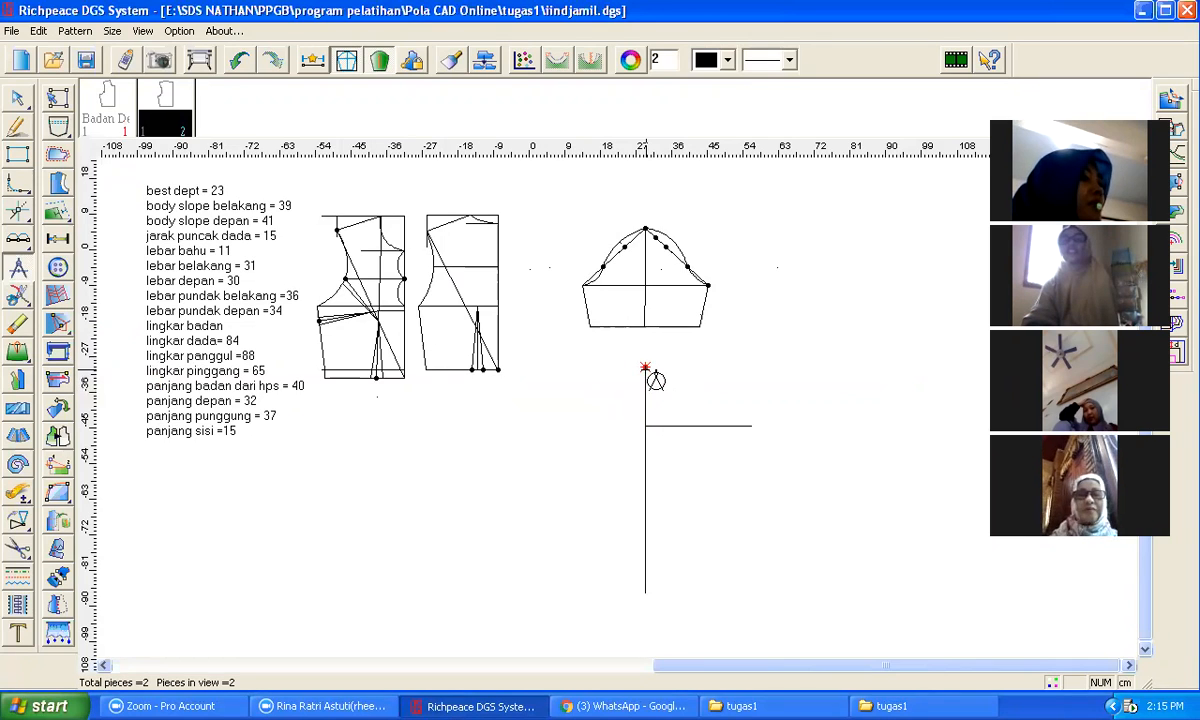
{"action": "left_click", "coordinate": [645, 368]}
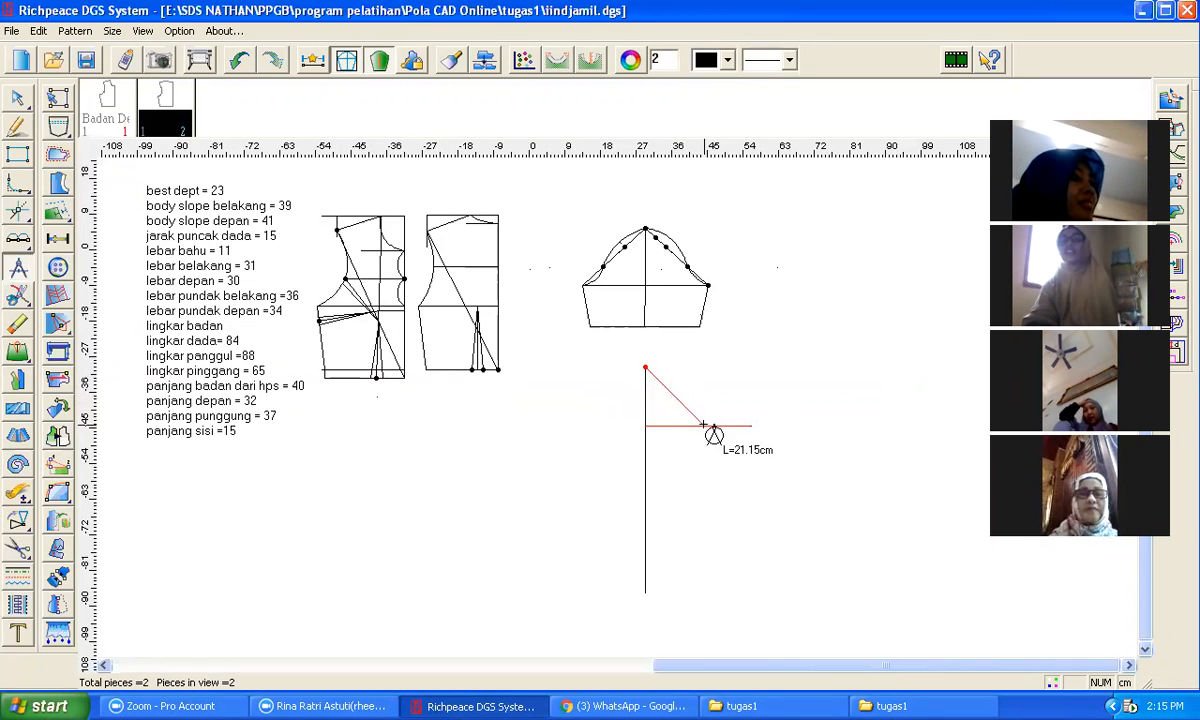
{"action": "left_click", "coordinate": [711, 427]}
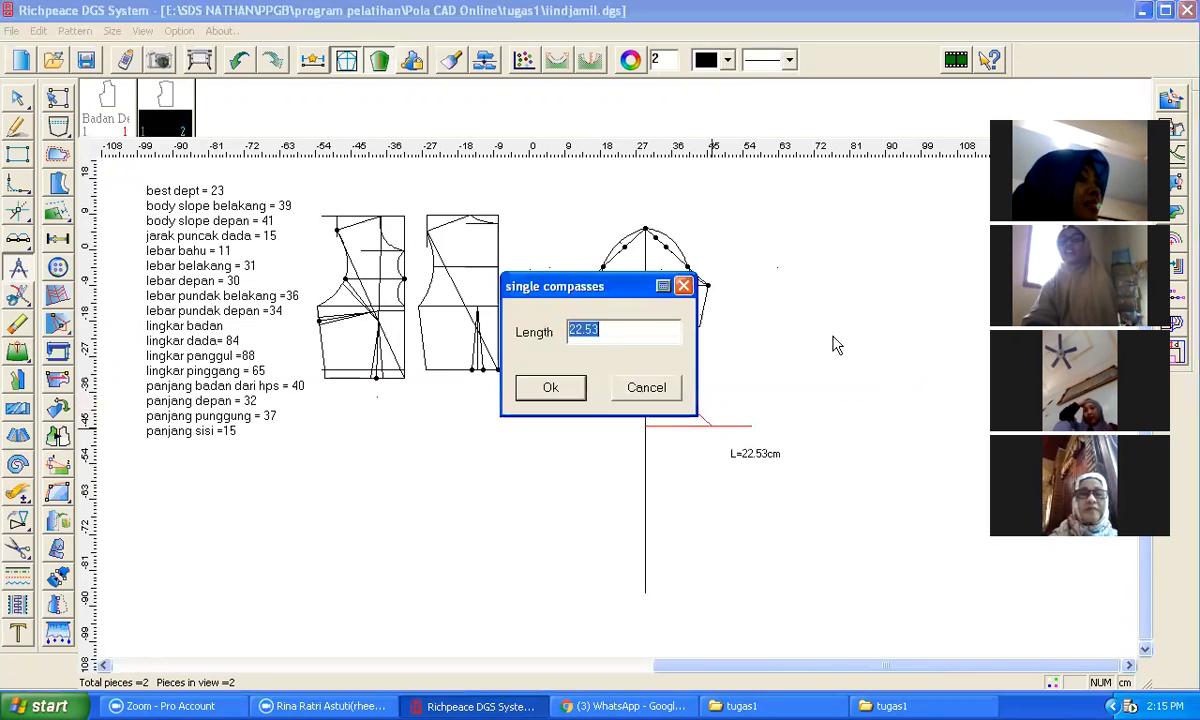
{"action": "left_click", "coordinate": [645, 388]}
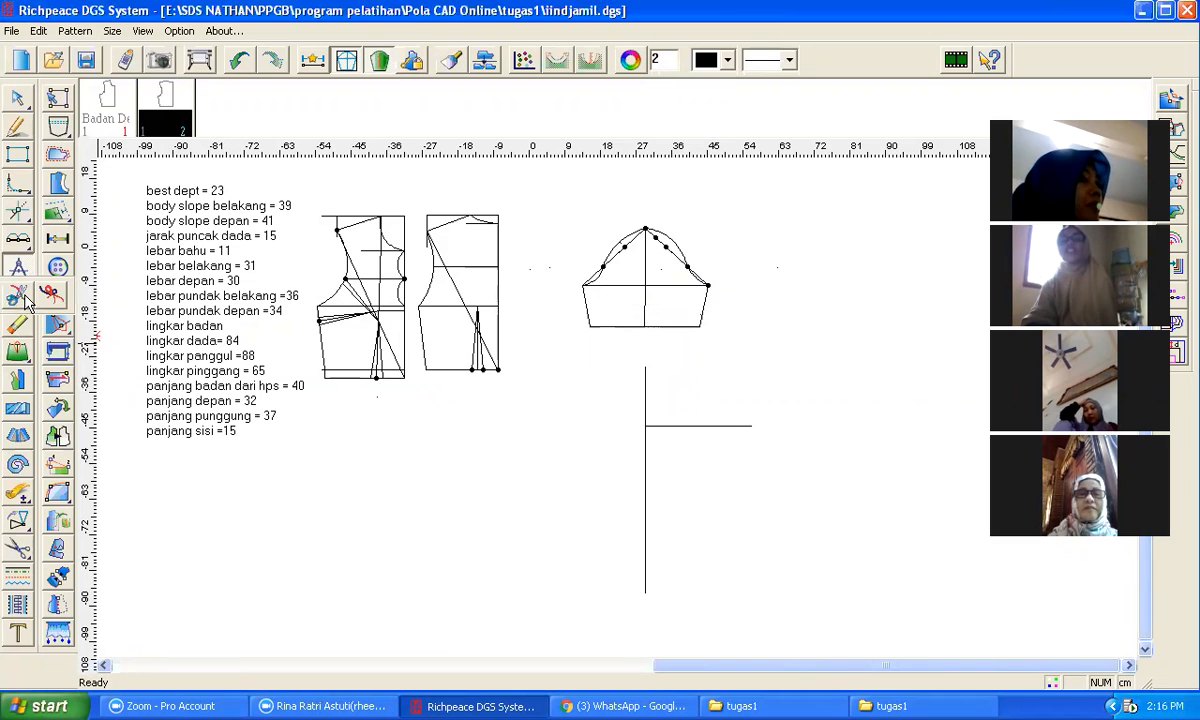
Step: Measure the combined length of the back and front bodice armhole curves with the length-compare tool
{"action": "left_click", "coordinate": [18, 492]}
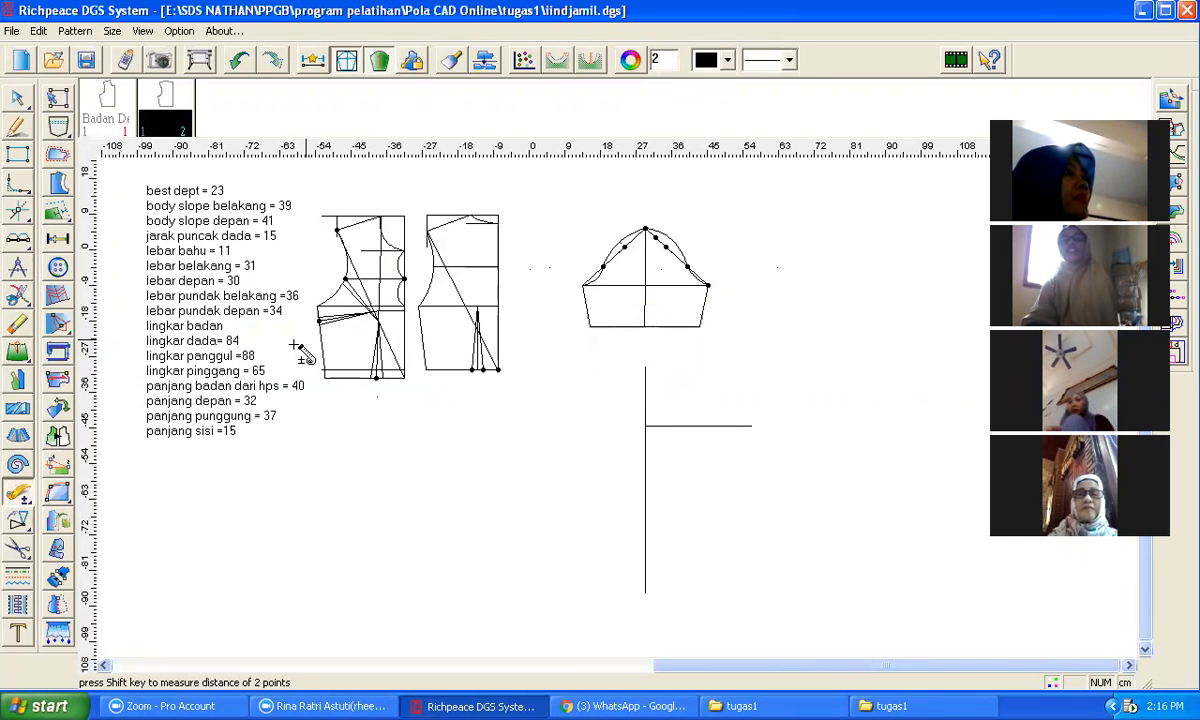
{"action": "scroll", "coordinate": [331, 301], "scroll_direction": "up", "scroll_amount": 5}
{"action": "left_click", "coordinate": [638, 378]}
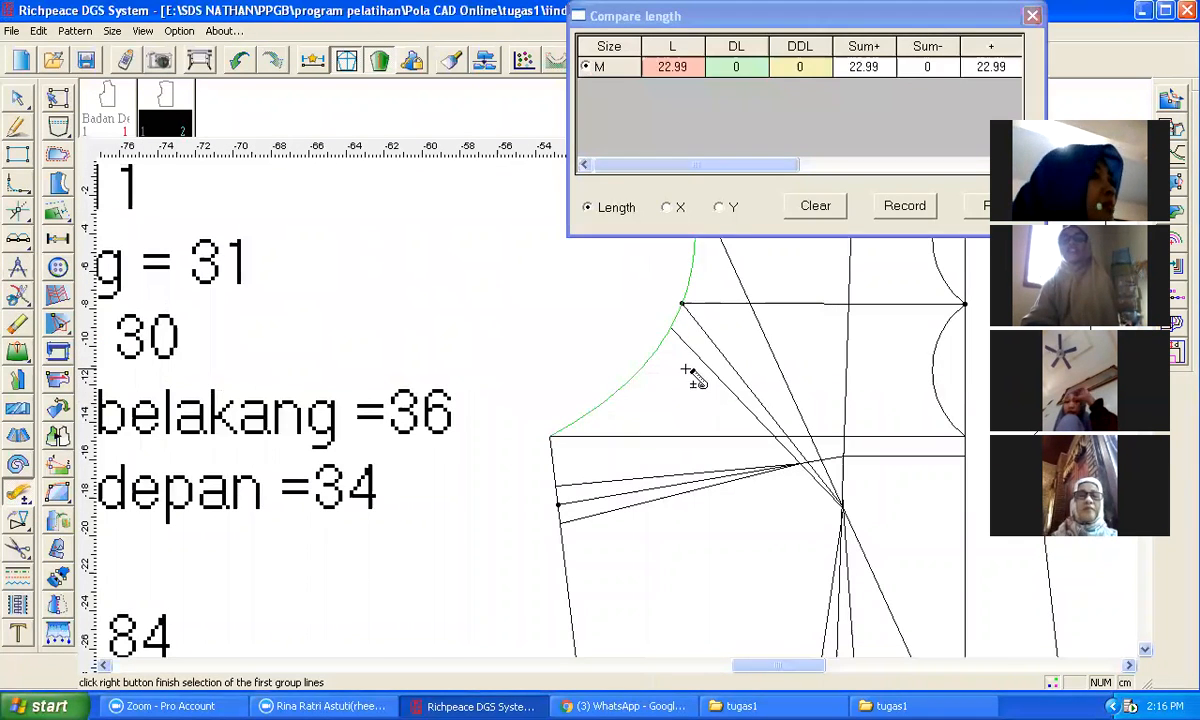
{"action": "scroll", "coordinate": [693, 376], "scroll_direction": "down", "scroll_amount": 5}
{"action": "left_click", "coordinate": [786, 400]}
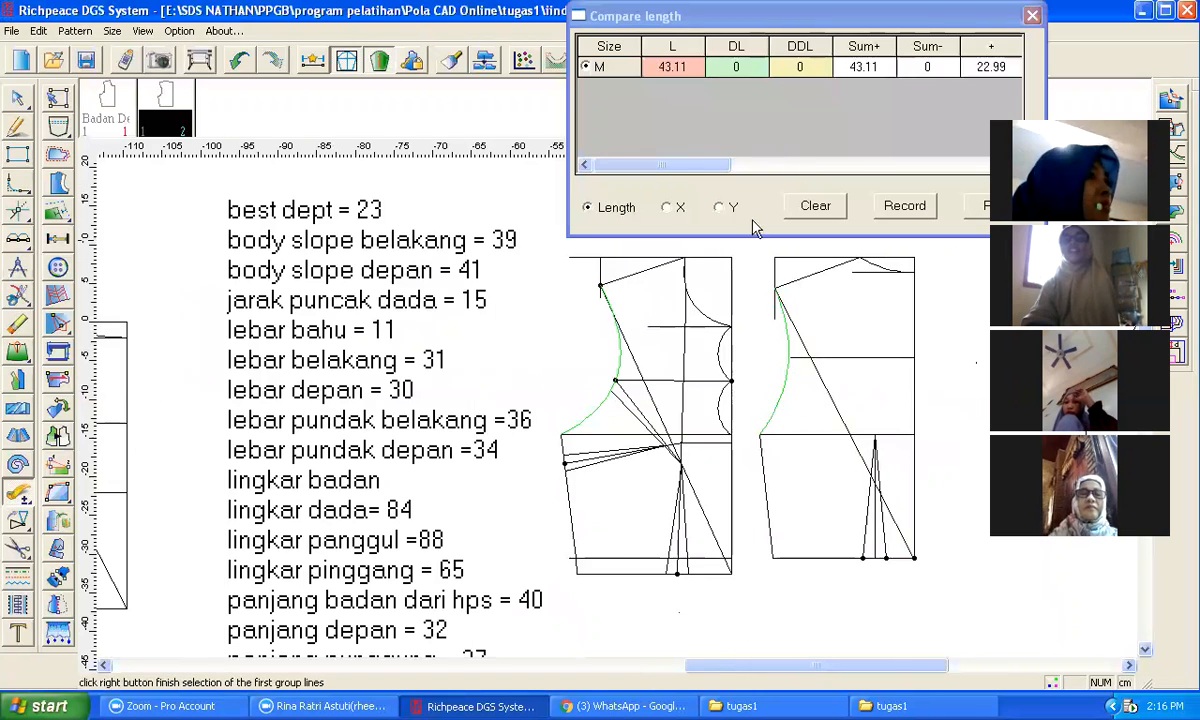
{"action": "scroll", "coordinate": [620, 430], "scroll_direction": "down", "scroll_amount": 2}
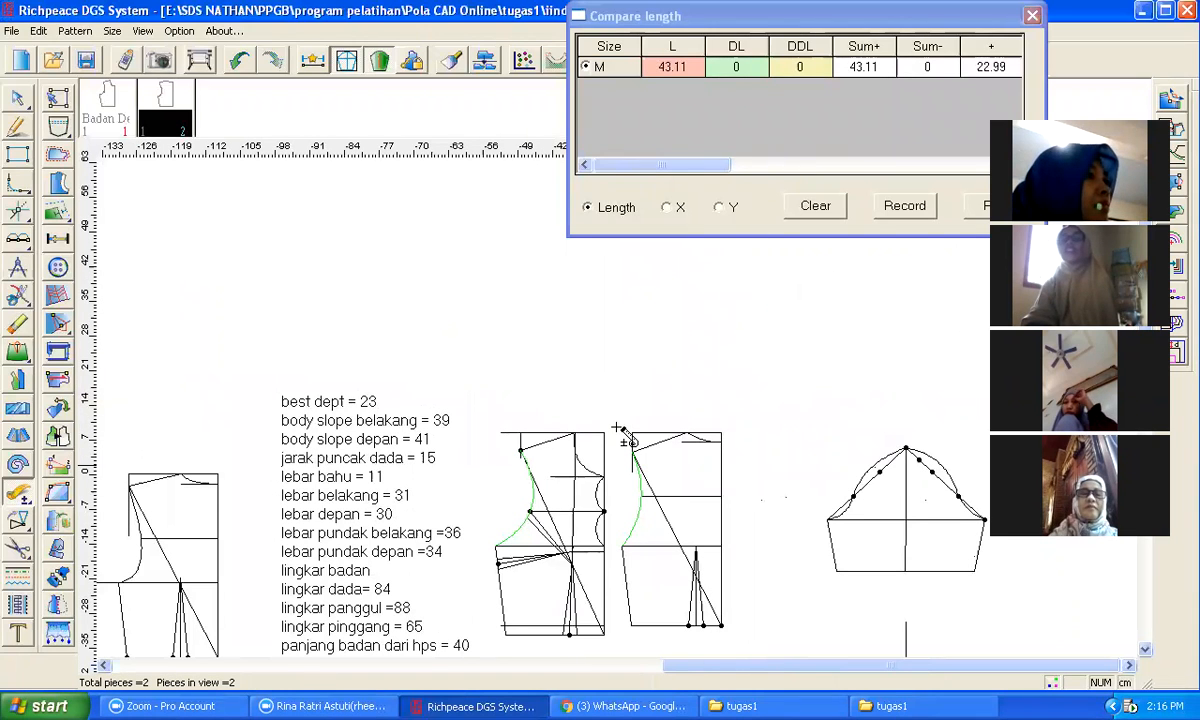
{"action": "left_click", "coordinate": [793, 32]}
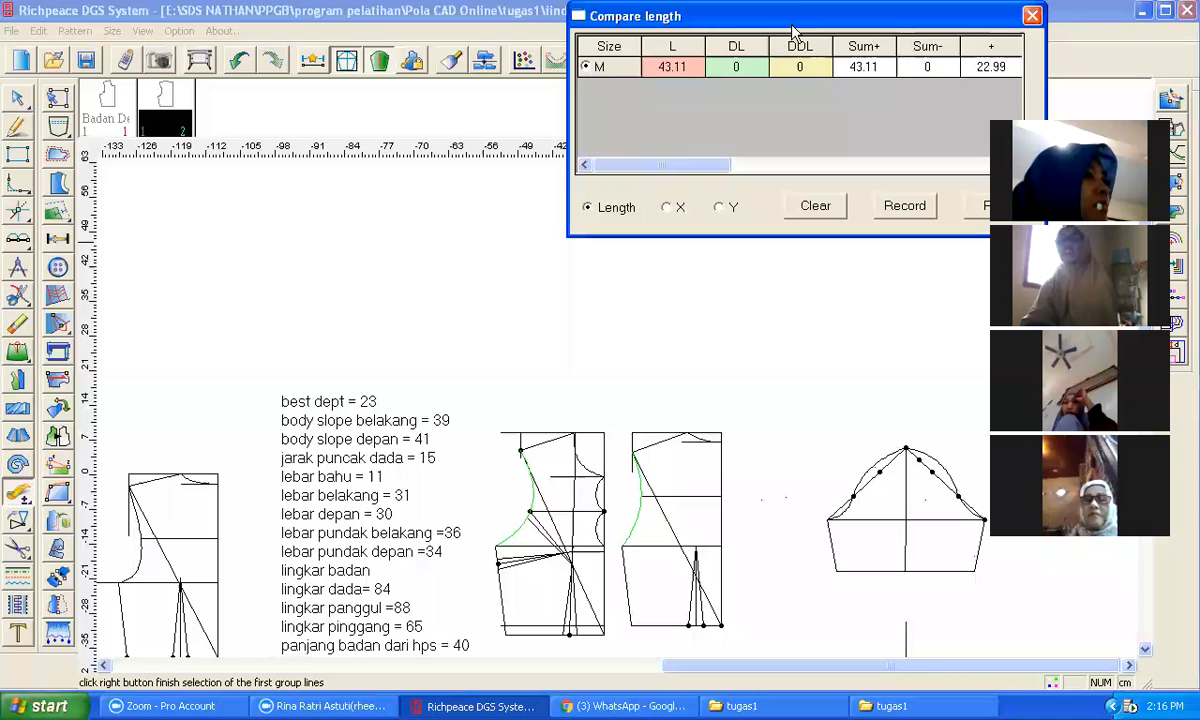
{"action": "left_click_drag", "start_coordinate": [810, 22], "coordinate": [716, 100]}
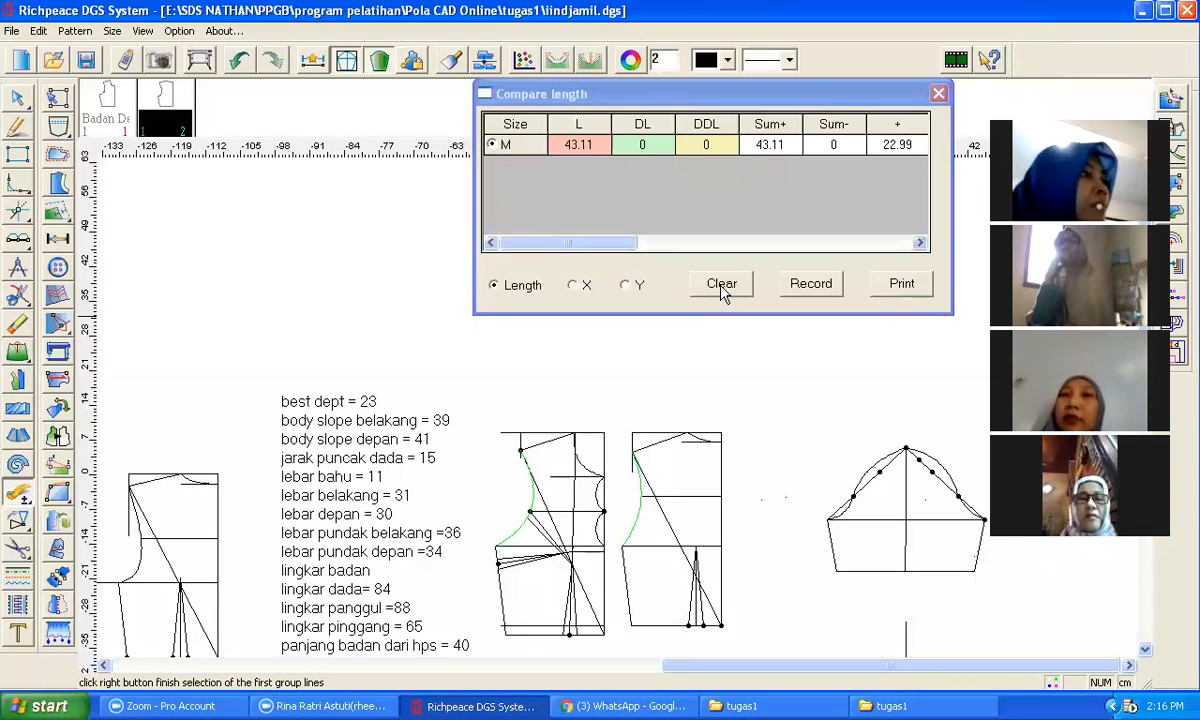
Step: Draw the sleeve cap diagonal from the top of the centre line to the cap-height line with a 20.5 cm compass length
{"action": "scroll", "coordinate": [878, 584], "scroll_direction": "down", "scroll_amount": 2}
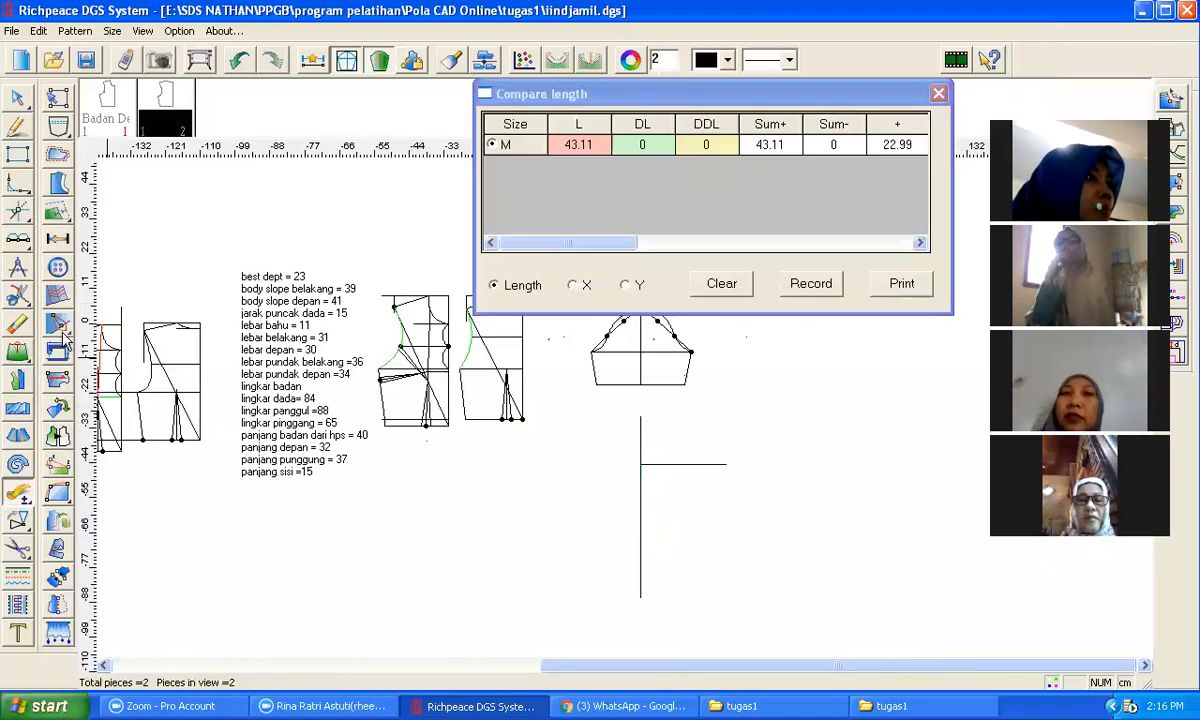
{"action": "left_click", "coordinate": [18, 268]}
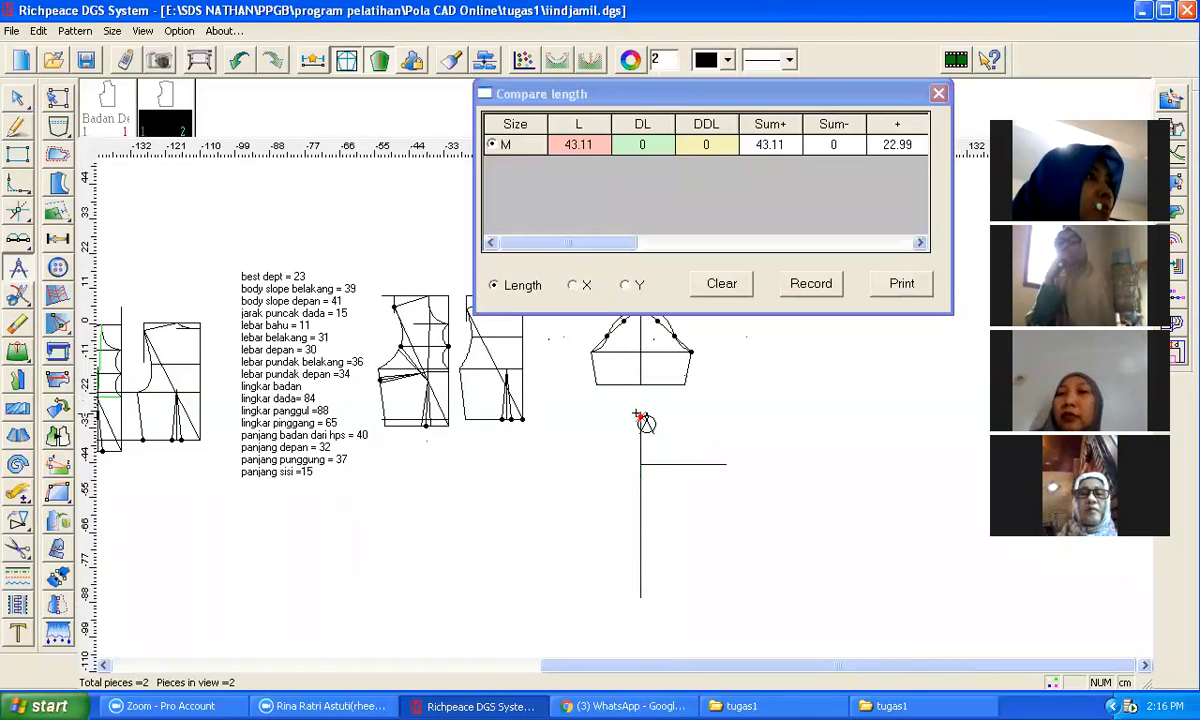
{"action": "left_click", "coordinate": [697, 467]}
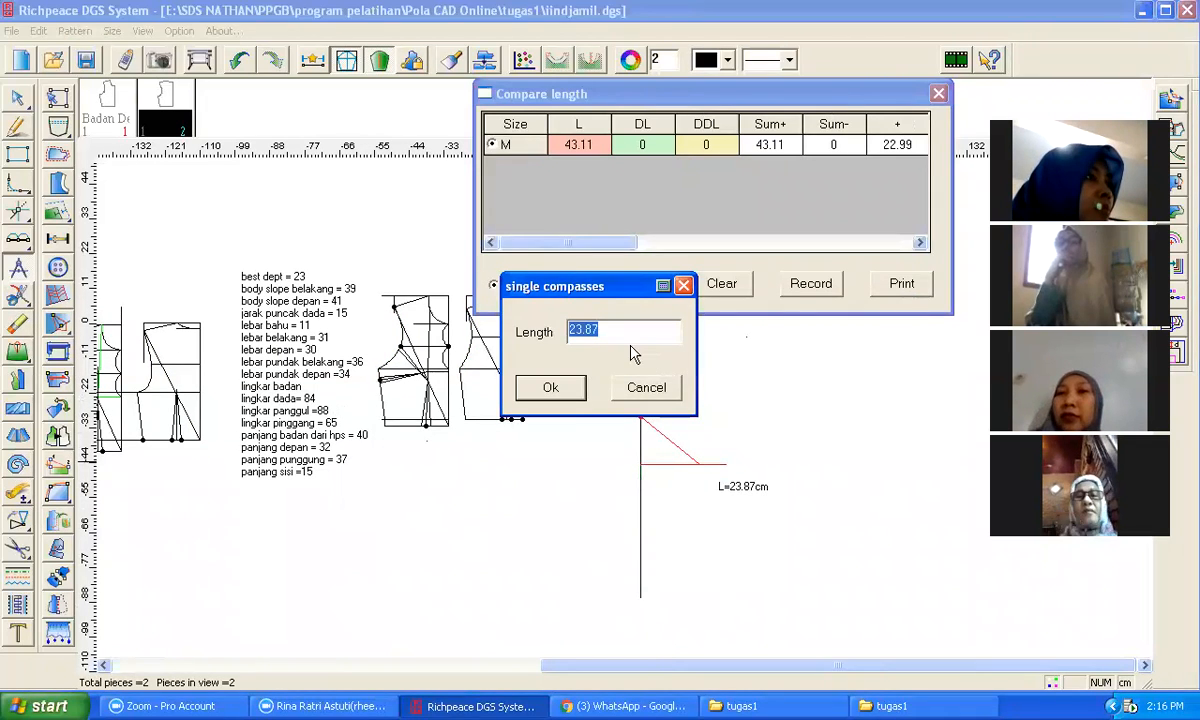
{"action": "type", "text": "20."}
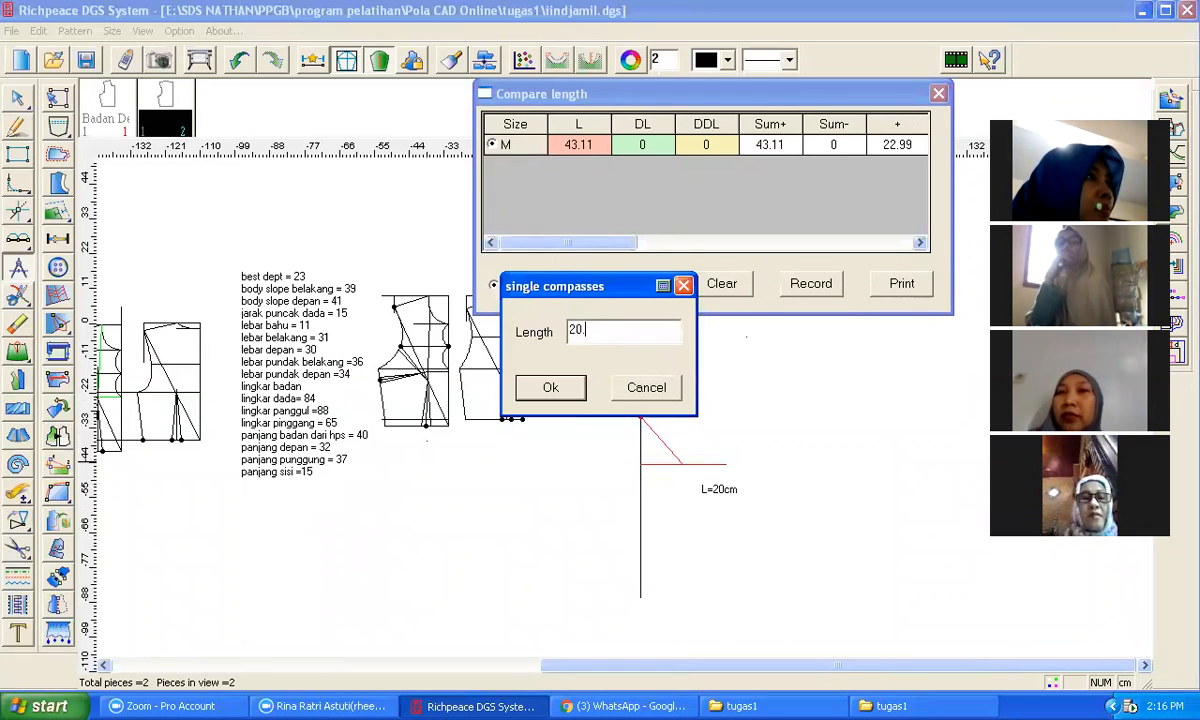
{"action": "type", "text": "5"}
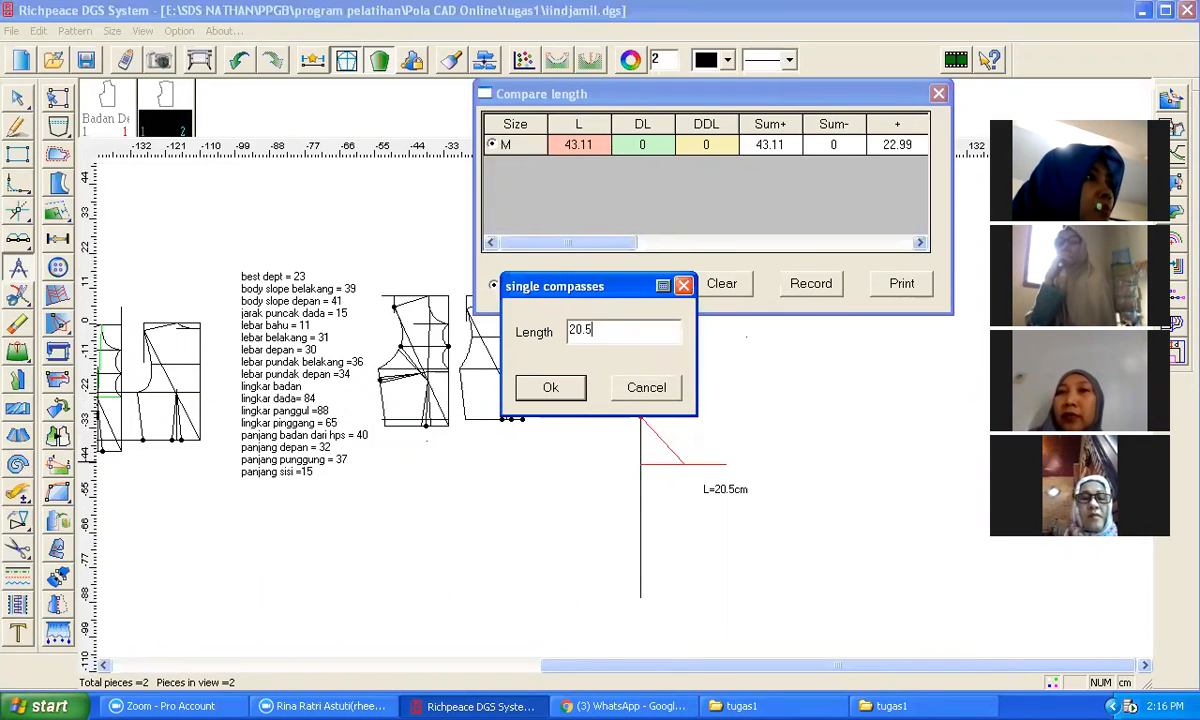
{"action": "left_click", "coordinate": [551, 389]}
Step: Draw an 11 cm hem line from the bottom of the sleeve centre line and join it up to the cap diagonal's end
{"action": "scroll", "coordinate": [638, 418], "scroll_direction": "up", "scroll_amount": 2}
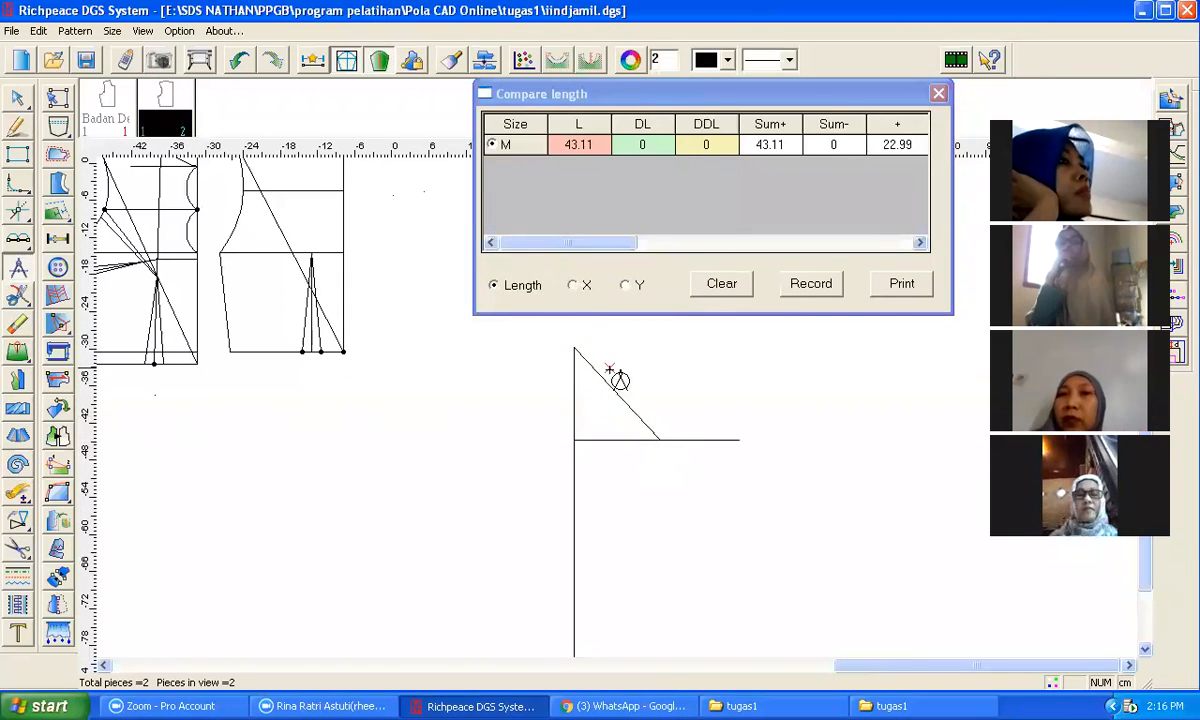
{"action": "left_click", "coordinate": [631, 140]}
{"action": "left_click_drag", "start_coordinate": [655, 103], "coordinate": [825, 68]}
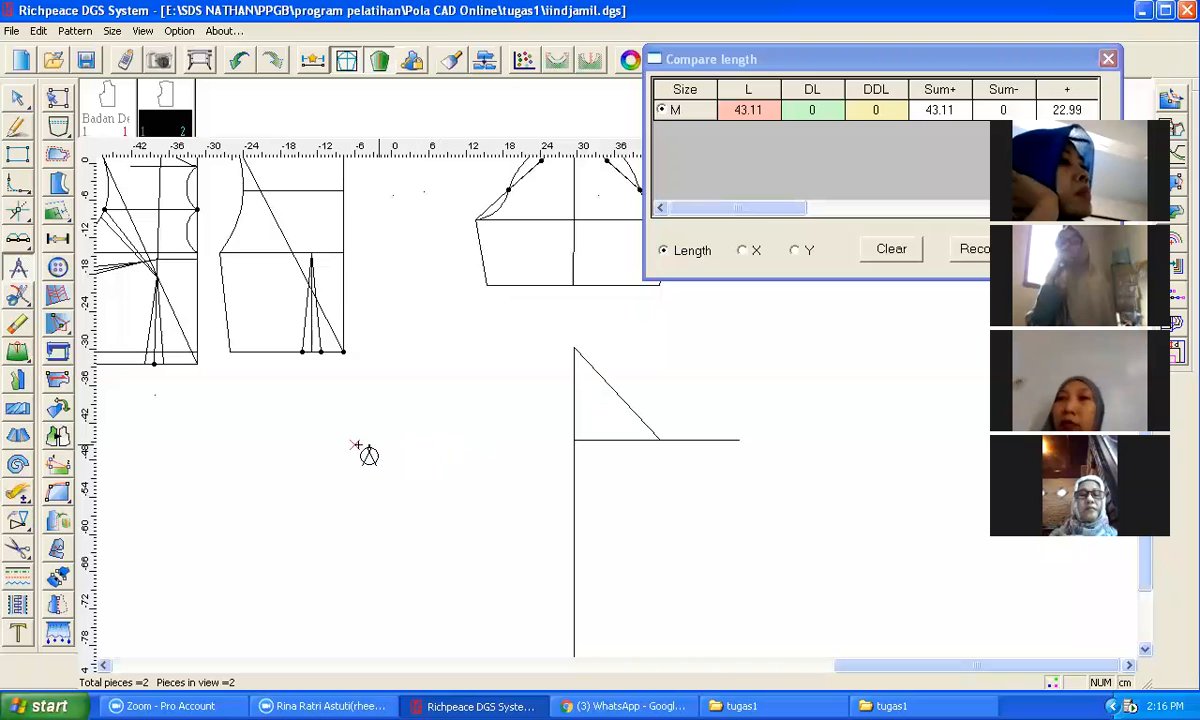
{"action": "scroll", "coordinate": [604, 588], "scroll_direction": "down", "scroll_amount": 1}
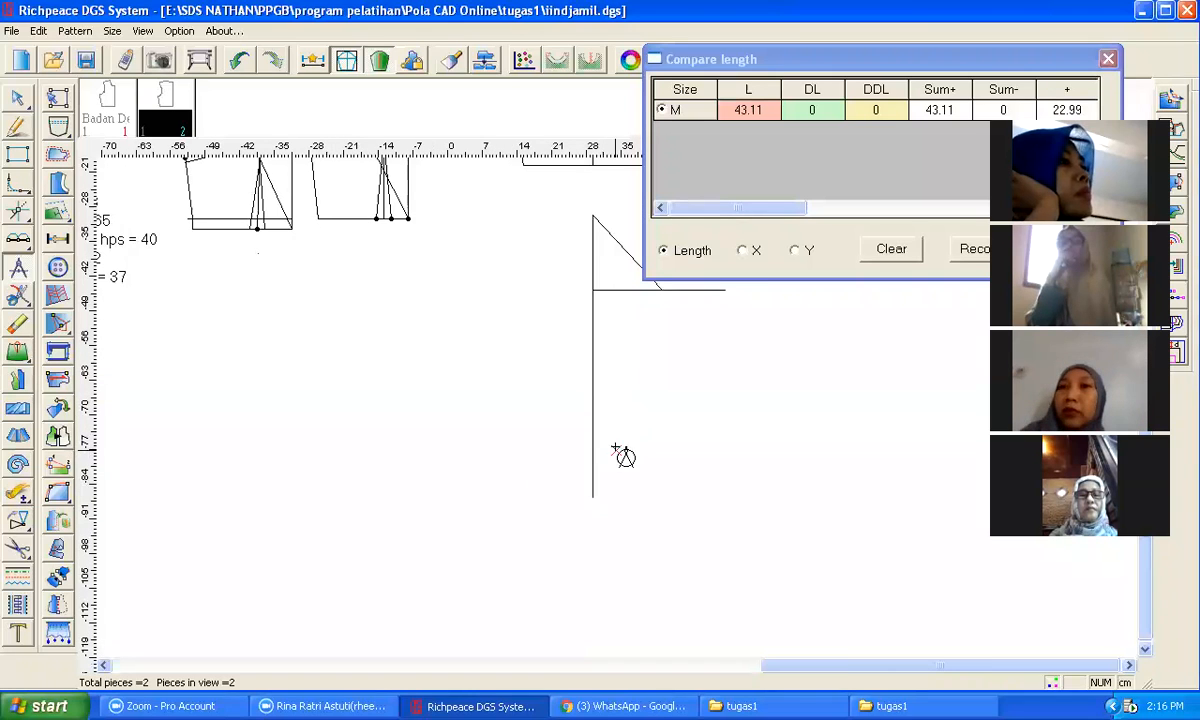
{"action": "left_click", "coordinate": [15, 126]}
{"action": "left_click", "coordinate": [593, 497]}
{"action": "key", "text": "Return"}
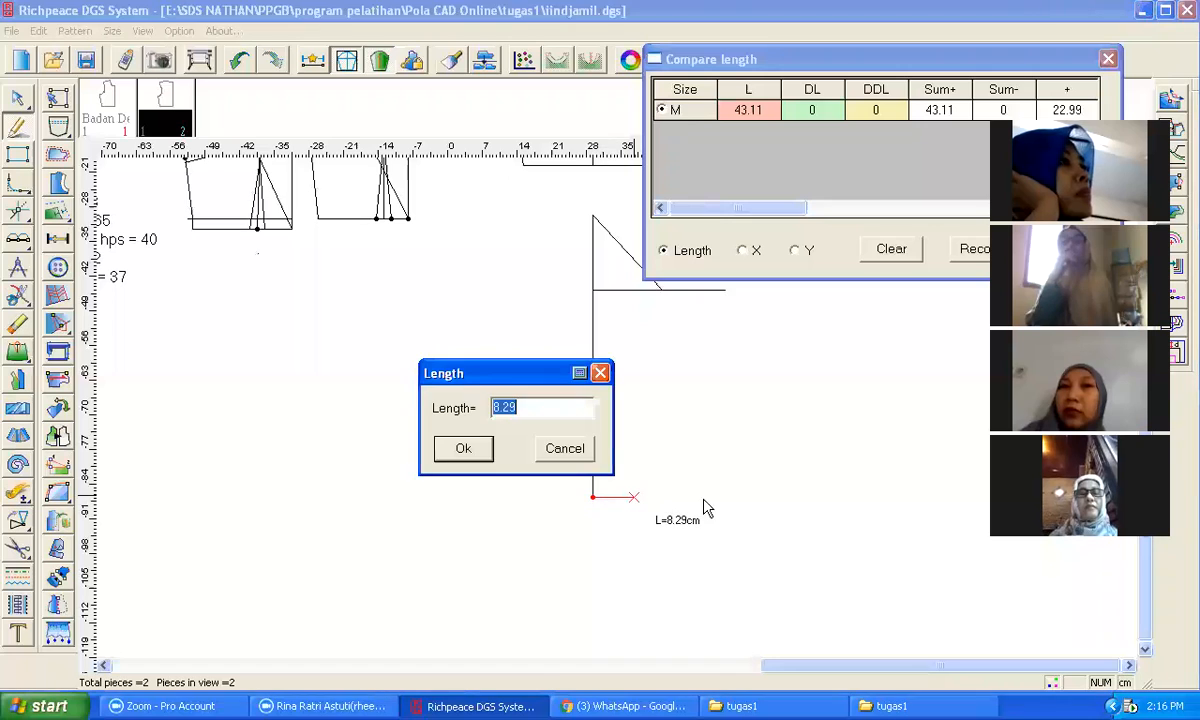
{"action": "type", "text": "12"}
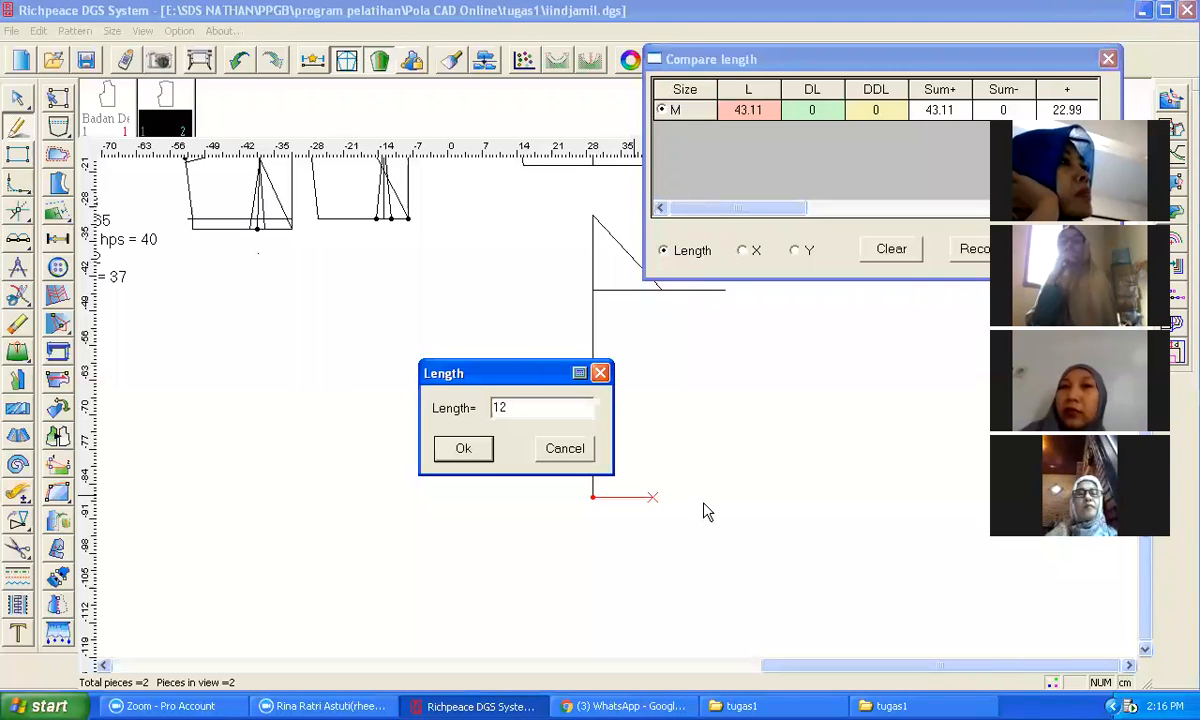
{"action": "key", "text": "BackSpace"}
{"action": "type", "text": "11"}
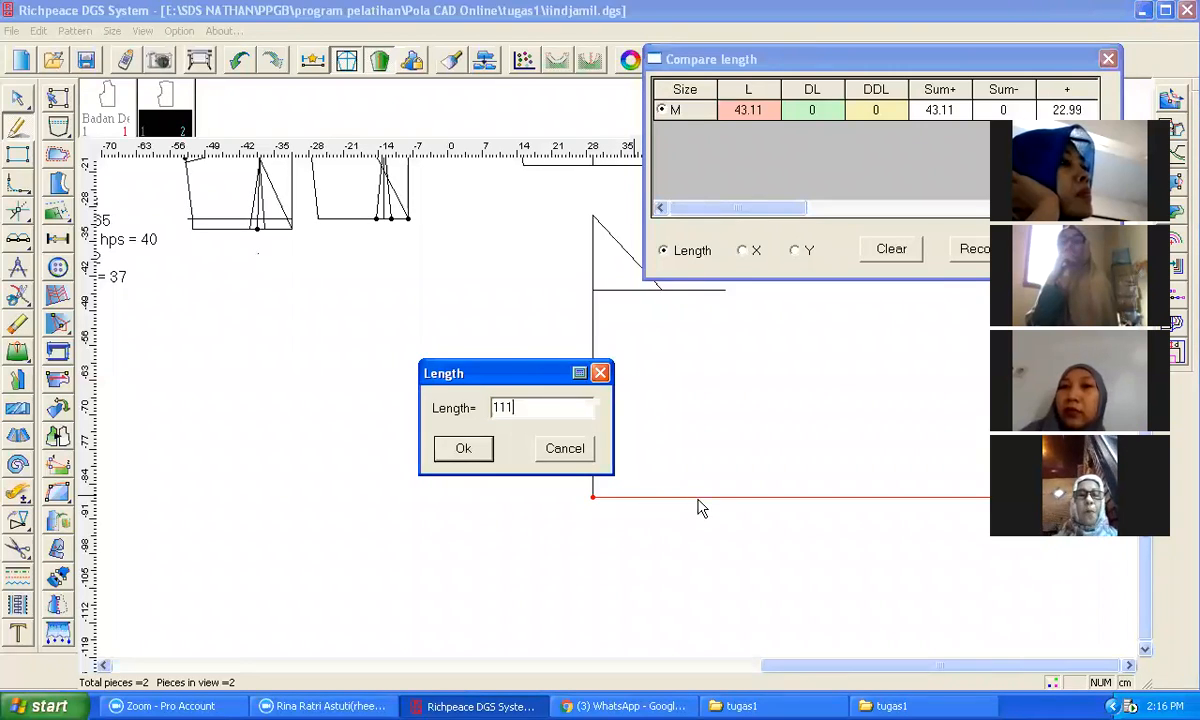
{"action": "key", "text": "BackSpace"}
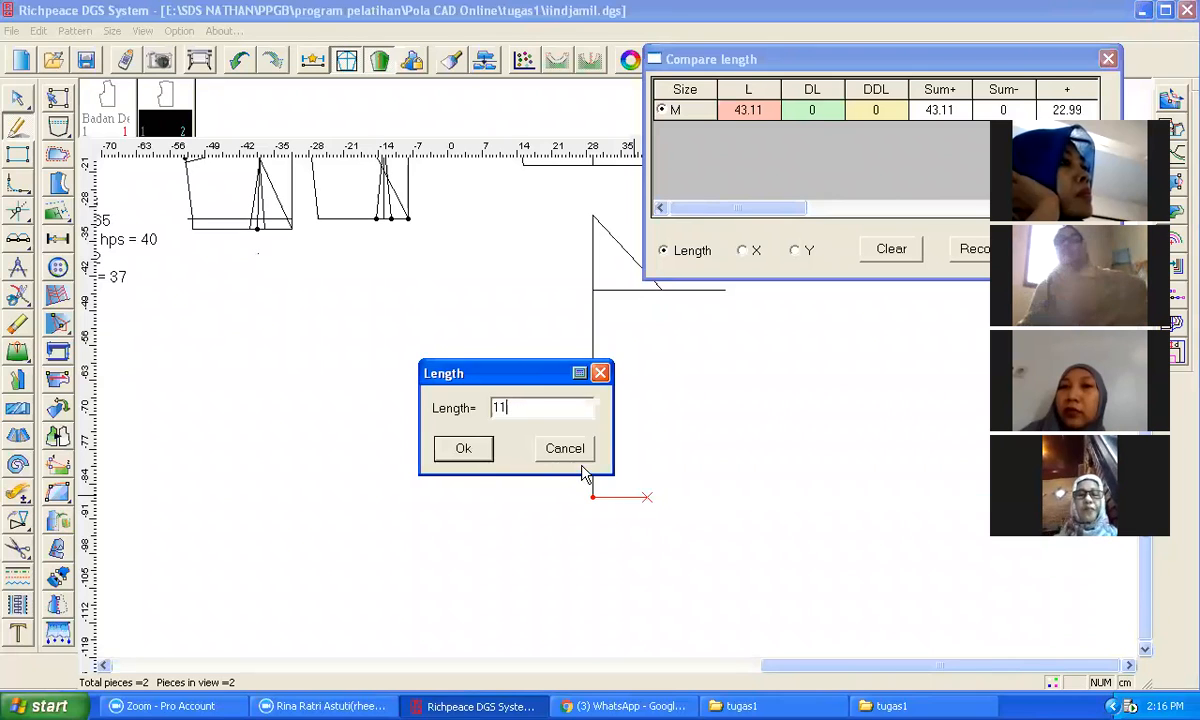
{"action": "left_click", "coordinate": [467, 452]}
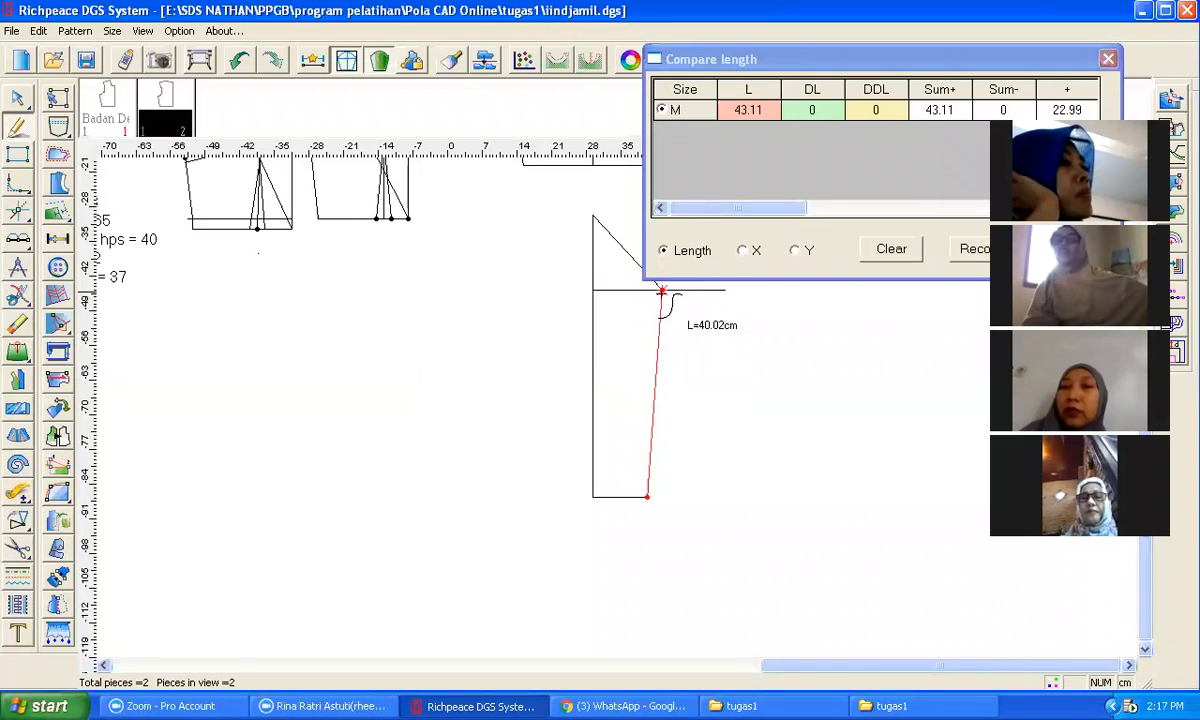
{"action": "left_click", "coordinate": [660, 290]}
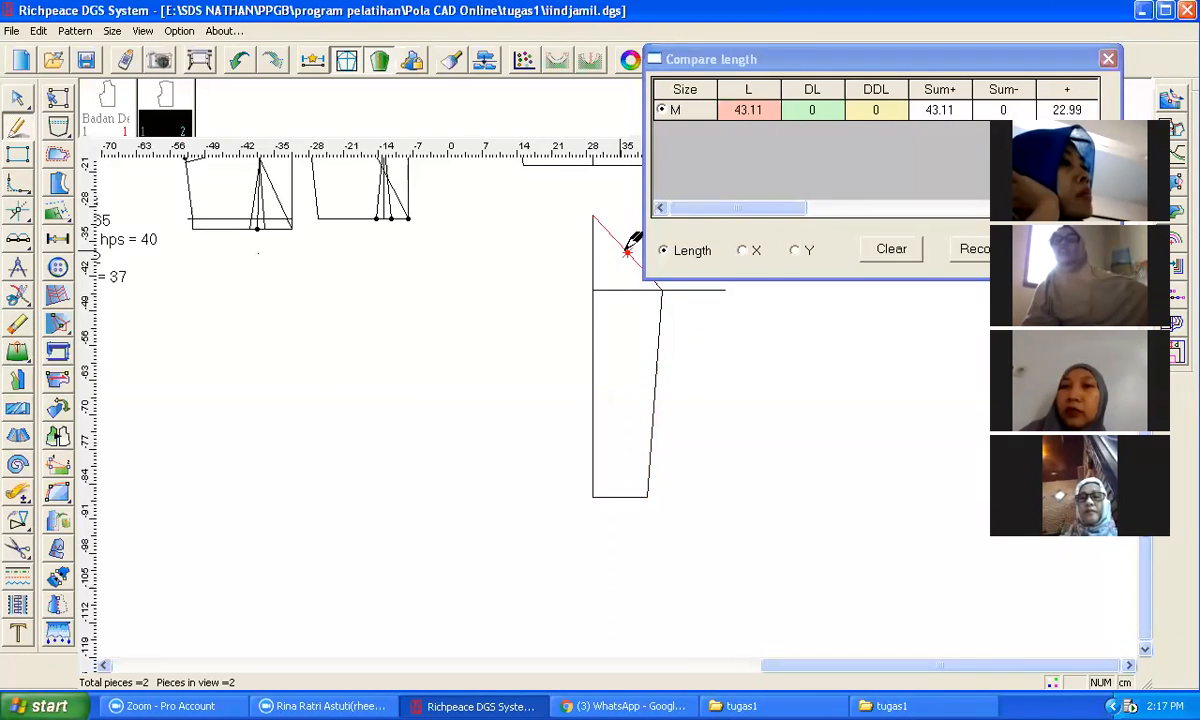
Step: Reshape the straight cap diagonal into a curved sleeve cap by adding and adjusting points
{"action": "scroll", "coordinate": [622, 400], "scroll_direction": "up", "scroll_amount": 2}
{"action": "scroll", "coordinate": [617, 406], "scroll_direction": "up", "scroll_amount": 1}
{"action": "scroll", "coordinate": [618, 405], "scroll_direction": "down", "scroll_amount": 1}
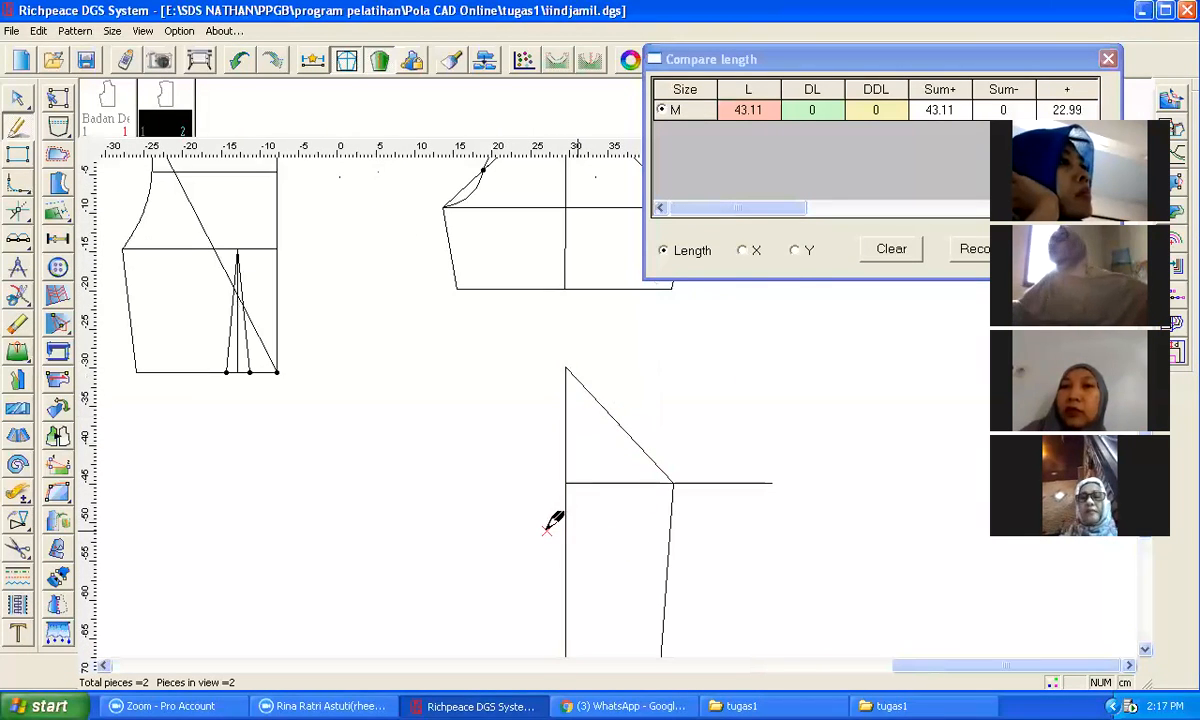
{"action": "key", "text": "a"}
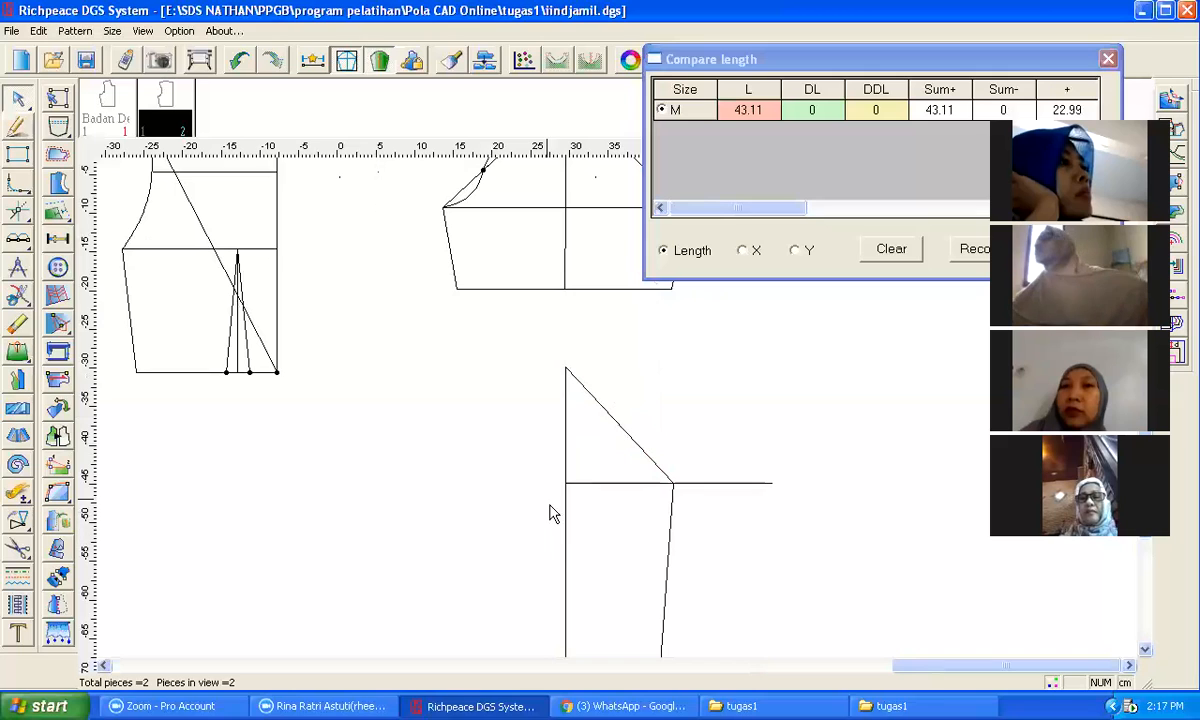
{"action": "left_click", "coordinate": [615, 423]}
{"action": "left_click_drag", "start_coordinate": [615, 423], "coordinate": [600, 379]}
{"action": "left_click_drag", "start_coordinate": [660, 452], "coordinate": [645, 466]}
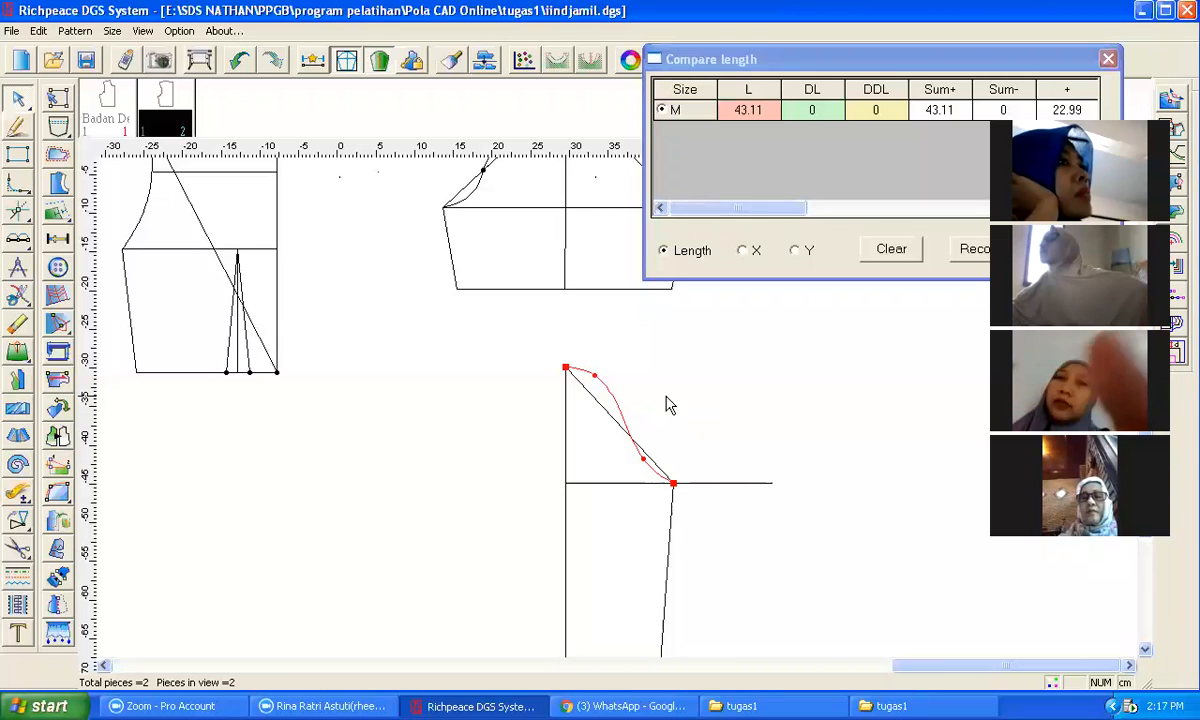
{"action": "left_click_drag", "start_coordinate": [600, 388], "coordinate": [597, 392]}
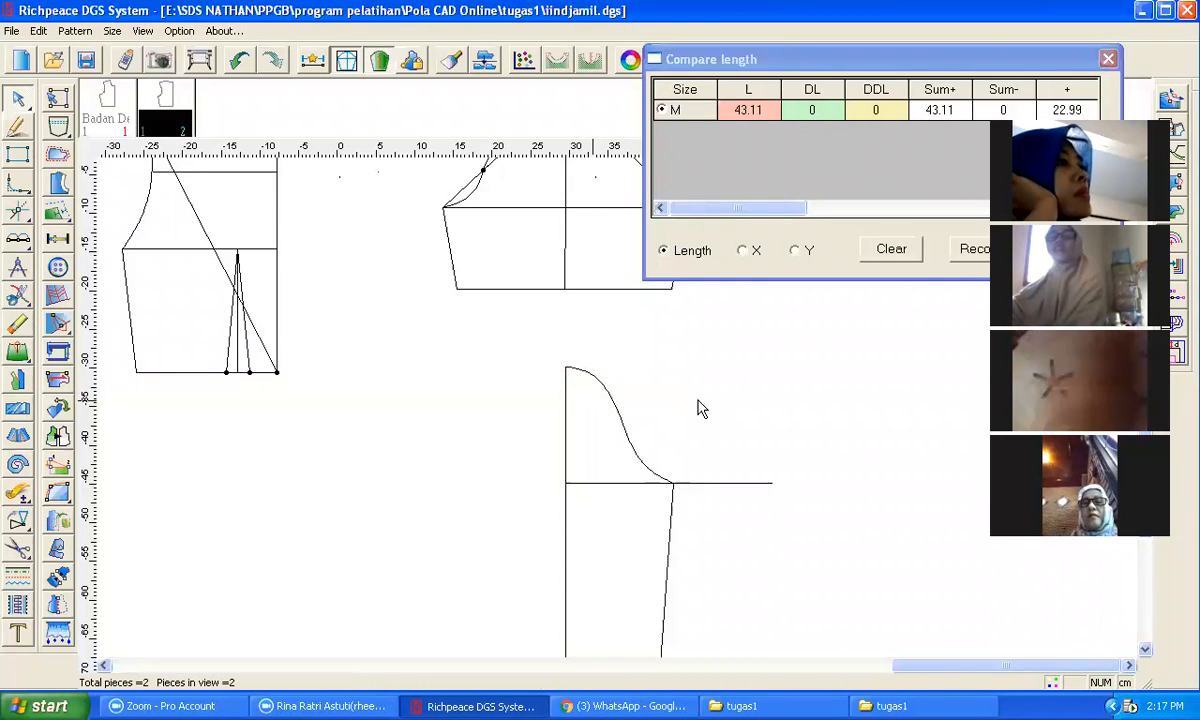
Step: Mirror the half sleeve about its centre line to complete the full sleeve outline
{"action": "scroll", "coordinate": [621, 409], "scroll_direction": "down", "scroll_amount": 2}
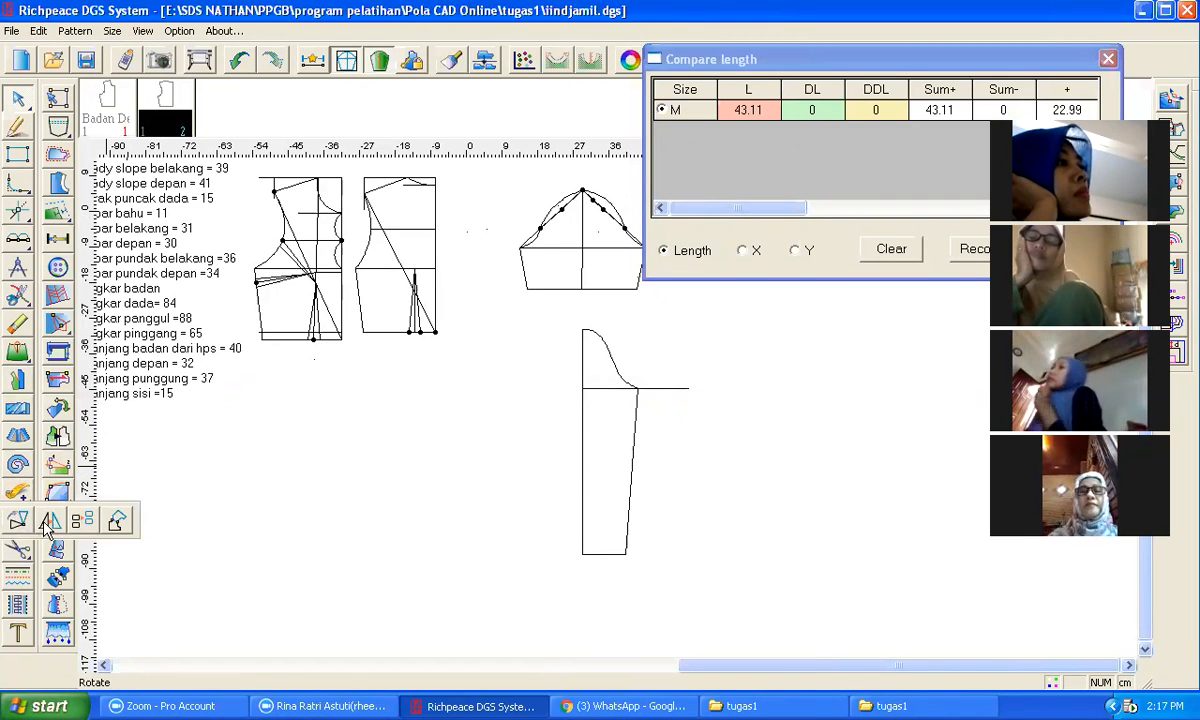
{"action": "left_click", "coordinate": [42, 497]}
{"action": "left_click", "coordinate": [582, 331]}
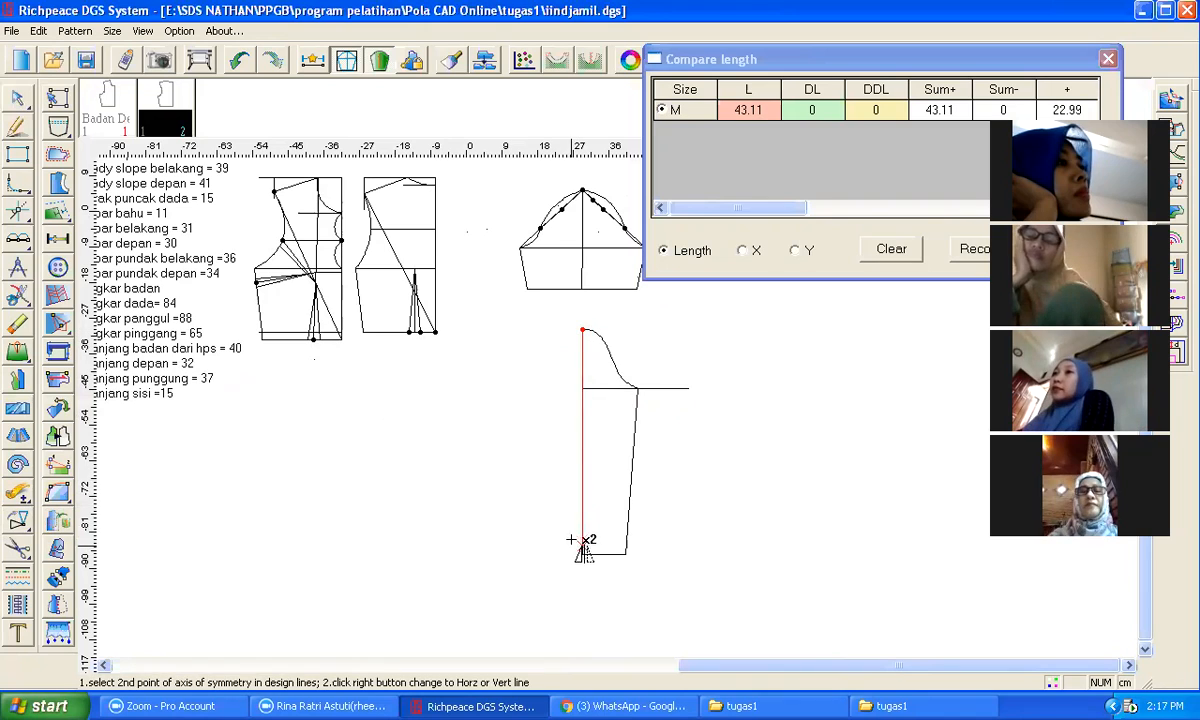
{"action": "left_click", "coordinate": [582, 548]}
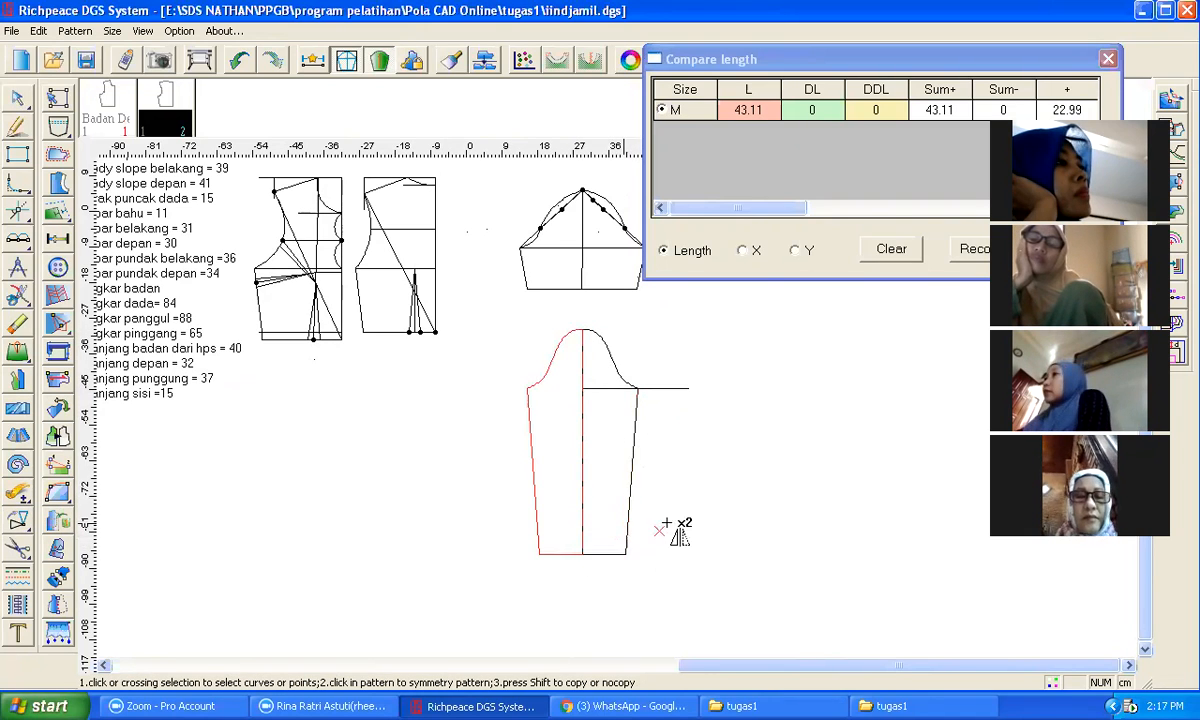
{"action": "right_click", "coordinate": [699, 487]}
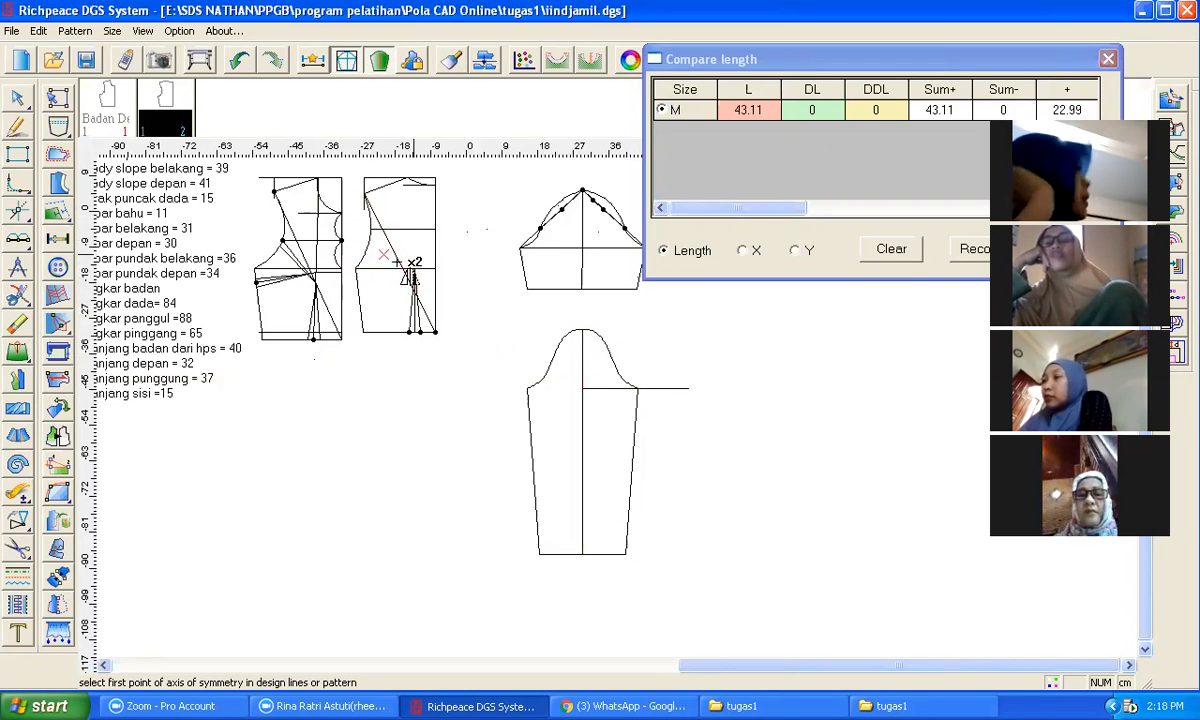
{"action": "left_click", "coordinate": [18, 129]}
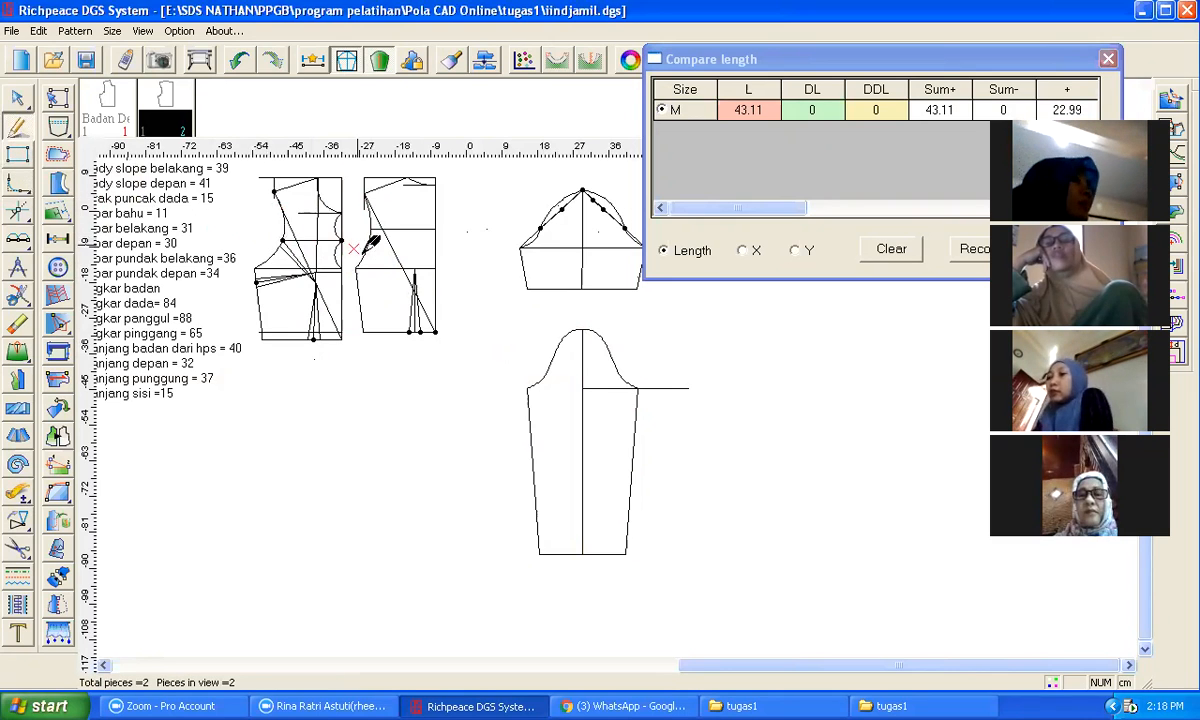
{"action": "scroll", "coordinate": [386, 272], "scroll_direction": "down", "scroll_amount": 3}
{"action": "scroll", "coordinate": [620, 404], "scroll_direction": "up", "scroll_amount": 1}
{"action": "scroll", "coordinate": [626, 398], "scroll_direction": "up", "scroll_amount": 1}
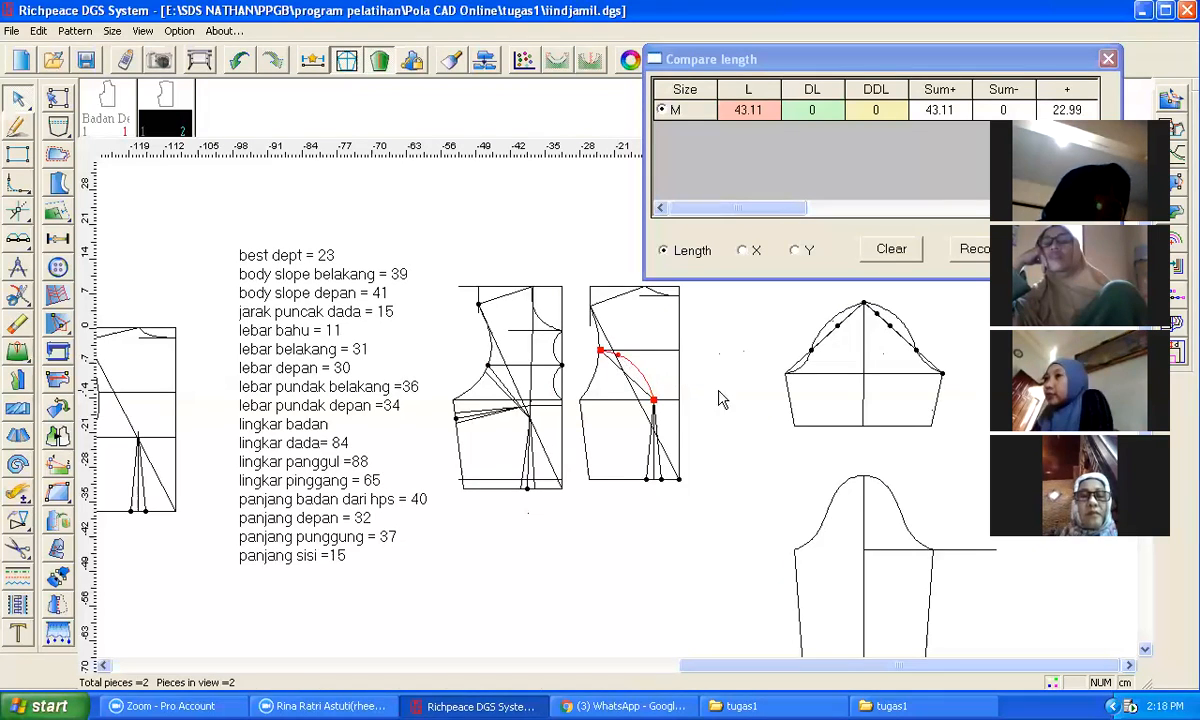
{"action": "scroll", "coordinate": [604, 348], "scroll_direction": "up", "scroll_amount": 3}
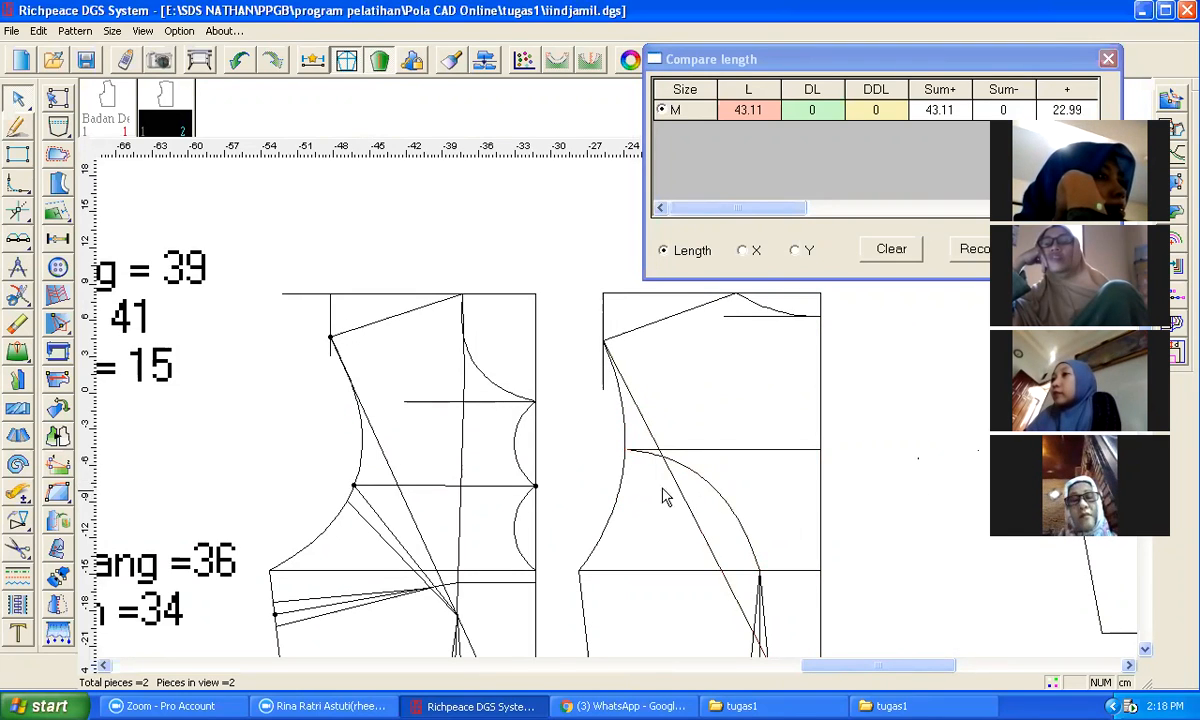
{"action": "scroll", "coordinate": [626, 452], "scroll_direction": "up", "scroll_amount": 4}
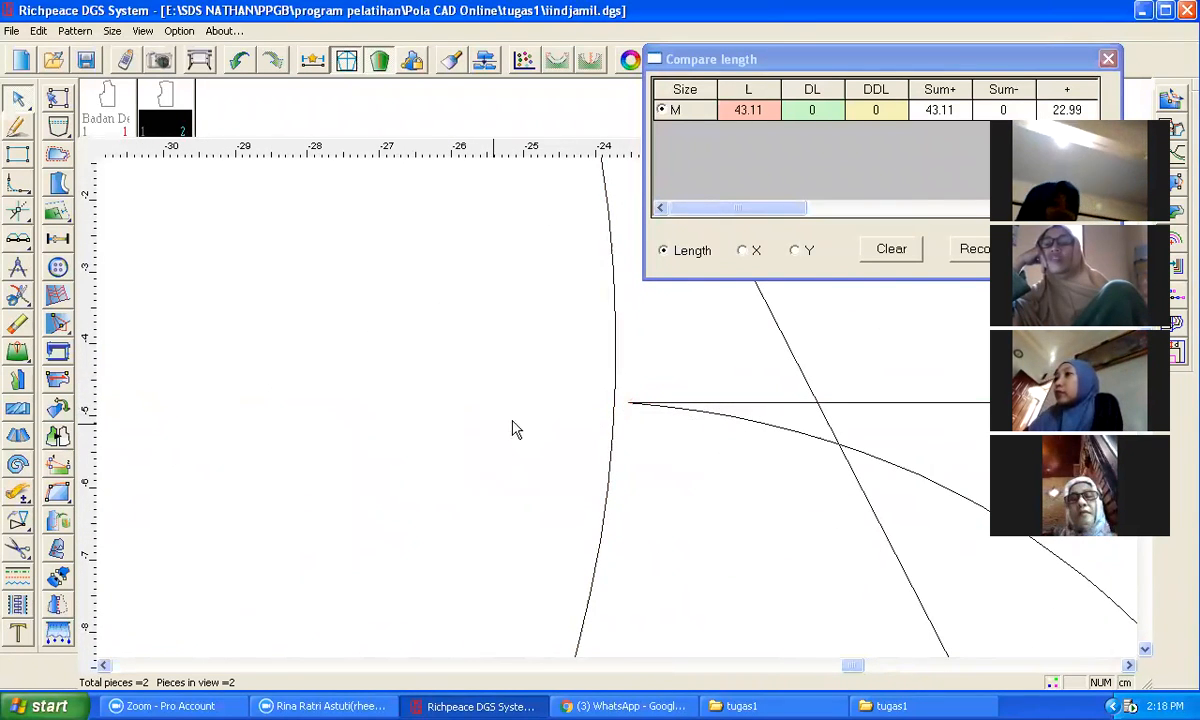
{"action": "scroll", "coordinate": [590, 400], "scroll_direction": "down", "scroll_amount": 3}
{"action": "scroll", "coordinate": [600, 407], "scroll_direction": "up", "scroll_amount": 1}
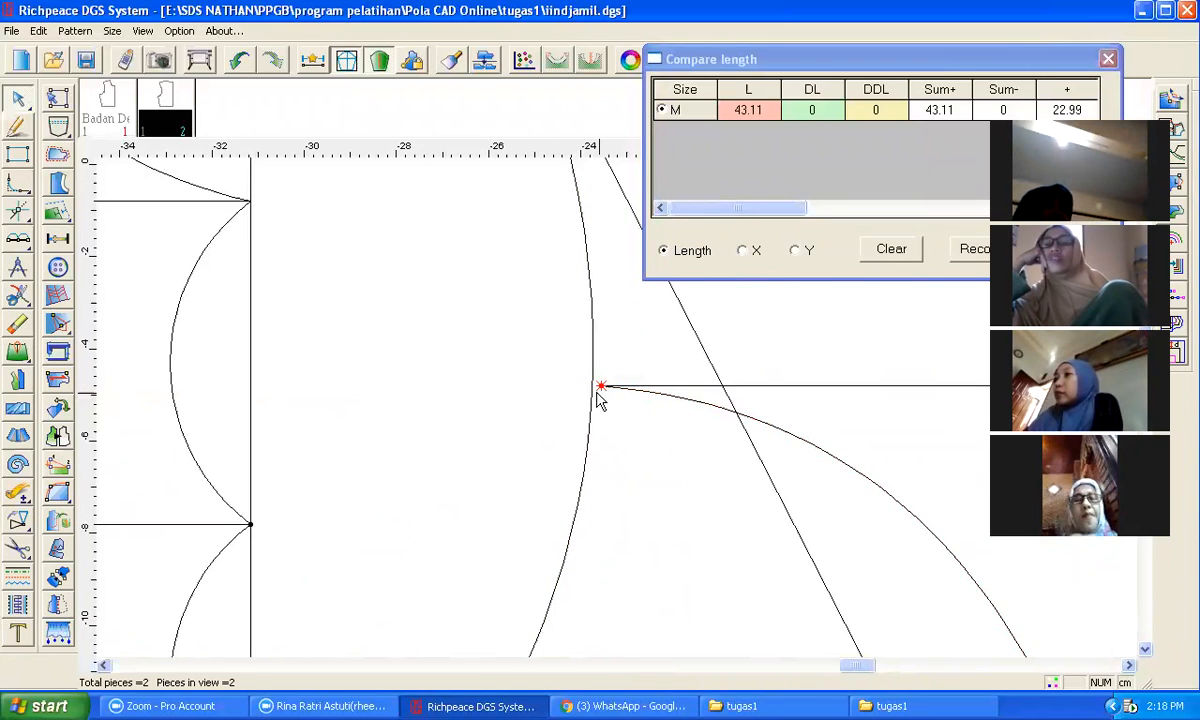
{"action": "scroll", "coordinate": [630, 395], "scroll_direction": "down", "scroll_amount": 1}
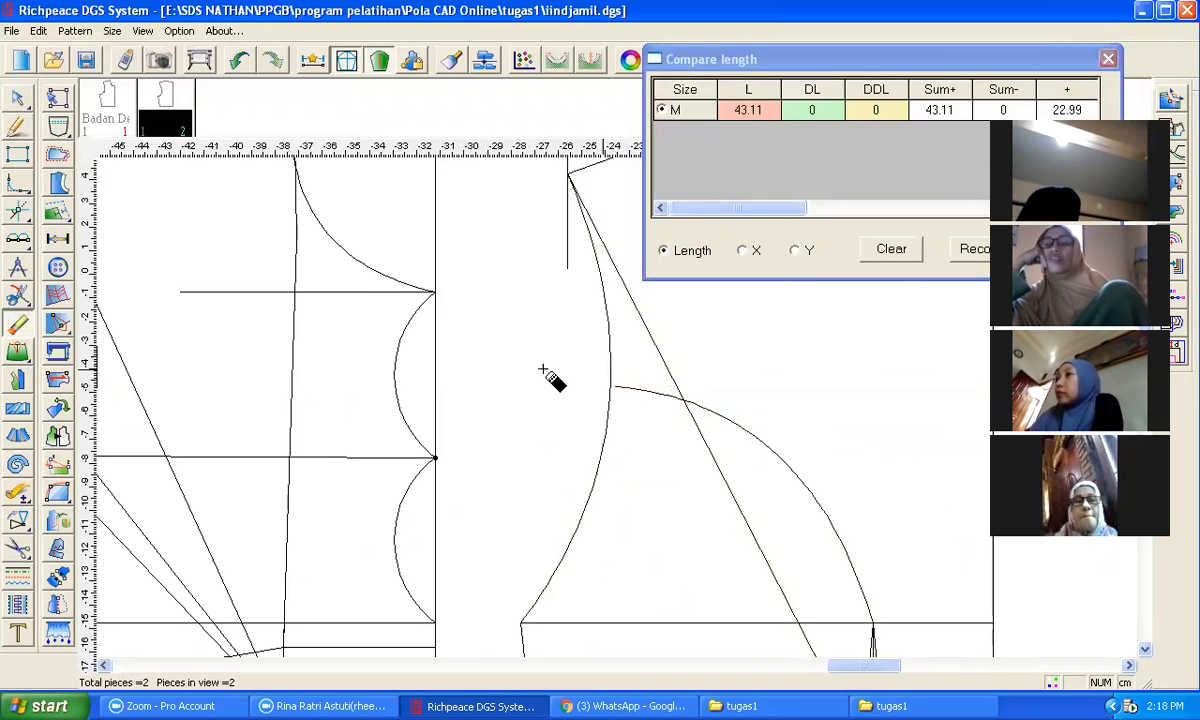
{"action": "left_click", "coordinate": [17, 125]}
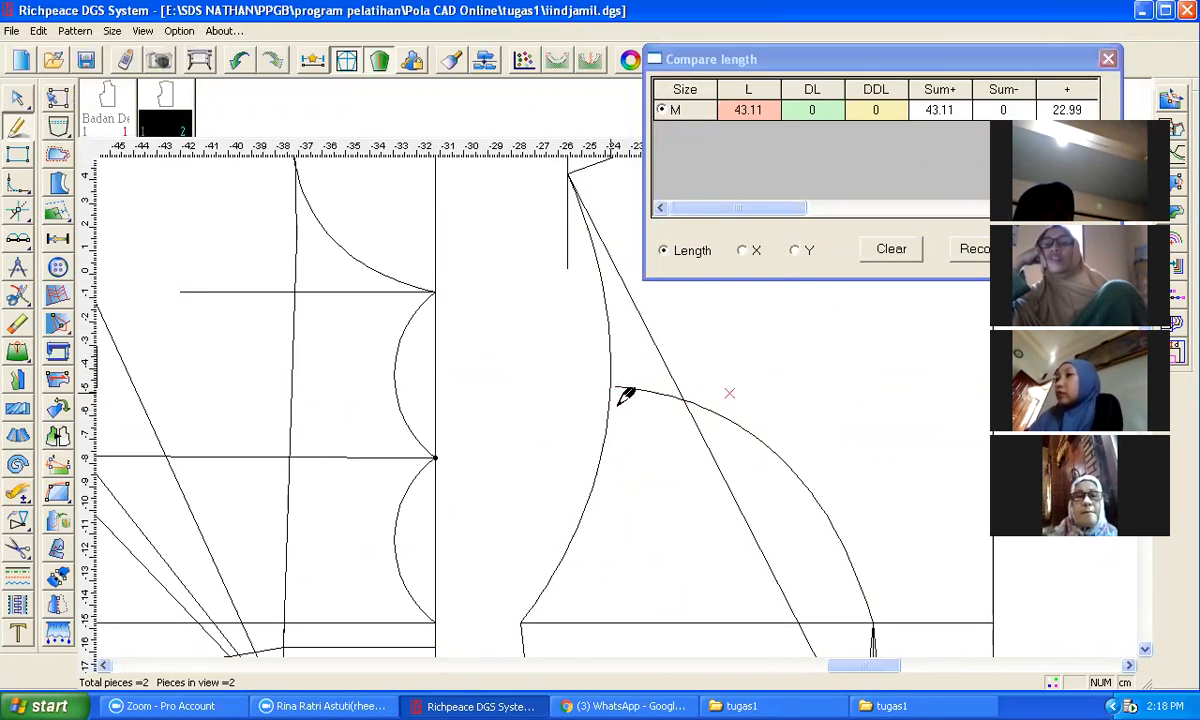
{"action": "scroll", "coordinate": [730, 393], "scroll_direction": "down", "scroll_amount": 1}
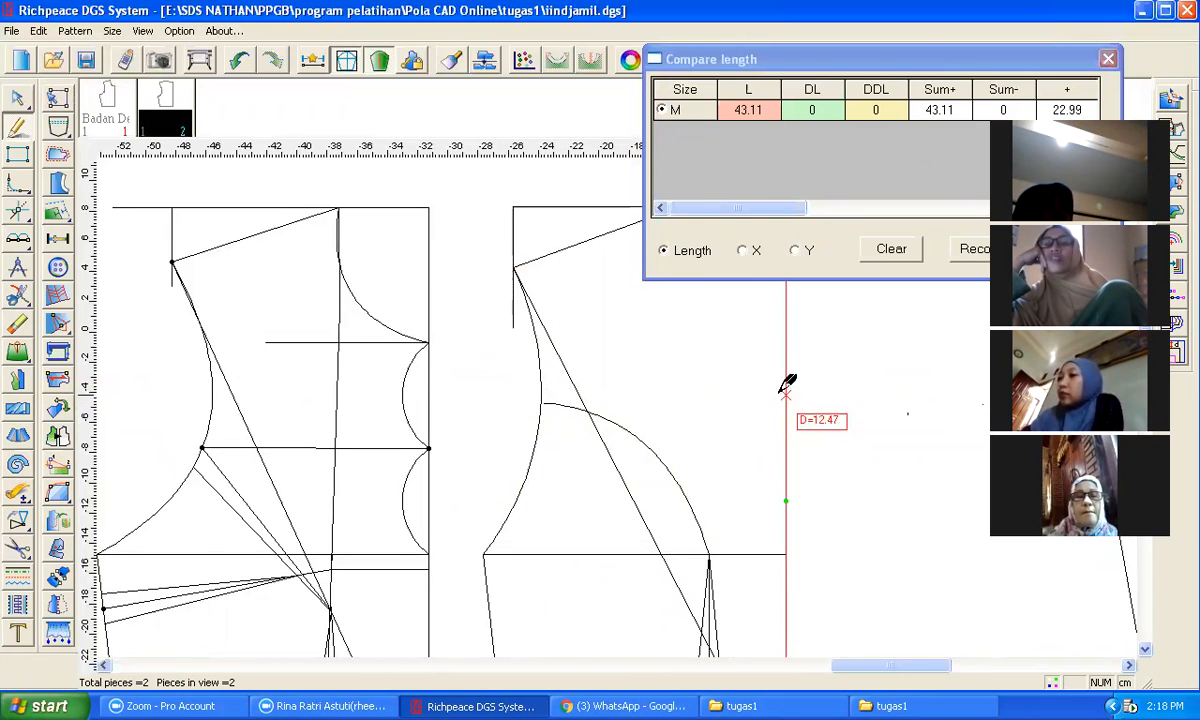
{"action": "scroll", "coordinate": [793, 375], "scroll_direction": "down", "scroll_amount": 1}
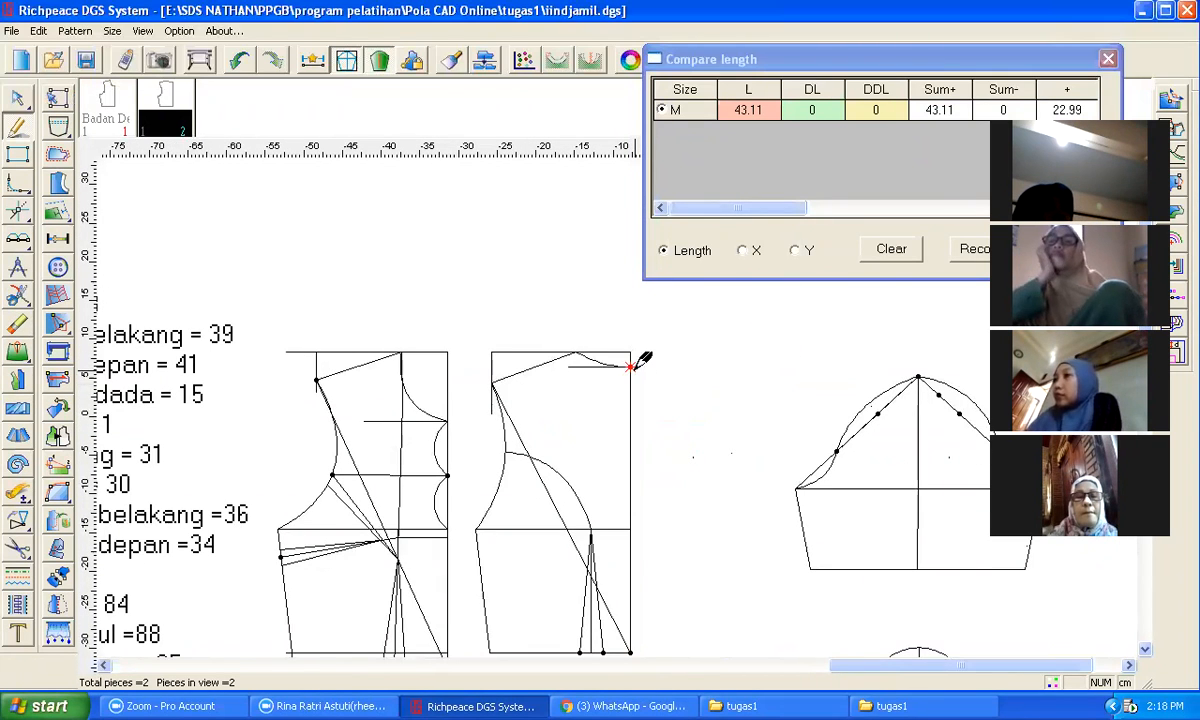
{"action": "left_click", "coordinate": [630, 356]}
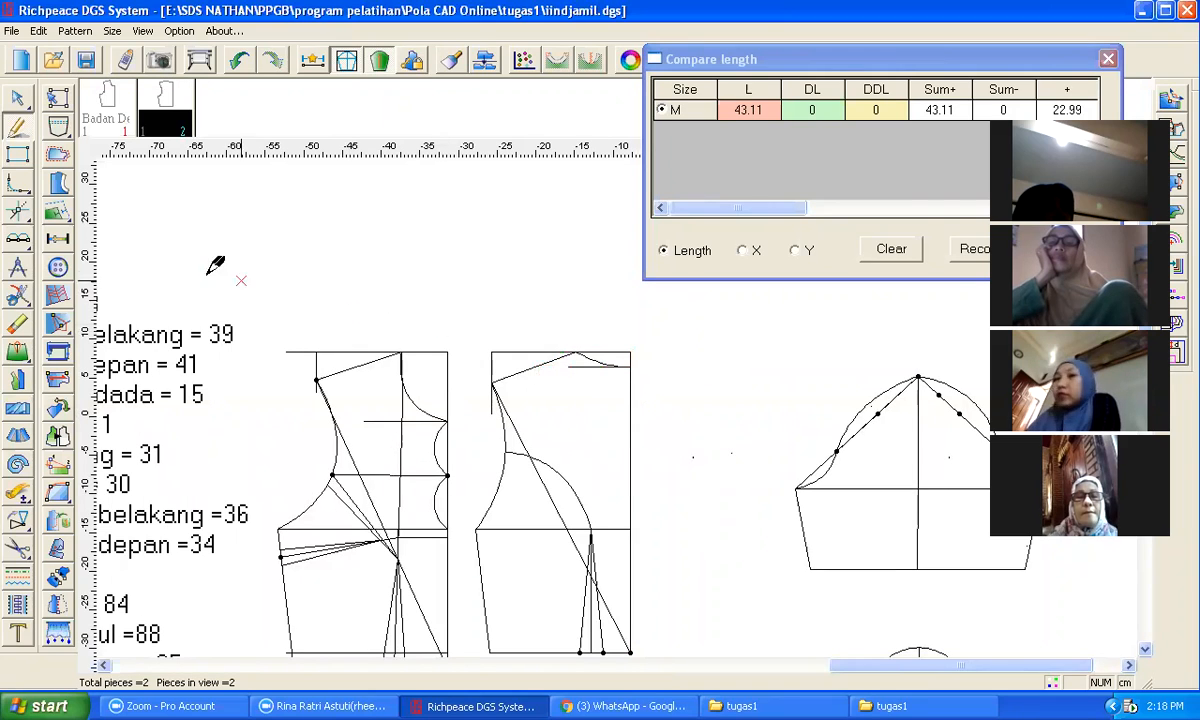
Step: Try to split the front bodice's centre front line at the neck point with the cutting tool
{"action": "left_click", "coordinate": [18, 292]}
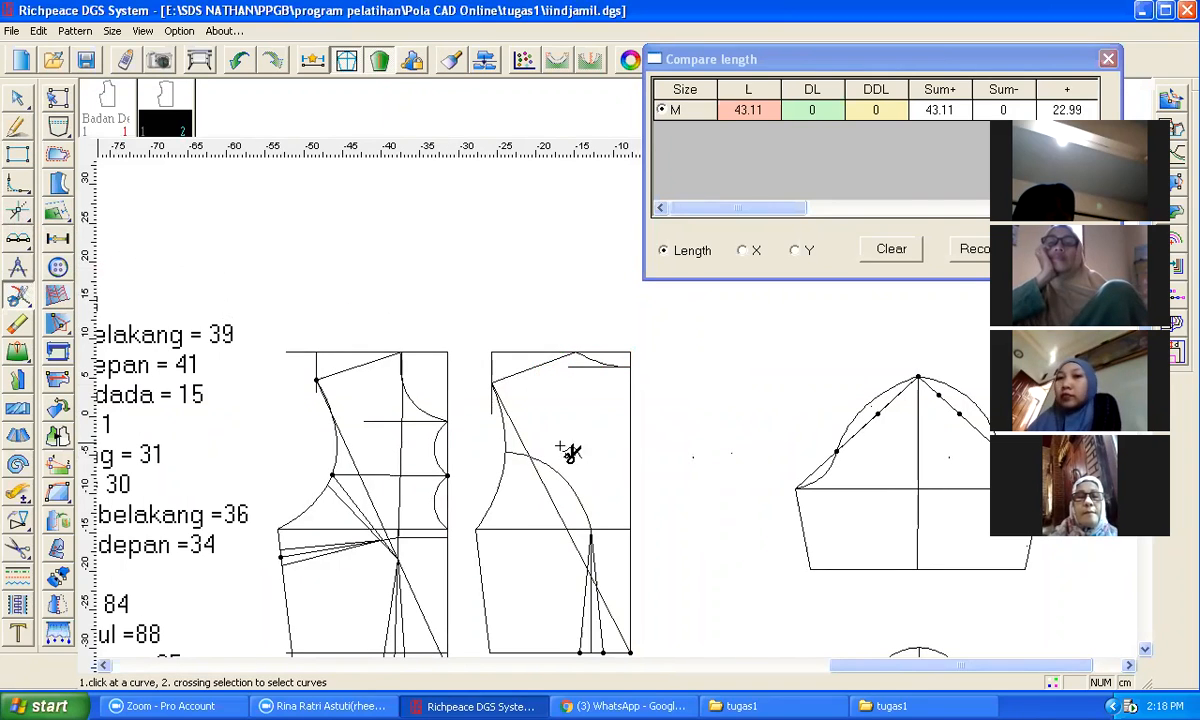
{"action": "left_click", "coordinate": [630, 387]}
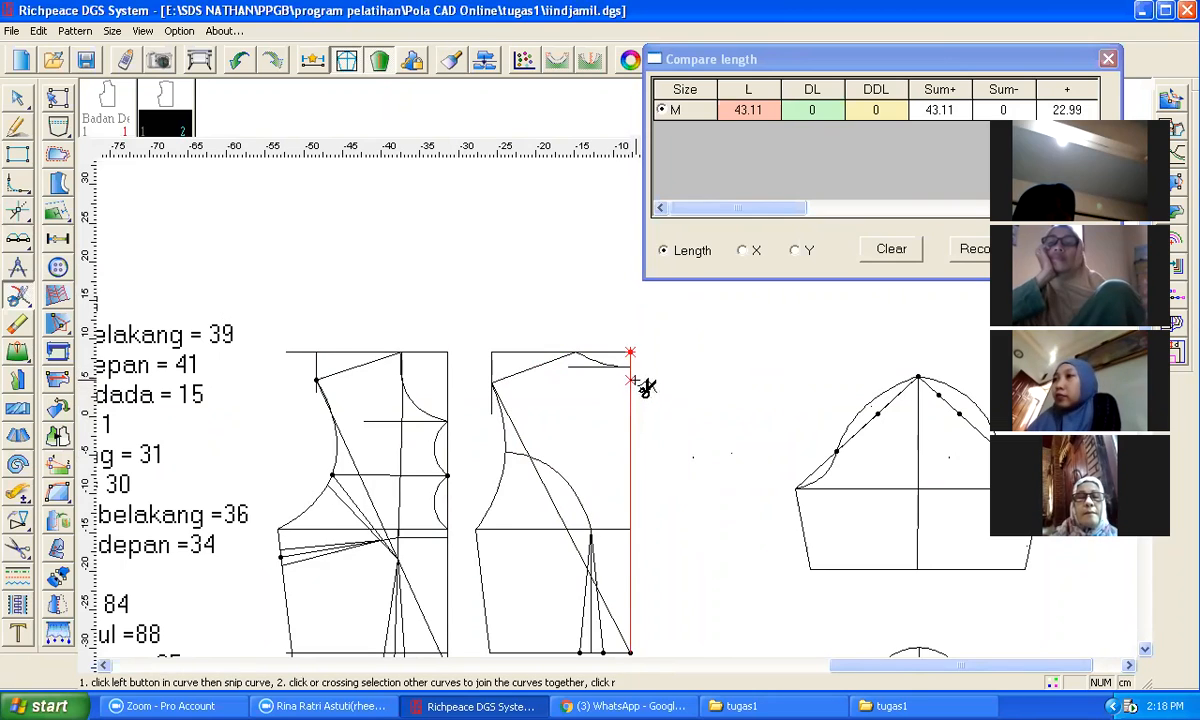
{"action": "left_click", "coordinate": [630, 367]}
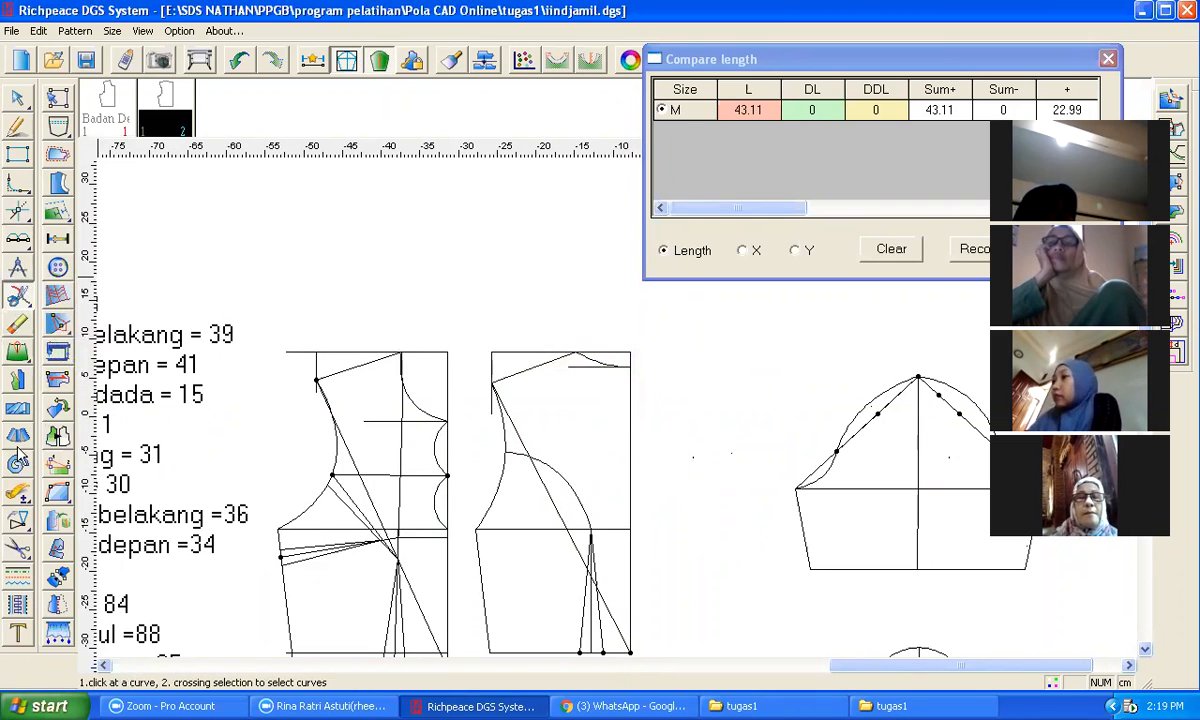
Step: Measure the front neckline's length and clear the length comparison
{"action": "left_click", "coordinate": [18, 490]}
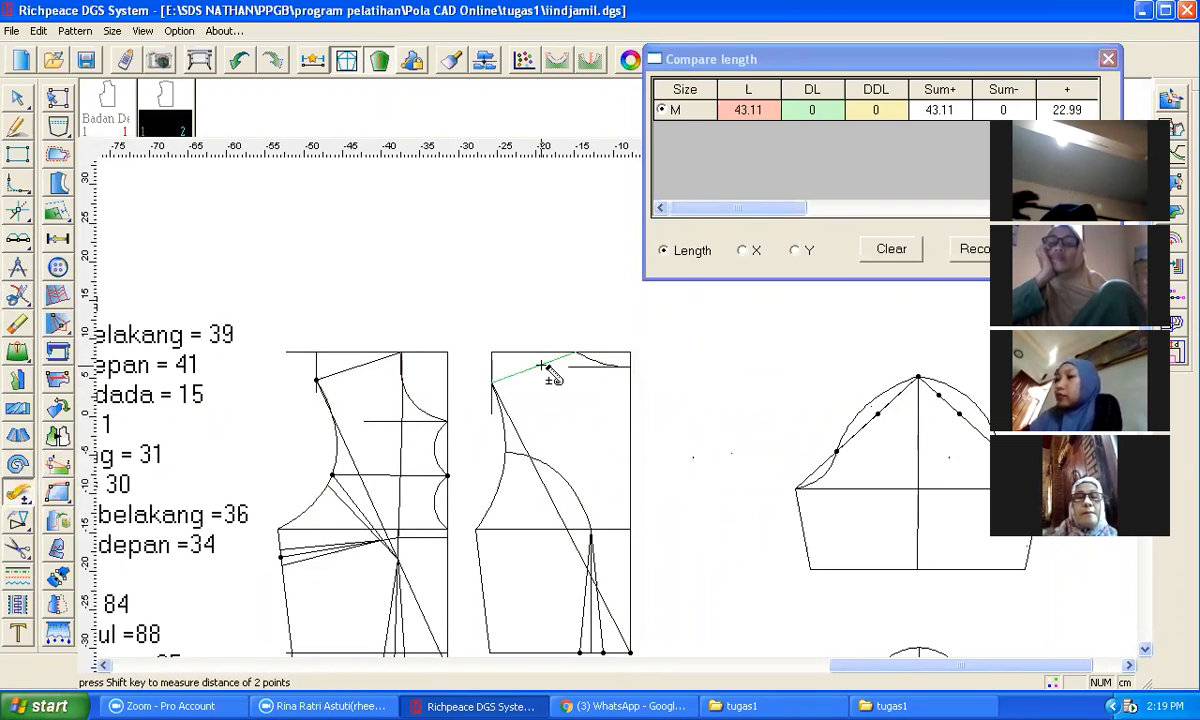
{"action": "left_click", "coordinate": [556, 366]}
{"action": "left_click", "coordinate": [900, 255]}
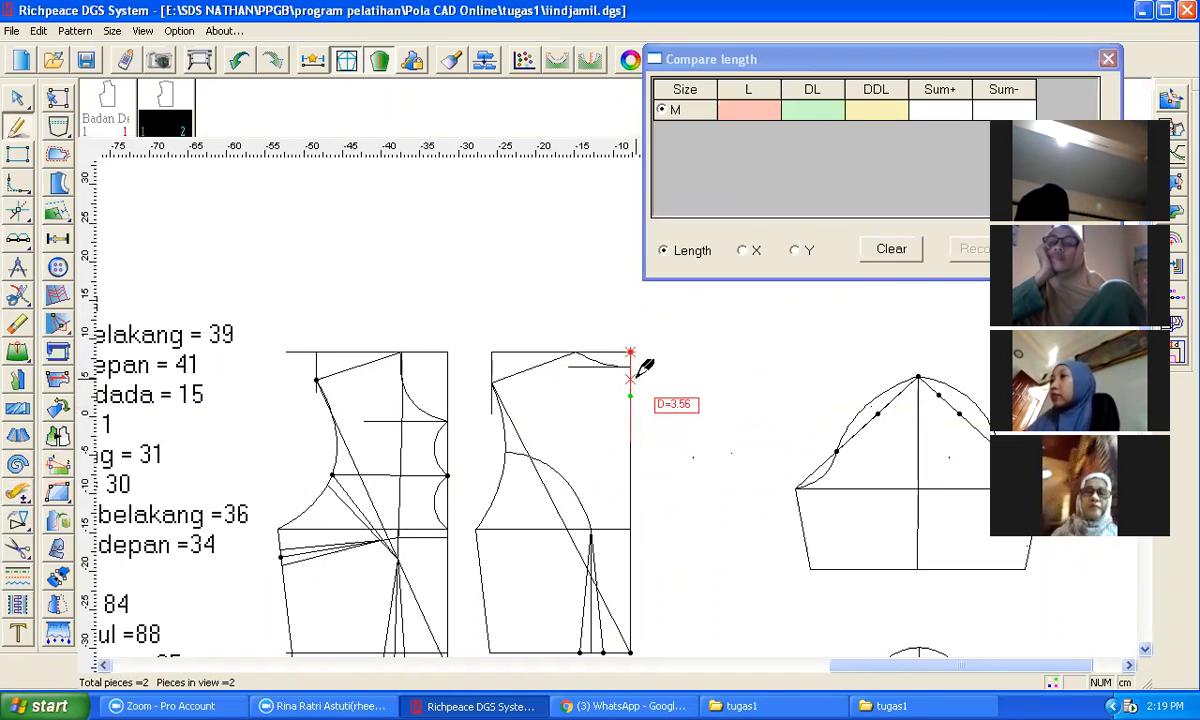
Step: Try again to split the front centre line just below the neck point
{"action": "left_click", "coordinate": [18, 295]}
{"action": "left_click", "coordinate": [635, 418]}
{"action": "left_click", "coordinate": [632, 367]}
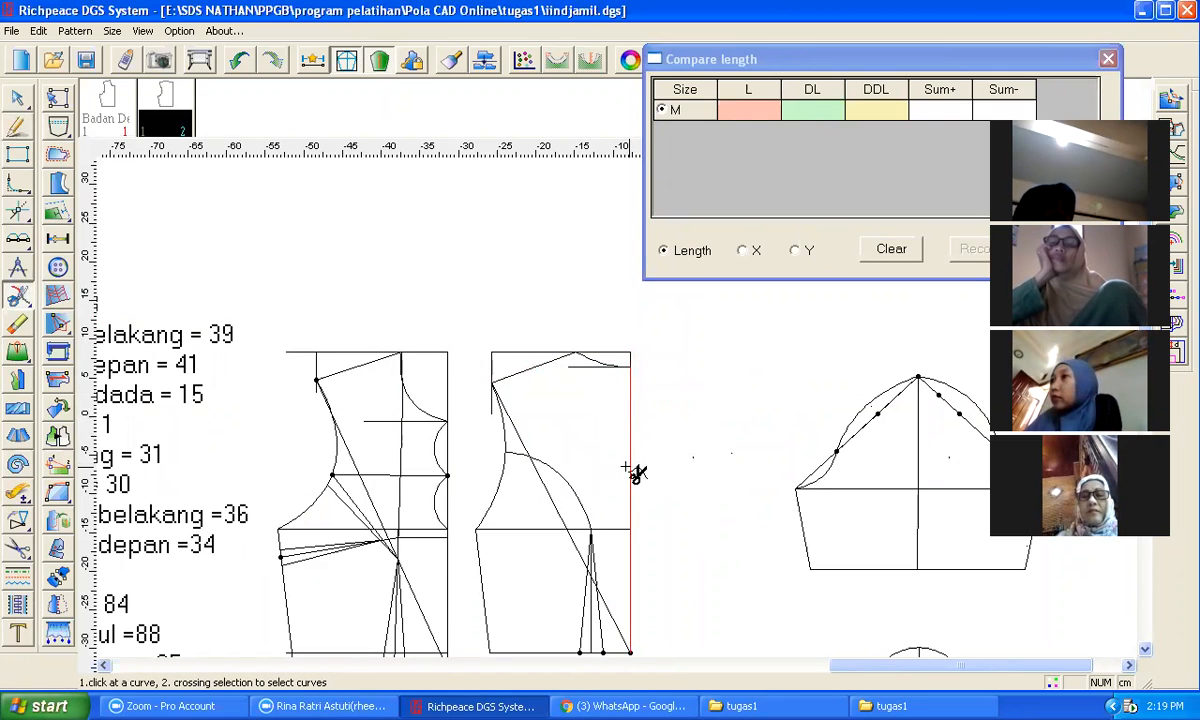
Step: Draw a horizontal line from the front centre line, 11.8 cm below the neck point, across to the armhole
{"action": "left_click", "coordinate": [17, 126]}
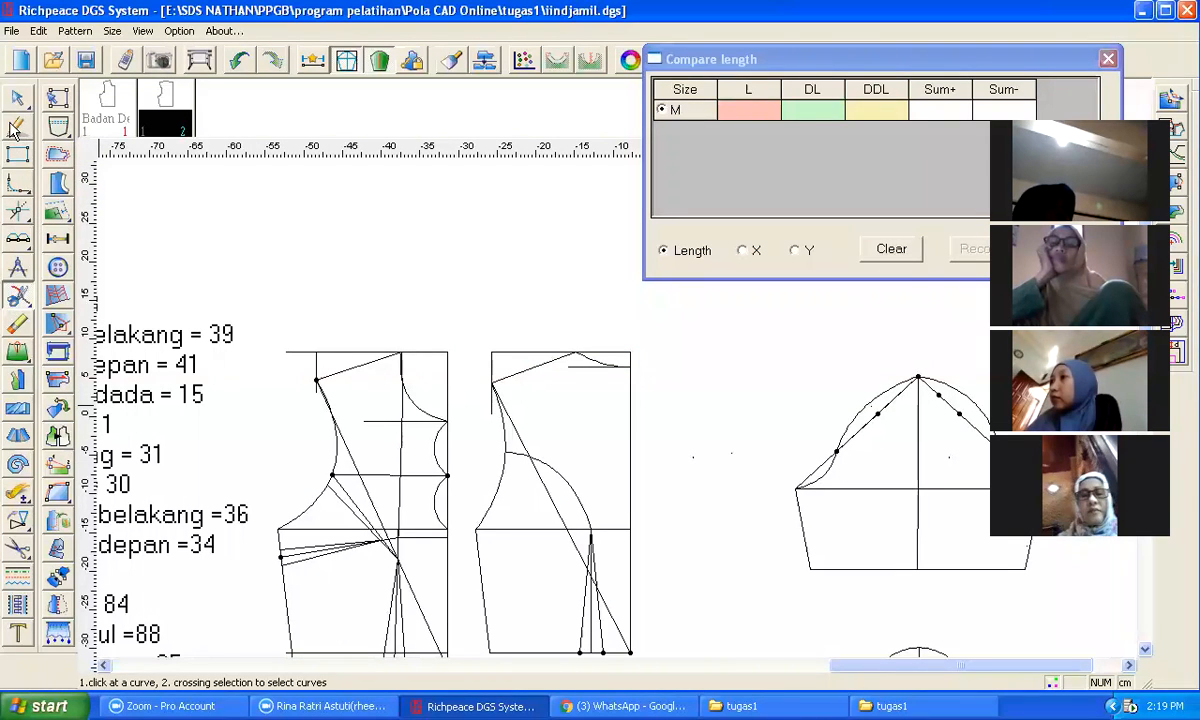
{"action": "left_click", "coordinate": [631, 372]}
{"action": "type", "text": "11.8"}
{"action": "key", "text": "Return"}
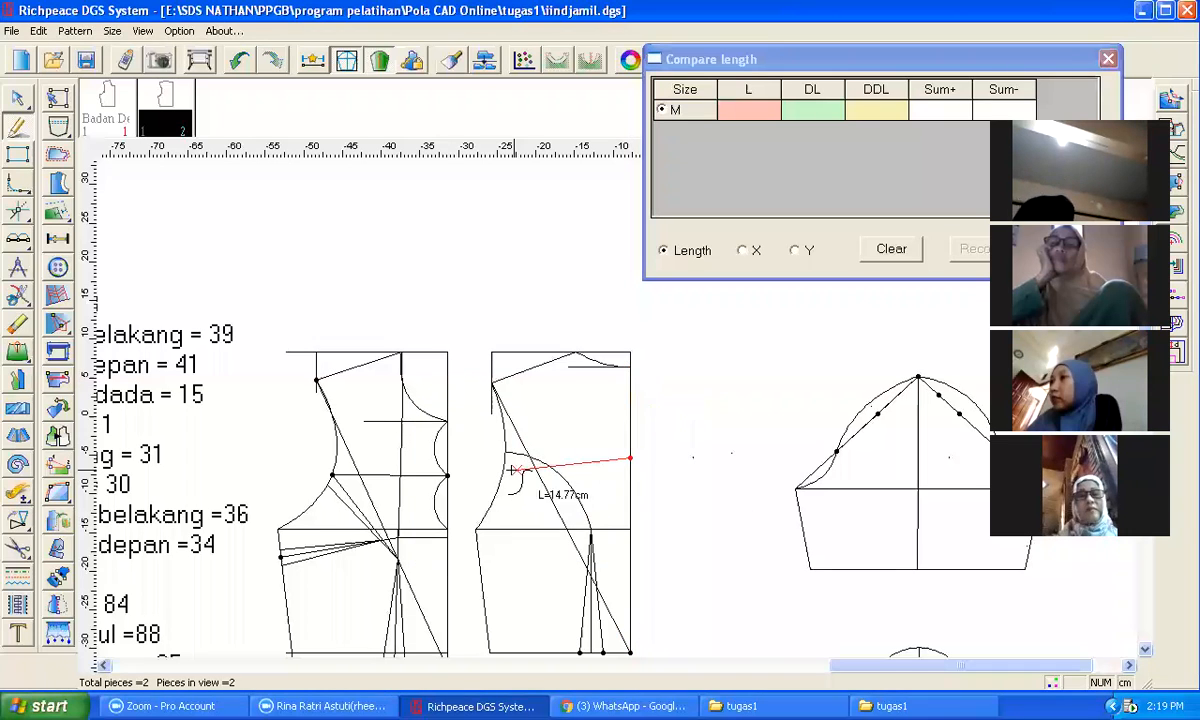
{"action": "right_click", "coordinate": [567, 452]}
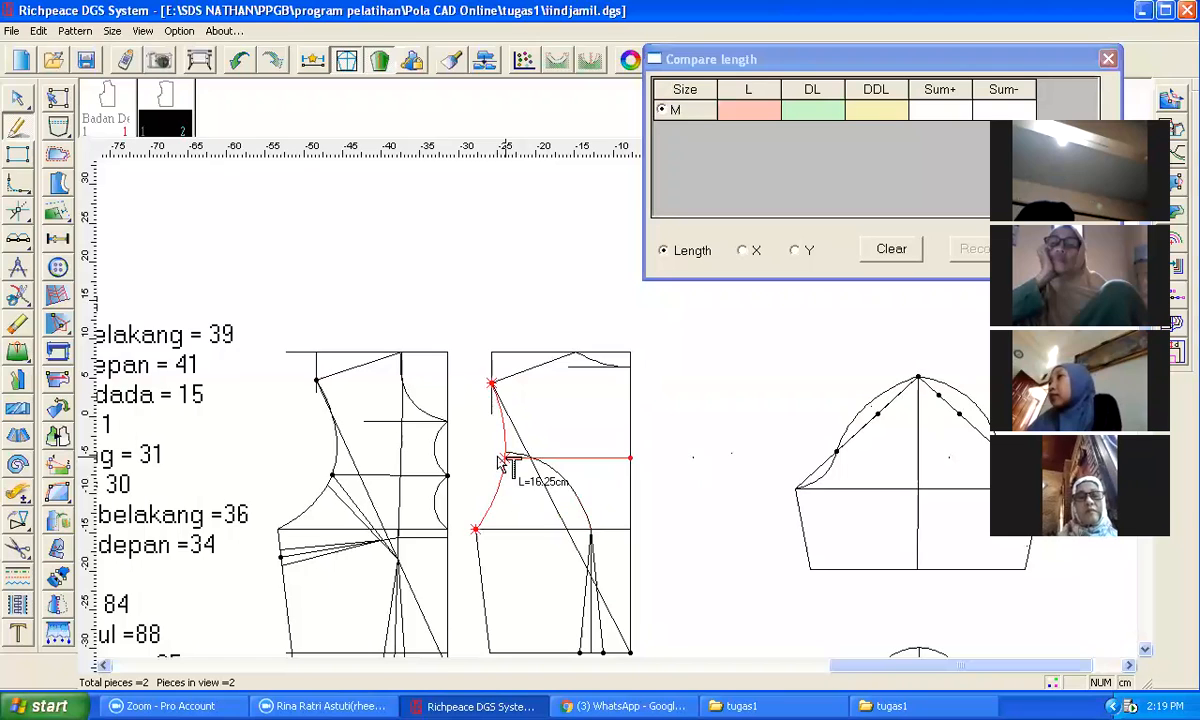
Step: Draw a curve from the new line's armhole end down to the top of the front dart
{"action": "scroll", "coordinate": [497, 457], "scroll_direction": "up", "scroll_amount": 4}
{"action": "left_click", "coordinate": [625, 415]}
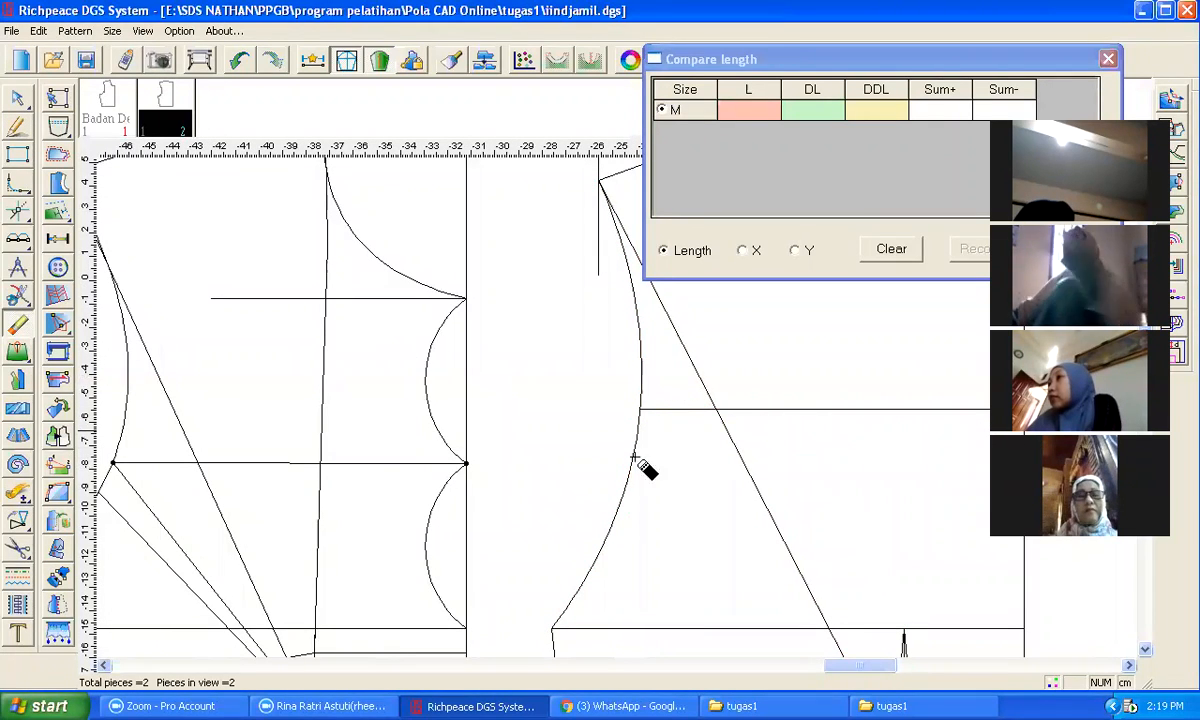
{"action": "scroll", "coordinate": [614, 407], "scroll_direction": "down", "scroll_amount": 3}
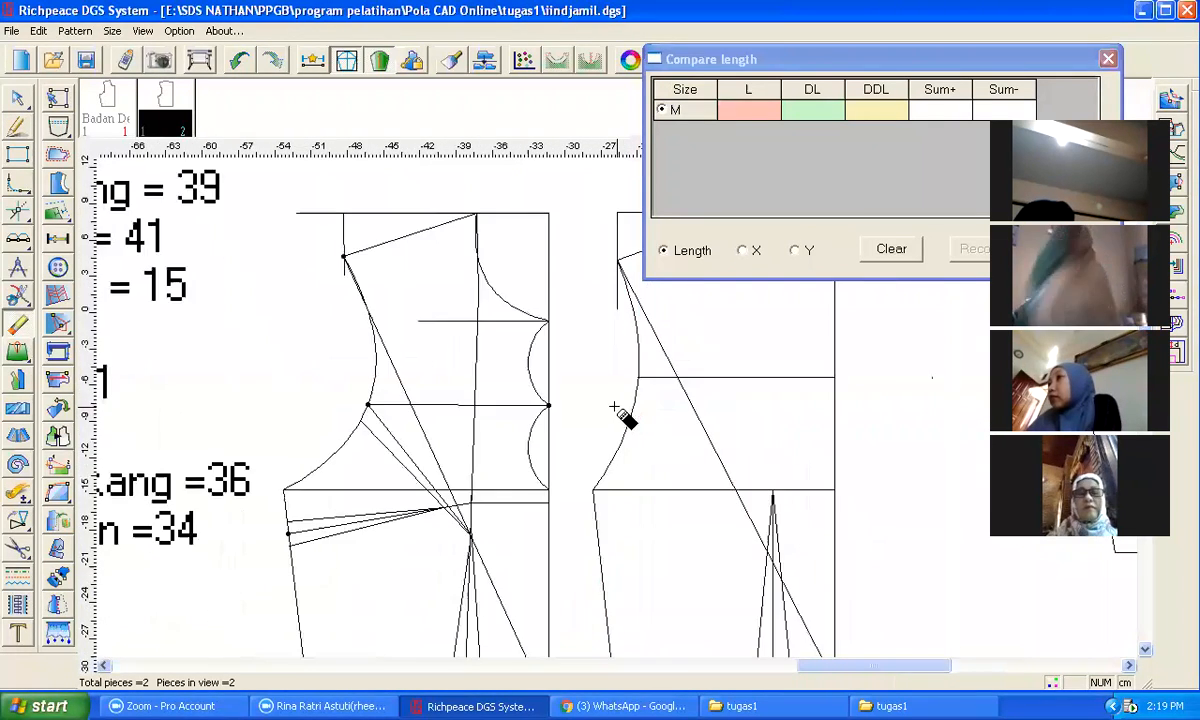
{"action": "left_click", "coordinate": [18, 129]}
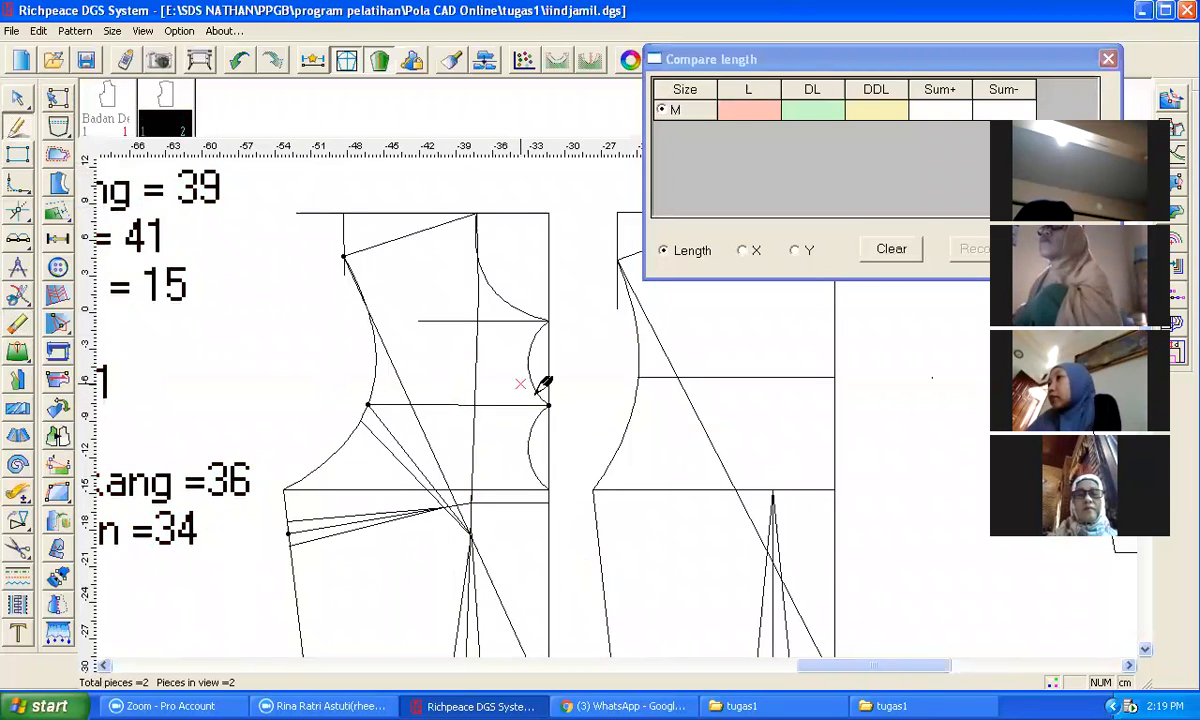
{"action": "left_click", "coordinate": [638, 377]}
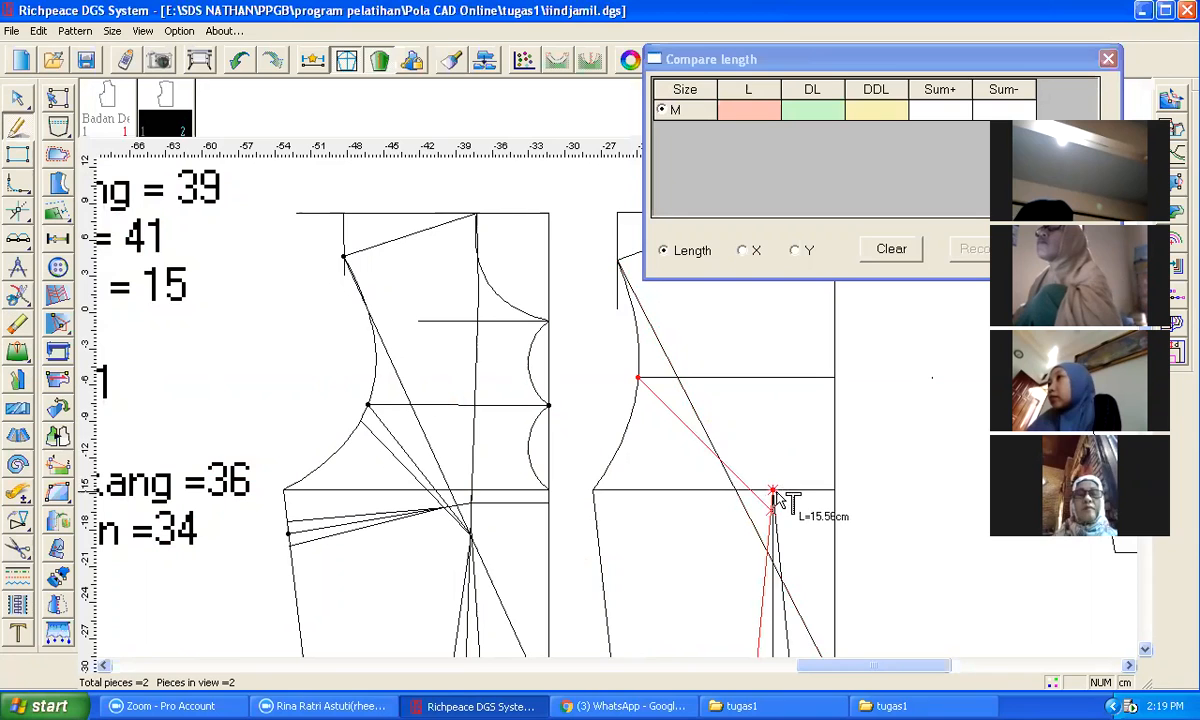
{"action": "key", "text": "a"}
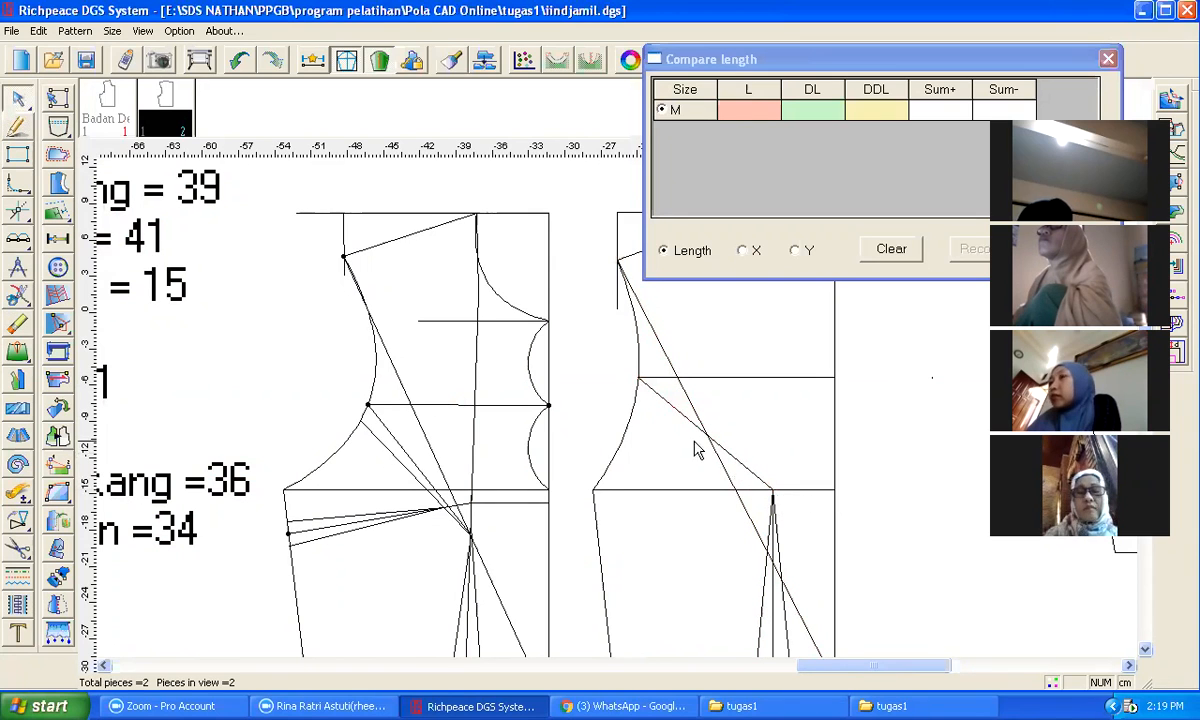
{"action": "left_click", "coordinate": [690, 428]}
{"action": "left_click", "coordinate": [691, 427]}
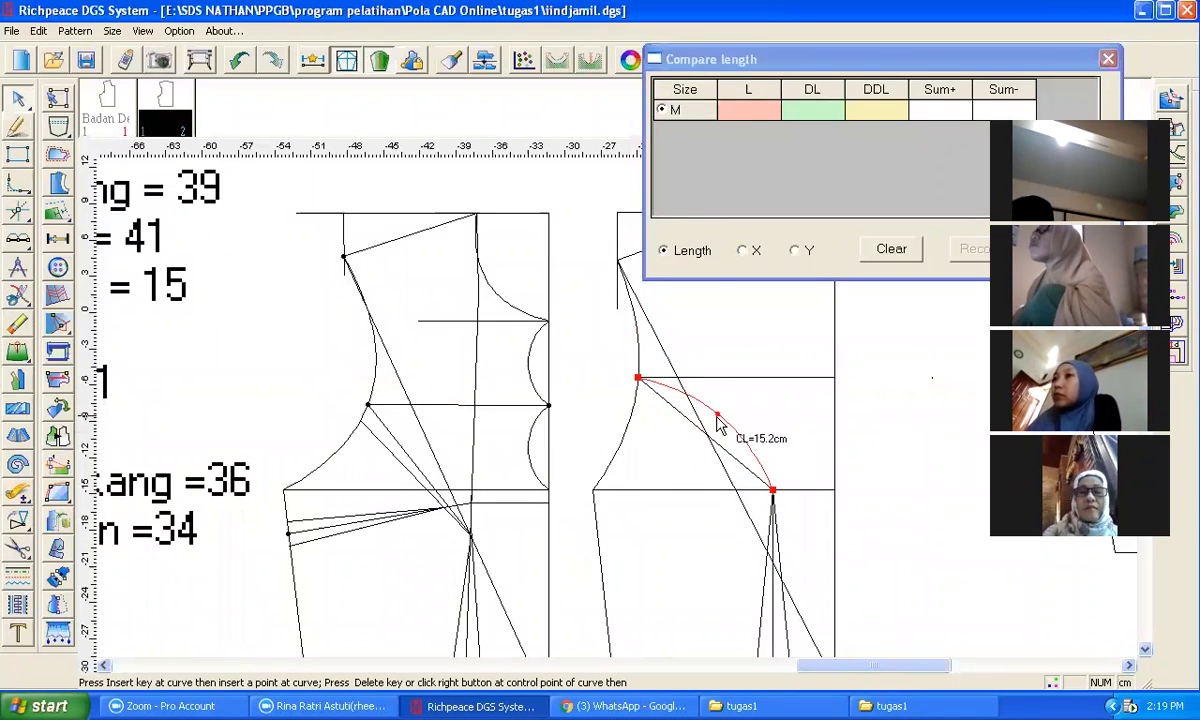
{"action": "left_click", "coordinate": [717, 416]}
{"action": "left_click", "coordinate": [882, 418]}
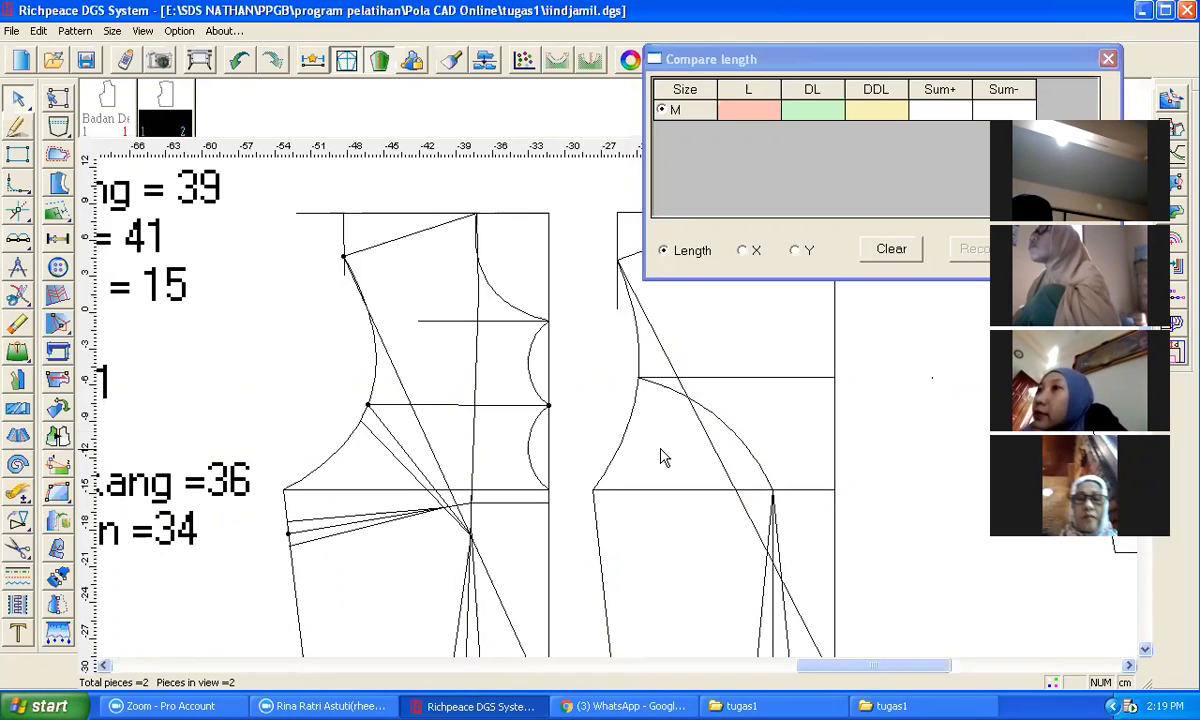
Step: Measure the front armhole curve from the new line up to the shoulder point, then clear the comparison
{"action": "left_click", "coordinate": [27, 494]}
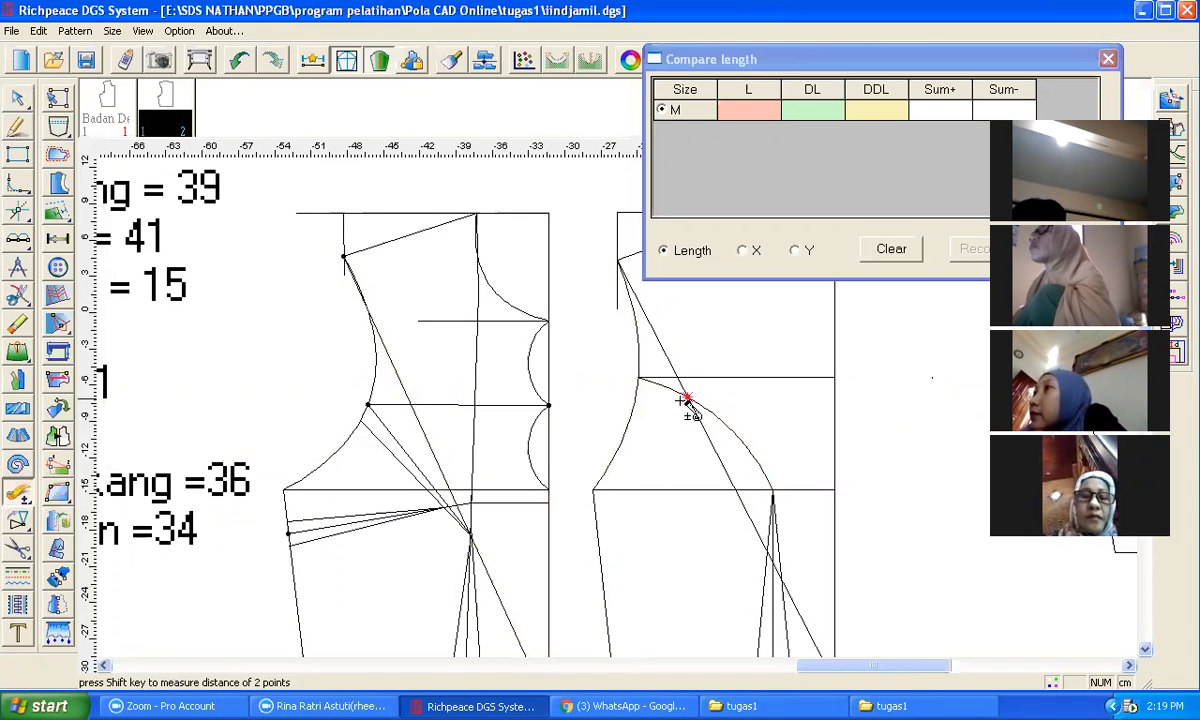
{"action": "left_click", "coordinate": [638, 377]}
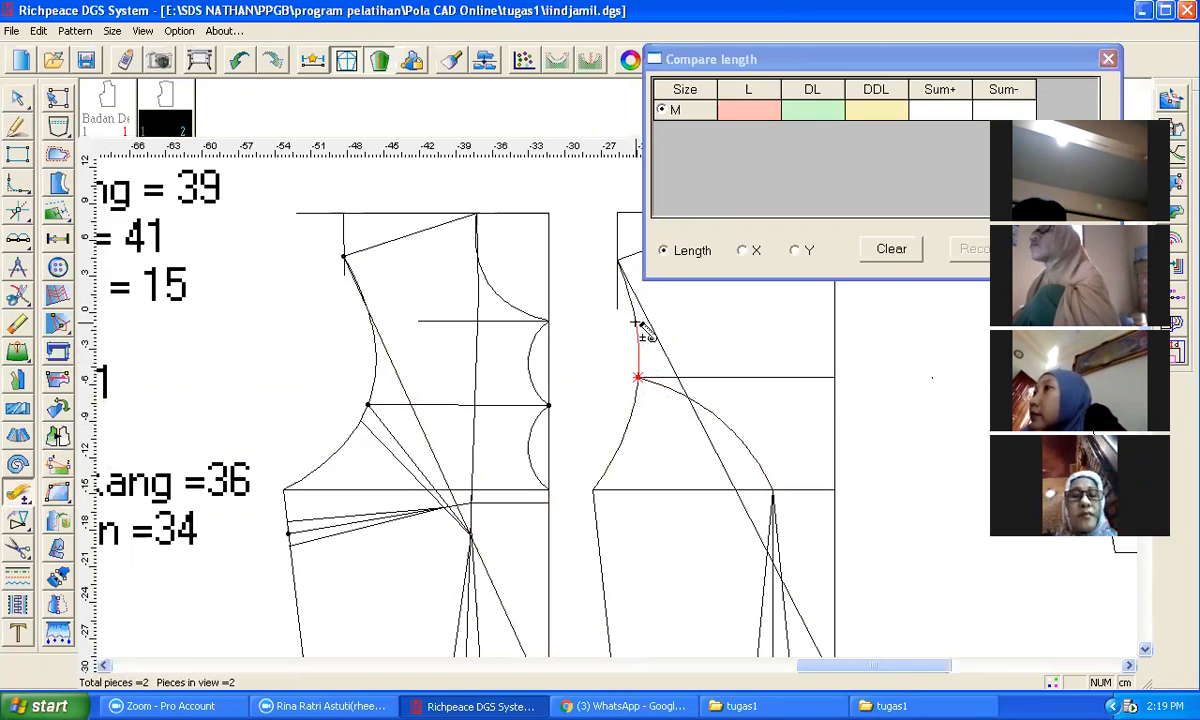
{"action": "left_click", "coordinate": [618, 263]}
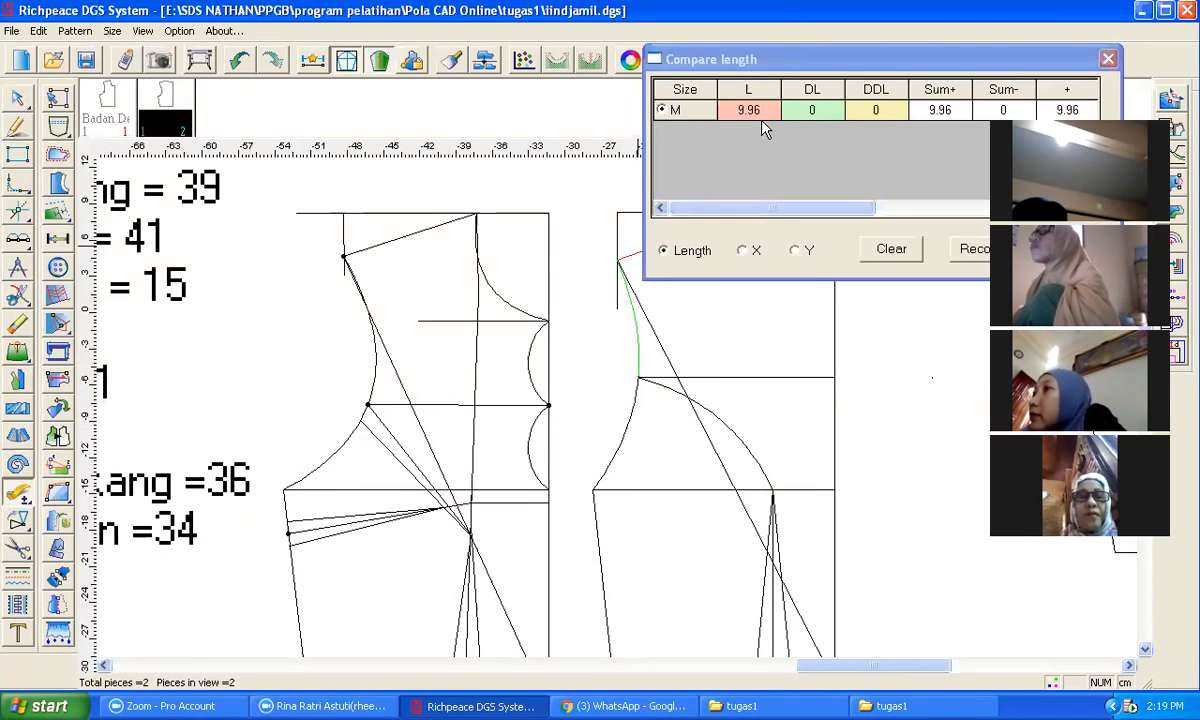
{"action": "left_click", "coordinate": [892, 250]}
Step: Mark a point 9.96 cm along the sleeve cap curve from the top of the sleeve centre line
{"action": "scroll", "coordinate": [618, 530], "scroll_direction": "down", "scroll_amount": 1}
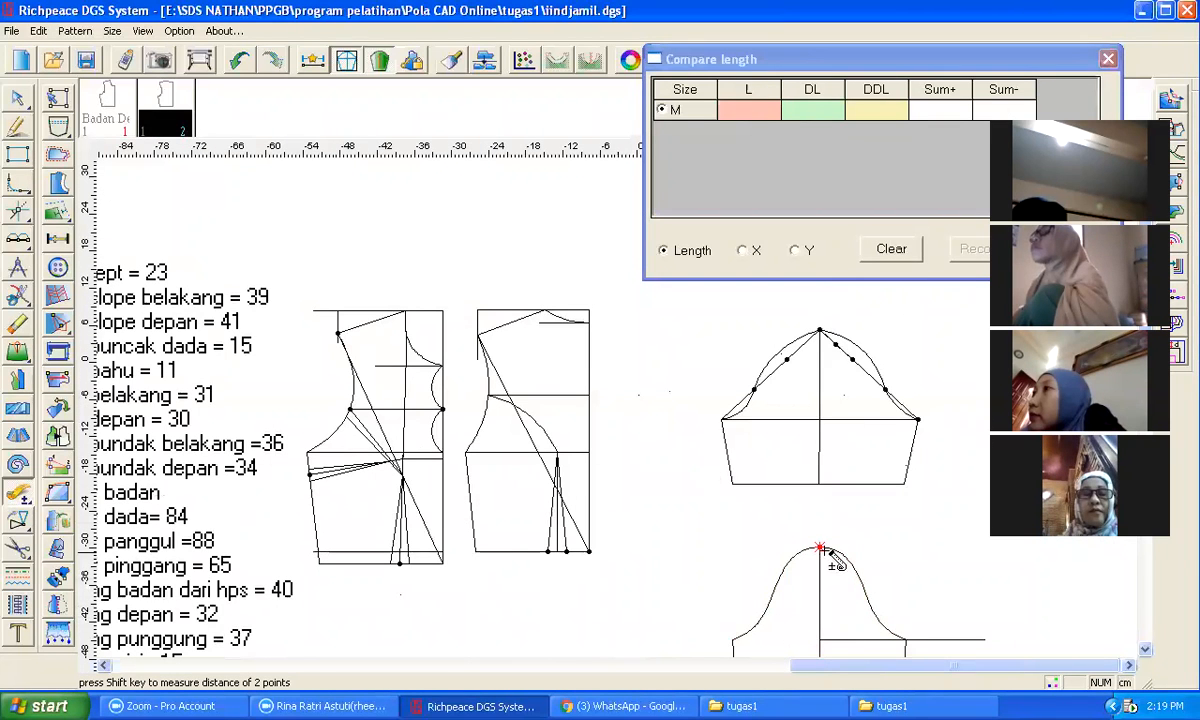
{"action": "scroll", "coordinate": [616, 415], "scroll_direction": "up", "scroll_amount": 2}
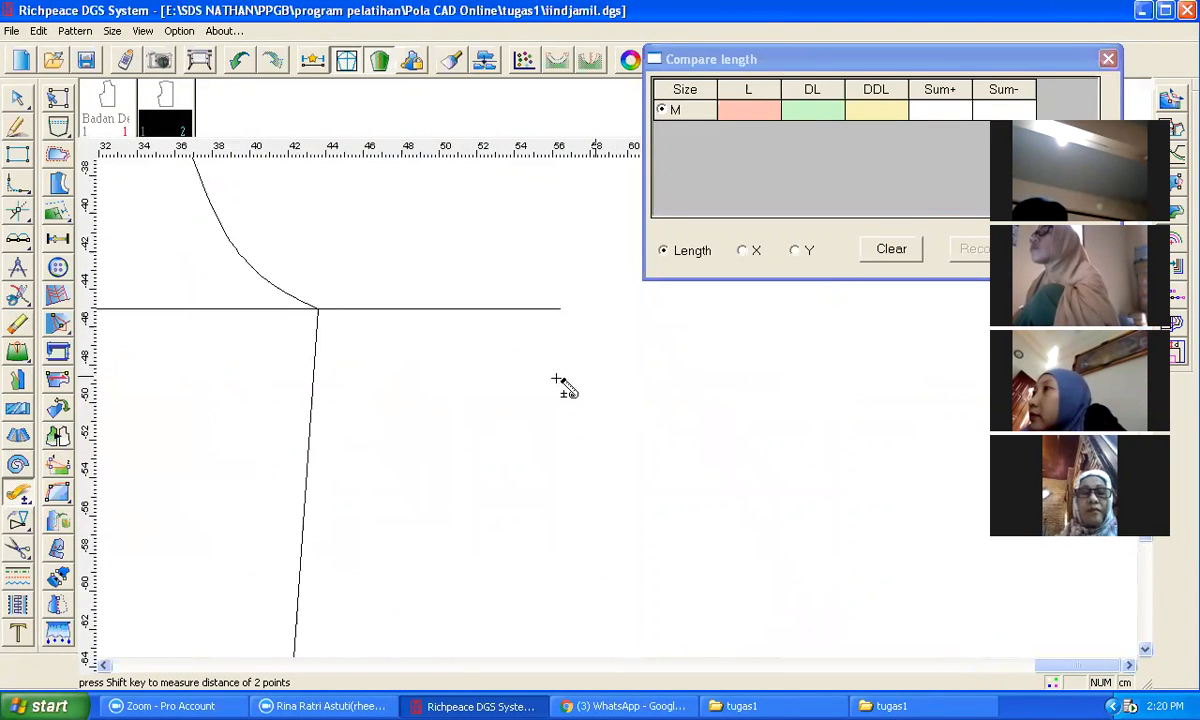
{"action": "scroll", "coordinate": [303, 276], "scroll_direction": "down", "scroll_amount": 1}
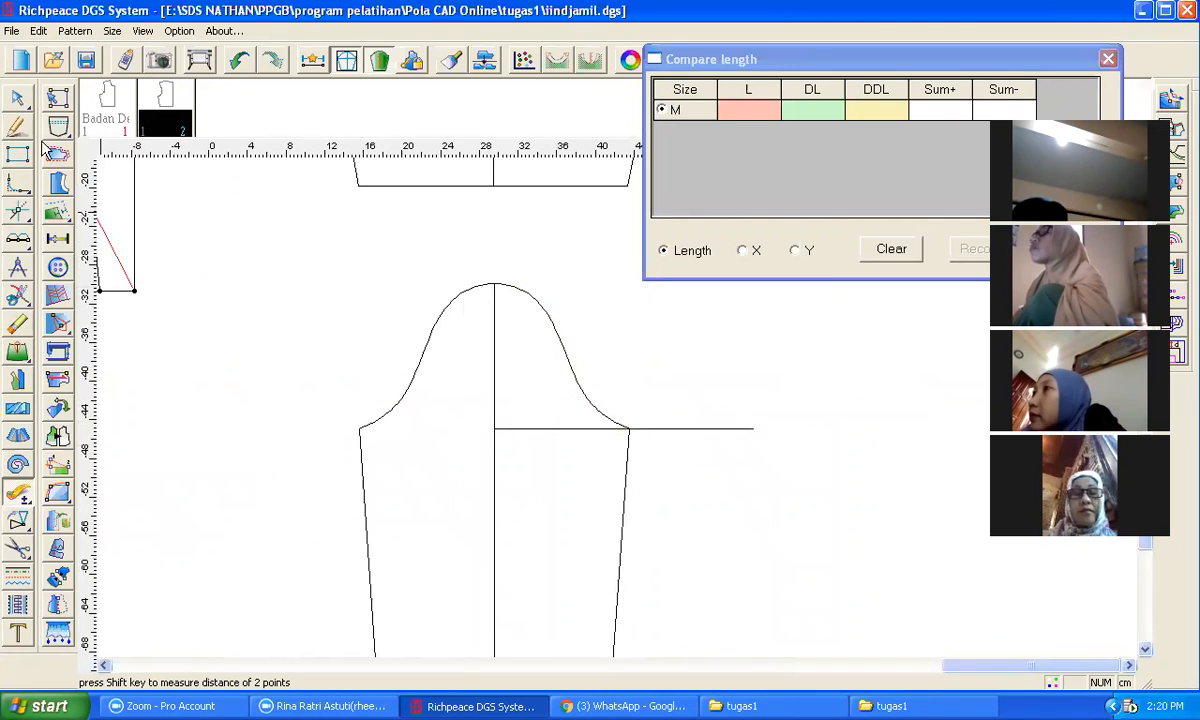
{"action": "left_click", "coordinate": [517, 290]}
{"action": "type", "text": "9.96"}
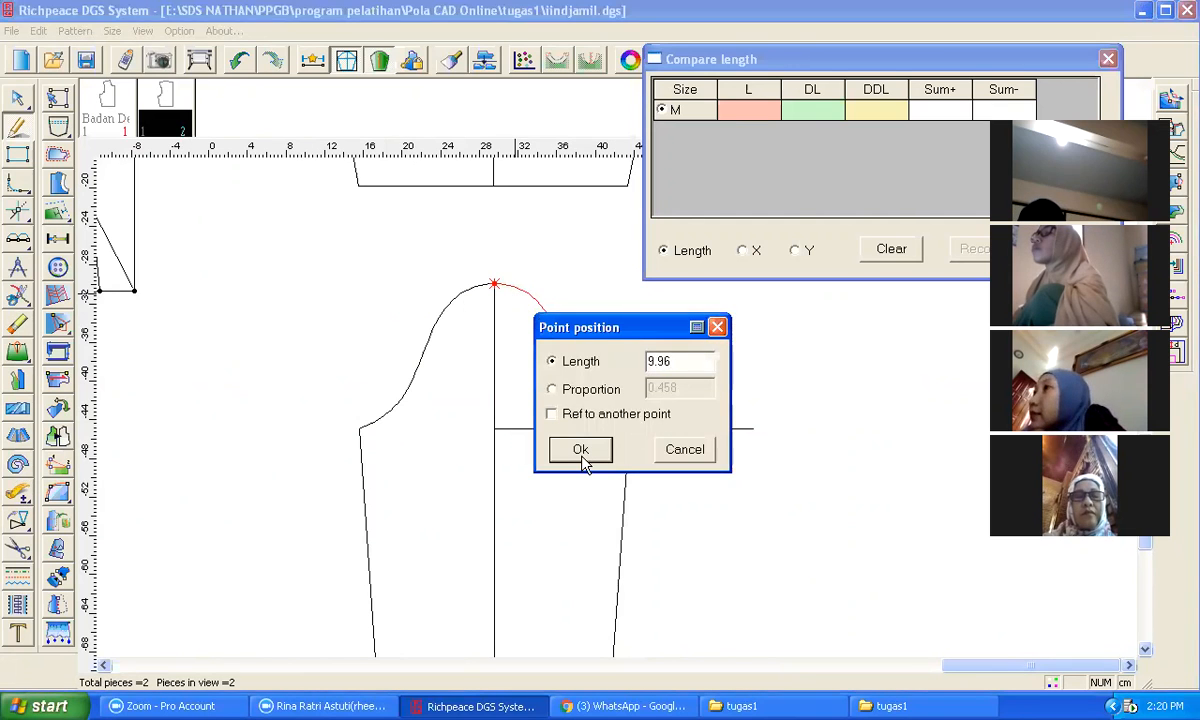
{"action": "left_click", "coordinate": [582, 452]}
Step: Draw a line from the marked sleeve cap point down to the hem, ending 4 cm from the centre line
{"action": "scroll", "coordinate": [600, 440], "scroll_direction": "down", "scroll_amount": 2}
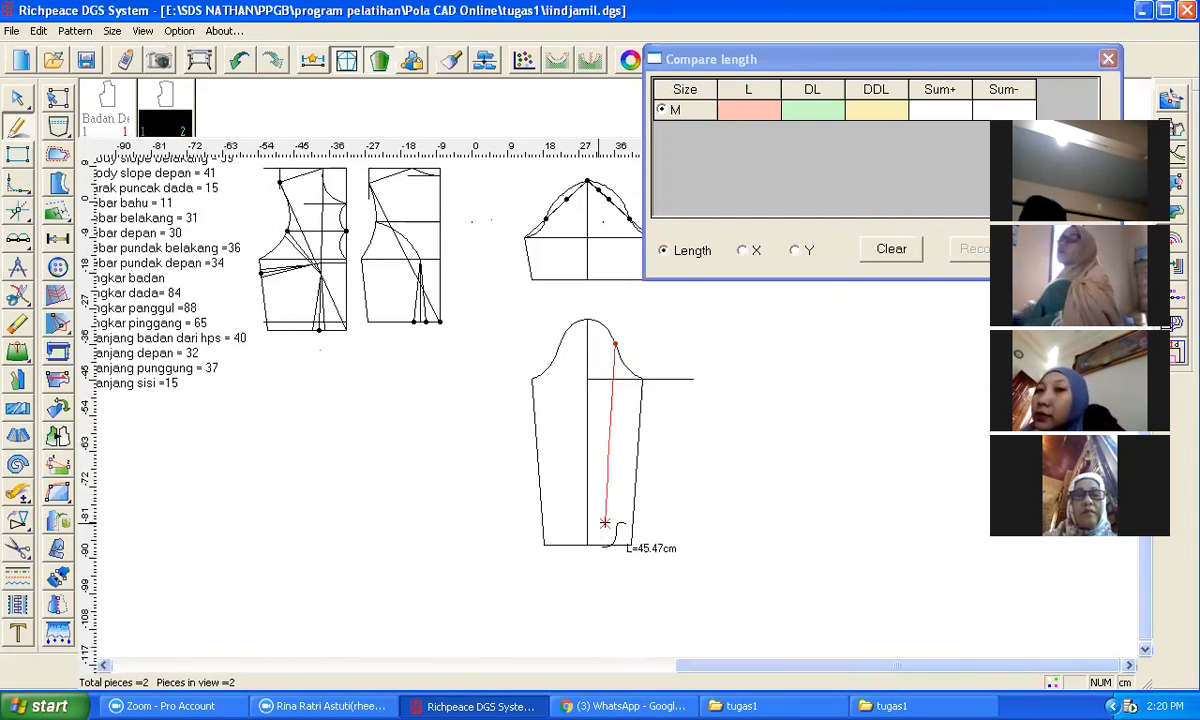
{"action": "left_click", "coordinate": [597, 547]}
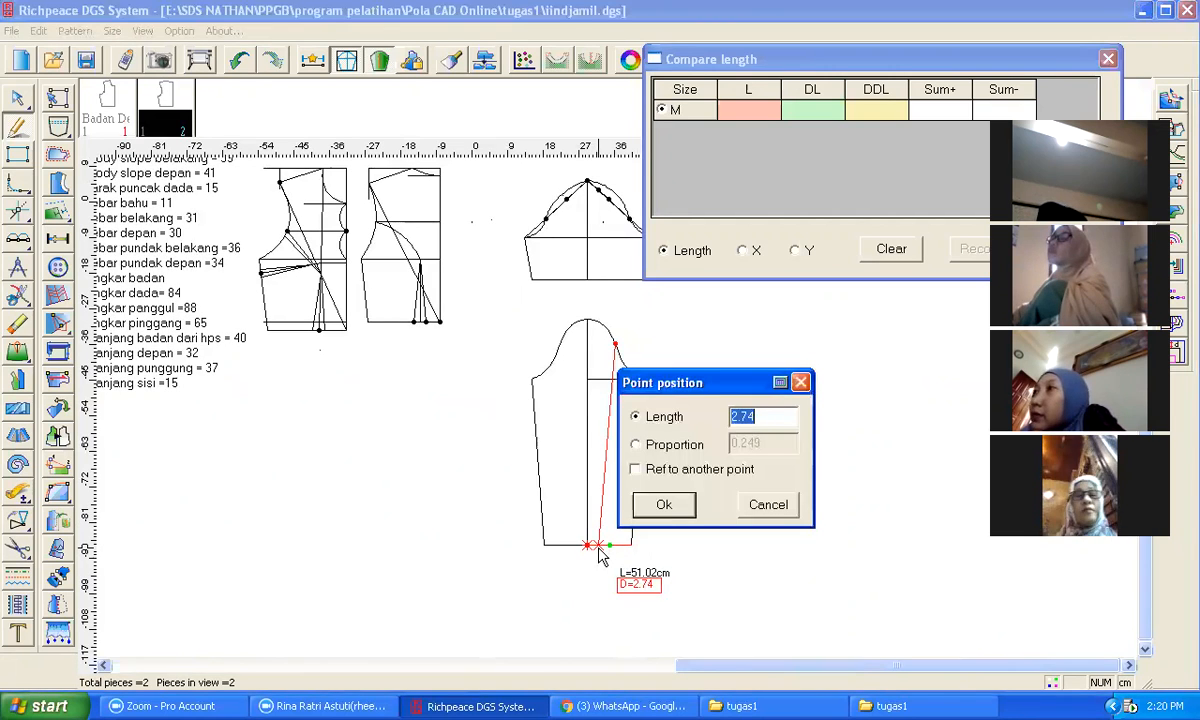
{"action": "type", "text": "4"}
{"action": "key", "text": "Return"}
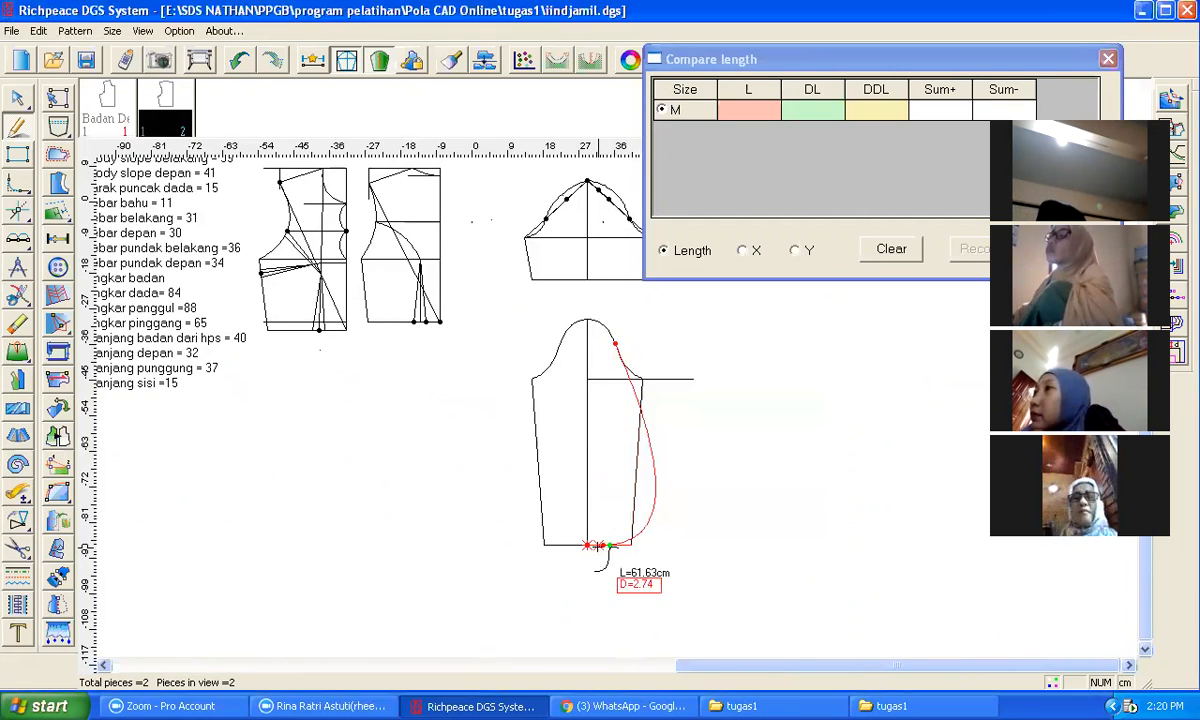
{"action": "right_click", "coordinate": [669, 590]}
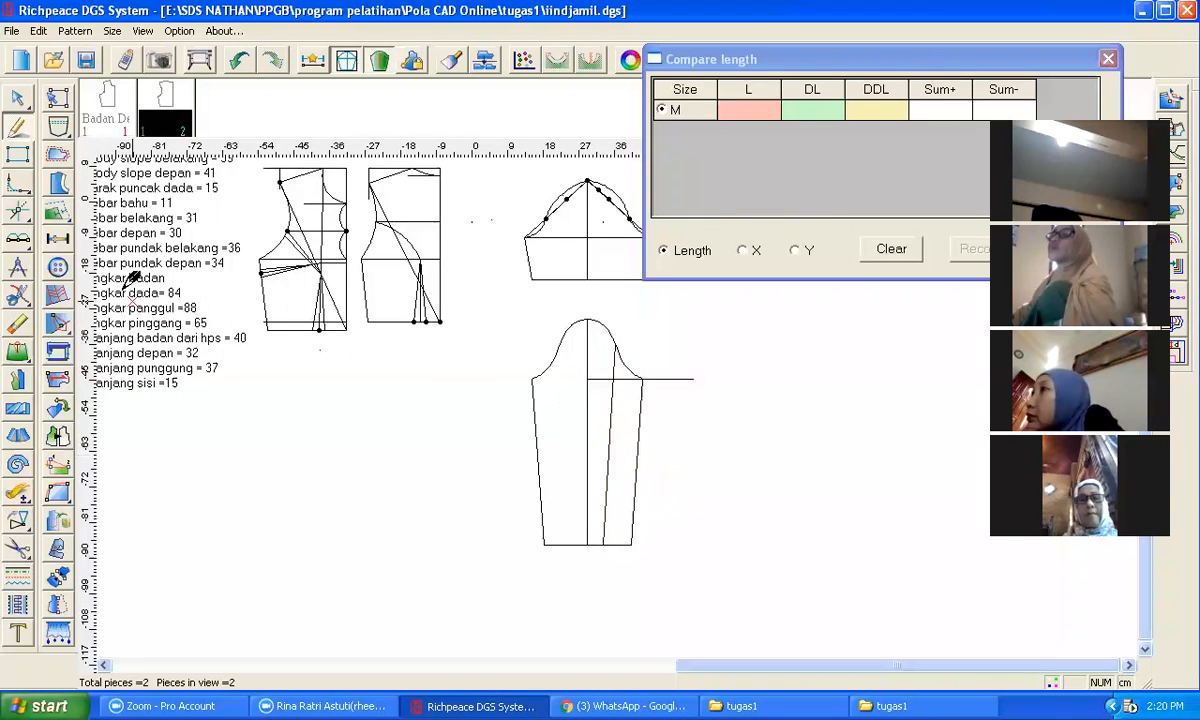
Step: Reshape the new line and the front underarm seam into gentle curves with the adjust tool
{"action": "left_click", "coordinate": [18, 99]}
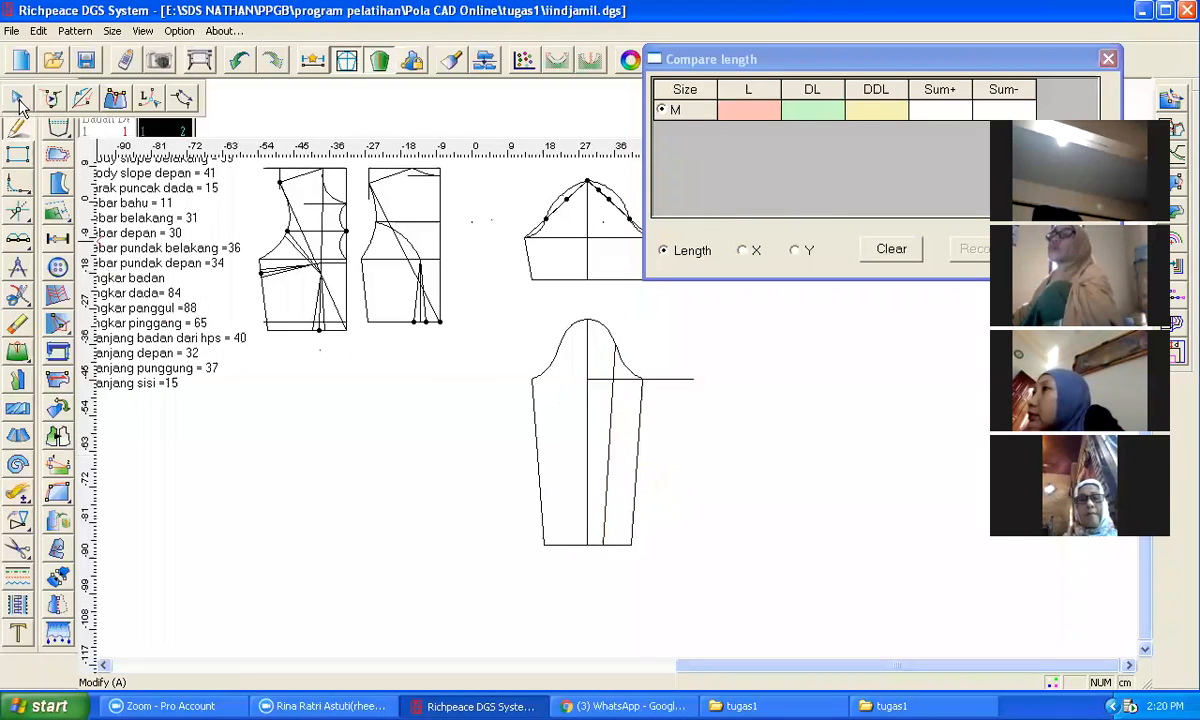
{"action": "left_click", "coordinate": [610, 438]}
{"action": "left_click", "coordinate": [610, 435]}
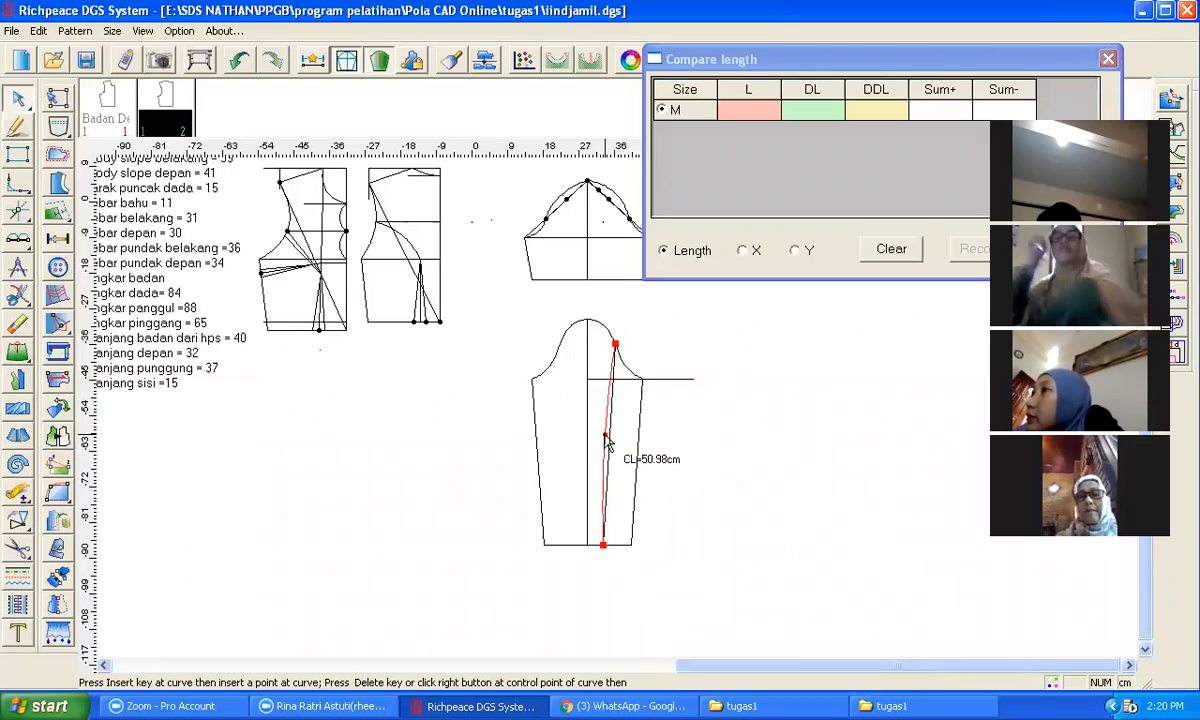
{"action": "left_click", "coordinate": [605, 435]}
{"action": "left_click", "coordinate": [646, 477]}
{"action": "left_click", "coordinate": [637, 463]}
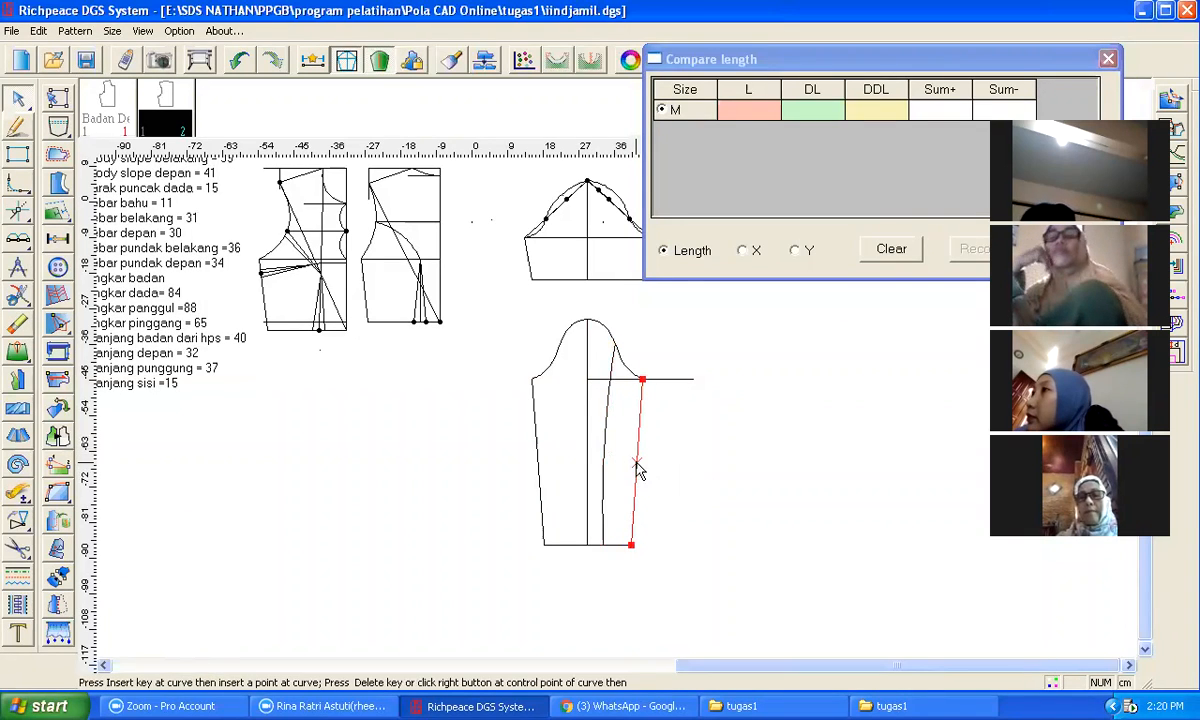
{"action": "left_click", "coordinate": [636, 468]}
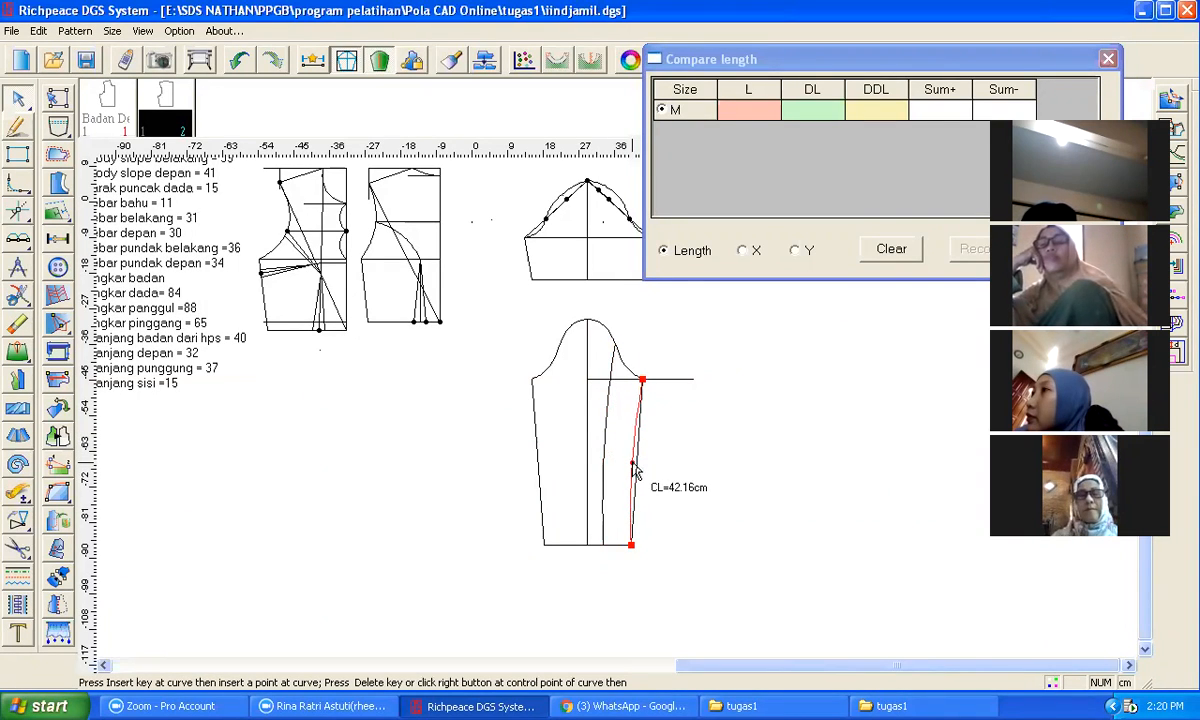
{"action": "left_click", "coordinate": [634, 470]}
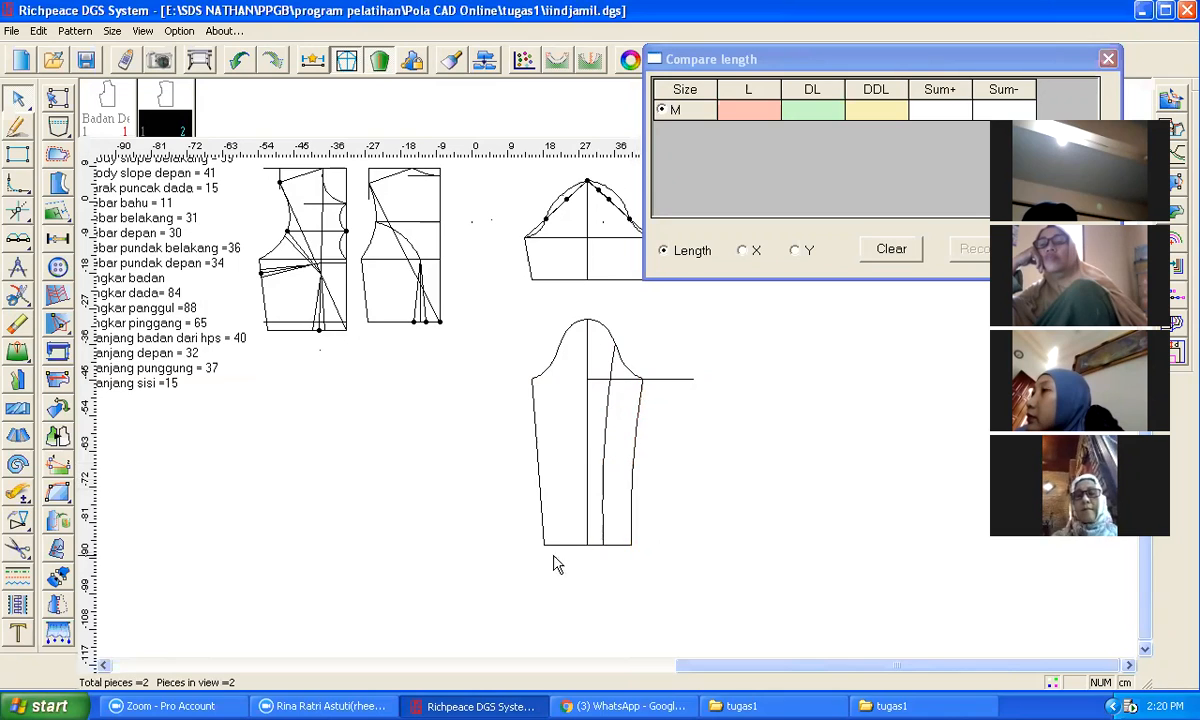
Step: Replace the back underarm seam by deleting it and mirroring the curved front seam across the sleeve centre line
{"action": "left_click", "coordinate": [17, 323]}
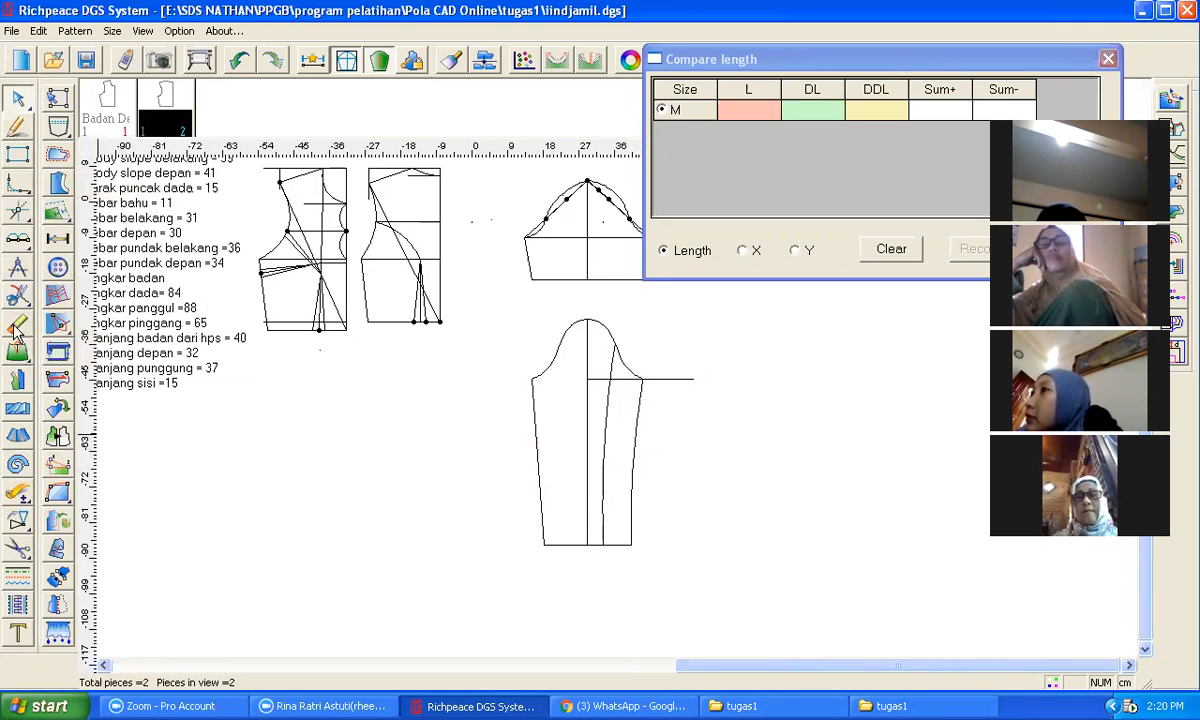
{"action": "left_click", "coordinate": [534, 441]}
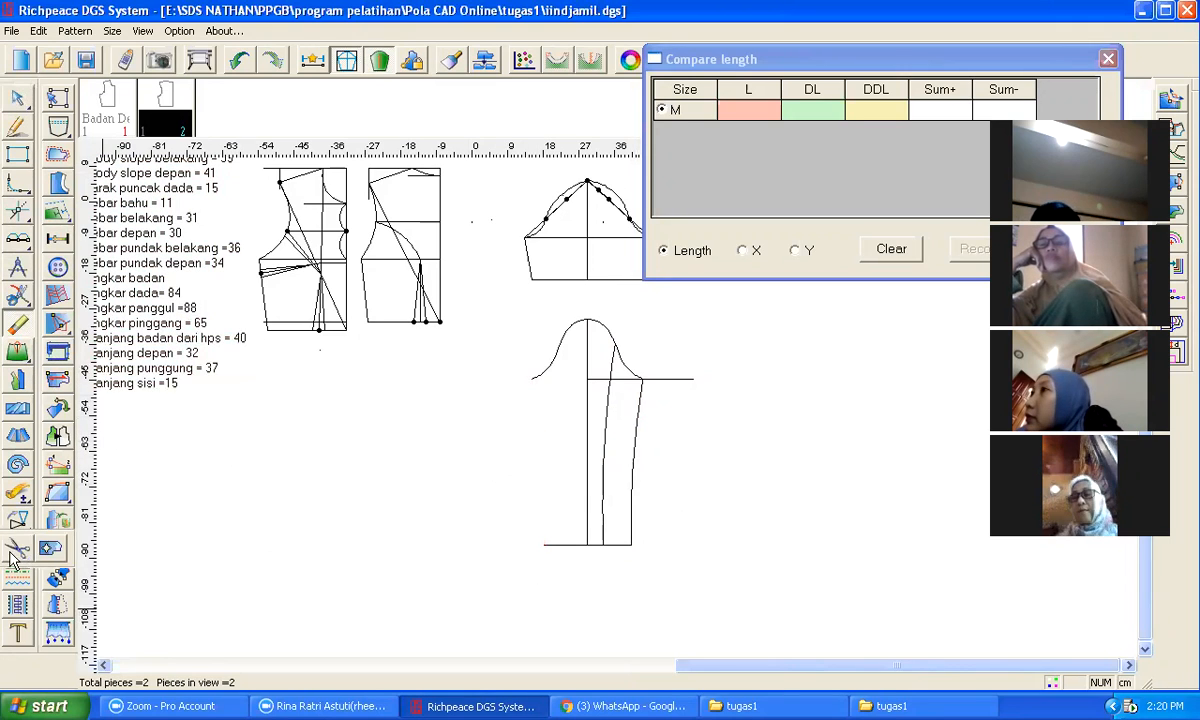
{"action": "left_click", "coordinate": [50, 520]}
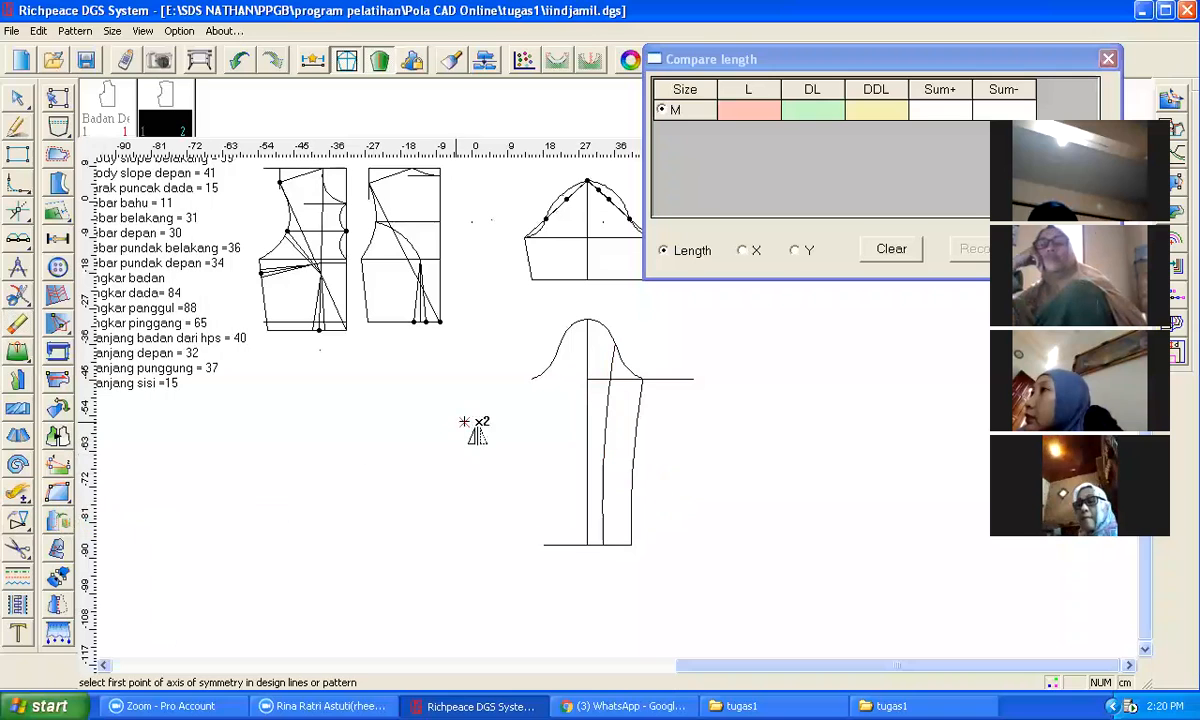
{"action": "left_click", "coordinate": [588, 319]}
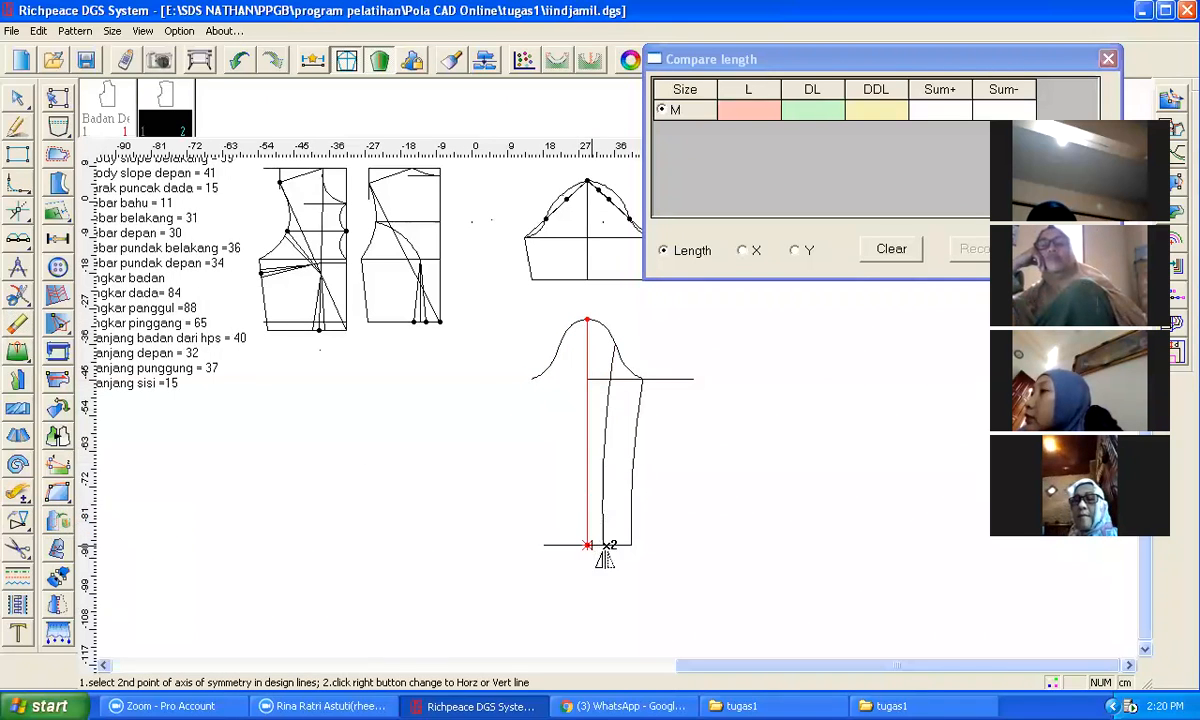
{"action": "left_click", "coordinate": [588, 545]}
{"action": "left_click", "coordinate": [645, 475]}
{"action": "left_click", "coordinate": [646, 501]}
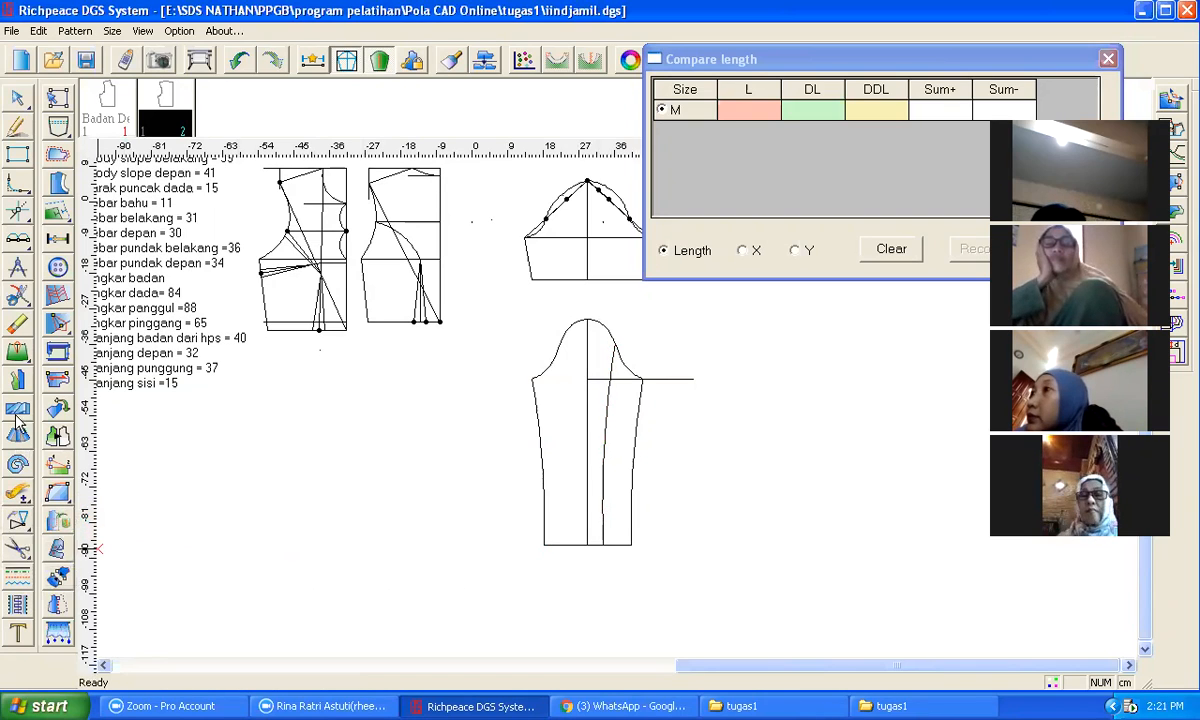
Step: Split the sleeve cap curve at the marked point and the hem where the new line meets it
{"action": "left_click", "coordinate": [16, 293]}
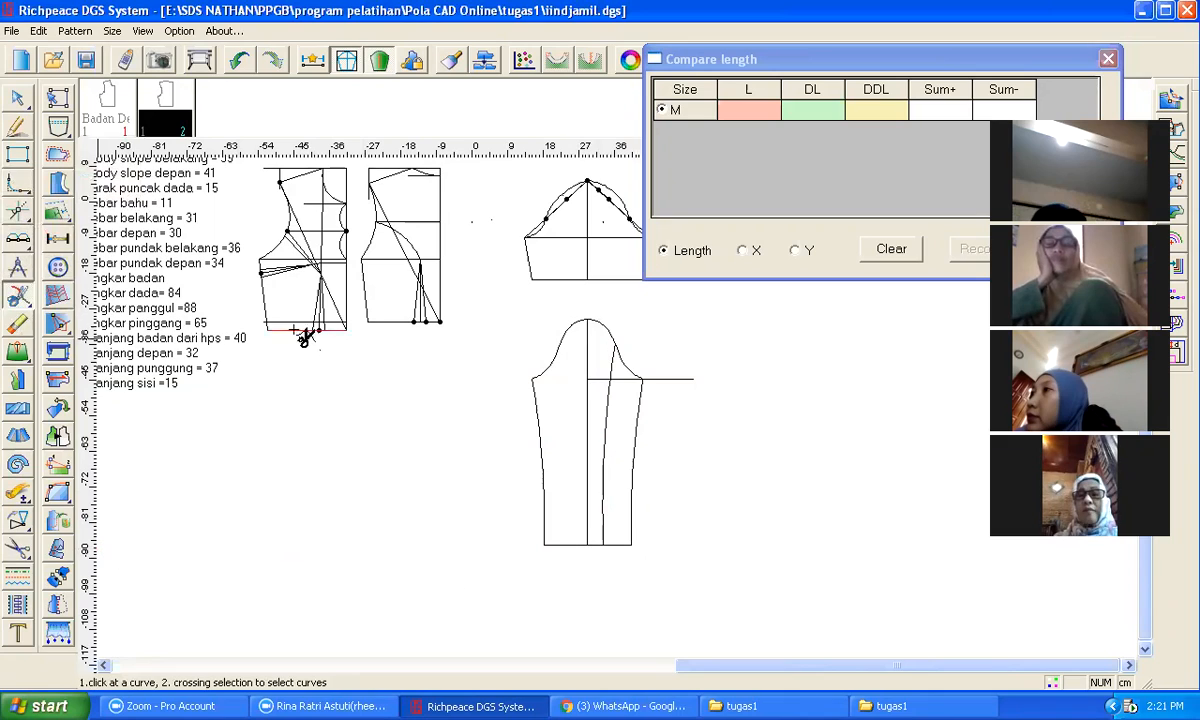
{"action": "left_click", "coordinate": [605, 328]}
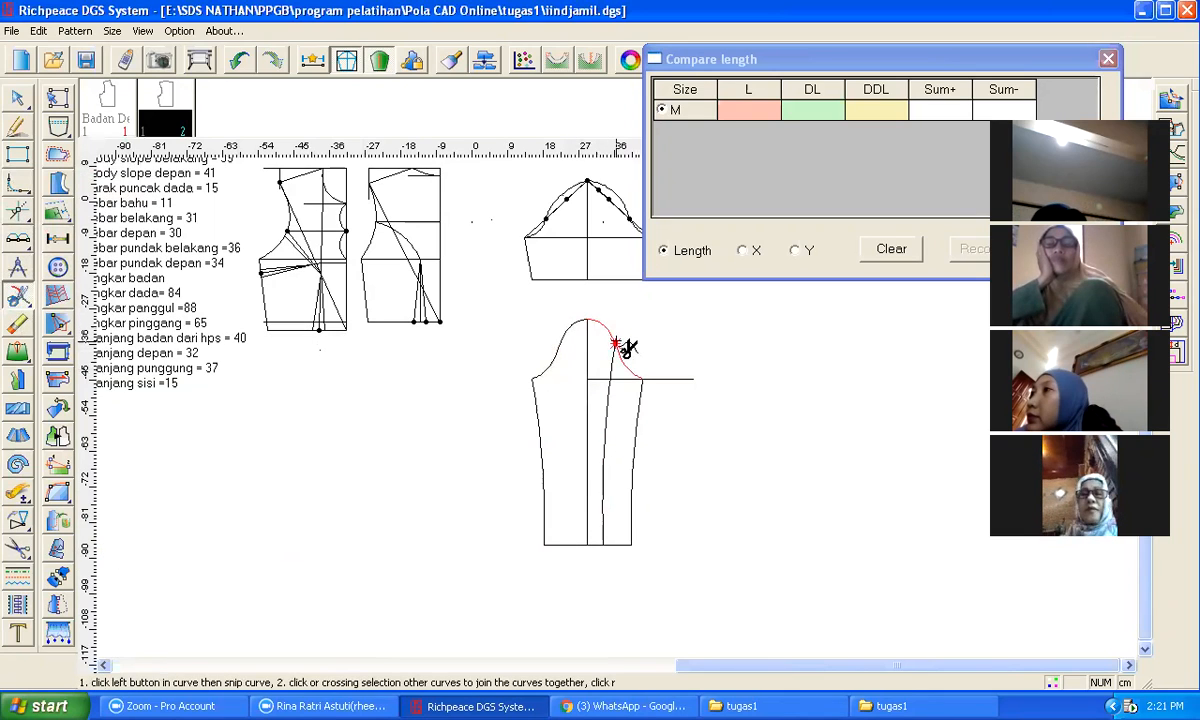
{"action": "left_click", "coordinate": [615, 344]}
{"action": "right_click", "coordinate": [716, 506]}
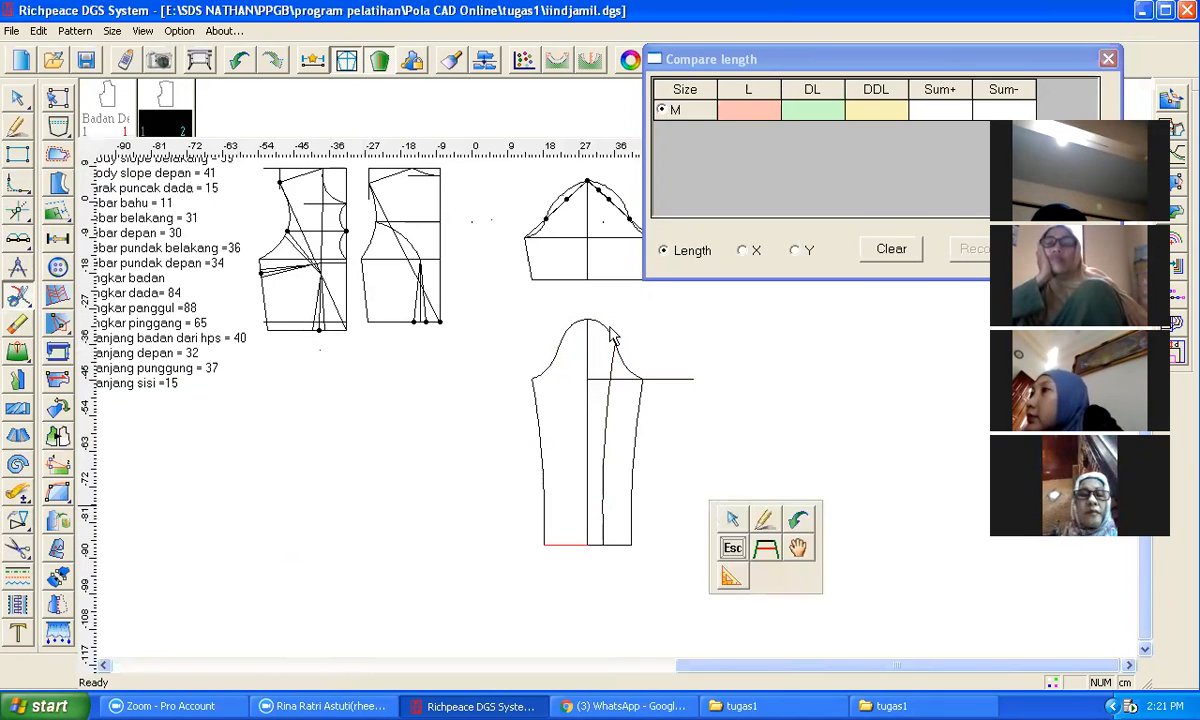
{"action": "left_click", "coordinate": [16, 296]}
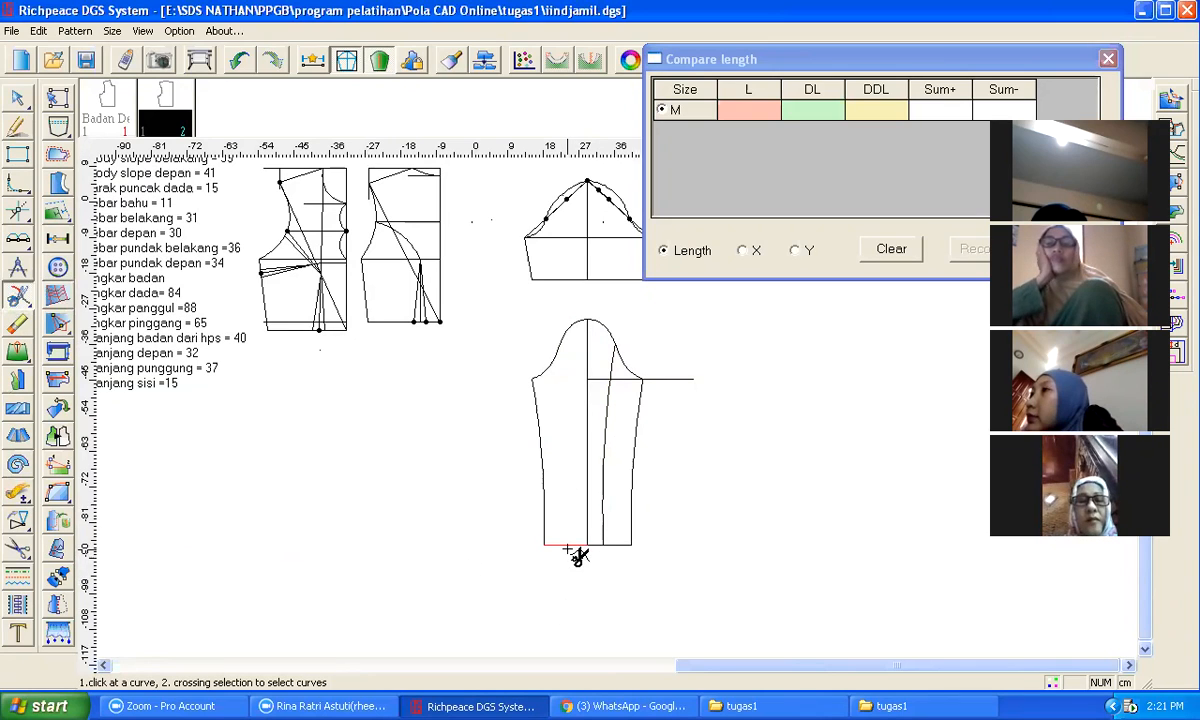
{"action": "left_click", "coordinate": [605, 546]}
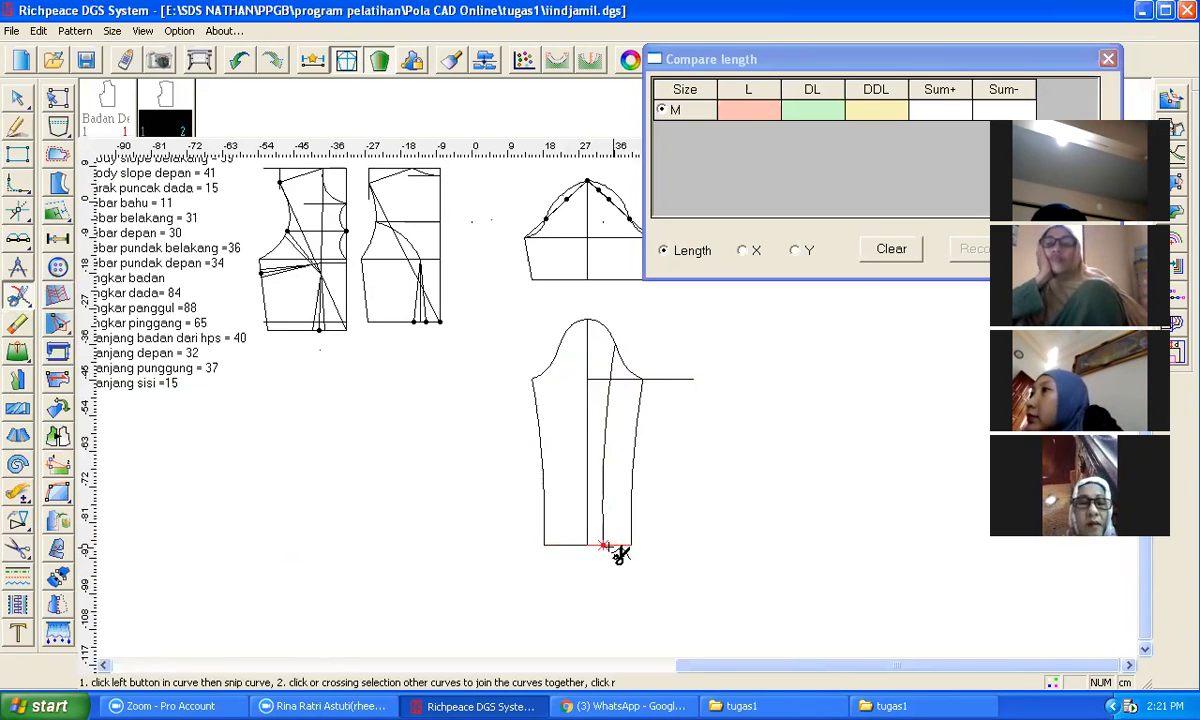
{"action": "right_click", "coordinate": [620, 555]}
{"action": "right_click", "coordinate": [660, 555]}
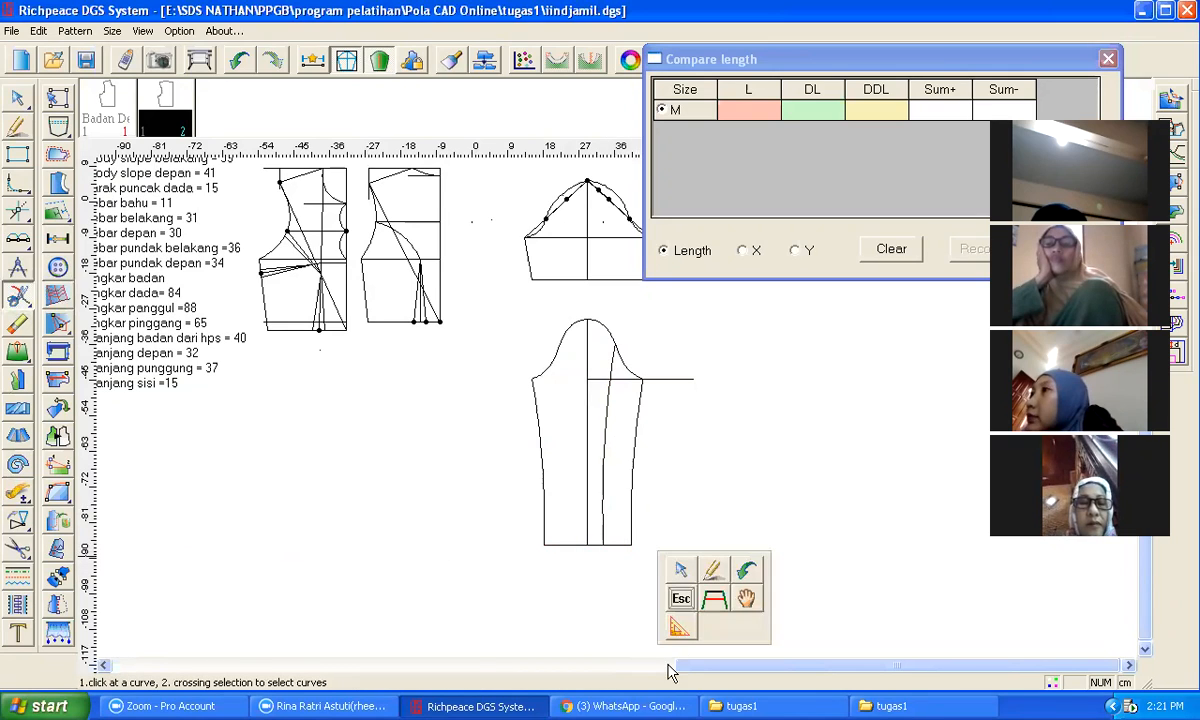
{"action": "left_click", "coordinate": [813, 526]}
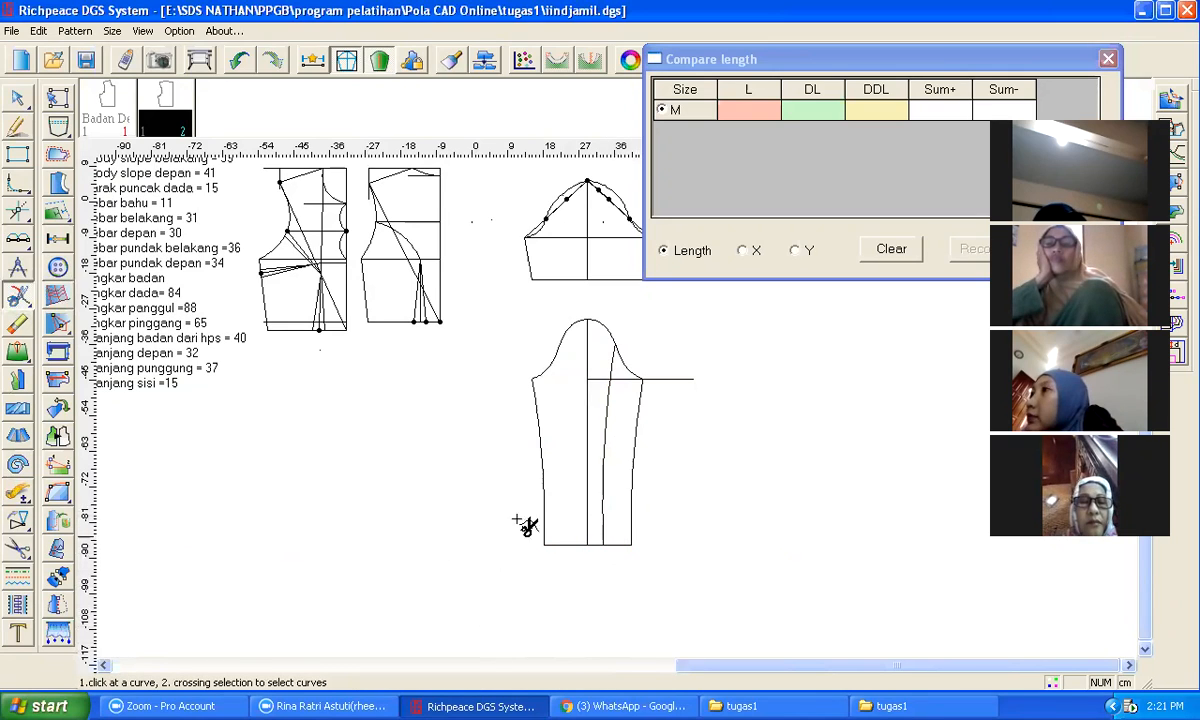
Step: Move the front sleeve section across so its underarm corner meets the back underarm corner
{"action": "mouse_move", "coordinate": [22, 561]}
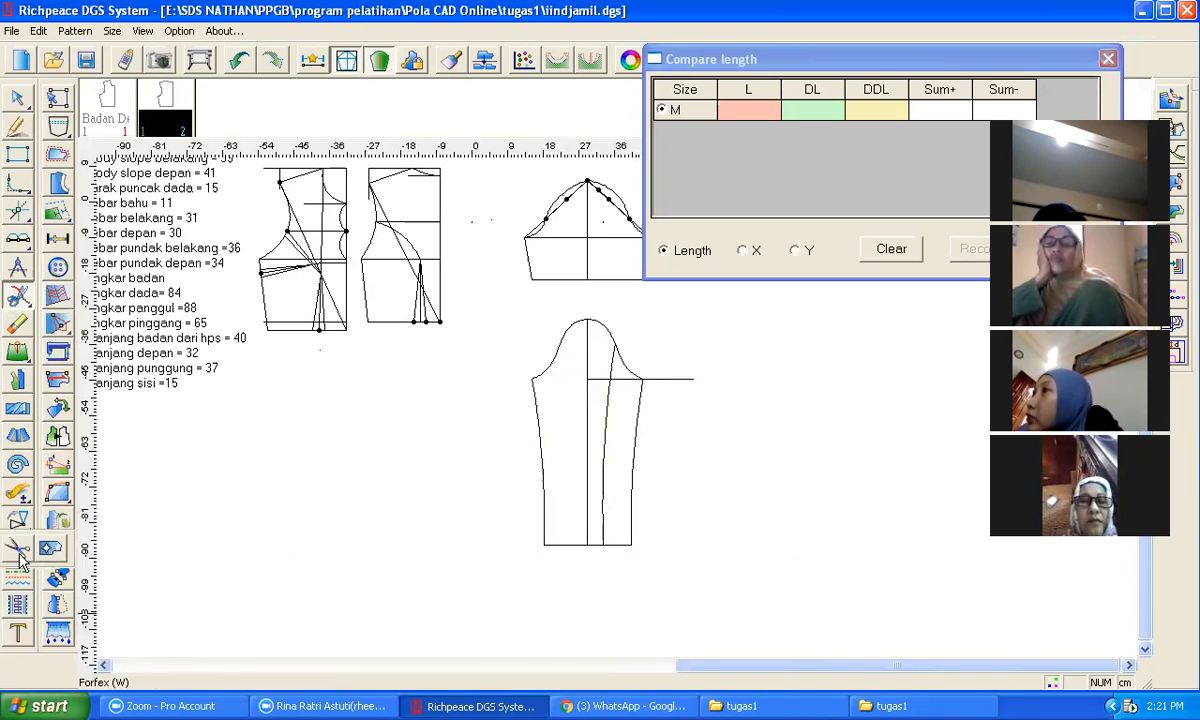
{"action": "left_click", "coordinate": [50, 548]}
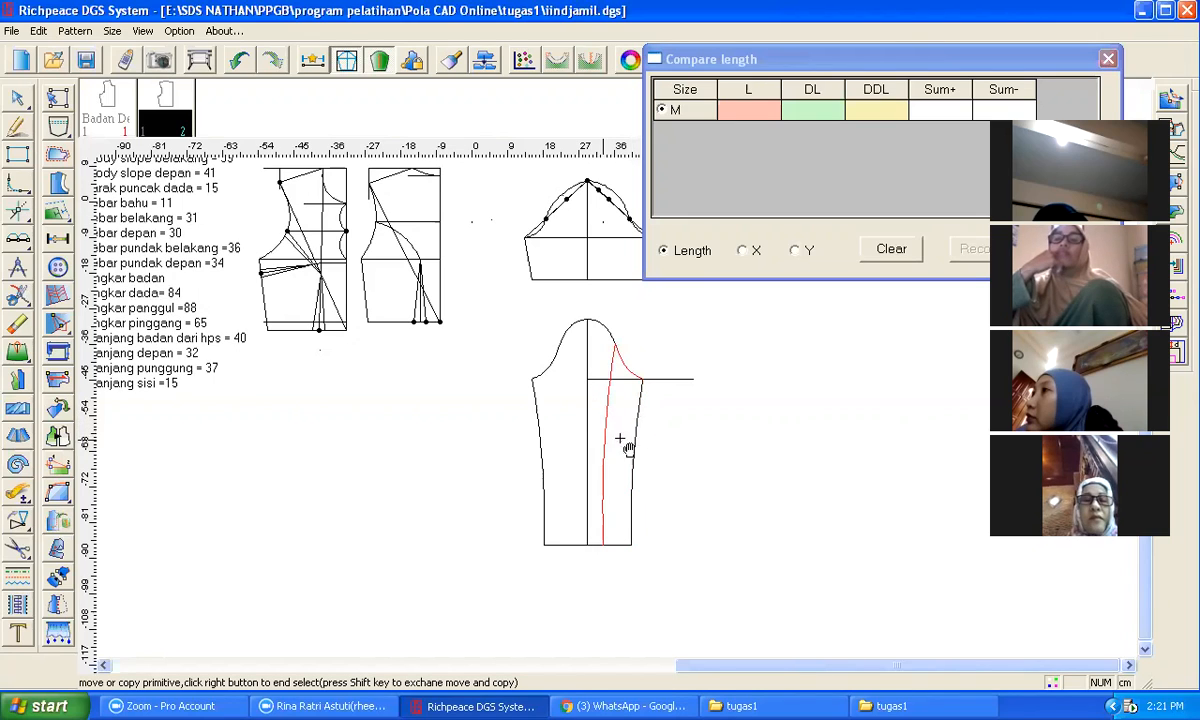
{"action": "right_click", "coordinate": [737, 471]}
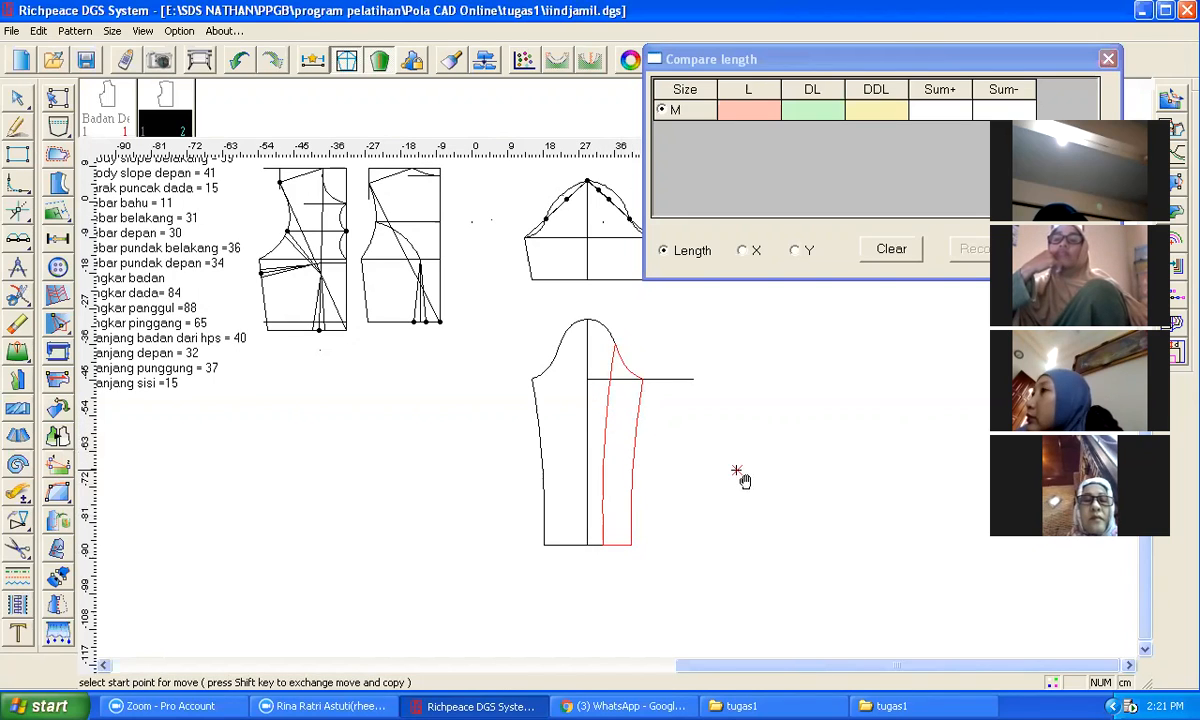
{"action": "left_click", "coordinate": [643, 380]}
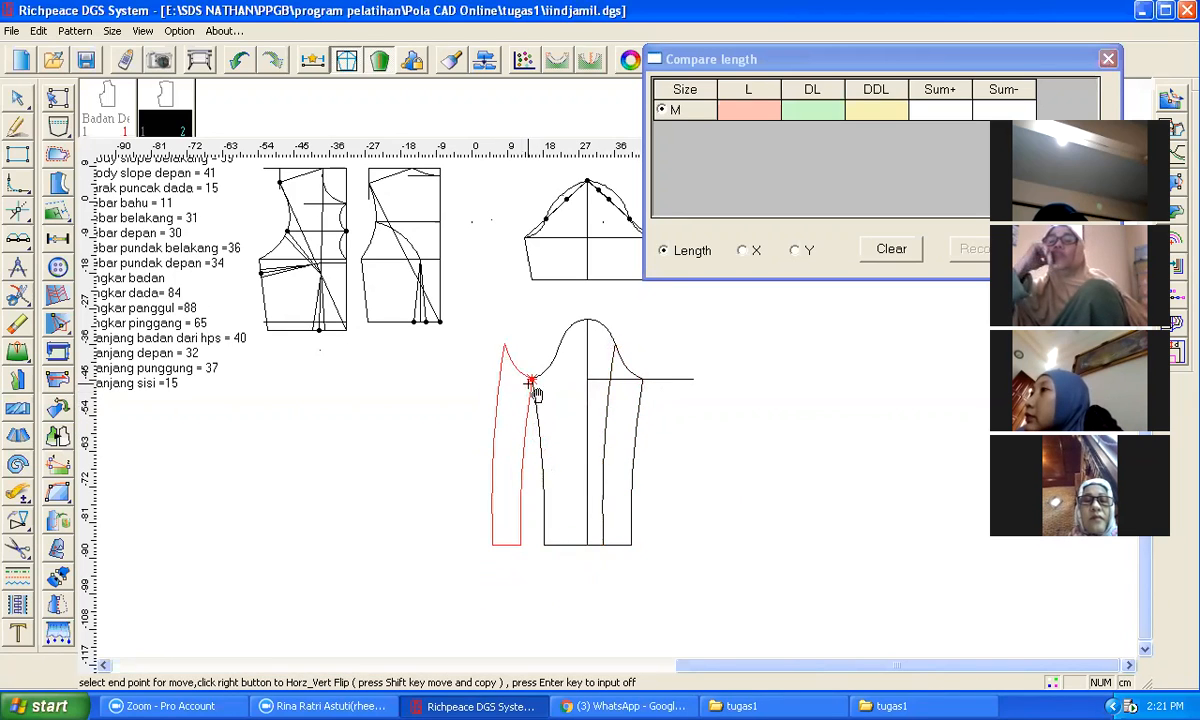
{"action": "left_click", "coordinate": [531, 383]}
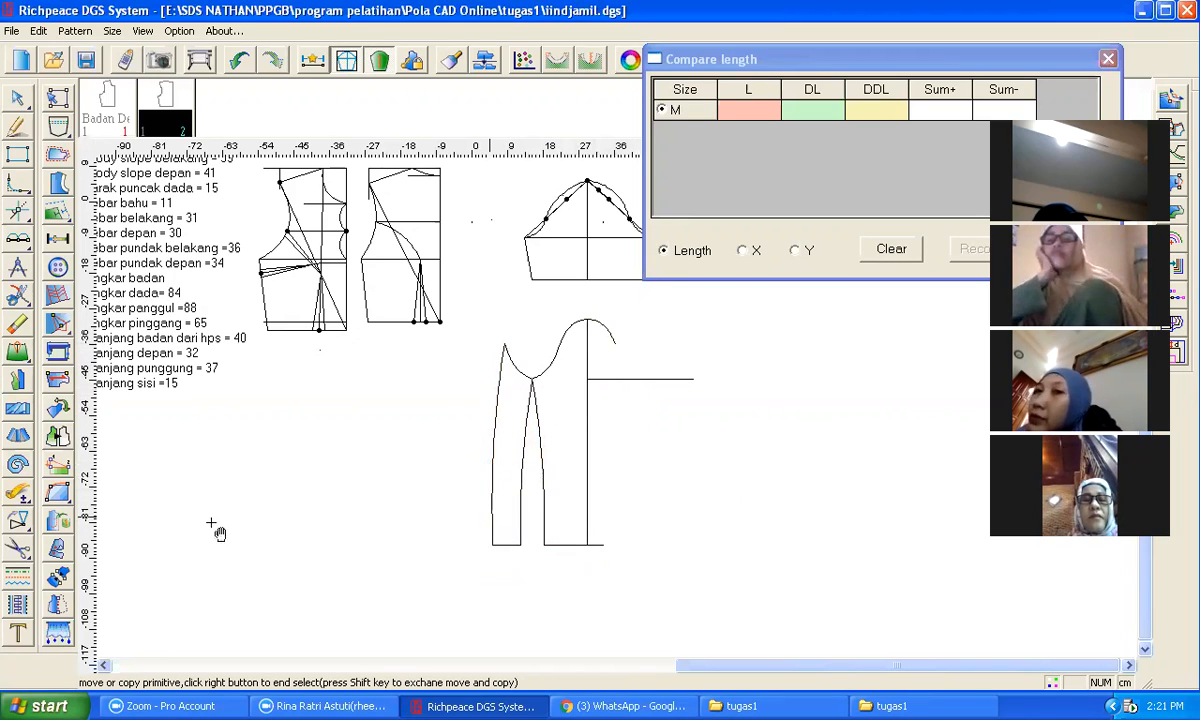
Step: Copy the moved section's outer seam back to the sleeve's front, placing its hem end on the new line's hem end
{"action": "right_click", "coordinate": [22, 524]}
{"action": "left_click", "coordinate": [82, 522]}
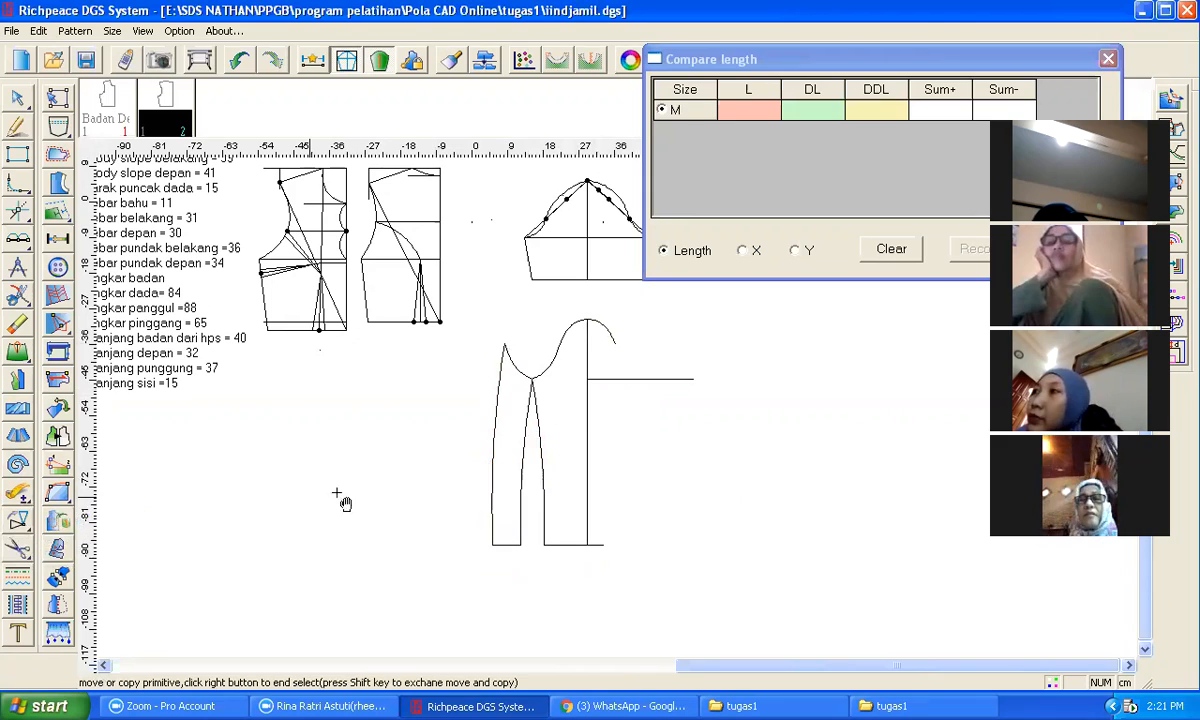
{"action": "left_click", "coordinate": [490, 468]}
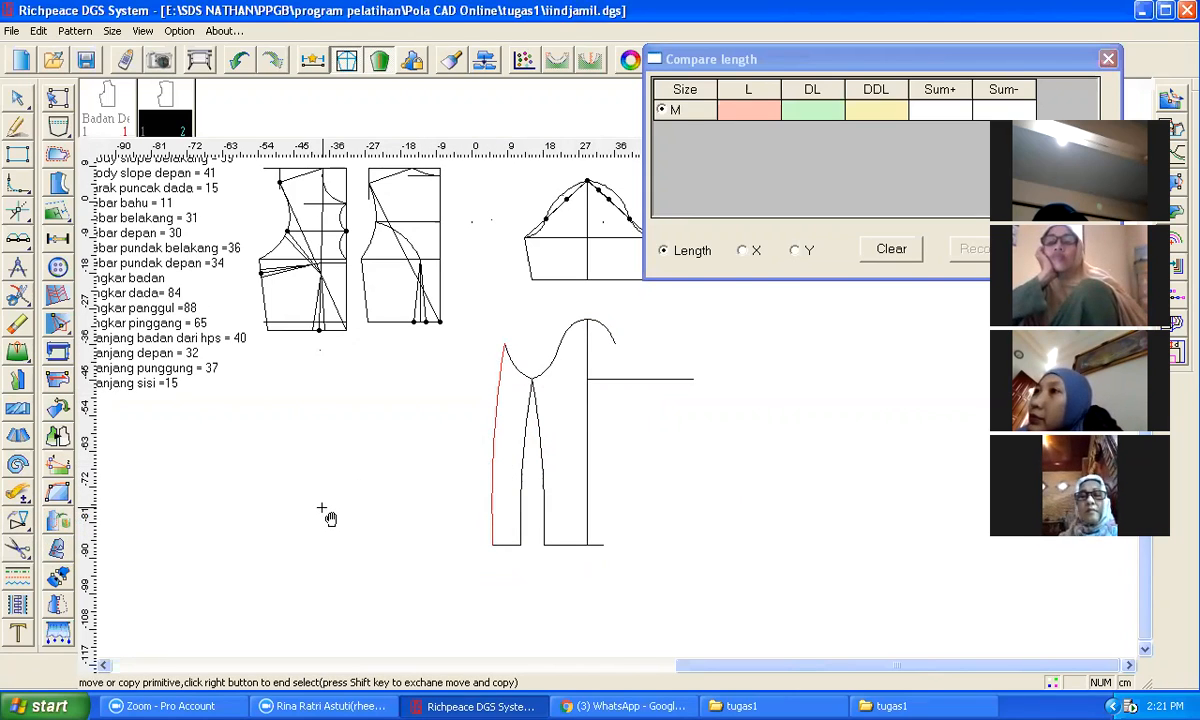
{"action": "right_click", "coordinate": [322, 510]}
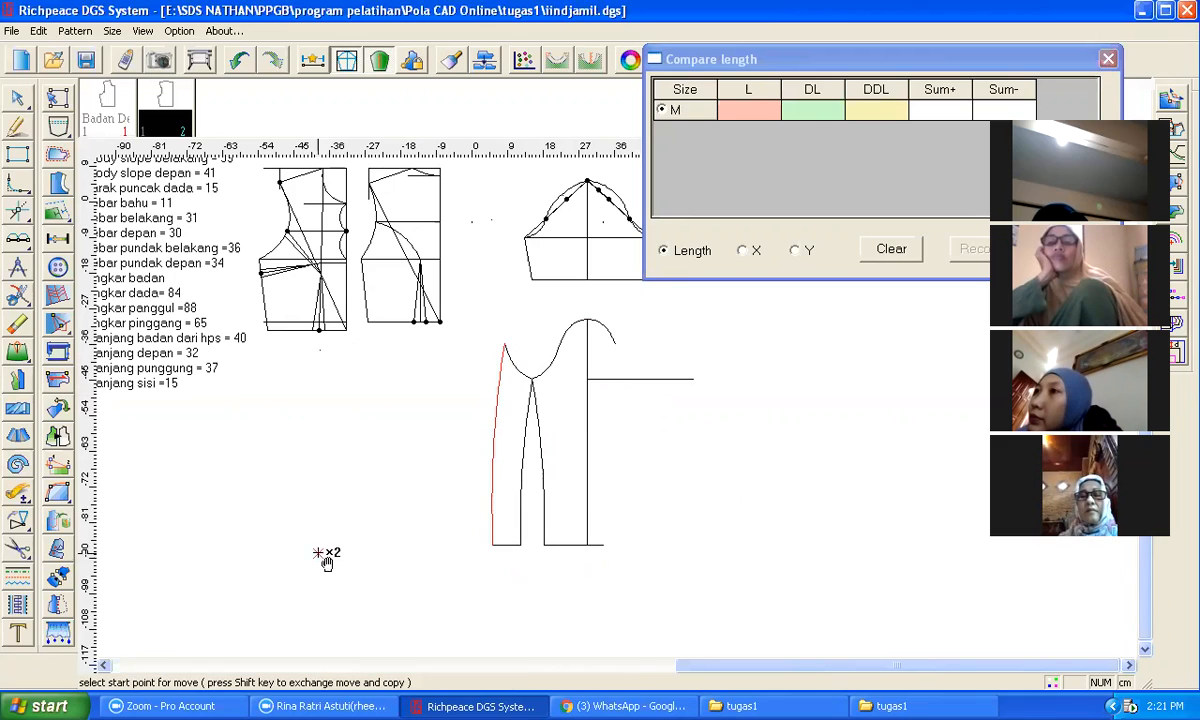
{"action": "left_click", "coordinate": [491, 545]}
{"action": "left_click", "coordinate": [604, 546]}
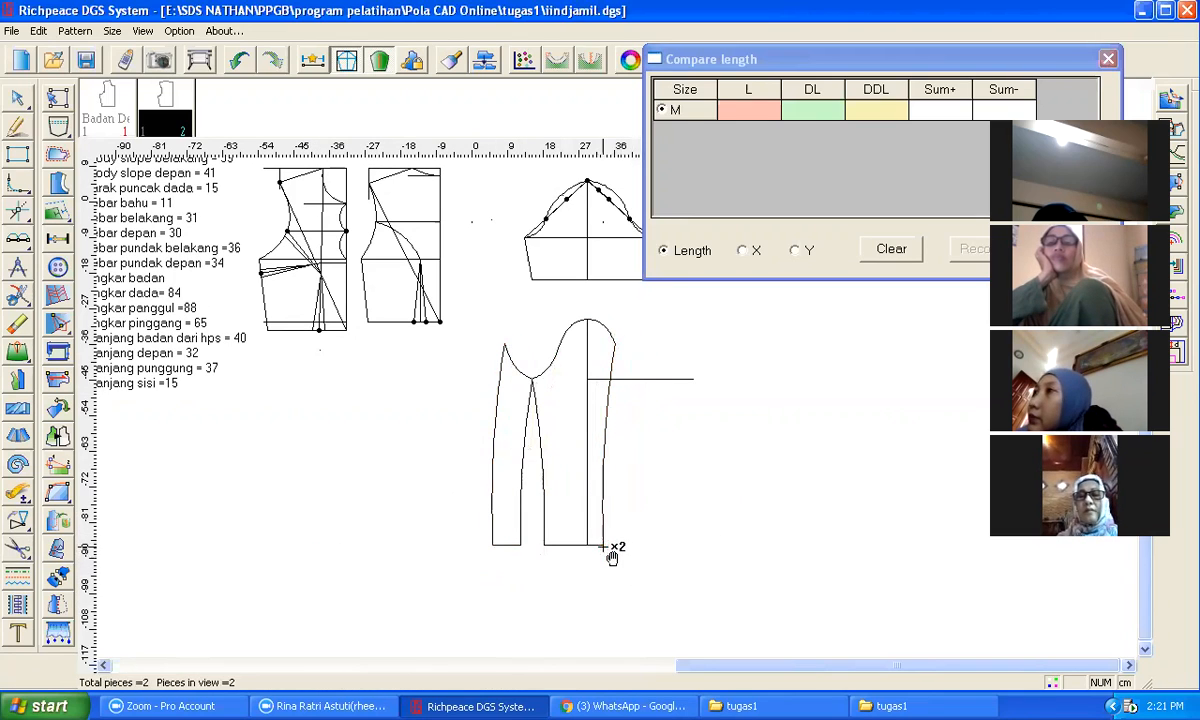
{"action": "right_click", "coordinate": [612, 557]}
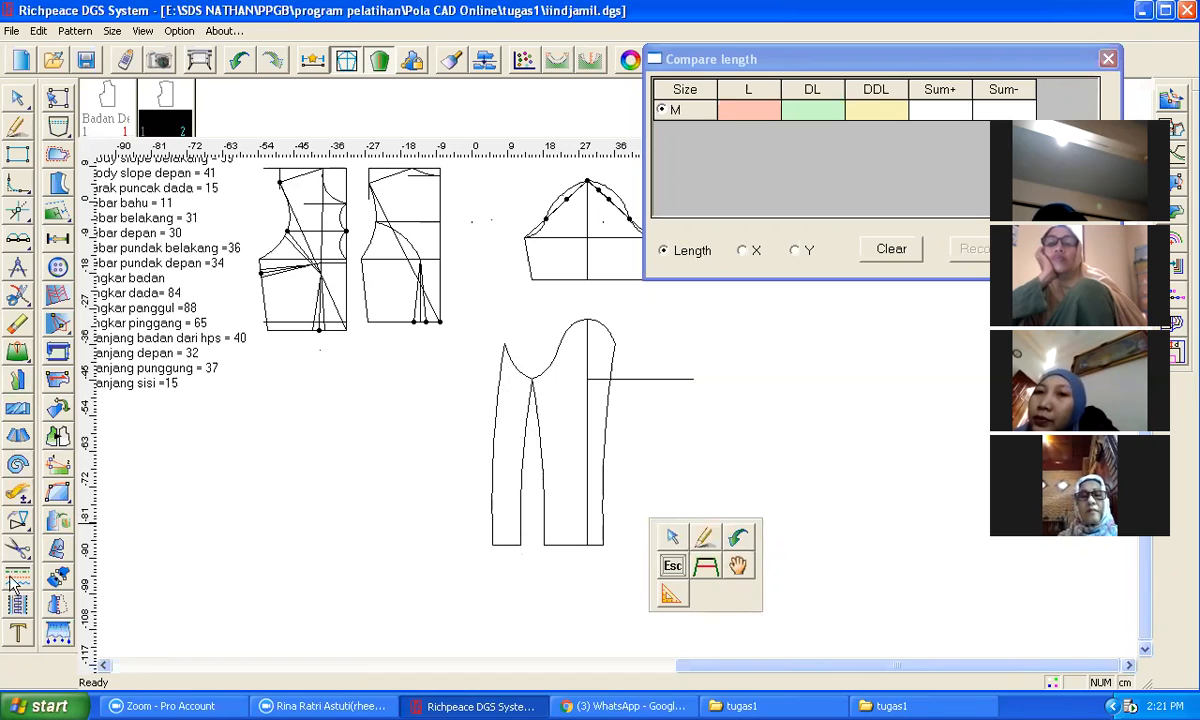
Step: Try moving the front sleeve section's seams aside, and undo the move
{"action": "left_click", "coordinate": [17, 522]}
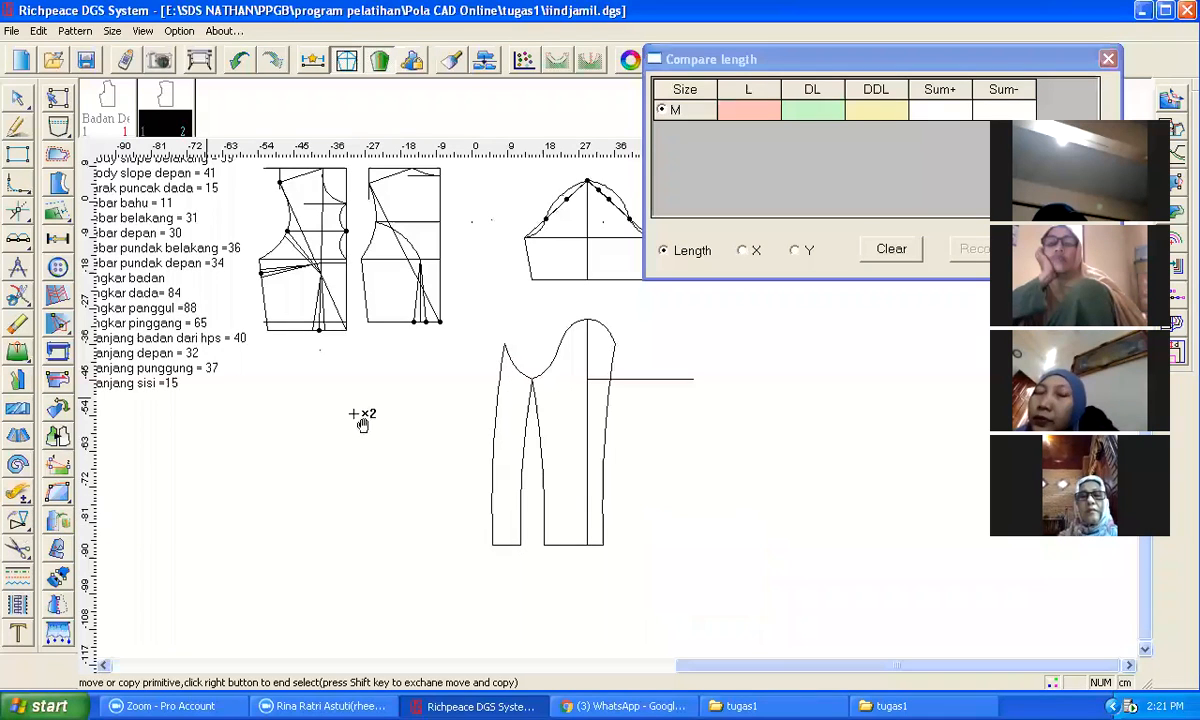
{"action": "left_click", "coordinate": [498, 381]}
{"action": "left_click", "coordinate": [525, 428]}
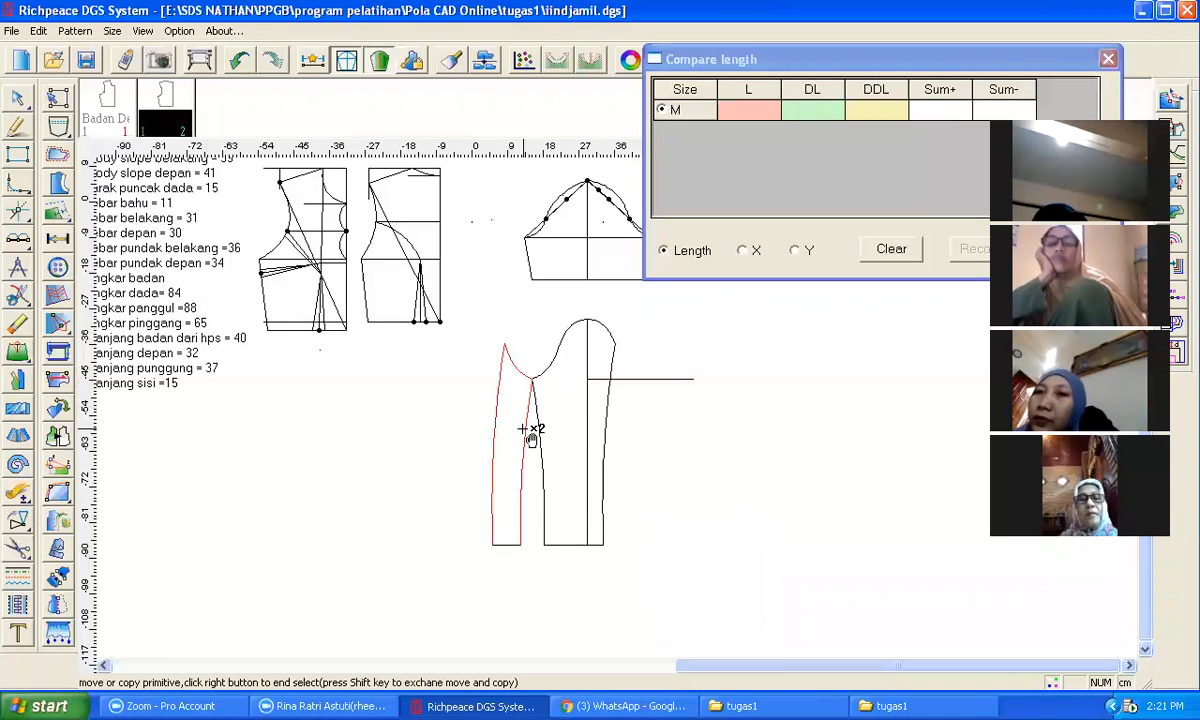
{"action": "left_click", "coordinate": [503, 546]}
{"action": "right_click", "coordinate": [502, 578]}
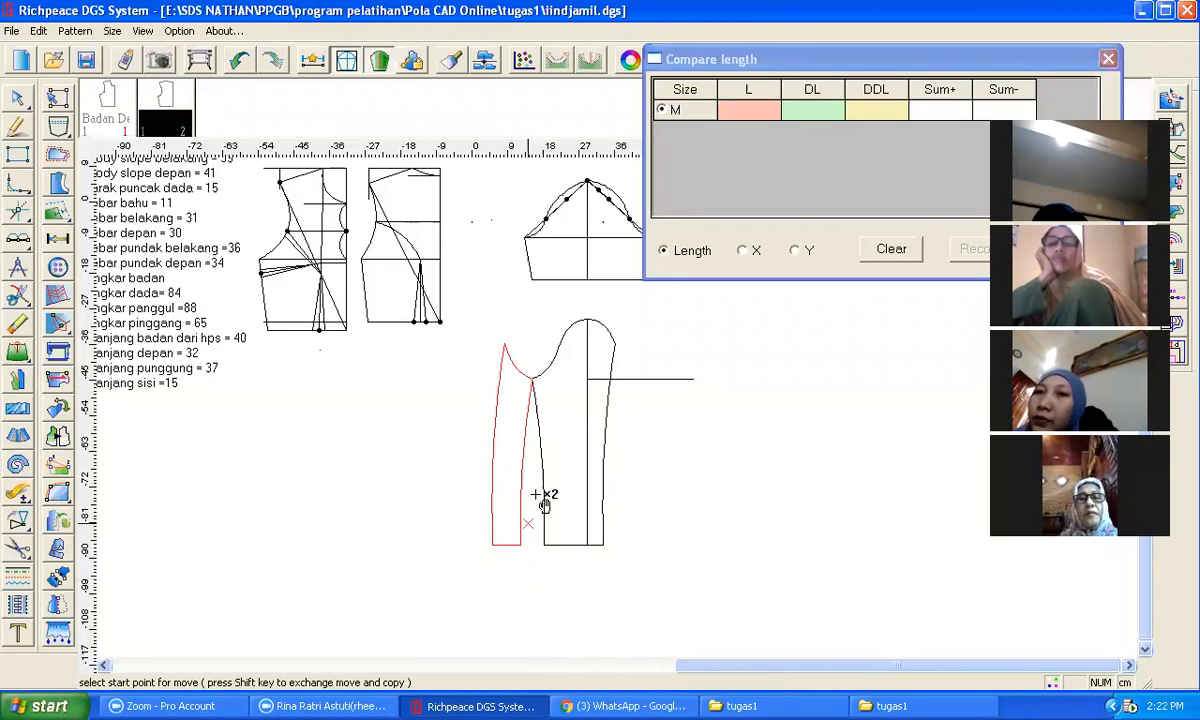
{"action": "left_click", "coordinate": [529, 381]}
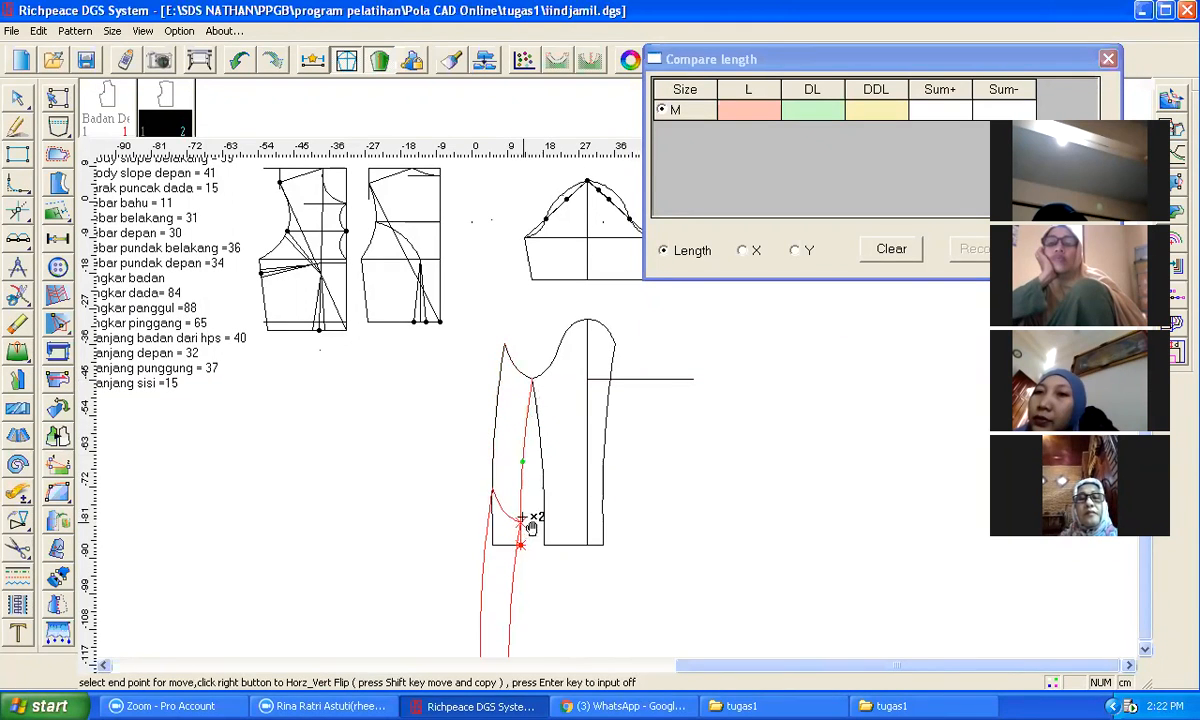
{"action": "left_click", "coordinate": [466, 391]}
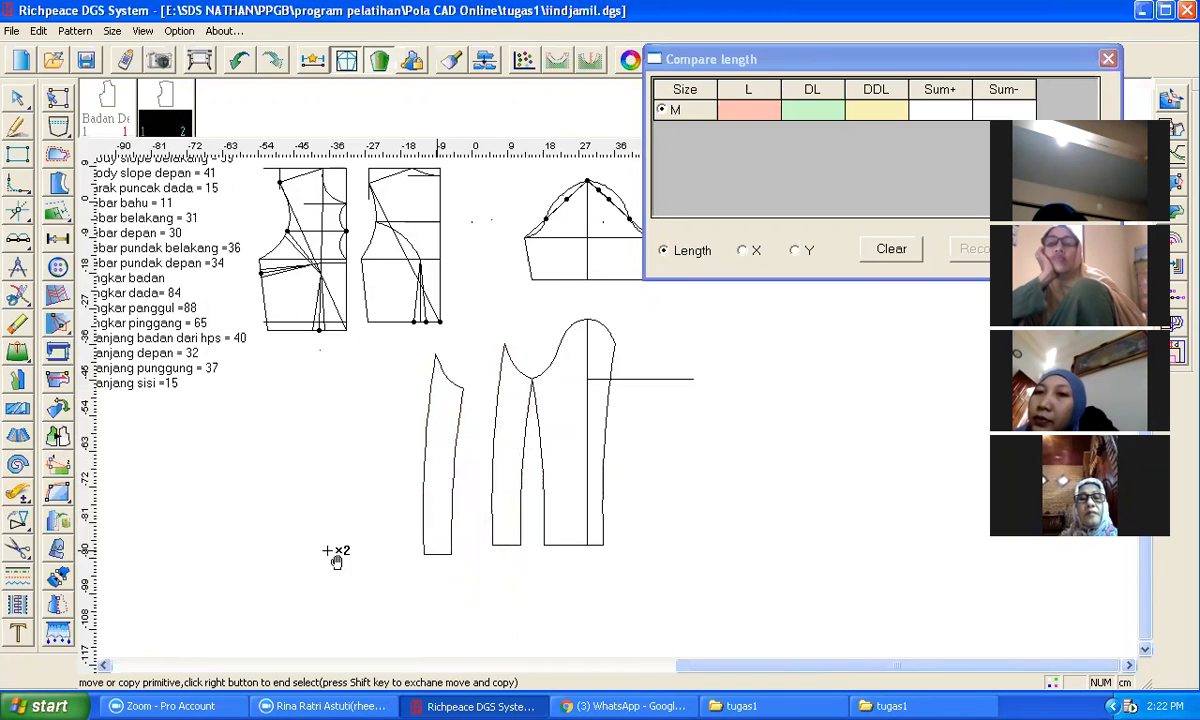
{"action": "key", "text": "ctrl+z"}
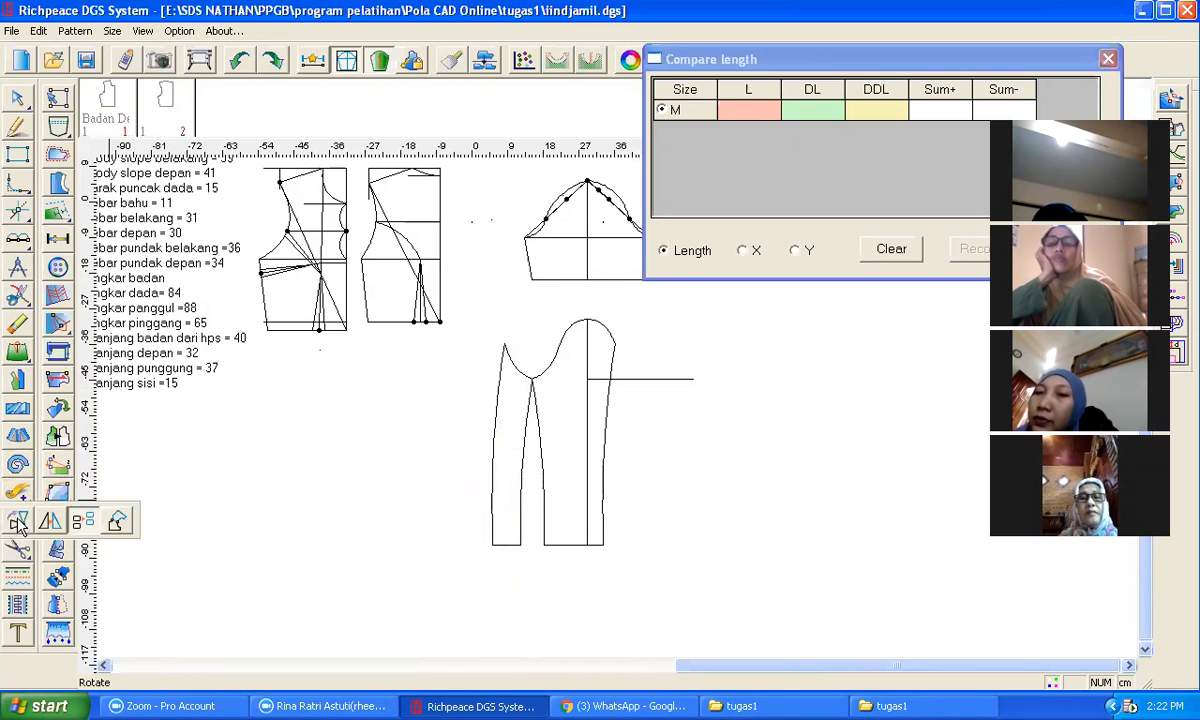
Step: Try rotating the front sleeve section's outer seam about its hem corner, and undo the rotation
{"action": "left_click", "coordinate": [19, 522]}
{"action": "left_click", "coordinate": [503, 383]}
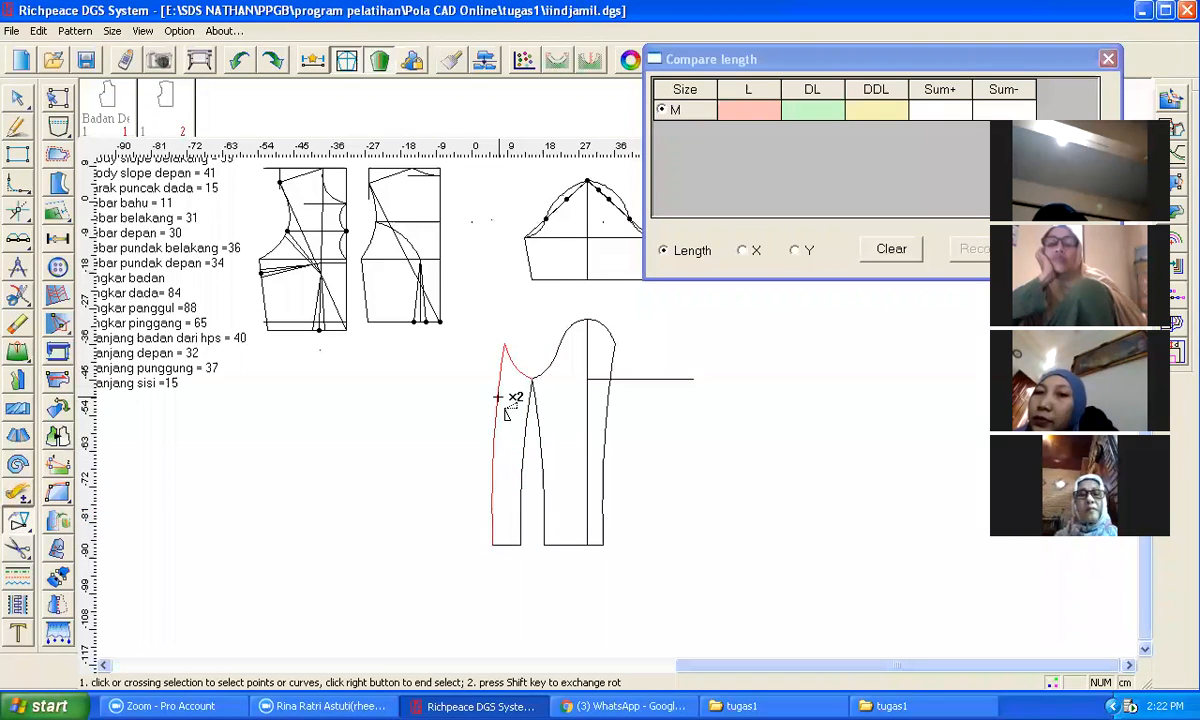
{"action": "left_click", "coordinate": [519, 505]}
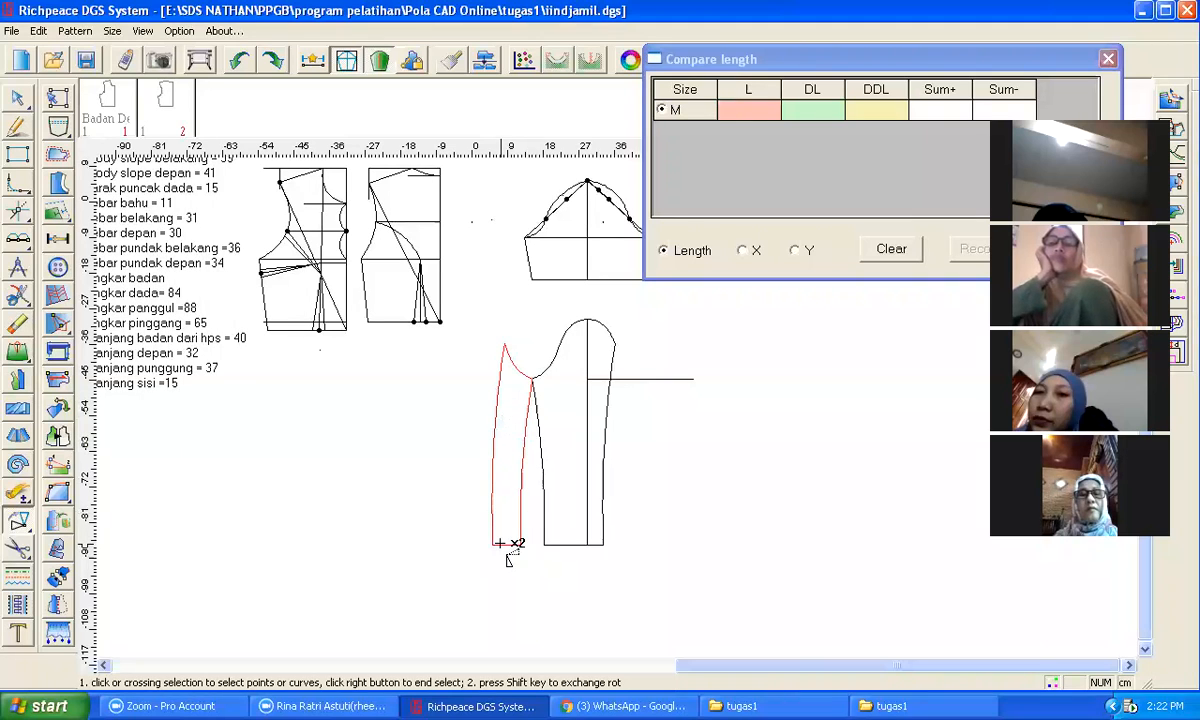
{"action": "right_click", "coordinate": [430, 555]}
{"action": "left_click", "coordinate": [517, 542]}
{"action": "left_click", "coordinate": [526, 553]}
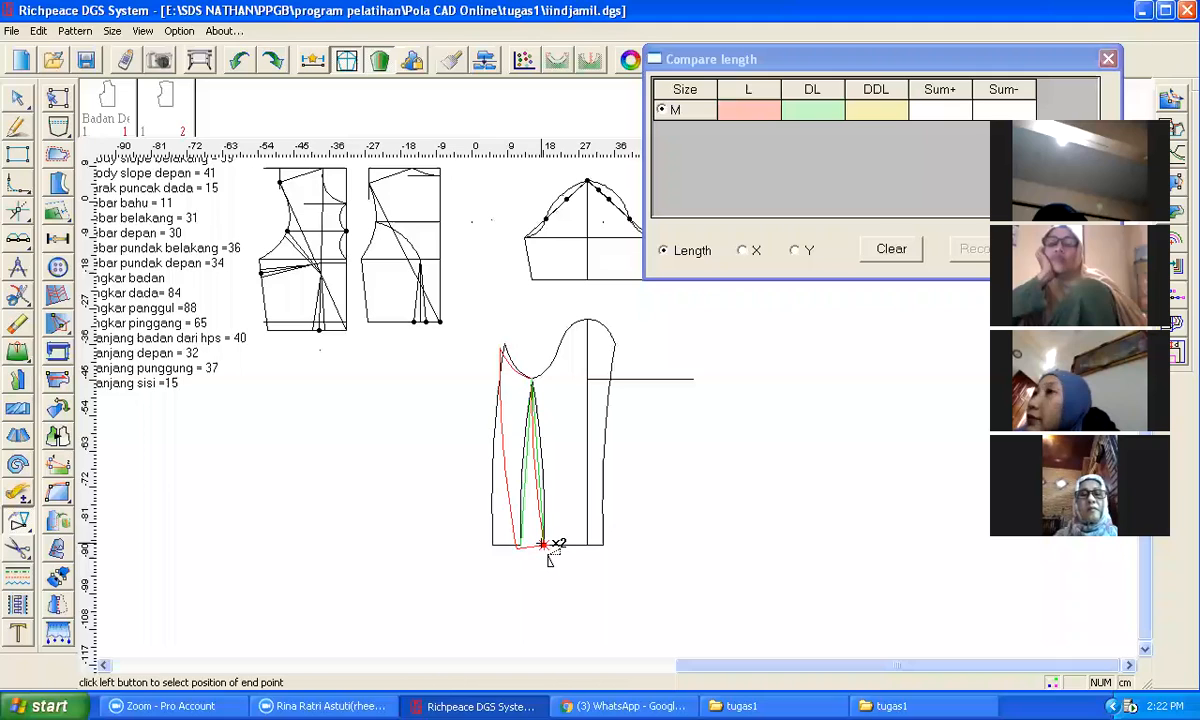
{"action": "left_click", "coordinate": [541, 544]}
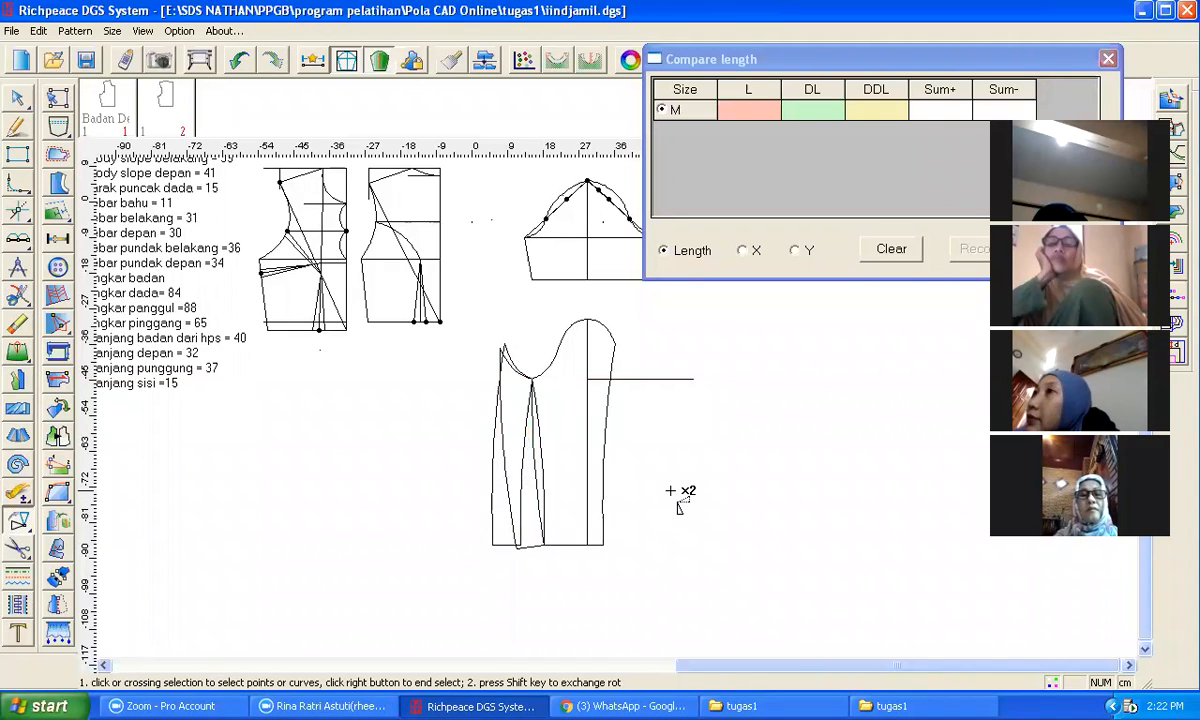
{"action": "right_click", "coordinate": [671, 491]}
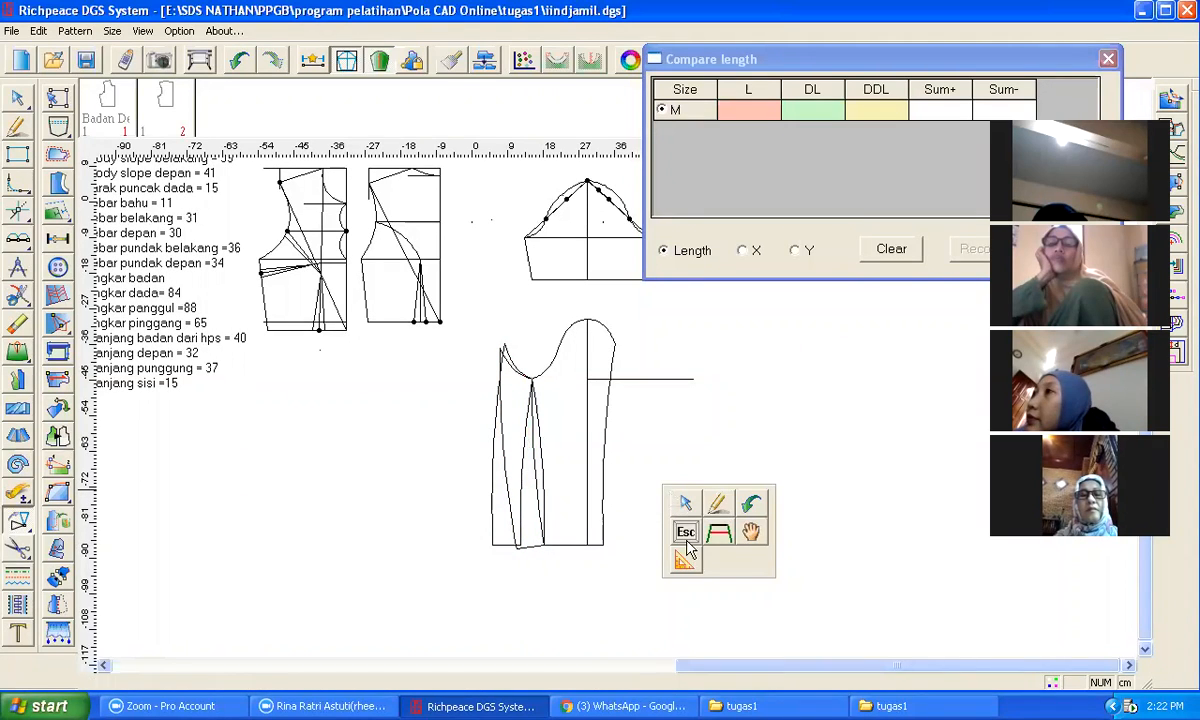
{"action": "left_click", "coordinate": [749, 531]}
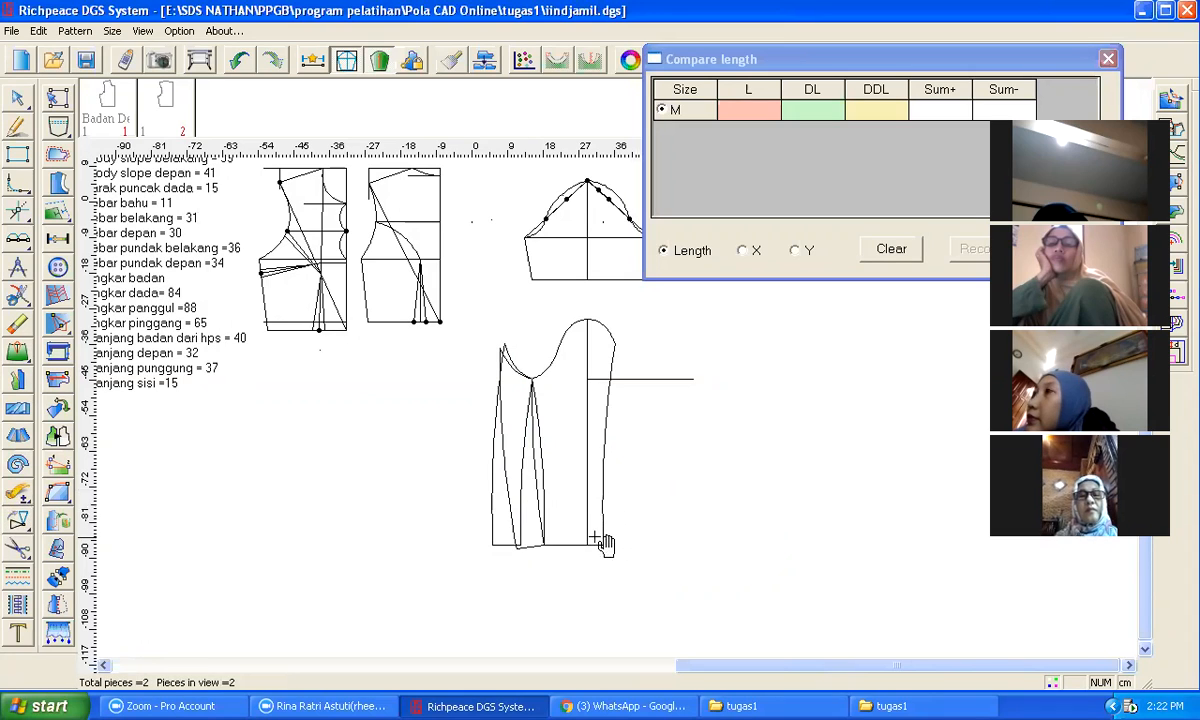
Step: Rotate the front sleeve section about the underarm point so its hem corner meets the back hem corner
{"action": "left_click", "coordinate": [17, 521]}
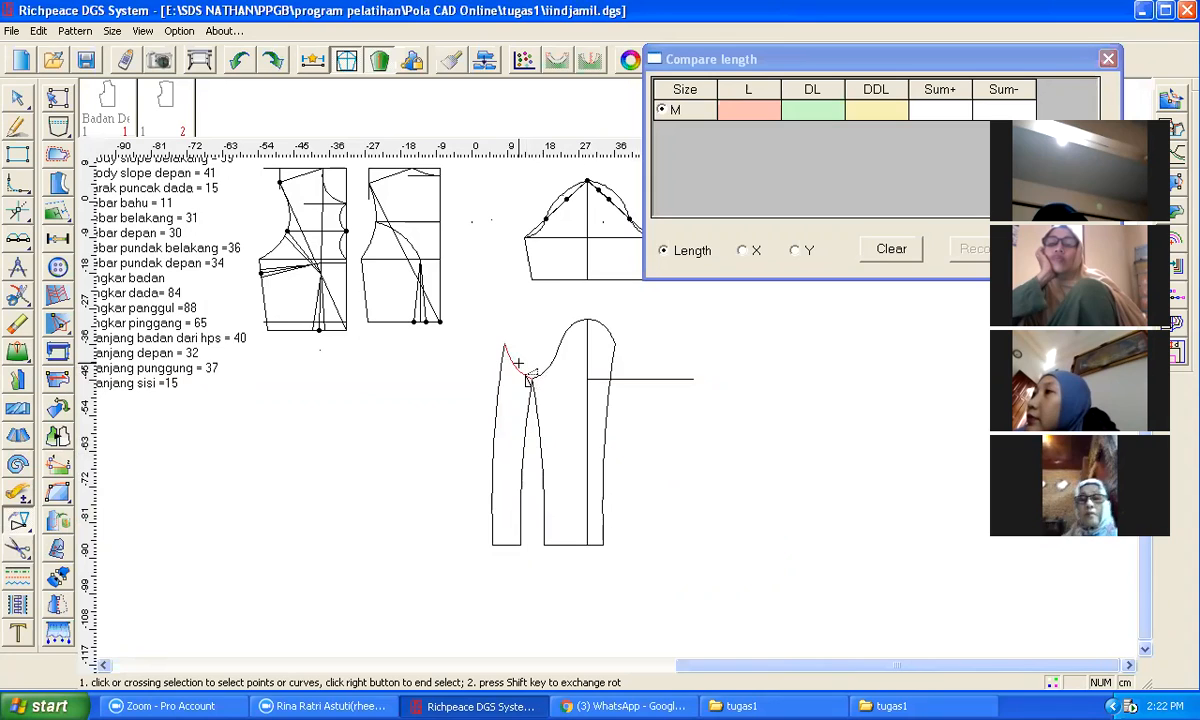
{"action": "left_click", "coordinate": [523, 450]}
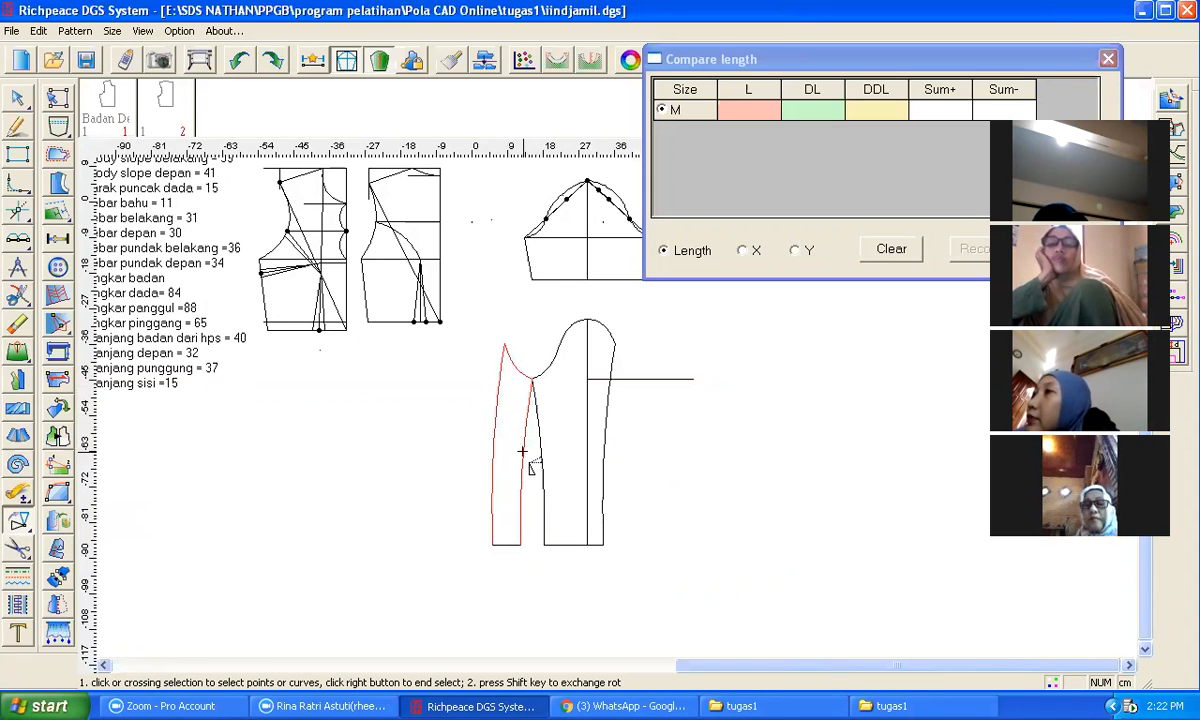
{"action": "right_click", "coordinate": [420, 515]}
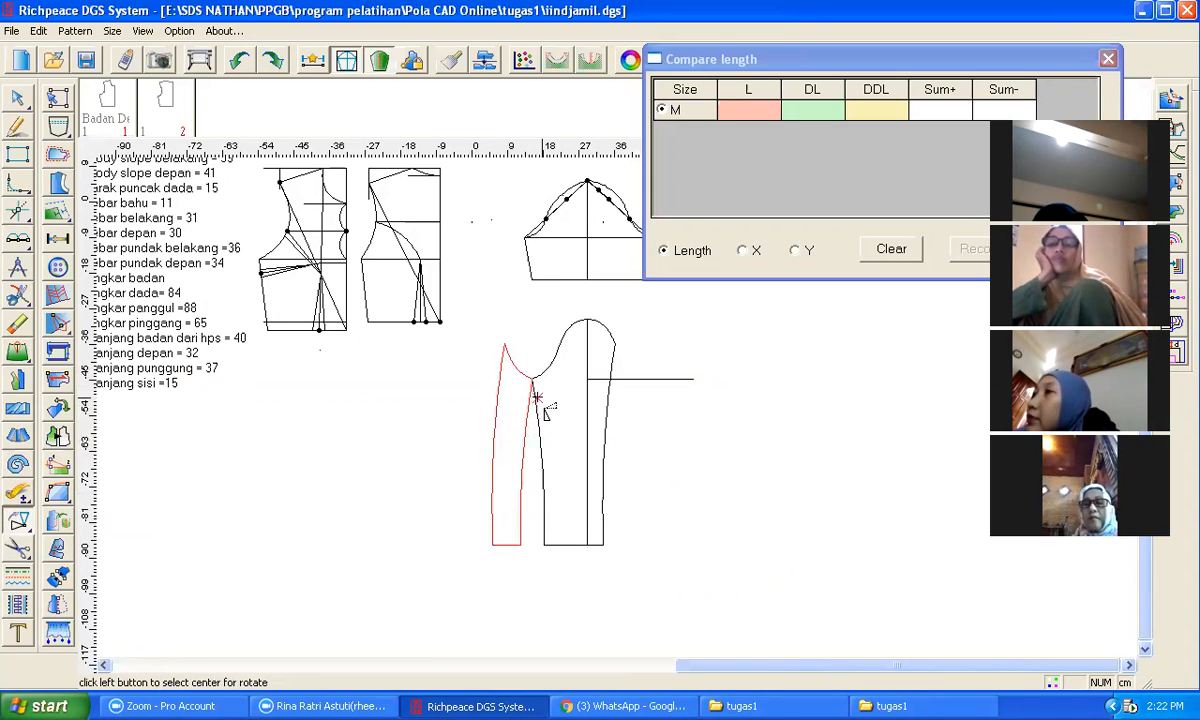
{"action": "left_click", "coordinate": [532, 381]}
{"action": "left_click", "coordinate": [520, 545]}
{"action": "left_click", "coordinate": [544, 545]}
{"action": "right_click", "coordinate": [425, 523]}
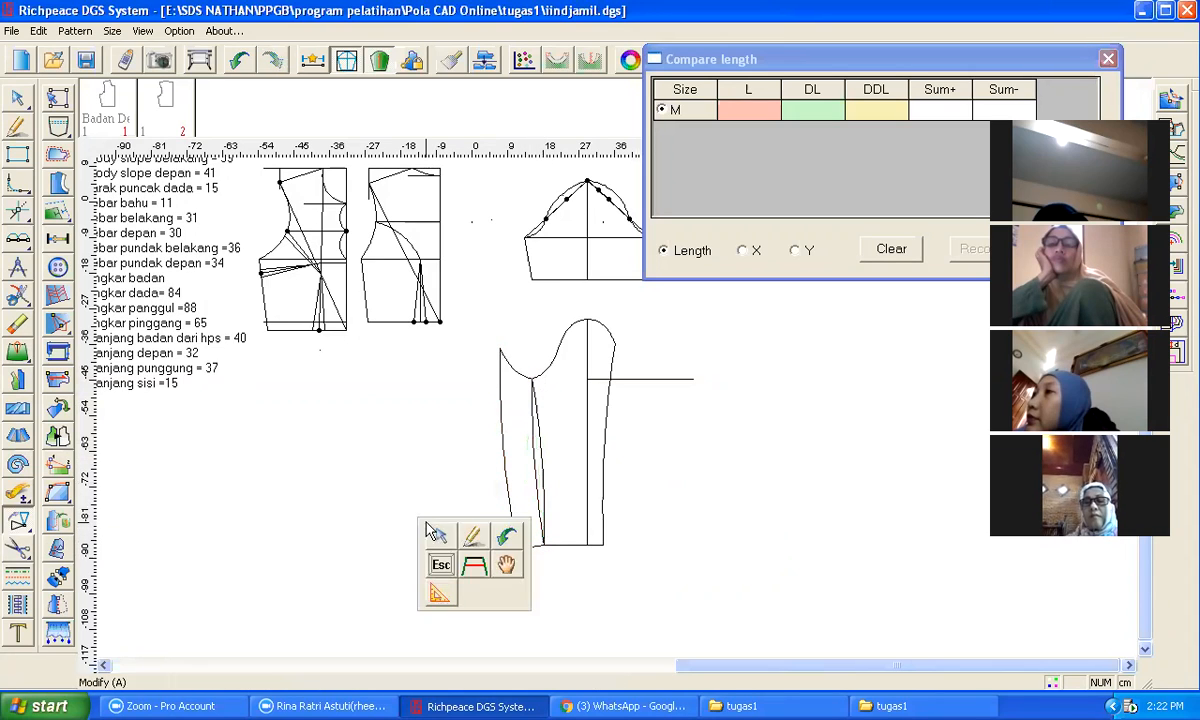
{"action": "left_click", "coordinate": [721, 521]}
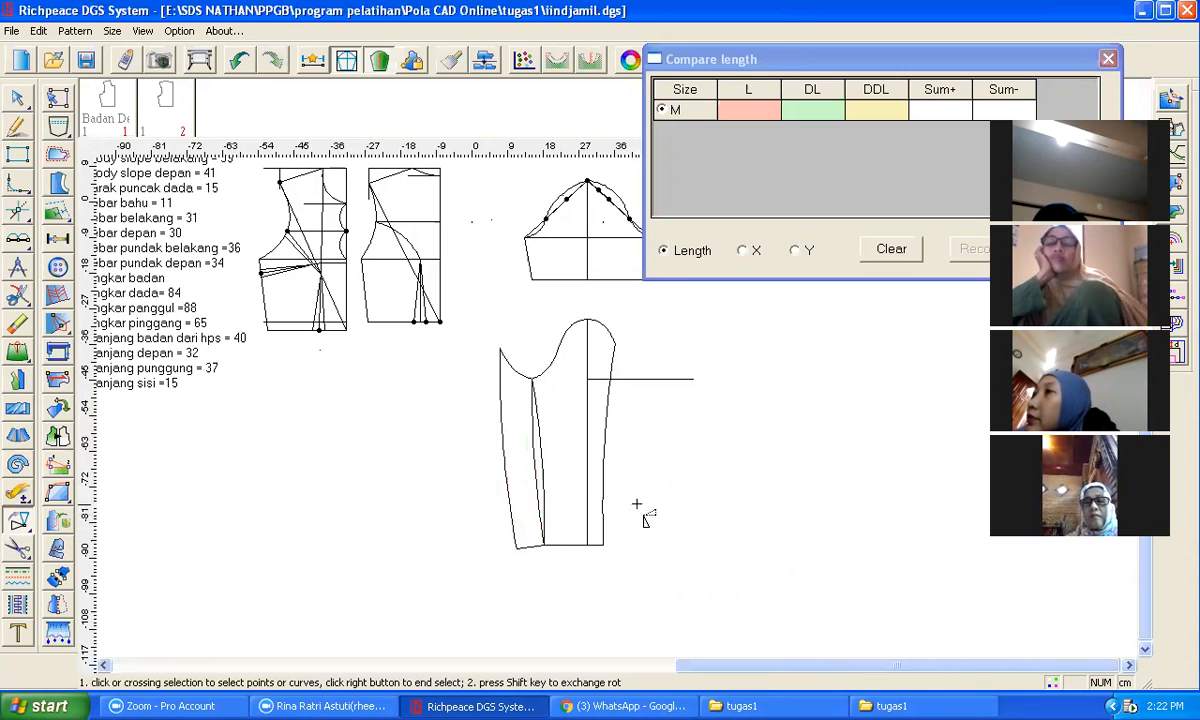
Step: Add a point on the sleeve cap curve 2 cm from the front underarm point
{"action": "scroll", "coordinate": [544, 372], "scroll_direction": "up", "scroll_amount": 1}
{"action": "scroll", "coordinate": [616, 406], "scroll_direction": "up", "scroll_amount": 3}
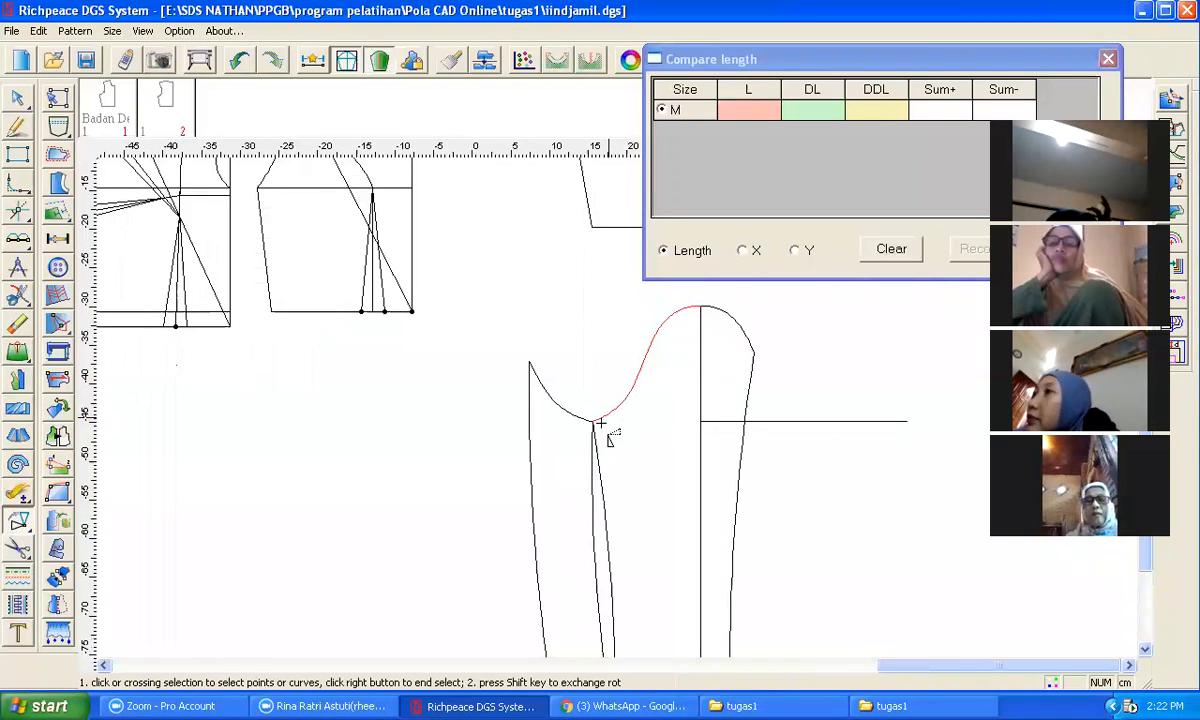
{"action": "scroll", "coordinate": [598, 428], "scroll_direction": "up", "scroll_amount": 2}
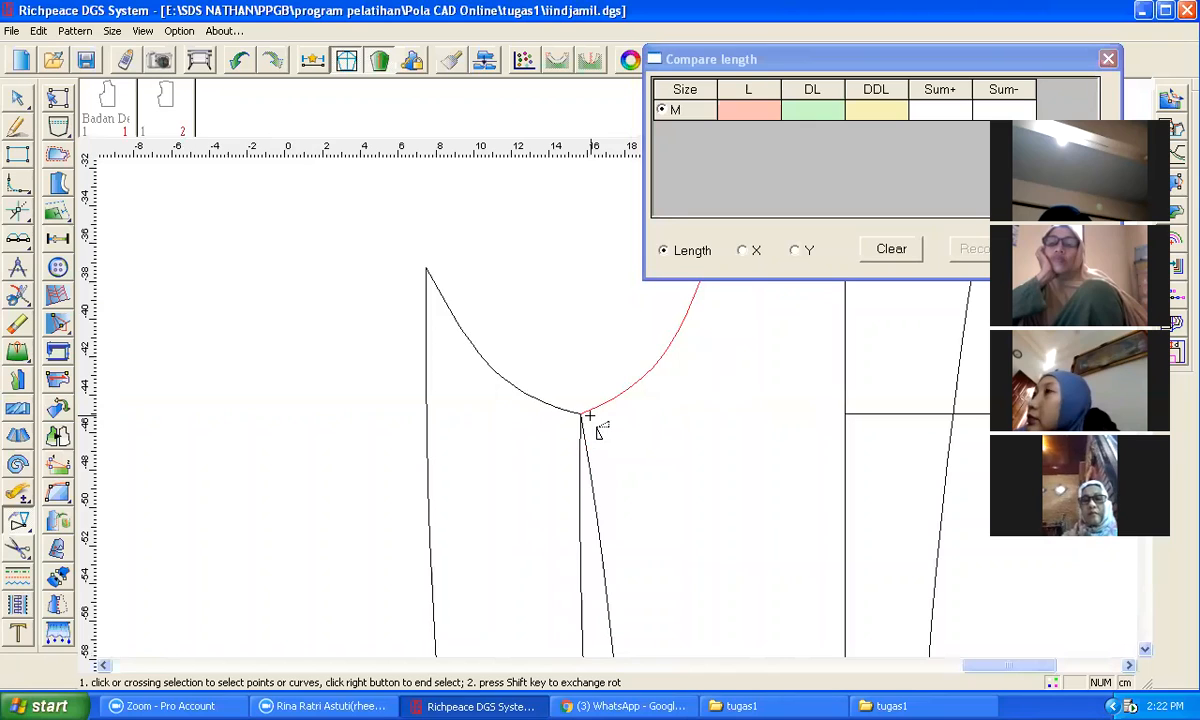
{"action": "left_click", "coordinate": [599, 416]}
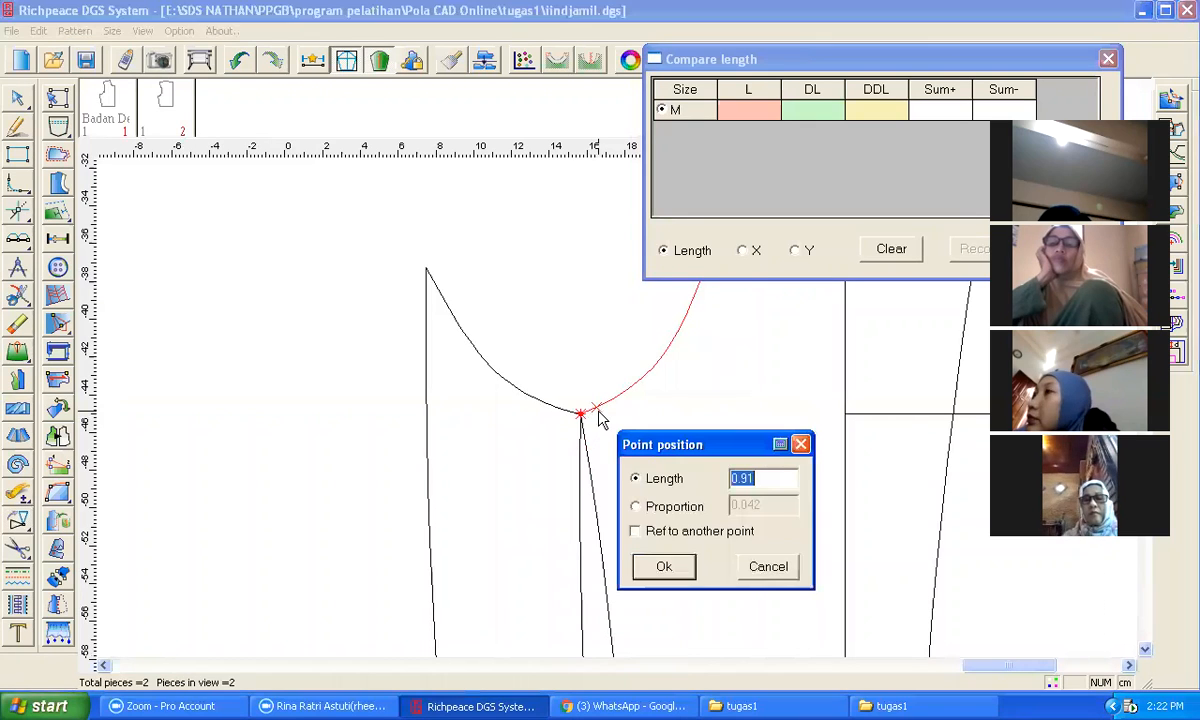
{"action": "type", "text": "2"}
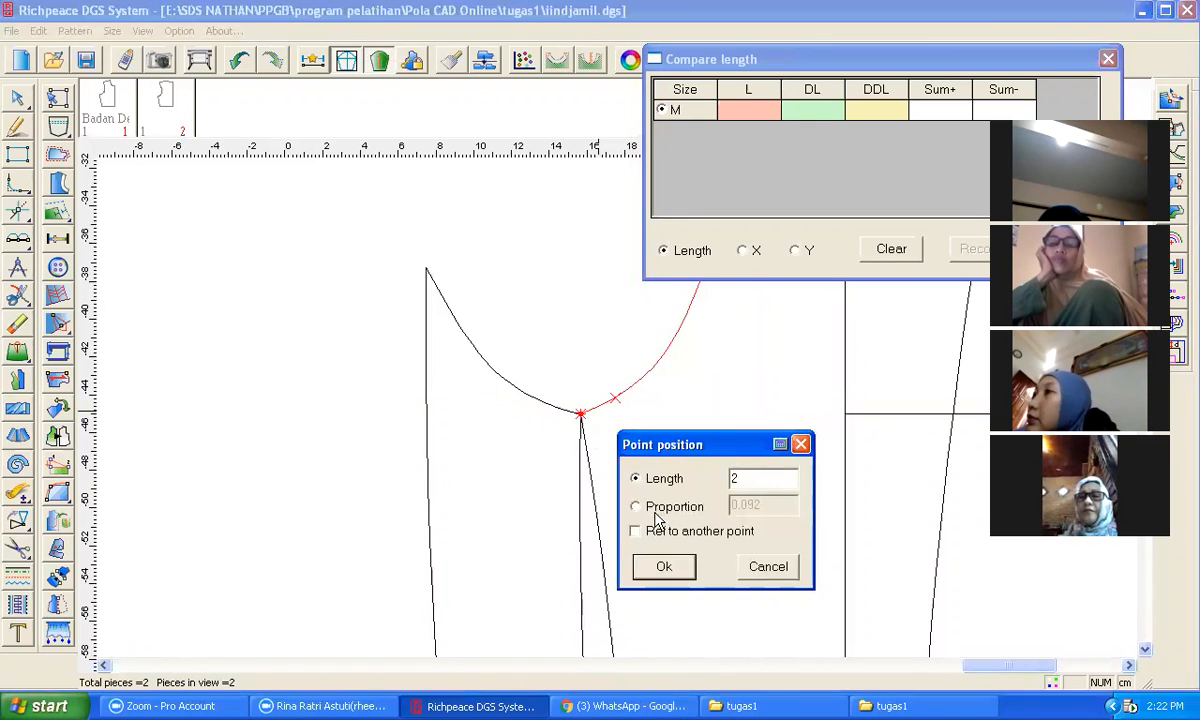
{"action": "left_click", "coordinate": [662, 568]}
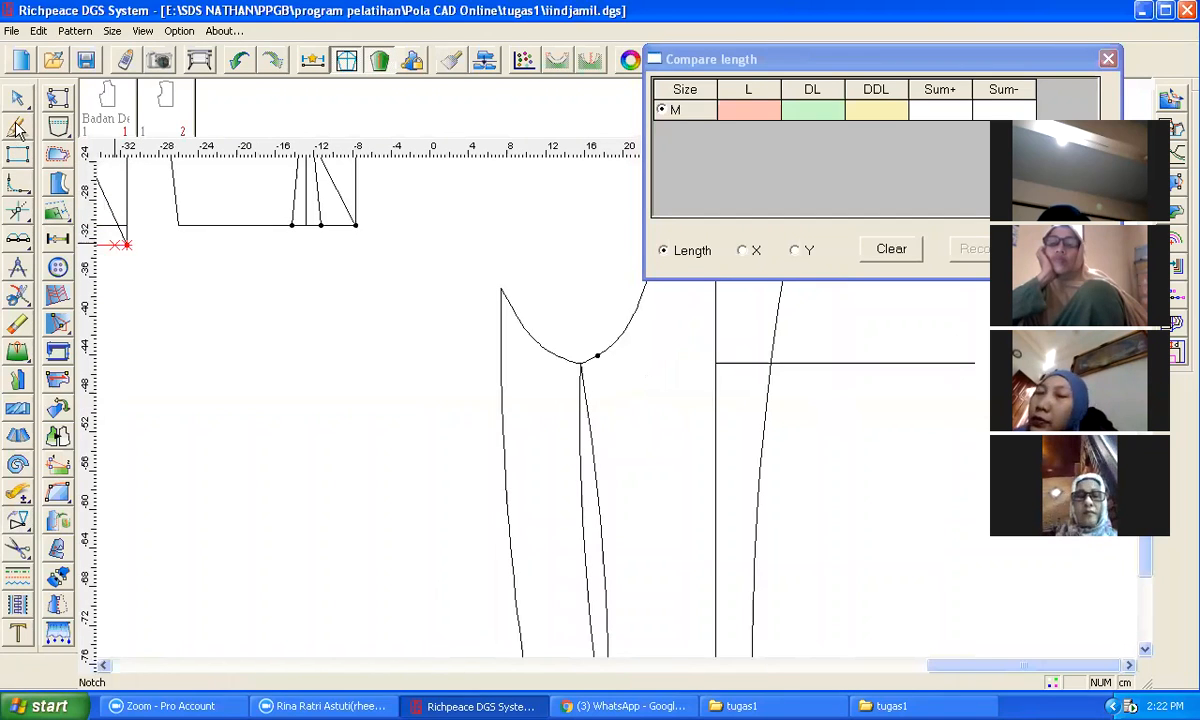
Step: Draw a straight line from the new cap point down to the sleeve hem
{"action": "left_click", "coordinate": [598, 356]}
{"action": "scroll", "coordinate": [598, 528], "scroll_direction": "down", "scroll_amount": 2}
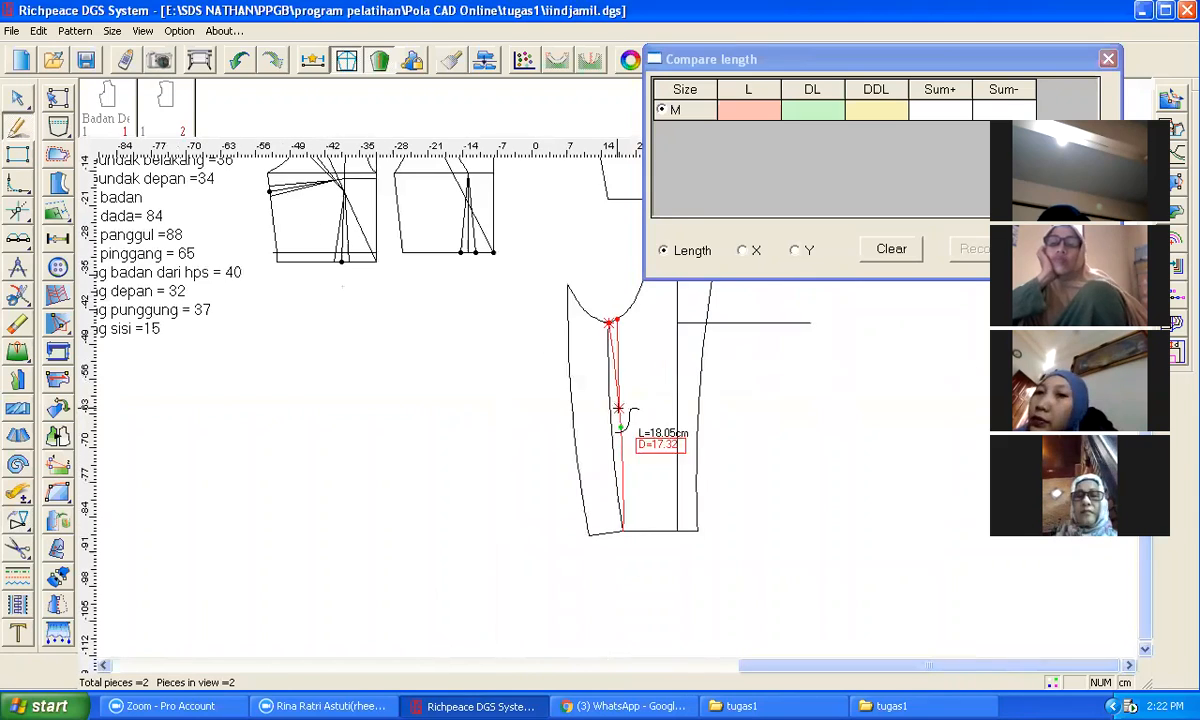
{"action": "left_click", "coordinate": [622, 530]}
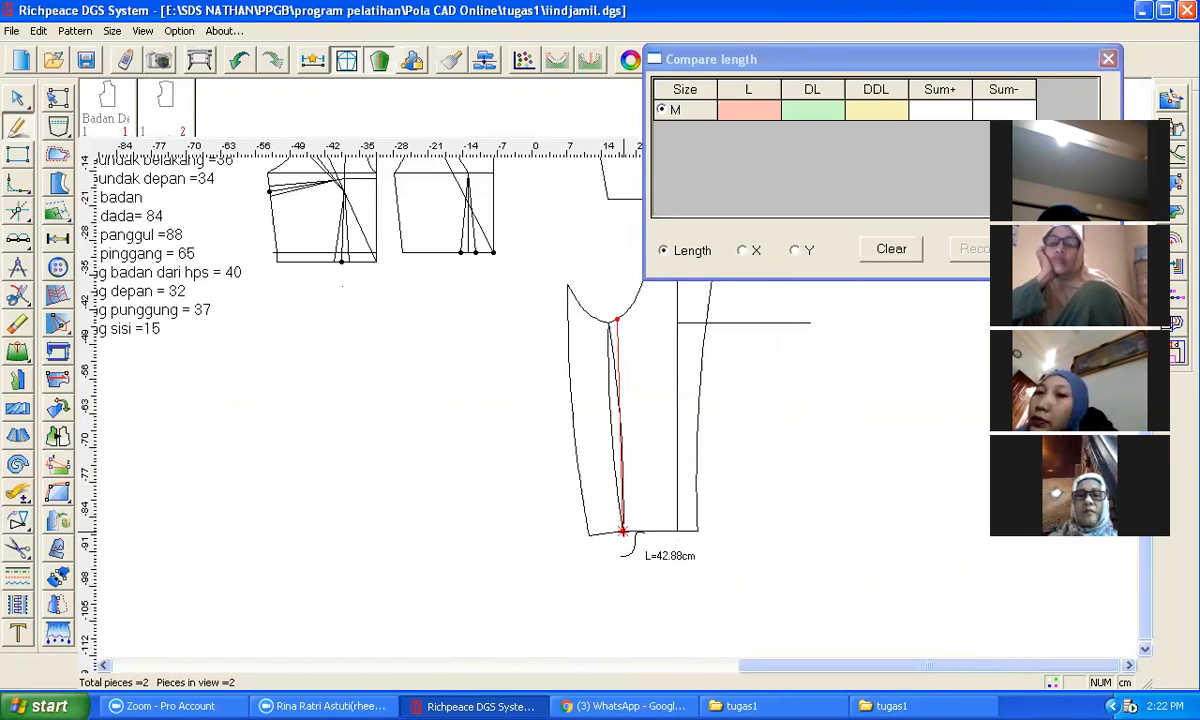
{"action": "left_click", "coordinate": [698, 426]}
{"action": "key", "text": "e"}
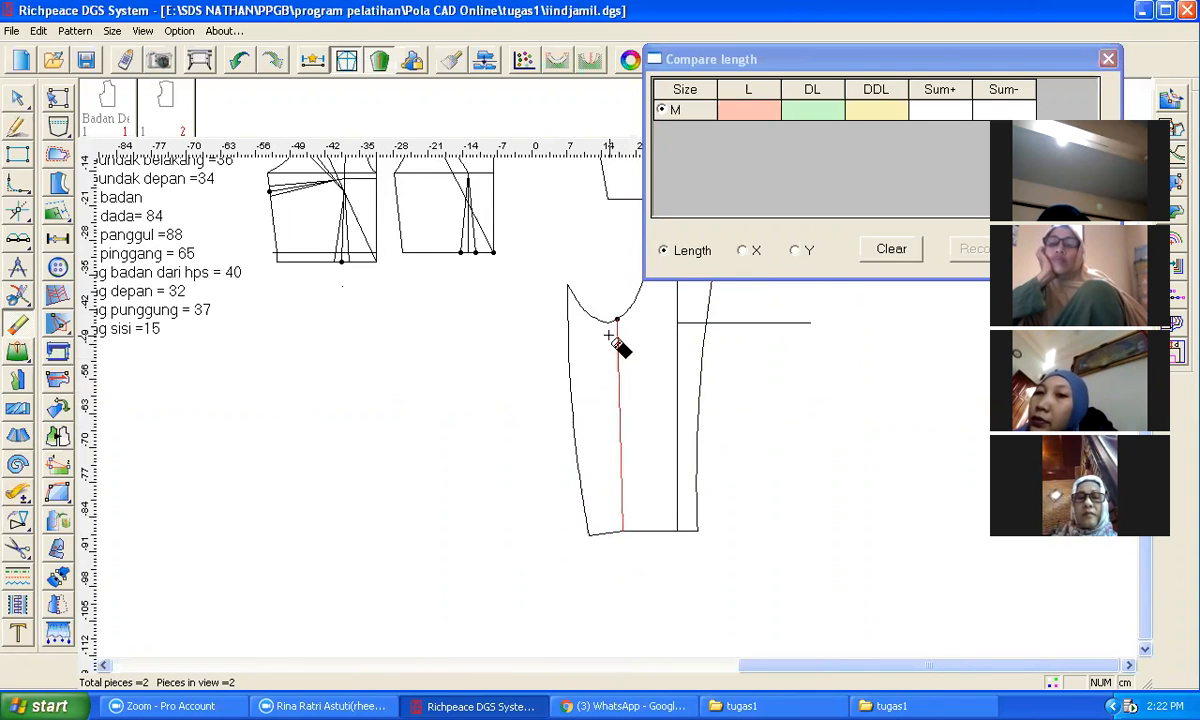
Step: Reshape the front underarm curve between the upper front corner and the new point into a smooth hollow curve
{"action": "scroll", "coordinate": [613, 343], "scroll_direction": "up", "scroll_amount": 1}
{"action": "scroll", "coordinate": [617, 405], "scroll_direction": "up", "scroll_amount": 1}
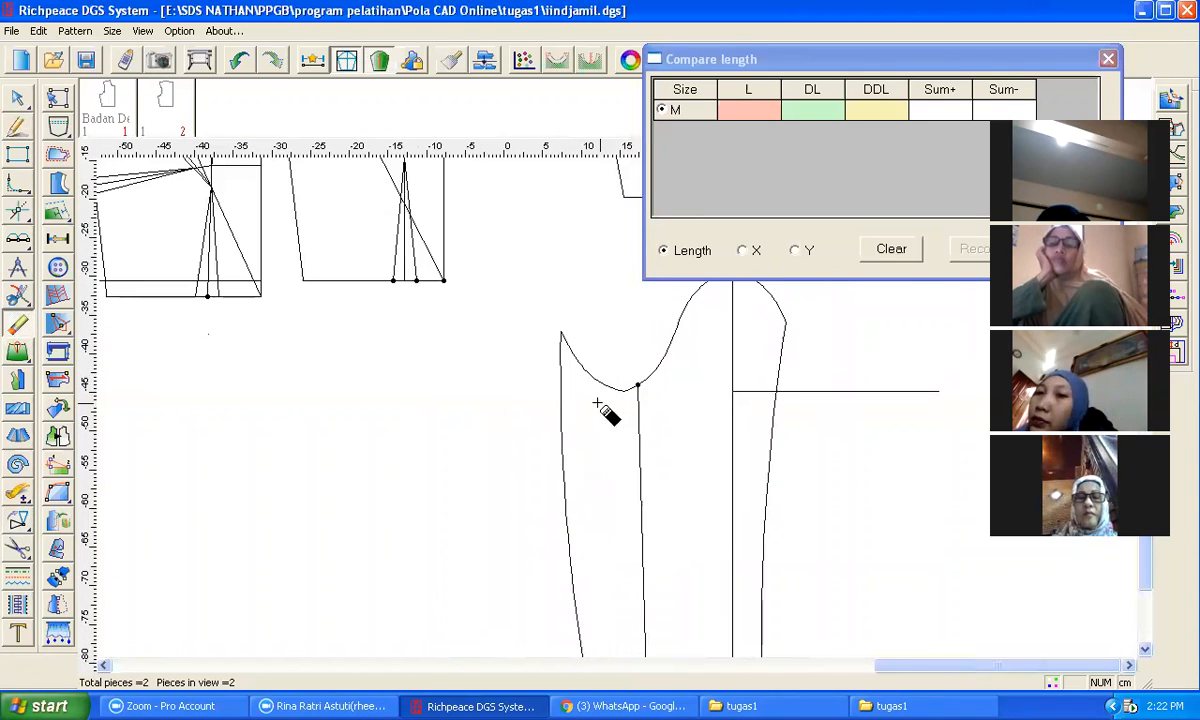
{"action": "left_click", "coordinate": [17, 128]}
{"action": "left_click", "coordinate": [561, 332]}
{"action": "left_click", "coordinate": [640, 383]}
{"action": "right_click", "coordinate": [788, 383]}
{"action": "right_click", "coordinate": [584, 362]}
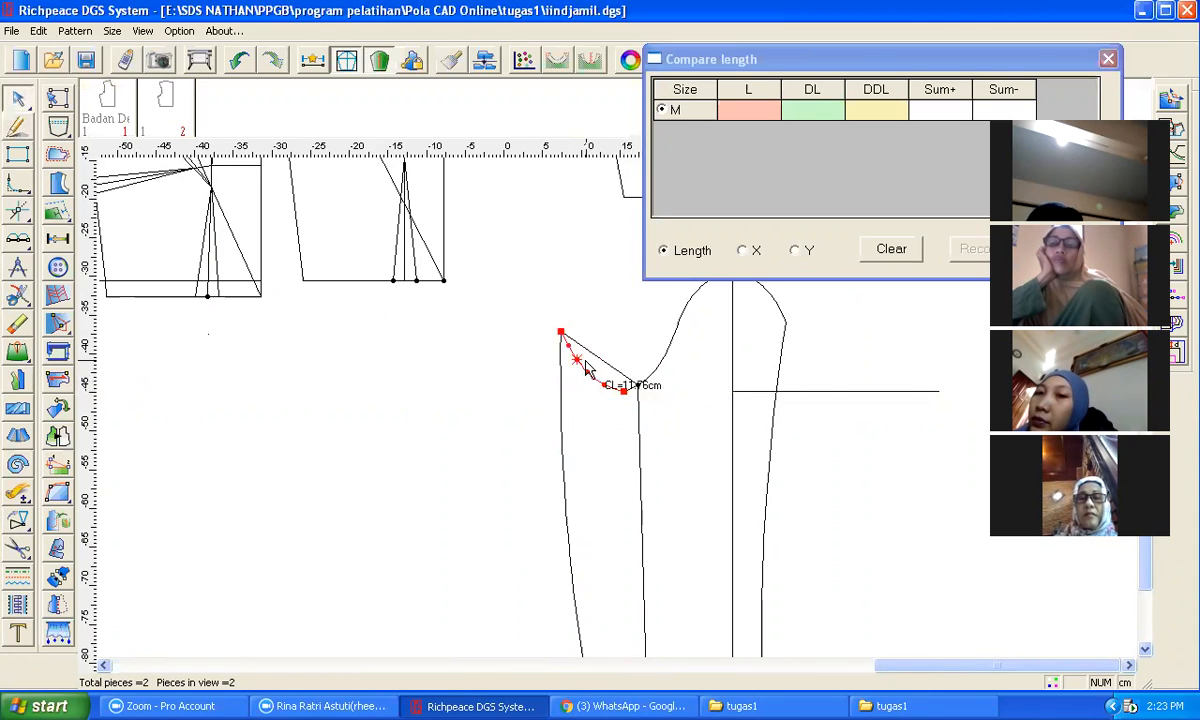
{"action": "left_click", "coordinate": [599, 359]}
{"action": "left_click_drag", "start_coordinate": [600, 368], "coordinate": [598, 386]}
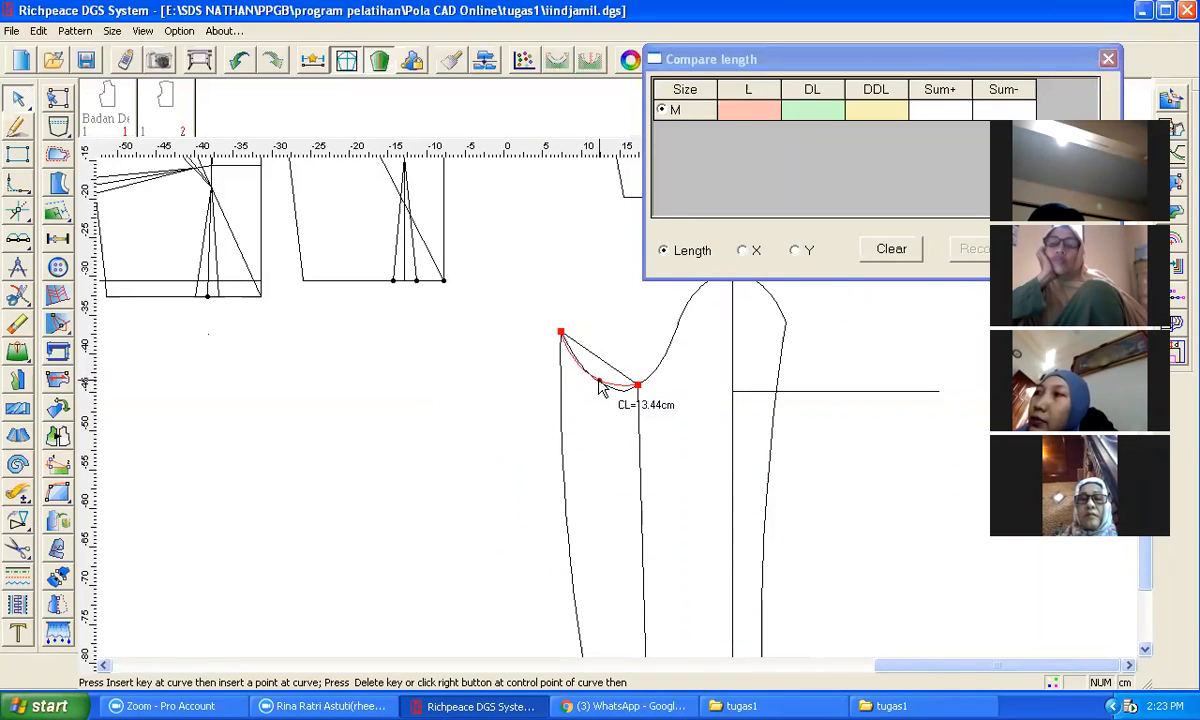
{"action": "left_click", "coordinate": [599, 381]}
{"action": "left_click", "coordinate": [475, 394]}
{"action": "key", "text": "e"}
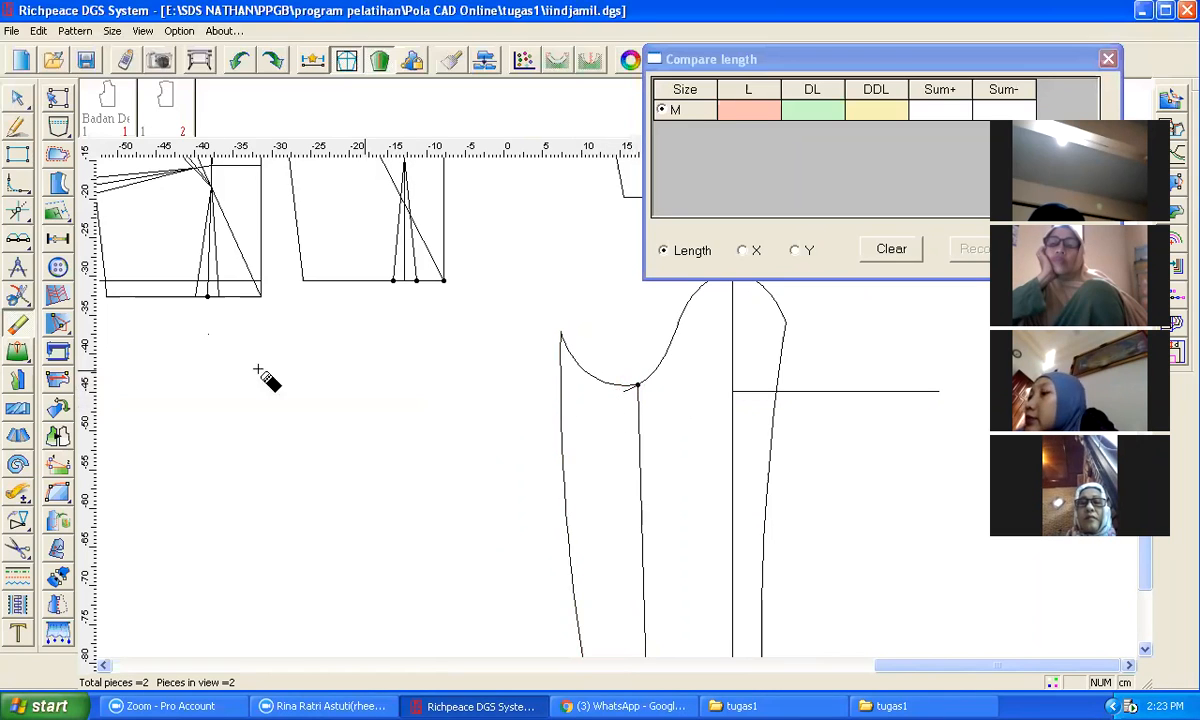
Step: Split the sleeve cap curve at the new point
{"action": "left_click", "coordinate": [17, 295]}
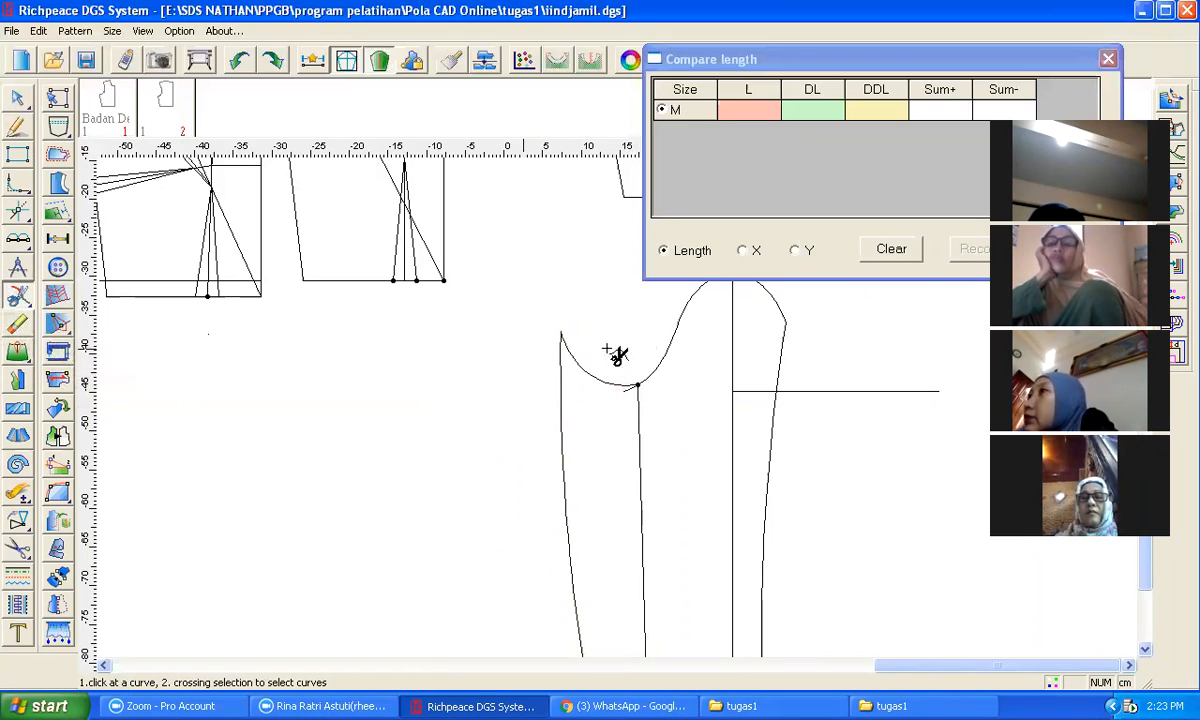
{"action": "left_click", "coordinate": [679, 332]}
{"action": "left_click", "coordinate": [638, 384]}
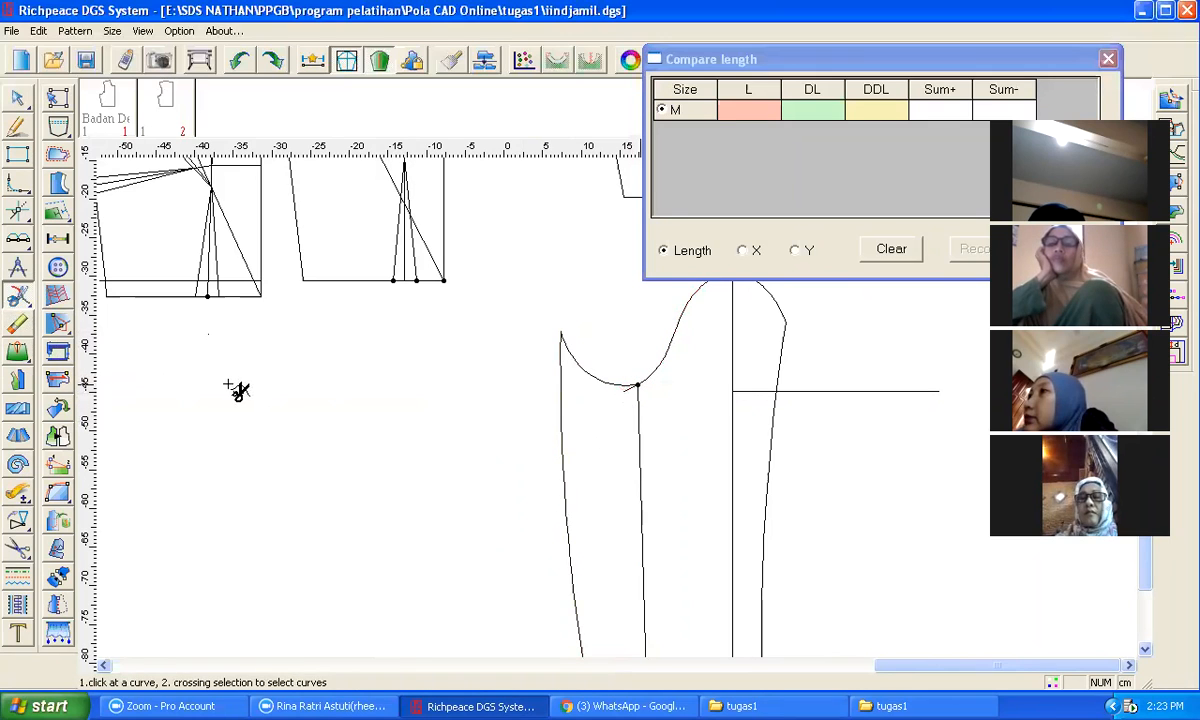
{"action": "left_click", "coordinate": [17, 323]}
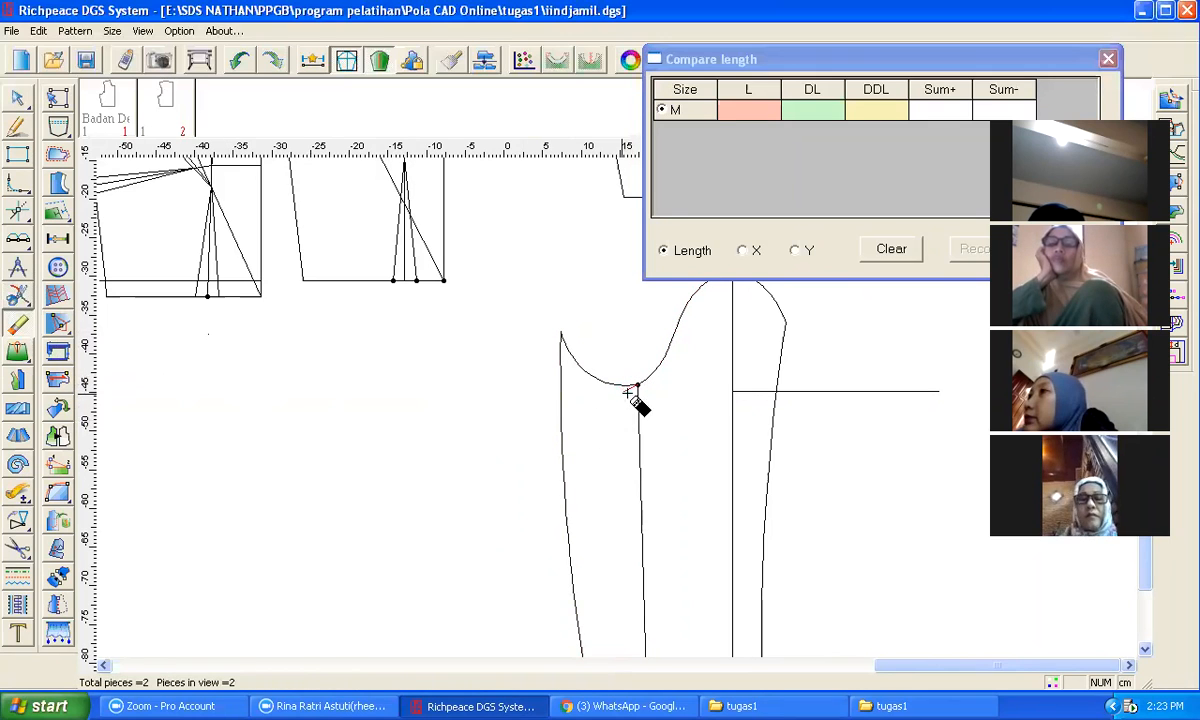
{"action": "scroll", "coordinate": [519, 420], "scroll_direction": "down", "scroll_amount": 1}
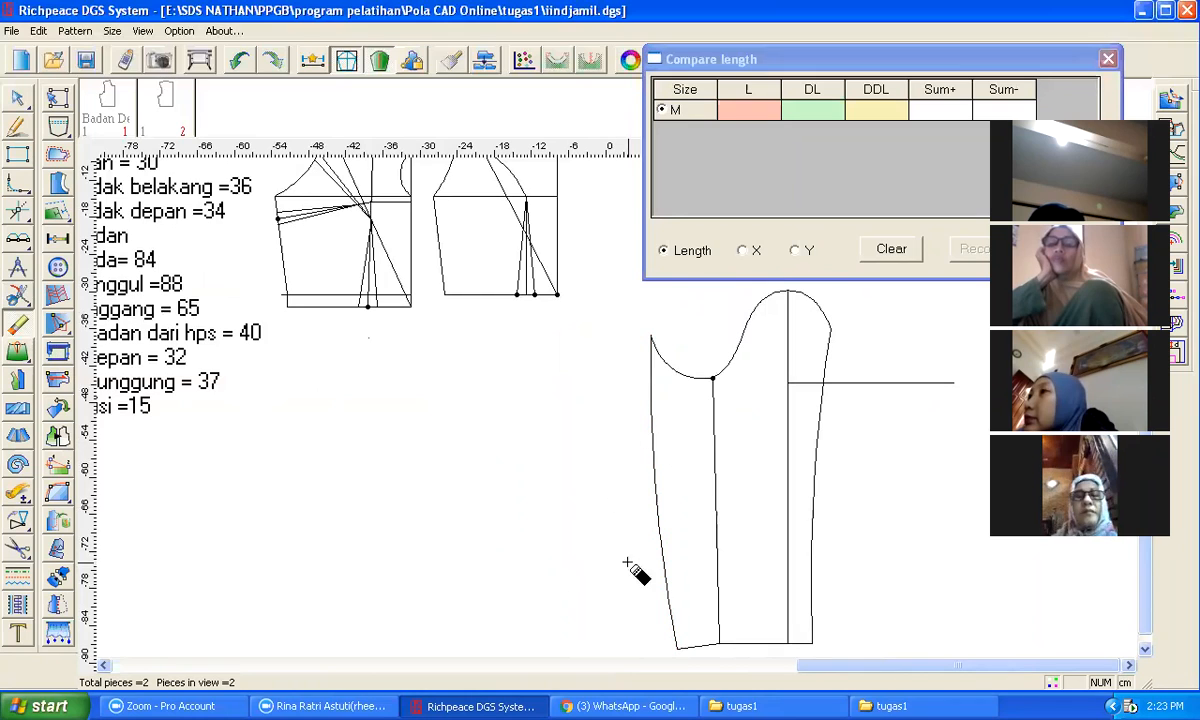
{"action": "left_click", "coordinate": [18, 127]}
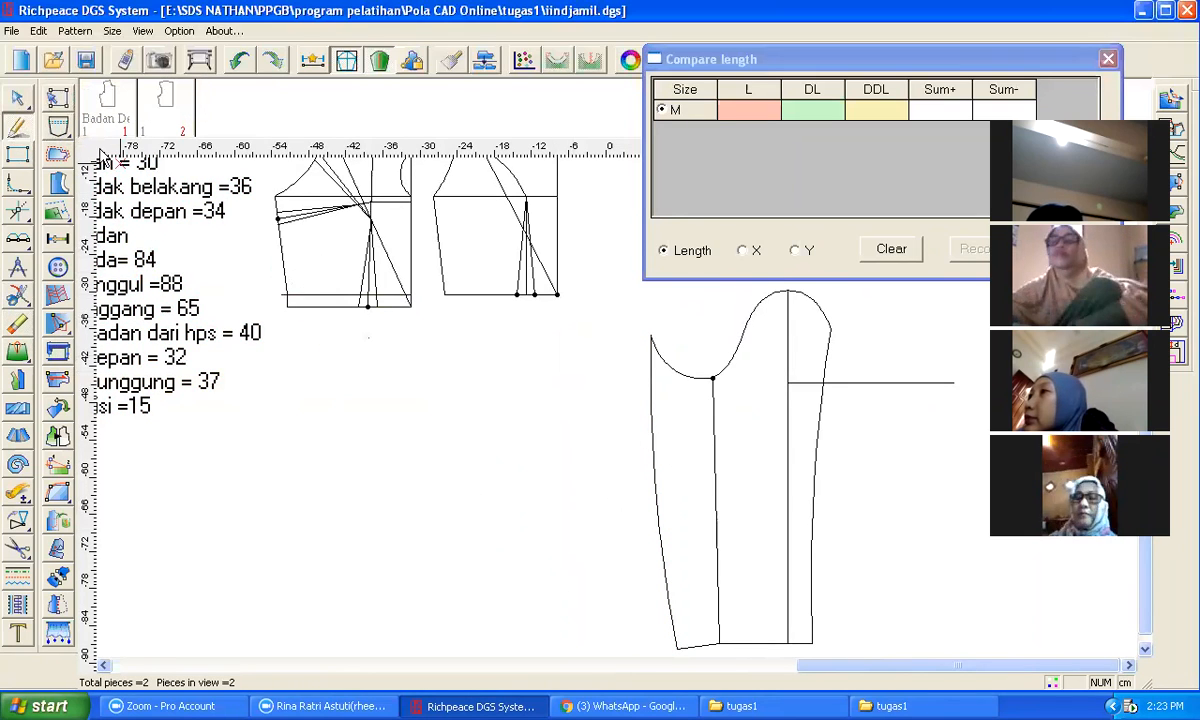
{"action": "left_click", "coordinate": [18, 97]}
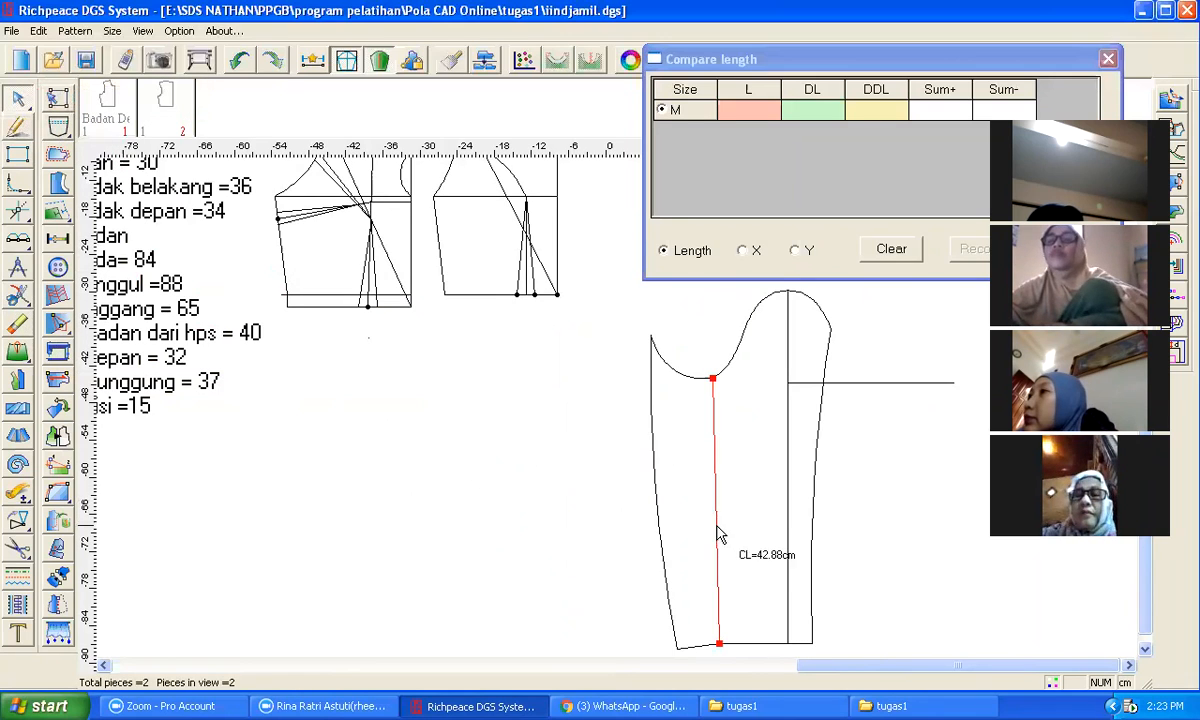
Step: Bend the new dividing line from the cap point to the hem into a gentle curve about 43 cm long
{"action": "left_click_drag", "start_coordinate": [718, 536], "coordinate": [708, 532]}
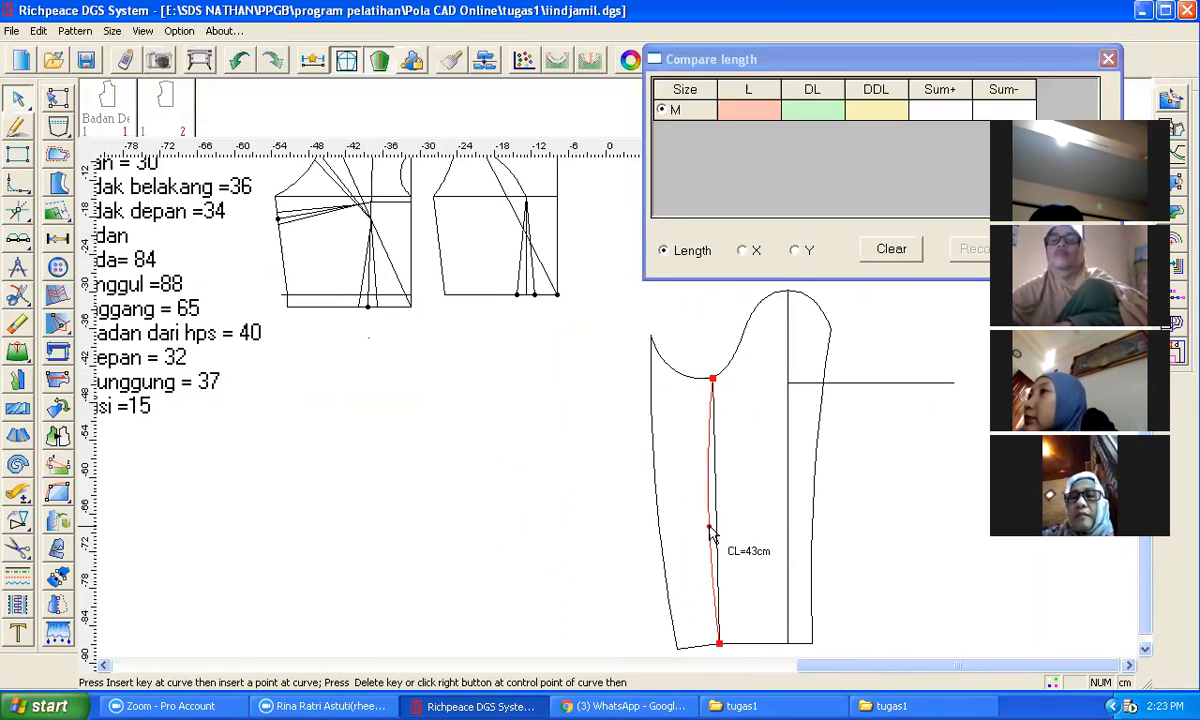
{"action": "left_click", "coordinate": [712, 558]}
Step: Mirror the curved dividing line about the straight axis from the cap point to its hem end
{"action": "mouse_move", "coordinate": [36, 97]}
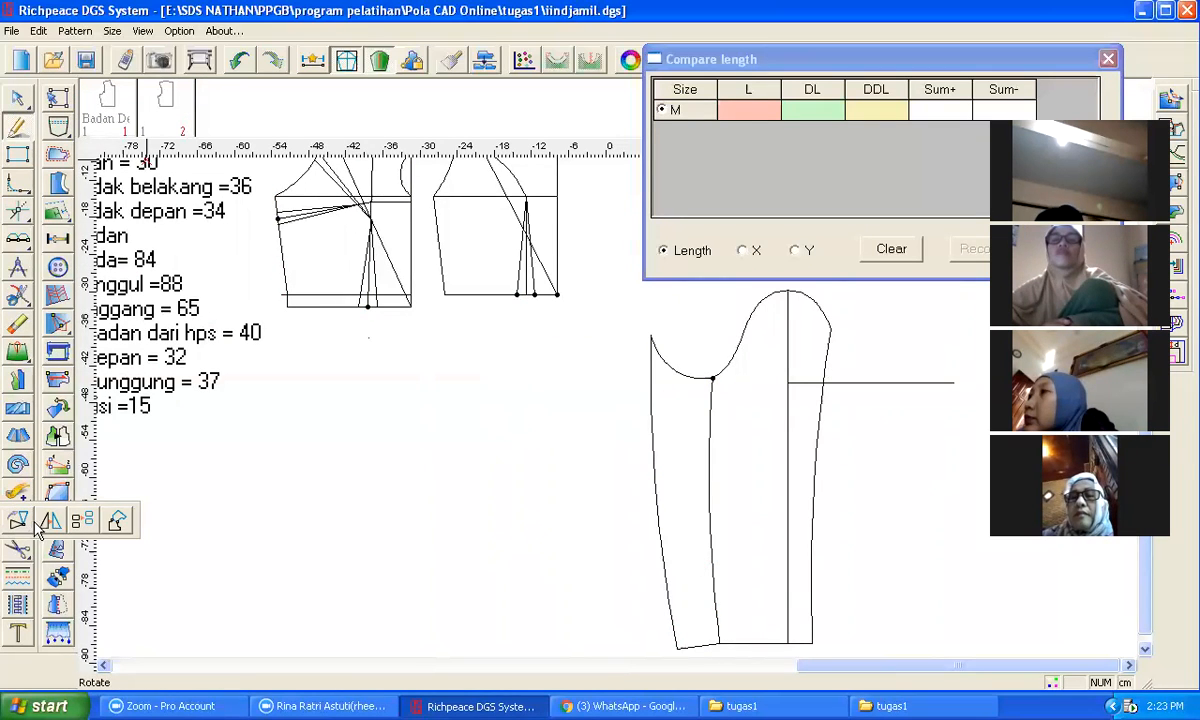
{"action": "left_click", "coordinate": [46, 522]}
{"action": "left_click", "coordinate": [712, 378]}
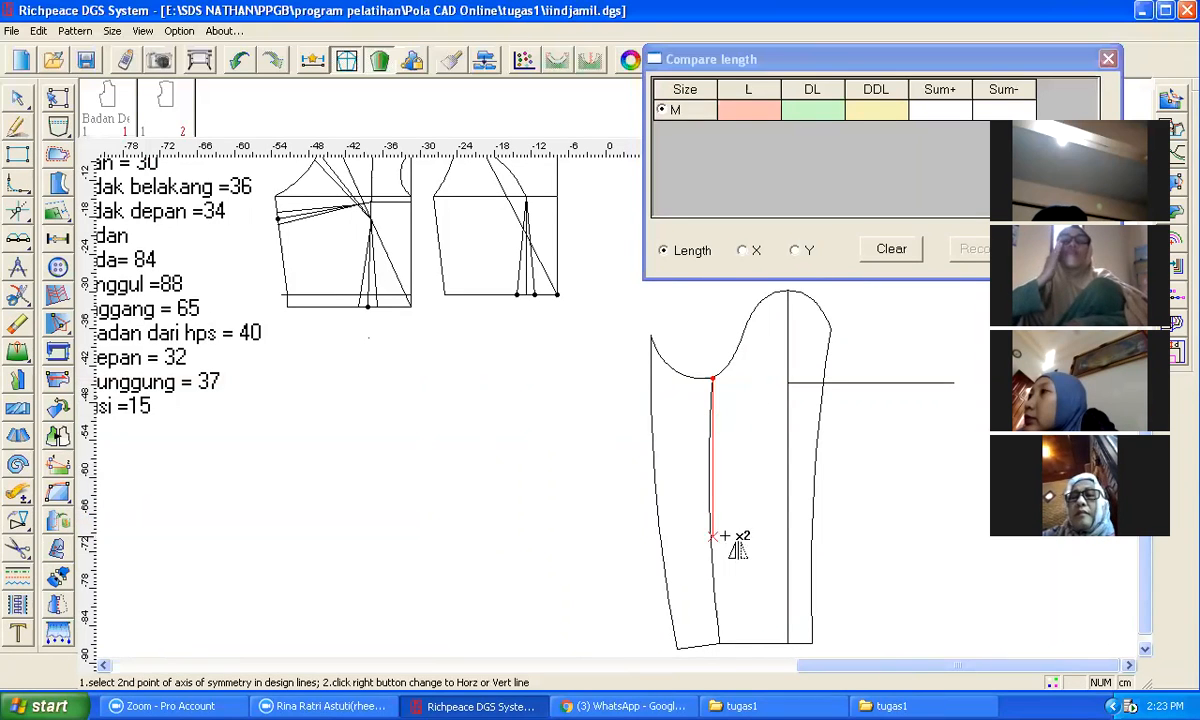
{"action": "left_click", "coordinate": [735, 638]}
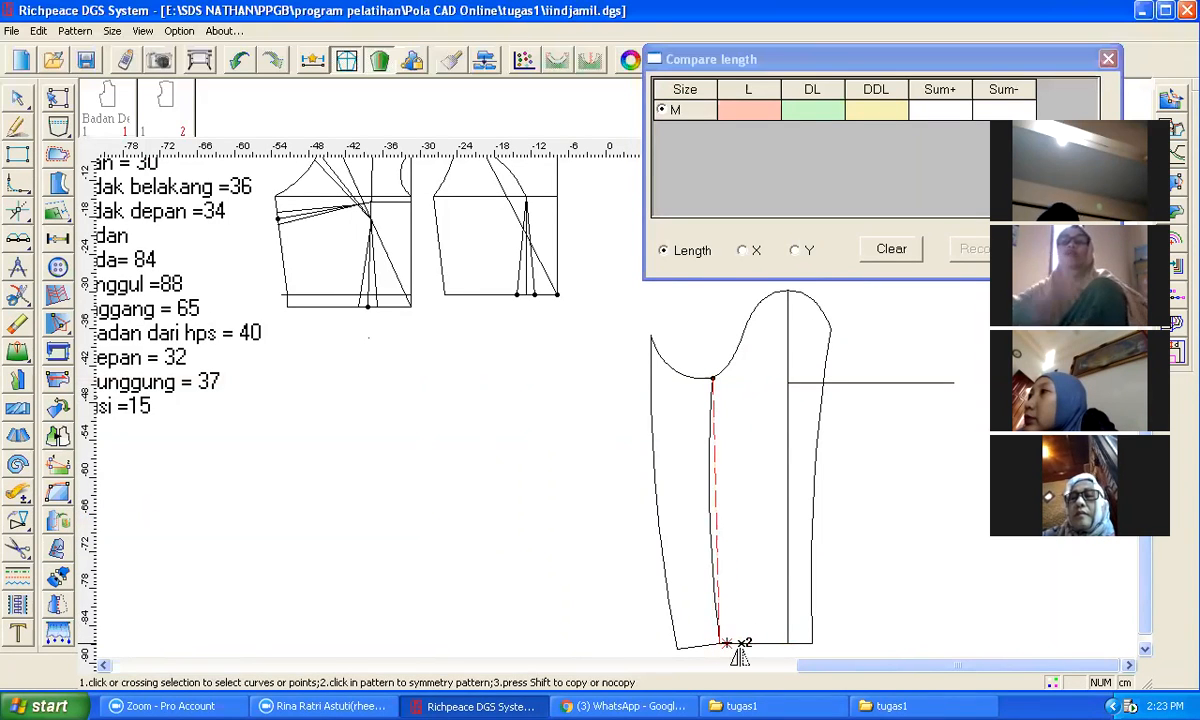
{"action": "left_click", "coordinate": [713, 533]}
{"action": "right_click", "coordinate": [714, 533]}
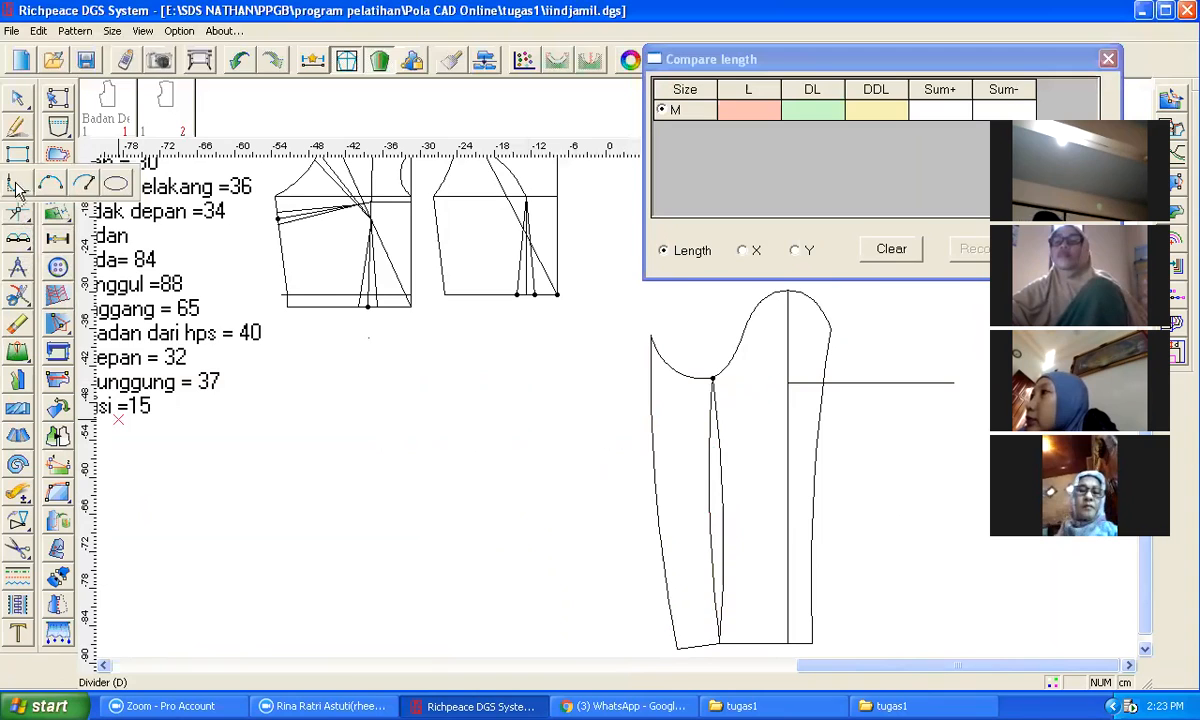
{"action": "mouse_move", "coordinate": [15, 521]}
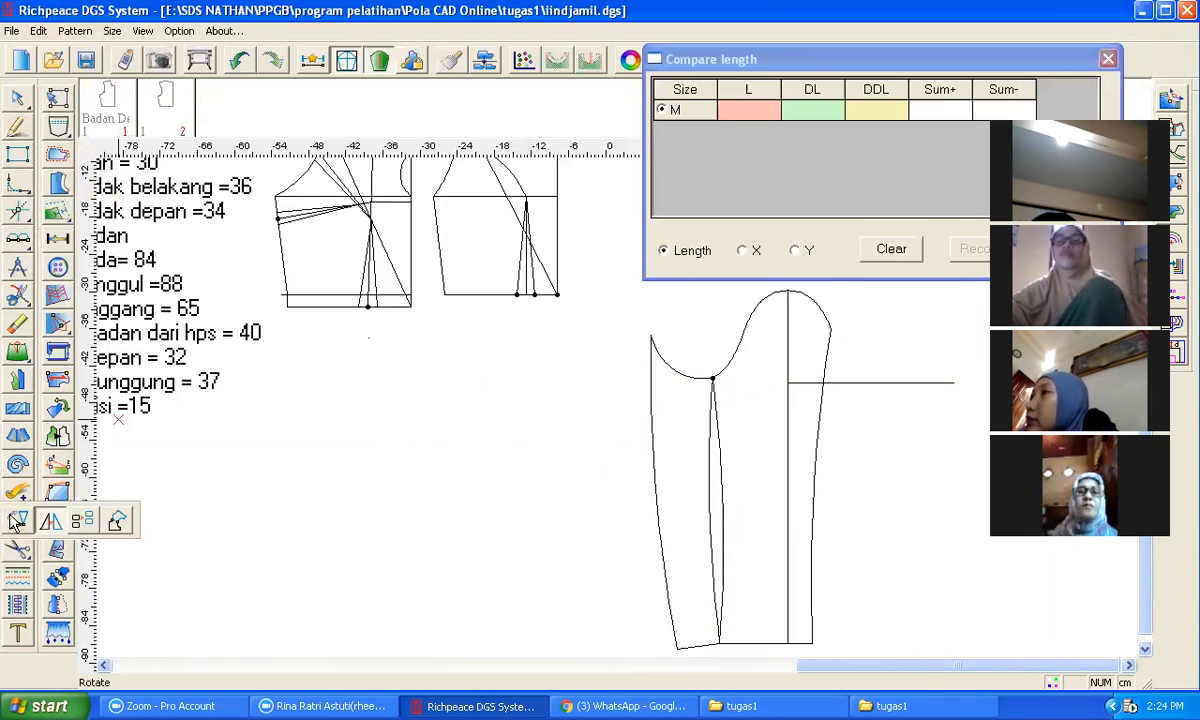
{"action": "left_click", "coordinate": [84, 524]}
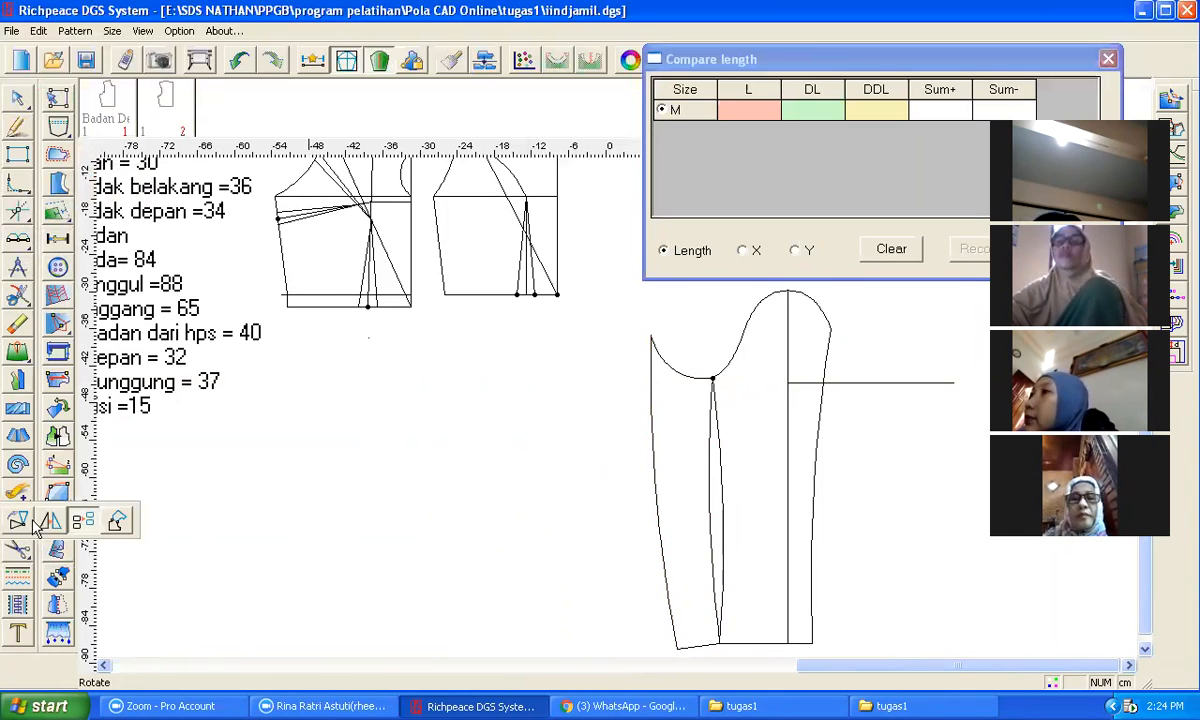
{"action": "left_click", "coordinate": [50, 520]}
{"action": "left_click", "coordinate": [830, 332]}
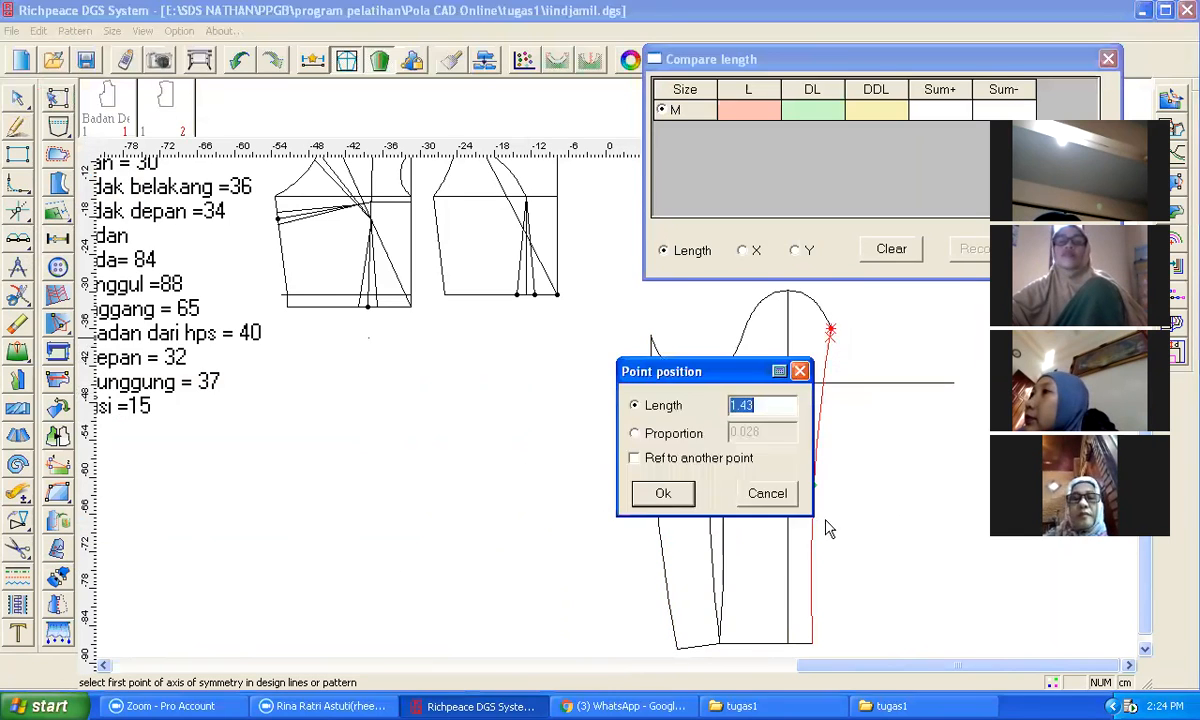
{"action": "left_click", "coordinate": [665, 493]}
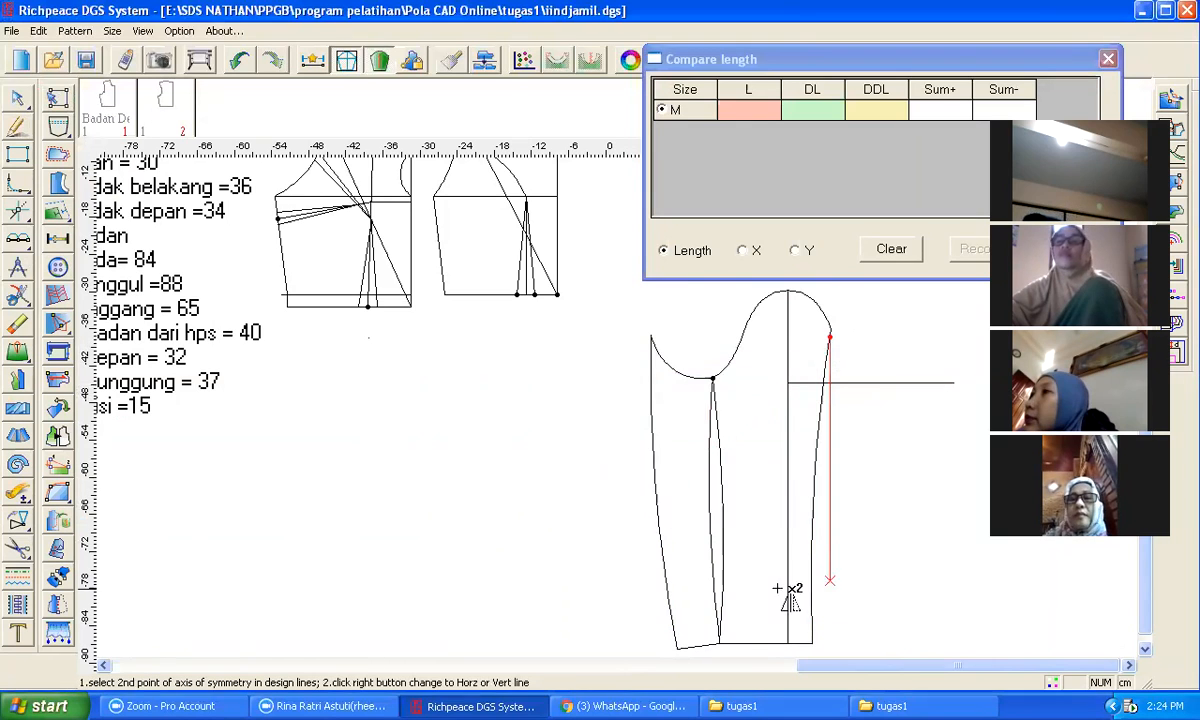
{"action": "left_click", "coordinate": [813, 644]}
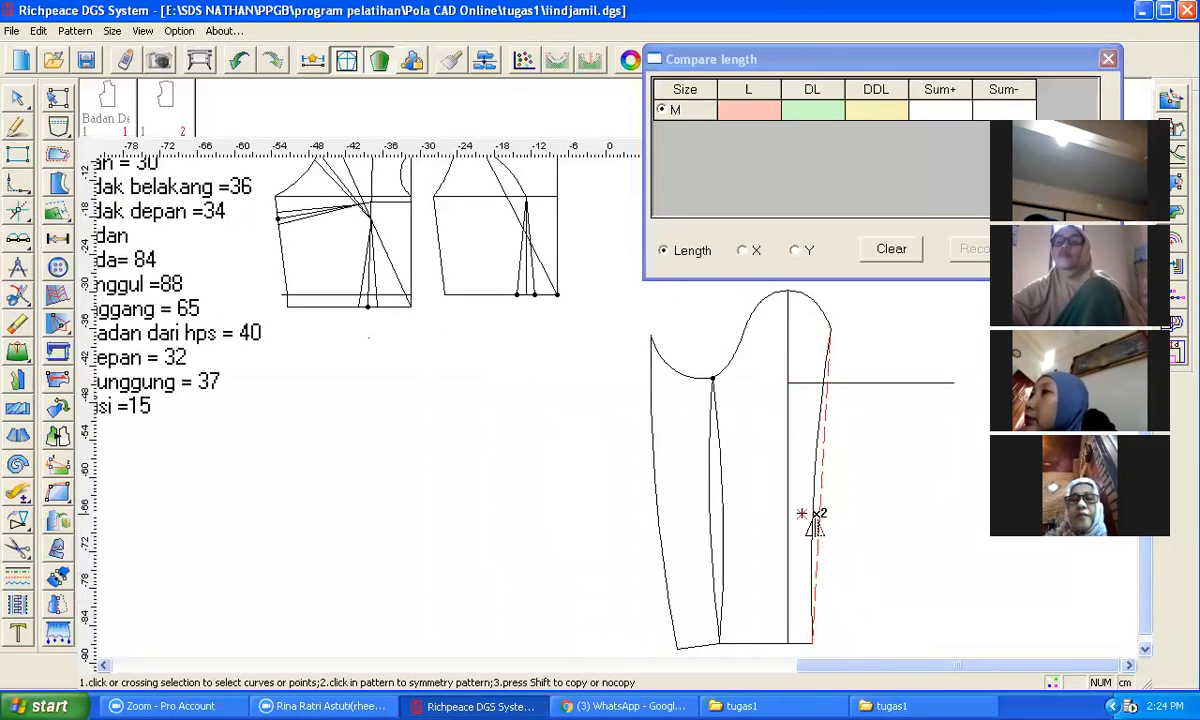
{"action": "right_click", "coordinate": [873, 515]}
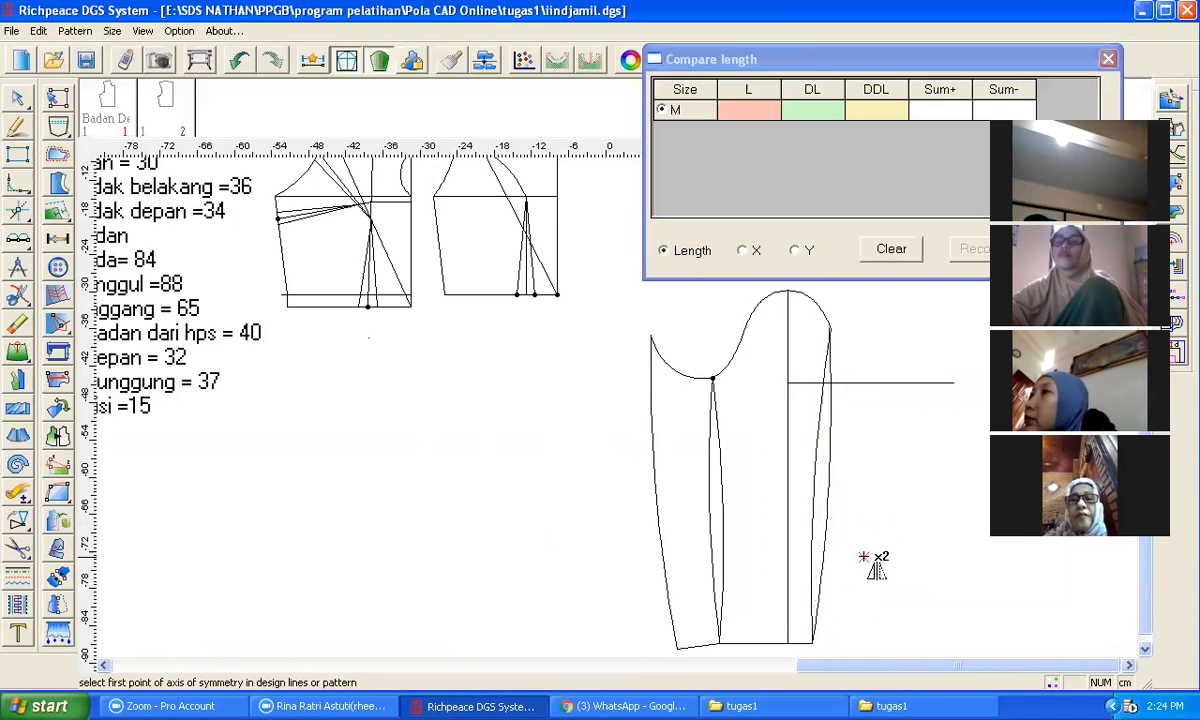
{"action": "key", "text": "e"}
{"action": "left_click", "coordinate": [813, 510]}
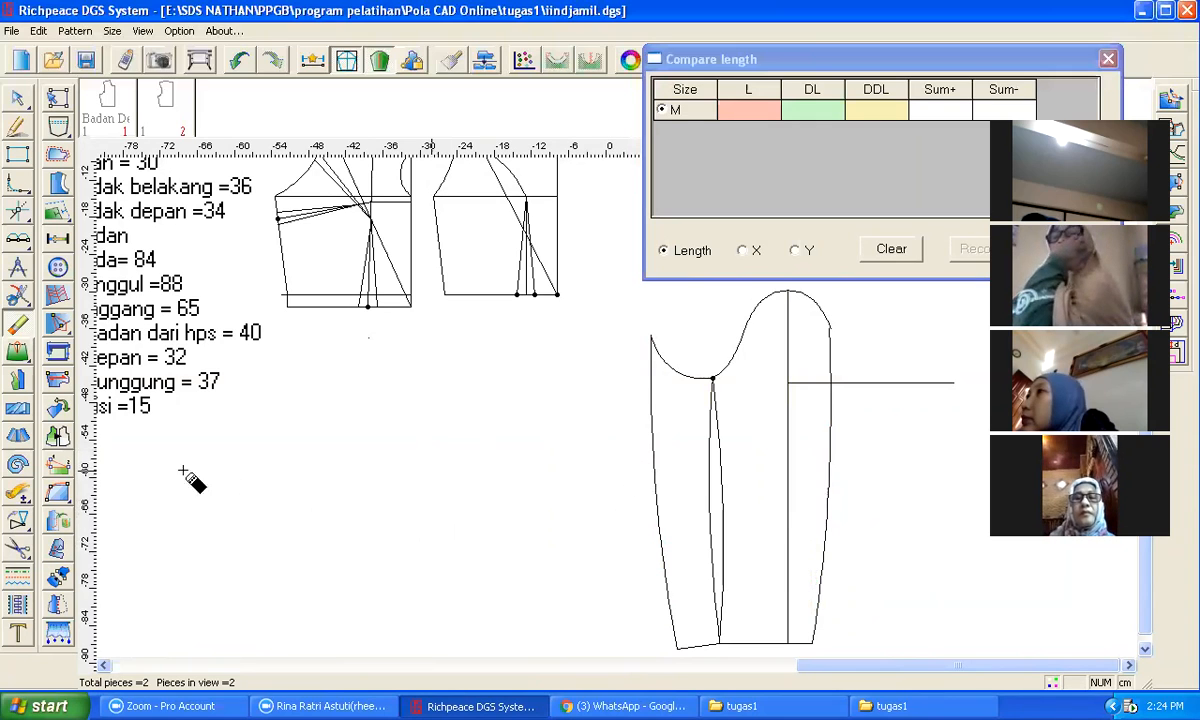
Step: Move the front underarm section of the sleeve away to the left, using the cap point as reference
{"action": "mouse_move", "coordinate": [30, 522]}
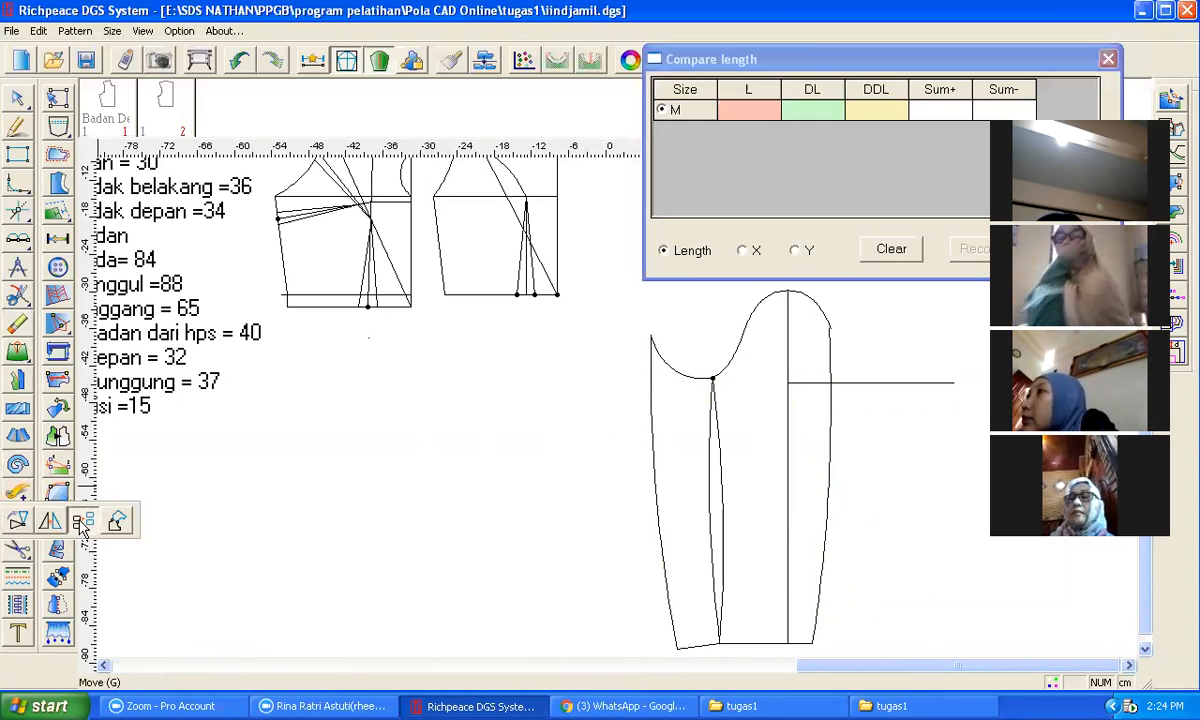
{"action": "left_click", "coordinate": [84, 524]}
{"action": "left_click", "coordinate": [655, 398]}
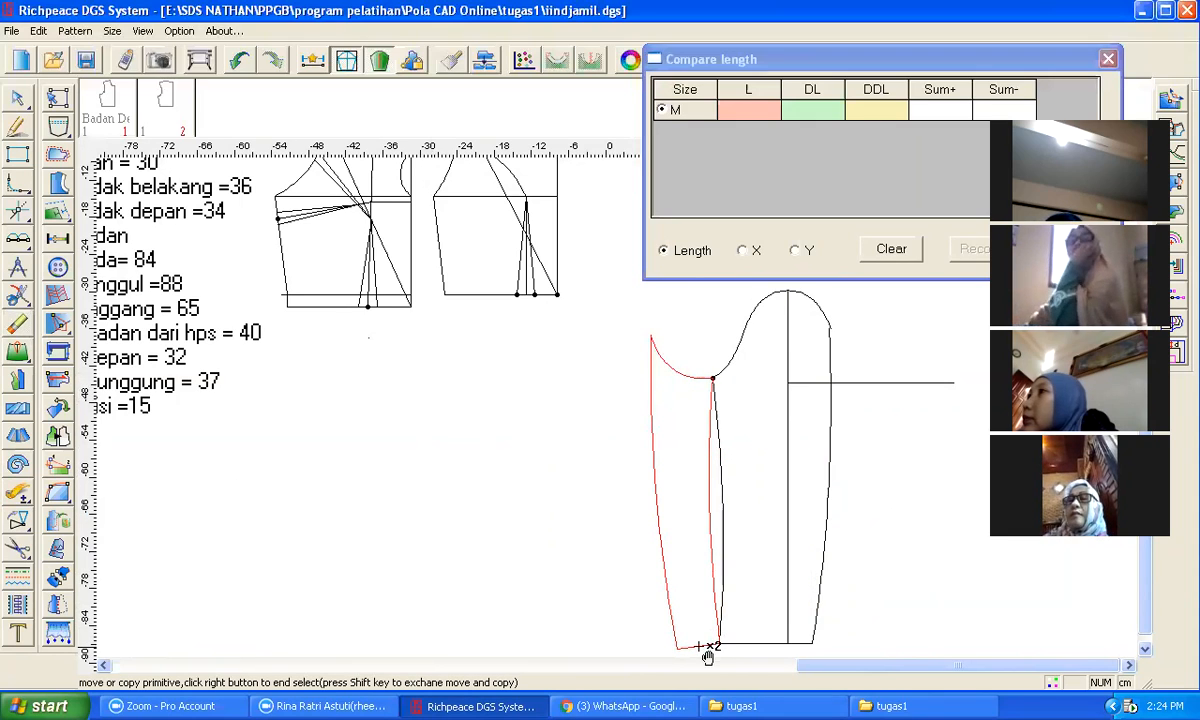
{"action": "right_click", "coordinate": [895, 507]}
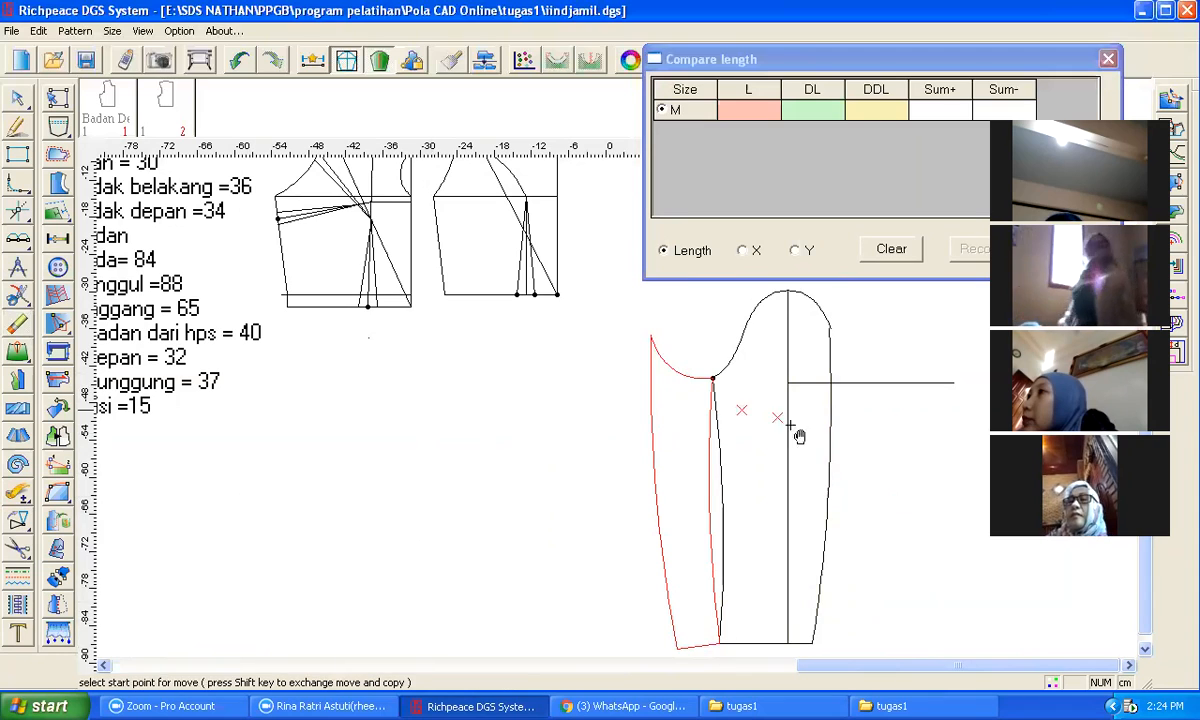
{"action": "left_click", "coordinate": [713, 380]}
{"action": "left_click", "coordinate": [584, 377]}
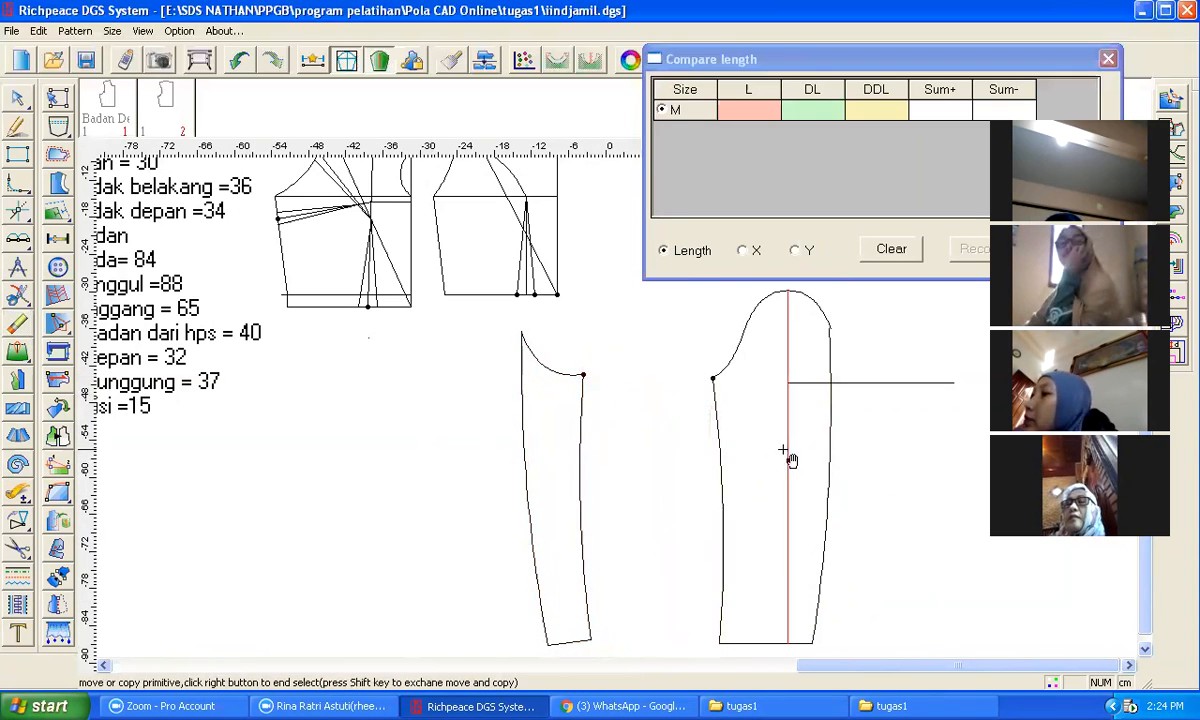
Step: Select and delete the sleeve's original back underarm seam line
{"action": "left_click", "coordinate": [740, 352]}
{"action": "left_click", "coordinate": [742, 352]}
{"action": "middle_click_drag", "start_coordinate": [842, 341], "coordinate": [621, 415]}
{"action": "scroll", "coordinate": [621, 415], "scroll_direction": "up", "scroll_amount": 2}
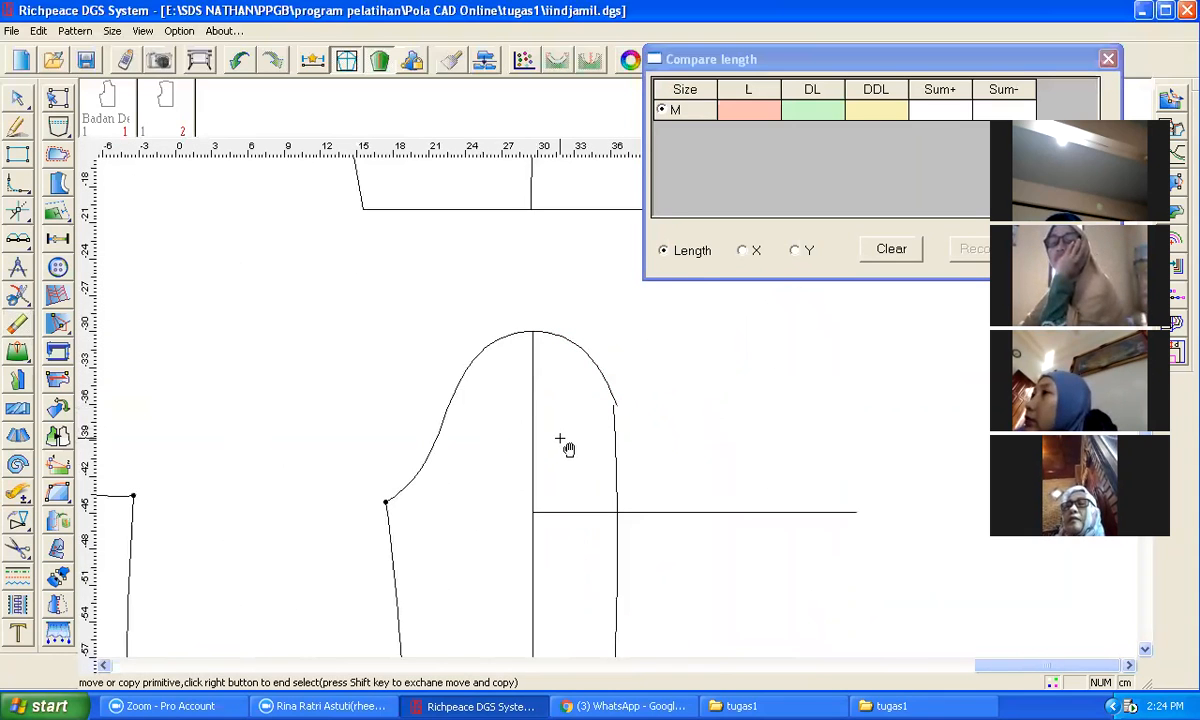
{"action": "scroll", "coordinate": [620, 435], "scroll_direction": "down", "scroll_amount": 2}
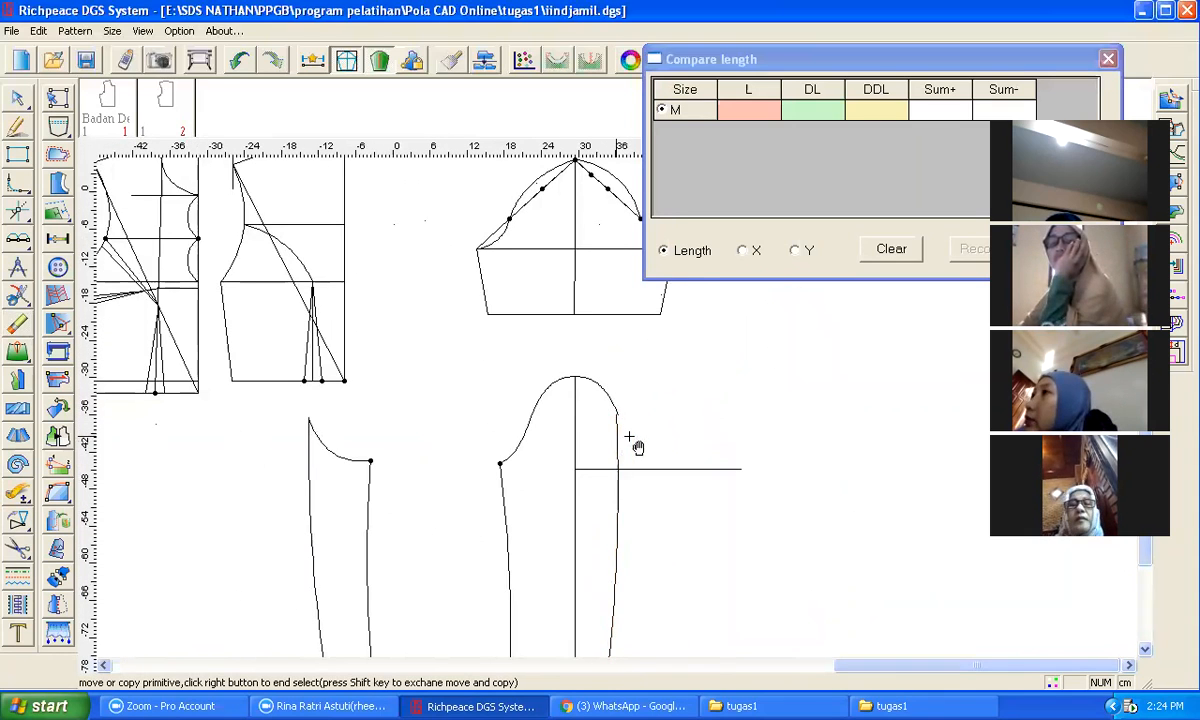
{"action": "scroll", "coordinate": [625, 420], "scroll_direction": "up", "scroll_amount": 2}
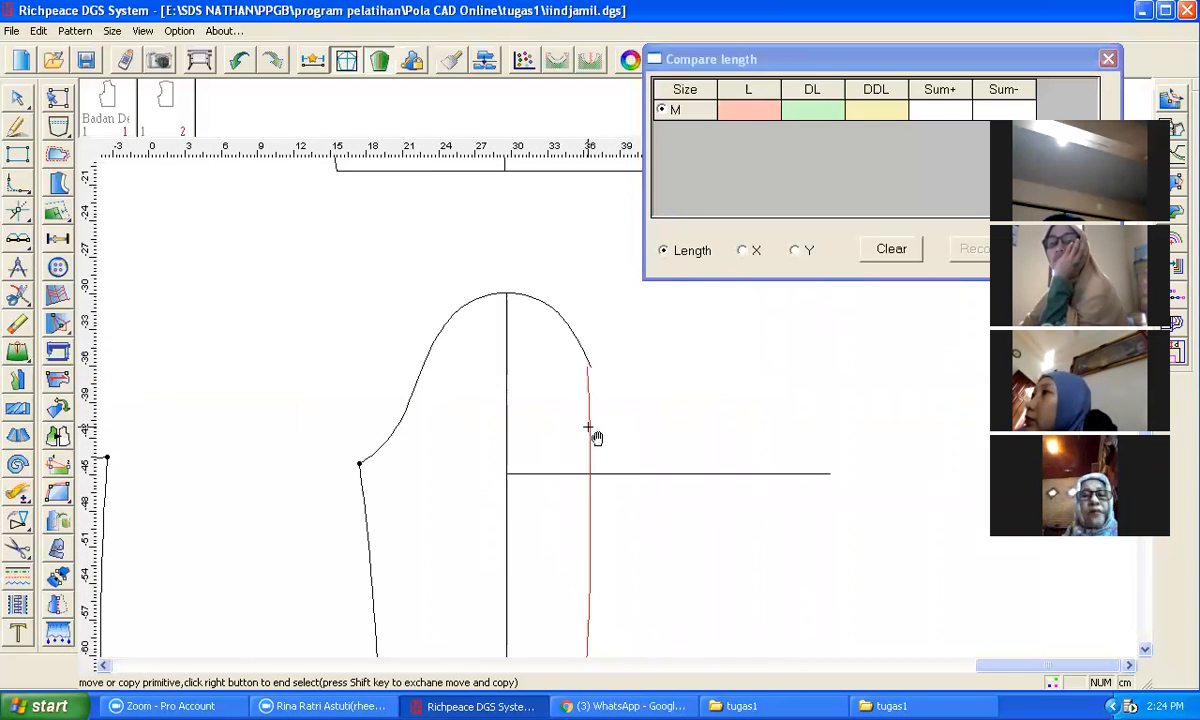
{"action": "right_click", "coordinate": [595, 435]}
{"action": "scroll", "coordinate": [415, 475], "scroll_direction": "down", "scroll_amount": 2}
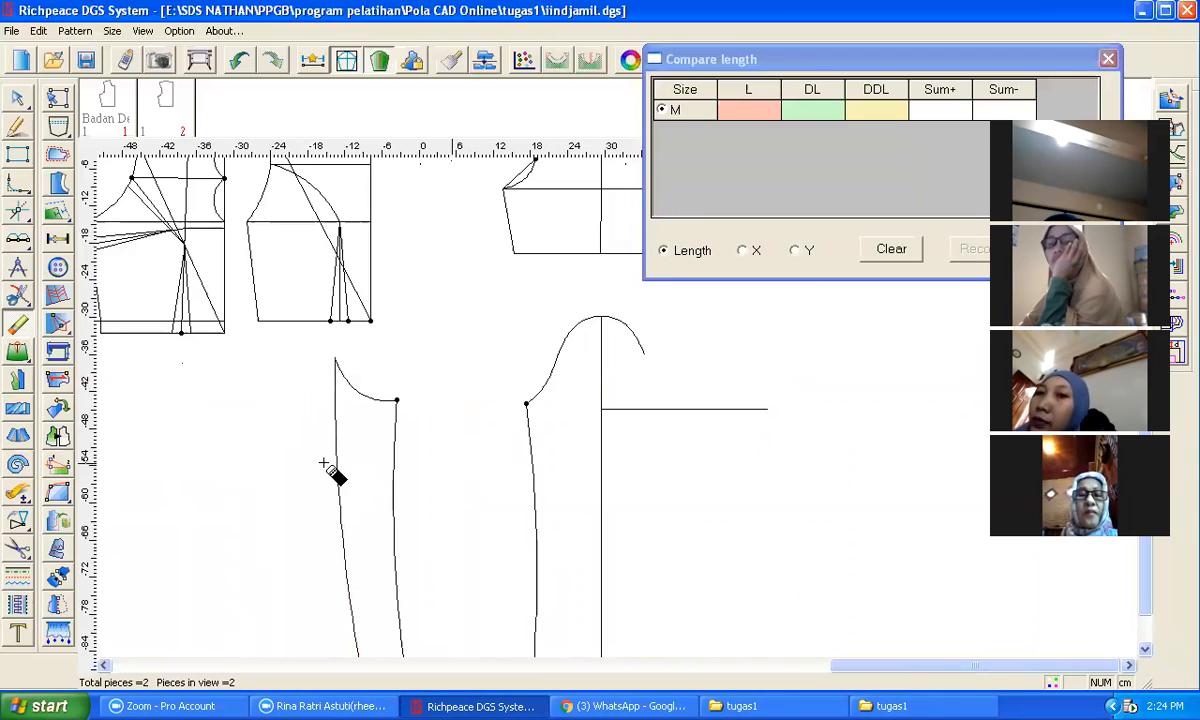
Step: Copy the front section's underarm seam to the back end of the sleeve cap as the new back seam
{"action": "left_click", "coordinate": [17, 327]}
{"action": "right_click", "coordinate": [221, 481]}
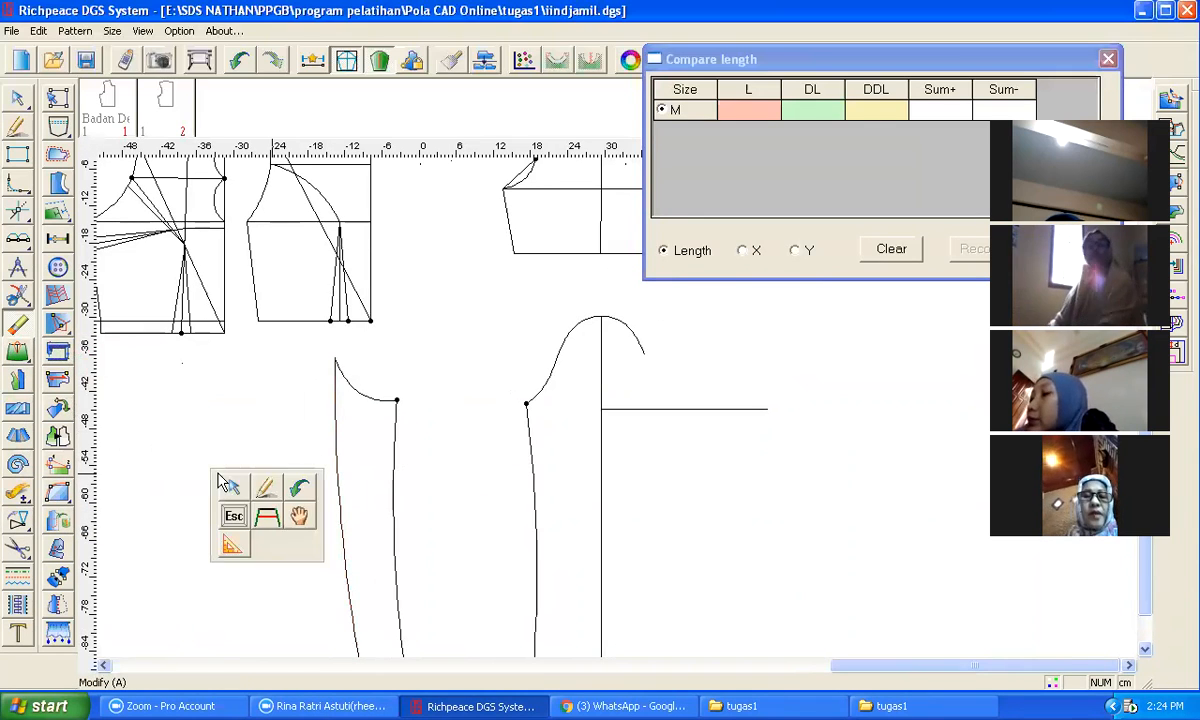
{"action": "right_click", "coordinate": [17, 521]}
{"action": "left_click", "coordinate": [84, 522]}
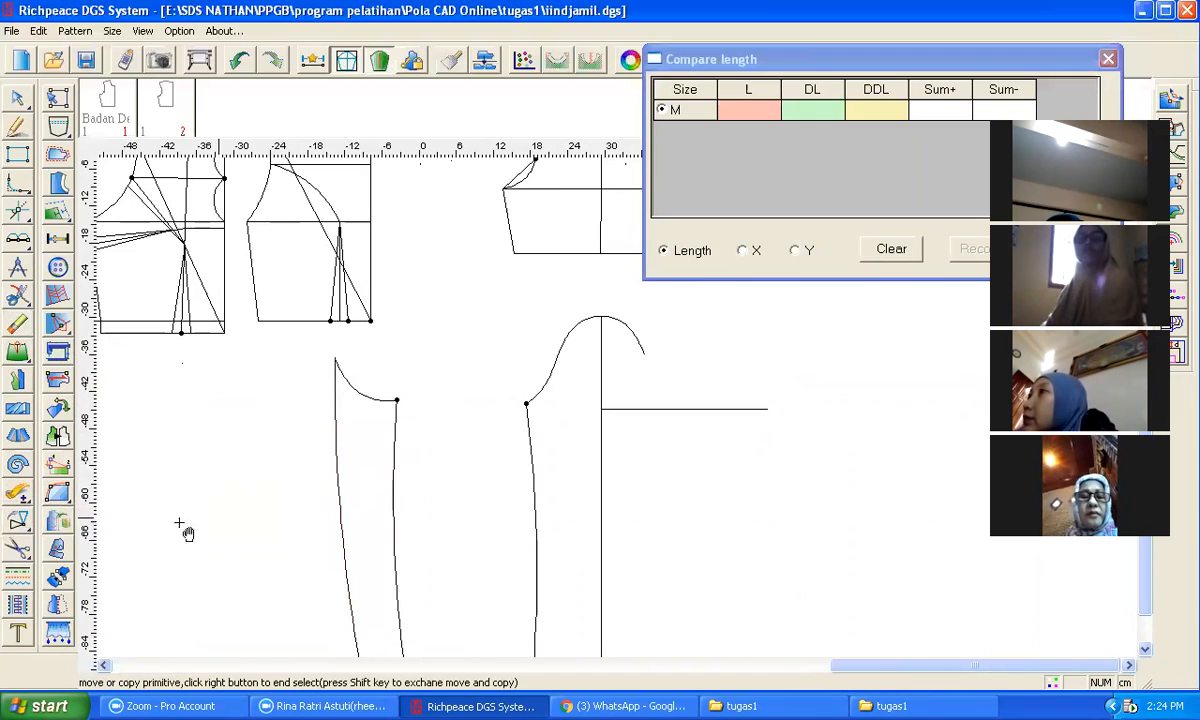
{"action": "right_click", "coordinate": [452, 484]}
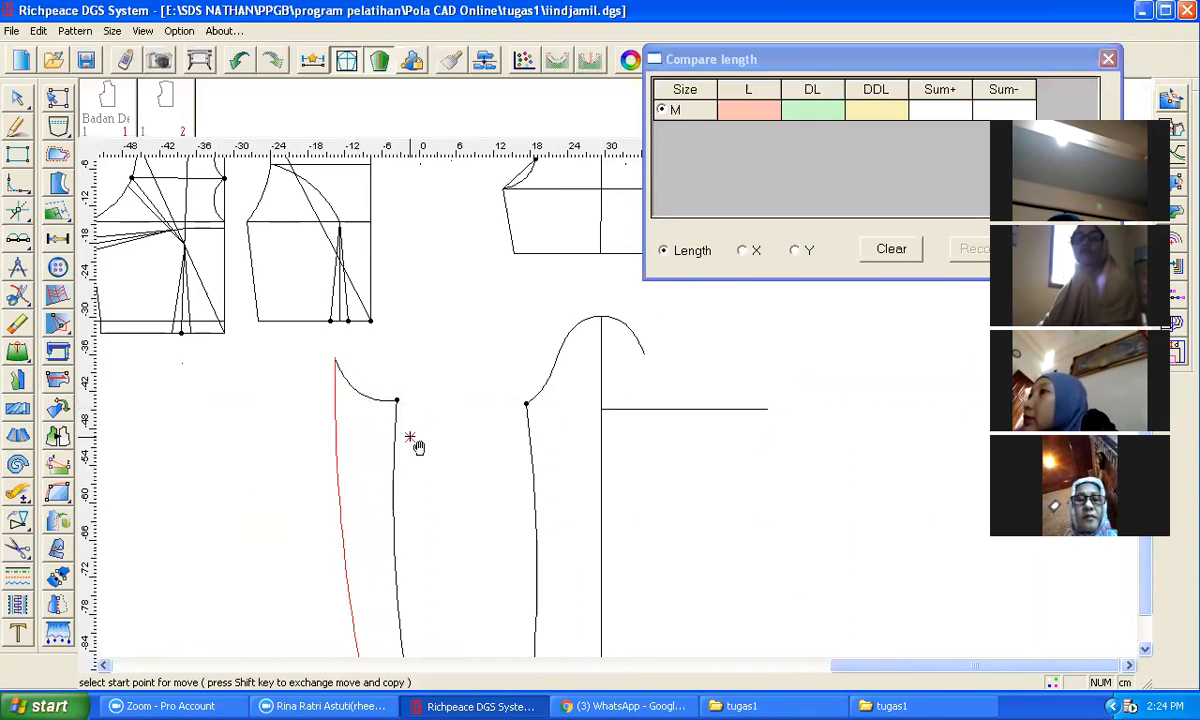
{"action": "left_click", "coordinate": [336, 362]}
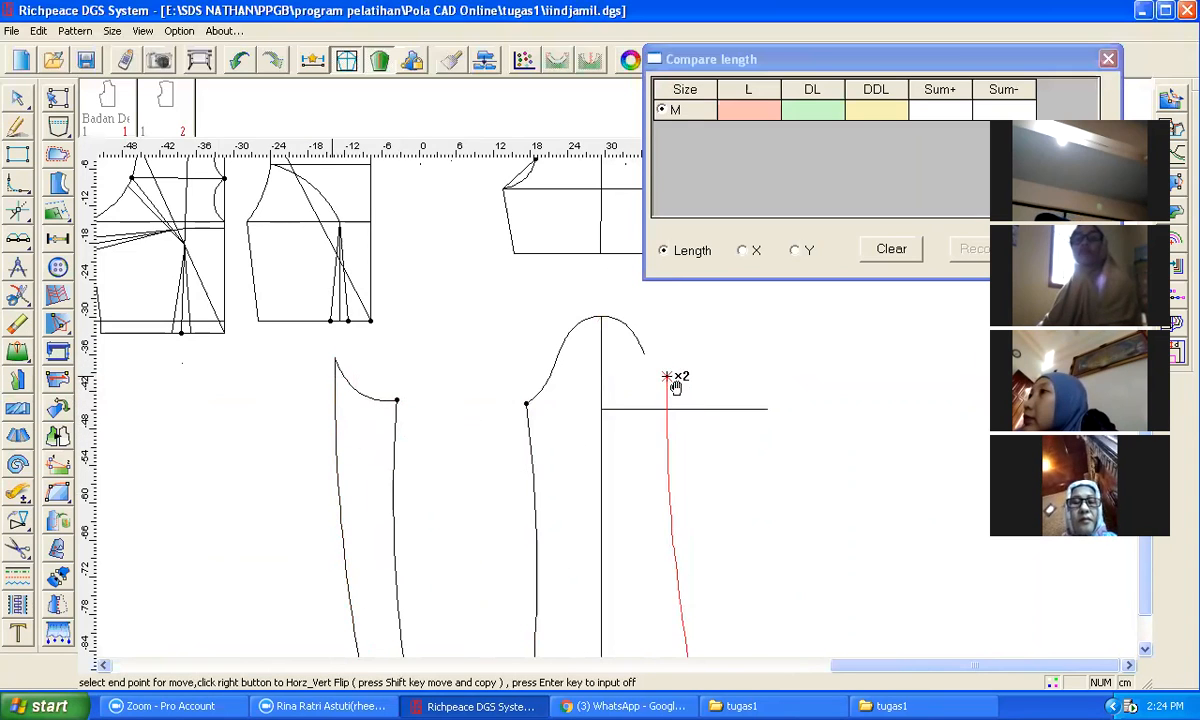
{"action": "left_click", "coordinate": [645, 357]}
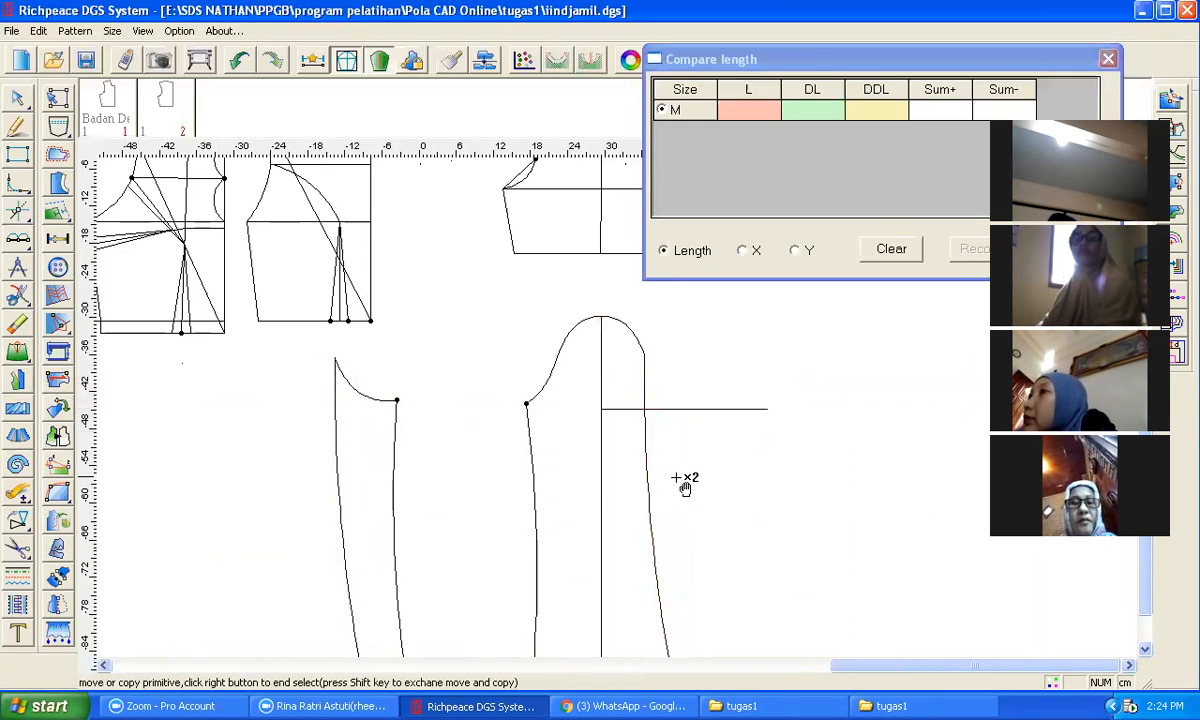
Step: Mirror the new back underarm seam about the axis joining its top and hem points
{"action": "scroll", "coordinate": [683, 495], "scroll_direction": "down", "scroll_amount": 1}
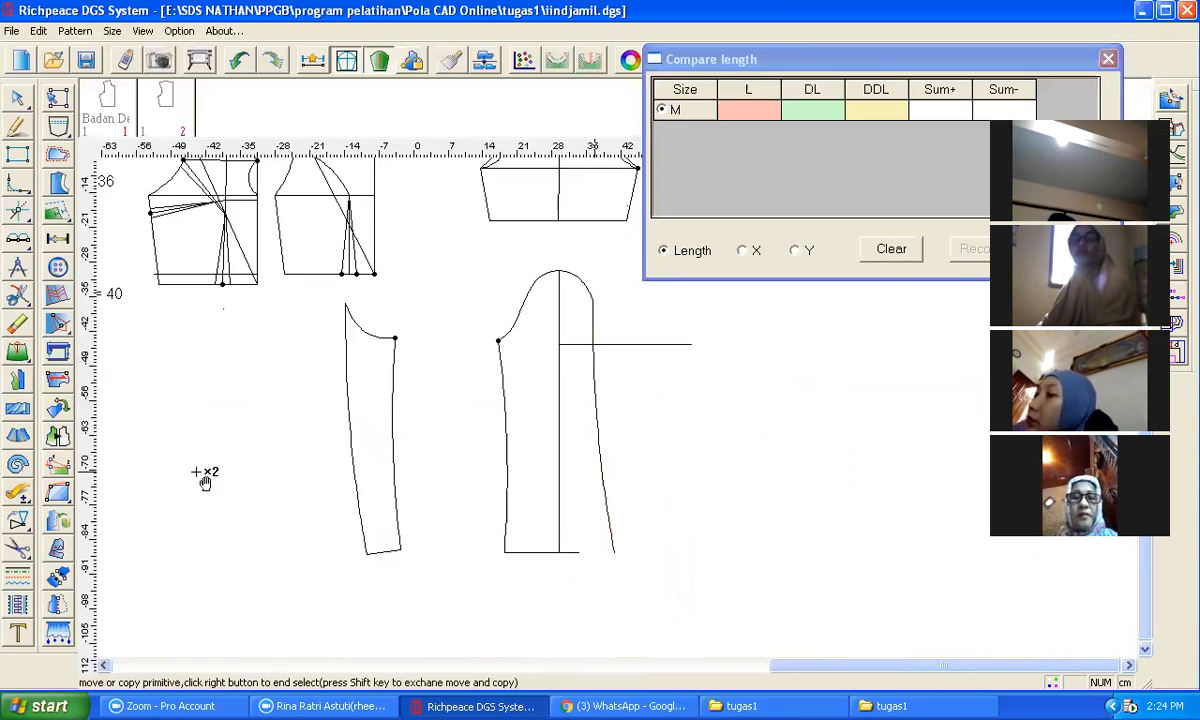
{"action": "left_click", "coordinate": [57, 439]}
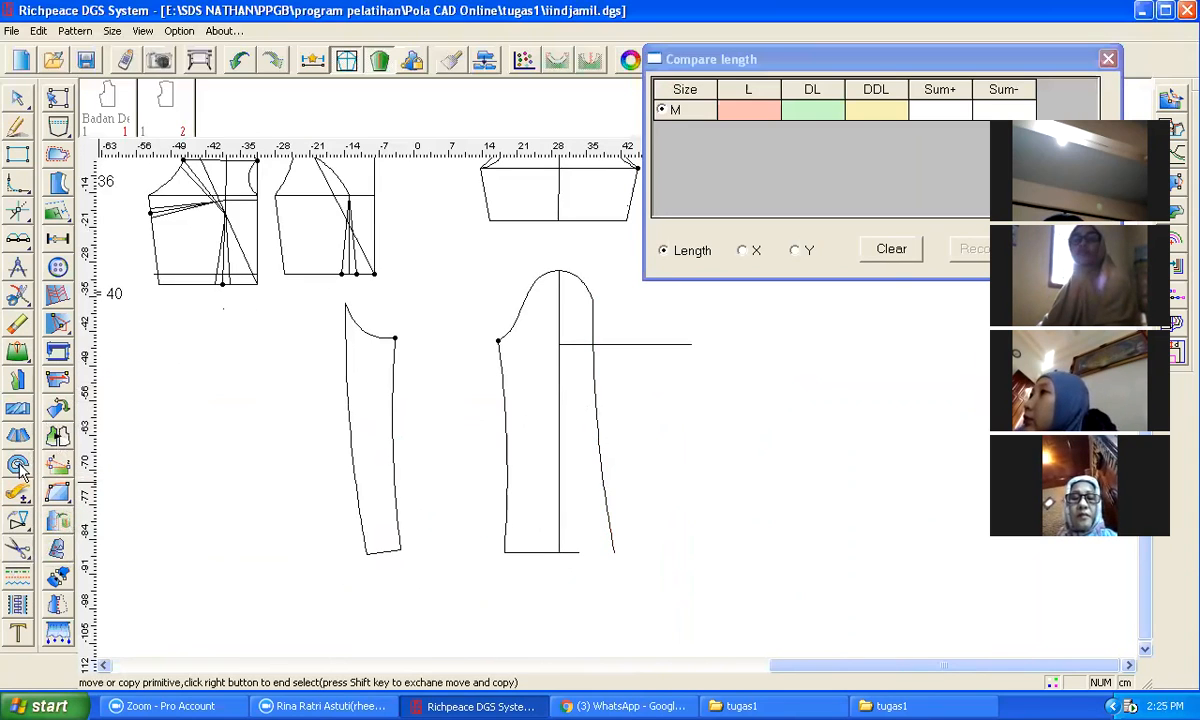
{"action": "left_click", "coordinate": [18, 522]}
{"action": "left_click", "coordinate": [63, 520]}
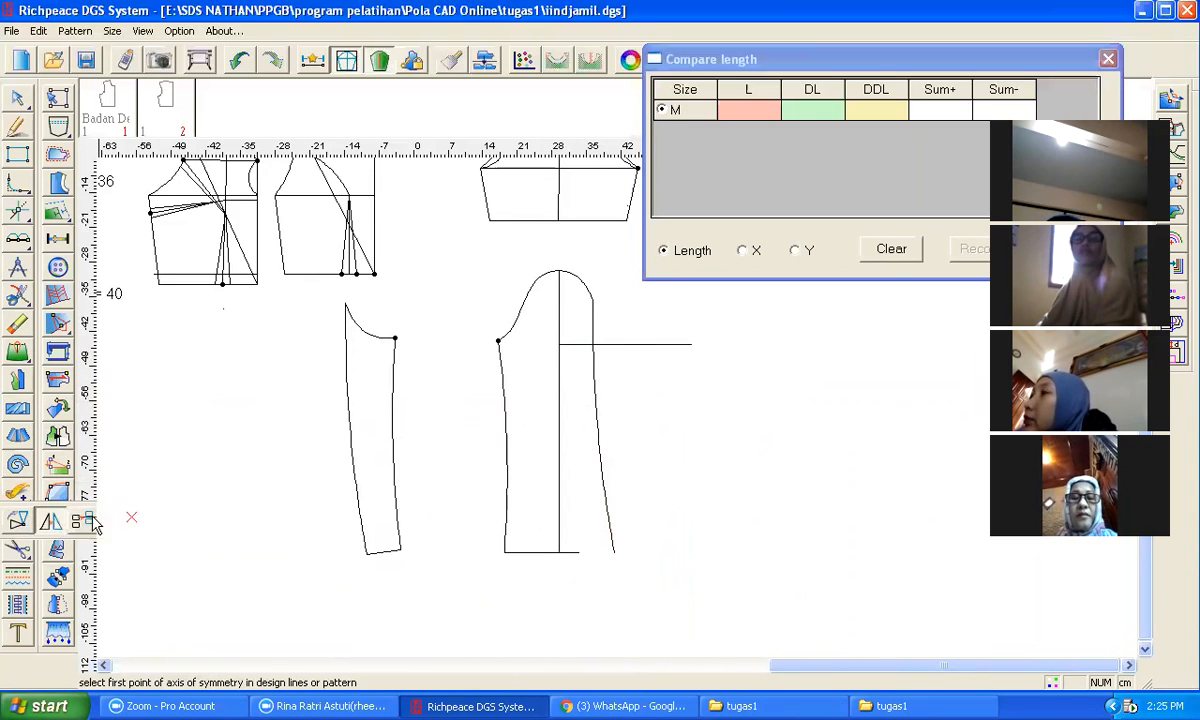
{"action": "left_click", "coordinate": [593, 302]}
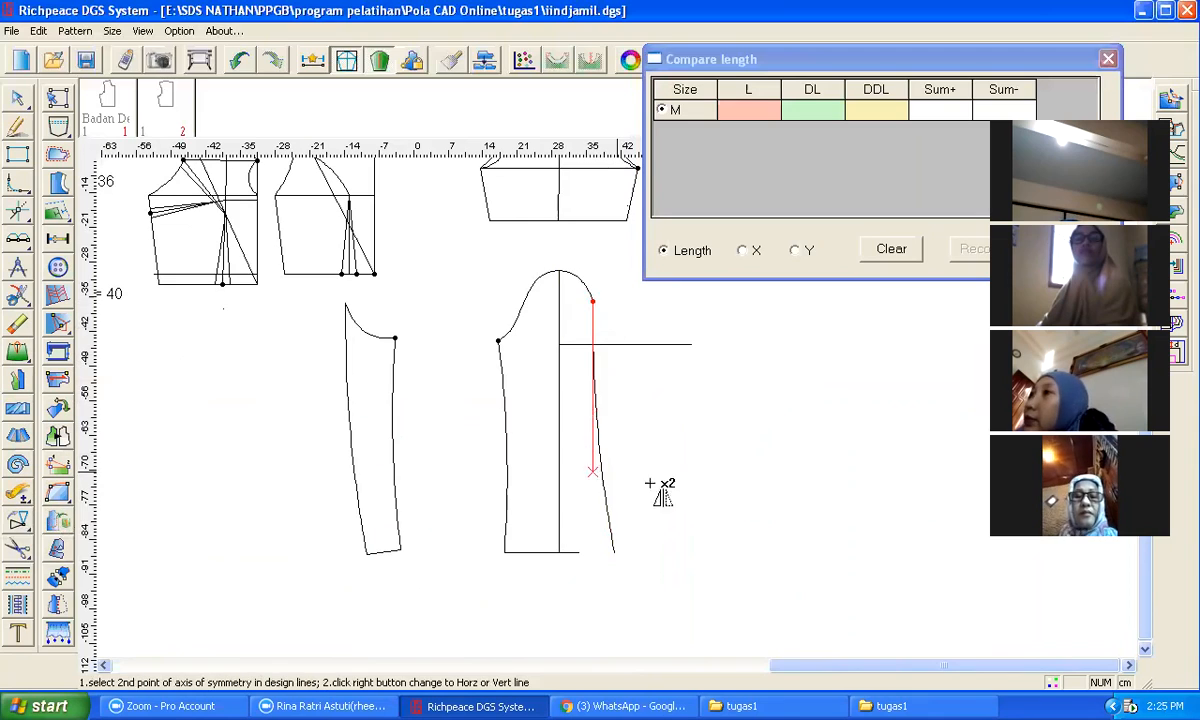
{"action": "left_click", "coordinate": [621, 553]}
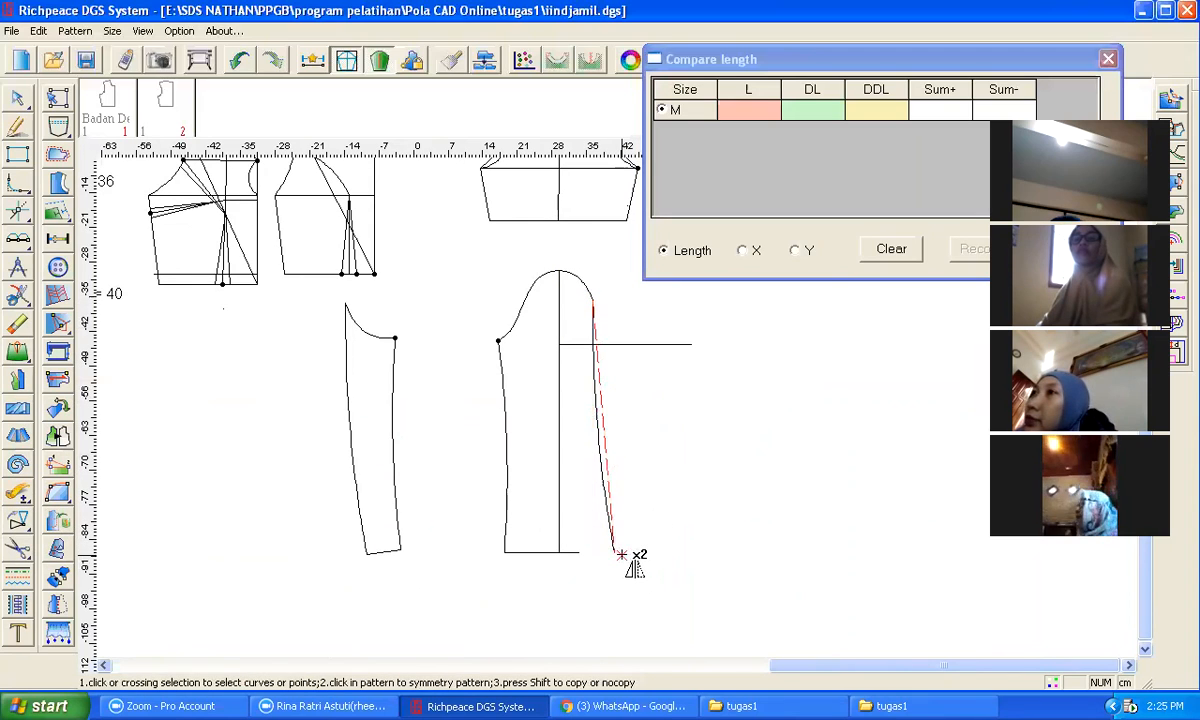
{"action": "left_click", "coordinate": [600, 470]}
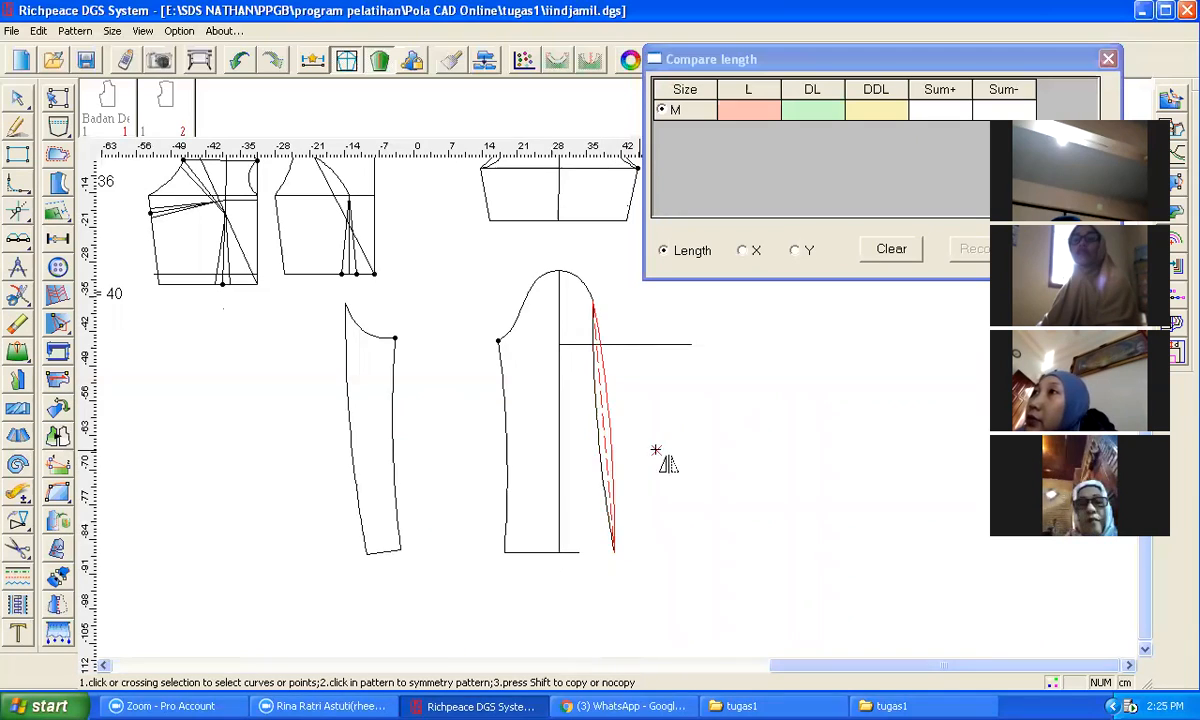
{"action": "right_click", "coordinate": [656, 451]}
Step: Rotate the new back underarm seam about its top point so its lower end meets the sleeve hem line
{"action": "right_click", "coordinate": [14, 517]}
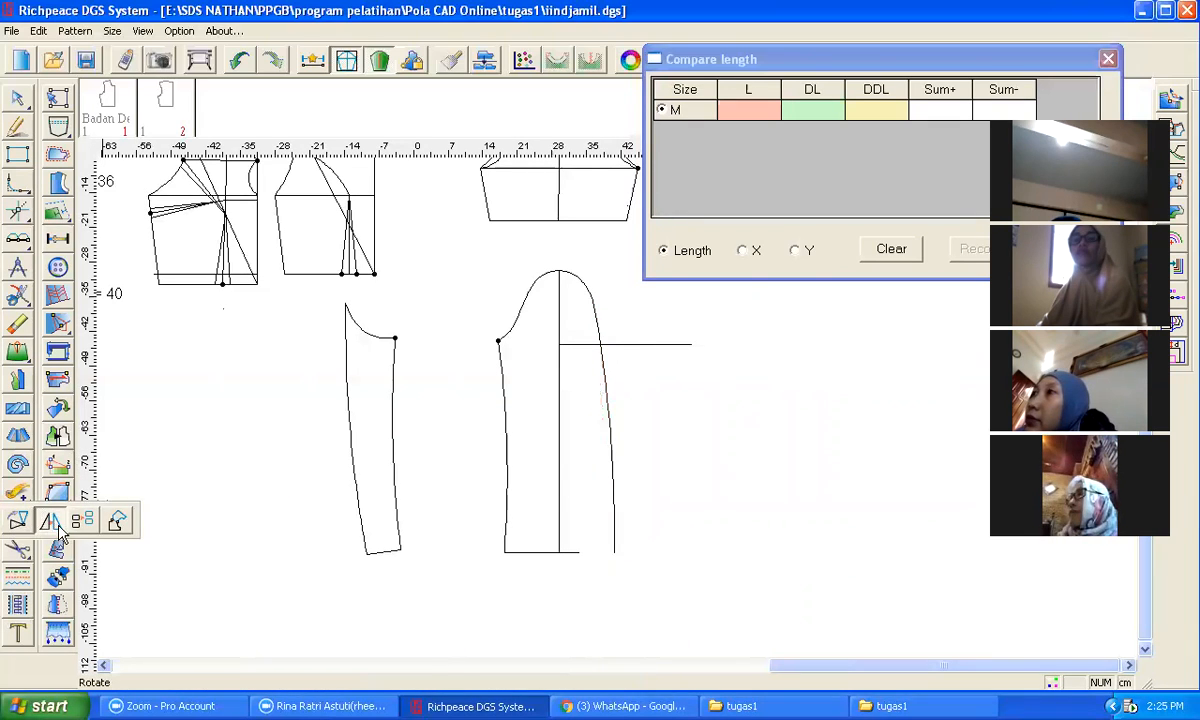
{"action": "left_click", "coordinate": [50, 521]}
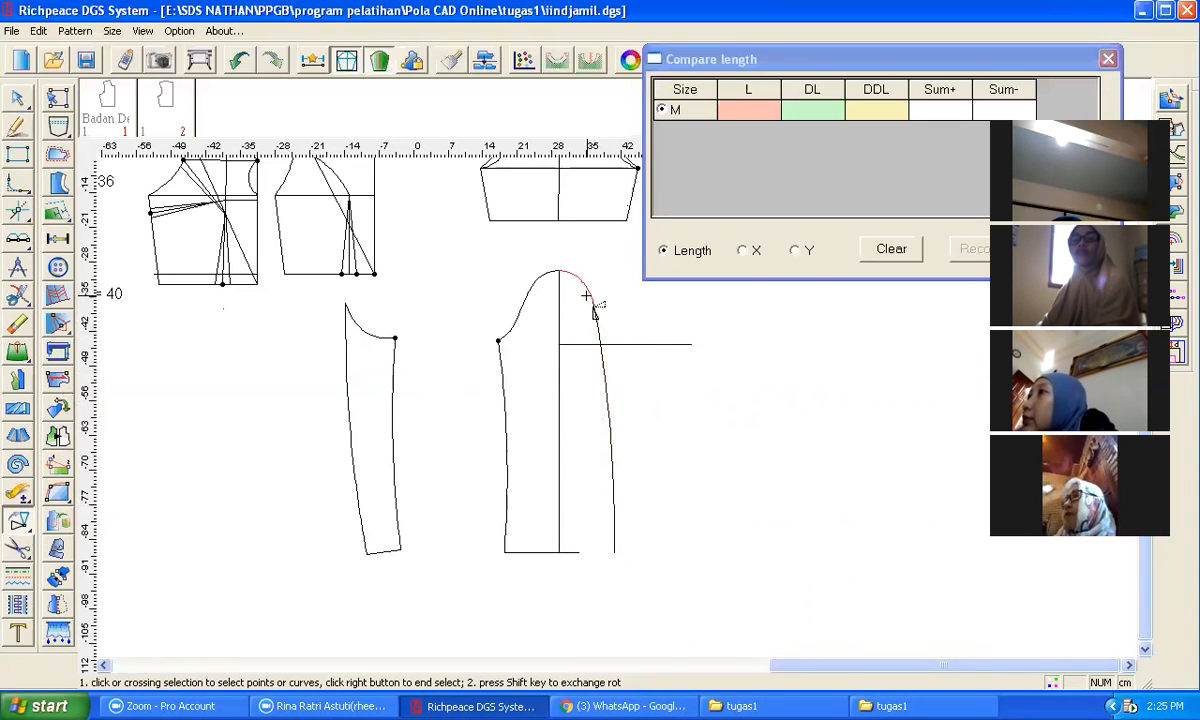
{"action": "right_click", "coordinate": [644, 390]}
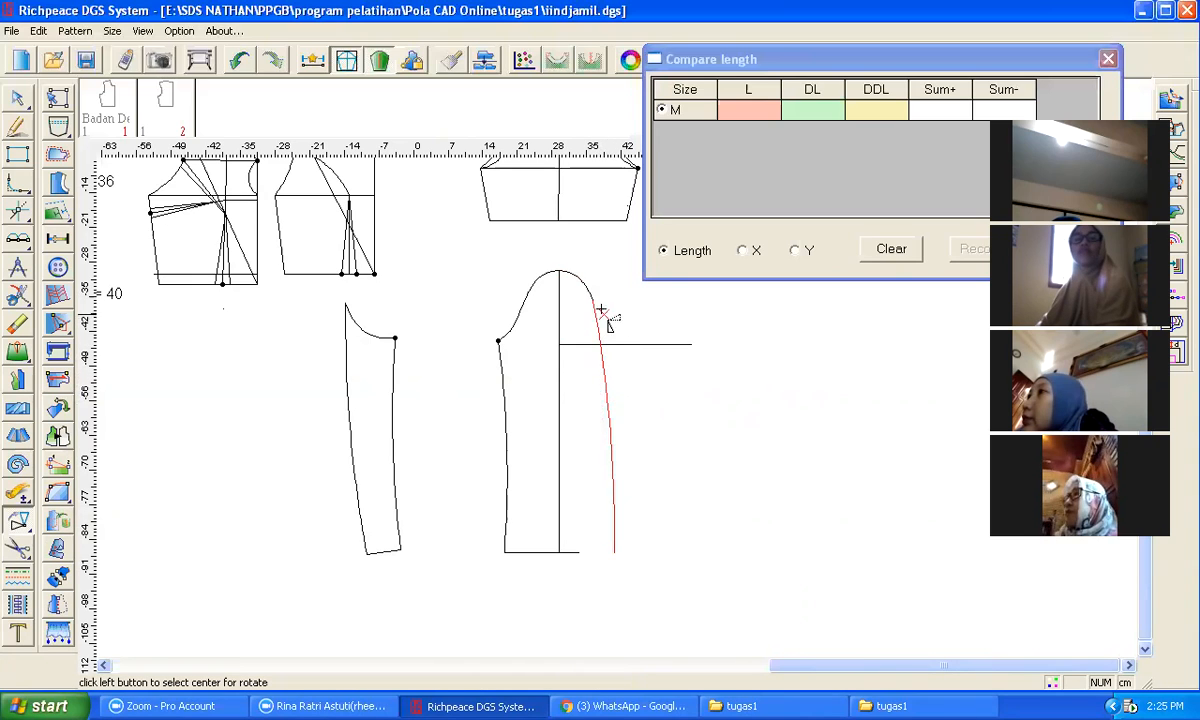
{"action": "left_click", "coordinate": [594, 300]}
{"action": "left_click", "coordinate": [614, 552]}
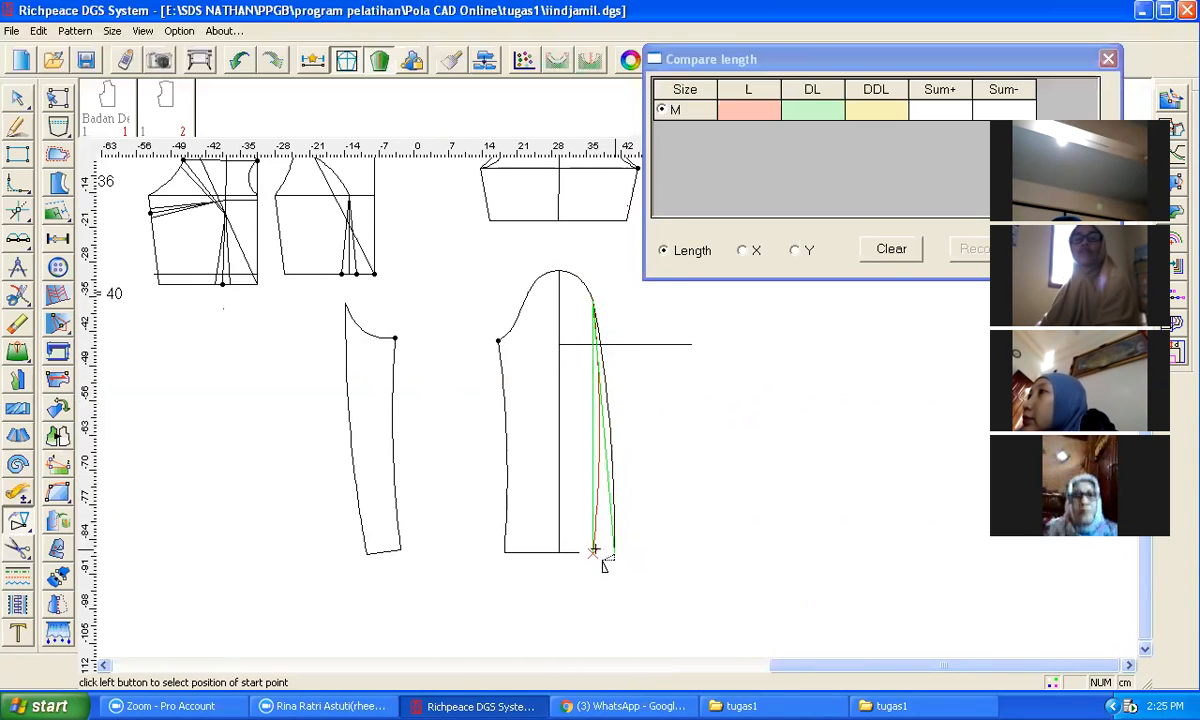
{"action": "left_click", "coordinate": [579, 552]}
{"action": "right_click", "coordinate": [646, 482]}
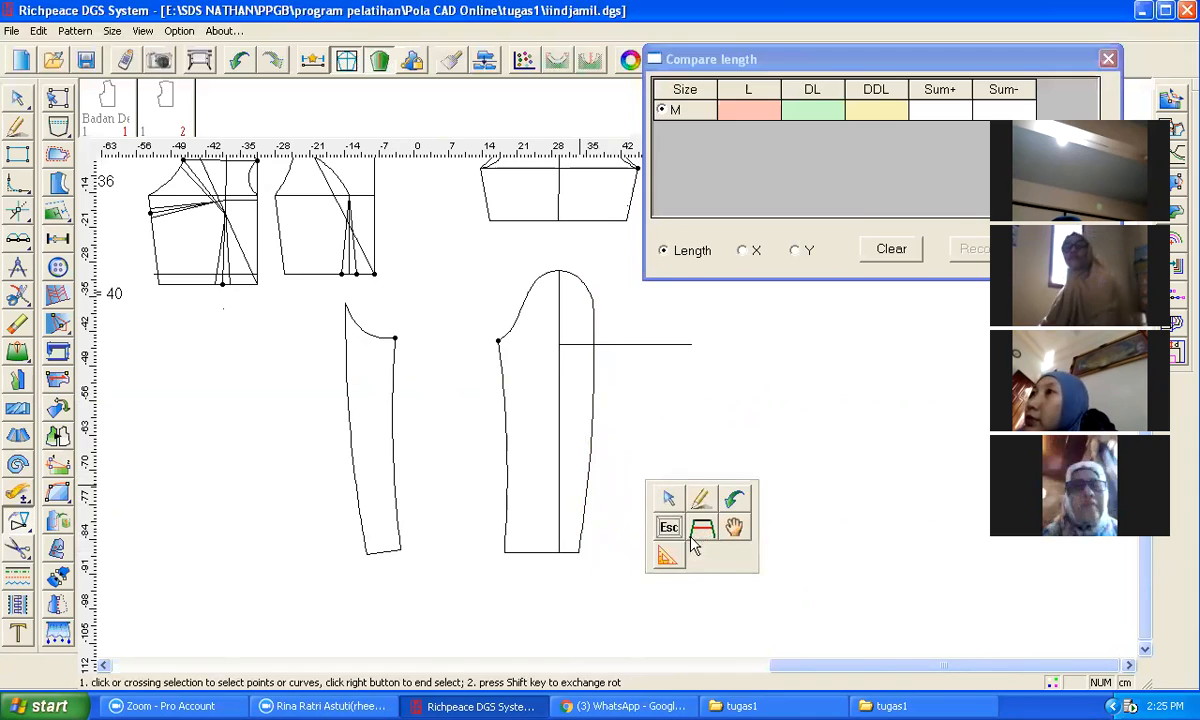
{"action": "left_click", "coordinate": [734, 527]}
Step: Create a pattern piece from the front underarm section by selecting its outline curves
{"action": "scroll", "coordinate": [730, 429], "scroll_direction": "down", "scroll_amount": 1}
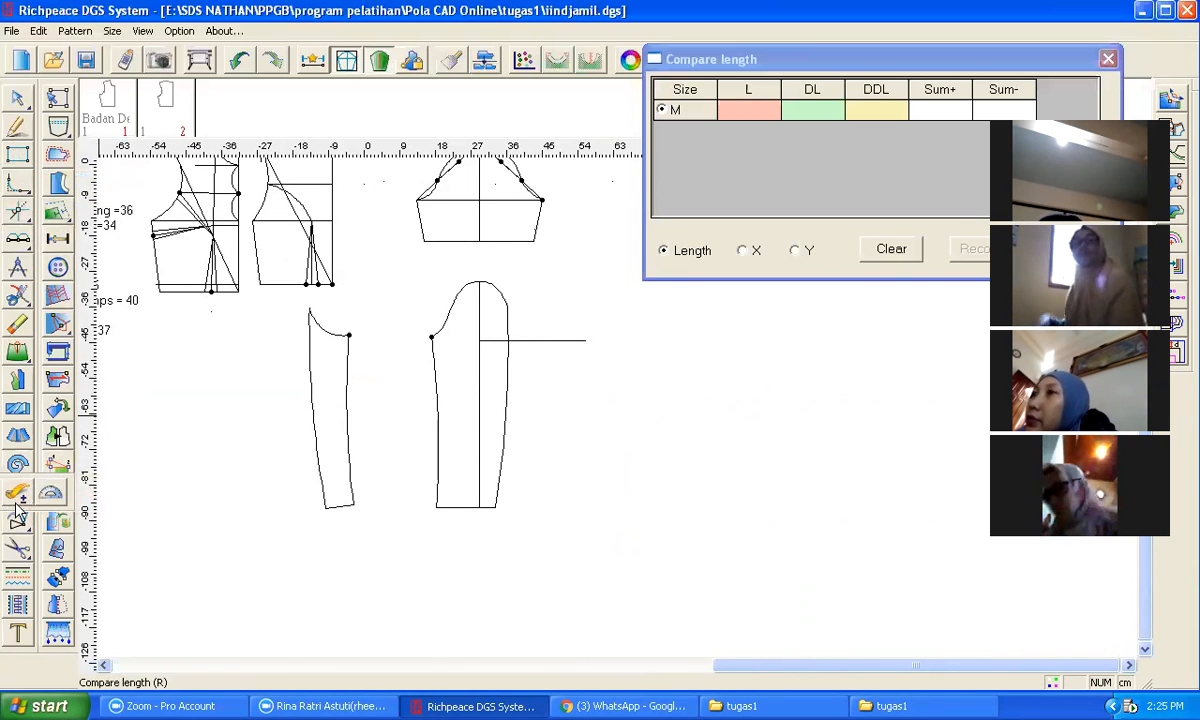
{"action": "mouse_move", "coordinate": [10, 303]}
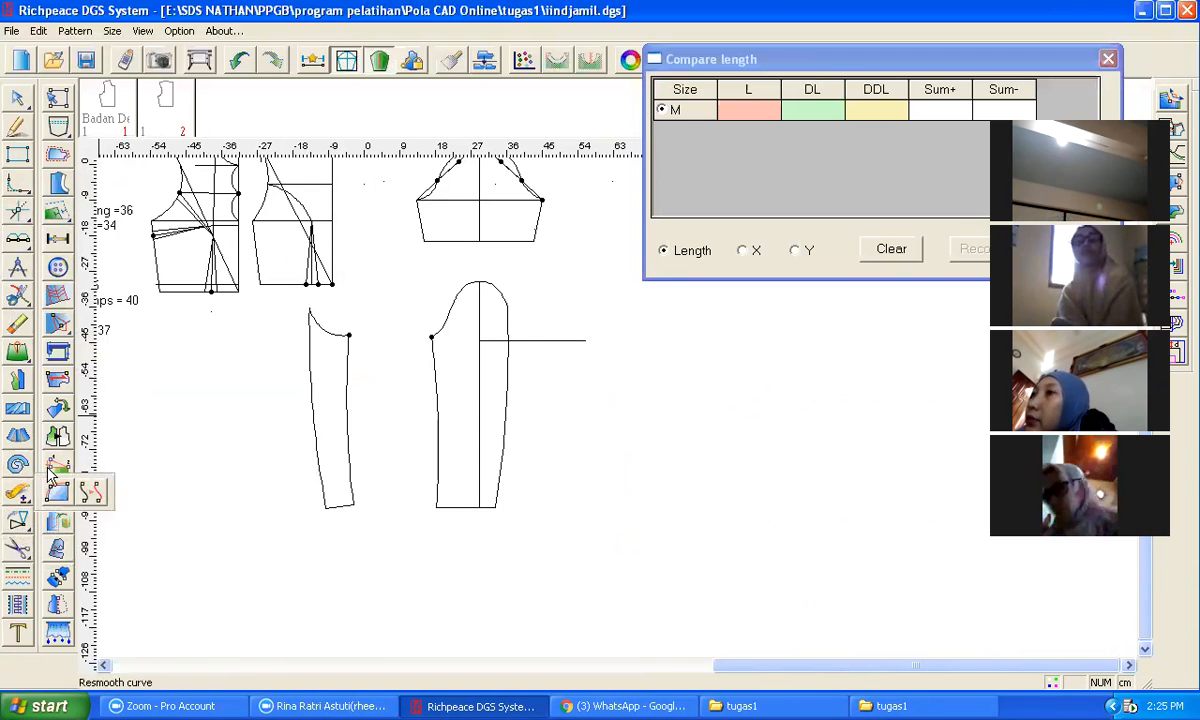
{"action": "mouse_move", "coordinate": [17, 545]}
{"action": "left_click", "coordinate": [64, 545]}
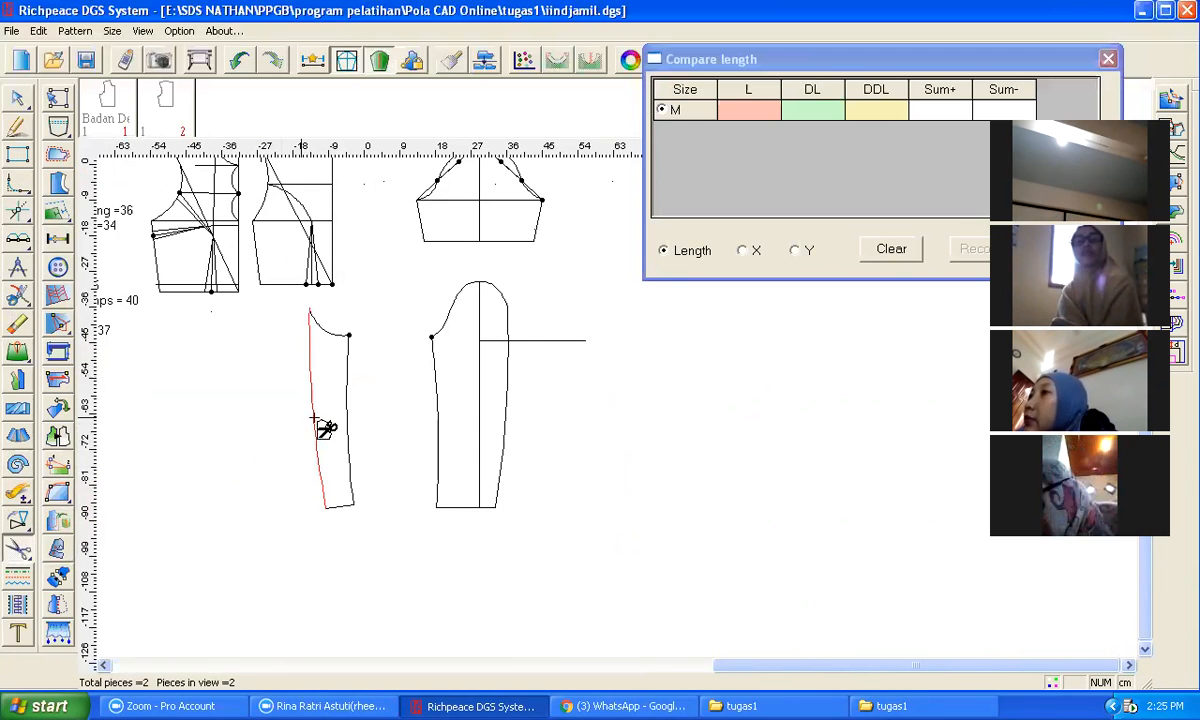
{"action": "left_click", "coordinate": [315, 325]}
{"action": "left_click", "coordinate": [347, 407]}
{"action": "left_click", "coordinate": [349, 506]}
{"action": "right_click", "coordinate": [395, 500]}
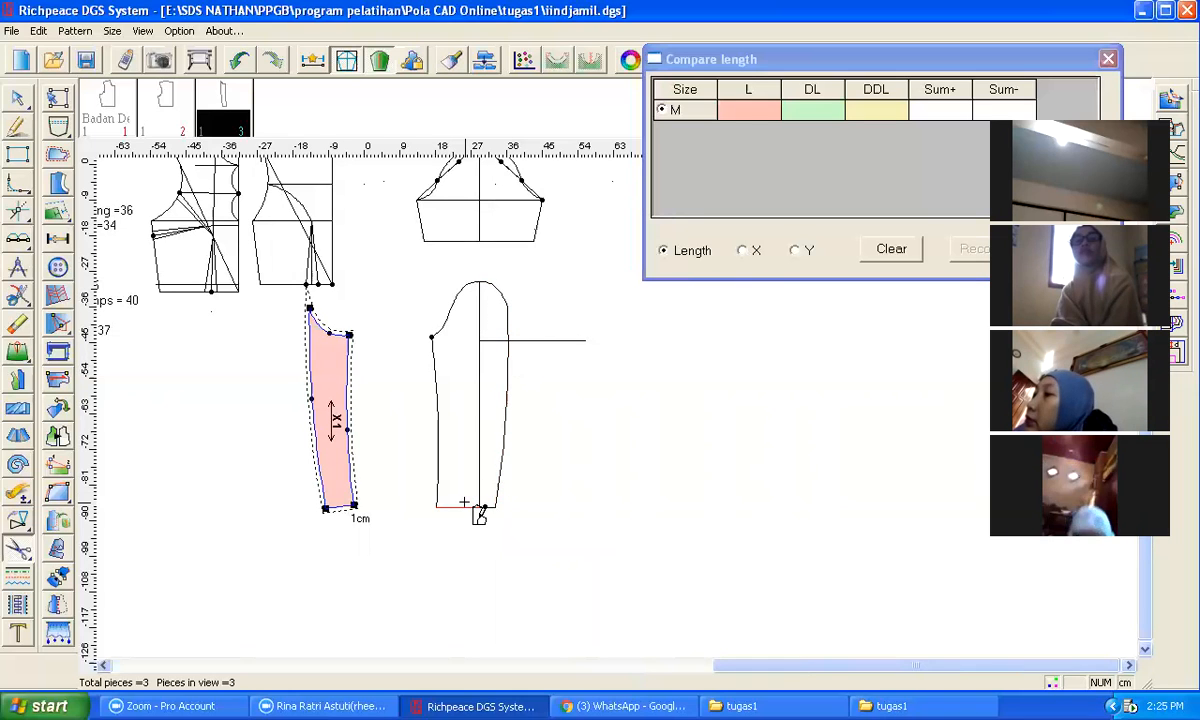
Step: Zoom in and out around the sleeve outline to inspect its corners and seam junctions
{"action": "scroll", "coordinate": [490, 512], "scroll_direction": "up", "scroll_amount": 5}
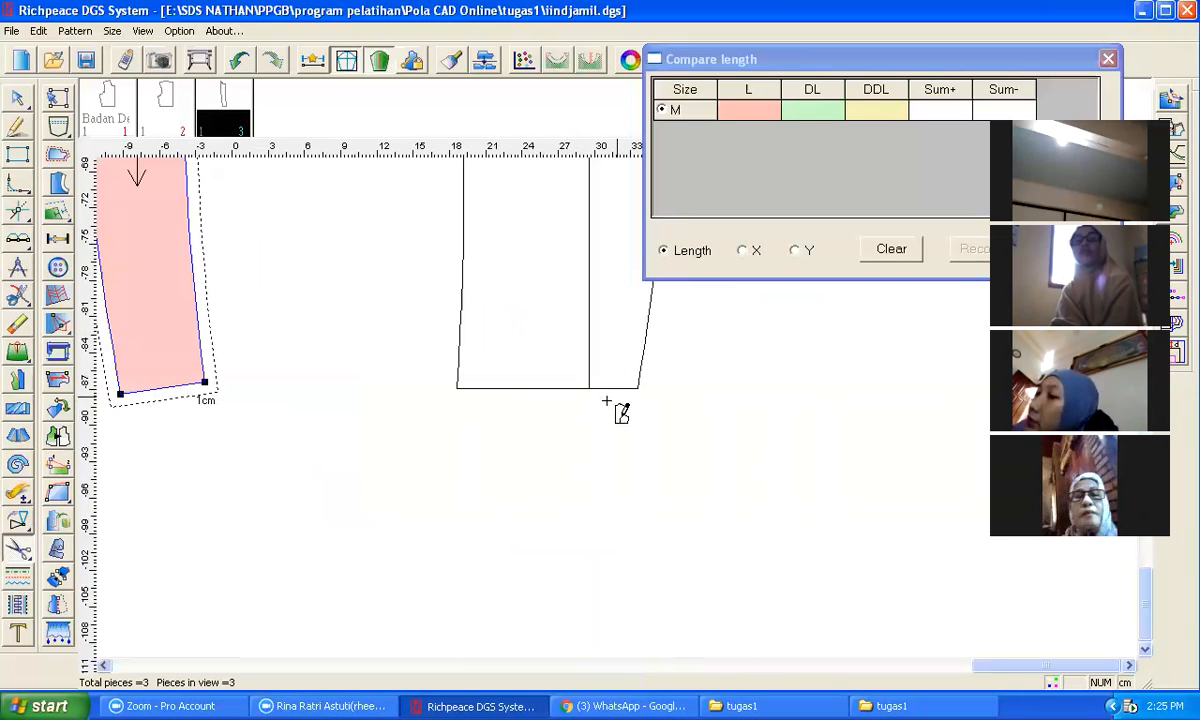
{"action": "scroll", "coordinate": [592, 394], "scroll_direction": "down", "scroll_amount": 3}
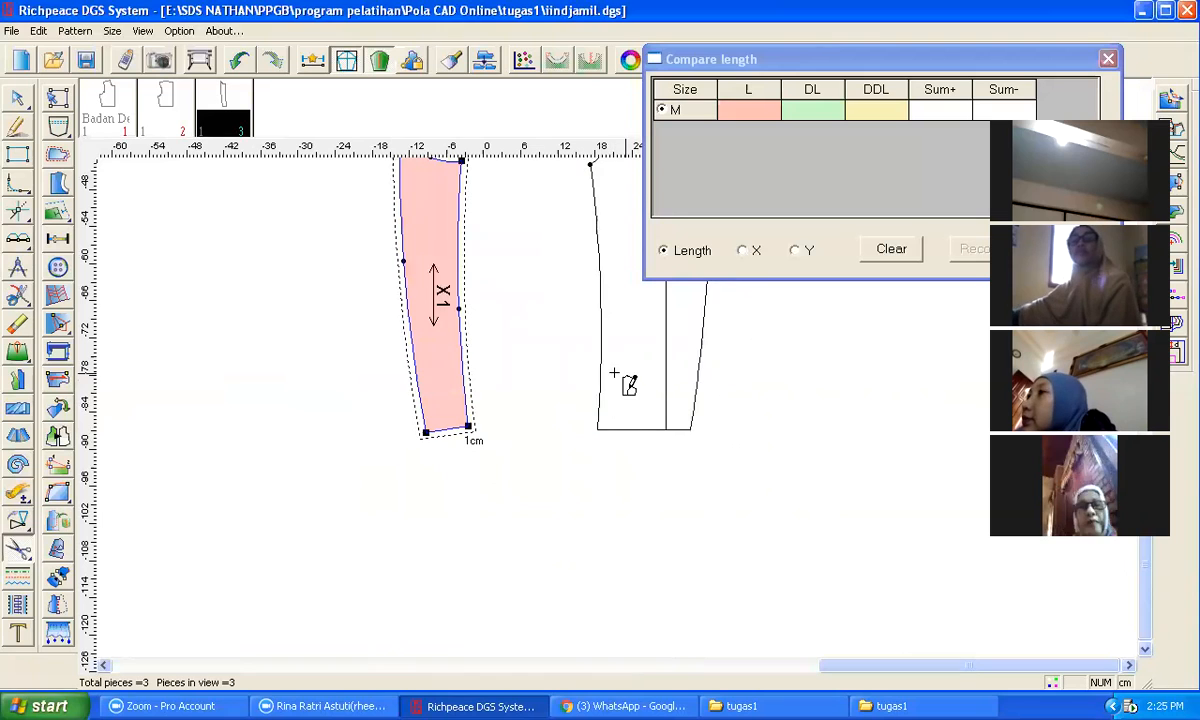
{"action": "scroll", "coordinate": [600, 385], "scroll_direction": "up", "scroll_amount": 5}
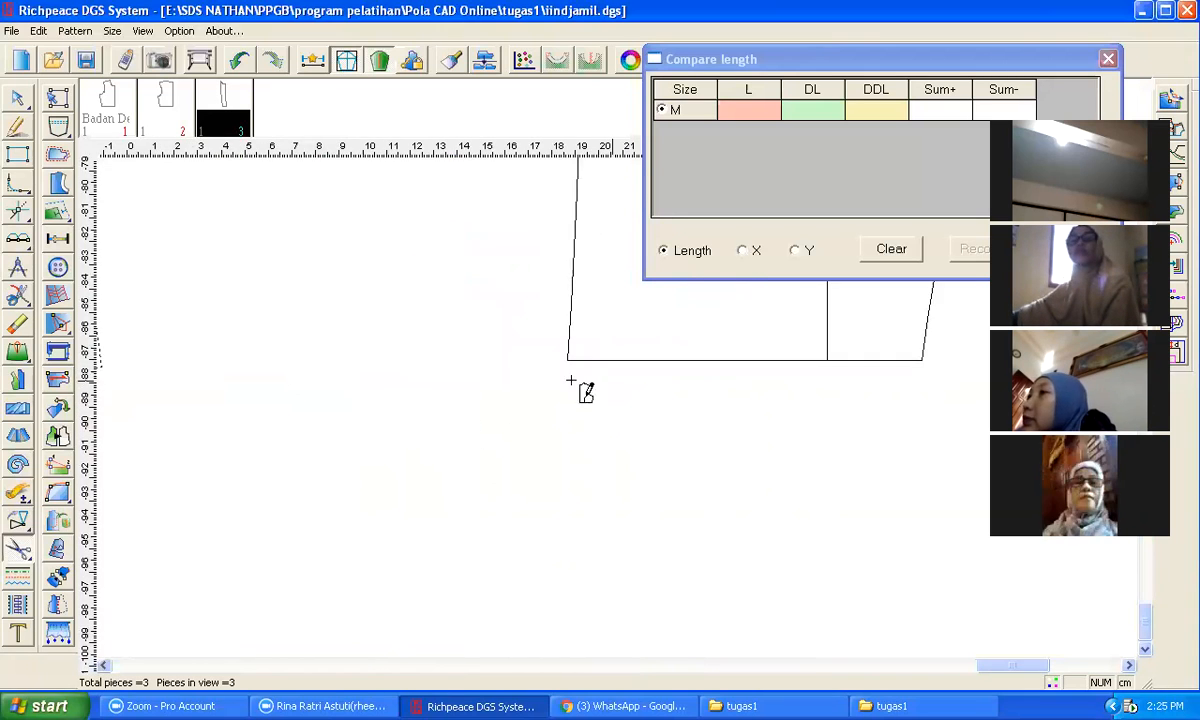
{"action": "scroll", "coordinate": [571, 381], "scroll_direction": "up", "scroll_amount": 4}
{"action": "scroll", "coordinate": [606, 335], "scroll_direction": "down", "scroll_amount": 9}
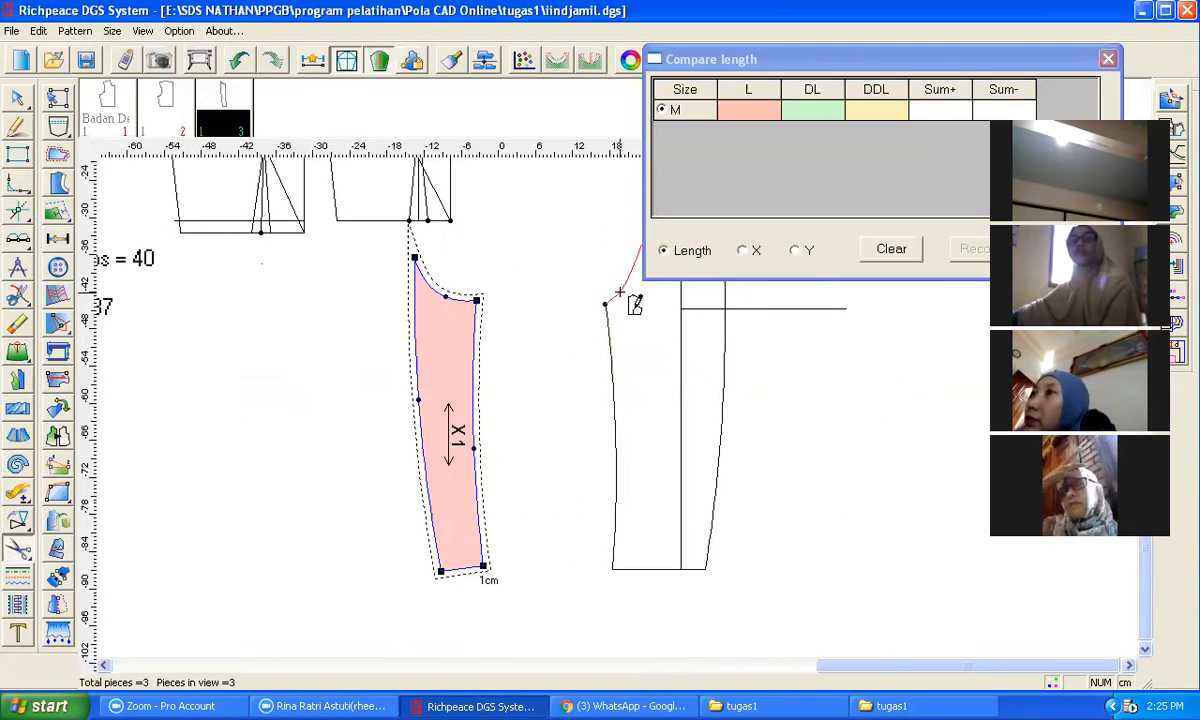
{"action": "scroll", "coordinate": [630, 360], "scroll_direction": "down", "scroll_amount": 2}
{"action": "scroll", "coordinate": [624, 418], "scroll_direction": "up", "scroll_amount": 3}
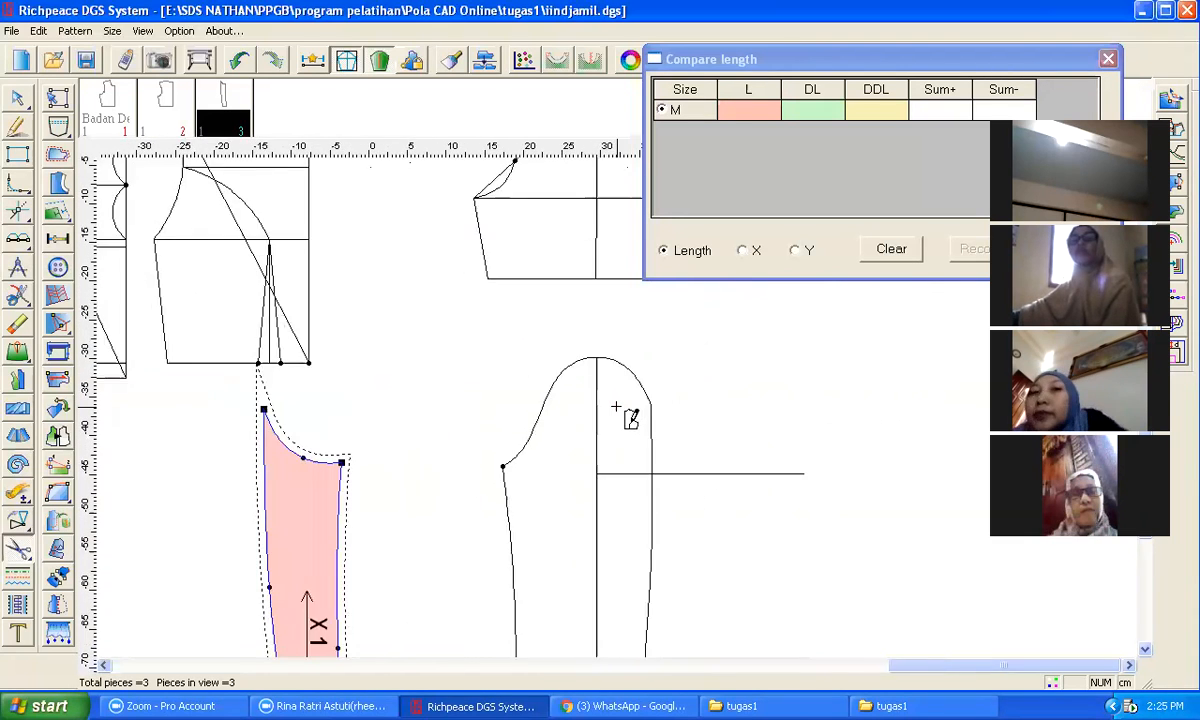
{"action": "scroll", "coordinate": [616, 406], "scroll_direction": "up", "scroll_amount": 1}
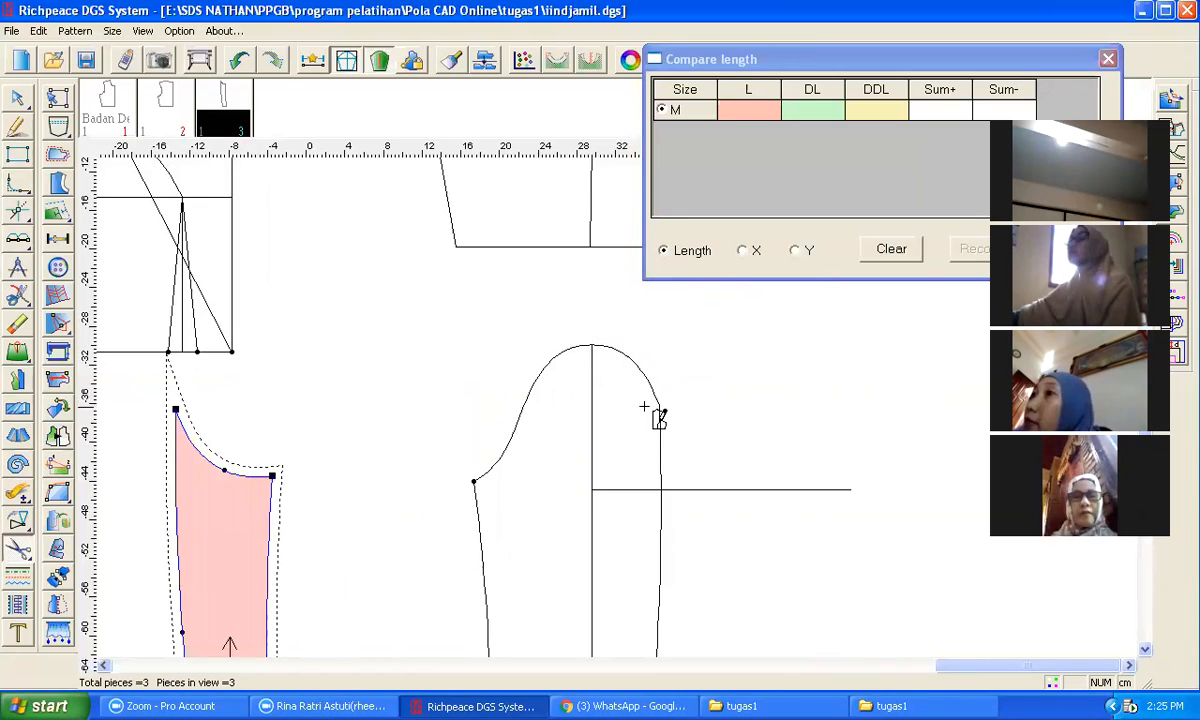
{"action": "scroll", "coordinate": [632, 415], "scroll_direction": "down", "scroll_amount": 1}
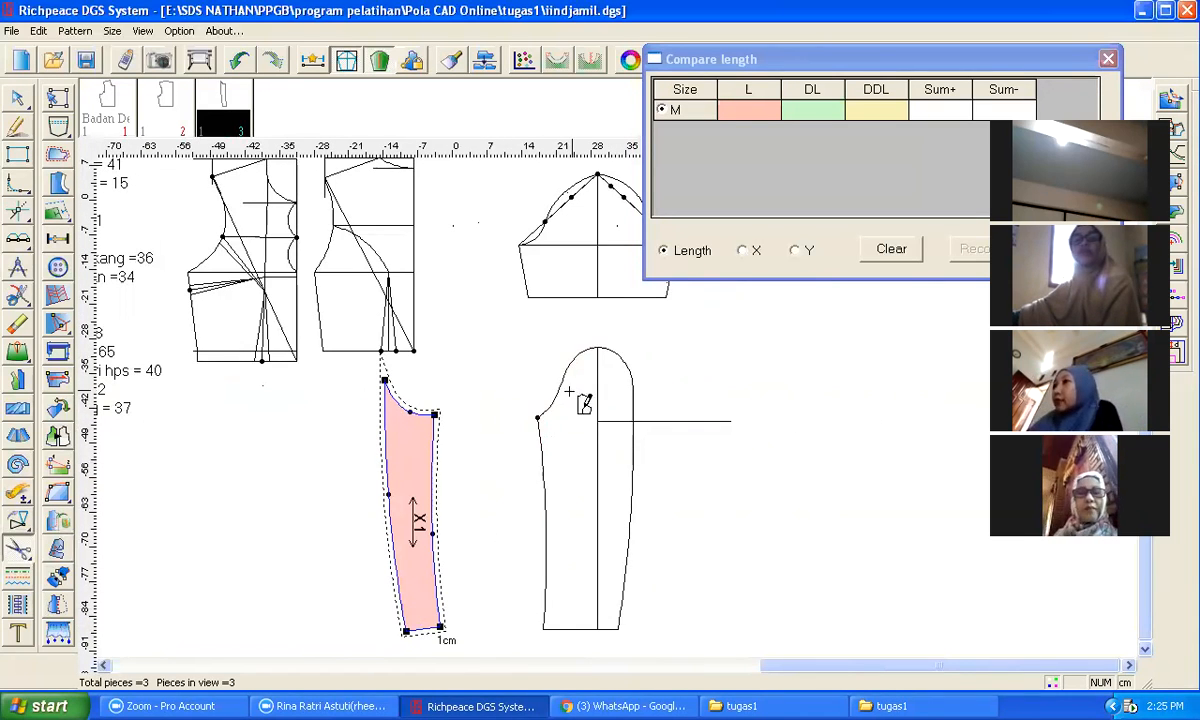
{"action": "scroll", "coordinate": [584, 402], "scroll_direction": "up", "scroll_amount": 4}
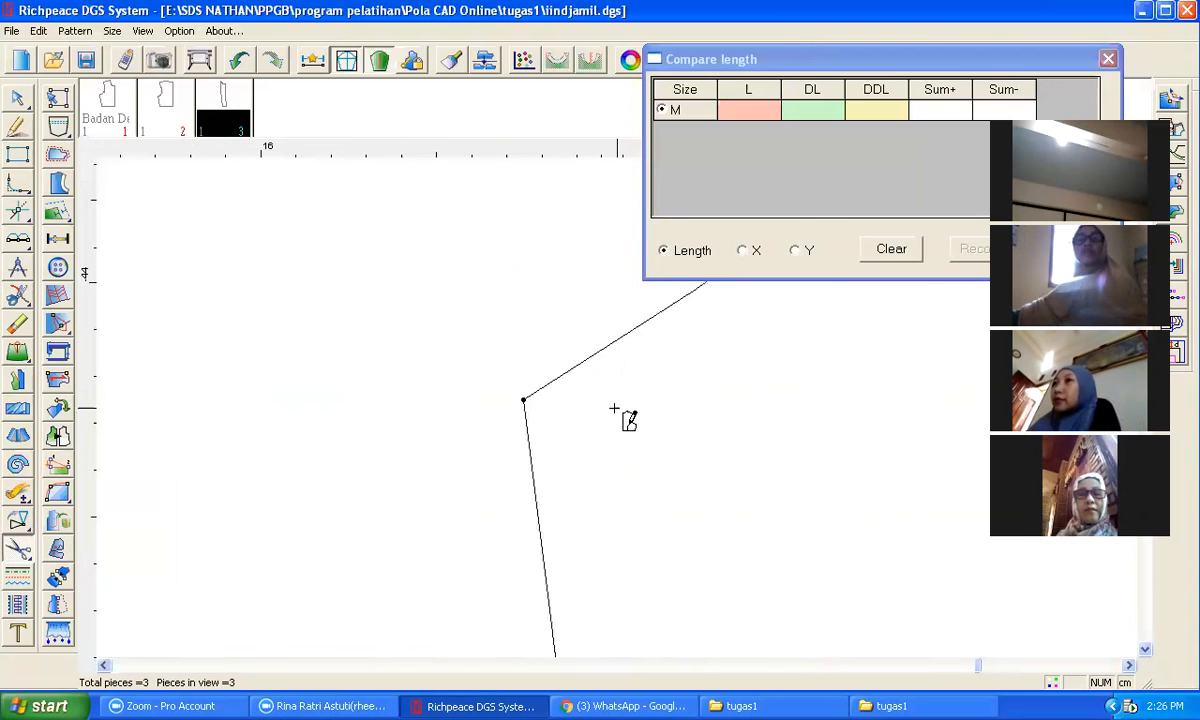
{"action": "scroll", "coordinate": [626, 418], "scroll_direction": "down", "scroll_amount": 4}
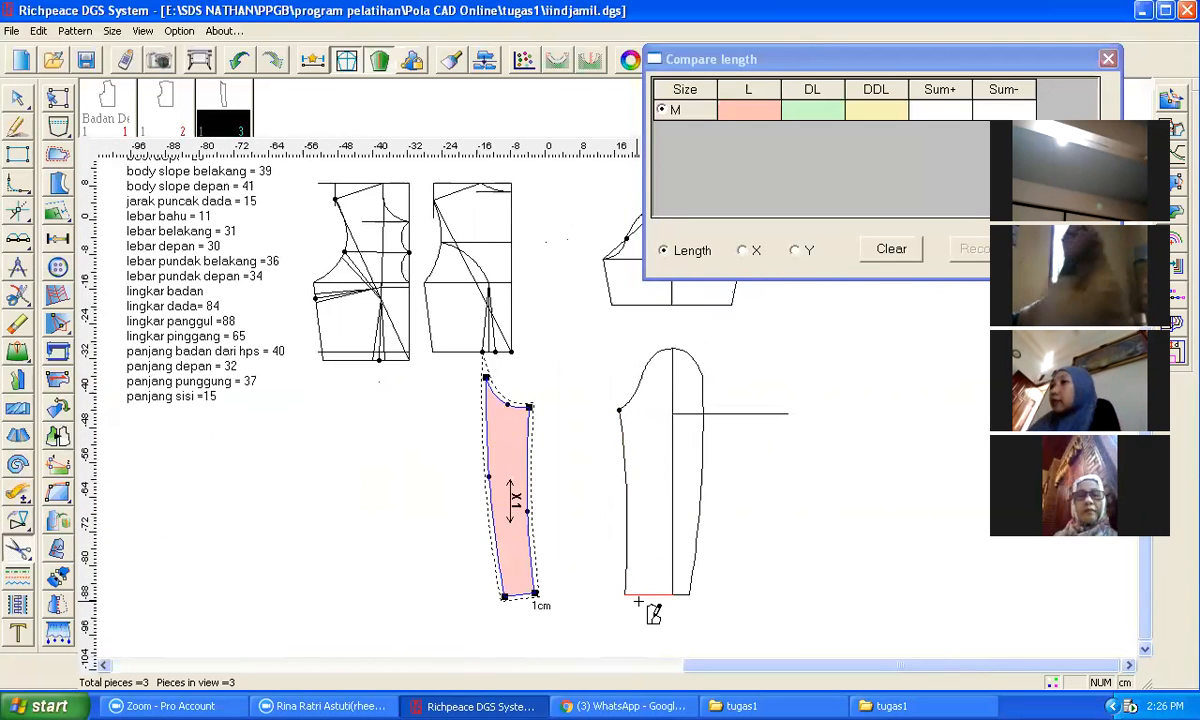
{"action": "scroll", "coordinate": [638, 600], "scroll_direction": "up", "scroll_amount": 5}
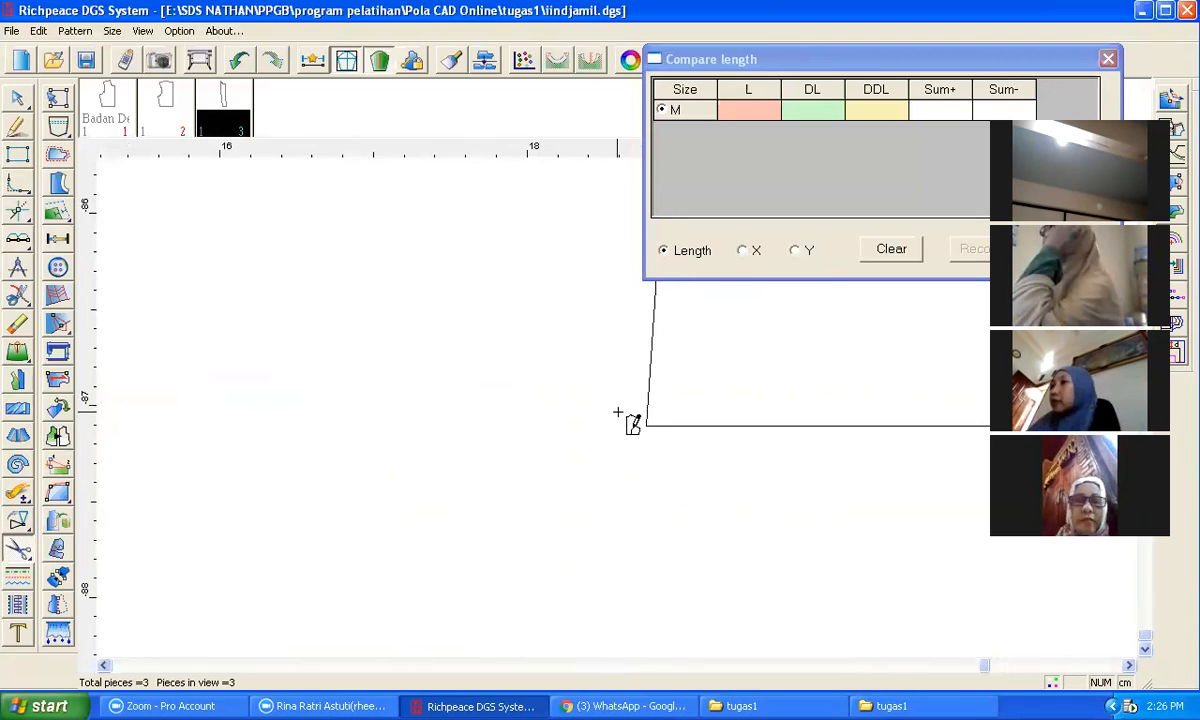
{"action": "scroll", "coordinate": [632, 421], "scroll_direction": "down", "scroll_amount": 4}
{"action": "scroll", "coordinate": [634, 412], "scroll_direction": "up", "scroll_amount": 2}
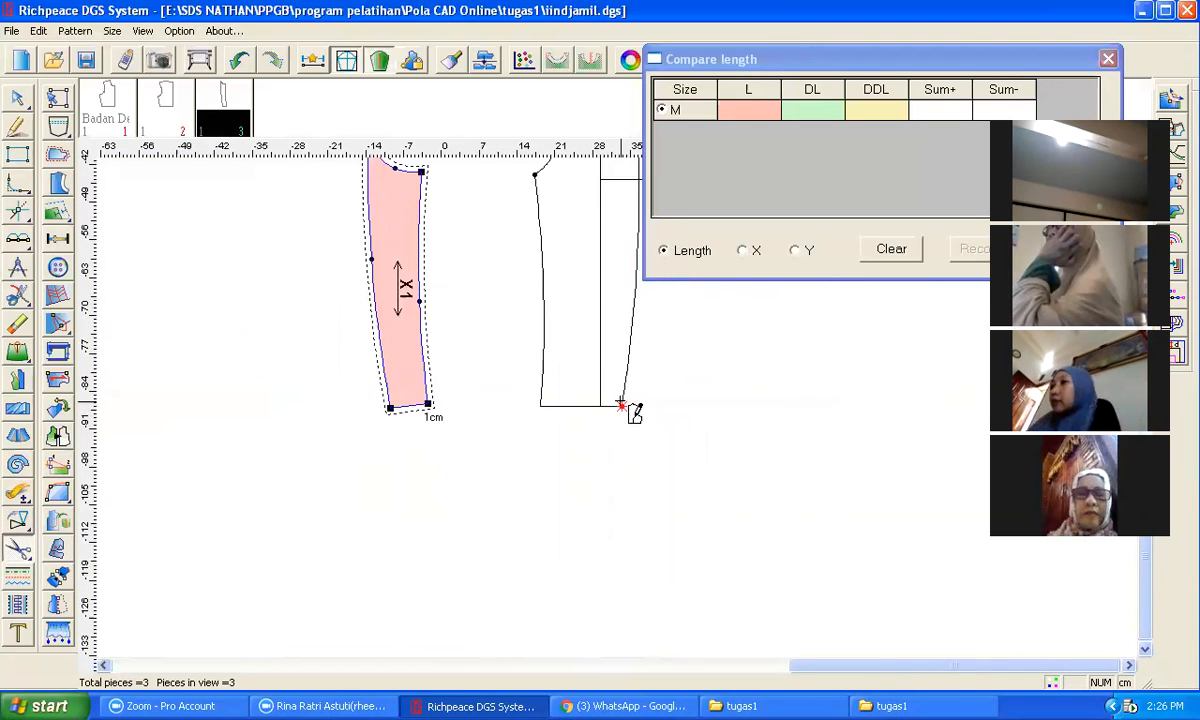
{"action": "scroll", "coordinate": [634, 410], "scroll_direction": "down", "scroll_amount": 3}
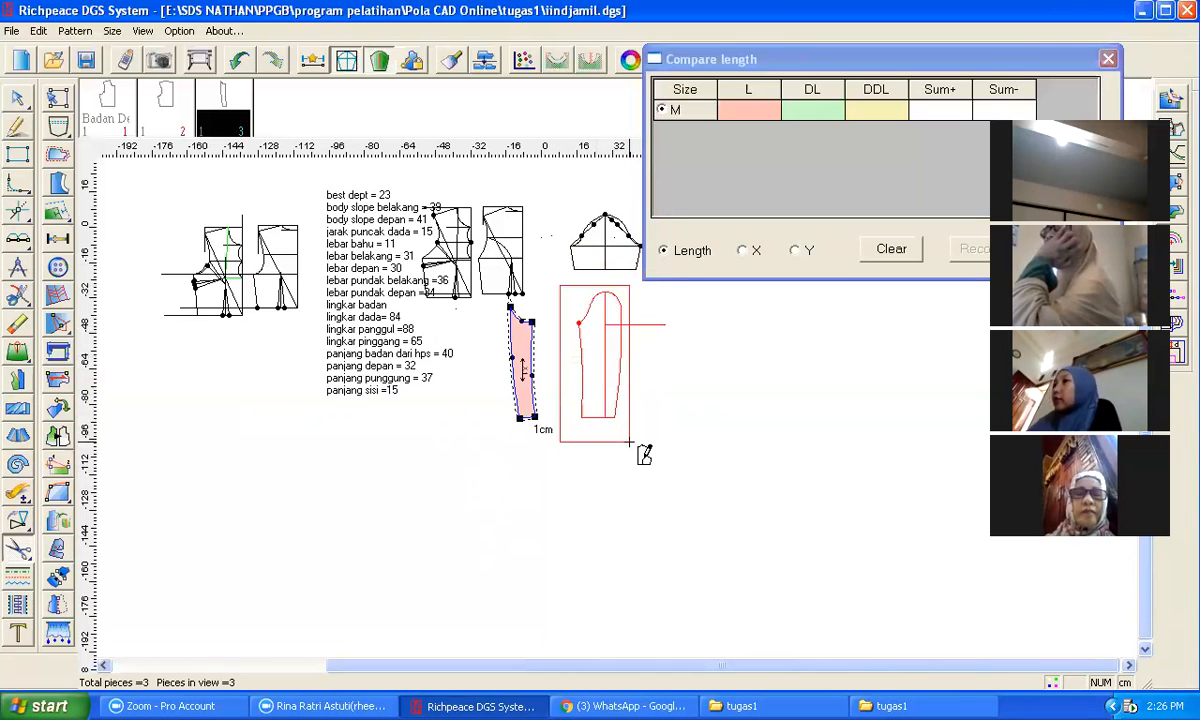
{"action": "scroll", "coordinate": [588, 352], "scroll_direction": "up", "scroll_amount": 4}
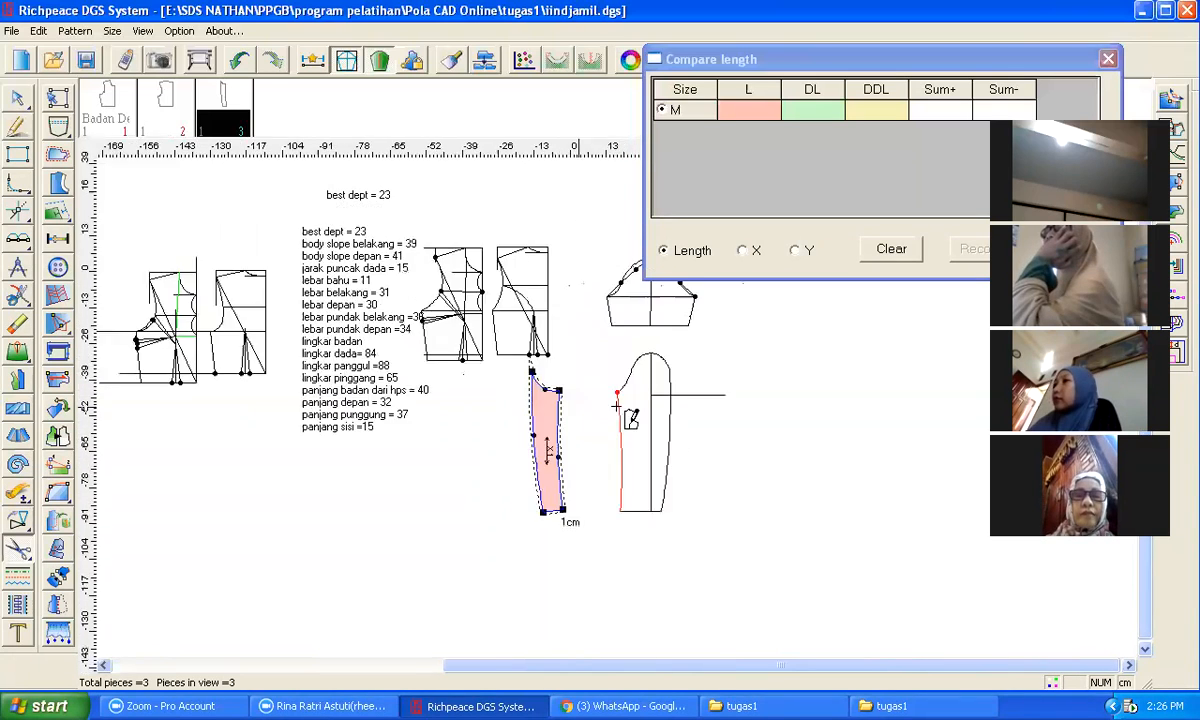
{"action": "scroll", "coordinate": [606, 412], "scroll_direction": "up", "scroll_amount": 2}
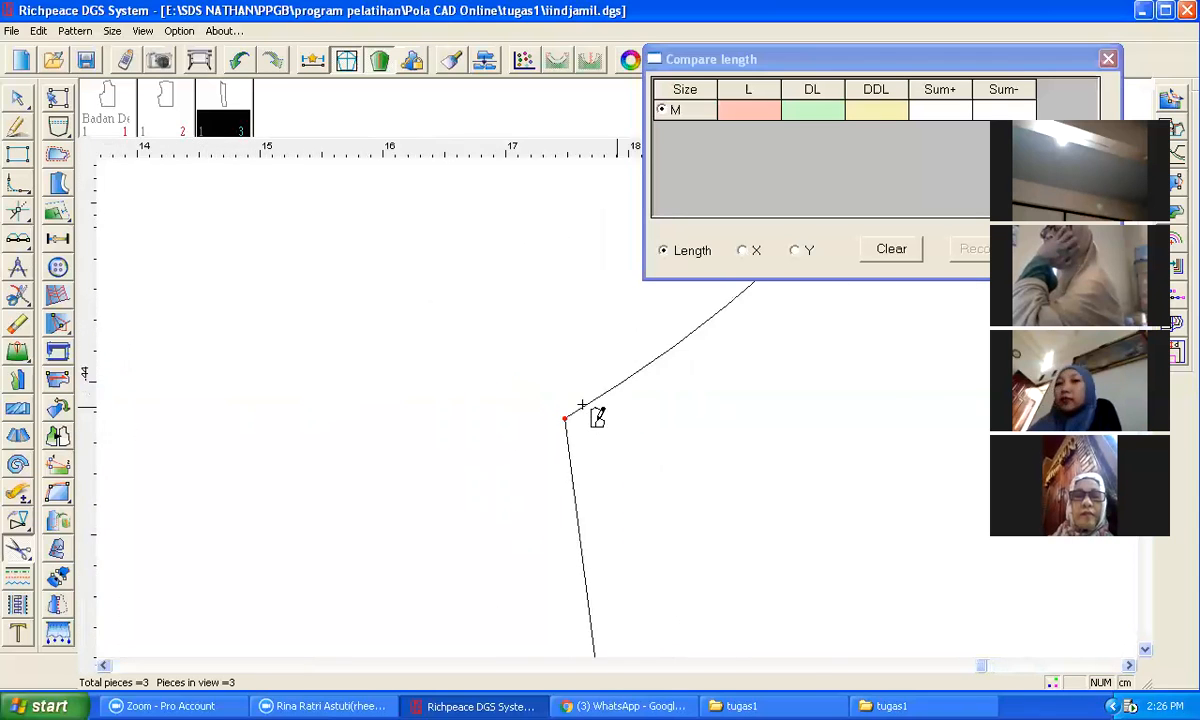
{"action": "scroll", "coordinate": [605, 430], "scroll_direction": "down", "scroll_amount": 5}
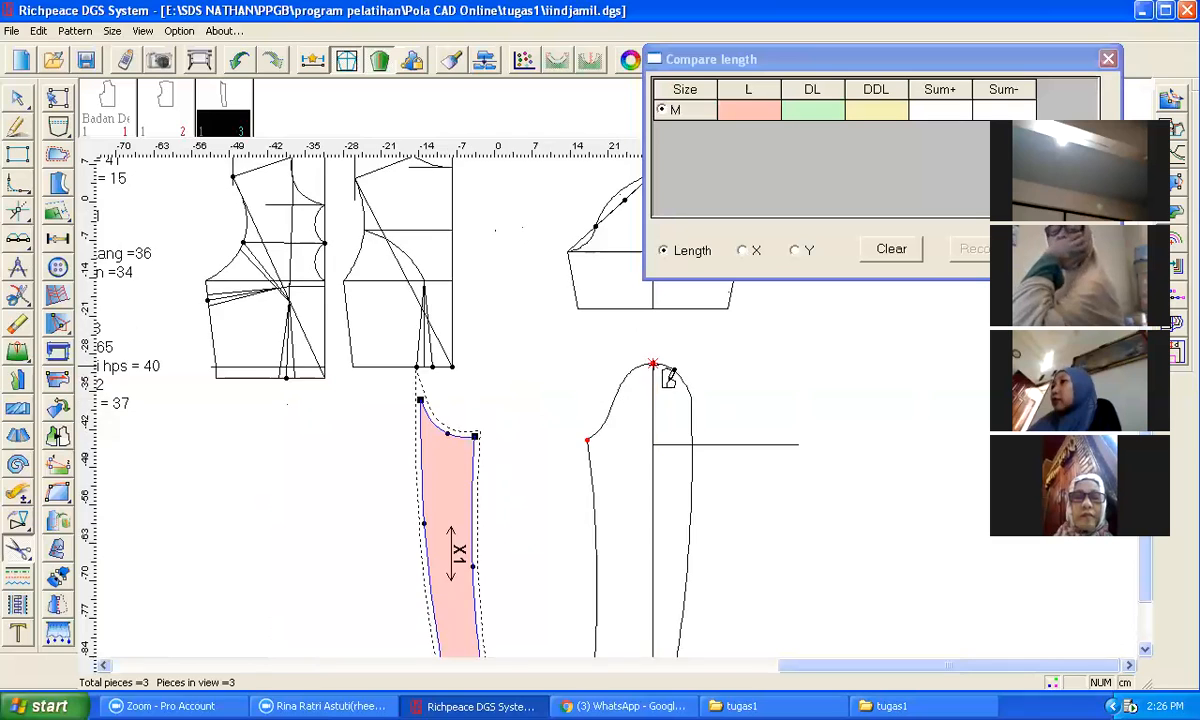
{"action": "scroll", "coordinate": [618, 400], "scroll_direction": "up", "scroll_amount": 4}
{"action": "scroll", "coordinate": [618, 400], "scroll_direction": "down", "scroll_amount": 5}
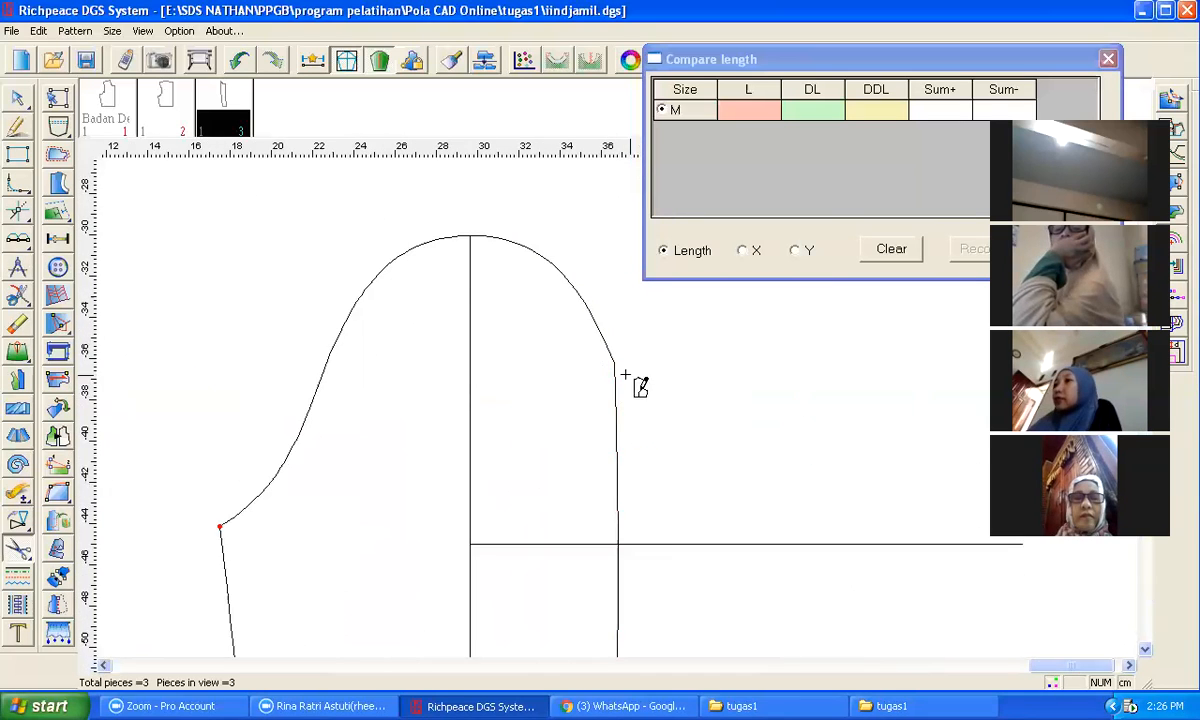
{"action": "scroll", "coordinate": [625, 376], "scroll_direction": "up", "scroll_amount": 5}
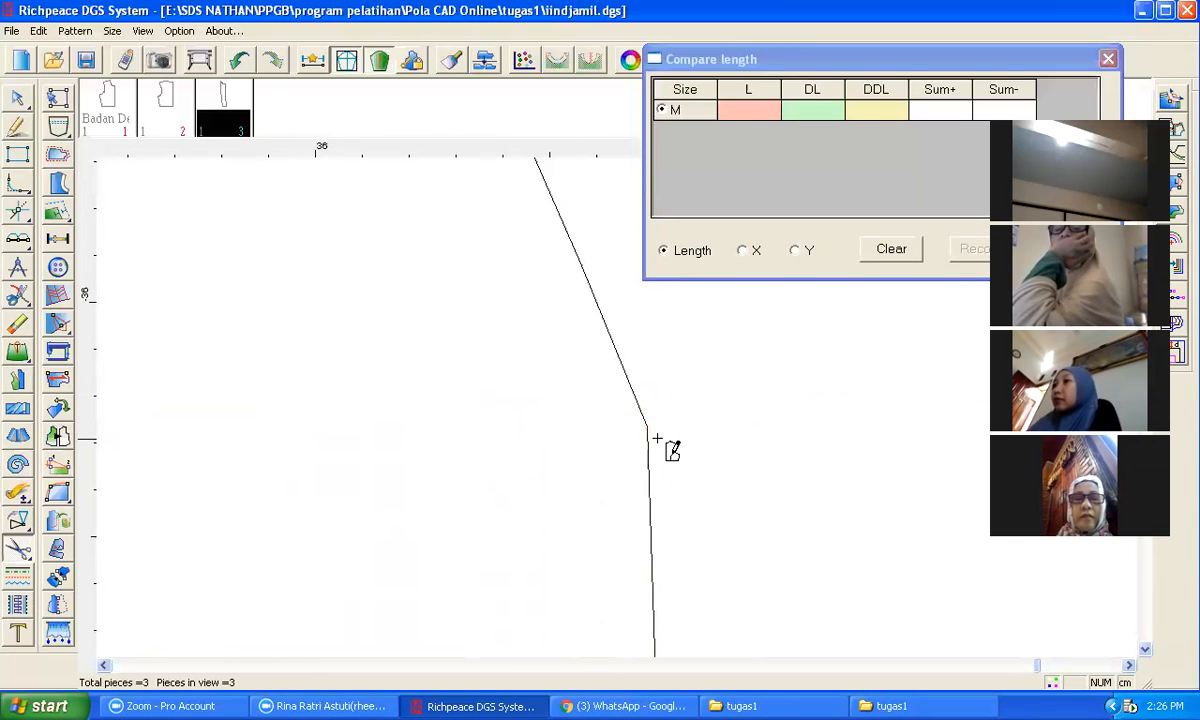
{"action": "scroll", "coordinate": [624, 428], "scroll_direction": "down", "scroll_amount": 4}
{"action": "scroll", "coordinate": [637, 440], "scroll_direction": "down", "scroll_amount": 2}
{"action": "scroll", "coordinate": [628, 418], "scroll_direction": "up", "scroll_amount": 5}
{"action": "scroll", "coordinate": [621, 273], "scroll_direction": "down", "scroll_amount": 2}
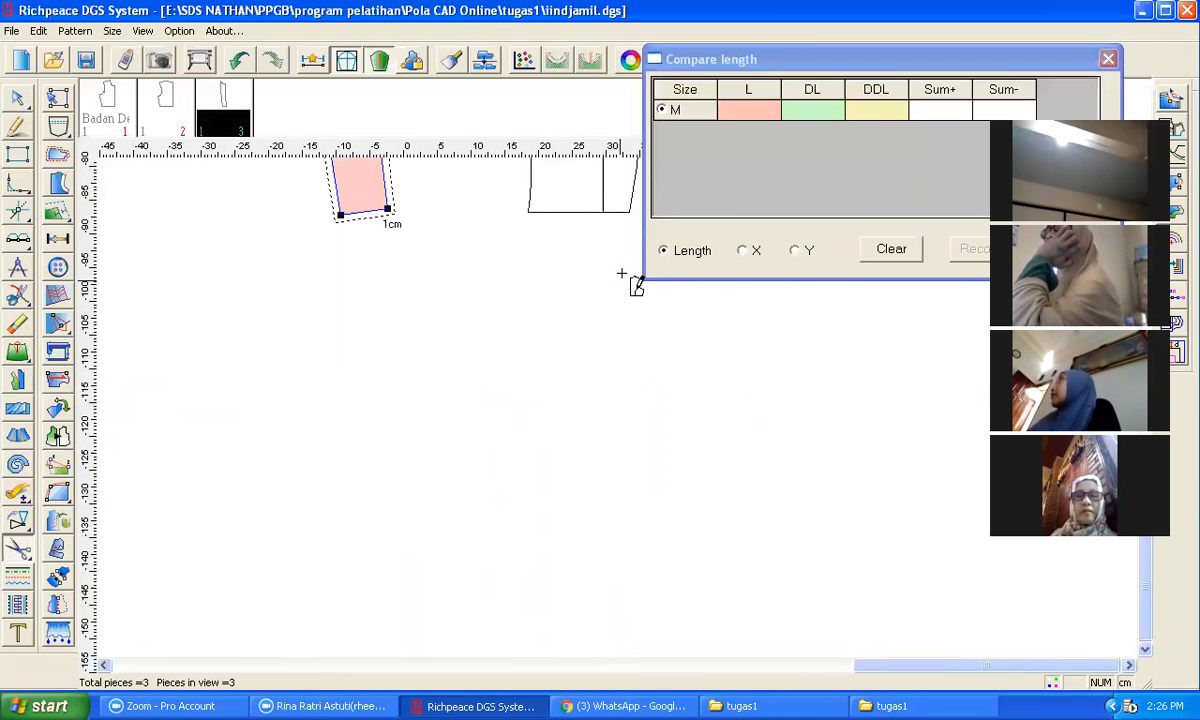
{"action": "scroll", "coordinate": [622, 415], "scroll_direction": "up", "scroll_amount": 6}
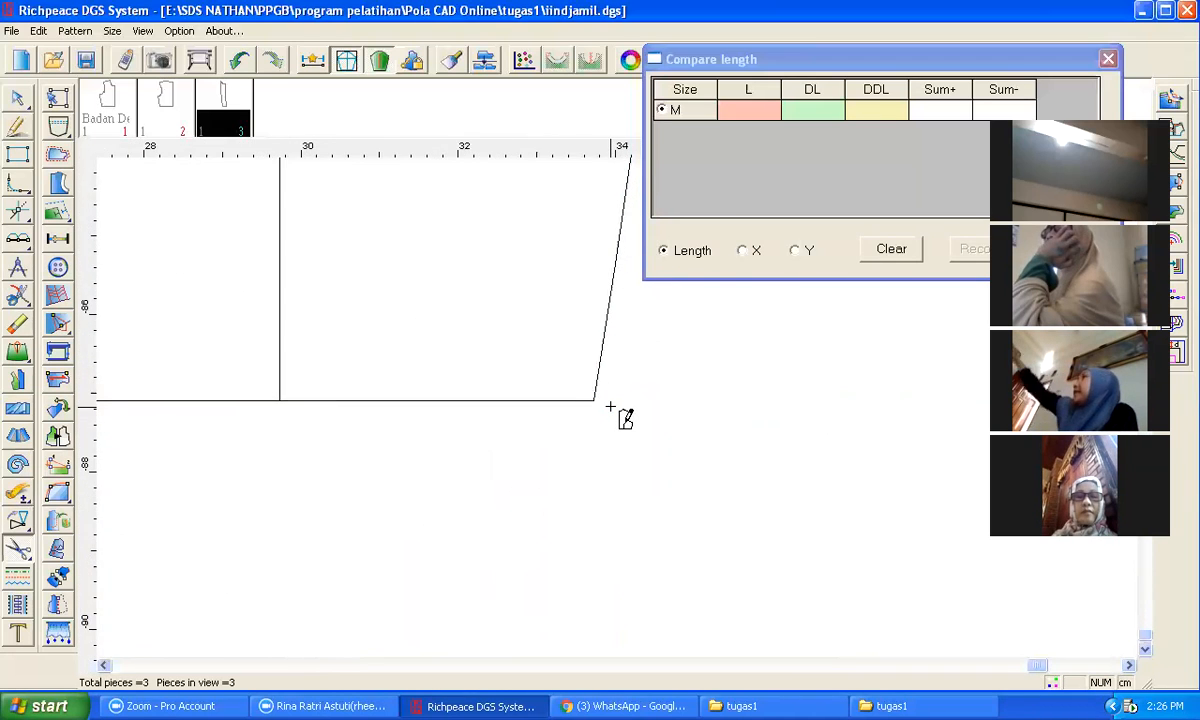
{"action": "scroll", "coordinate": [614, 418], "scroll_direction": "down", "scroll_amount": 3}
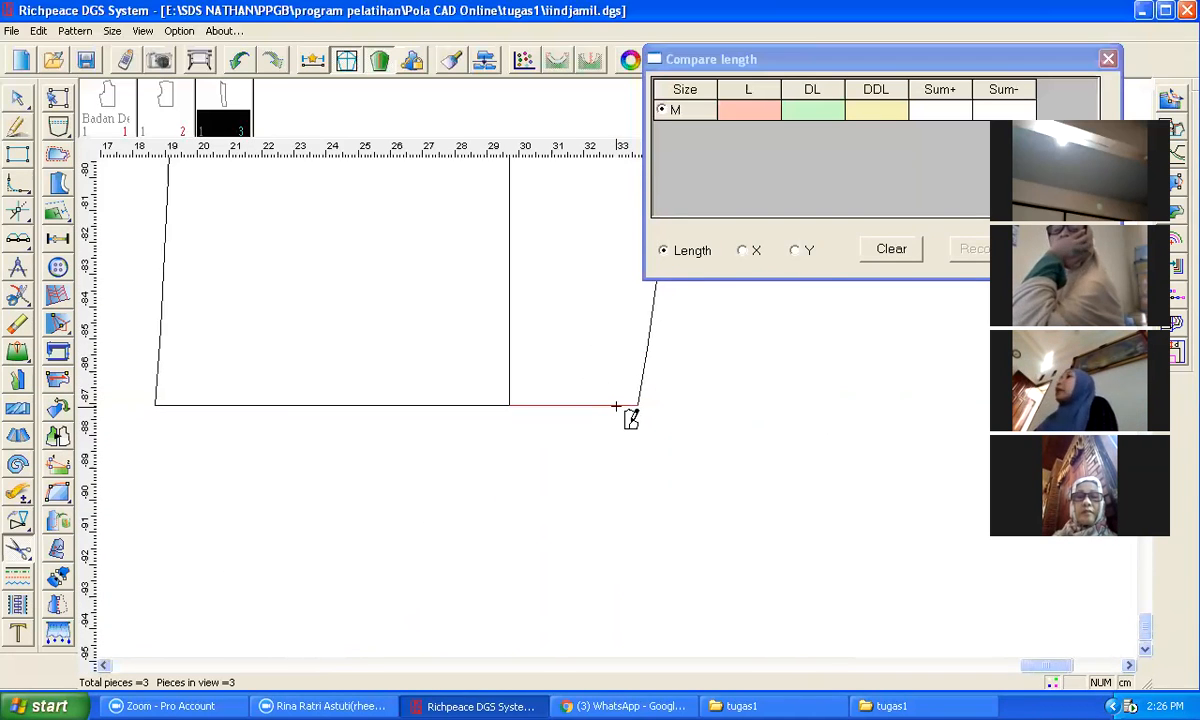
{"action": "scroll", "coordinate": [620, 416], "scroll_direction": "down", "scroll_amount": 3}
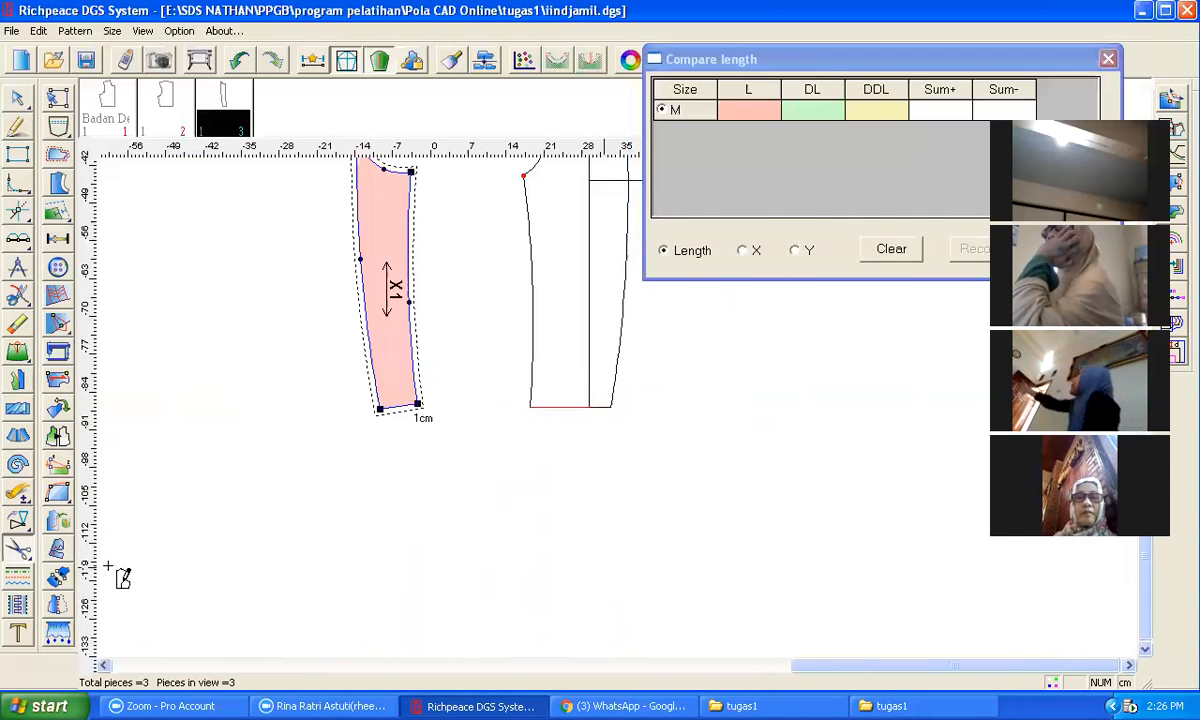
Step: Create a pattern piece from the main sleeve by selecting its cap, underarm seams and hem
{"action": "left_click", "coordinate": [20, 524]}
{"action": "left_click", "coordinate": [20, 548]}
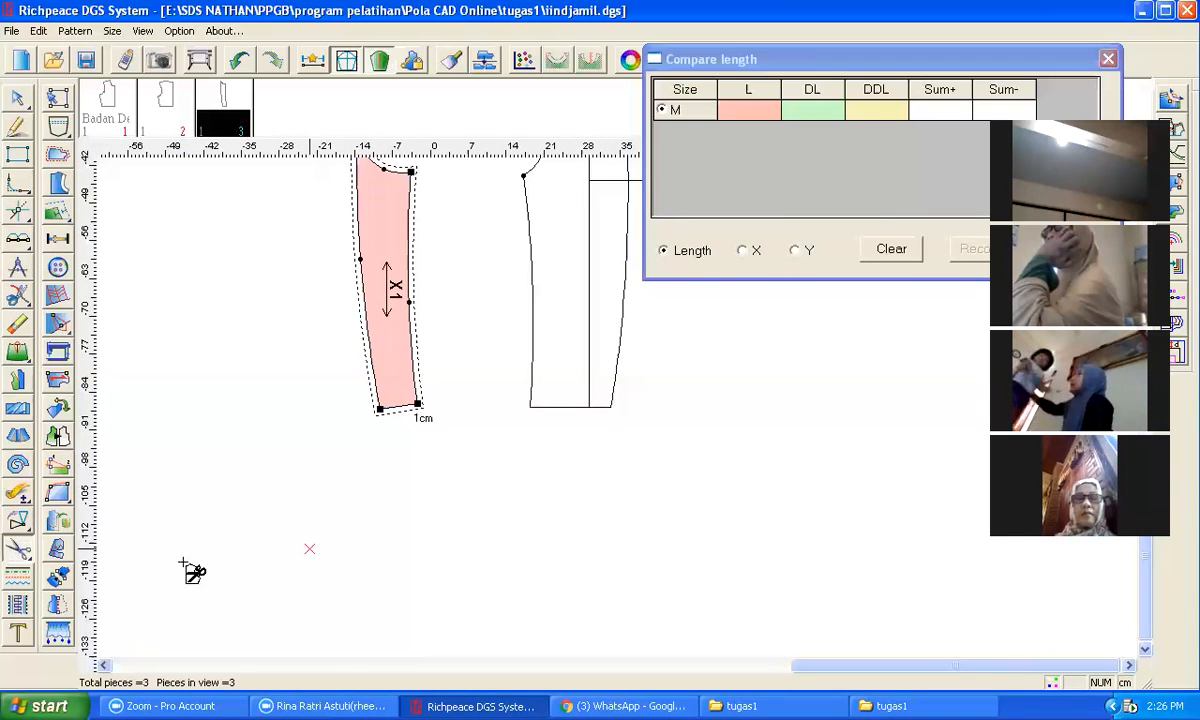
{"action": "left_click", "coordinate": [598, 406]}
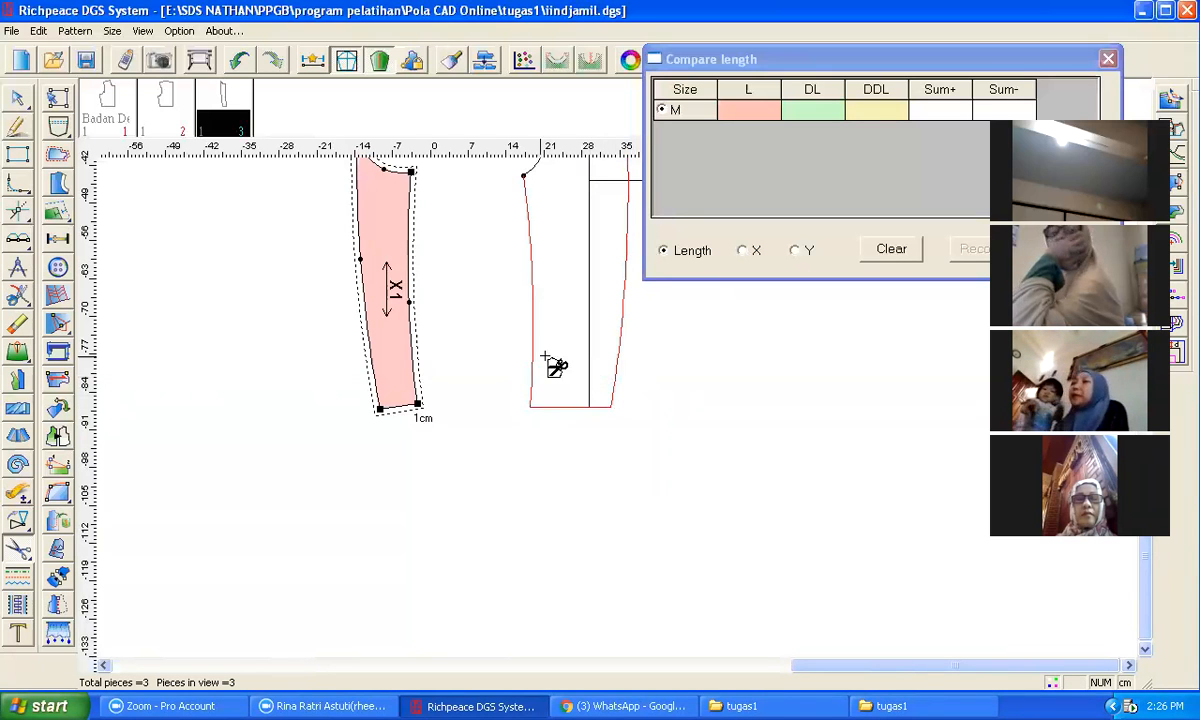
{"action": "left_click", "coordinate": [531, 229]}
{"action": "scroll", "coordinate": [531, 229], "scroll_direction": "down", "scroll_amount": 2}
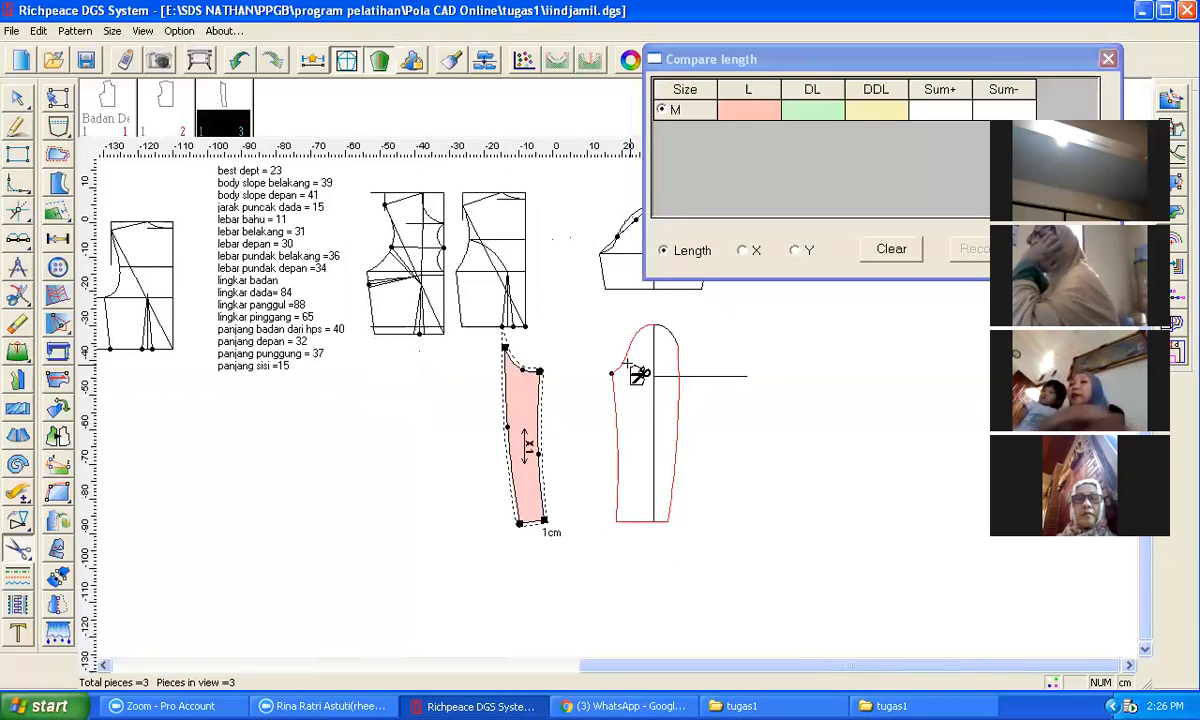
{"action": "left_click", "coordinate": [680, 340]}
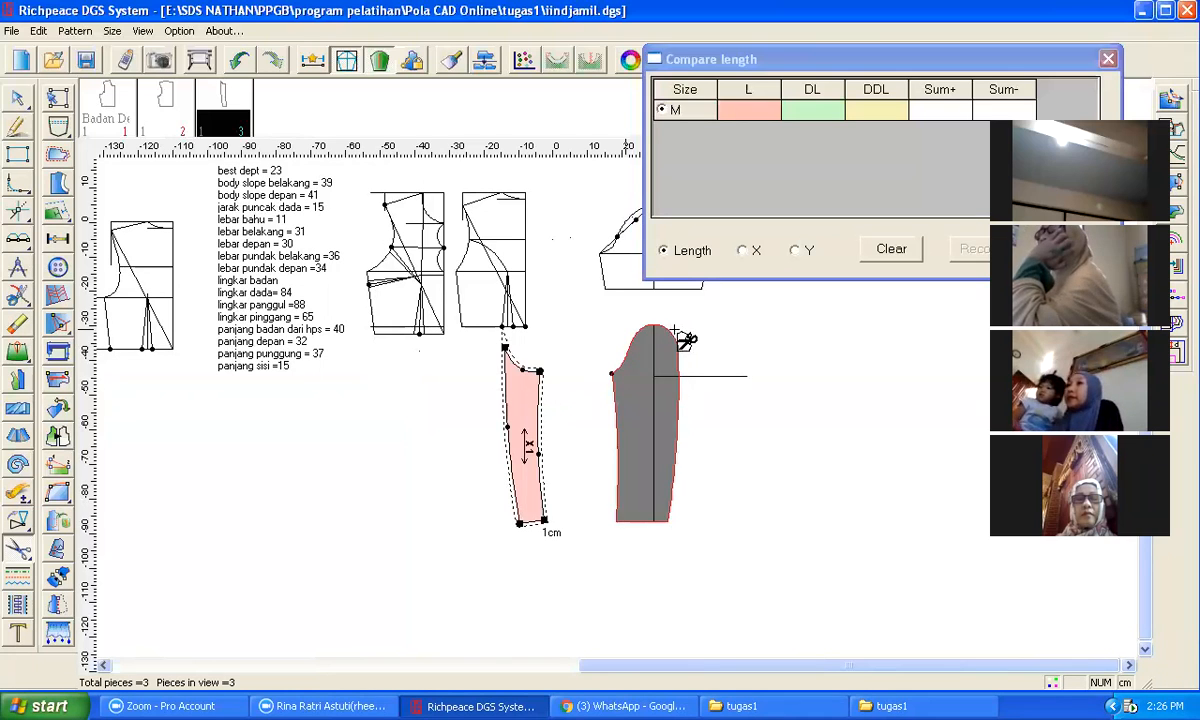
{"action": "right_click", "coordinate": [775, 440]}
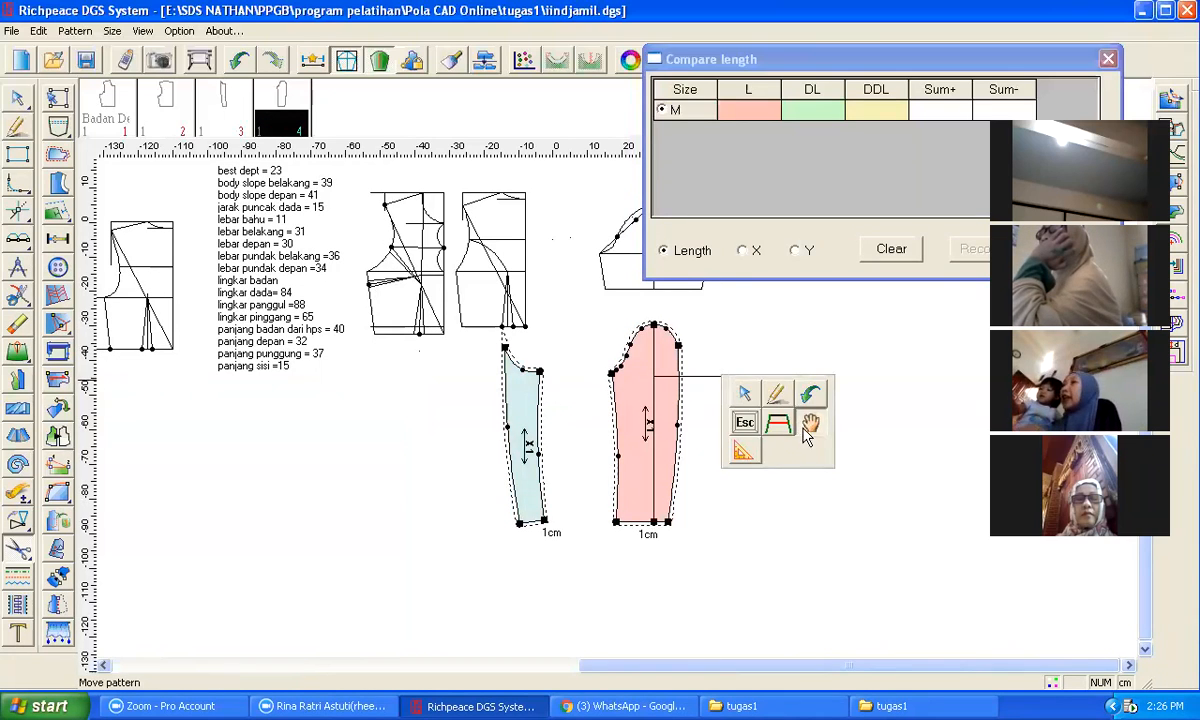
Step: Move the two sleeve pattern pieces next to each other and beside the bodice pattern pieces
{"action": "left_click", "coordinate": [778, 424]}
{"action": "left_click_drag", "start_coordinate": [633, 432], "coordinate": [413, 468]}
{"action": "left_click_drag", "start_coordinate": [525, 422], "coordinate": [499, 452]}
{"action": "scroll", "coordinate": [537, 480], "scroll_direction": "up", "scroll_amount": 1}
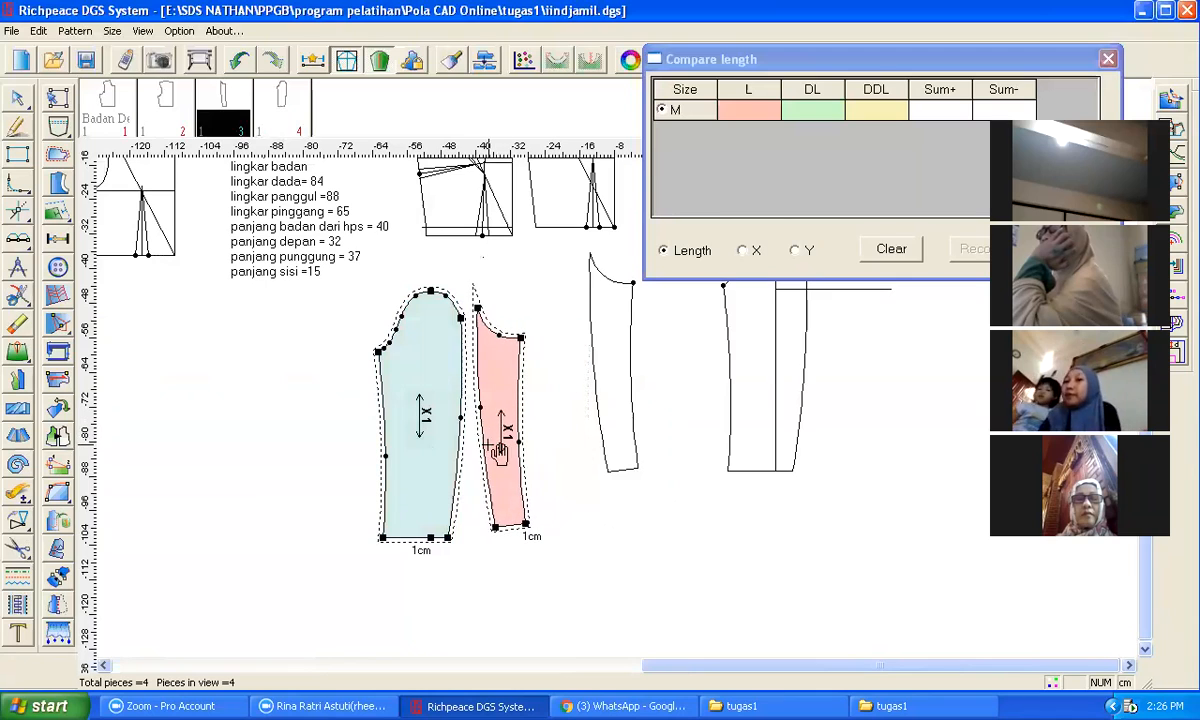
{"action": "left_click_drag", "start_coordinate": [486, 343], "coordinate": [482, 353]}
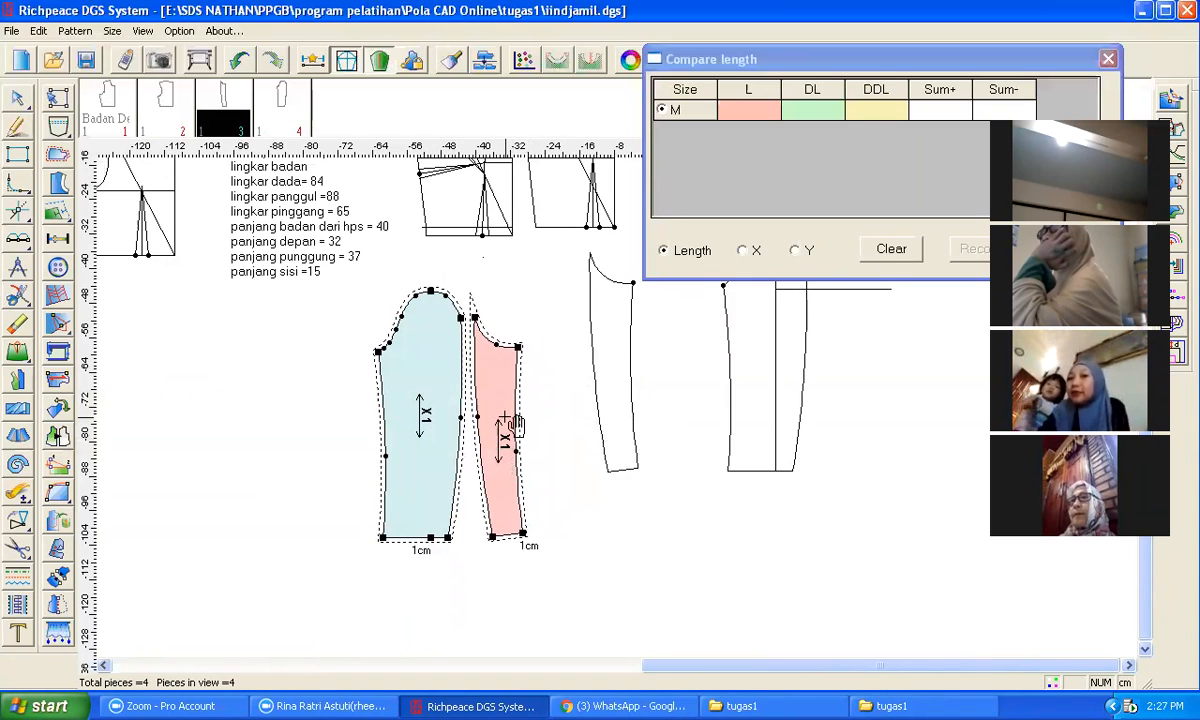
{"action": "scroll", "coordinate": [493, 411], "scroll_direction": "down", "scroll_amount": 3}
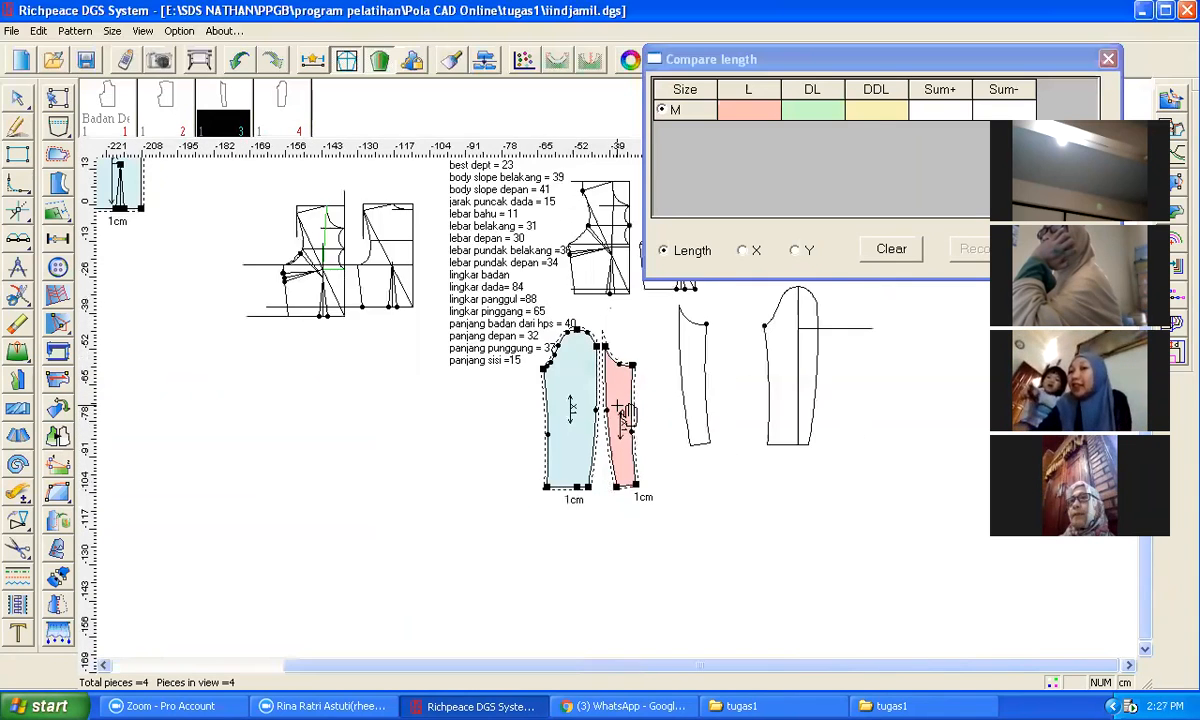
{"action": "left_click_drag", "start_coordinate": [617, 411], "coordinate": [241, 221]}
{"action": "left_click_drag", "start_coordinate": [580, 400], "coordinate": [311, 245]}
{"action": "scroll", "coordinate": [325, 295], "scroll_direction": "down", "scroll_amount": 2}
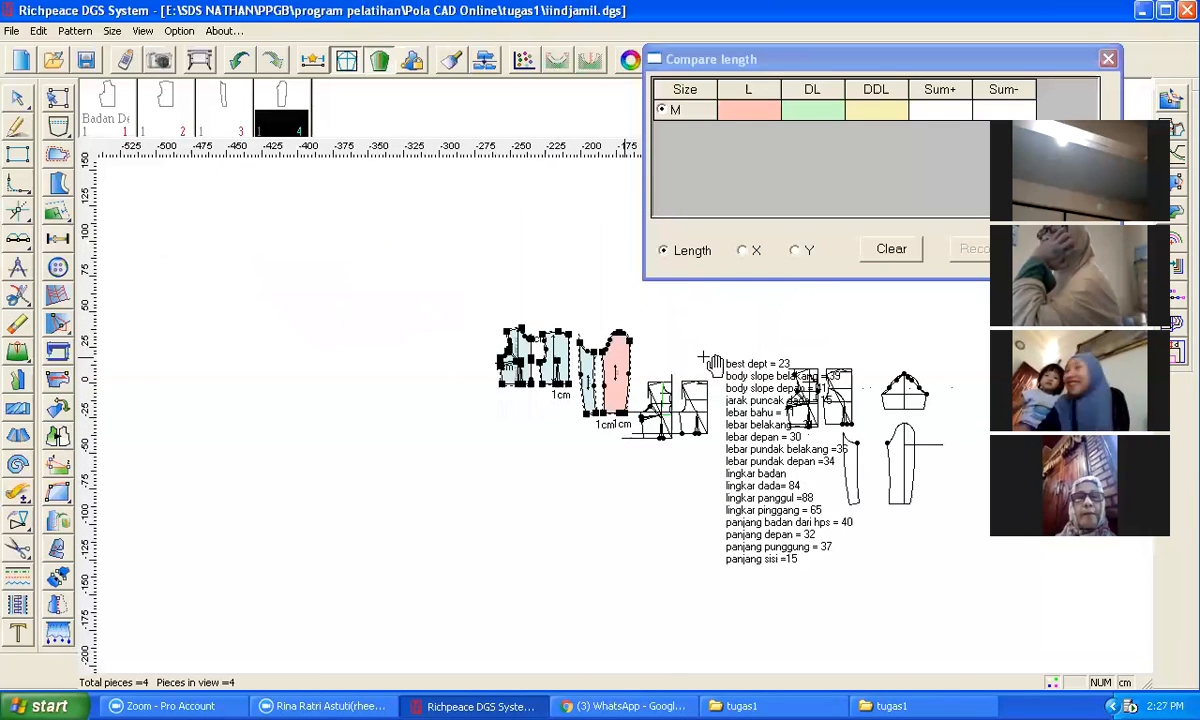
{"action": "scroll", "coordinate": [818, 474], "scroll_direction": "up", "scroll_amount": 2}
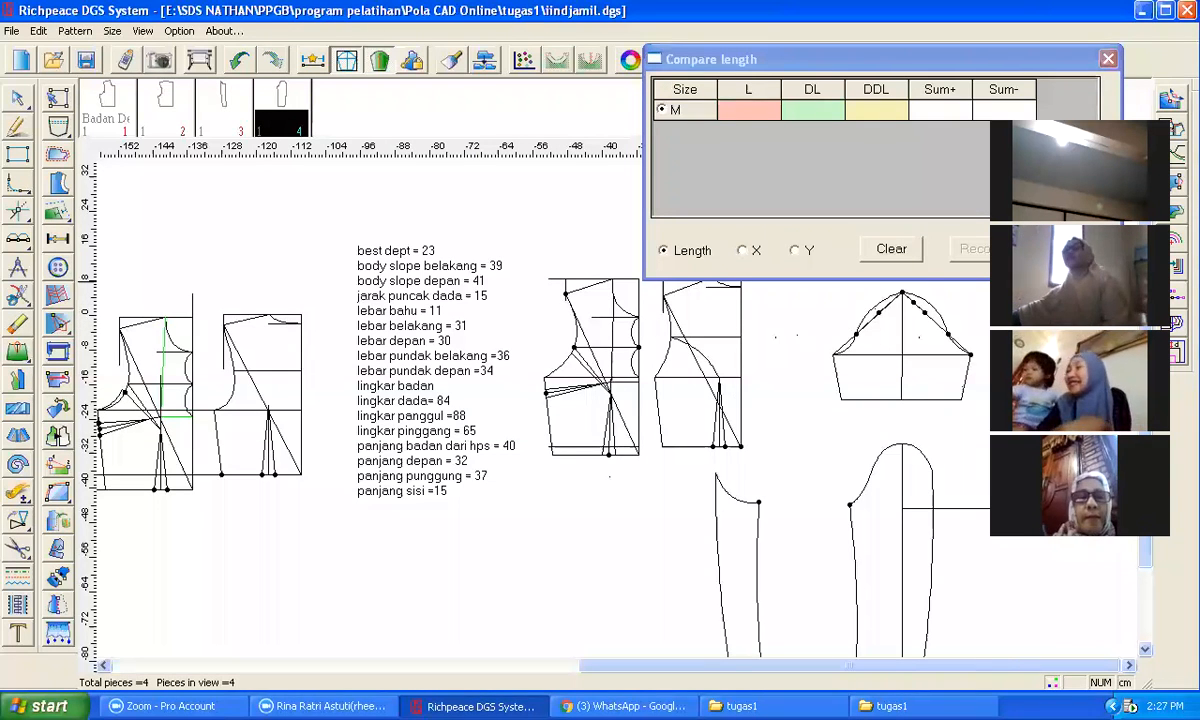
Step: Close the Compare length dialog
{"action": "left_click", "coordinate": [811, 59]}
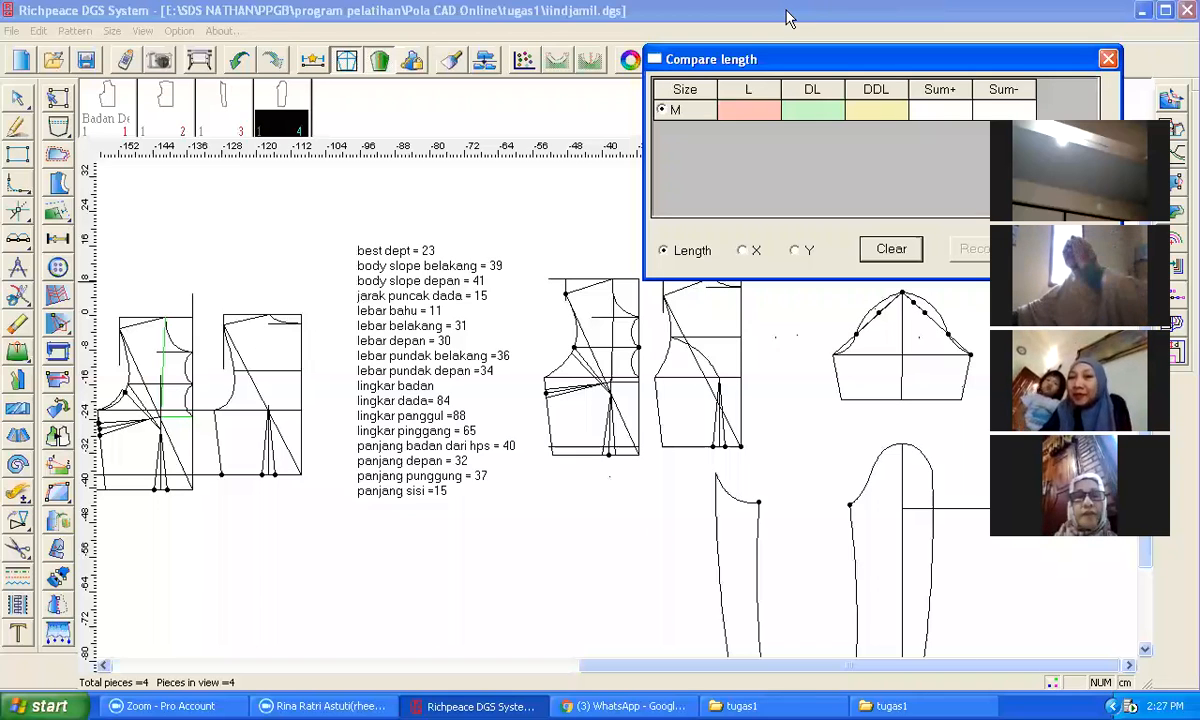
{"action": "left_click", "coordinate": [988, 76]}
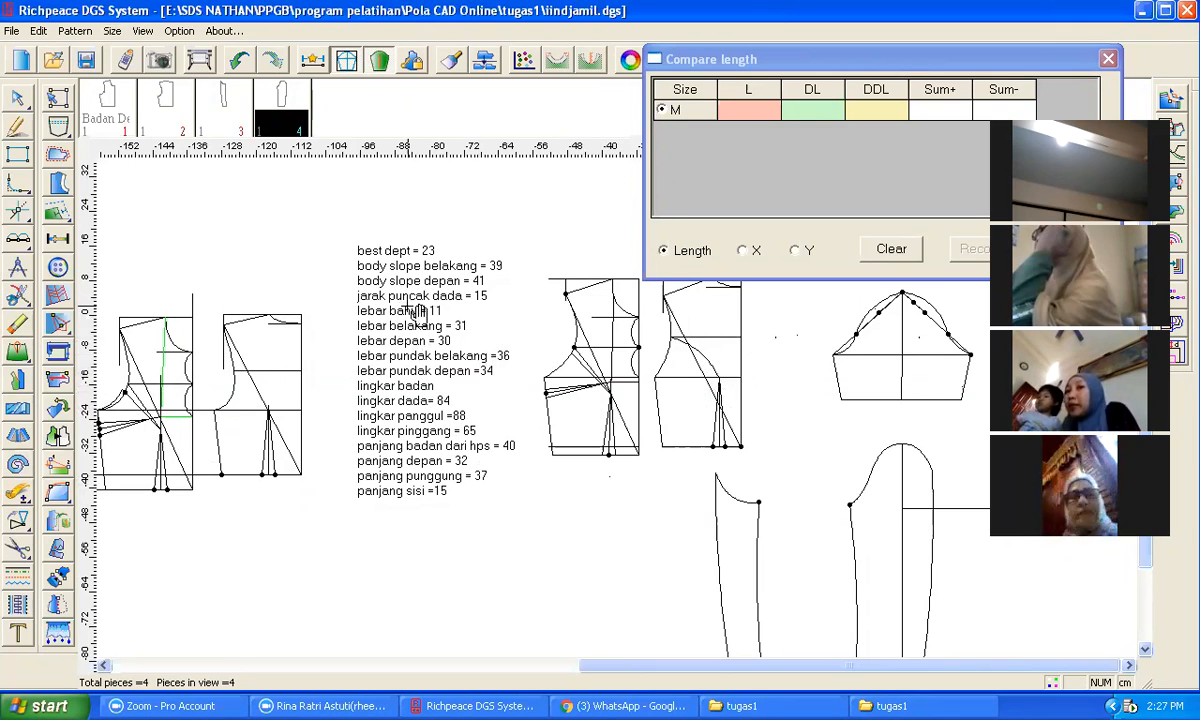
{"action": "left_click", "coordinate": [1108, 59]}
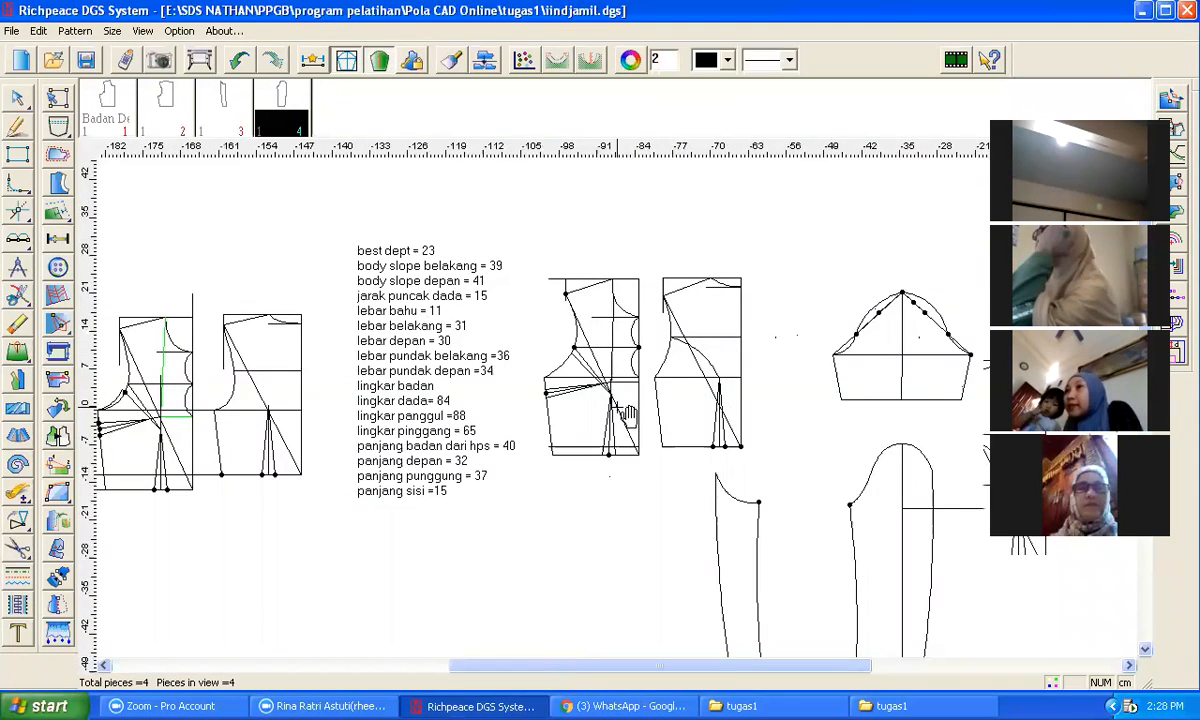
Step: Zoom in and out around the arranged pattern pieces and the bodice drafts to inspect them
{"action": "scroll", "coordinate": [625, 413], "scroll_direction": "up", "scroll_amount": 3}
{"action": "scroll", "coordinate": [622, 493], "scroll_direction": "down", "scroll_amount": 5}
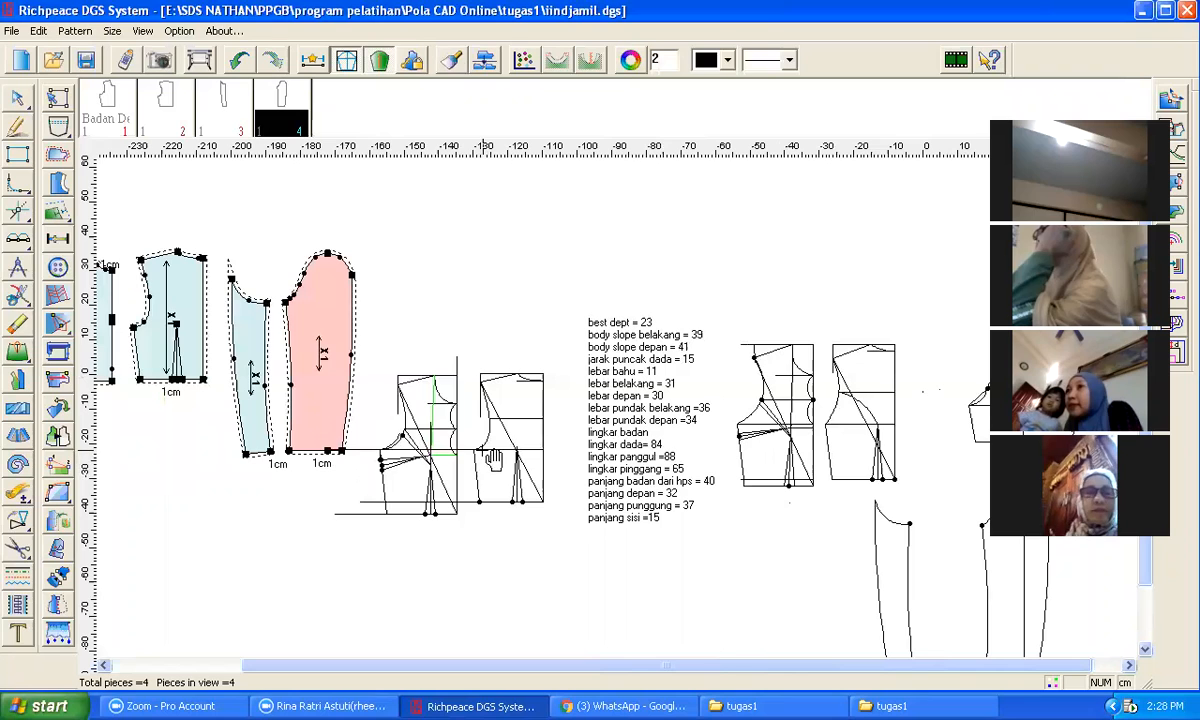
{"action": "scroll", "coordinate": [628, 414], "scroll_direction": "up", "scroll_amount": 1}
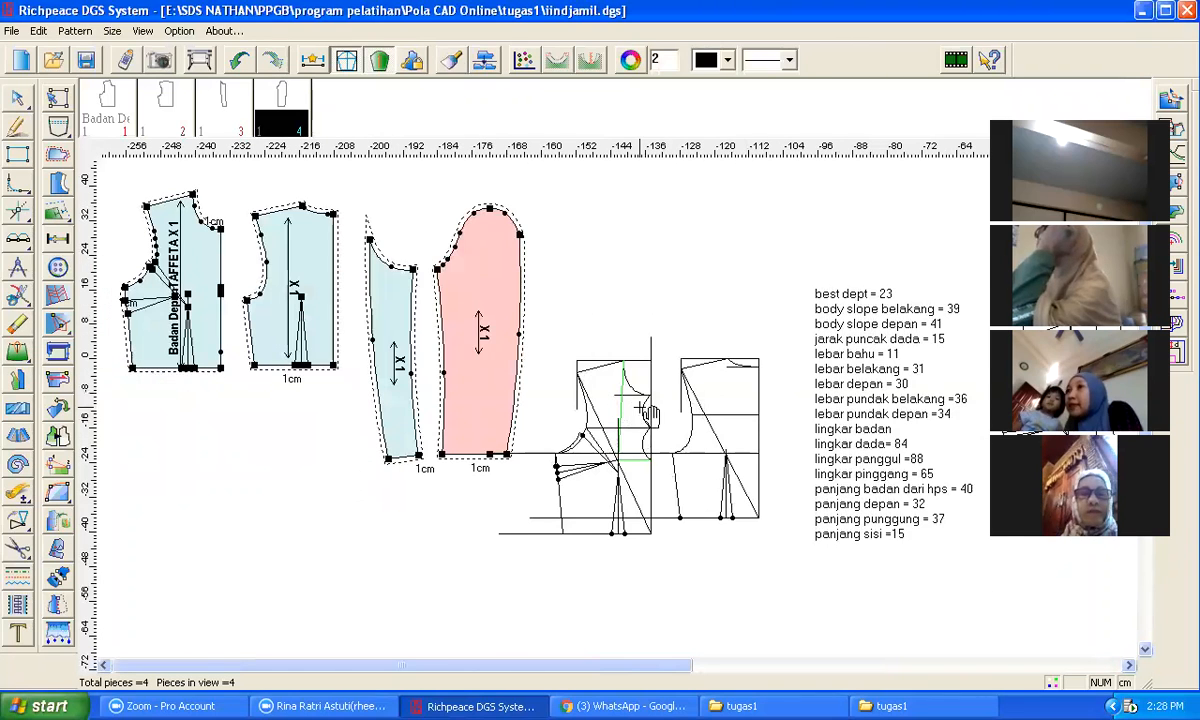
{"action": "scroll", "coordinate": [645, 414], "scroll_direction": "up", "scroll_amount": 2}
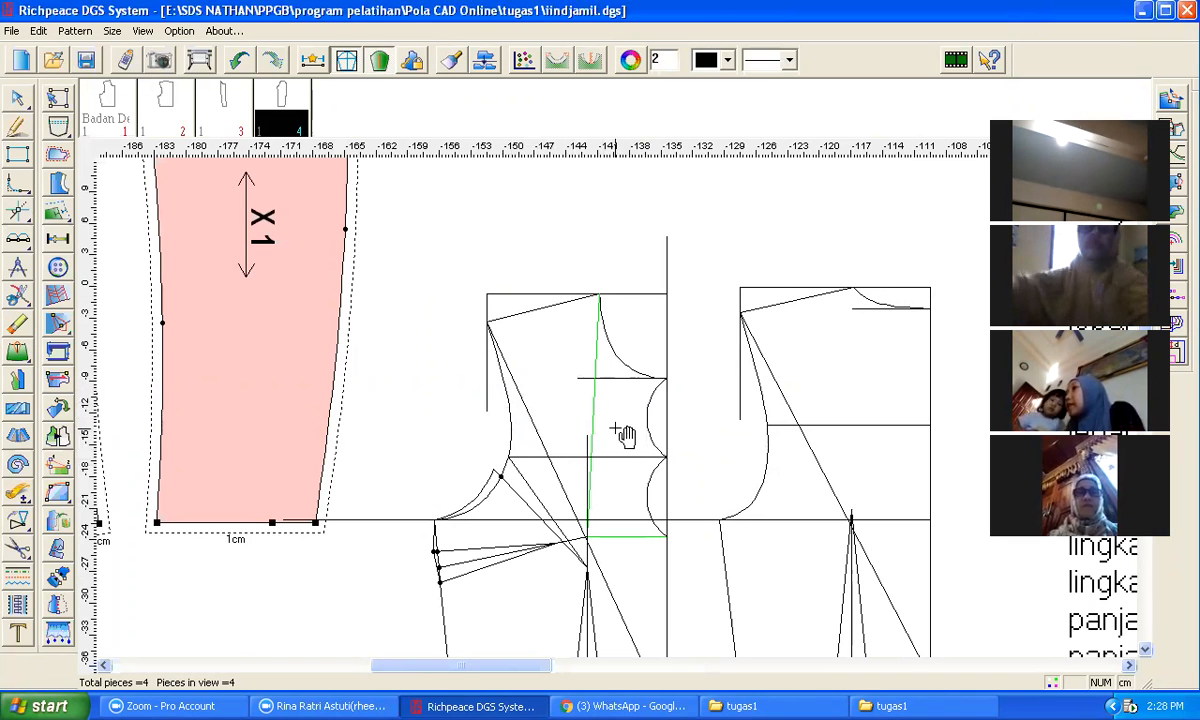
{"action": "scroll", "coordinate": [627, 428], "scroll_direction": "down", "scroll_amount": 3}
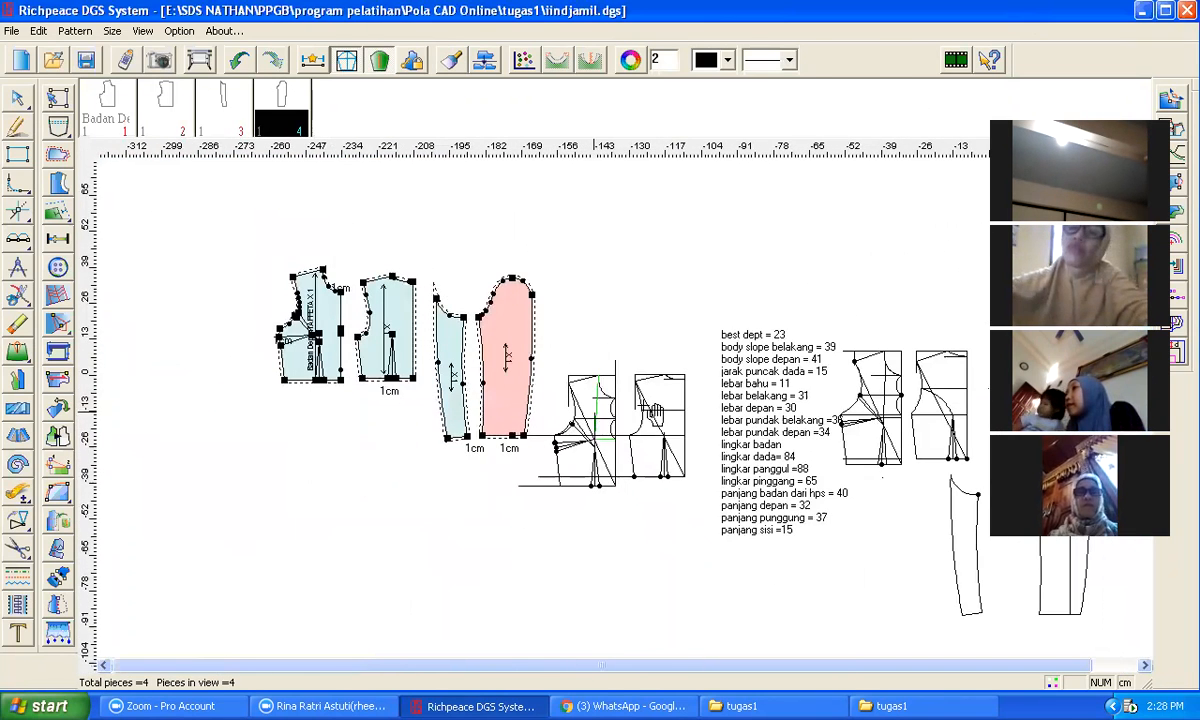
{"action": "scroll", "coordinate": [655, 413], "scroll_direction": "up", "scroll_amount": 3}
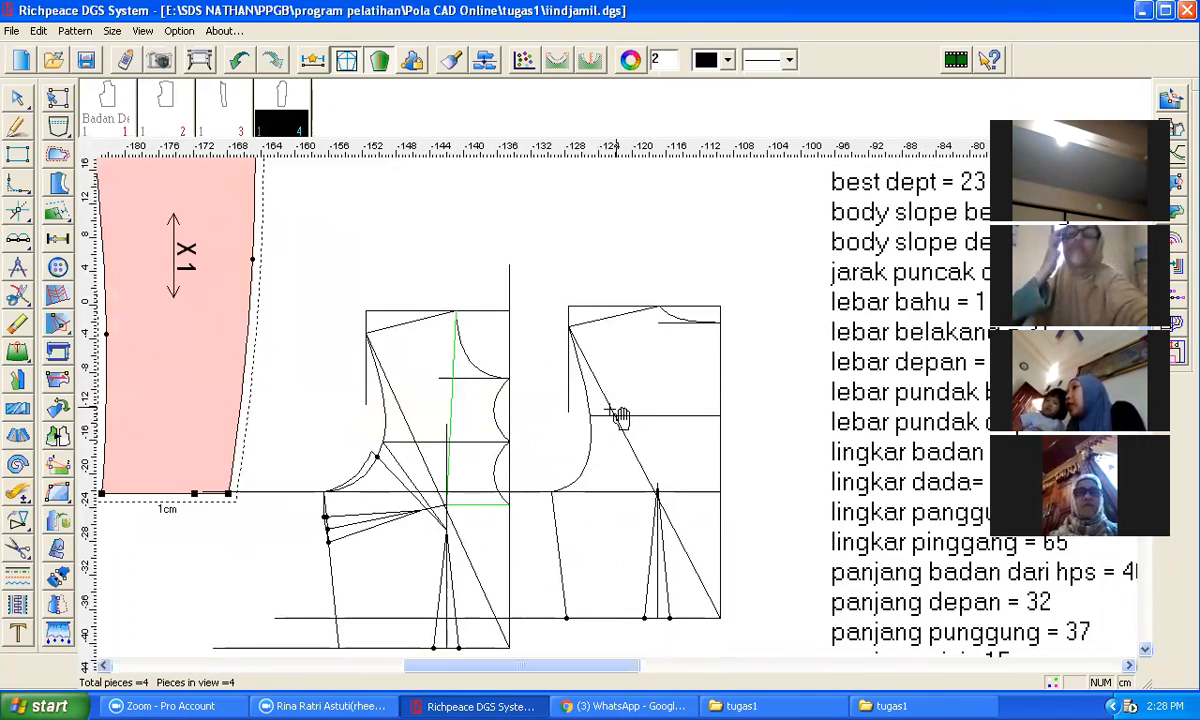
{"action": "scroll", "coordinate": [625, 415], "scroll_direction": "down", "scroll_amount": 2}
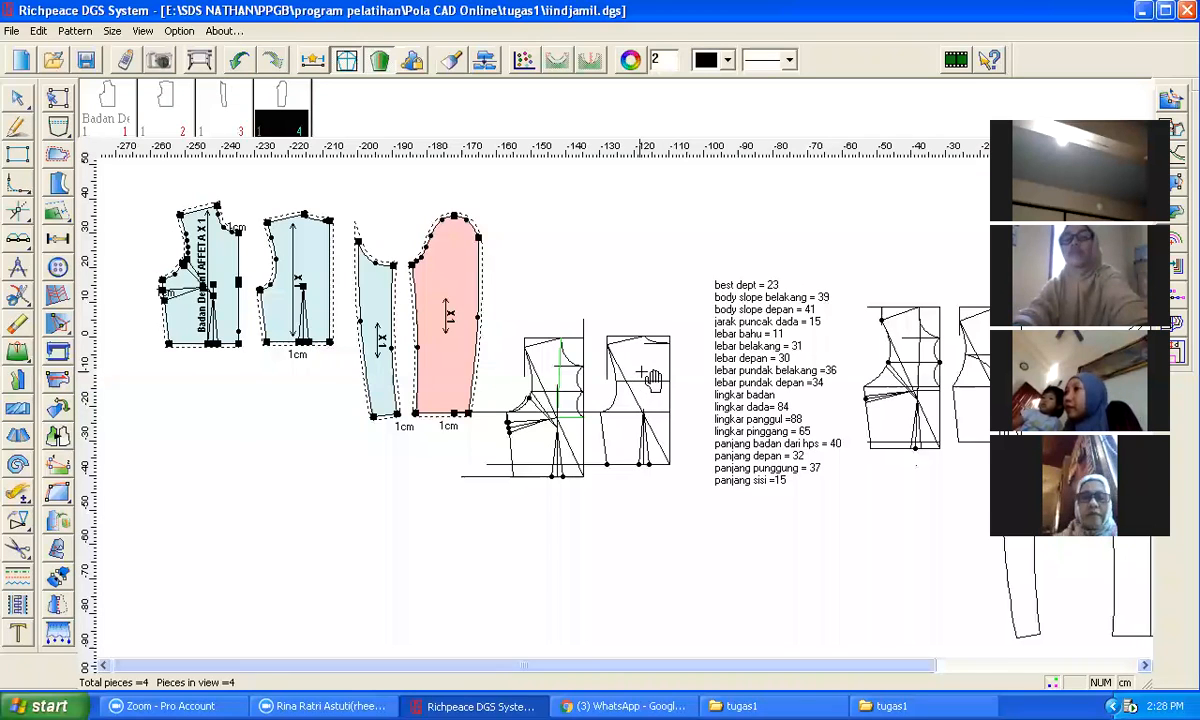
{"action": "scroll", "coordinate": [651, 378], "scroll_direction": "up", "scroll_amount": 1}
{"action": "scroll", "coordinate": [597, 347], "scroll_direction": "up", "scroll_amount": 1}
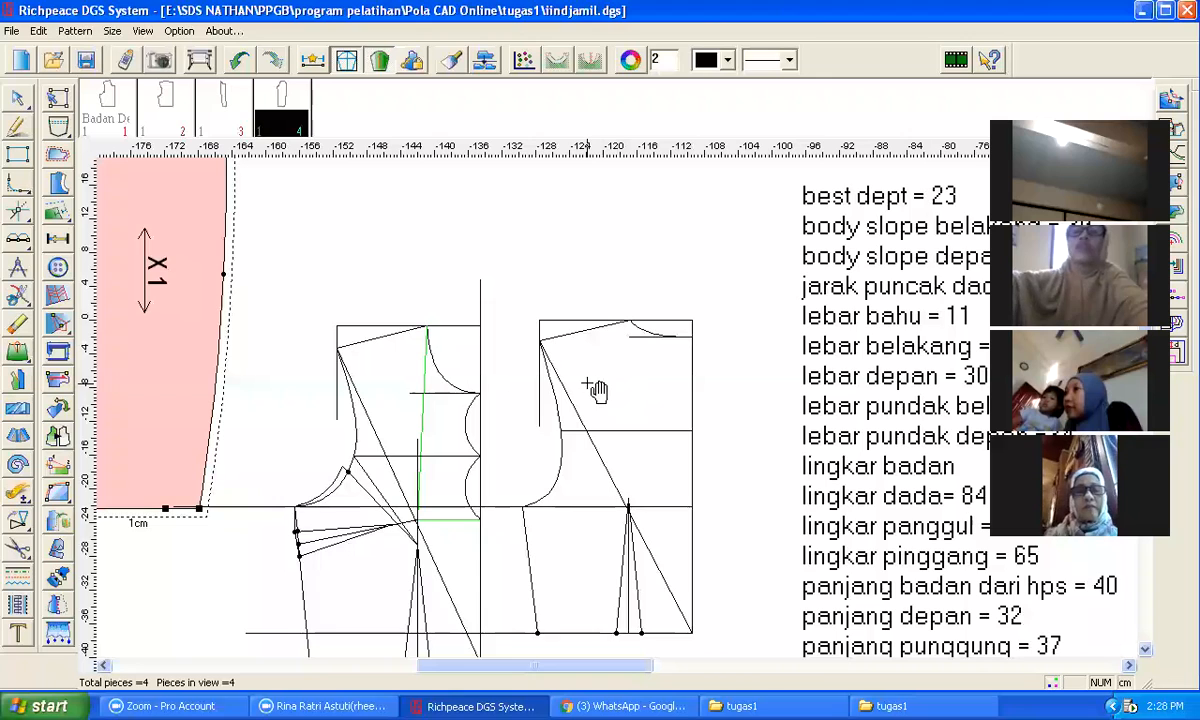
Step: Draw a line on the back bodice draft from the shoulder line to a point 8.72 cm down the centre back edge
{"action": "left_click", "coordinate": [17, 126]}
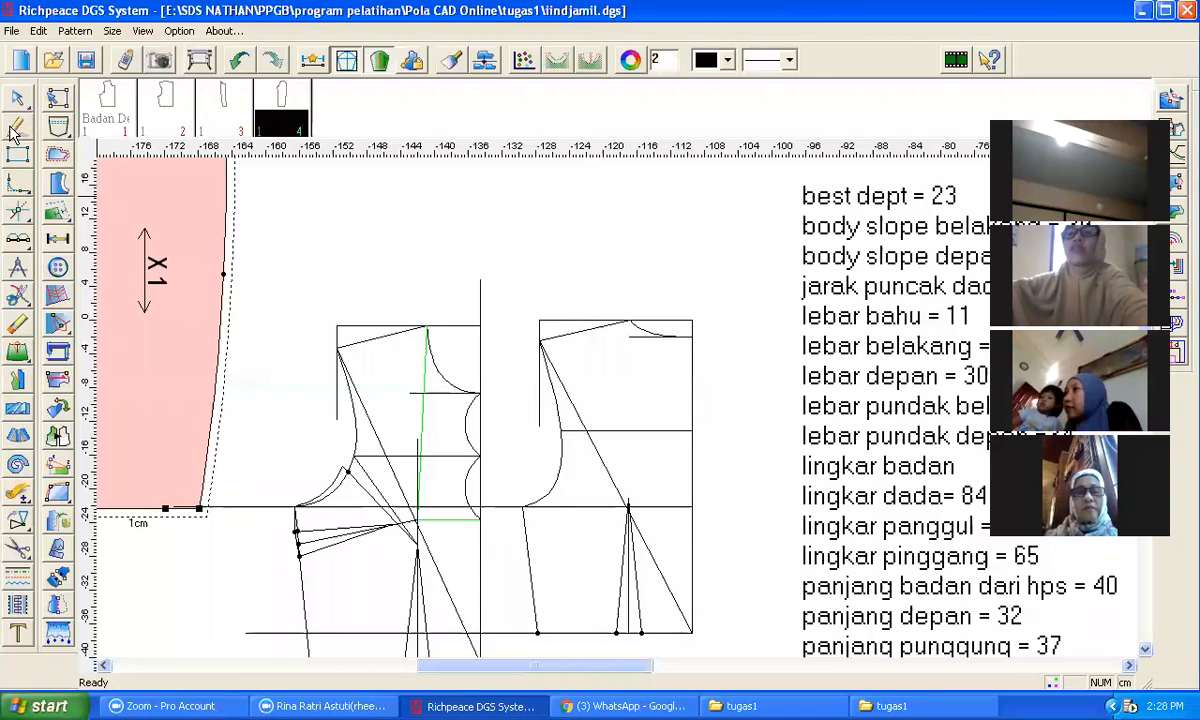
{"action": "left_click", "coordinate": [588, 332]}
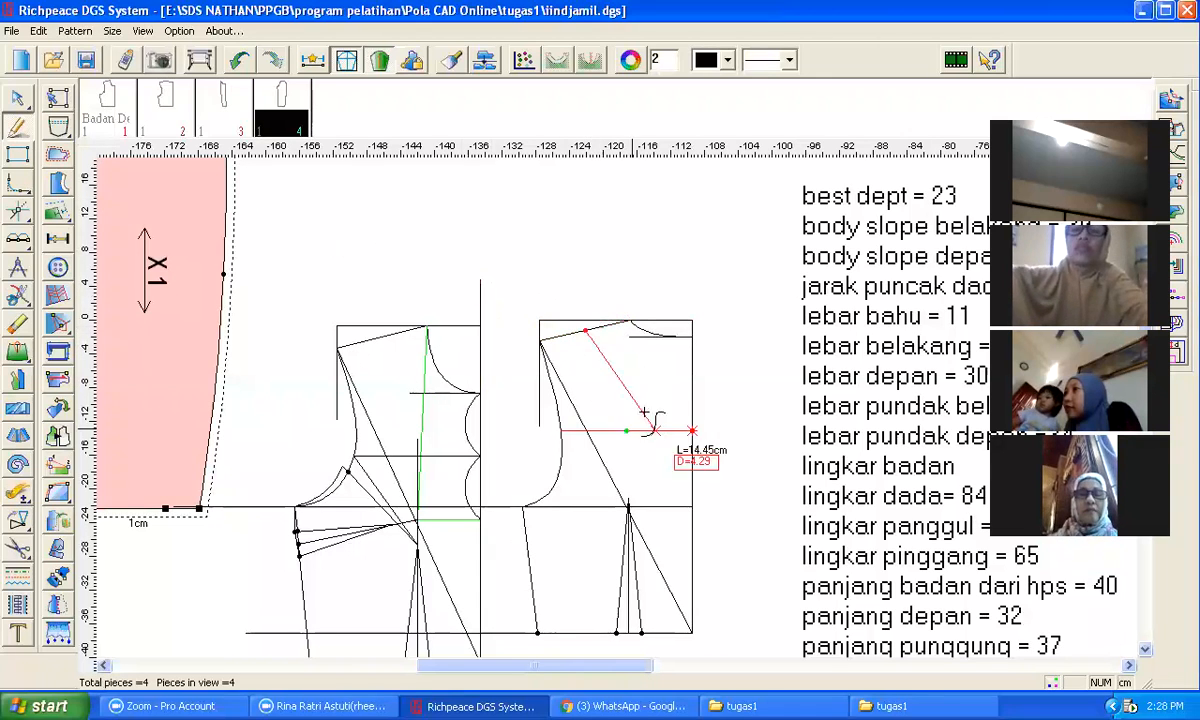
{"action": "left_click", "coordinate": [692, 418]}
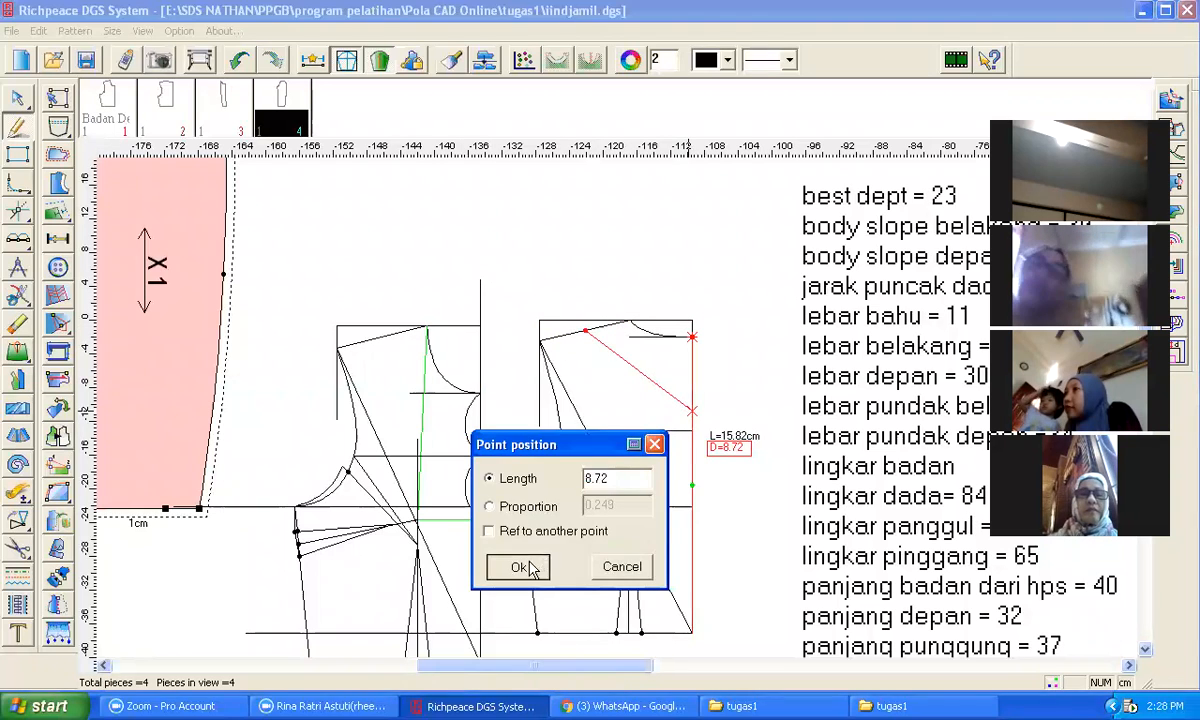
{"action": "left_click", "coordinate": [530, 566]}
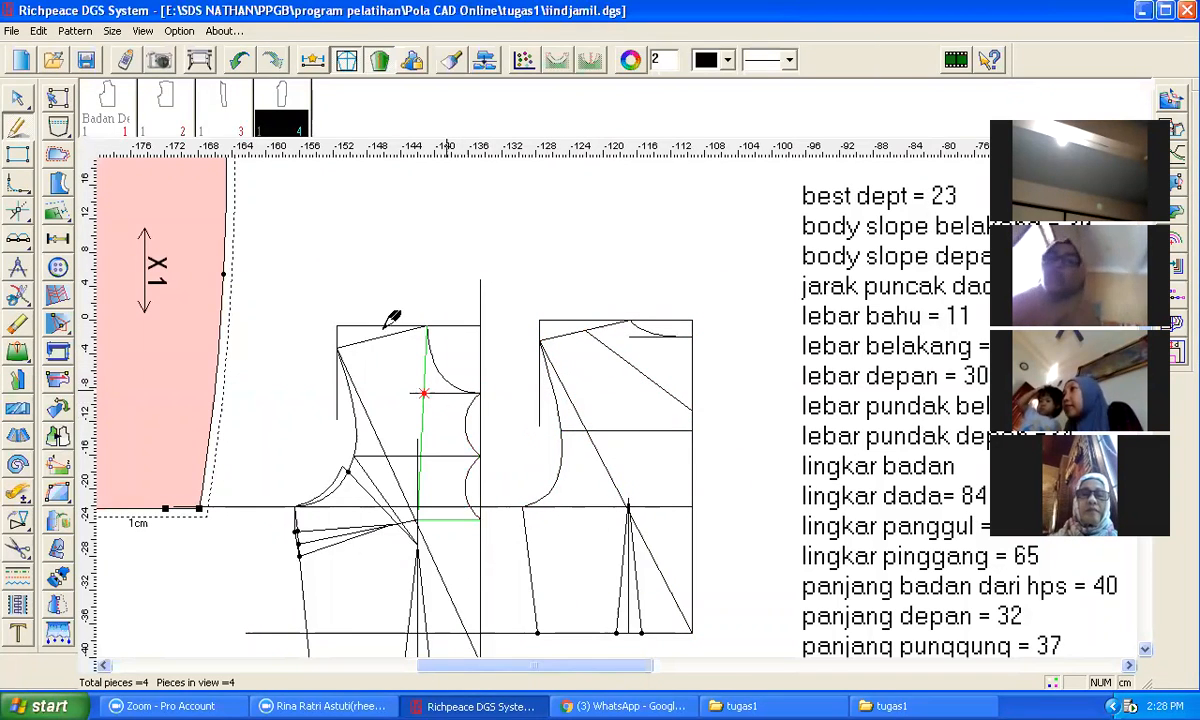
Step: Bend the new line into a curve to form the back yoke seam
{"action": "left_click", "coordinate": [17, 97]}
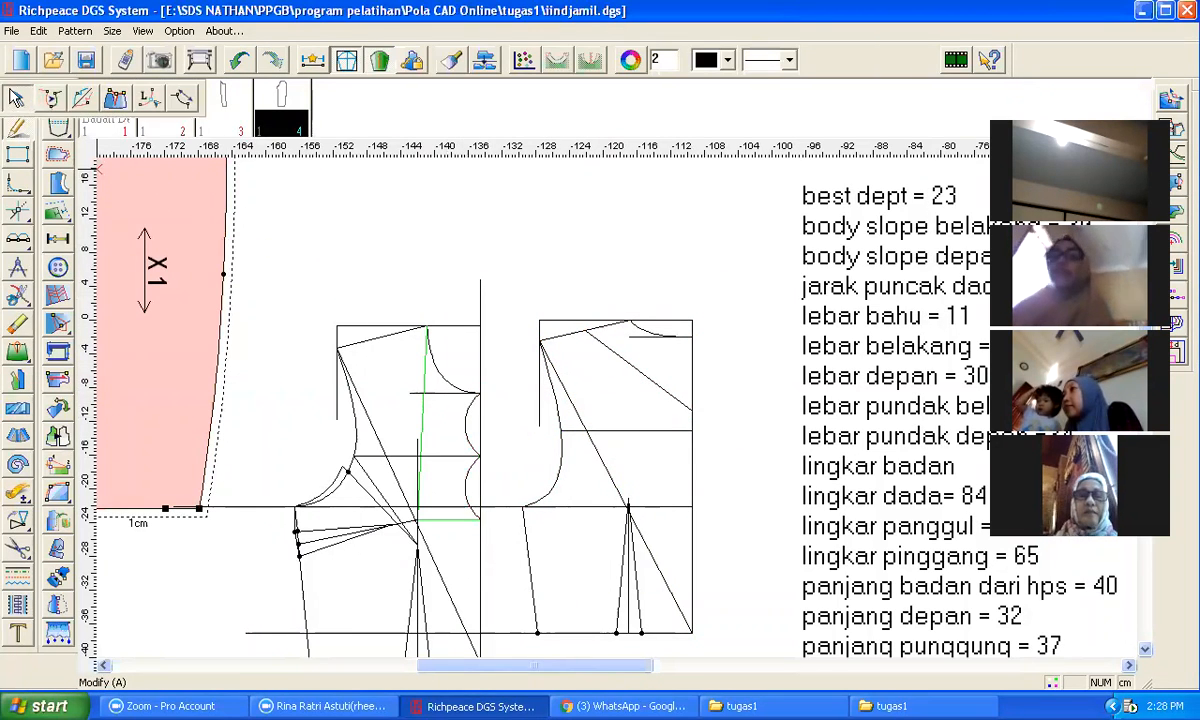
{"action": "left_click", "coordinate": [642, 373]}
{"action": "left_click", "coordinate": [628, 392]}
{"action": "left_click", "coordinate": [757, 392]}
{"action": "scroll", "coordinate": [726, 430], "scroll_direction": "down", "scroll_amount": 2}
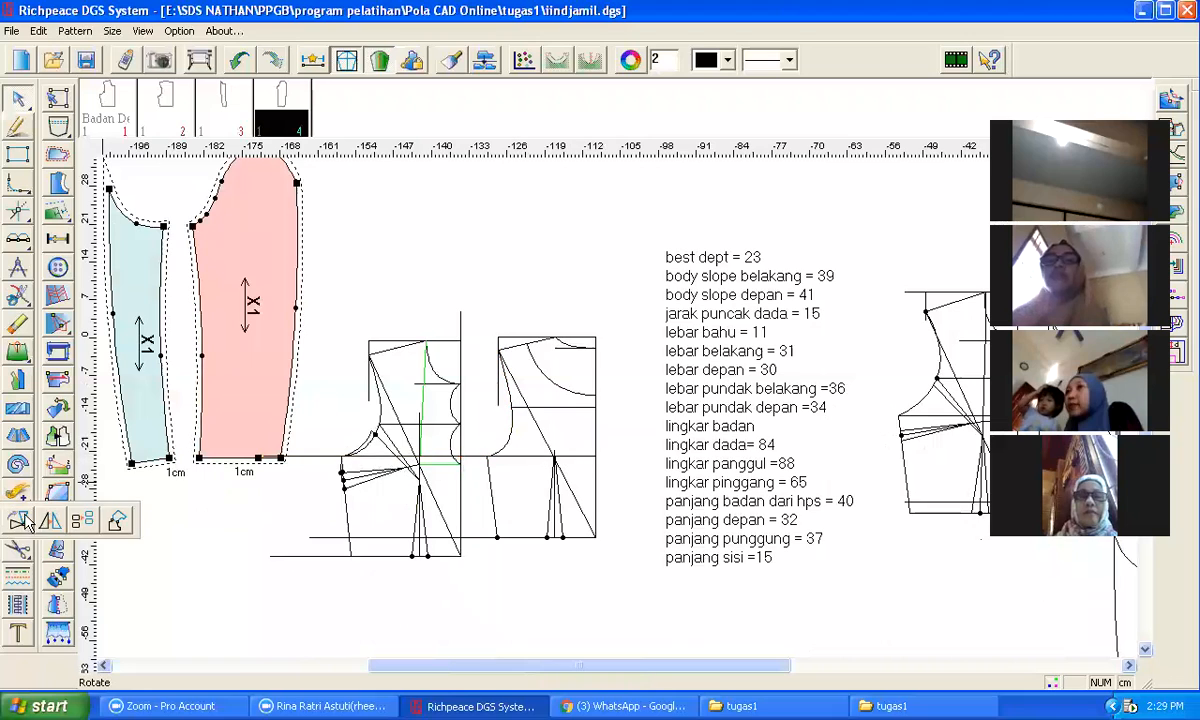
Step: Cut a back yoke pattern piece from the area above the curved line on the back bodice draft
{"action": "left_click", "coordinate": [18, 545]}
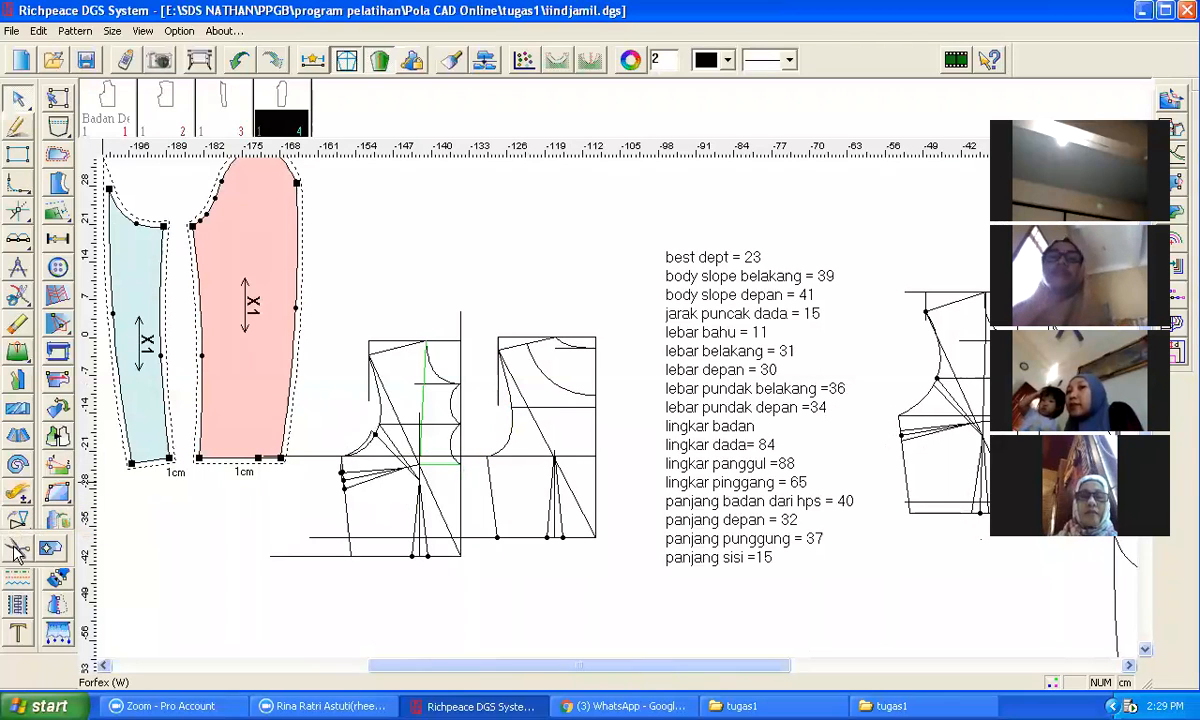
{"action": "left_click", "coordinate": [554, 392]}
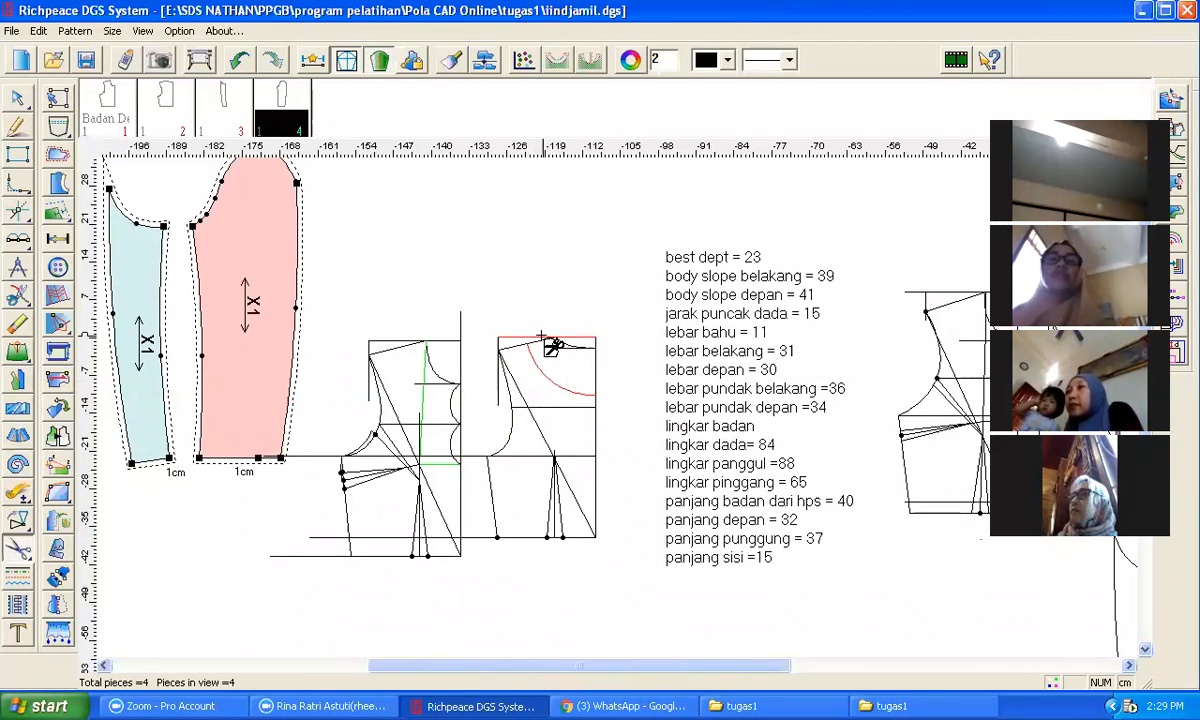
{"action": "left_click", "coordinate": [597, 373]}
{"action": "right_click", "coordinate": [617, 366]}
{"action": "right_click", "coordinate": [617, 366]}
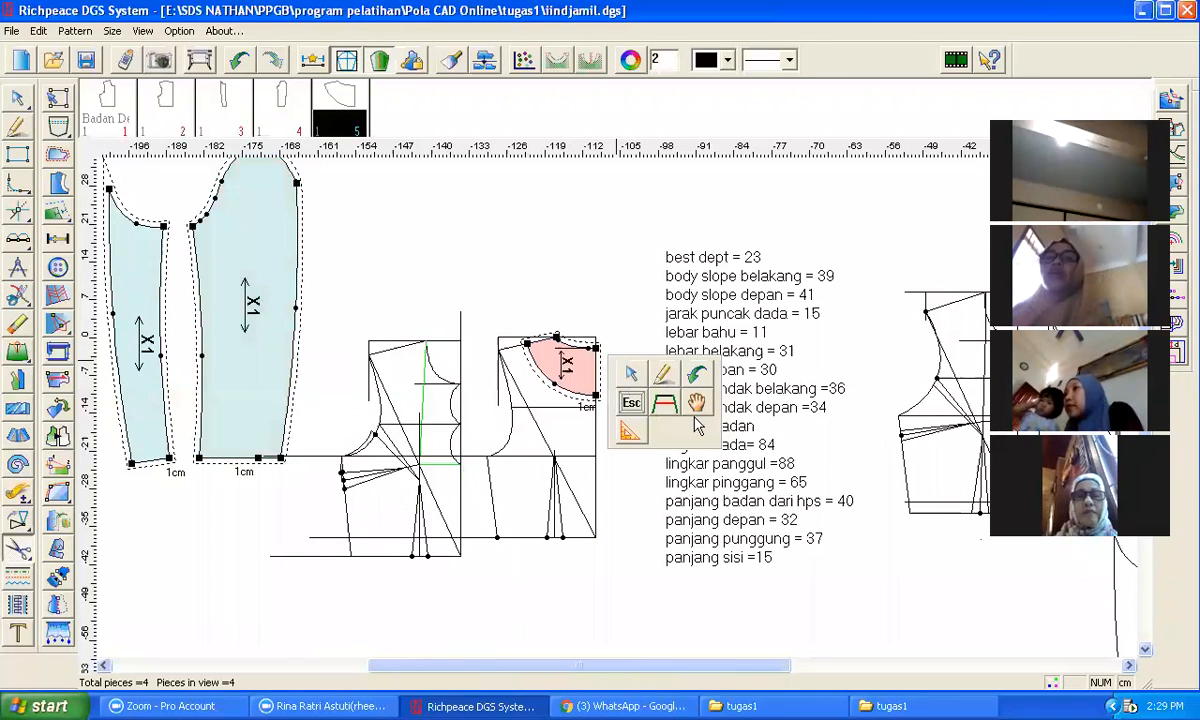
Step: Move the yoke piece onto the upper centre corner of the back bodice pattern piece
{"action": "left_click", "coordinate": [697, 405]}
{"action": "left_click", "coordinate": [574, 366]}
{"action": "scroll", "coordinate": [388, 322], "scroll_direction": "down", "scroll_amount": 4}
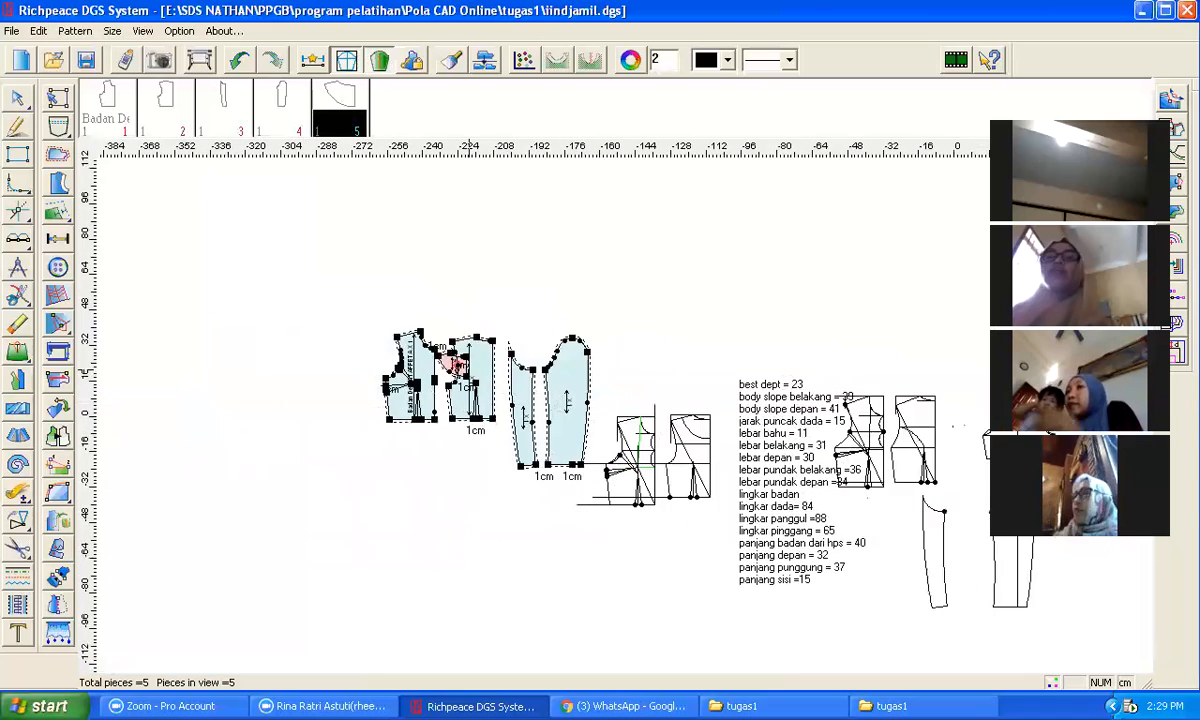
{"action": "scroll", "coordinate": [458, 366], "scroll_direction": "up", "scroll_amount": 3}
{"action": "left_click", "coordinate": [732, 377]}
{"action": "left_click", "coordinate": [723, 386]}
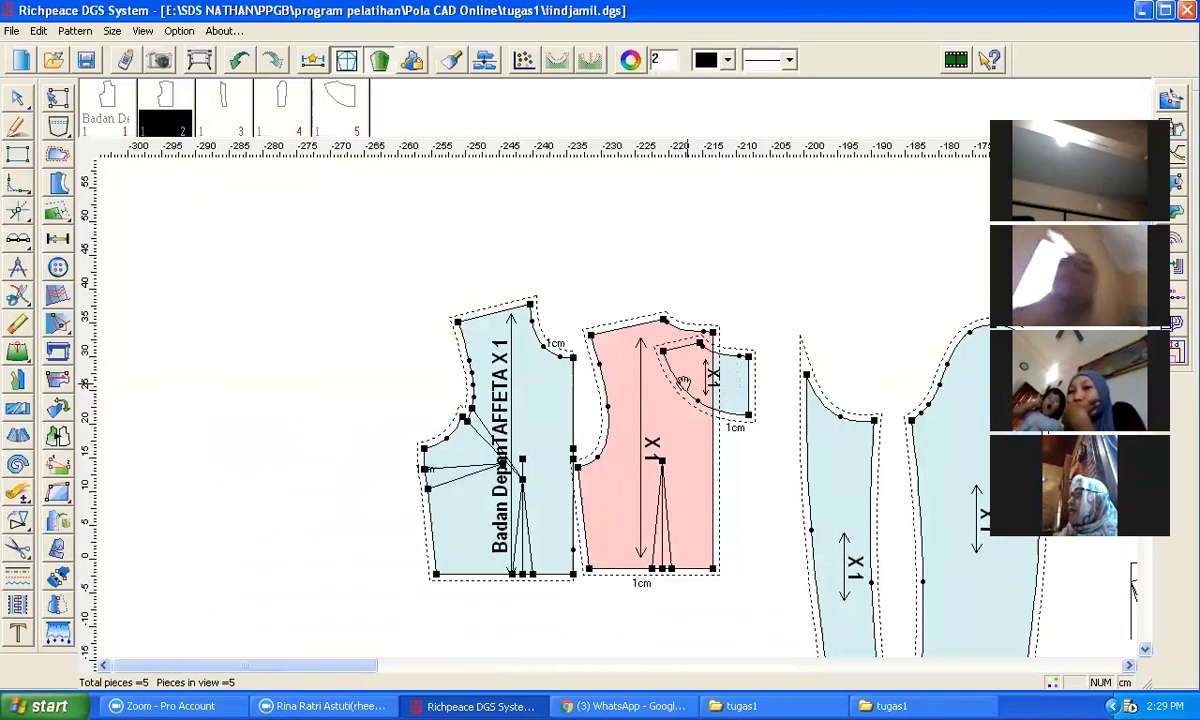
{"action": "left_click", "coordinate": [749, 357]}
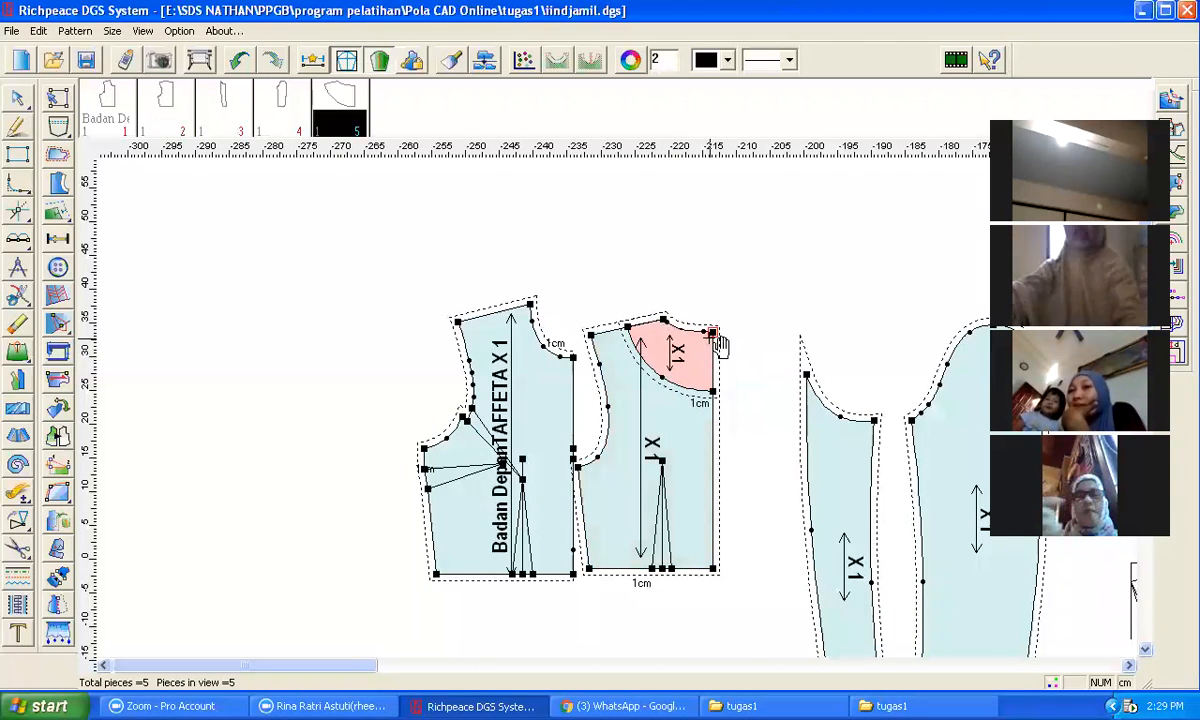
Step: Draw a diagonal line across the front bodice draft from its side dart point to the centre front edge
{"action": "scroll", "coordinate": [715, 342], "scroll_direction": "down", "scroll_amount": 1}
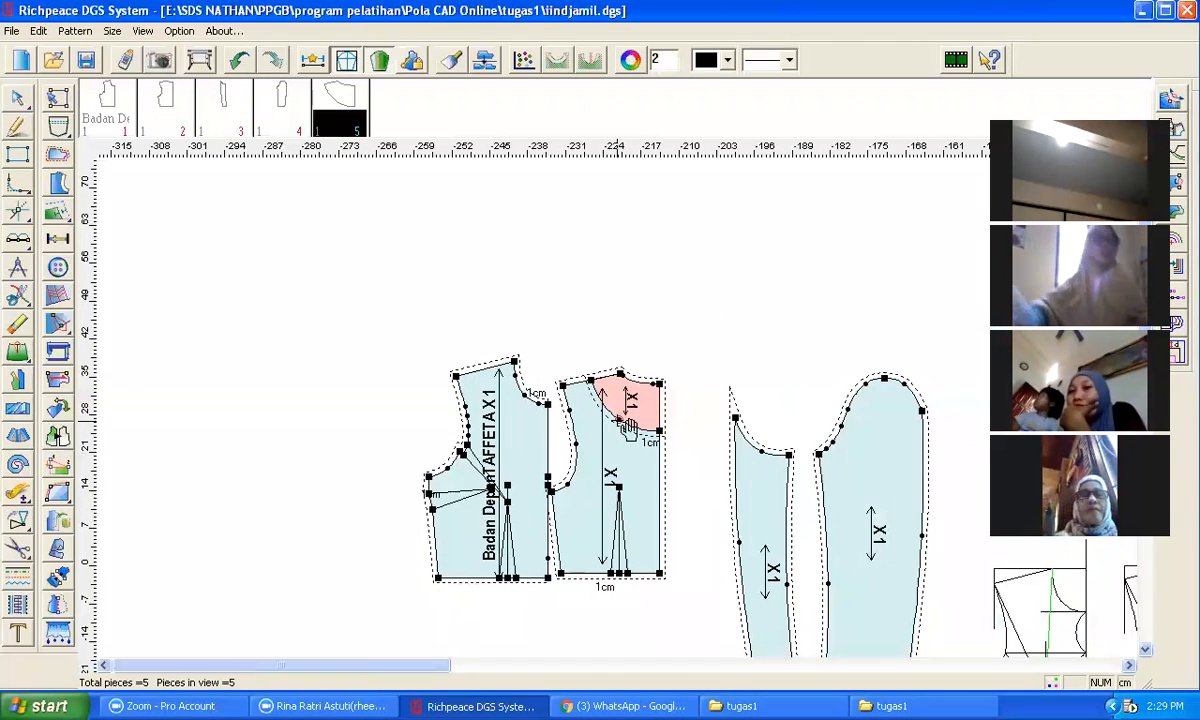
{"action": "scroll", "coordinate": [627, 415], "scroll_direction": "up", "scroll_amount": 1}
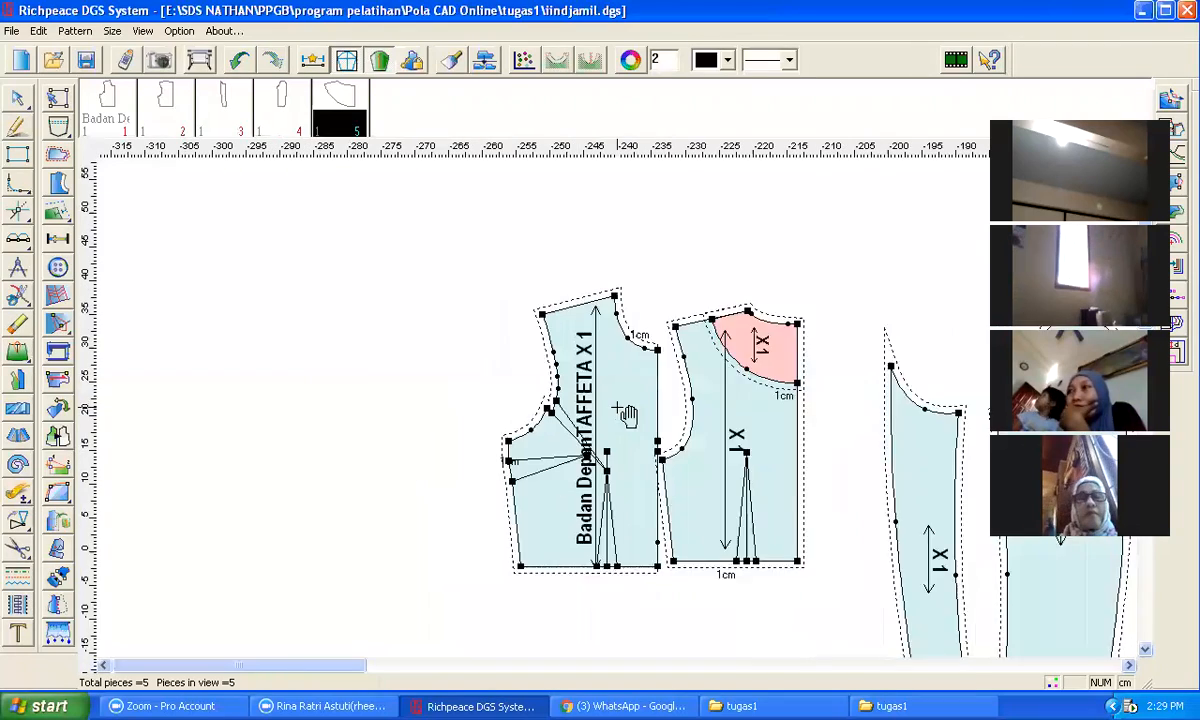
{"action": "scroll", "coordinate": [625, 413], "scroll_direction": "up", "scroll_amount": 1}
{"action": "scroll", "coordinate": [625, 413], "scroll_direction": "down", "scroll_amount": 2}
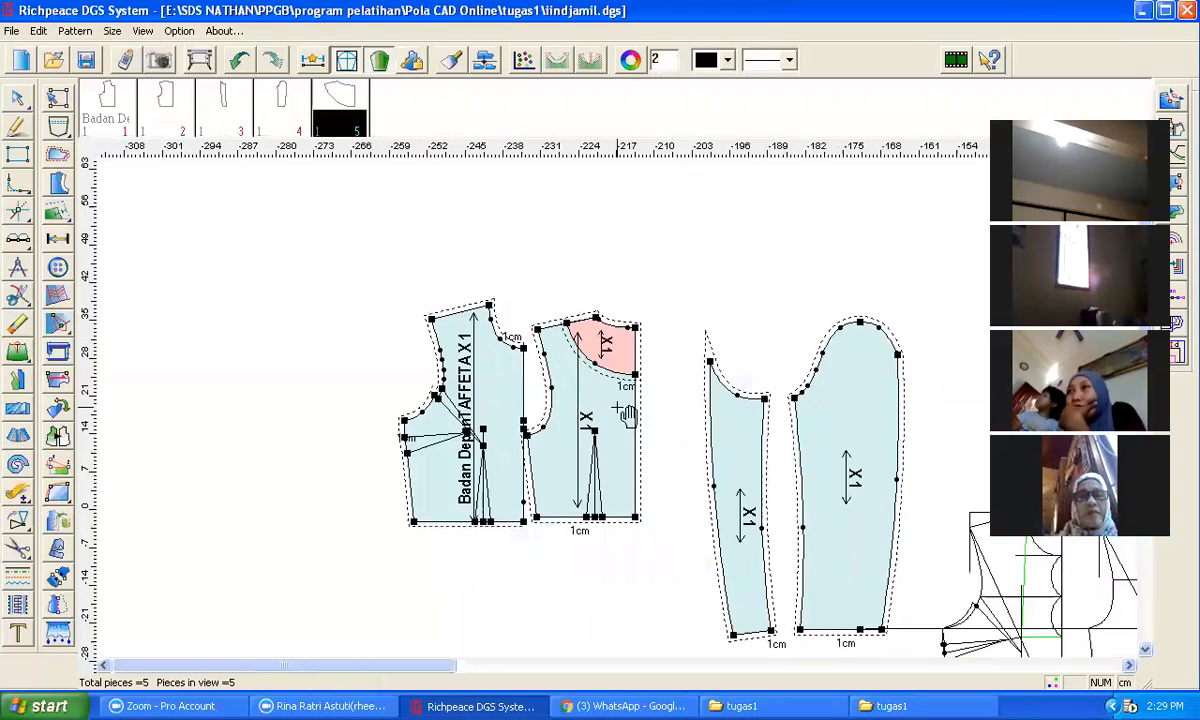
{"action": "scroll", "coordinate": [790, 467], "scroll_direction": "down", "scroll_amount": 1}
{"action": "scroll", "coordinate": [621, 414], "scroll_direction": "up", "scroll_amount": 2}
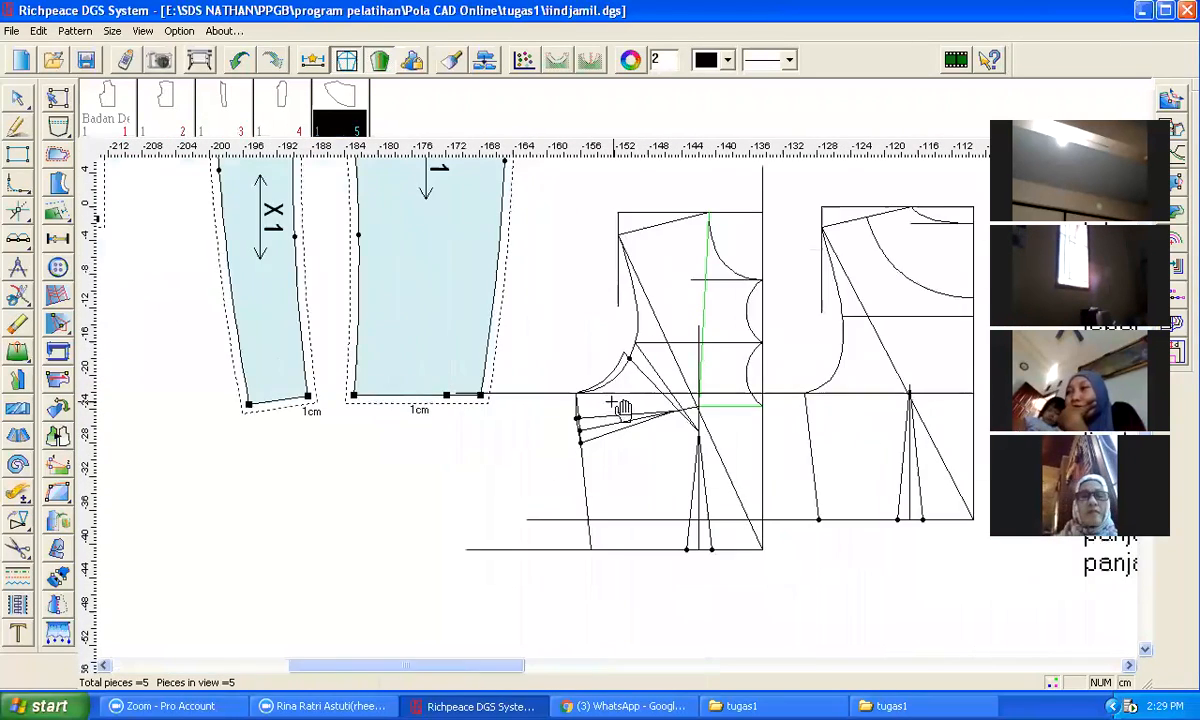
{"action": "scroll", "coordinate": [624, 413], "scroll_direction": "up", "scroll_amount": 1}
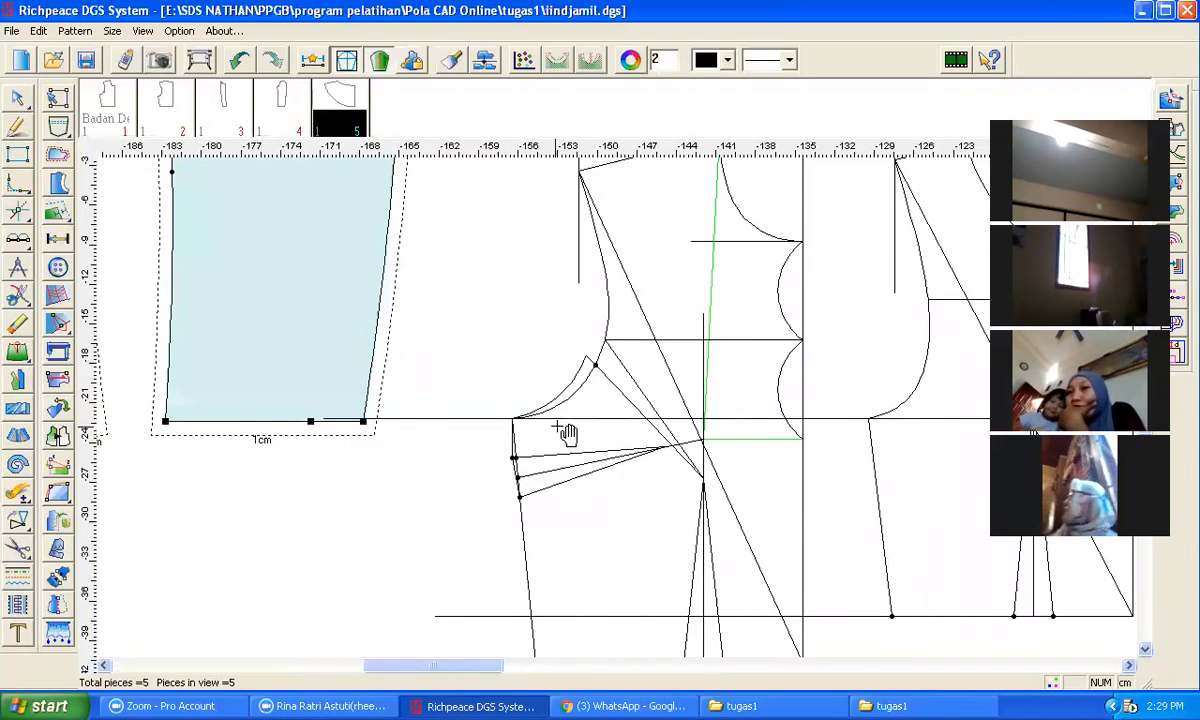
{"action": "scroll", "coordinate": [621, 413], "scroll_direction": "up", "scroll_amount": 2}
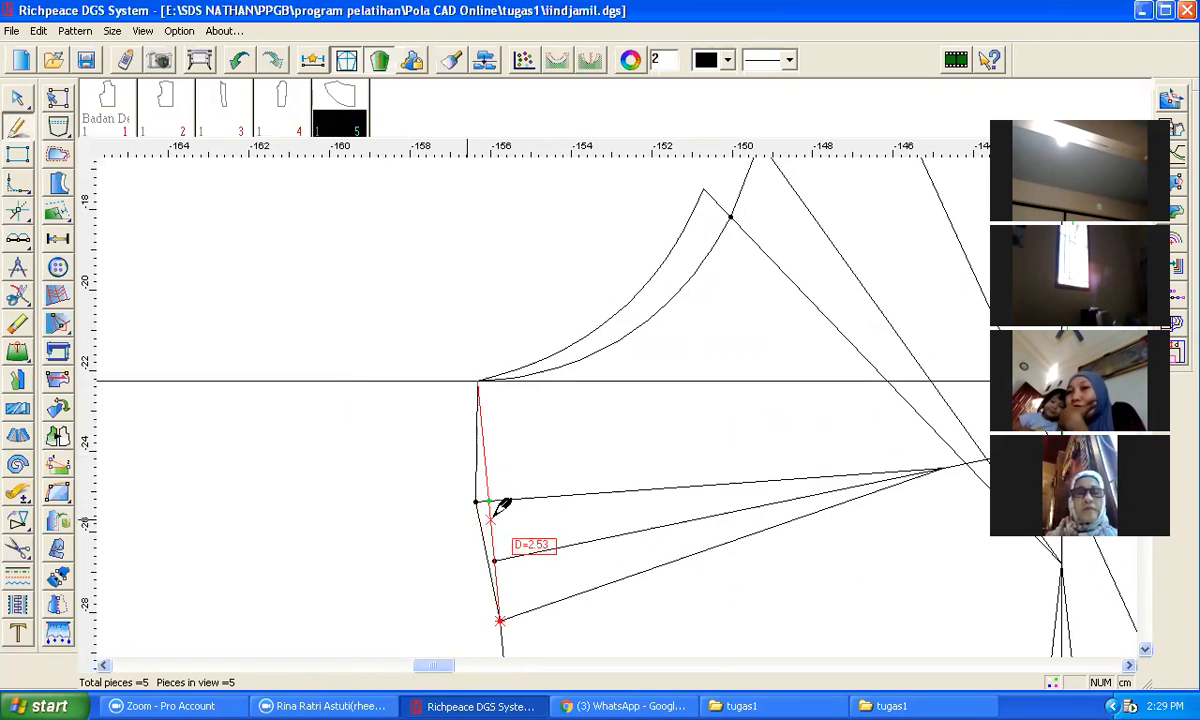
{"action": "scroll", "coordinate": [555, 432], "scroll_direction": "down", "scroll_amount": 2}
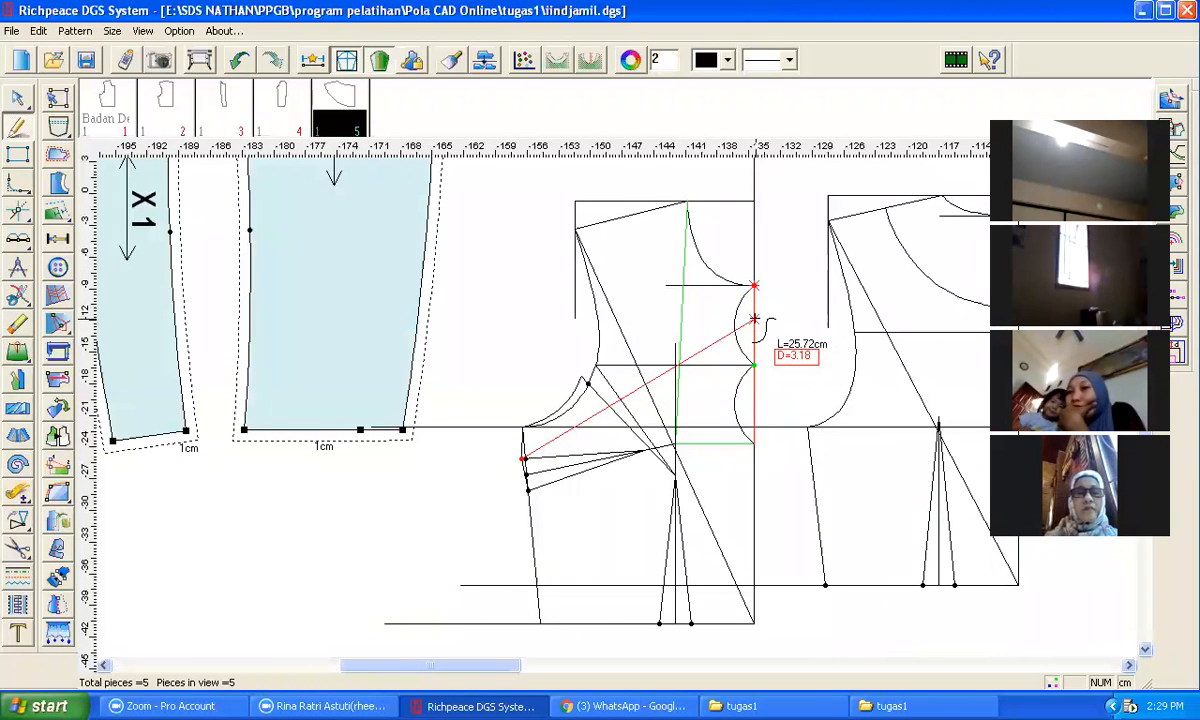
{"action": "left_click", "coordinate": [755, 322]}
{"action": "left_click", "coordinate": [586, 476]}
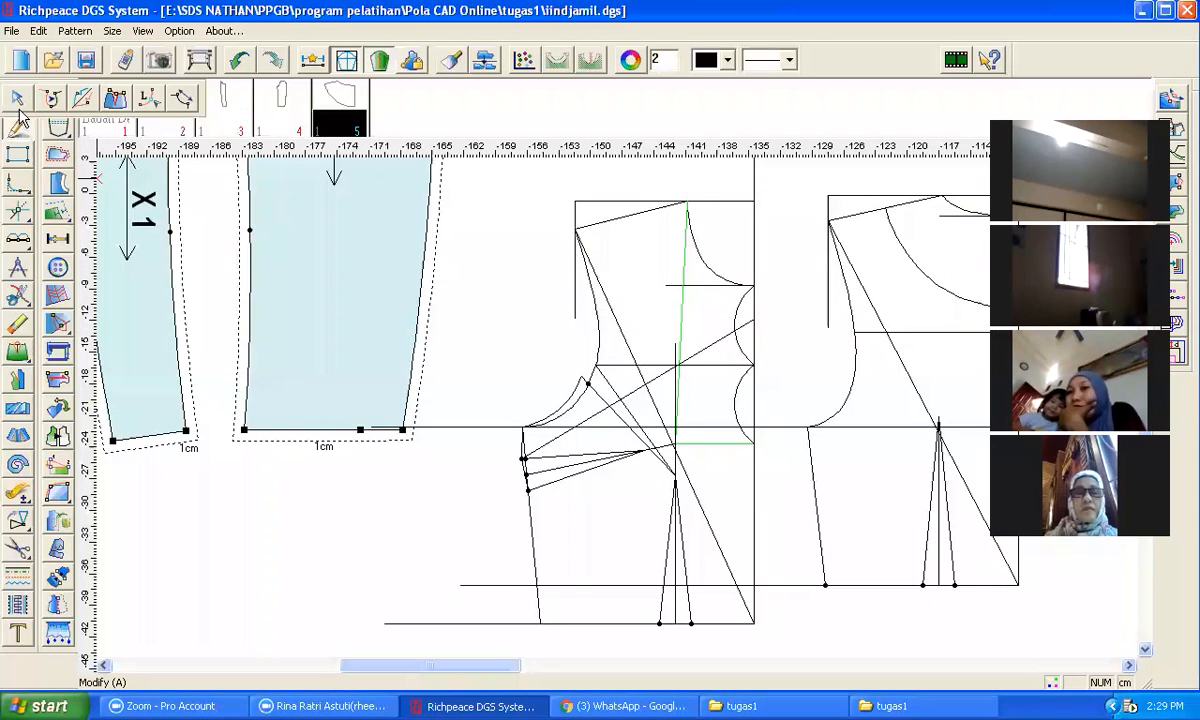
Step: Bend the diagonal line on the front bodice draft into a curve to form the front yoke seam
{"action": "left_click", "coordinate": [18, 98]}
{"action": "left_click_drag", "start_coordinate": [632, 405], "coordinate": [614, 430]}
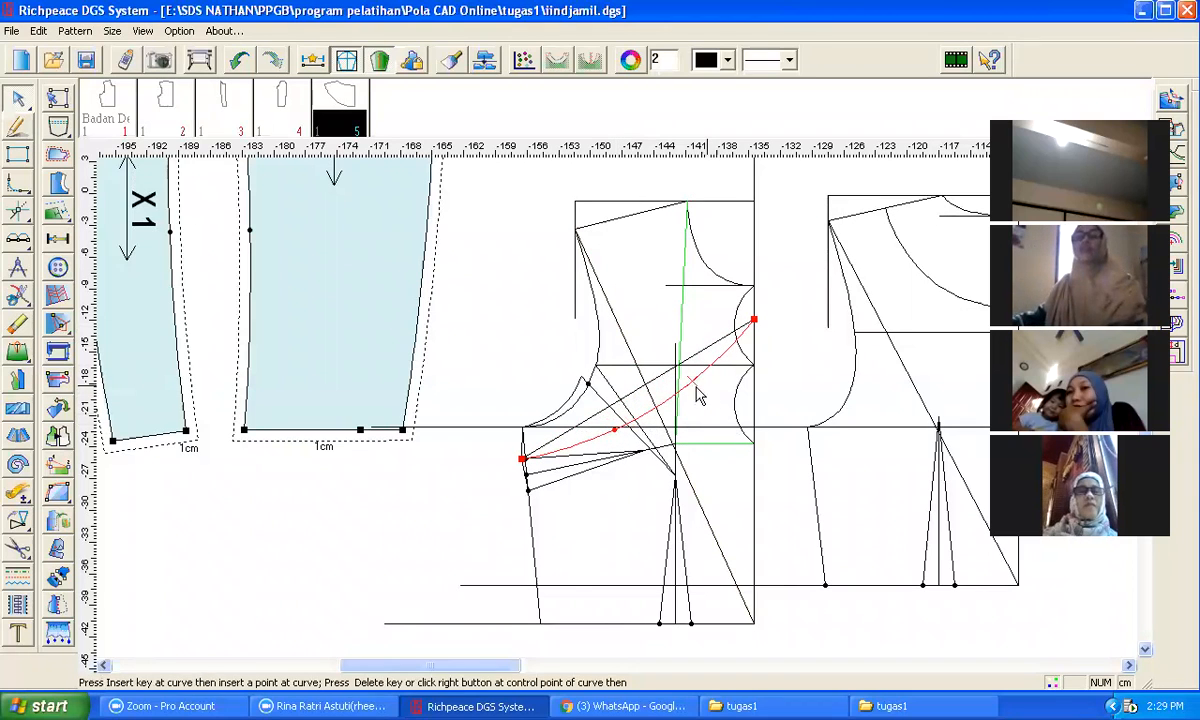
{"action": "left_click_drag", "start_coordinate": [683, 372], "coordinate": [656, 353]}
{"action": "left_click", "coordinate": [432, 475]}
{"action": "left_click", "coordinate": [11, 541]}
{"action": "scroll", "coordinate": [535, 453], "scroll_direction": "up", "scroll_amount": 3}
{"action": "scroll", "coordinate": [625, 415], "scroll_direction": "up", "scroll_amount": 2}
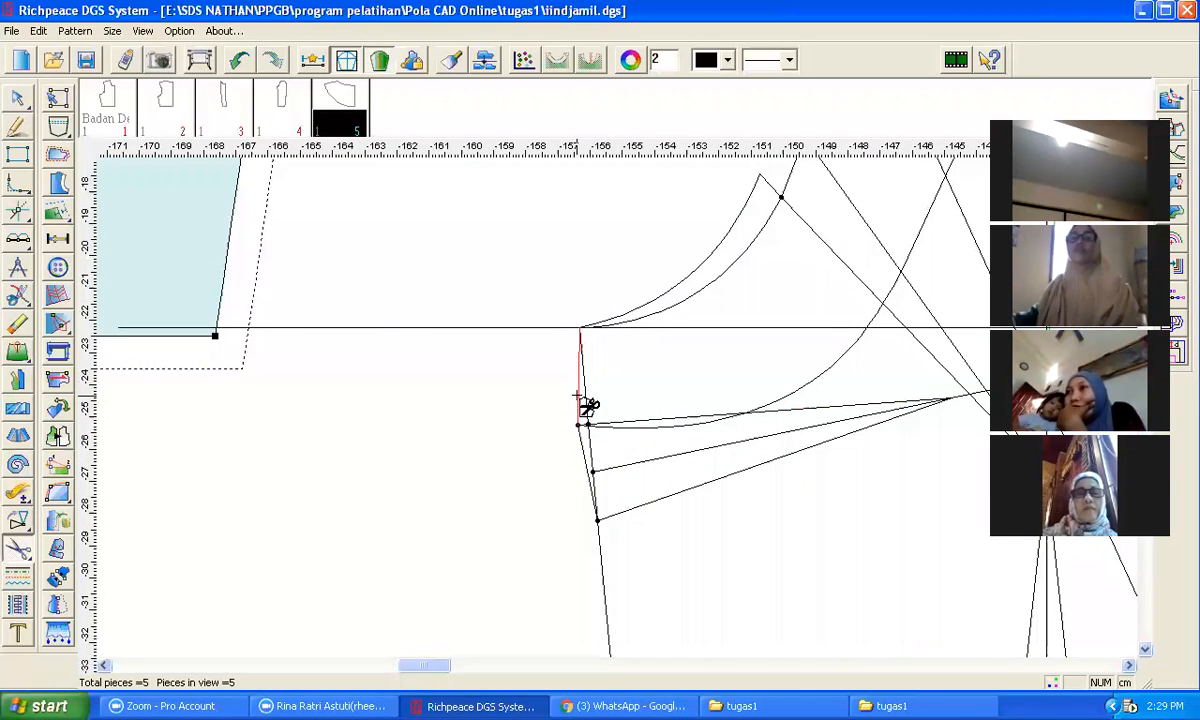
{"action": "left_click", "coordinate": [577, 396]}
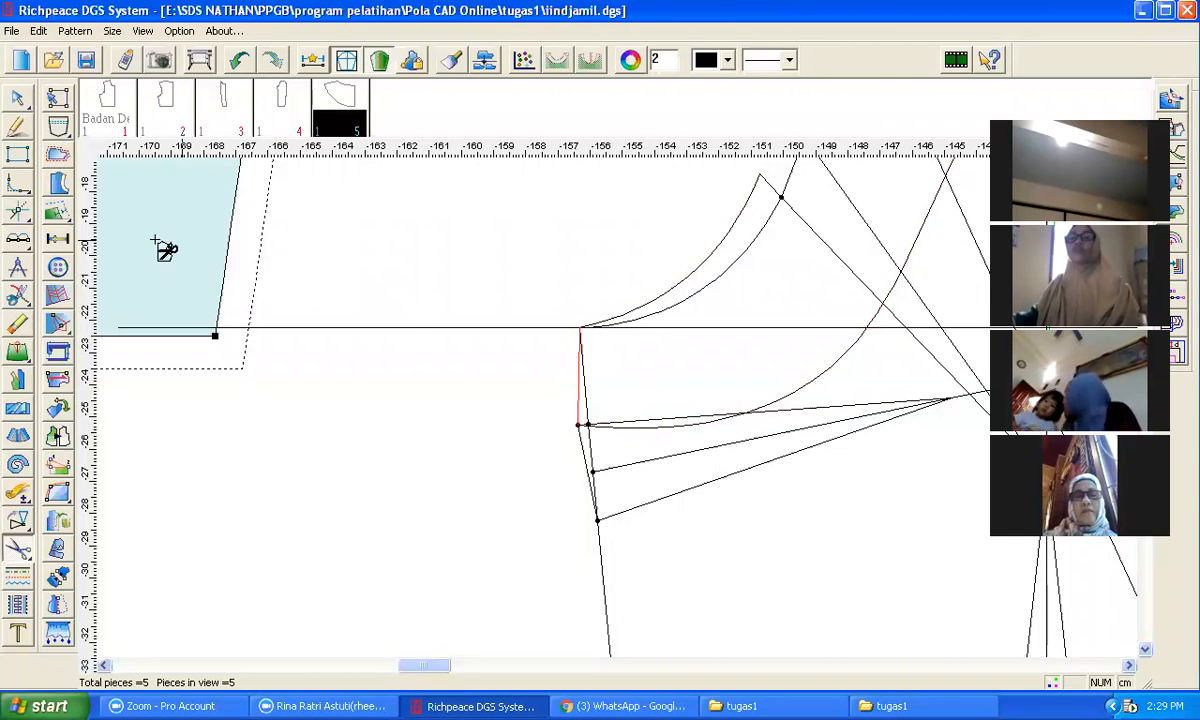
Step: Reshape the front yoke curve so it runs more smoothly from the side point to the centre front
{"action": "left_click", "coordinate": [20, 106]}
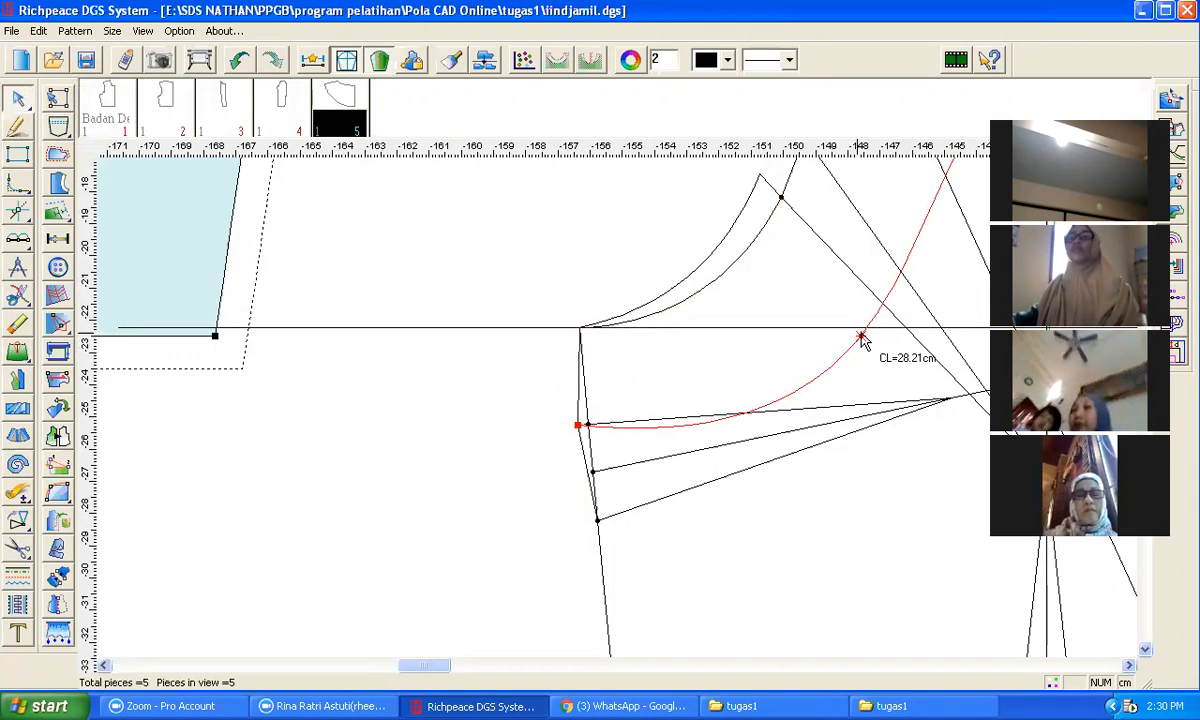
{"action": "left_click_drag", "start_coordinate": [862, 340], "coordinate": [822, 347]}
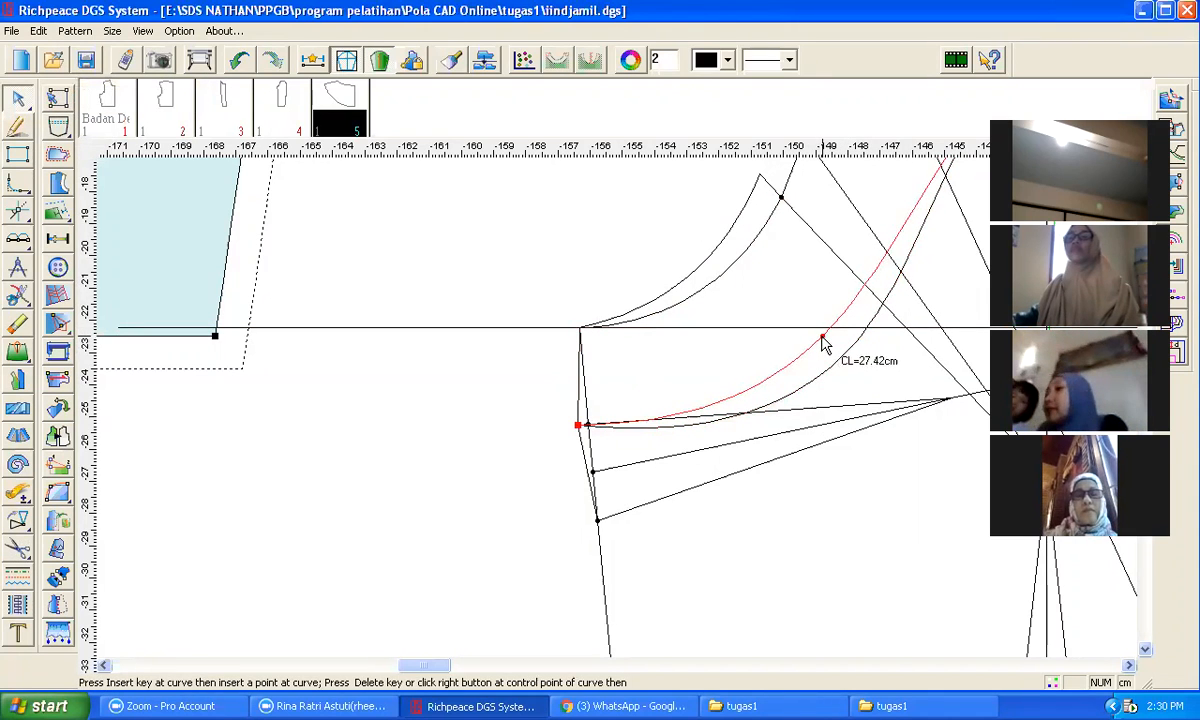
{"action": "left_click", "coordinate": [822, 329]}
{"action": "key", "text": "minus"}
{"action": "key", "text": "minus"}
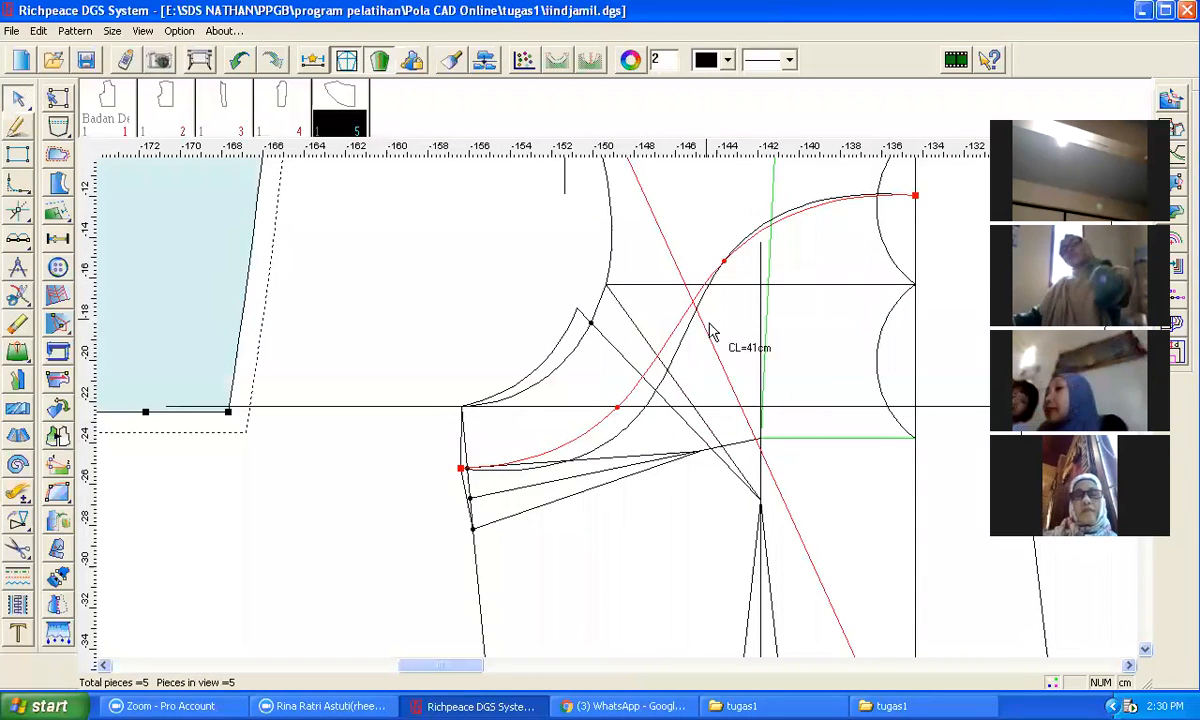
{"action": "left_click", "coordinate": [330, 465]}
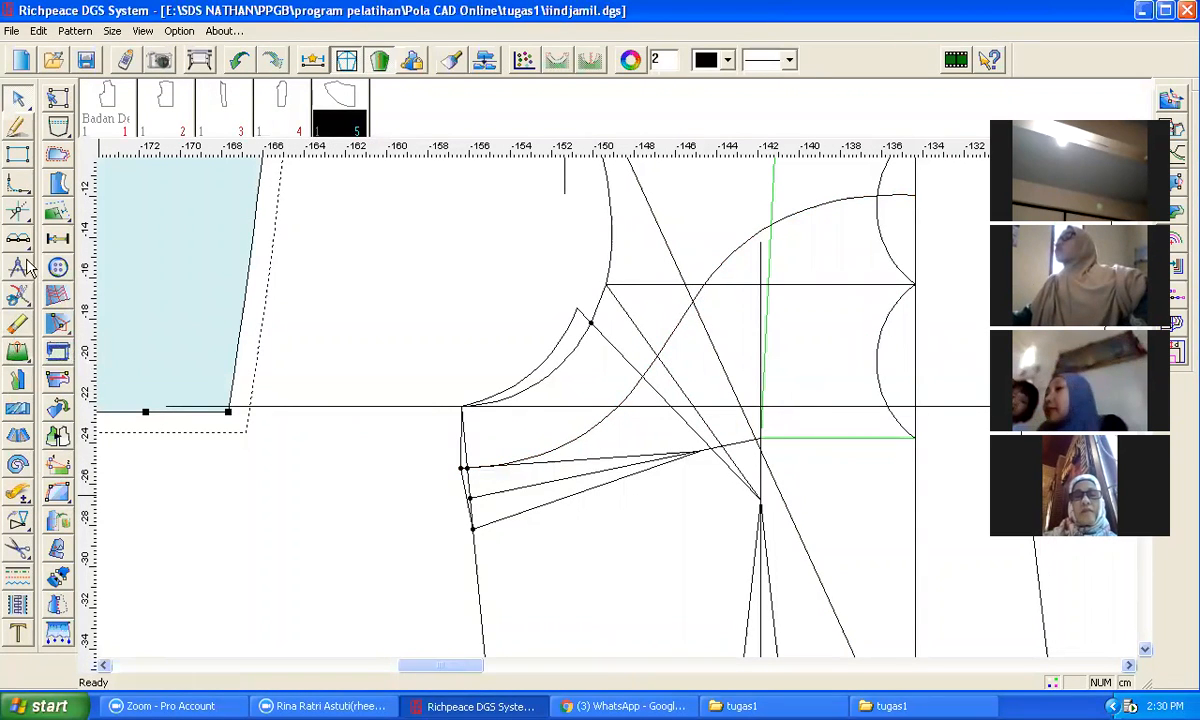
Step: Cut a front yoke pattern piece from the area above the curved line on the front bodice draft
{"action": "left_click", "coordinate": [18, 548]}
{"action": "left_click", "coordinate": [465, 466]}
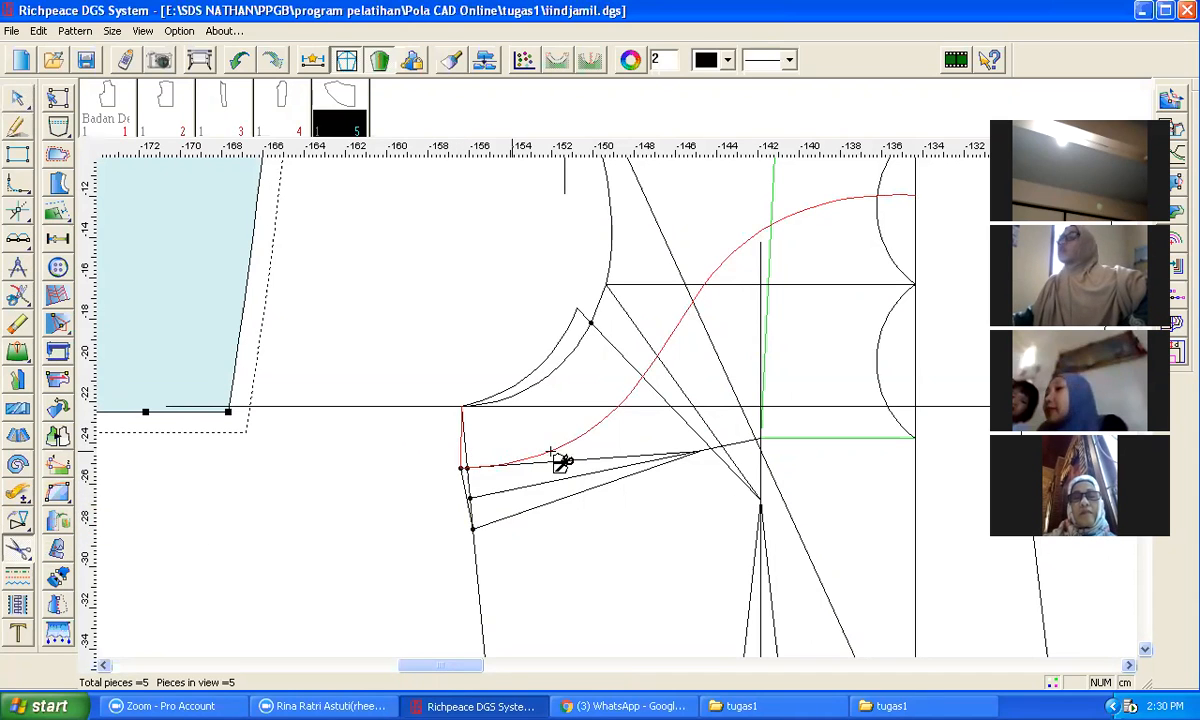
{"action": "left_click", "coordinate": [917, 186]}
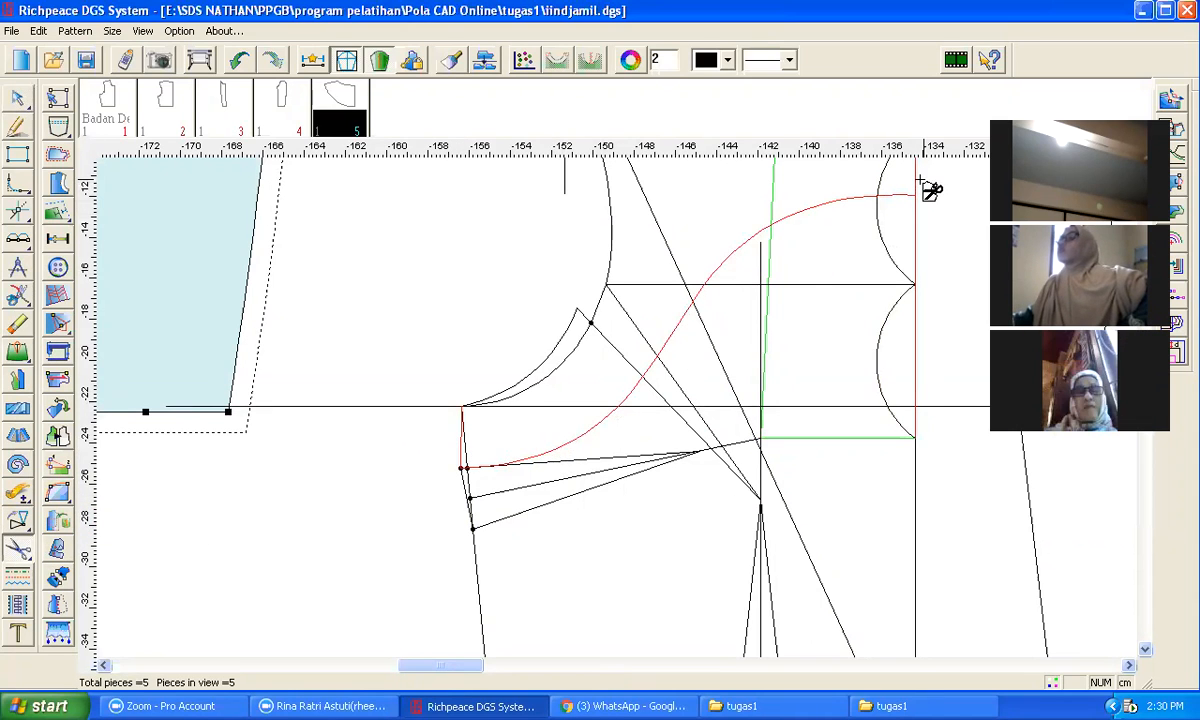
{"action": "scroll", "coordinate": [920, 180], "scroll_direction": "down", "scroll_amount": 3}
{"action": "left_click", "coordinate": [566, 357]}
{"action": "left_click", "coordinate": [476, 317]}
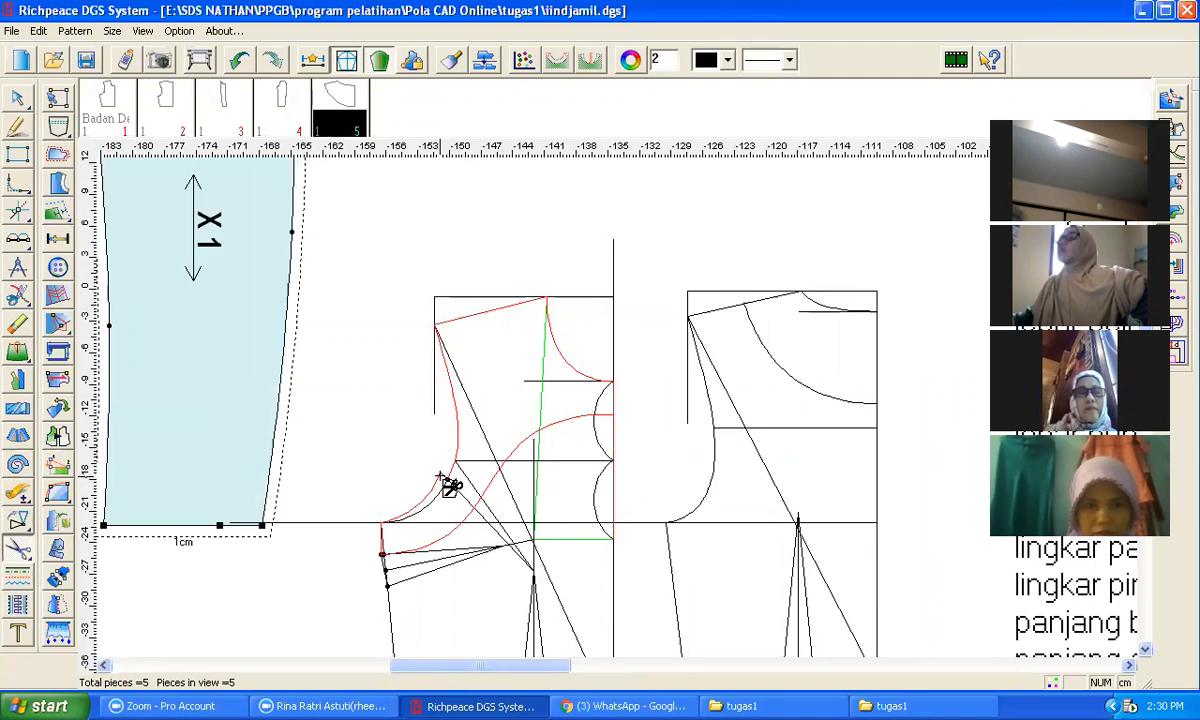
{"action": "scroll", "coordinate": [450, 485], "scroll_direction": "up", "scroll_amount": 3}
{"action": "left_click", "coordinate": [611, 419]}
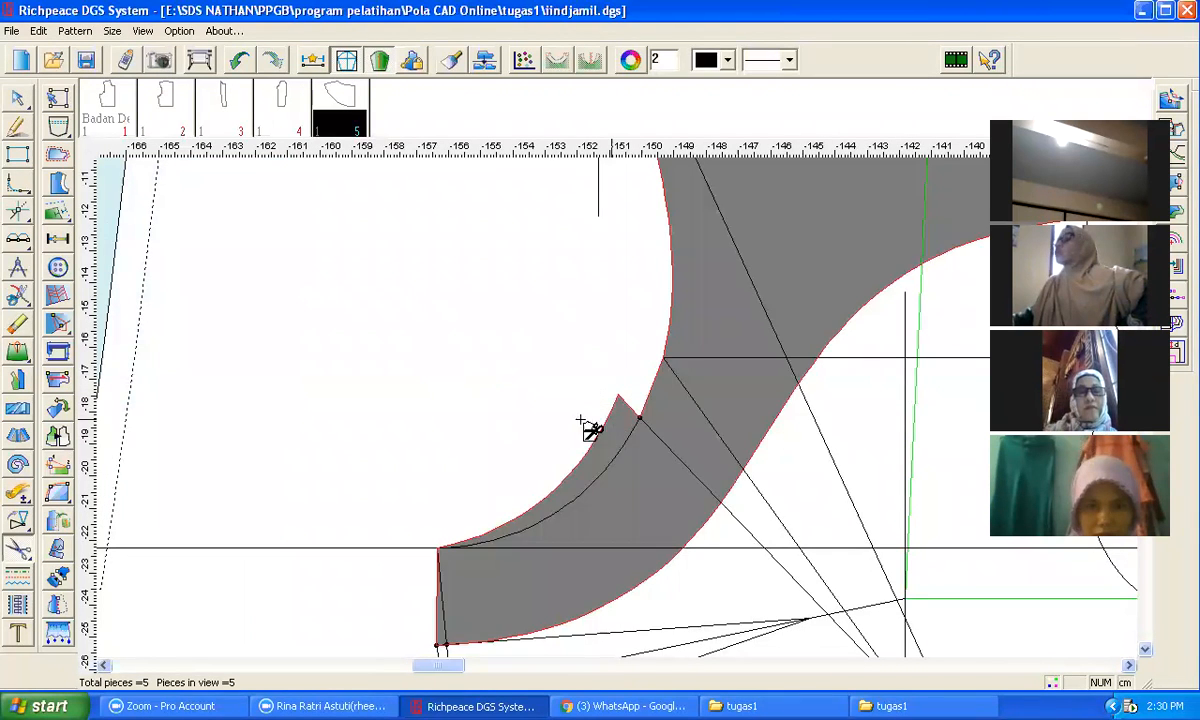
{"action": "right_click", "coordinate": [450, 400]}
Step: Move the front yoke piece onto the upper corner of the front bodice pattern piece
{"action": "scroll", "coordinate": [628, 416], "scroll_direction": "down", "scroll_amount": 4}
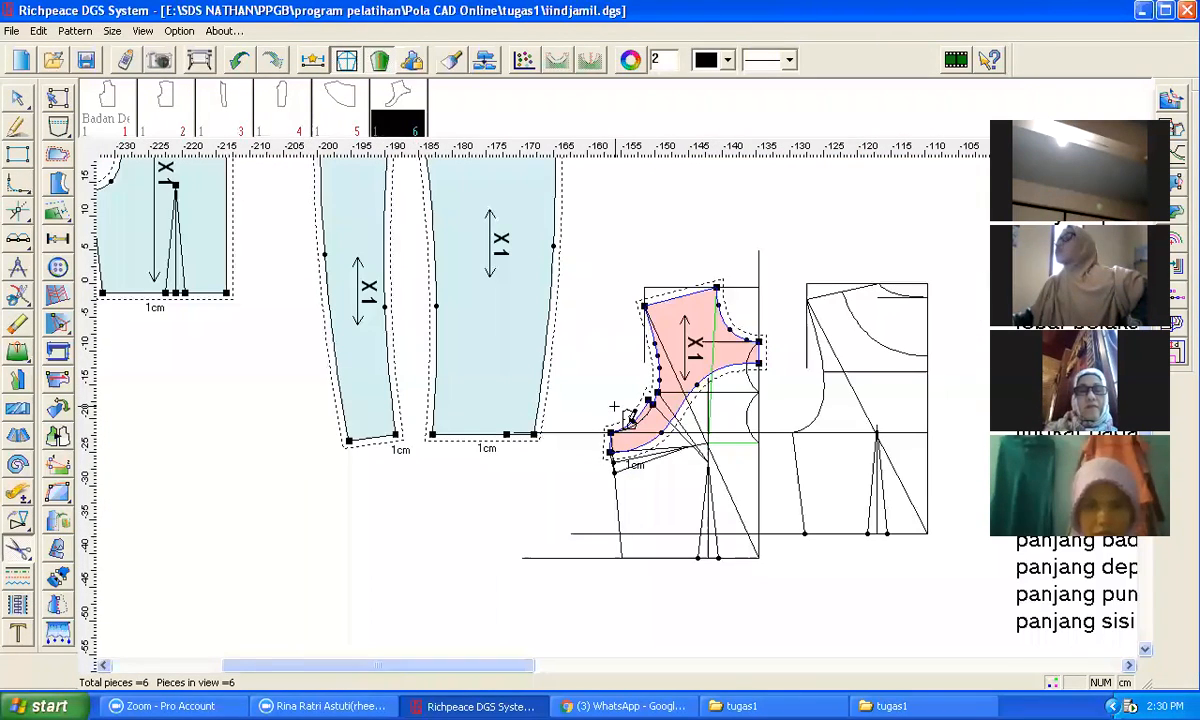
{"action": "right_click", "coordinate": [778, 238]}
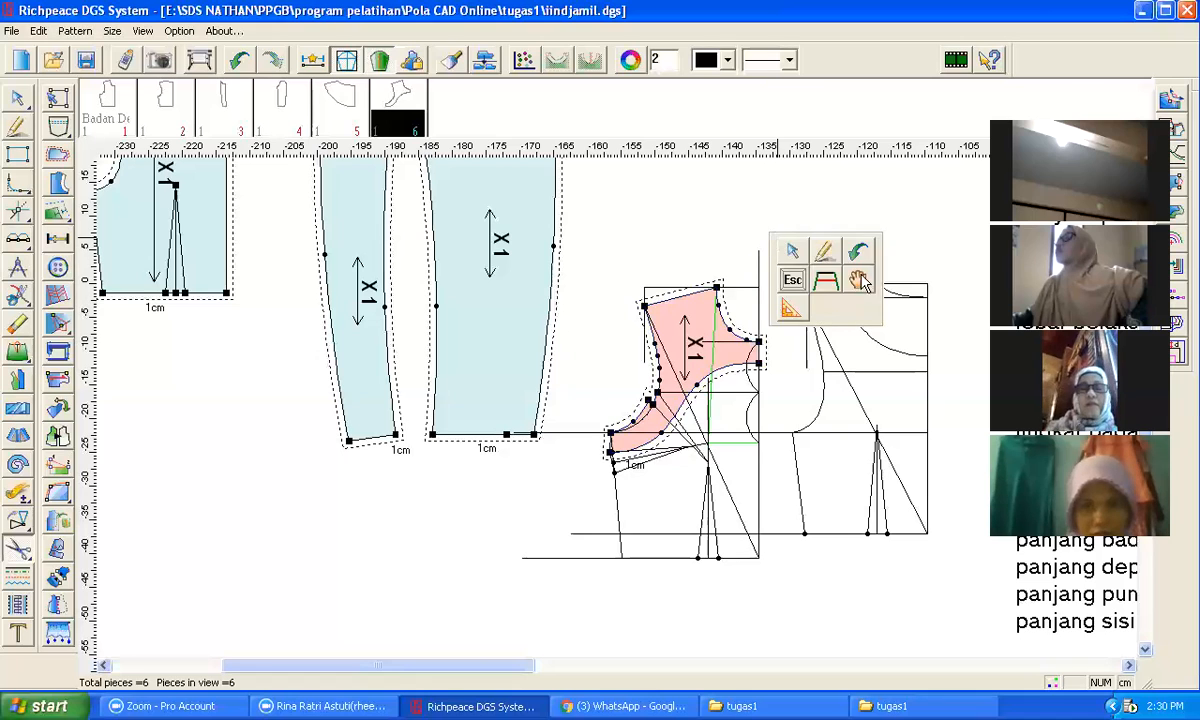
{"action": "left_click", "coordinate": [860, 280]}
{"action": "left_click", "coordinate": [734, 358]}
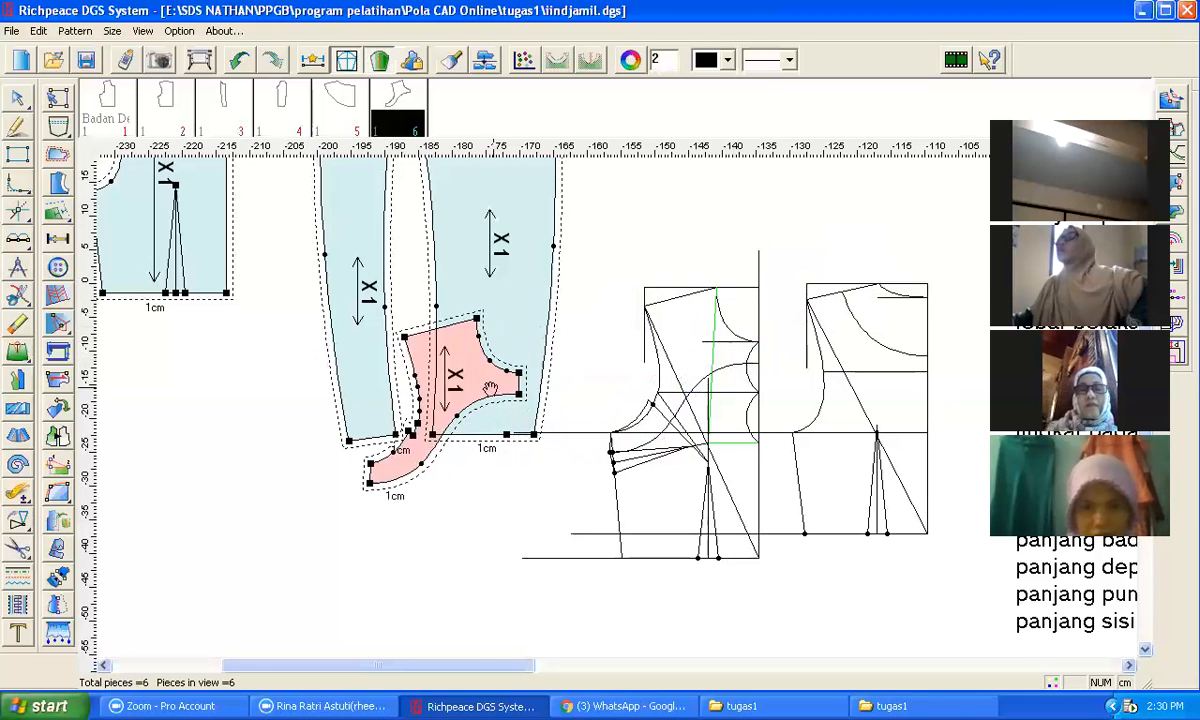
{"action": "scroll", "coordinate": [458, 392], "scroll_direction": "down", "scroll_amount": 2}
{"action": "scroll", "coordinate": [590, 370], "scroll_direction": "up", "scroll_amount": 2}
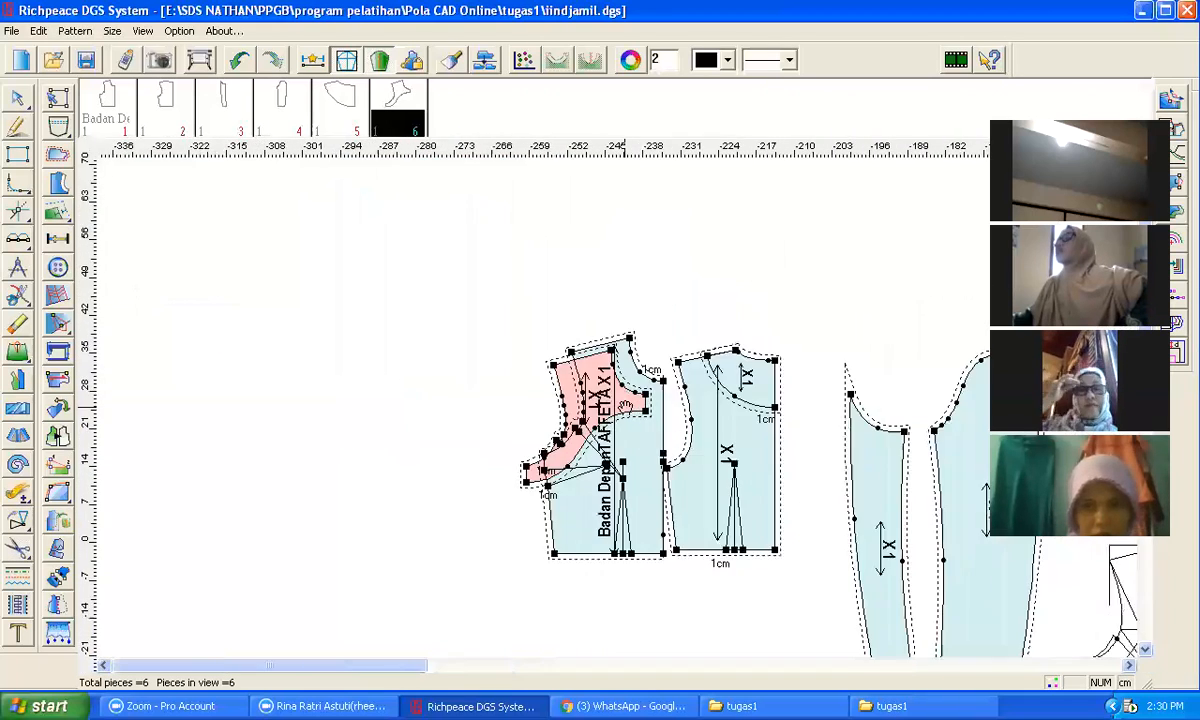
{"action": "scroll", "coordinate": [625, 405], "scroll_direction": "up", "scroll_amount": 2}
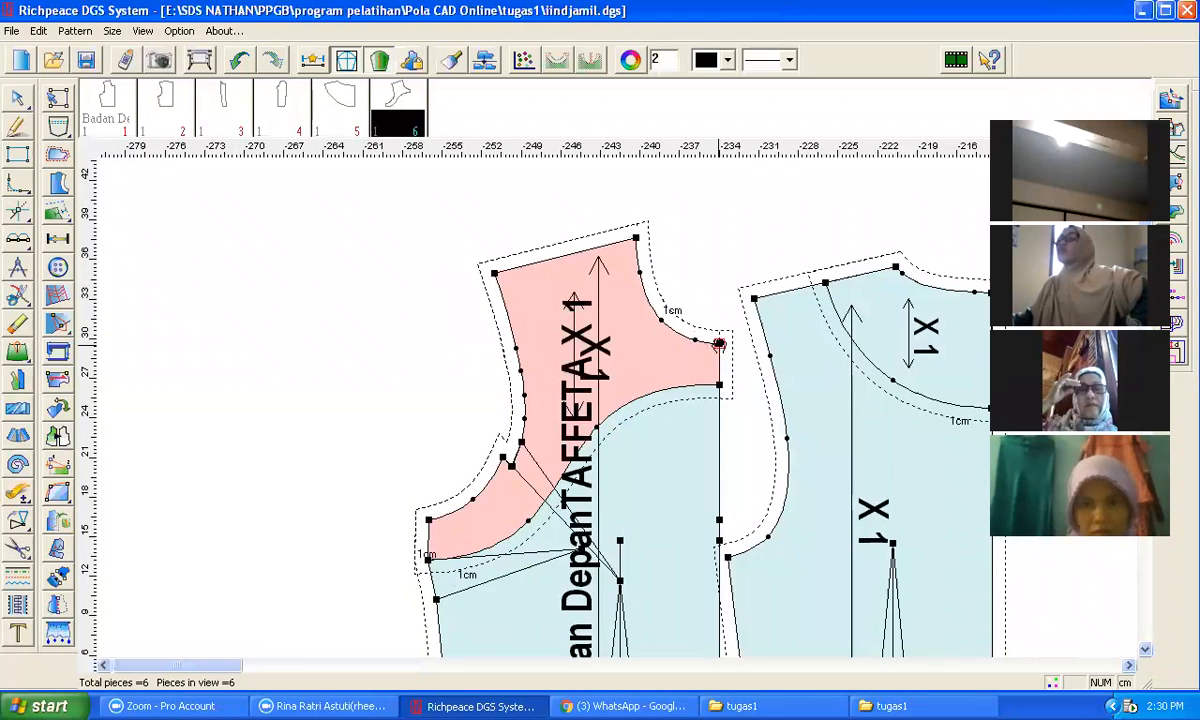
{"action": "scroll", "coordinate": [745, 473], "scroll_direction": "down", "scroll_amount": 3}
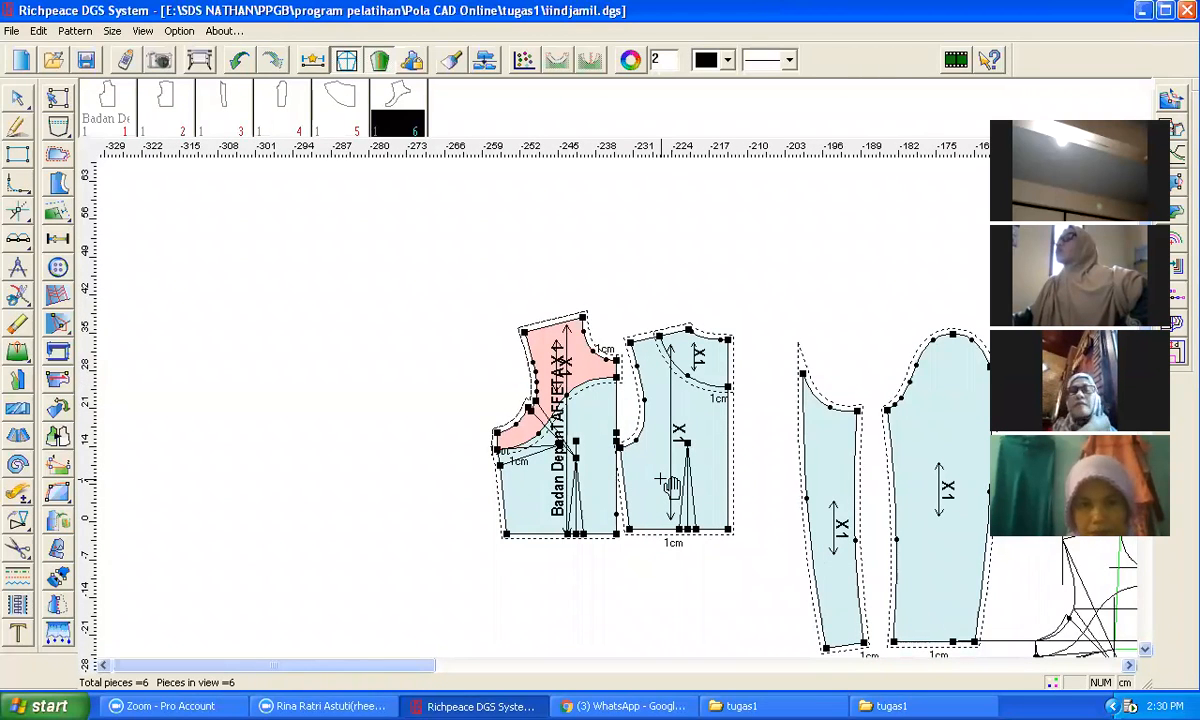
Step: Move the front bodice and front yoke pieces apart so they sit side by side left of the other pieces
{"action": "left_click_drag", "start_coordinate": [548, 342], "coordinate": [411, 329]}
{"action": "left_click_drag", "start_coordinate": [576, 363], "coordinate": [311, 355]}
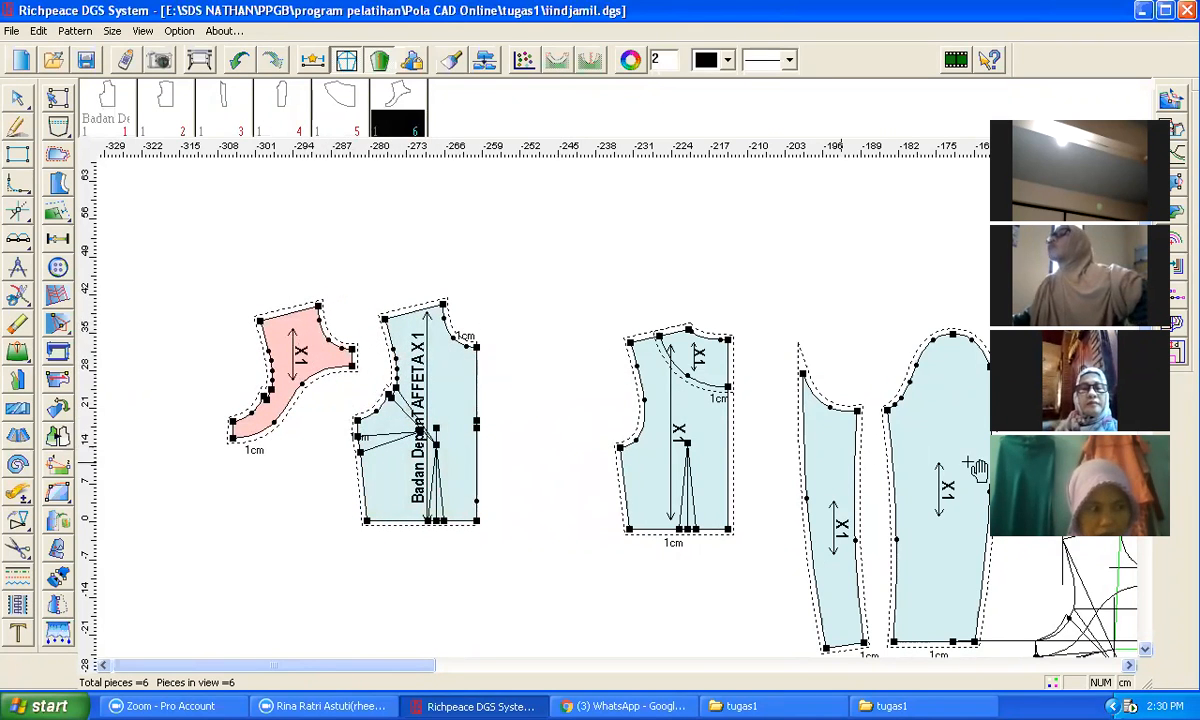
{"action": "scroll", "coordinate": [968, 462], "scroll_direction": "down", "scroll_amount": 2}
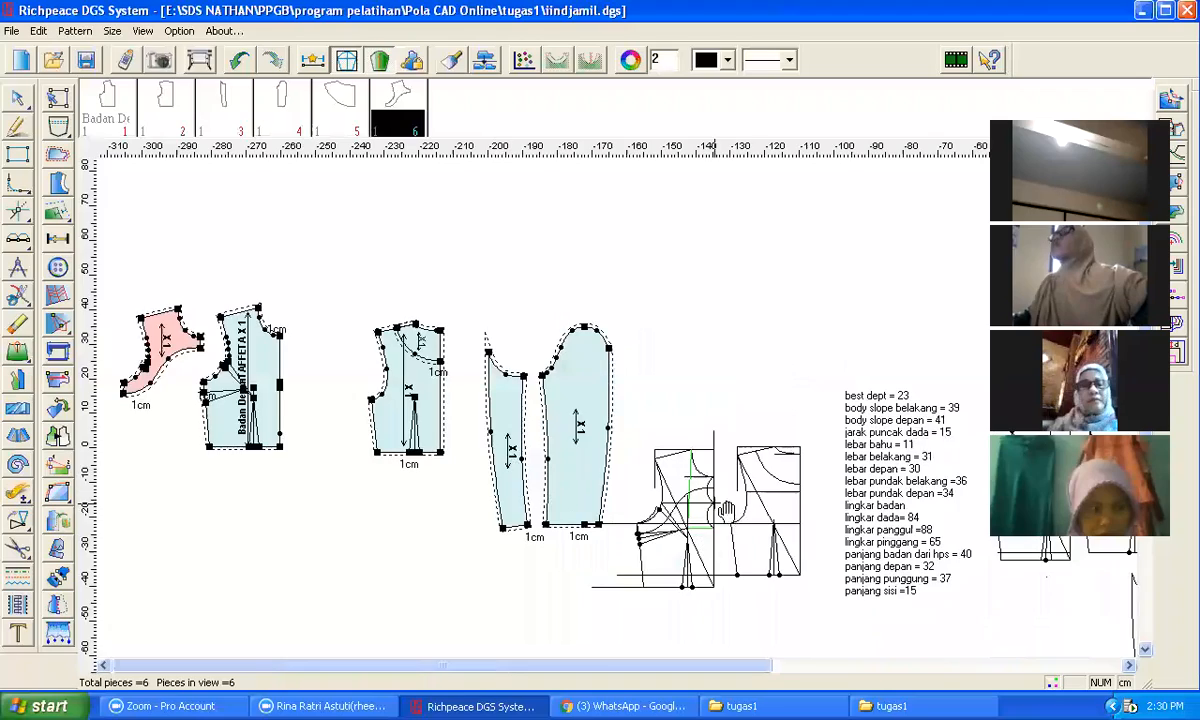
{"action": "scroll", "coordinate": [635, 421], "scroll_direction": "up", "scroll_amount": 3}
{"action": "scroll", "coordinate": [625, 410], "scroll_direction": "down", "scroll_amount": 1}
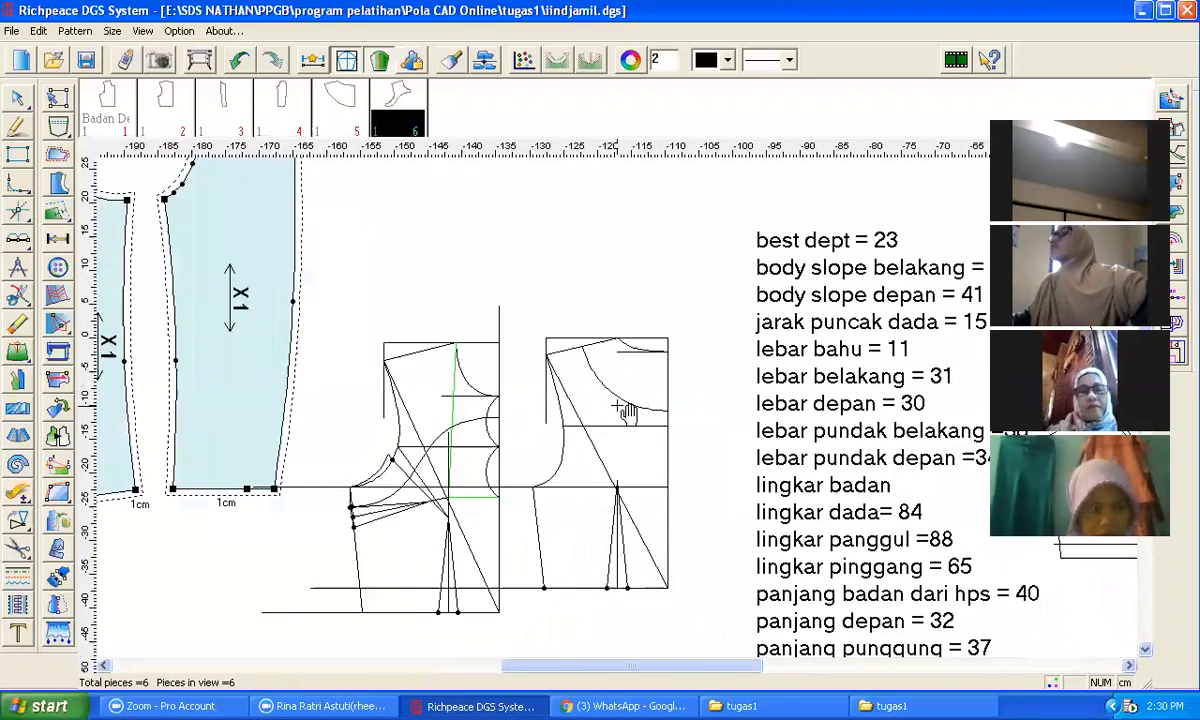
{"action": "scroll", "coordinate": [590, 395], "scroll_direction": "down", "scroll_amount": 1}
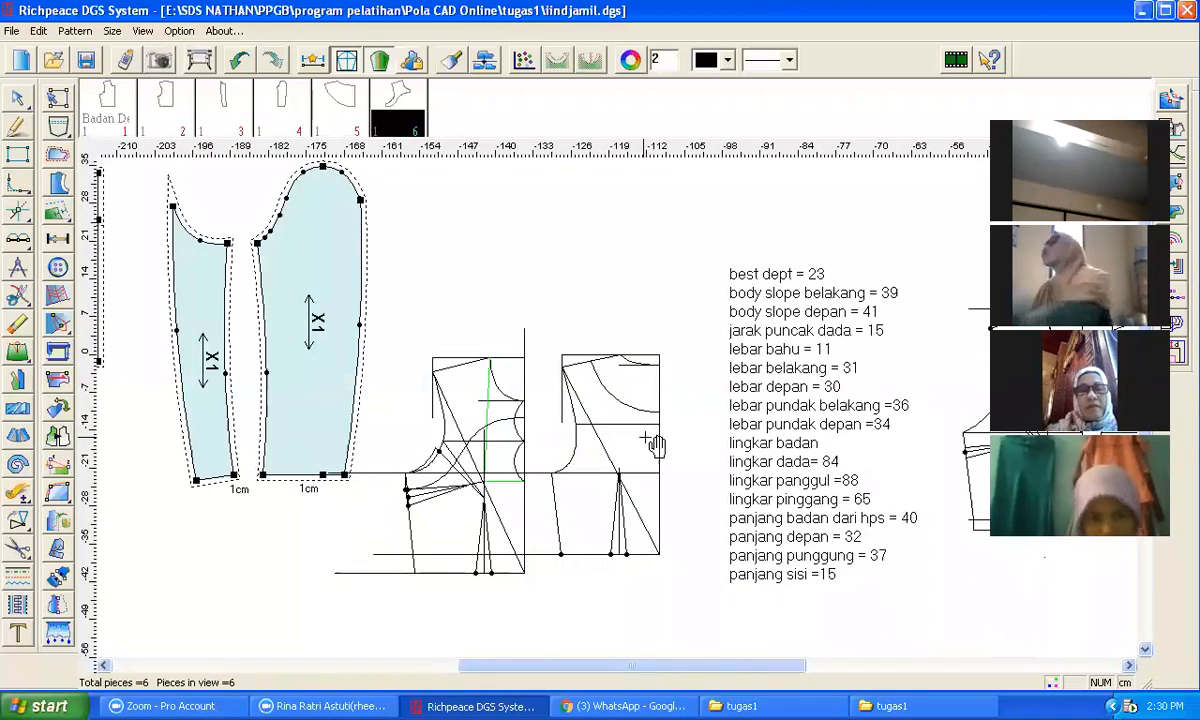
{"action": "scroll", "coordinate": [643, 480], "scroll_direction": "down", "scroll_amount": 1}
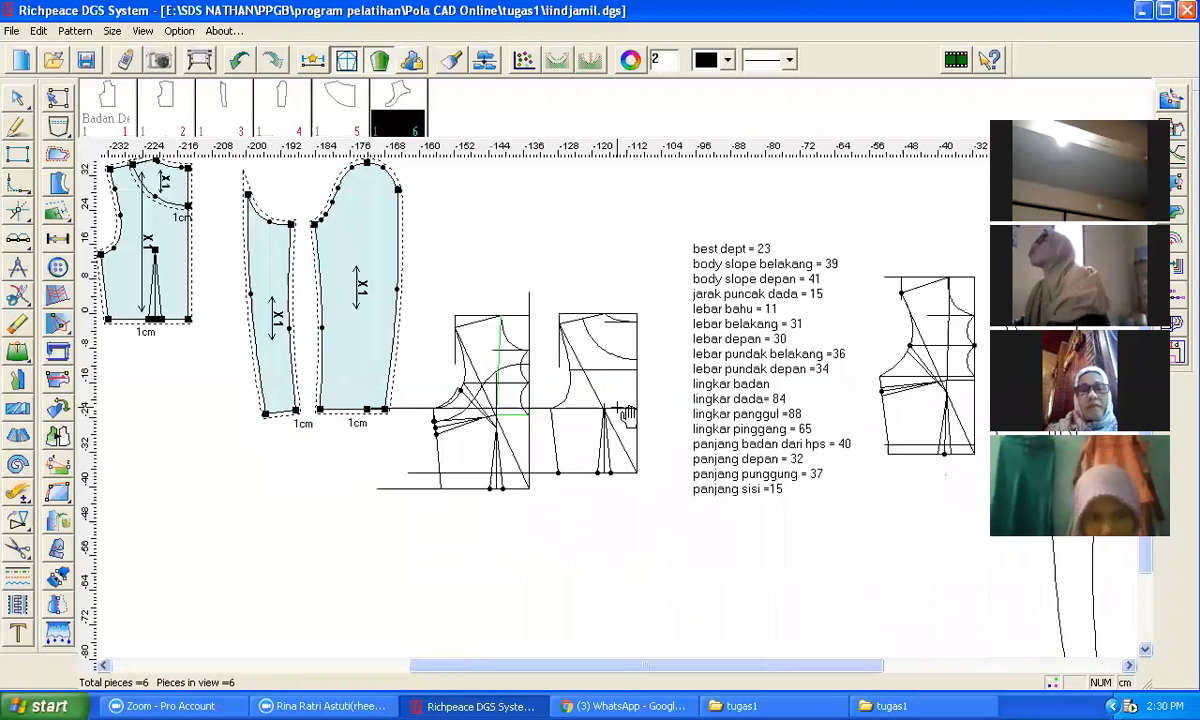
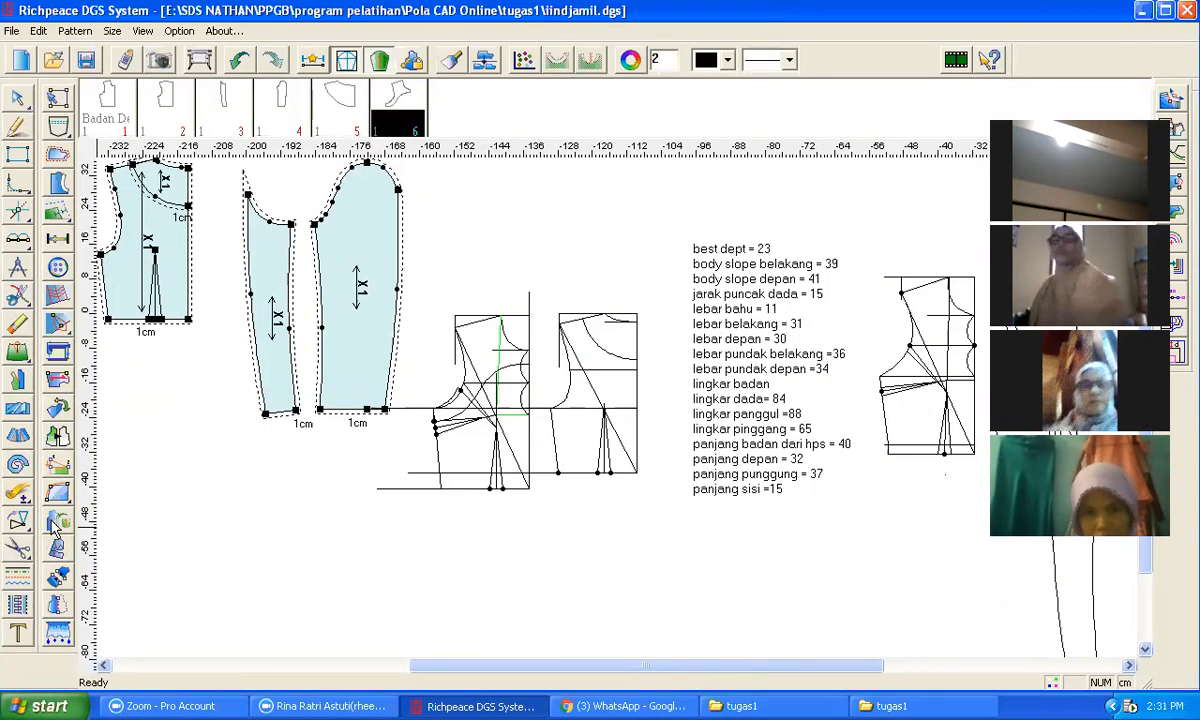
Step: Move the remaining bodice draft with the green construction lines to an empty area on the left
{"action": "right_click", "coordinate": [24, 532]}
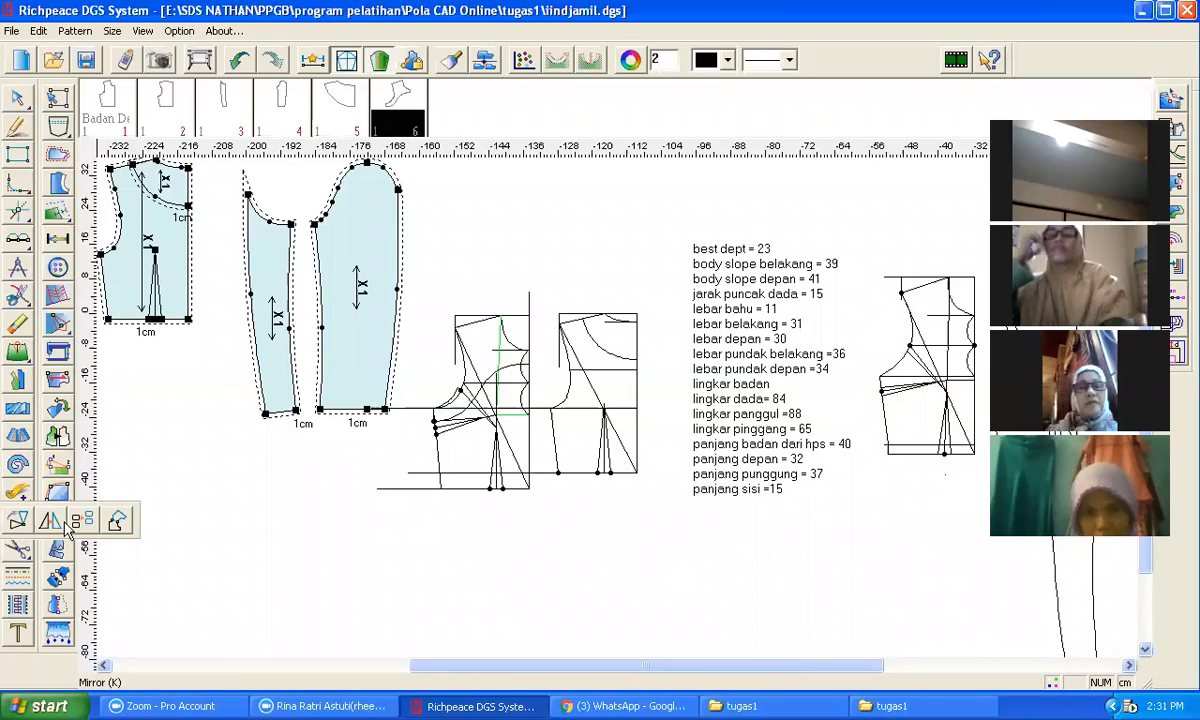
{"action": "left_click", "coordinate": [116, 520]}
{"action": "left_click_drag", "start_coordinate": [432, 289], "coordinate": [544, 522]}
{"action": "right_click", "coordinate": [544, 522]}
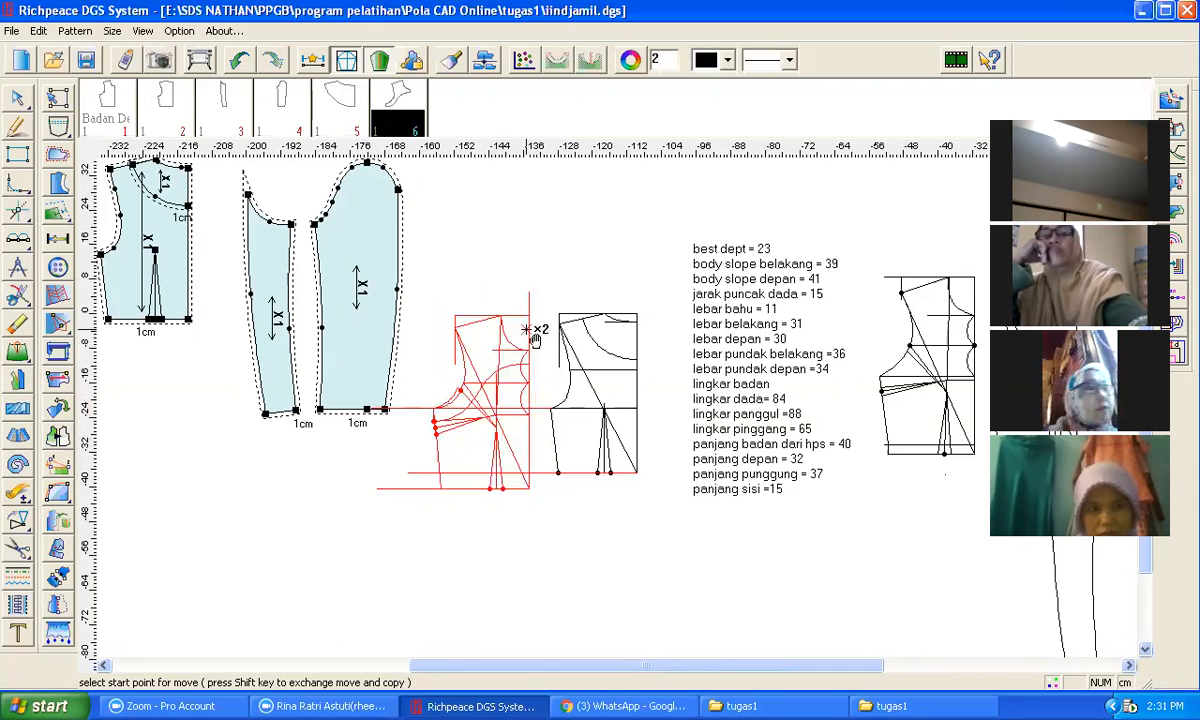
{"action": "left_click", "coordinate": [528, 293]}
{"action": "scroll", "coordinate": [616, 405], "scroll_direction": "down", "scroll_amount": 2}
{"action": "scroll", "coordinate": [624, 415], "scroll_direction": "down", "scroll_amount": 1}
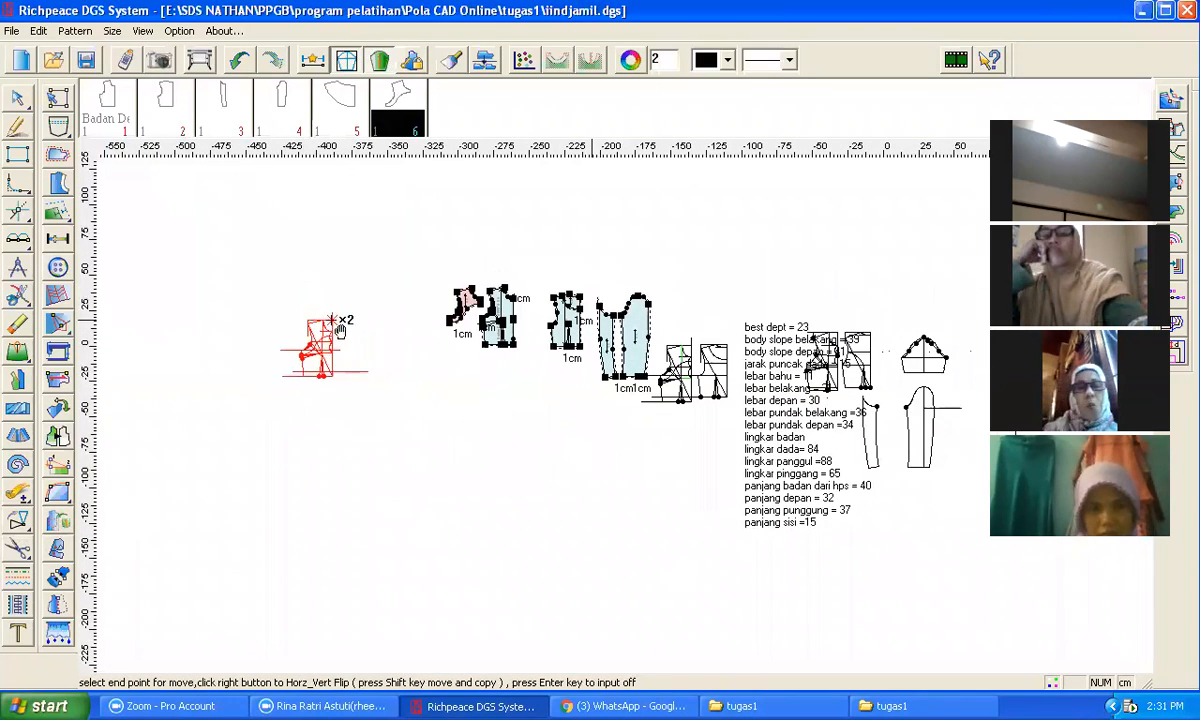
{"action": "left_click", "coordinate": [340, 333]}
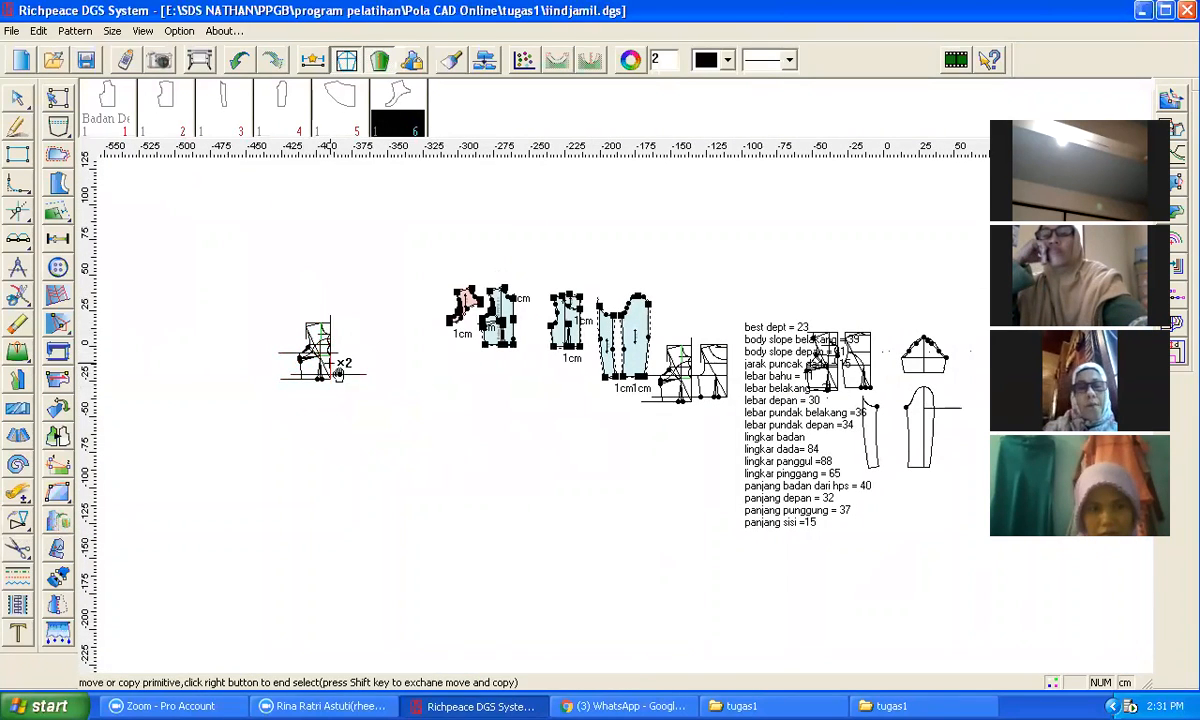
{"action": "scroll", "coordinate": [635, 420], "scroll_direction": "up", "scroll_amount": 4}
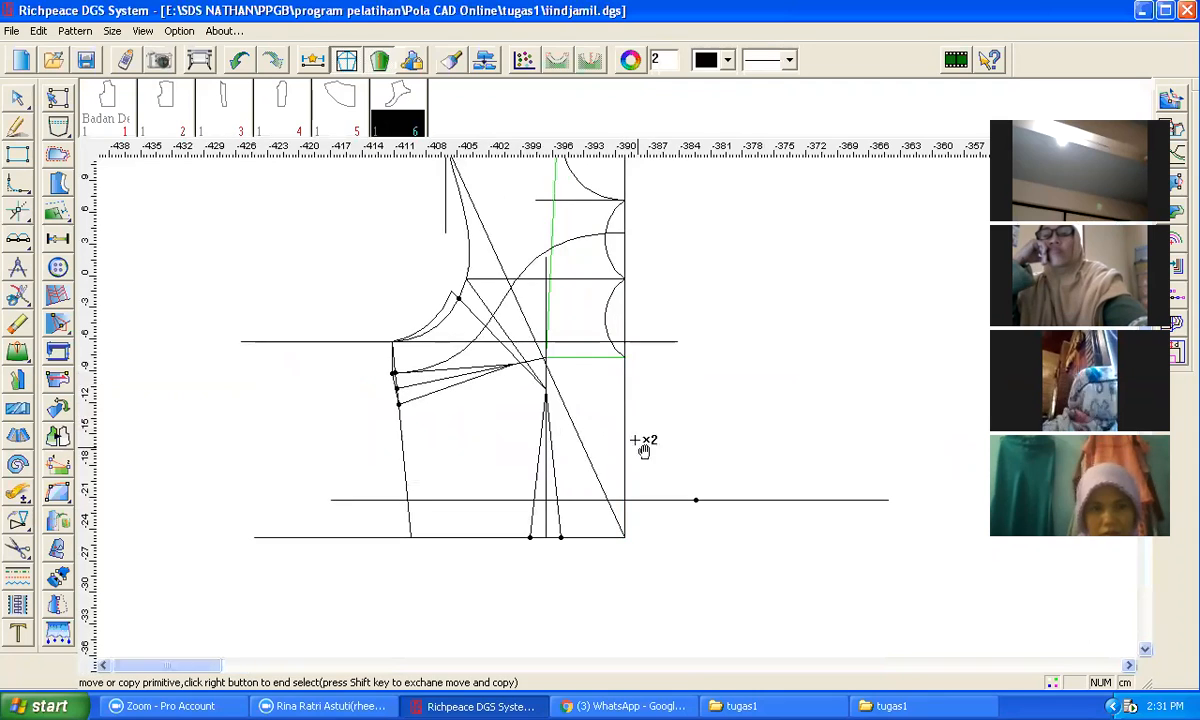
Step: Erase the leftover construction and guide lines around the bodice draft with the Eraser
{"action": "key", "text": "e"}
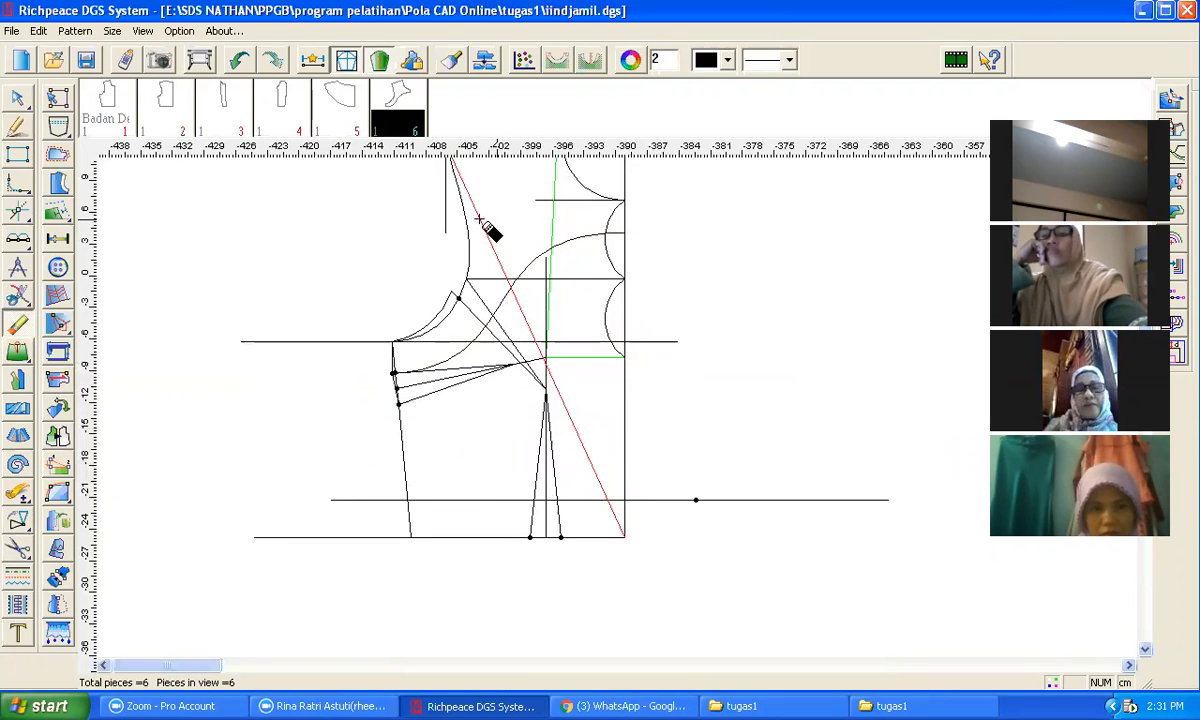
{"action": "left_click", "coordinate": [548, 245]}
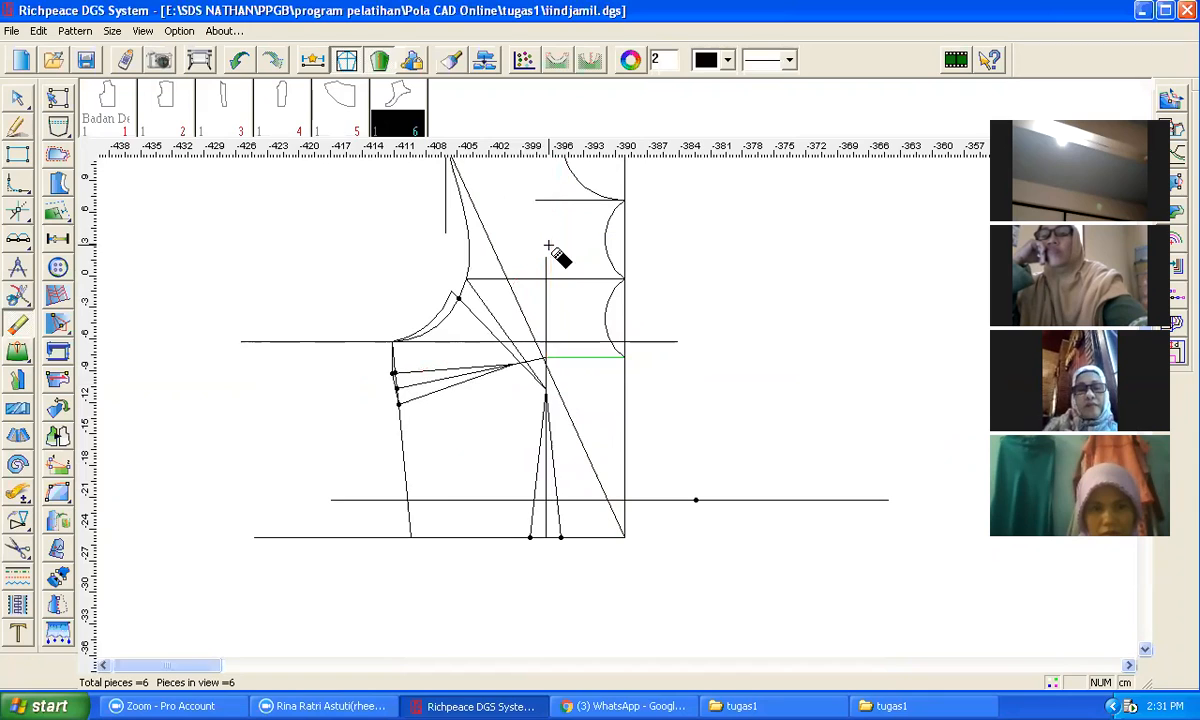
{"action": "left_click", "coordinate": [573, 339]}
{"action": "left_click", "coordinate": [570, 280]}
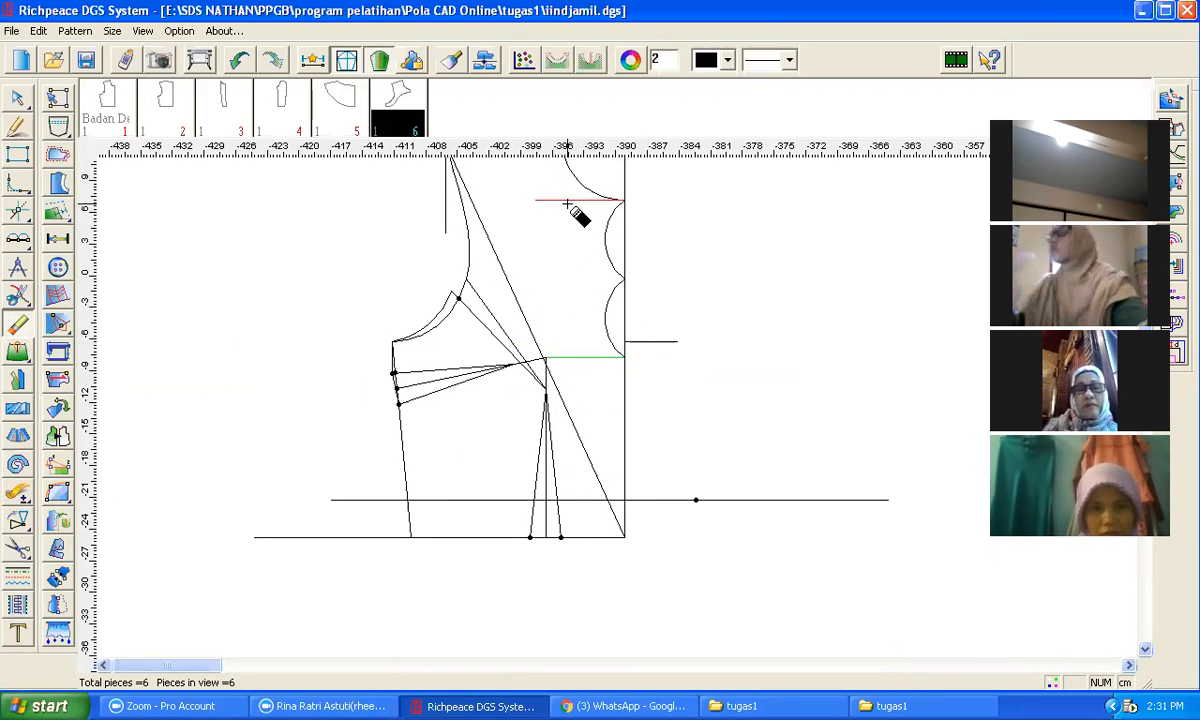
{"action": "left_click", "coordinate": [444, 217]}
{"action": "left_click", "coordinate": [560, 482]}
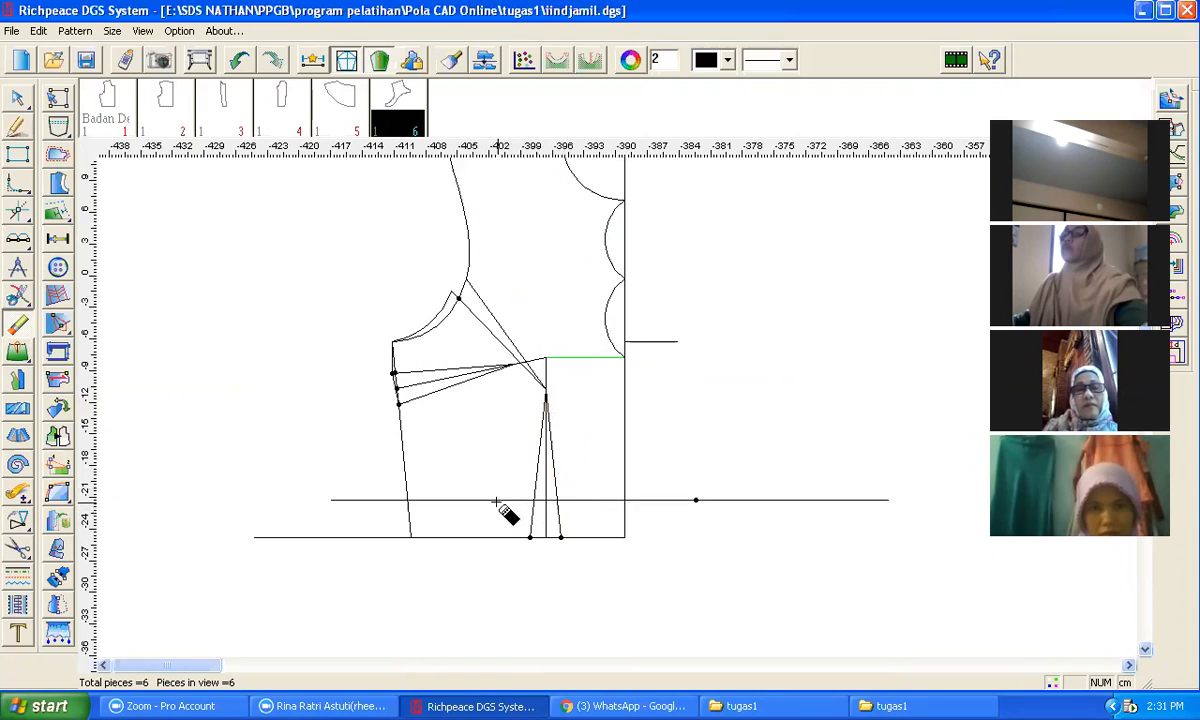
{"action": "left_click", "coordinate": [704, 505]}
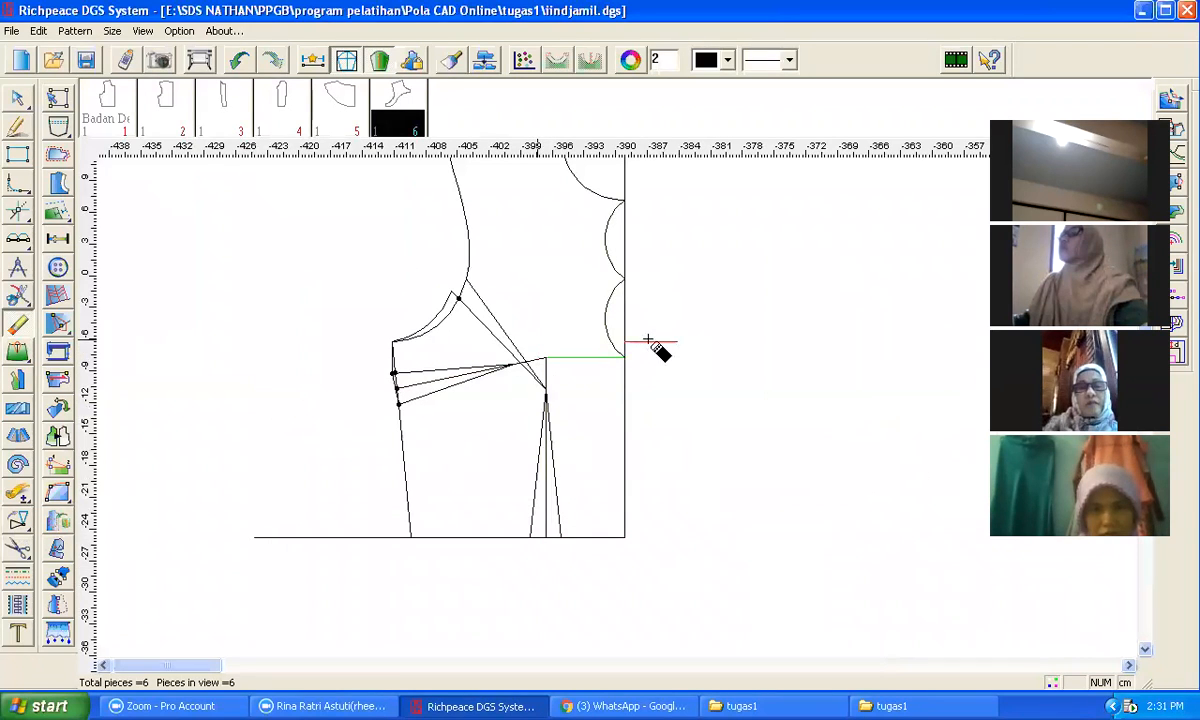
{"action": "scroll", "coordinate": [640, 370], "scroll_direction": "down", "scroll_amount": 2}
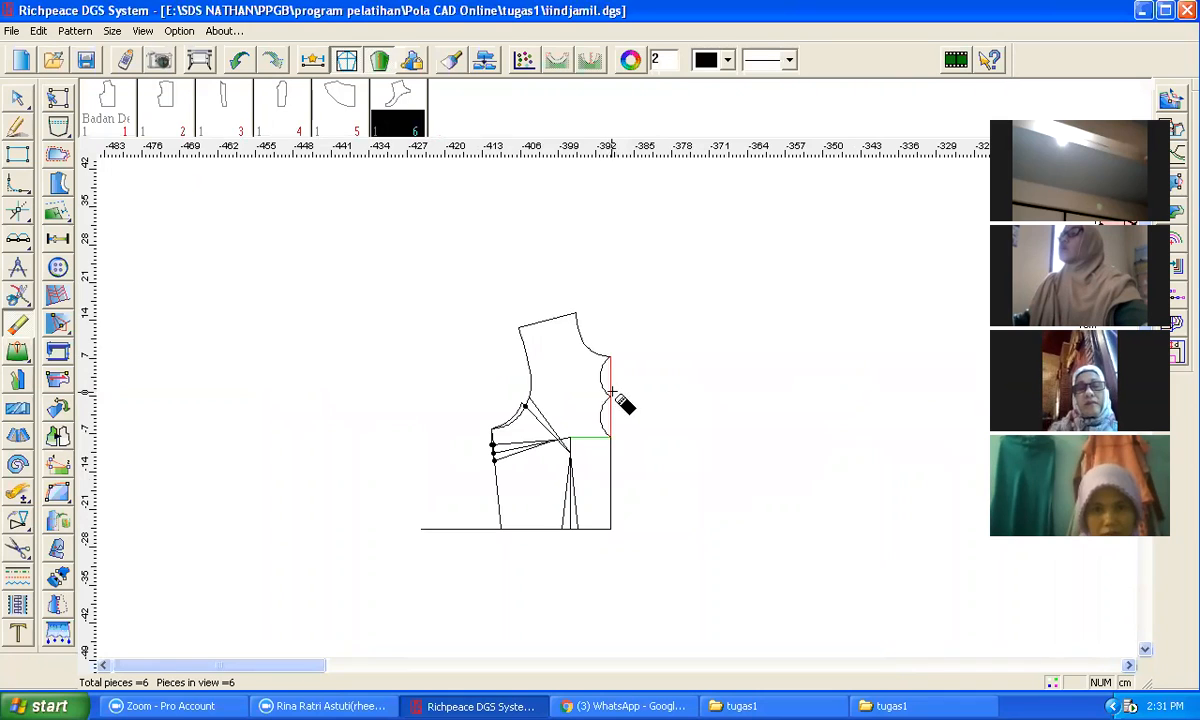
{"action": "left_click", "coordinate": [611, 395]}
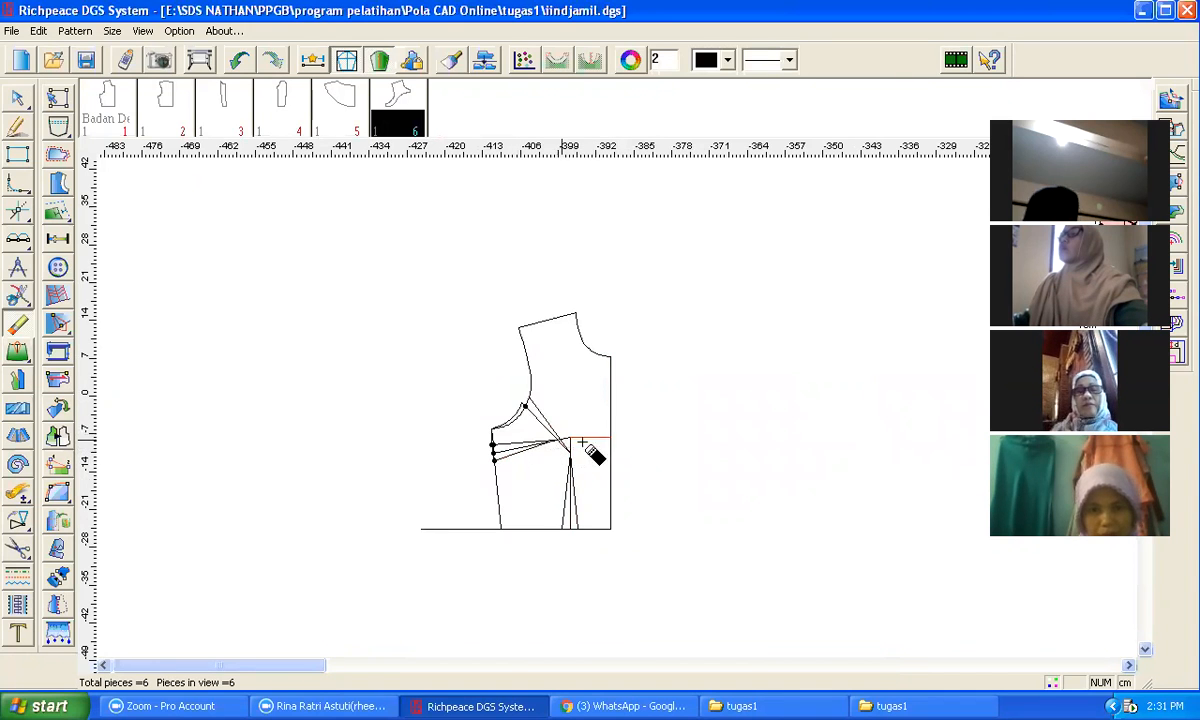
{"action": "scroll", "coordinate": [577, 444], "scroll_direction": "up", "scroll_amount": 3}
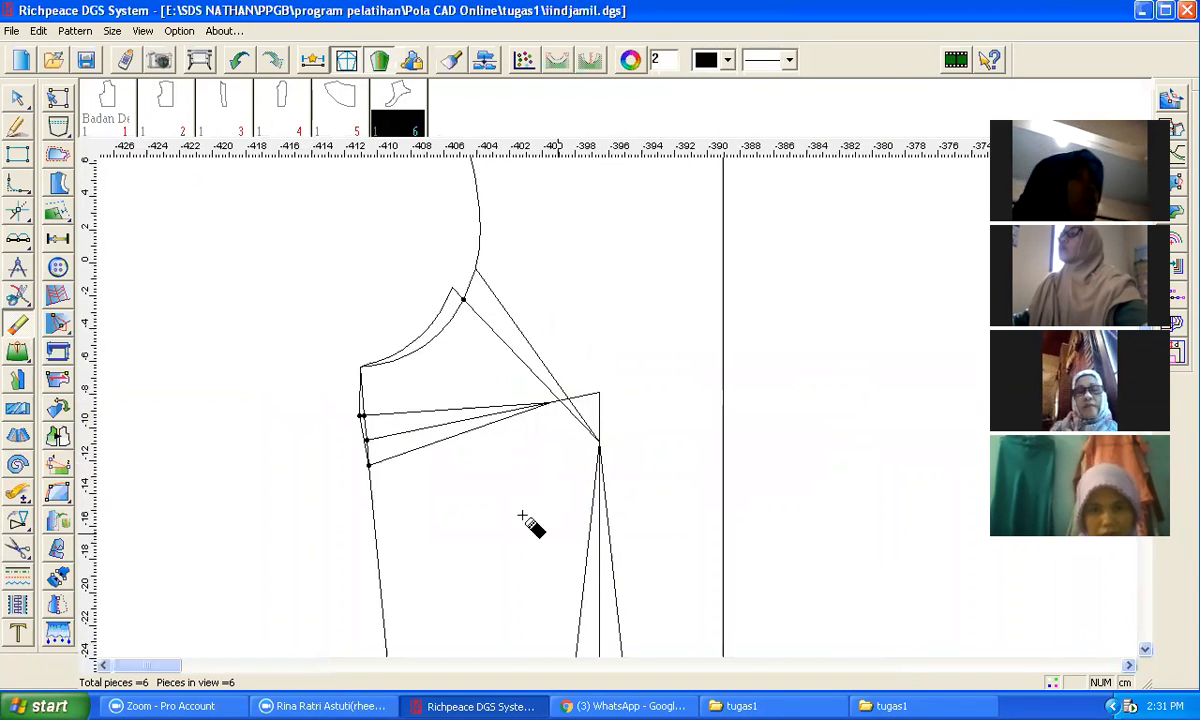
{"action": "scroll", "coordinate": [528, 517], "scroll_direction": "down", "scroll_amount": 3}
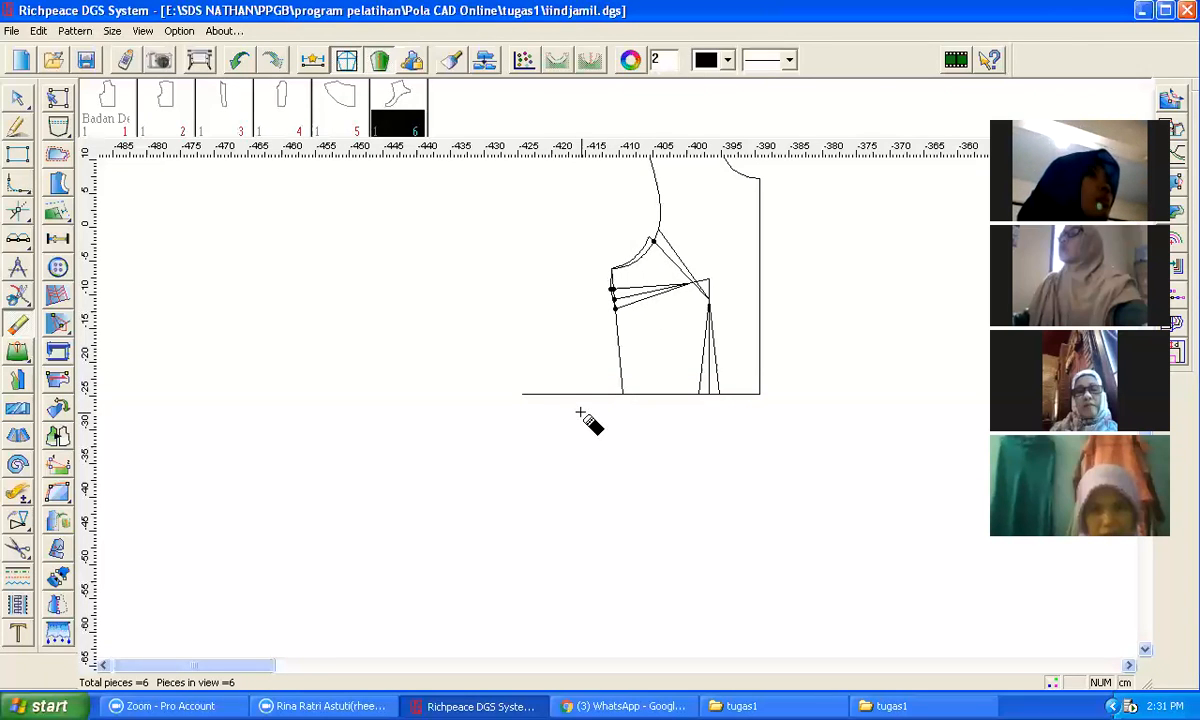
Step: Try to mirror the half bodice draft across its centre line
{"action": "key", "text": "v"}
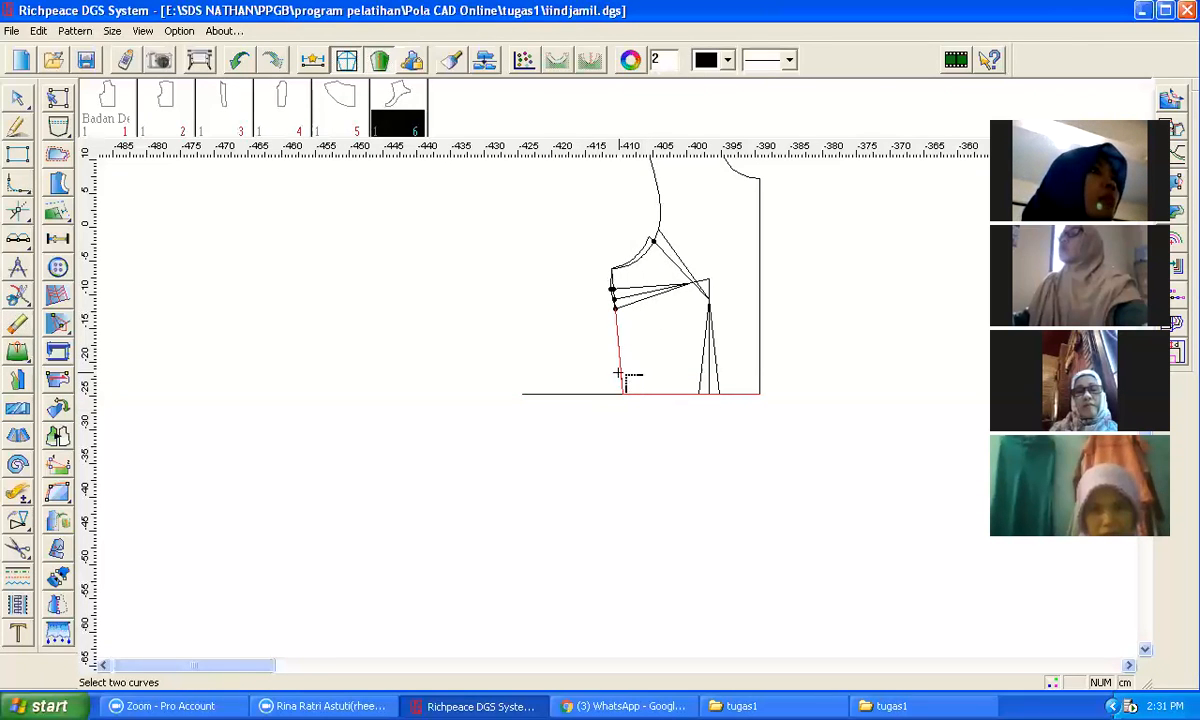
{"action": "scroll", "coordinate": [688, 350], "scroll_direction": "down", "scroll_amount": 2}
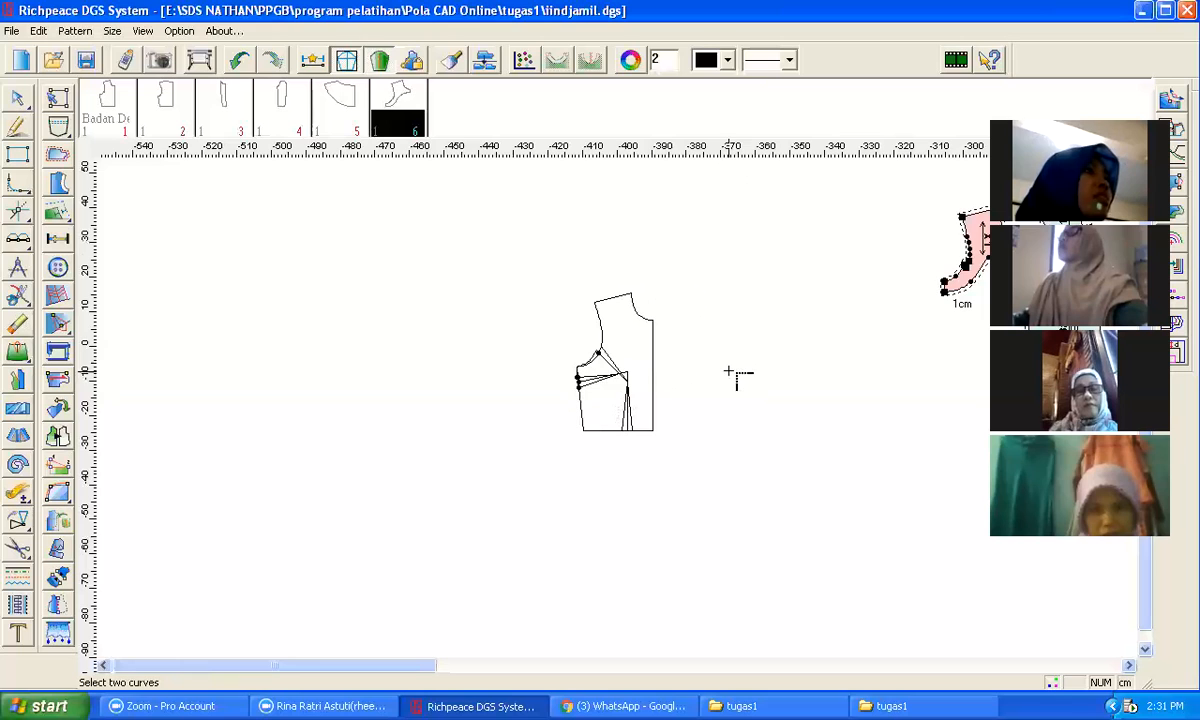
{"action": "mouse_move", "coordinate": [22, 521]}
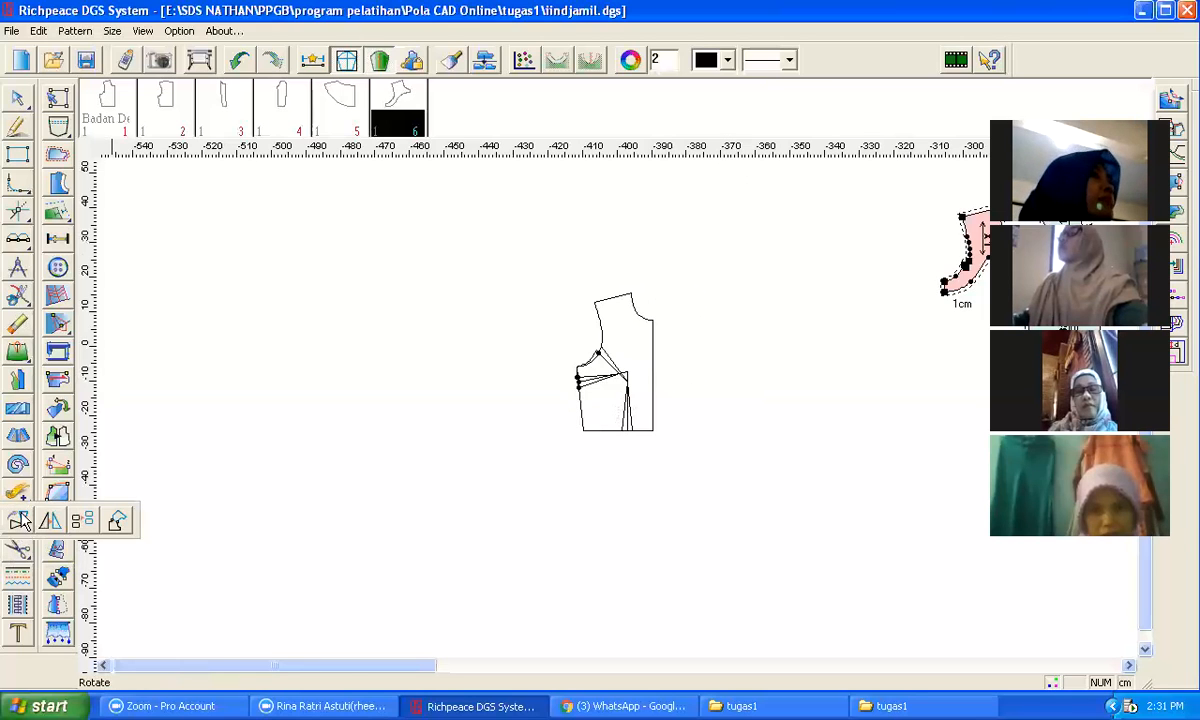
{"action": "left_click", "coordinate": [652, 320]}
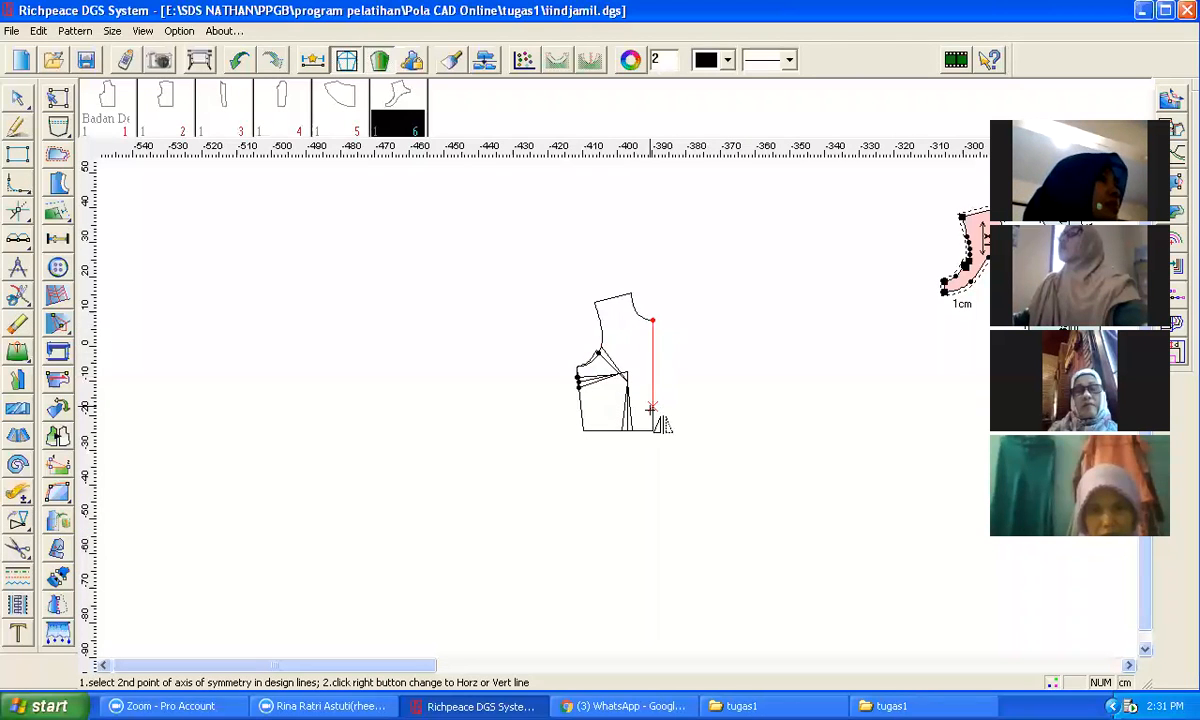
{"action": "left_click", "coordinate": [652, 431]}
{"action": "left_click_drag", "start_coordinate": [530, 245], "coordinate": [641, 454]}
{"action": "right_click", "coordinate": [703, 464]}
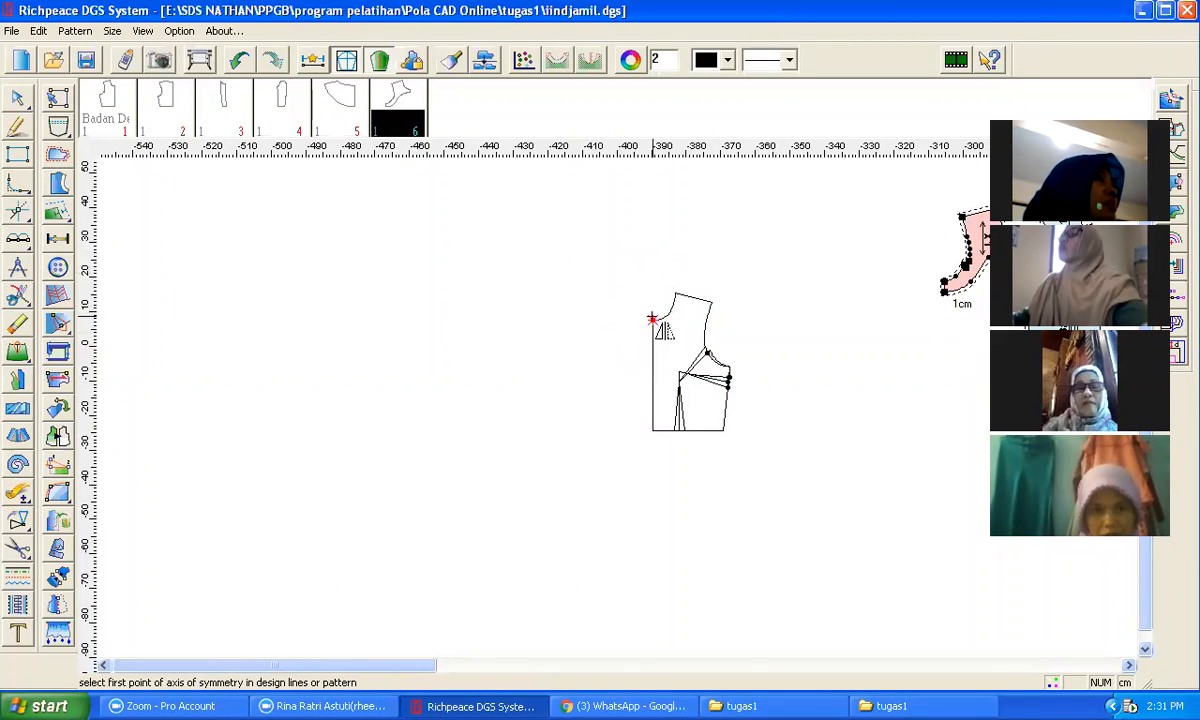
Step: Mirror a copy of the half bodice across the centre line to form the full bodice draft
{"action": "left_click", "coordinate": [652, 320]}
{"action": "left_click", "coordinate": [652, 434]}
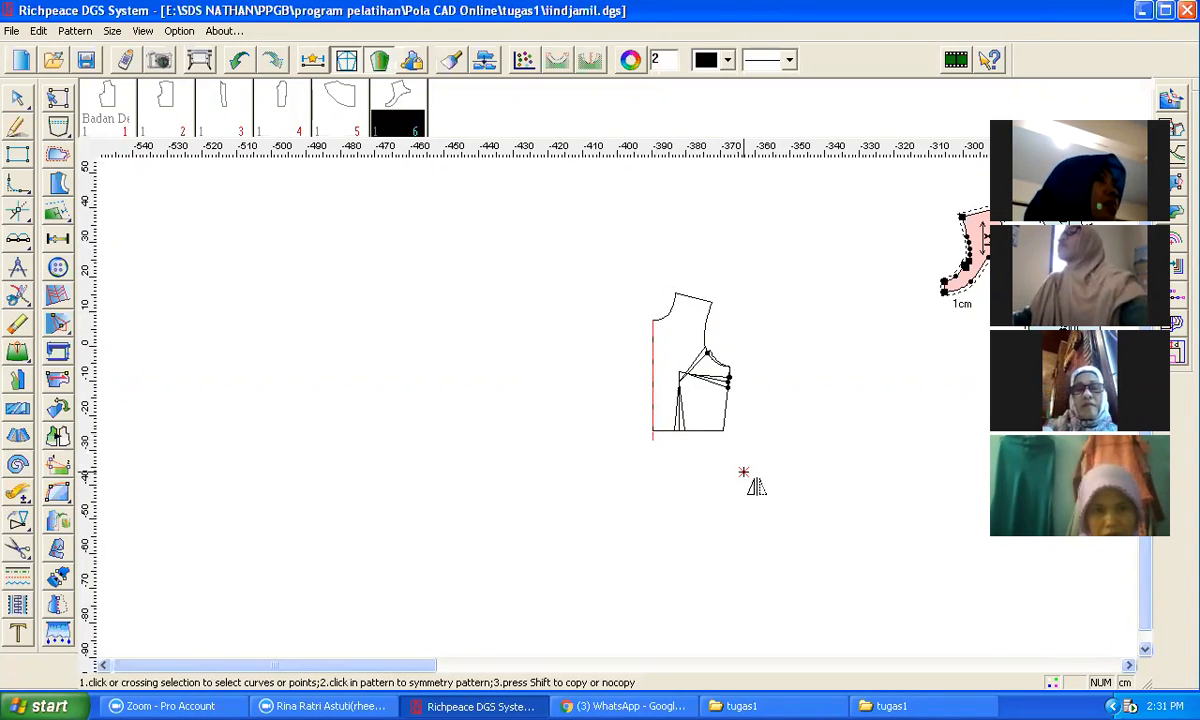
{"action": "key", "text": "shift"}
{"action": "left_click_drag", "start_coordinate": [753, 484], "coordinate": [662, 278]}
{"action": "right_click", "coordinate": [716, 258]}
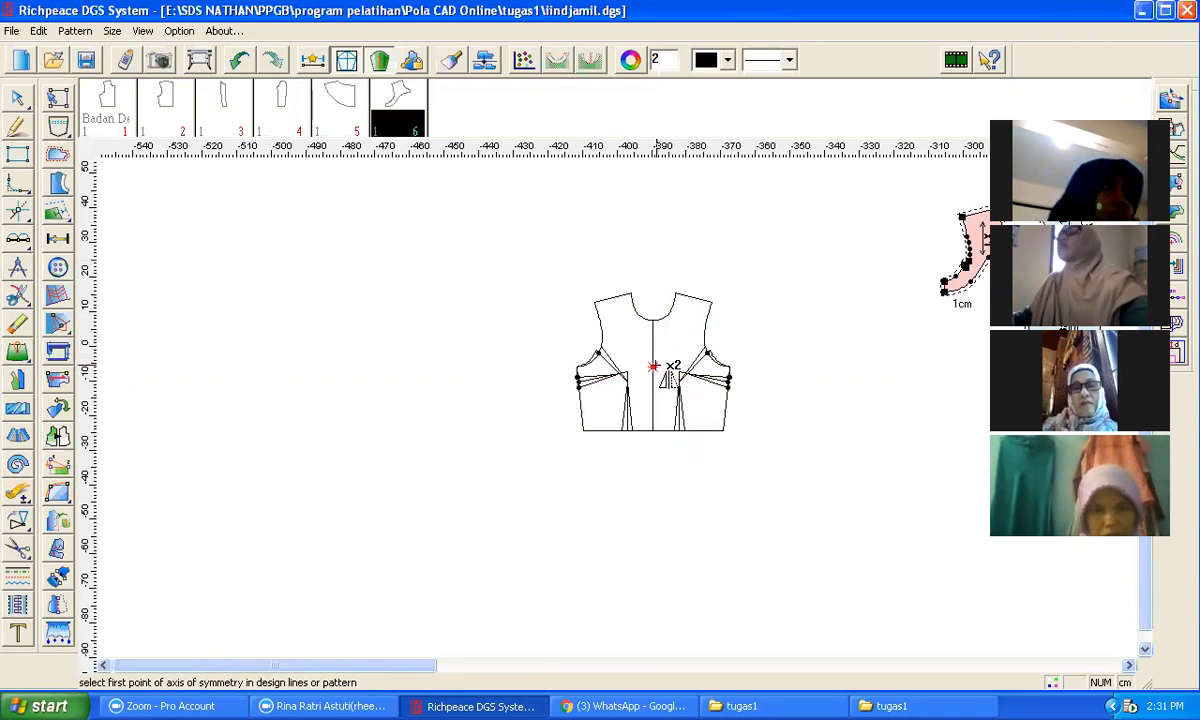
Step: Draw a slanted yoke line from the left armhole point down to the centre line
{"action": "scroll", "coordinate": [652, 367], "scroll_direction": "down", "scroll_amount": 1}
{"action": "scroll", "coordinate": [613, 408], "scroll_direction": "up", "scroll_amount": 2}
{"action": "scroll", "coordinate": [613, 408], "scroll_direction": "up", "scroll_amount": 1}
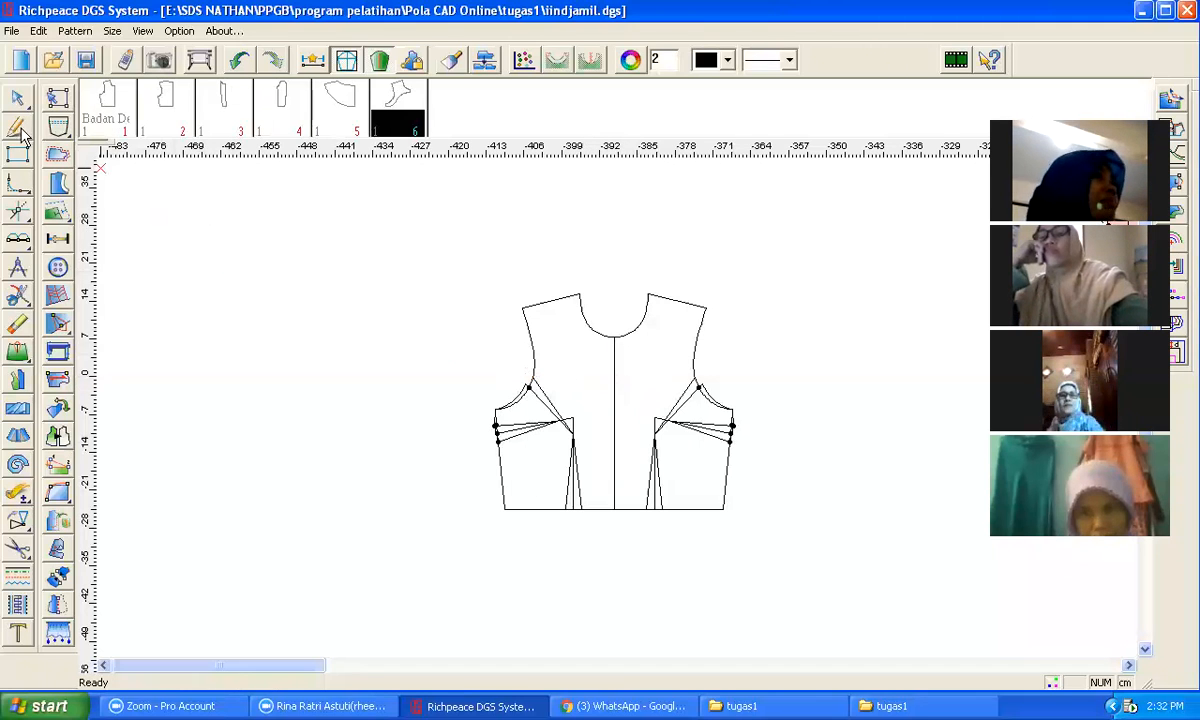
{"action": "left_click", "coordinate": [531, 343]}
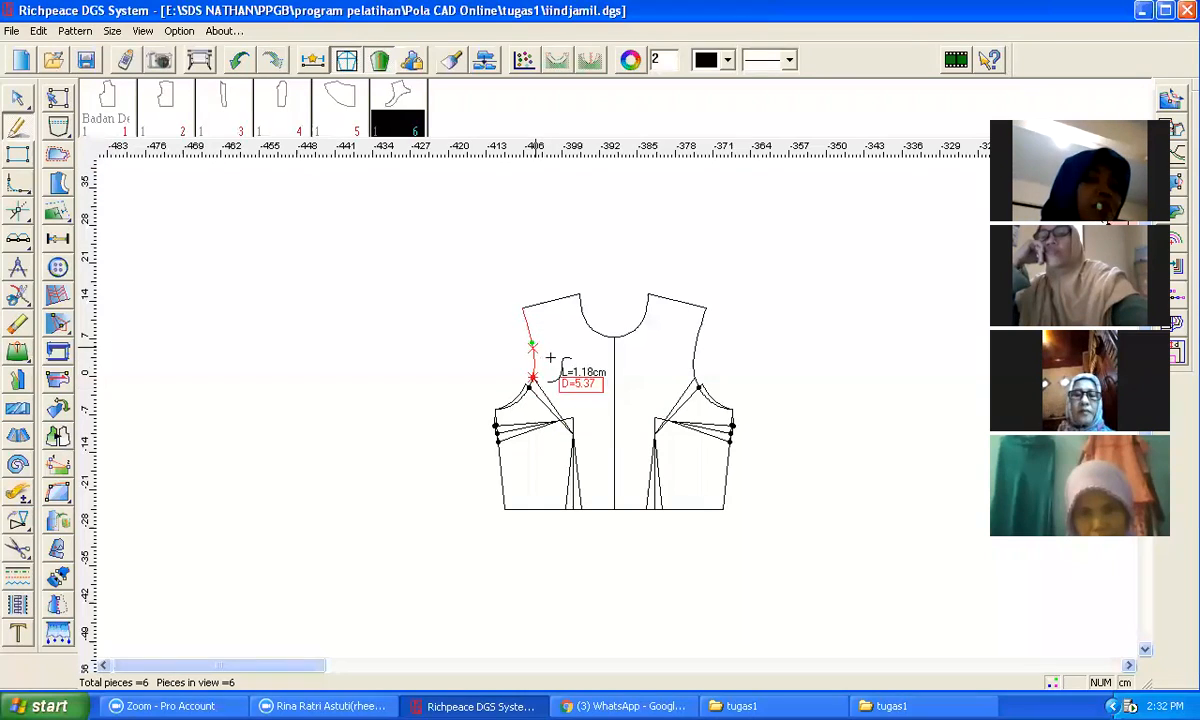
{"action": "left_click", "coordinate": [614, 408]}
{"action": "right_click", "coordinate": [633, 380]}
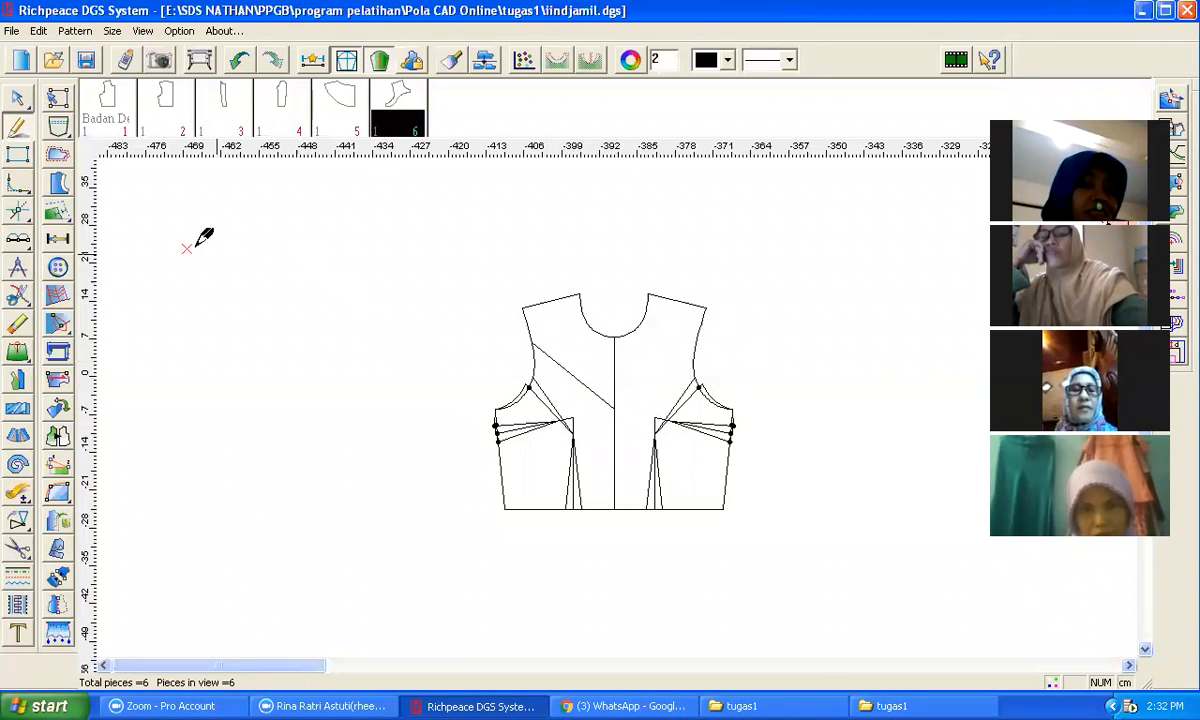
Step: Mirror the yoke line across the centre line onto the right half, forming a V-shaped yoke
{"action": "left_click", "coordinate": [18, 519]}
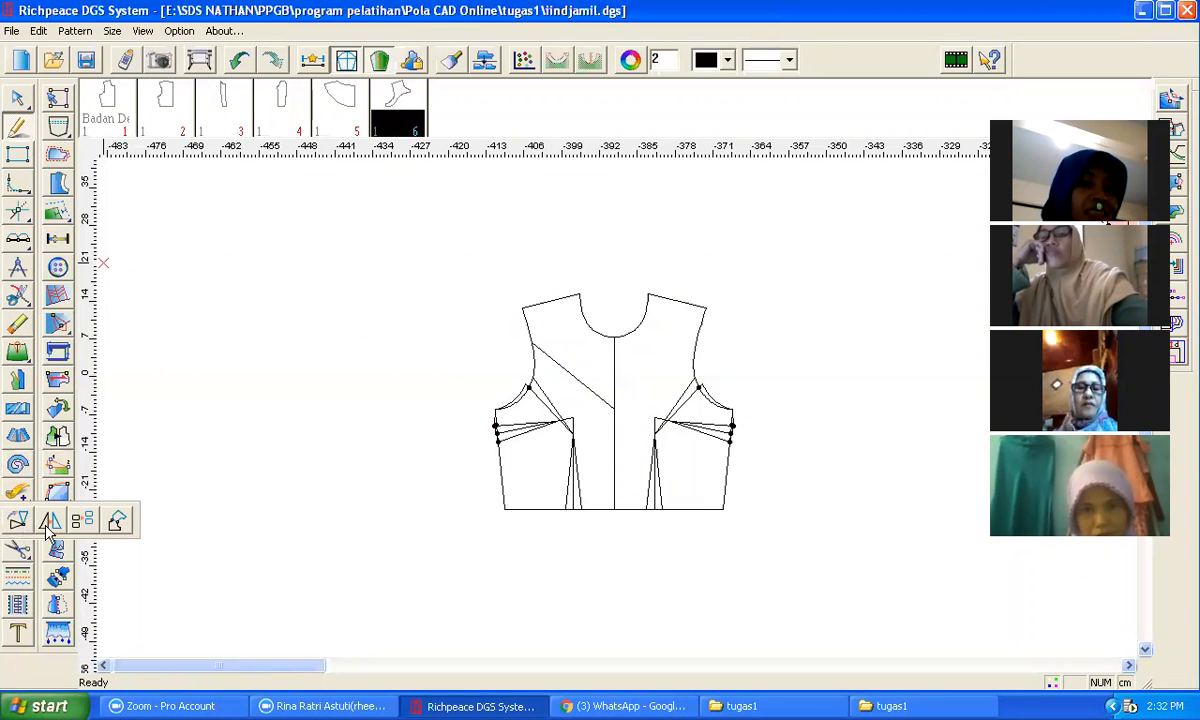
{"action": "left_click", "coordinate": [48, 520]}
{"action": "left_click", "coordinate": [614, 336]}
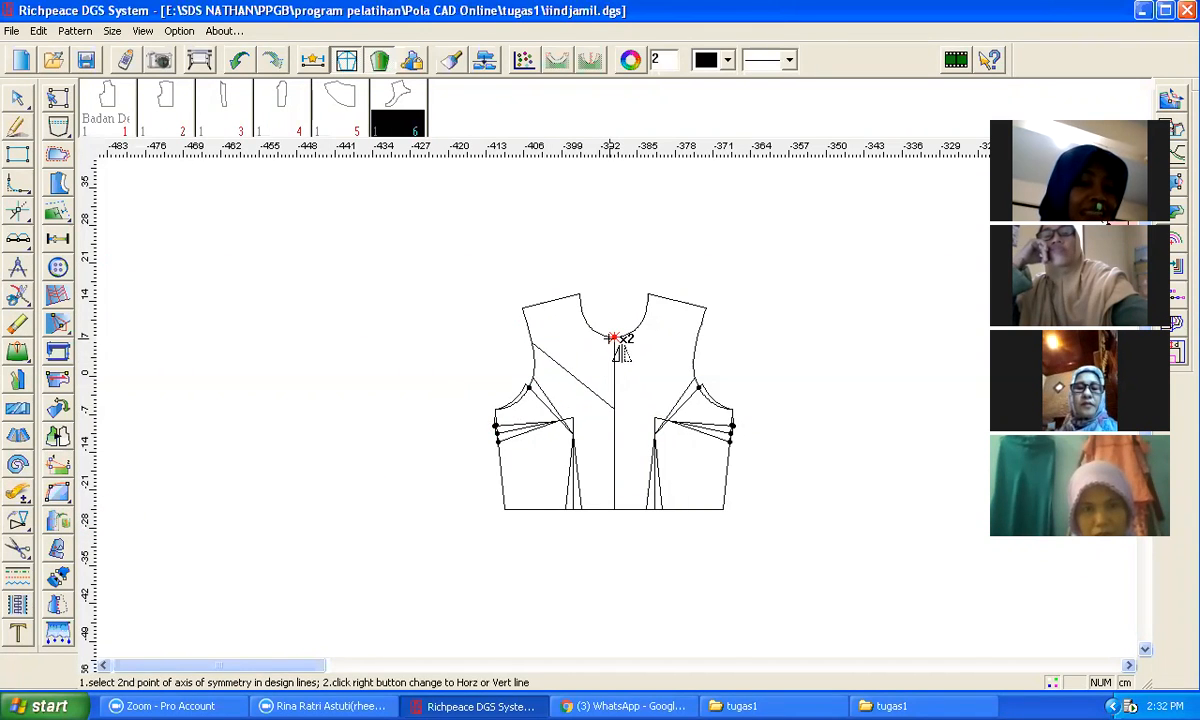
{"action": "left_click", "coordinate": [606, 432]}
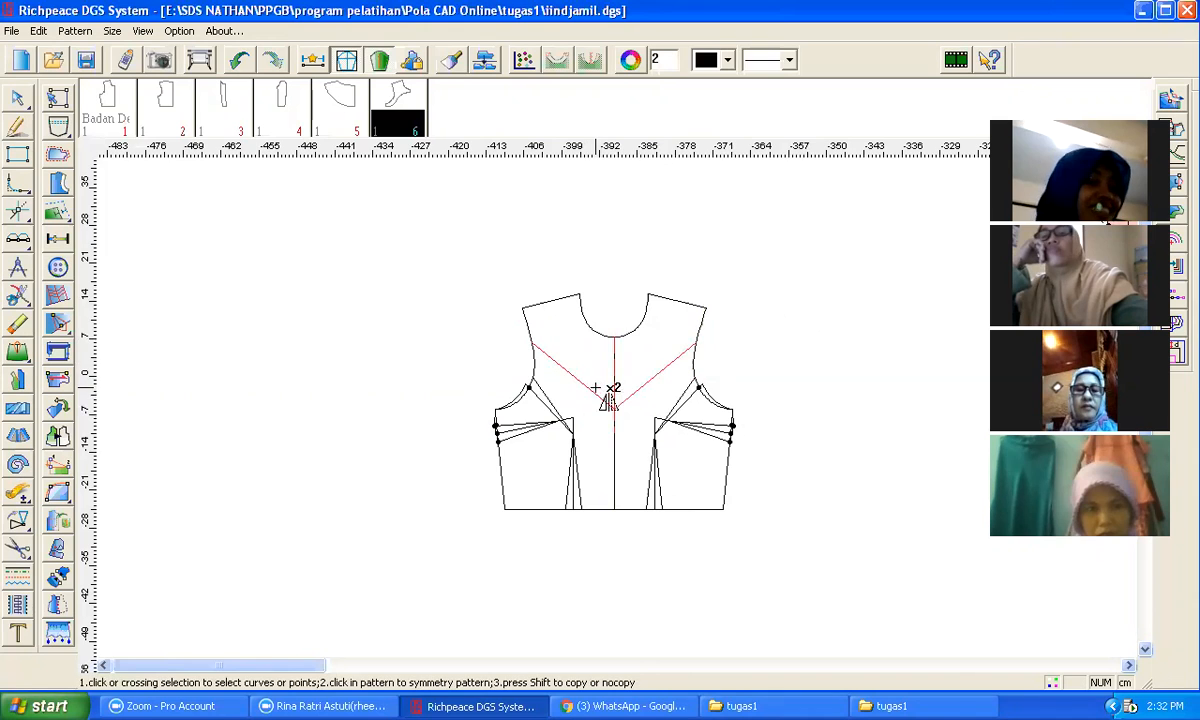
{"action": "right_click", "coordinate": [798, 318]}
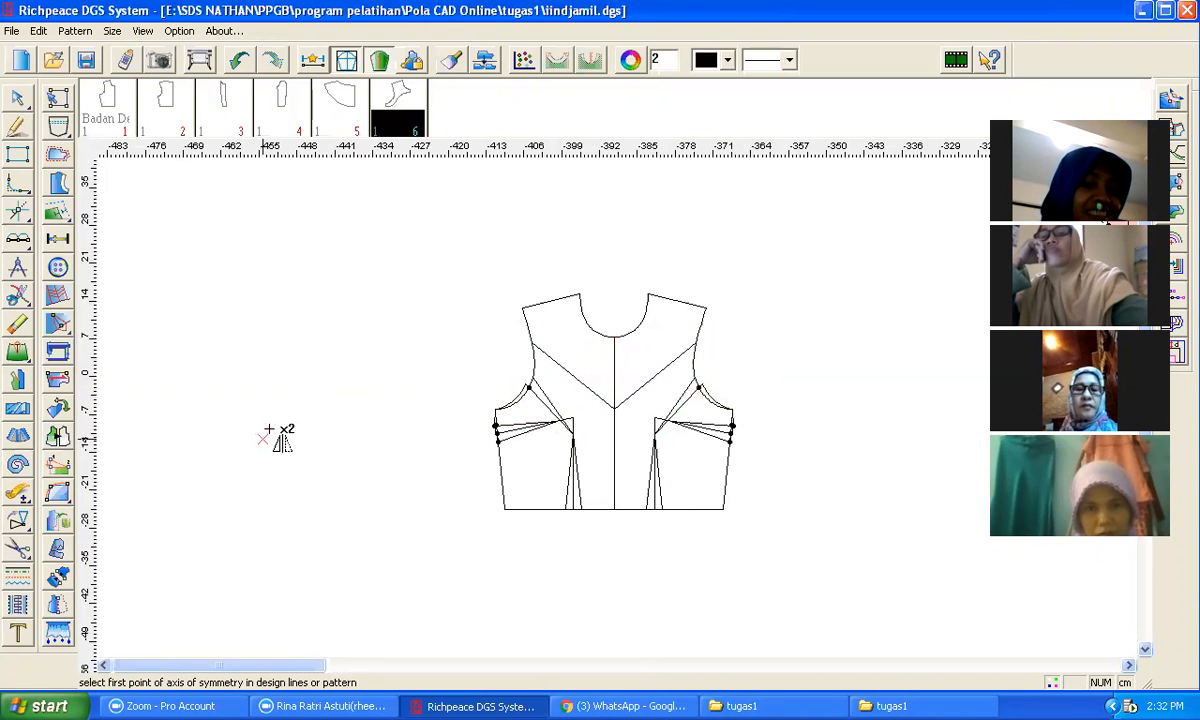
Step: Cut a yoke pattern piece from the area above the V-shaped lines and move it aside to the left
{"action": "left_click", "coordinate": [17, 548]}
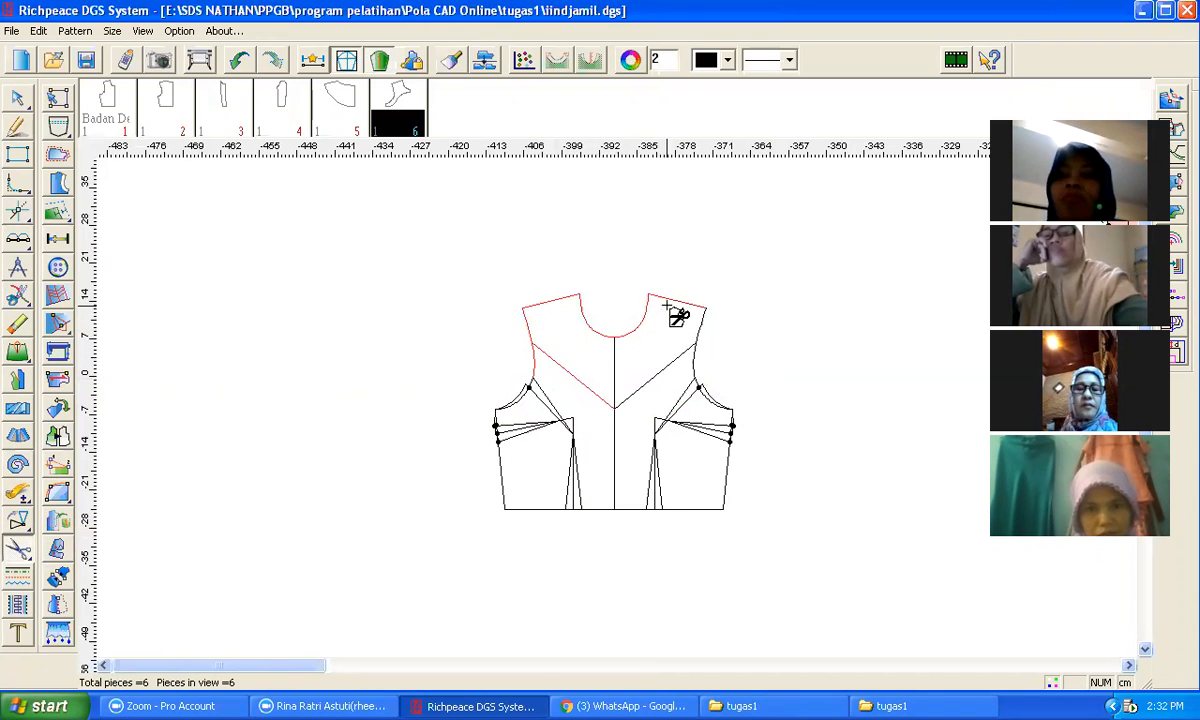
{"action": "left_click", "coordinate": [685, 368]}
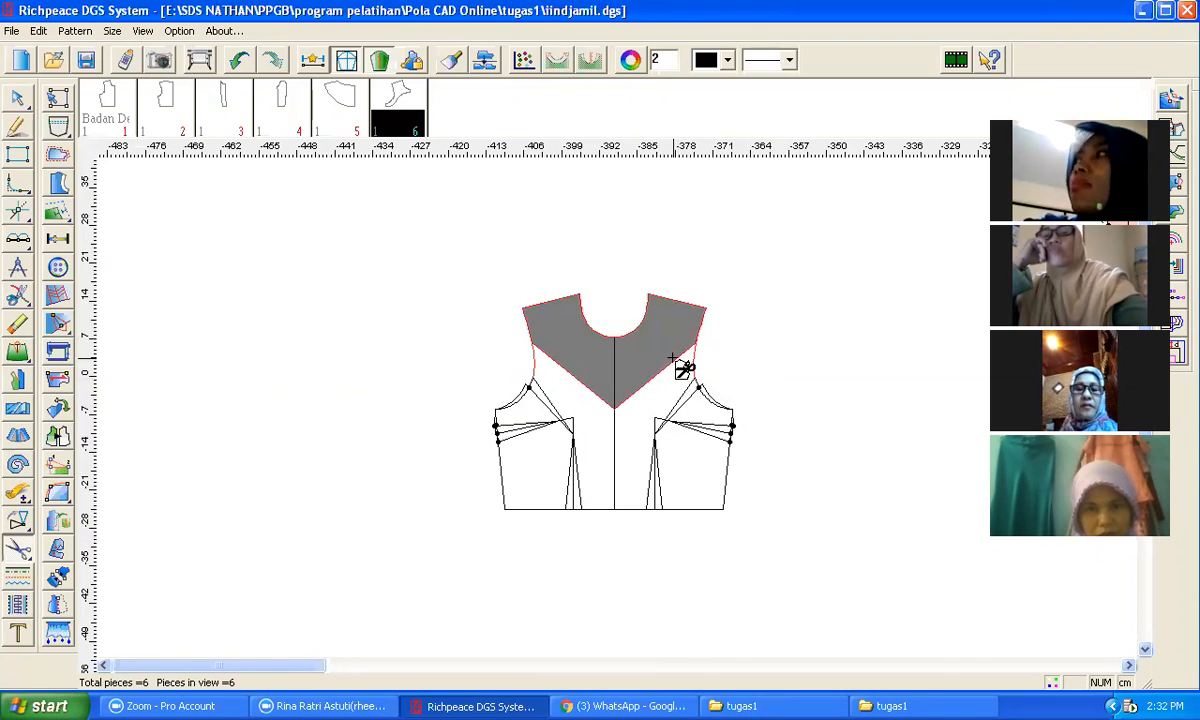
{"action": "right_click", "coordinate": [762, 326]}
{"action": "left_click", "coordinate": [831, 359]}
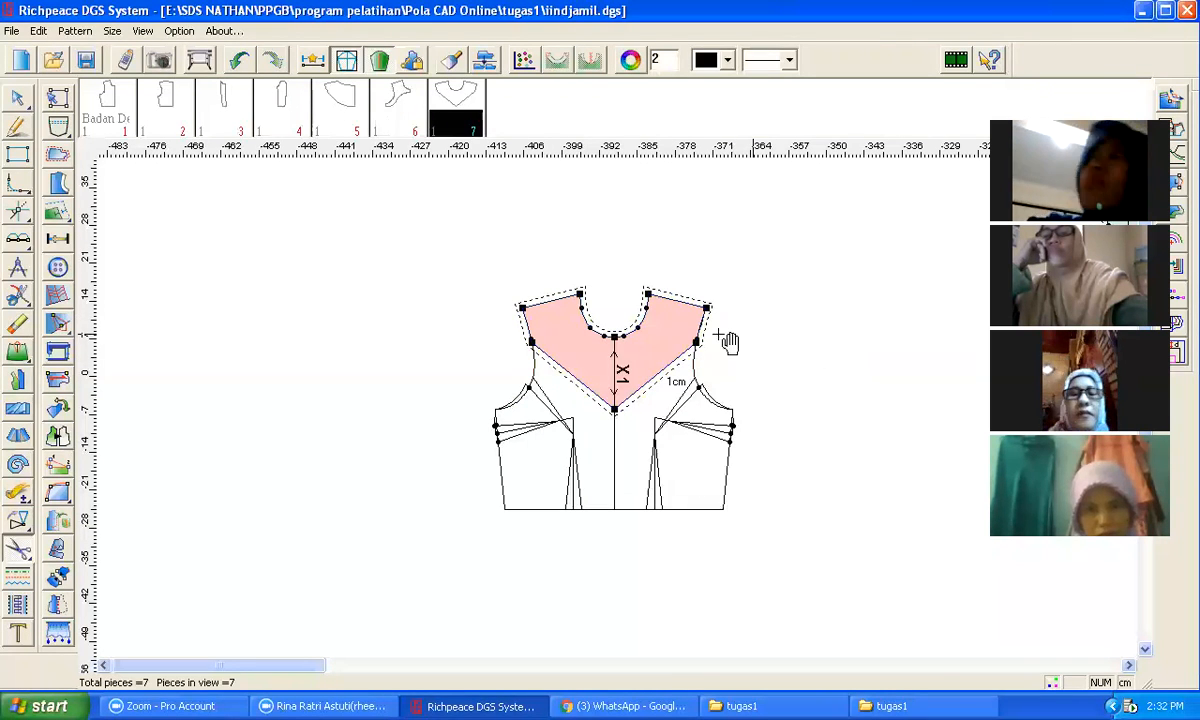
{"action": "left_click", "coordinate": [669, 337]}
{"action": "left_click", "coordinate": [336, 288]}
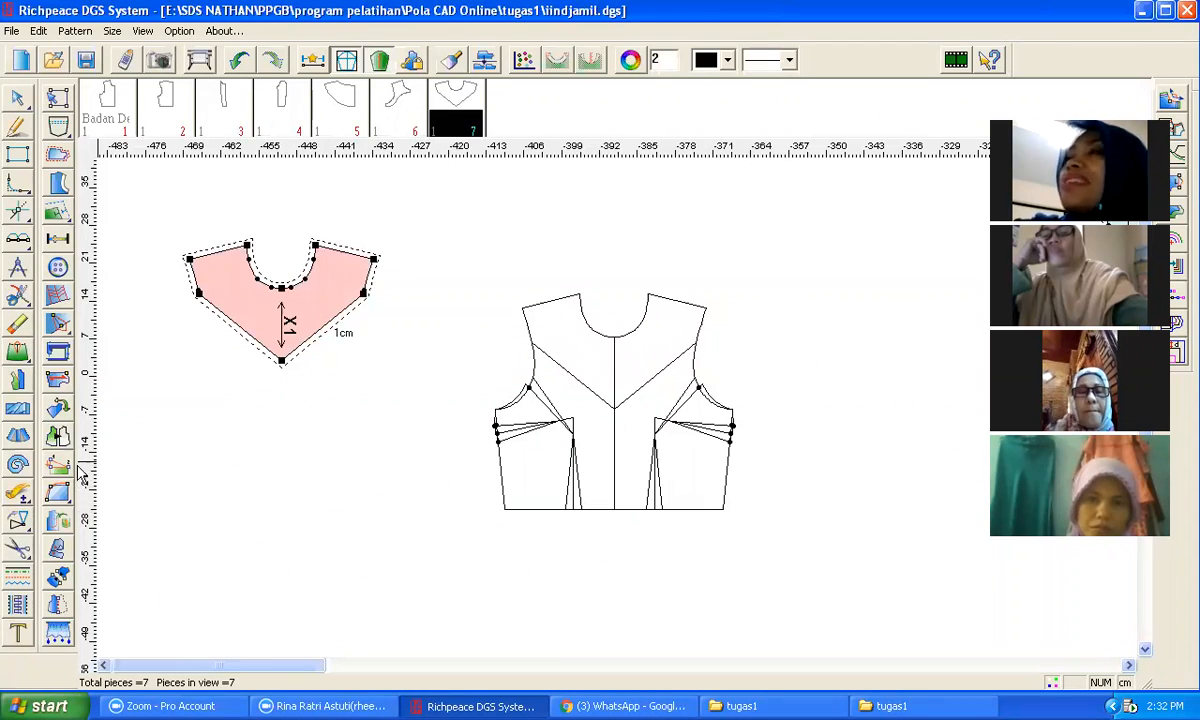
Step: Cut a lower bodice pattern piece from the area below the V-shaped yoke lines of the full bodice draft
{"action": "left_click", "coordinate": [18, 520]}
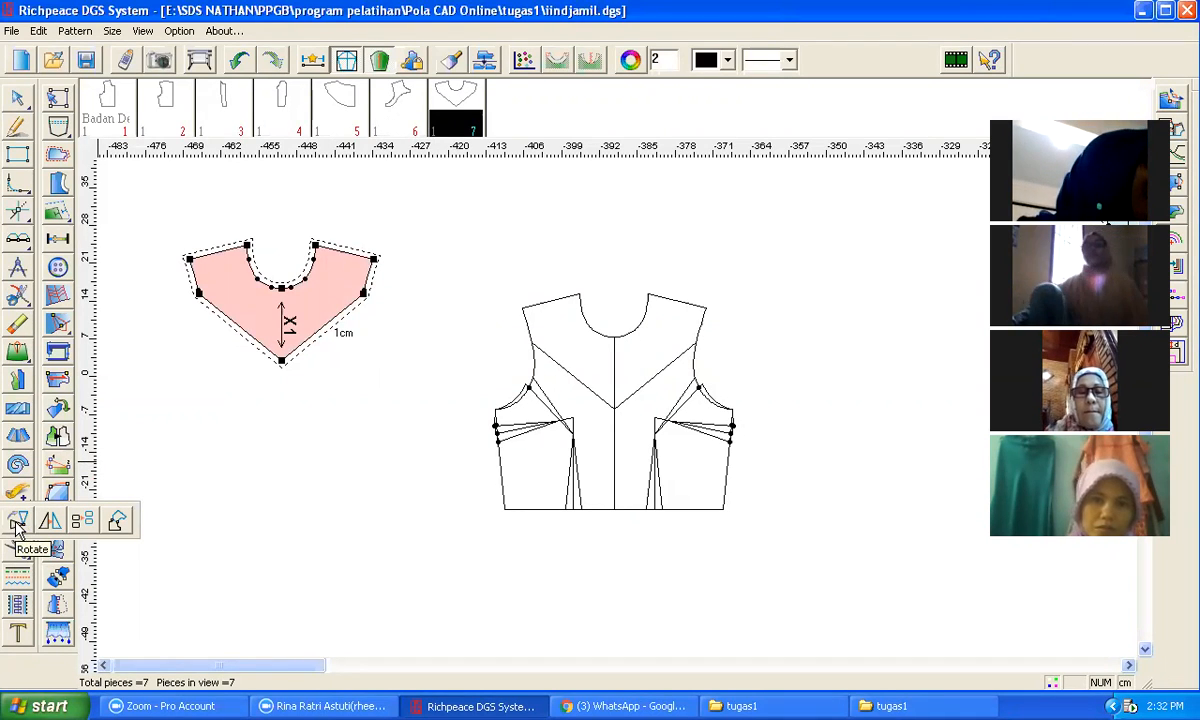
{"action": "left_click", "coordinate": [17, 555]}
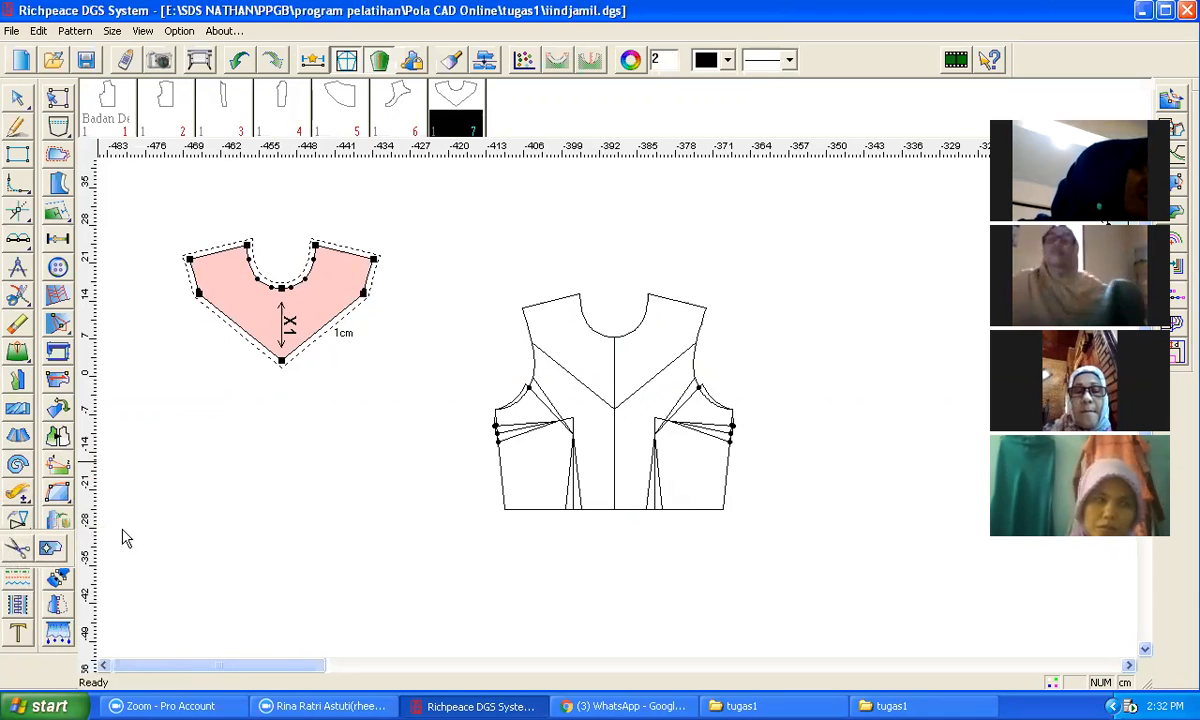
{"action": "left_click", "coordinate": [534, 369]}
{"action": "scroll", "coordinate": [570, 402], "scroll_direction": "up", "scroll_amount": 4}
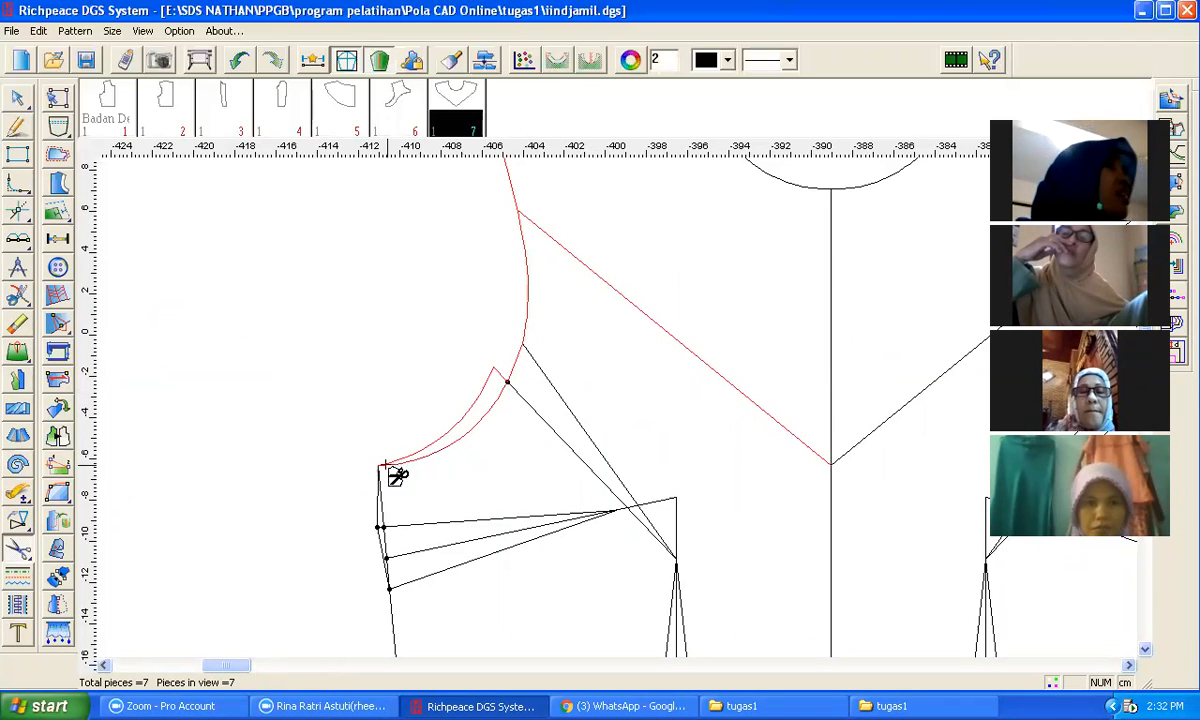
{"action": "left_click", "coordinate": [384, 555]}
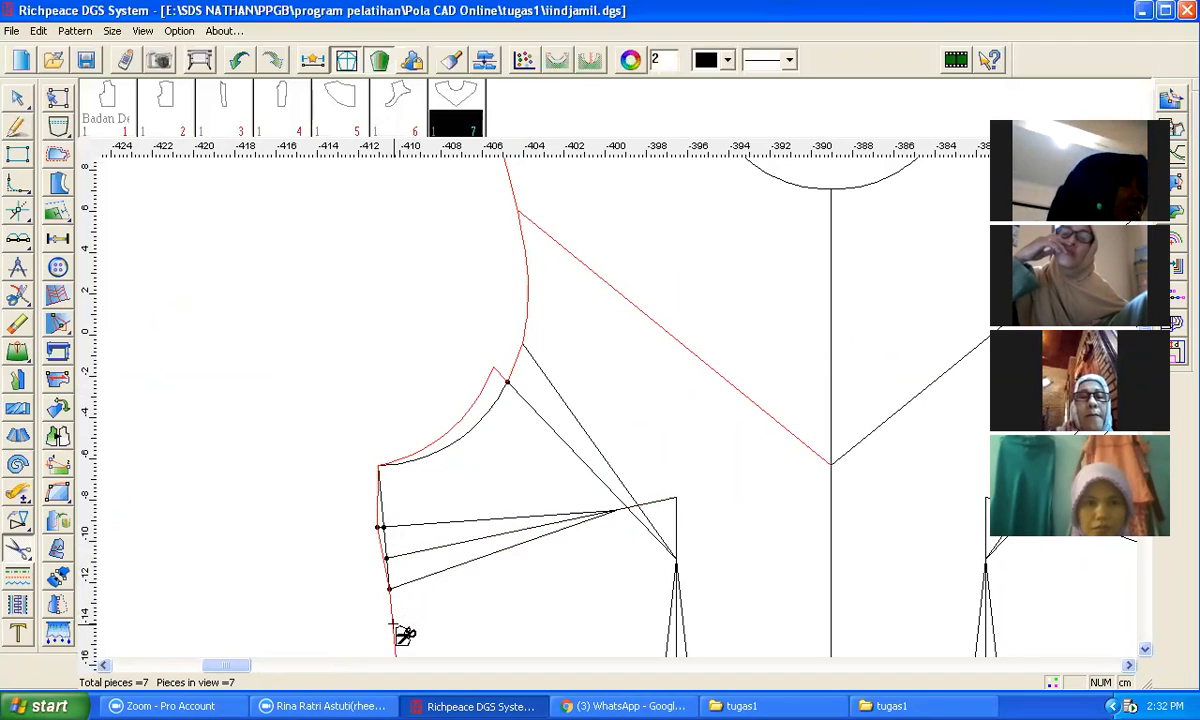
{"action": "scroll", "coordinate": [404, 635], "scroll_direction": "down", "scroll_amount": 3}
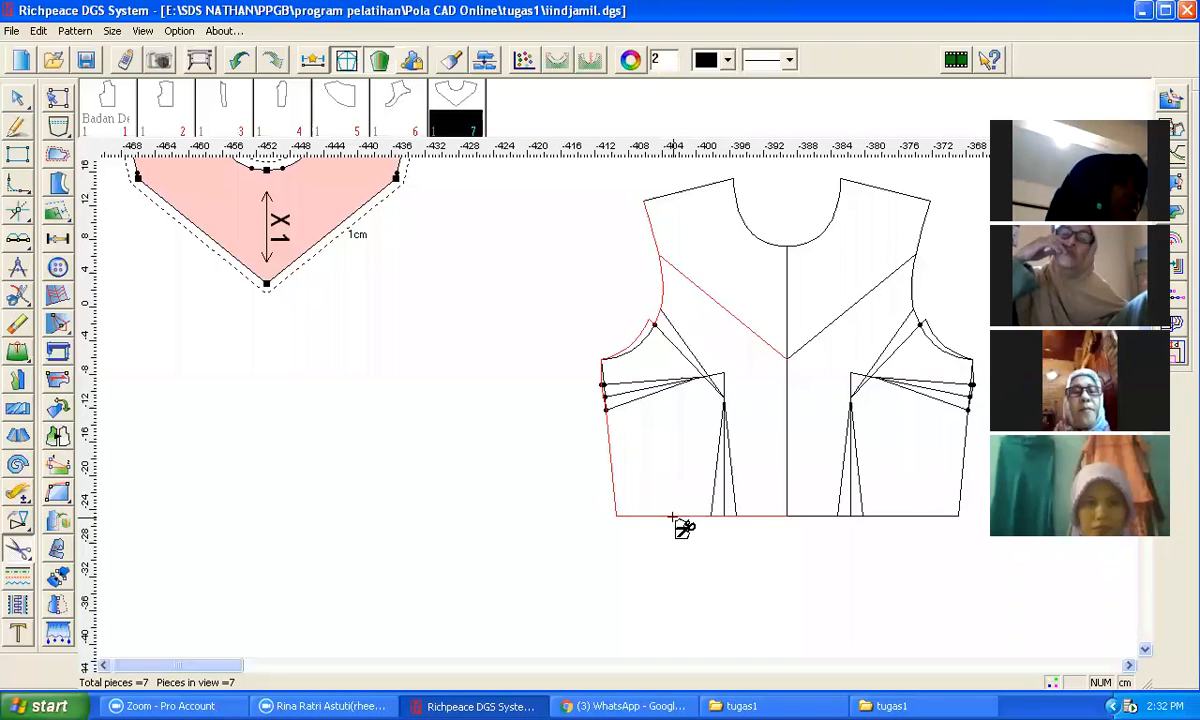
{"action": "left_click", "coordinate": [955, 472]}
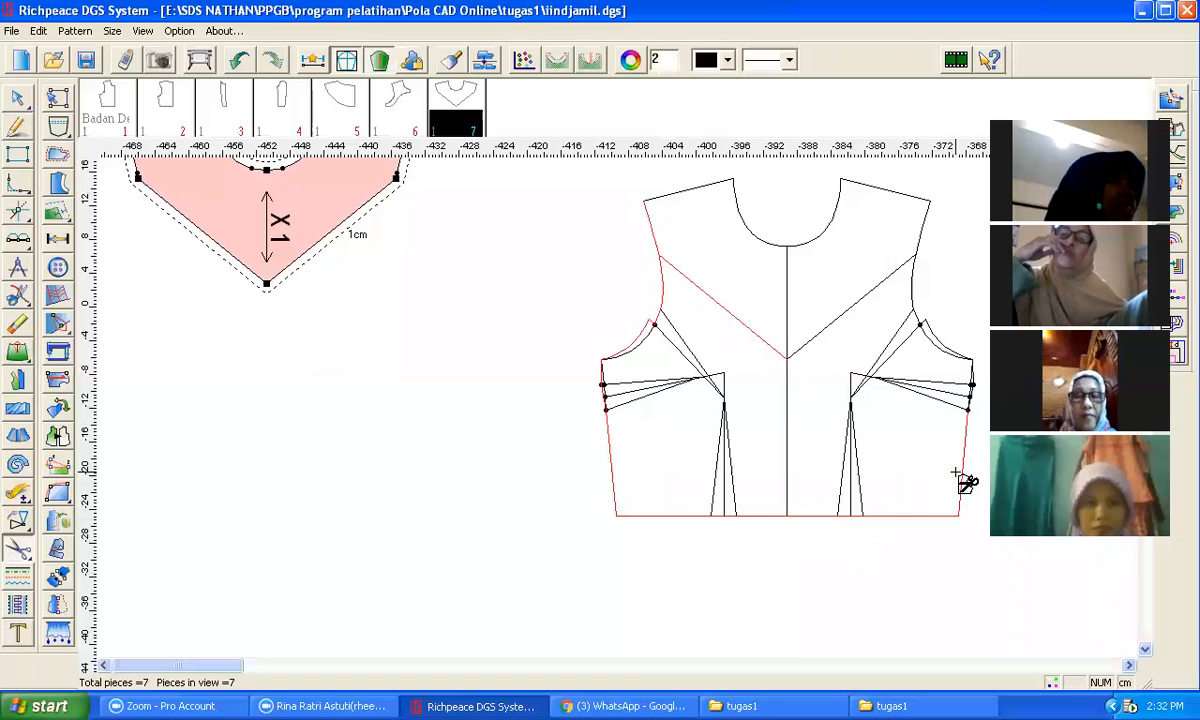
{"action": "scroll", "coordinate": [977, 432], "scroll_direction": "up", "scroll_amount": 5}
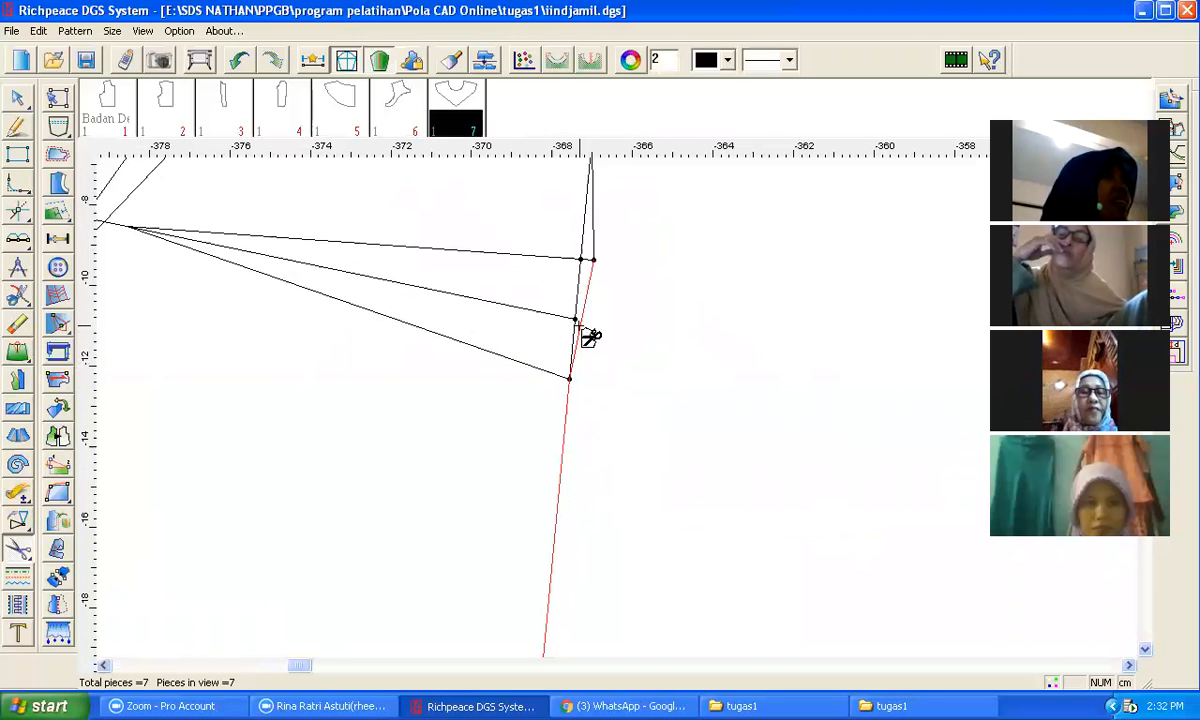
{"action": "scroll", "coordinate": [599, 235], "scroll_direction": "down", "scroll_amount": 2}
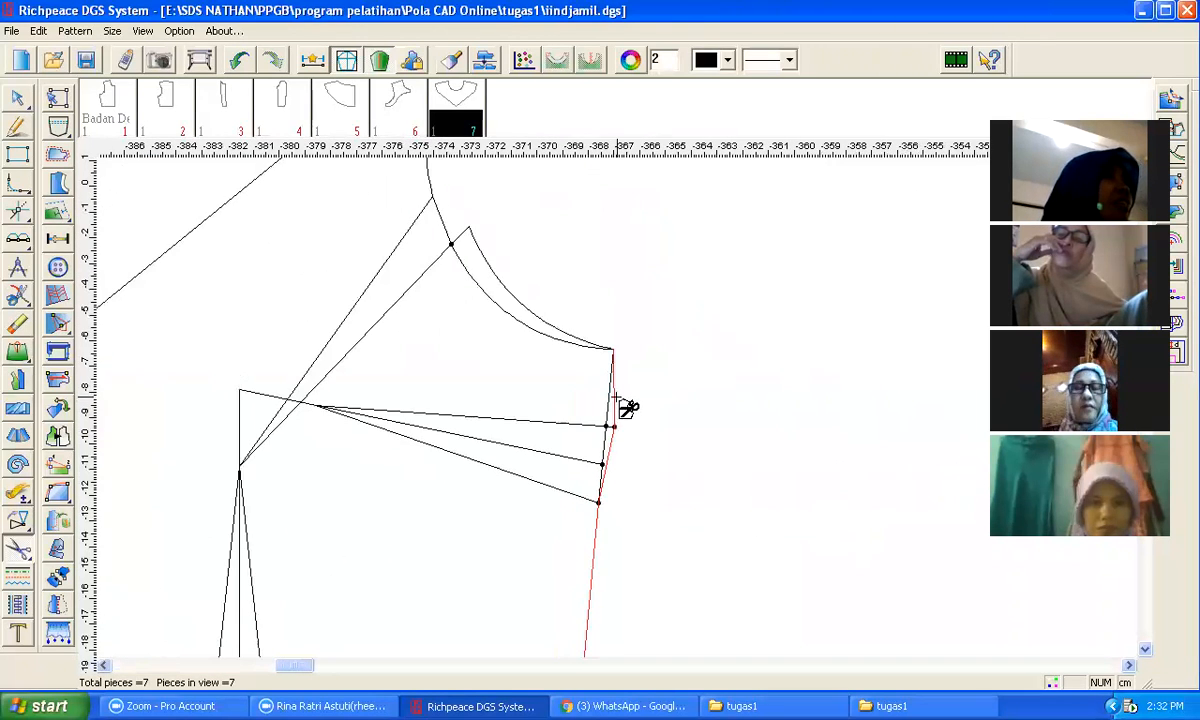
{"action": "left_click", "coordinate": [581, 335]}
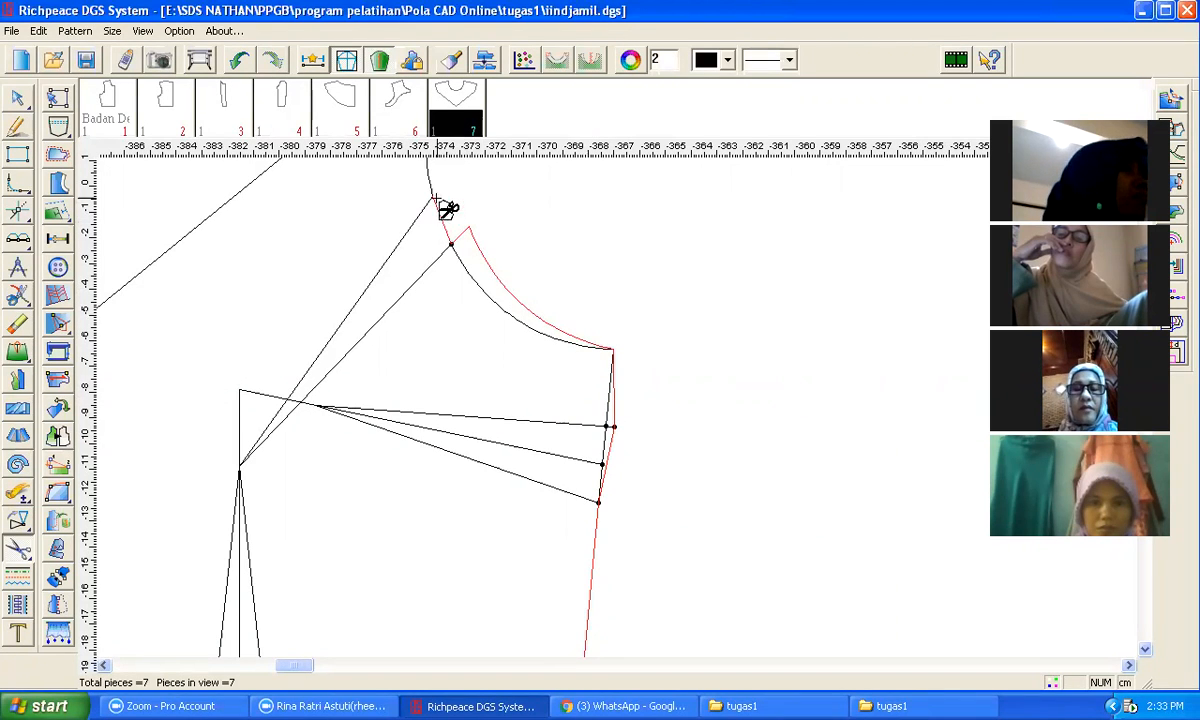
{"action": "scroll", "coordinate": [627, 415], "scroll_direction": "down", "scroll_amount": 4}
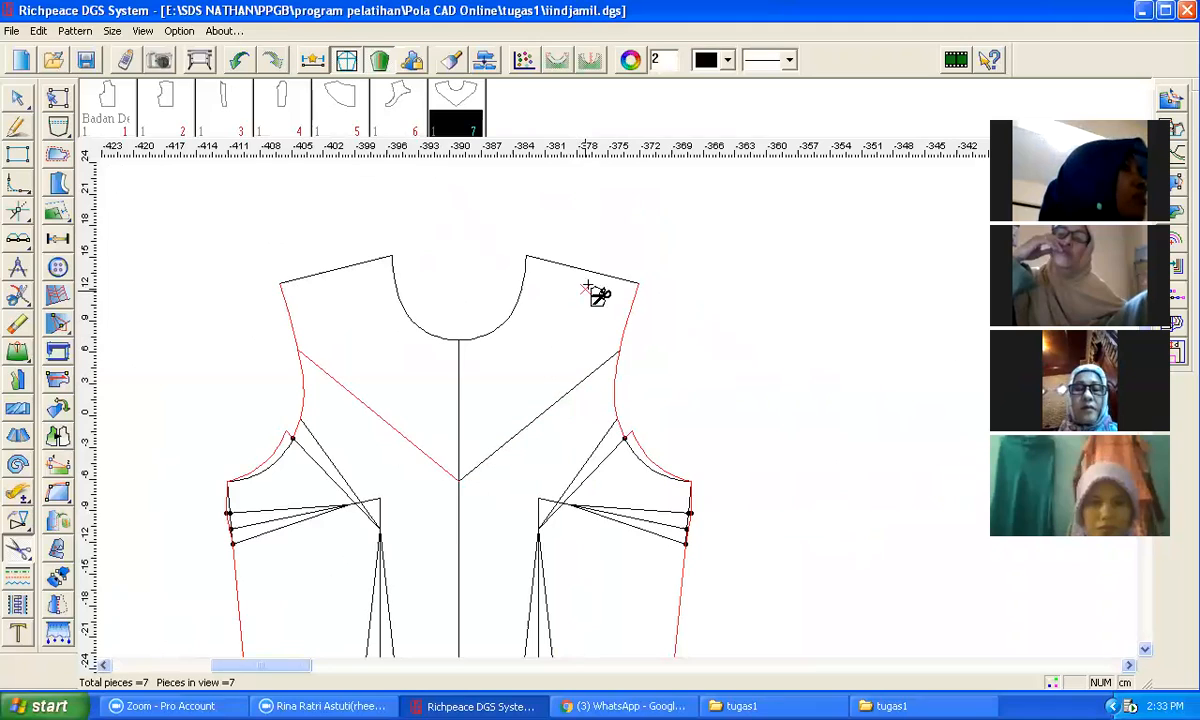
{"action": "left_click", "coordinate": [517, 310]}
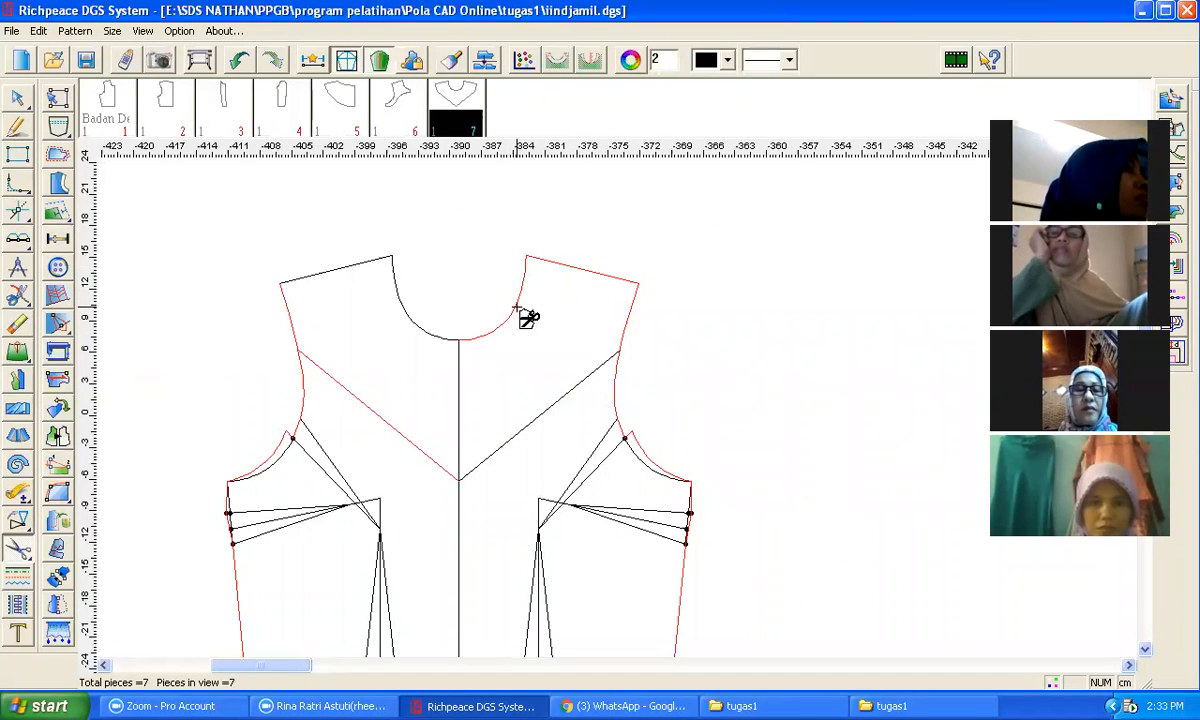
{"action": "left_click", "coordinate": [539, 271]}
{"action": "left_click", "coordinate": [553, 263]}
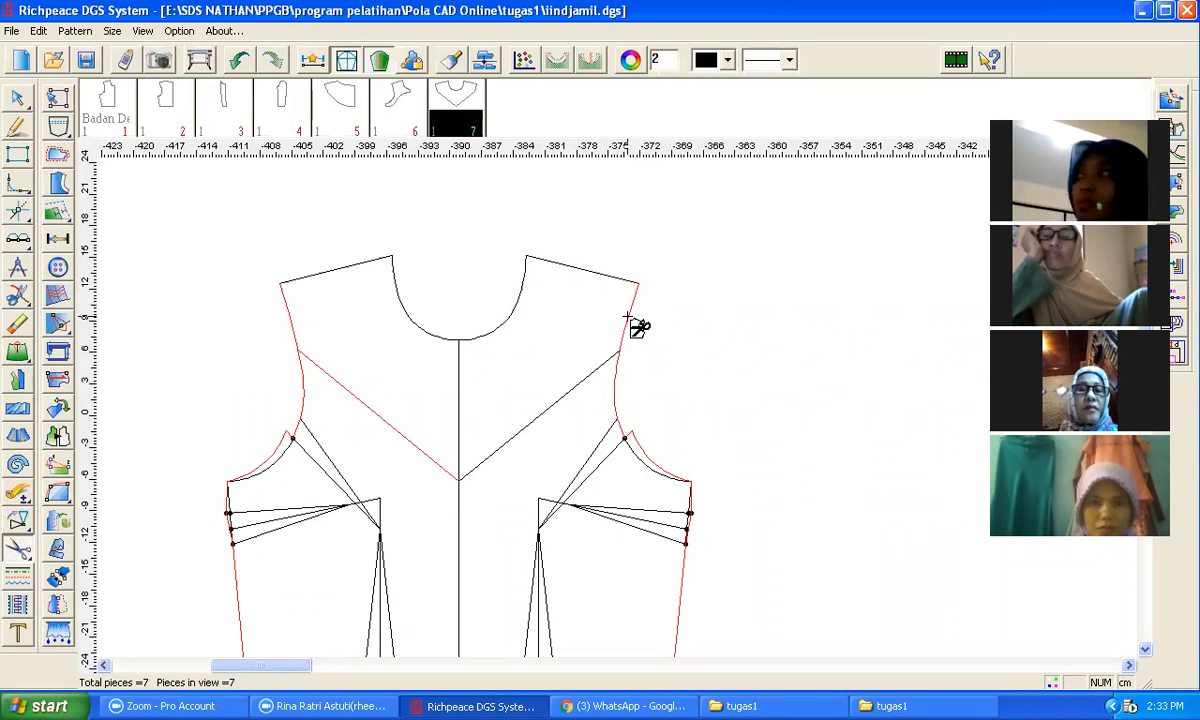
{"action": "left_click", "coordinate": [591, 376]}
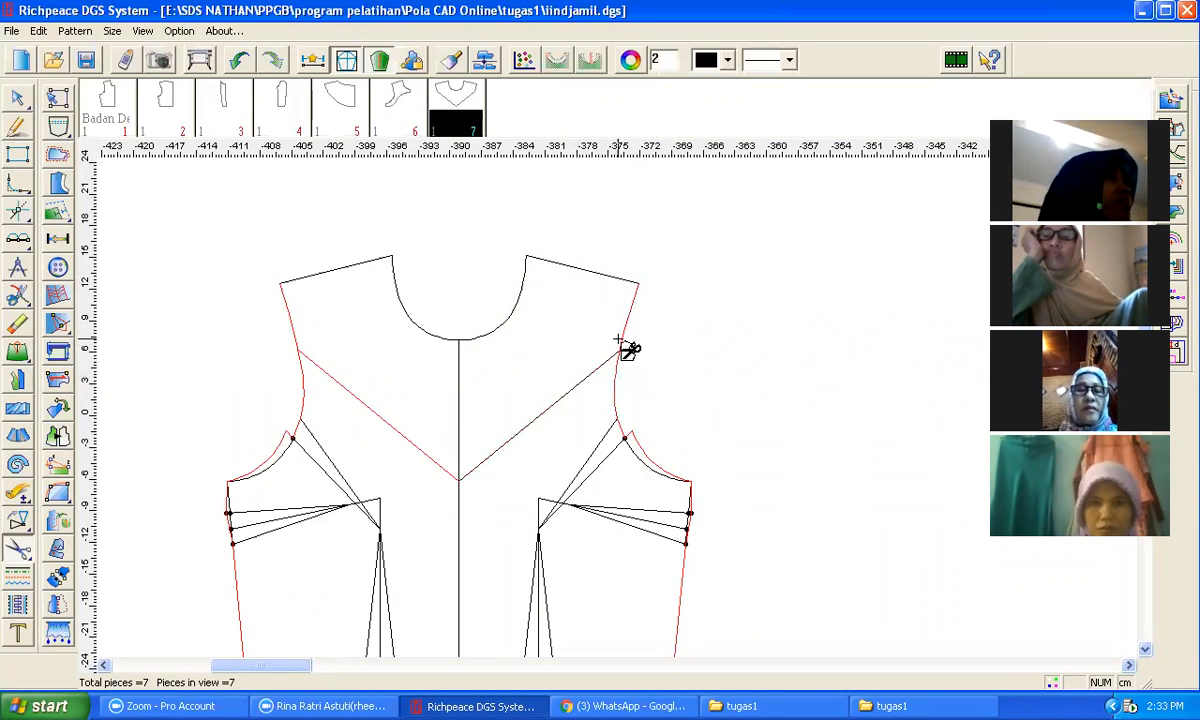
{"action": "left_click", "coordinate": [580, 384]}
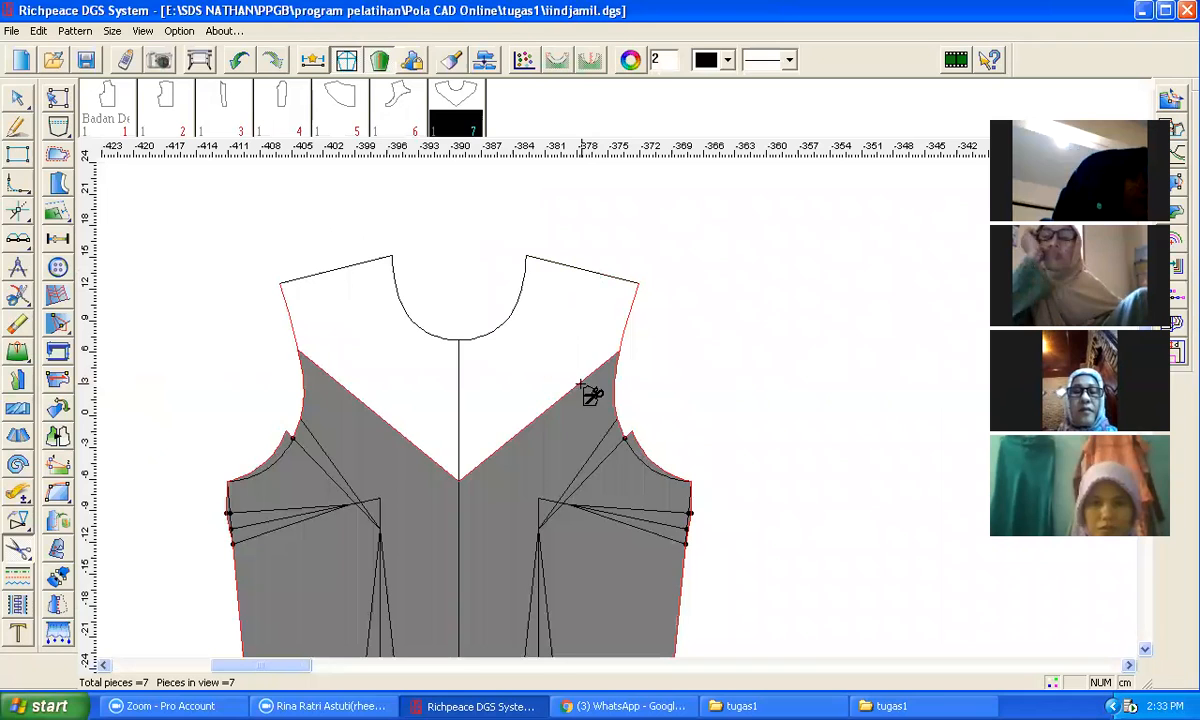
{"action": "right_click", "coordinate": [658, 356]}
{"action": "right_click", "coordinate": [660, 358]}
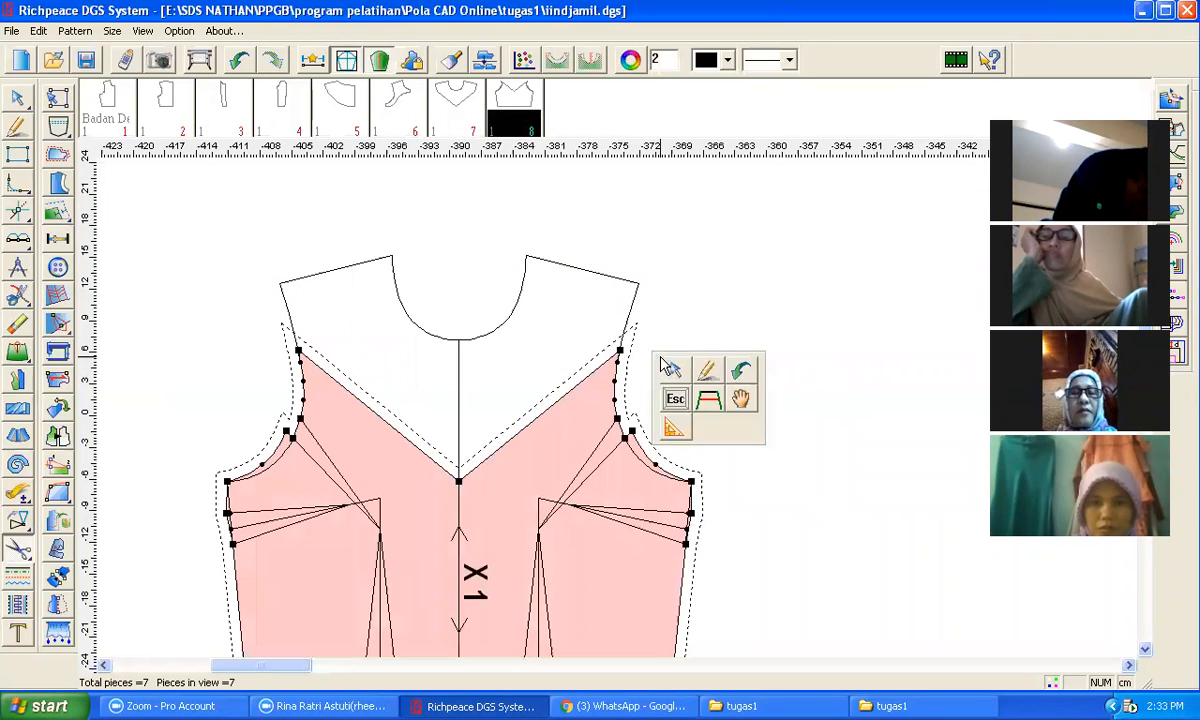
Step: Move the new lower bodice piece aside to the left of the draft
{"action": "left_click", "coordinate": [740, 399]}
{"action": "left_click_drag", "start_coordinate": [514, 482], "coordinate": [202, 459]}
{"action": "scroll", "coordinate": [616, 405], "scroll_direction": "down", "scroll_amount": 3}
{"action": "scroll", "coordinate": [171, 409], "scroll_direction": "down", "scroll_amount": 1}
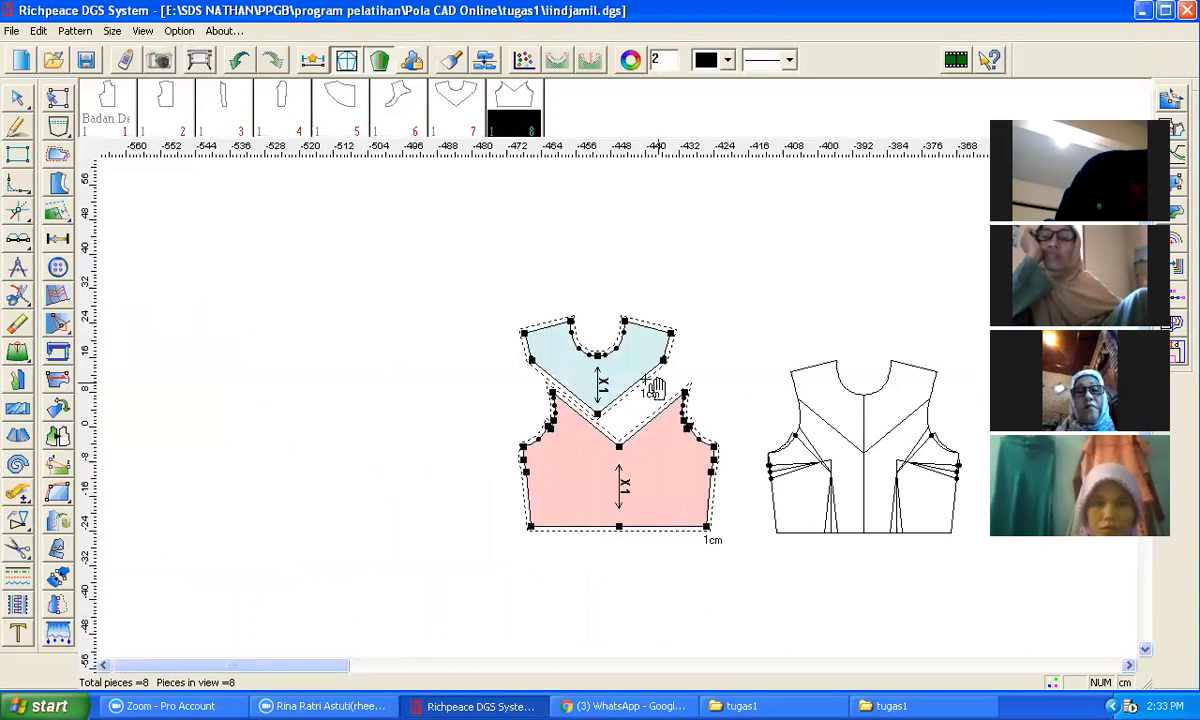
Step: Position the yoke piece just above the lower bodice piece, leaving a gap between them
{"action": "left_click_drag", "start_coordinate": [631, 377], "coordinate": [652, 370]}
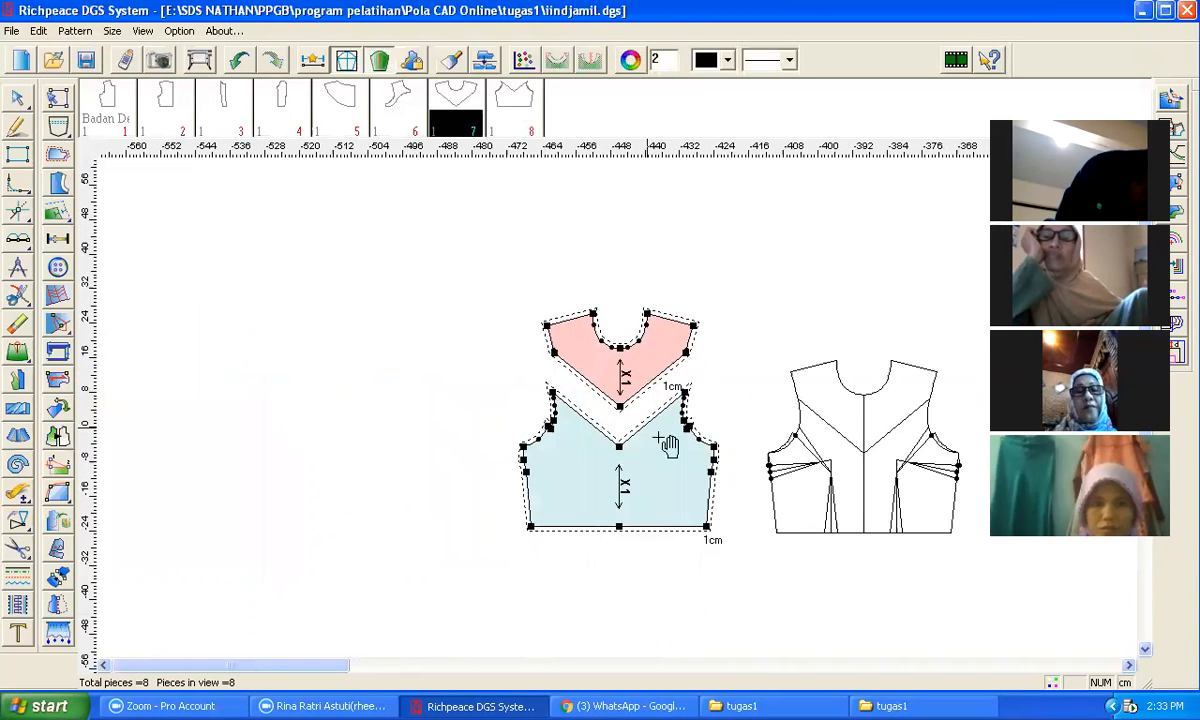
{"action": "left_click", "coordinate": [670, 470]}
{"action": "mouse_move", "coordinate": [670, 470]}
{"action": "left_mouse_down"}
{"action": "mouse_move", "coordinate": [482, 505]}
{"action": "mouse_move", "coordinate": [651, 495]}
{"action": "mouse_move", "coordinate": [678, 486]}
{"action": "mouse_move", "coordinate": [677, 472]}
{"action": "left_mouse_up"}
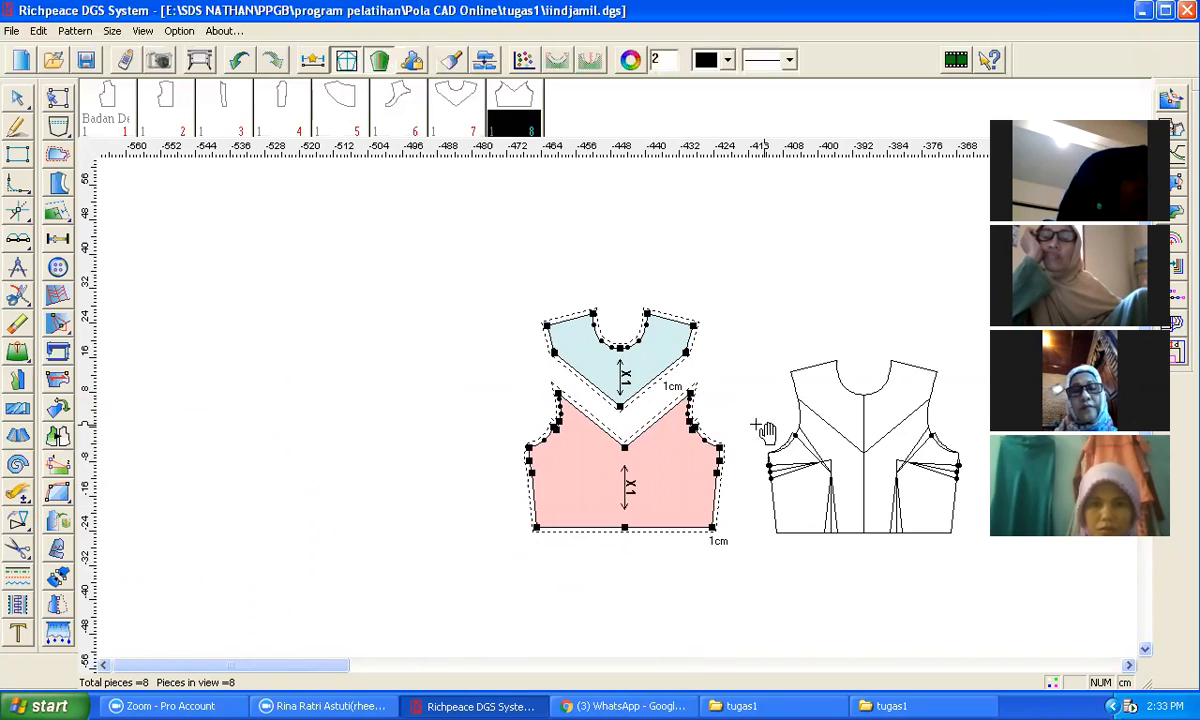
{"action": "left_click", "coordinate": [620, 407]}
{"action": "left_click_drag", "start_coordinate": [620, 407], "coordinate": [624, 447]}
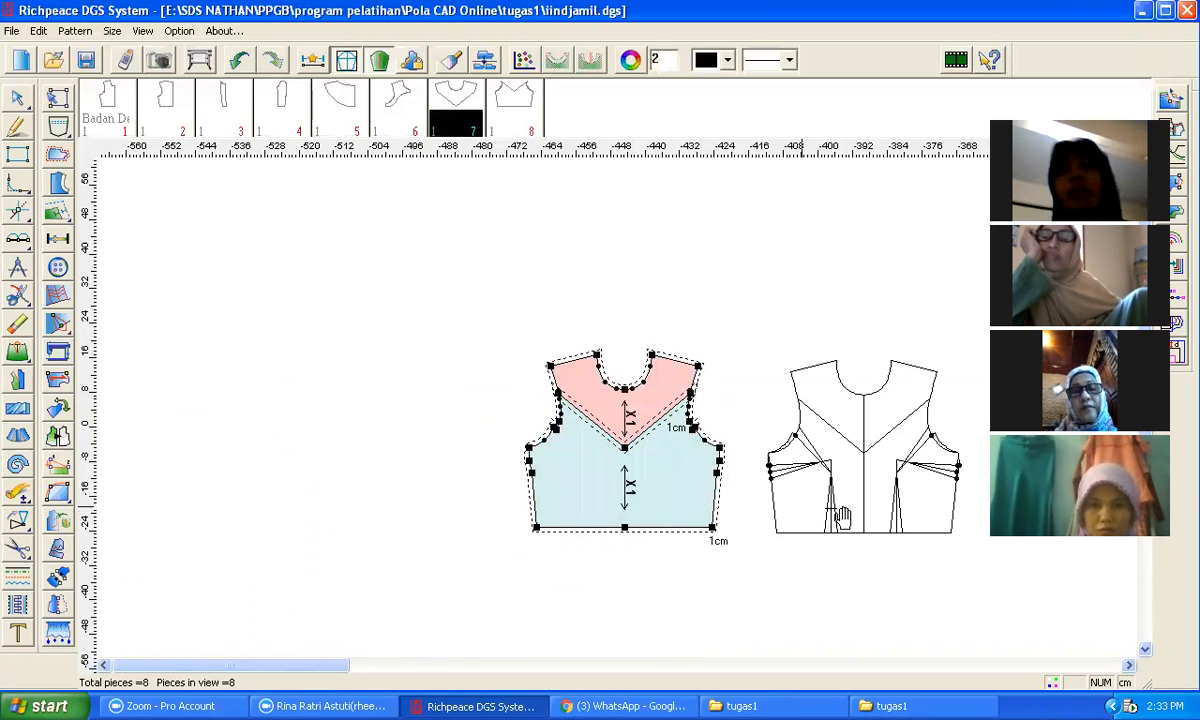
{"action": "scroll", "coordinate": [857, 476], "scroll_direction": "down", "scroll_amount": 1}
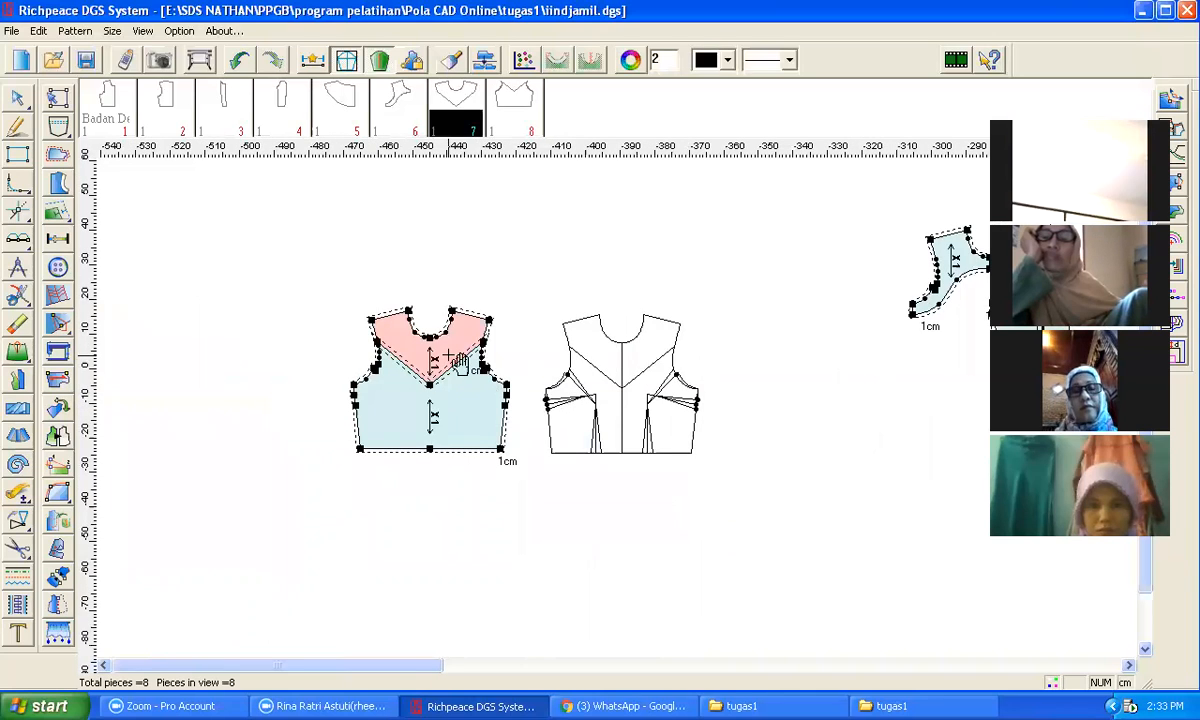
{"action": "left_click_drag", "start_coordinate": [449, 355], "coordinate": [467, 296]}
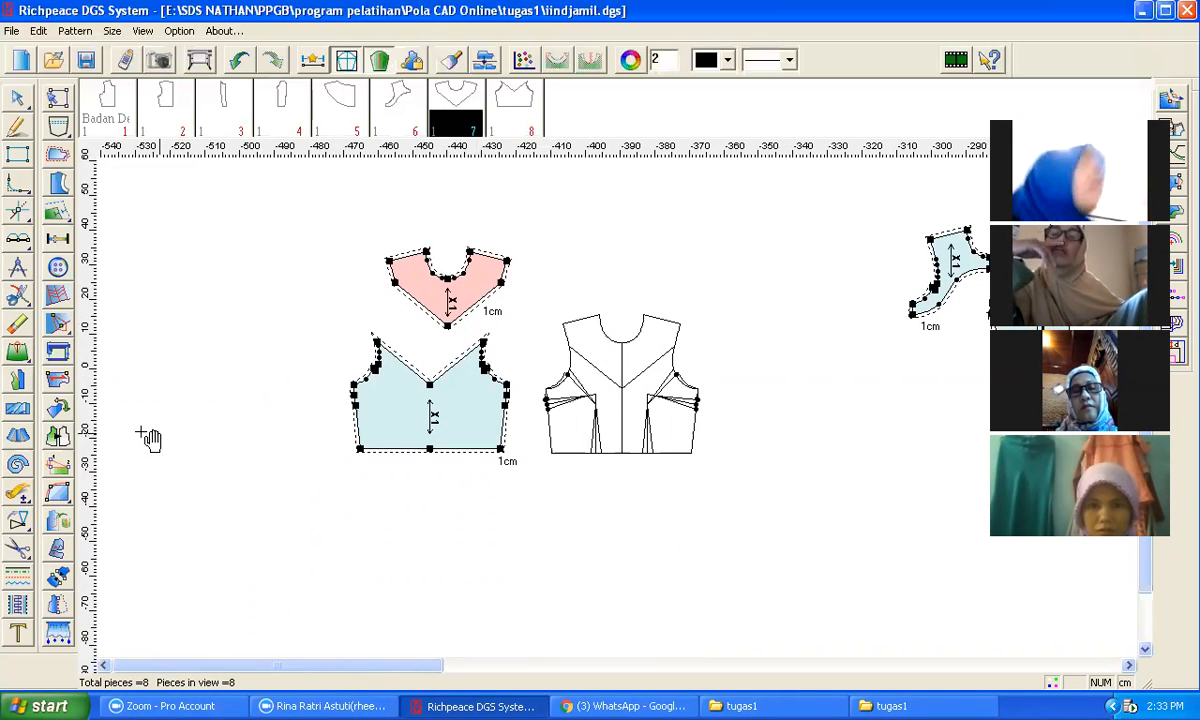
Step: Copy the yoke outline lines from the bodice draft to an empty area above and right of it
{"action": "mouse_move", "coordinate": [52, 503]}
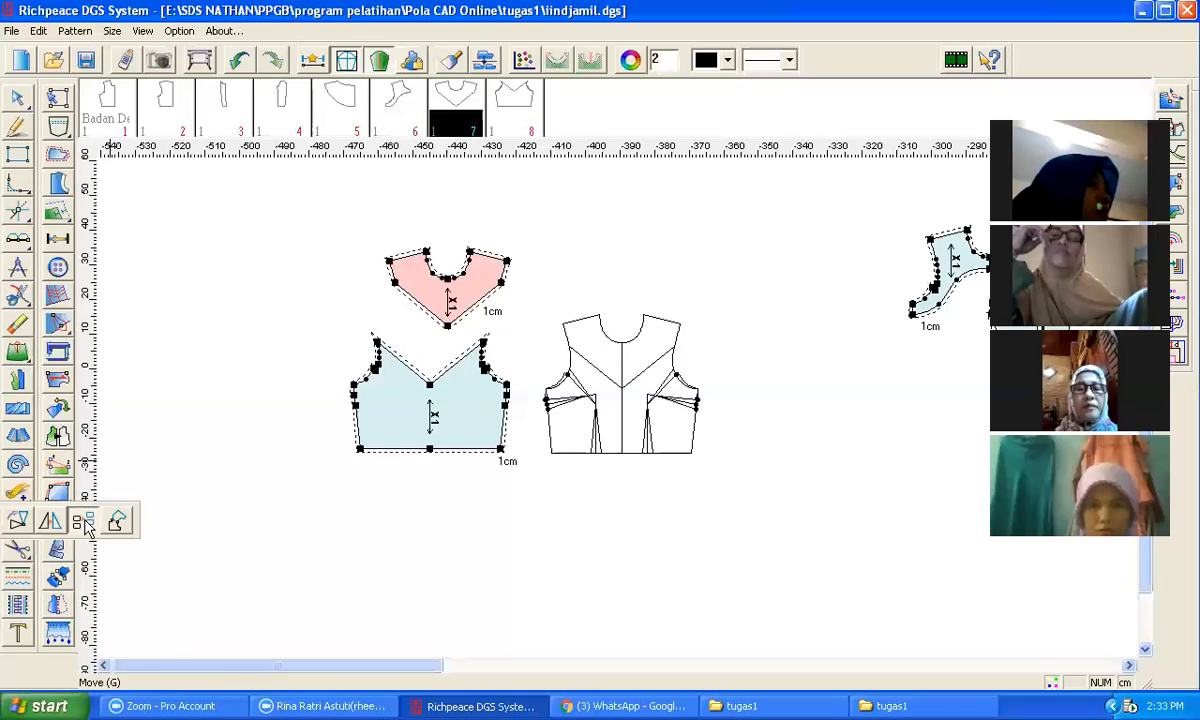
{"action": "left_click", "coordinate": [78, 493]}
{"action": "left_click", "coordinate": [599, 373]}
{"action": "left_click", "coordinate": [654, 373]}
{"action": "left_click", "coordinate": [677, 333]}
{"action": "left_click", "coordinate": [652, 318]}
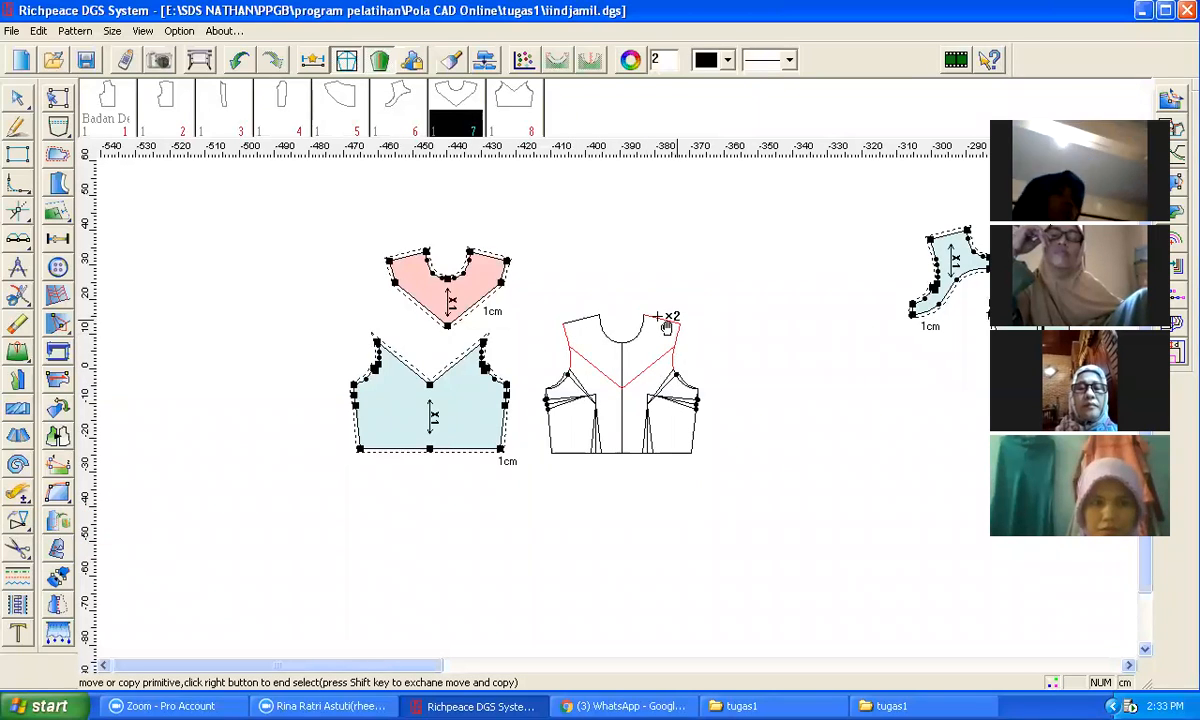
{"action": "left_click", "coordinate": [582, 321]}
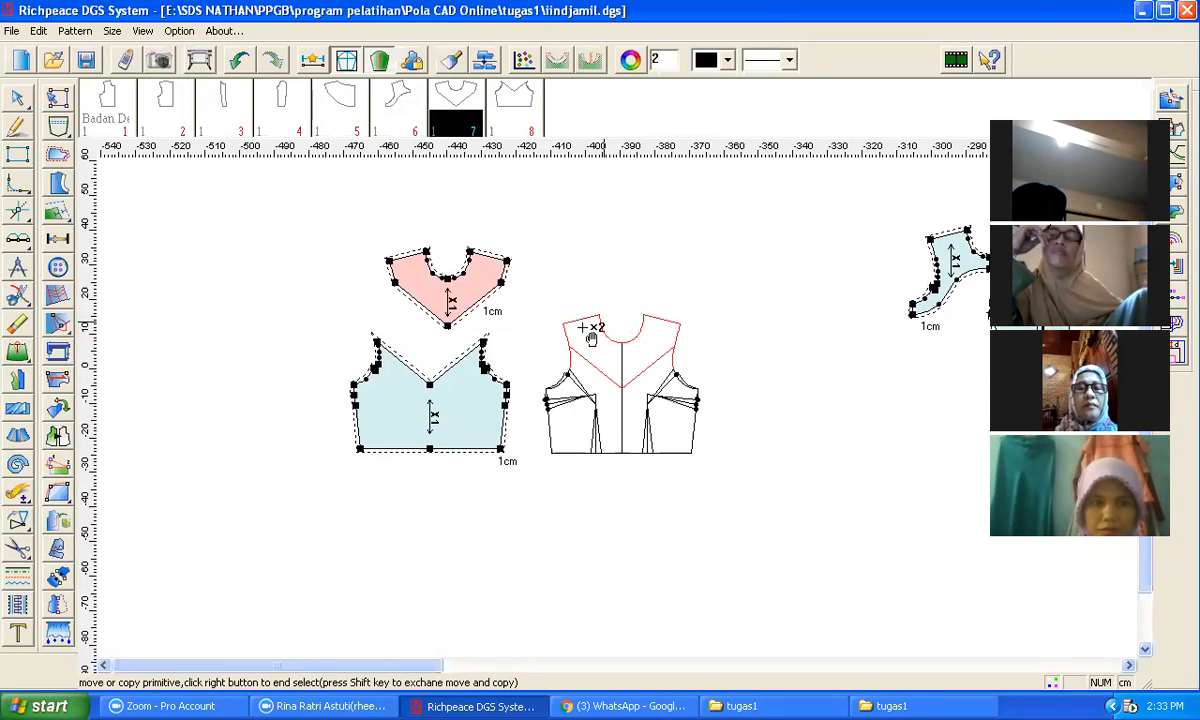
{"action": "right_click", "coordinate": [665, 285]}
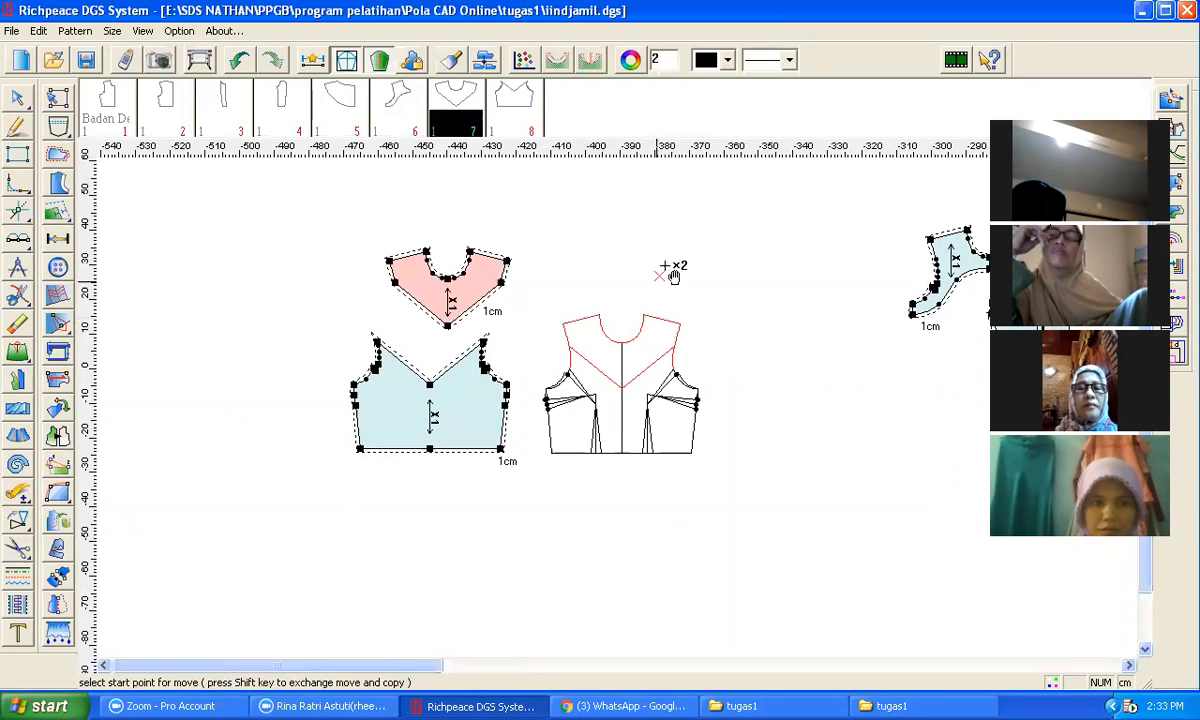
{"action": "left_click", "coordinate": [566, 330]}
{"action": "left_click", "coordinate": [710, 246]}
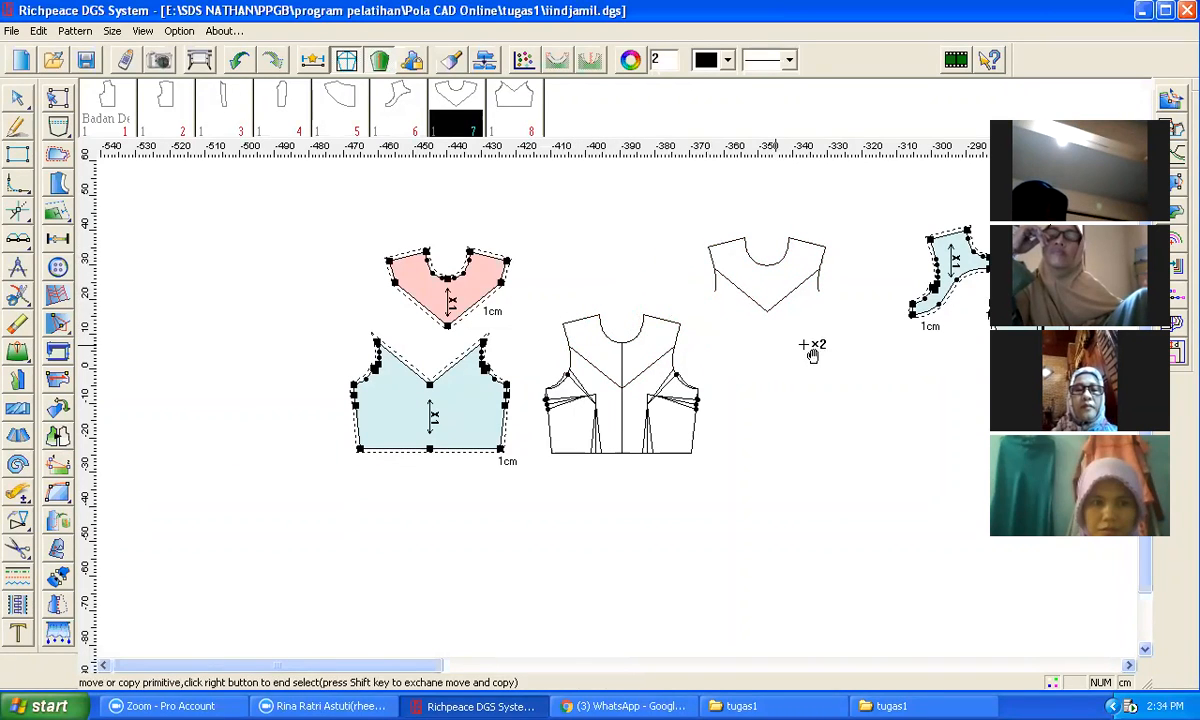
{"action": "key", "text": "v"}
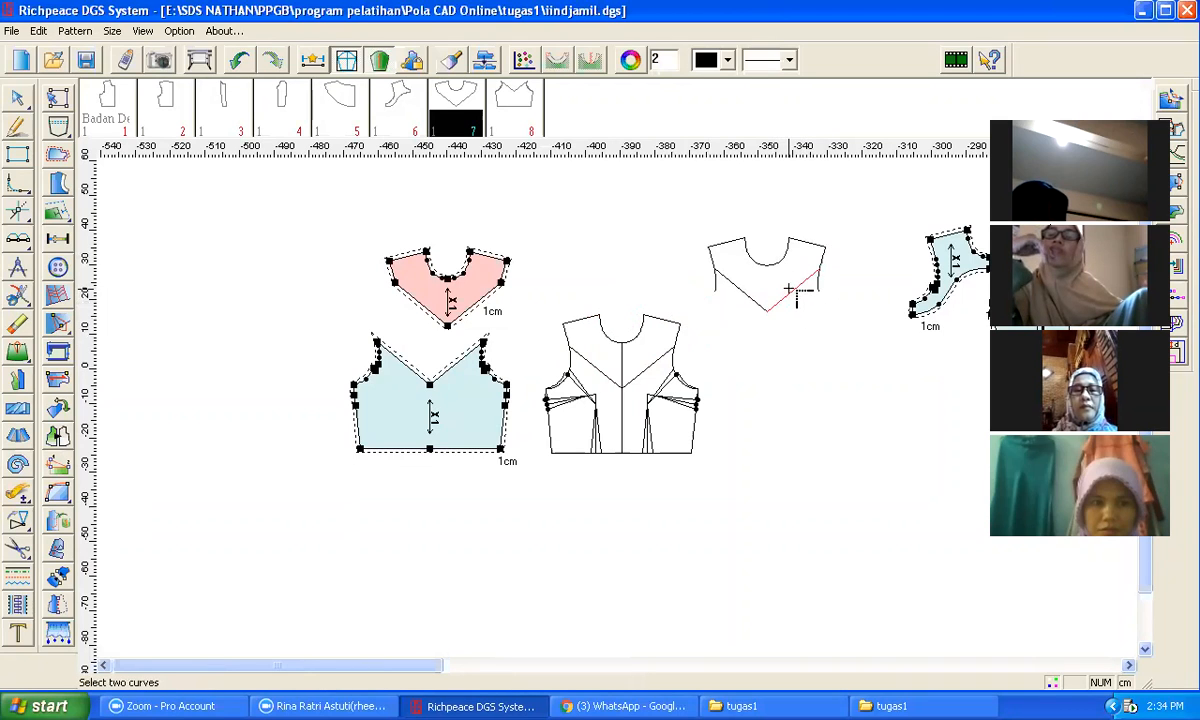
{"action": "left_click", "coordinate": [797, 287]}
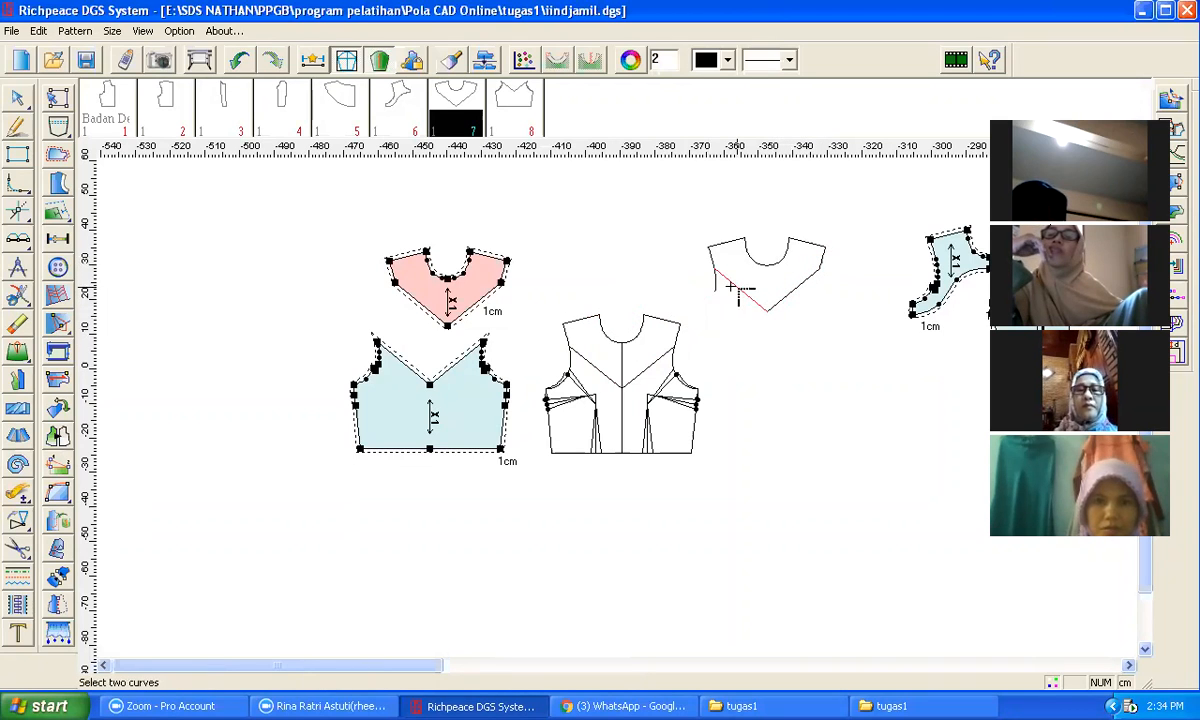
{"action": "scroll", "coordinate": [763, 317], "scroll_direction": "down", "scroll_amount": 2}
{"action": "scroll", "coordinate": [600, 415], "scroll_direction": "up", "scroll_amount": 5}
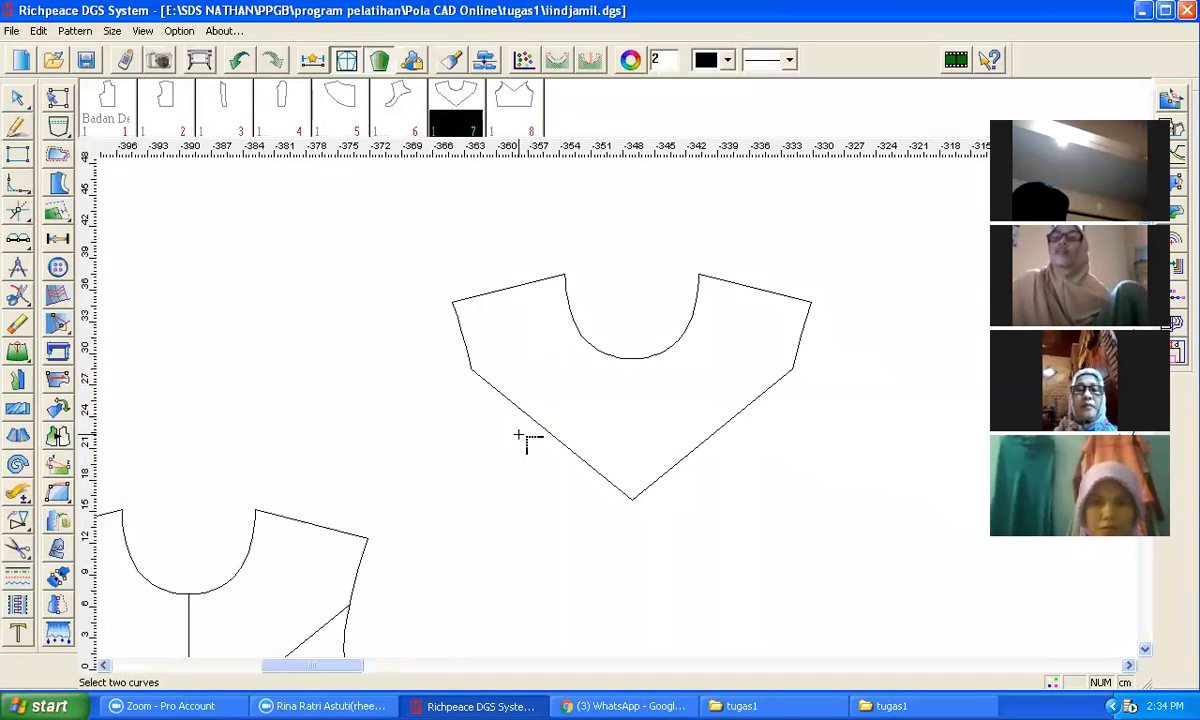
{"action": "right_click", "coordinate": [58, 493]}
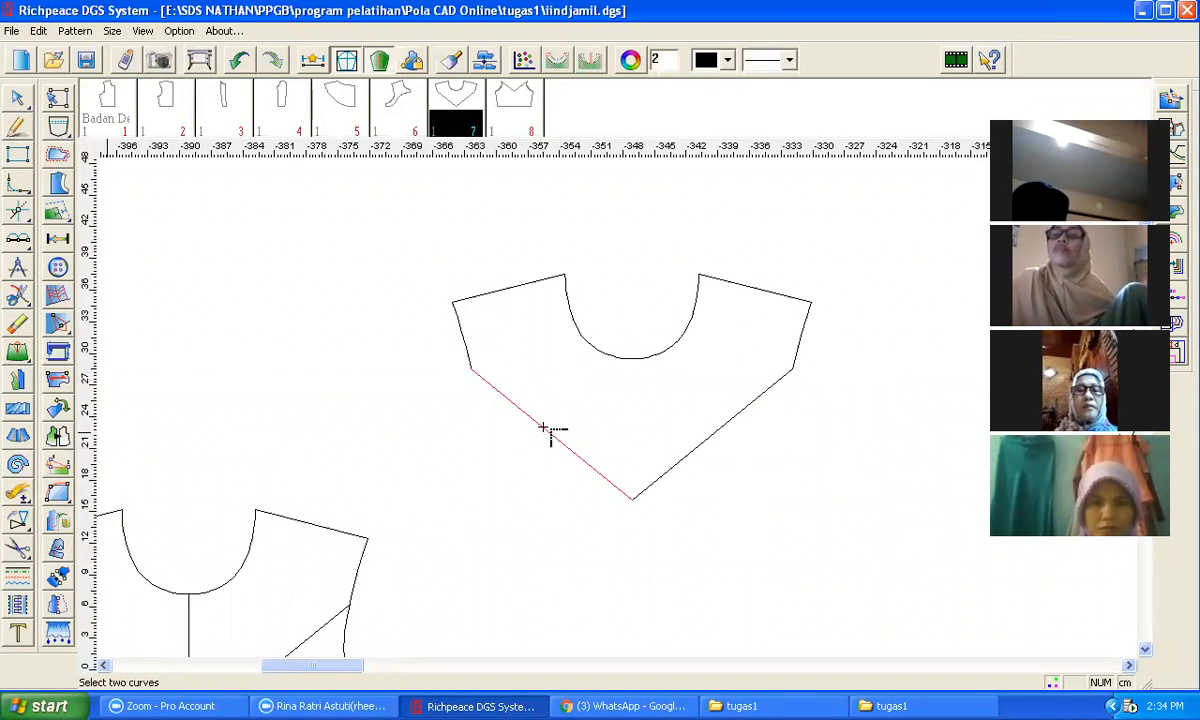
Step: Join the two lower V edges of the copied yoke outline into one curve, and the neckline segments into one curve
{"action": "mouse_move", "coordinate": [10, 481]}
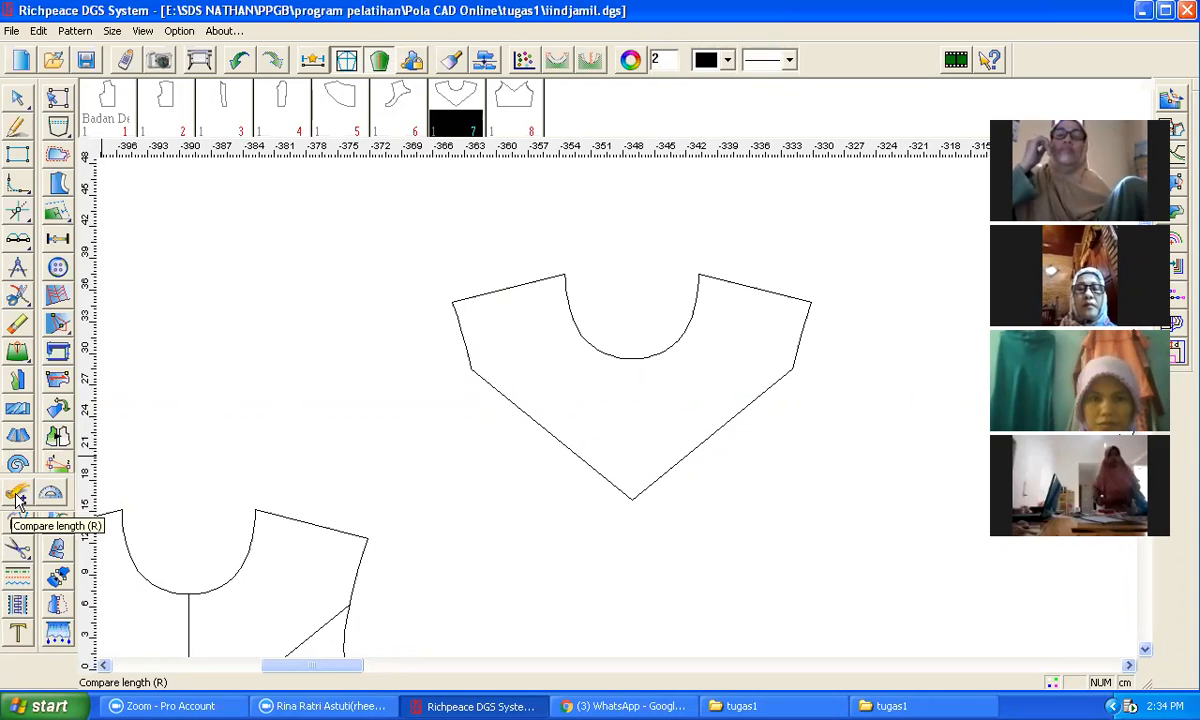
{"action": "left_click", "coordinate": [14, 500]}
{"action": "left_click", "coordinate": [18, 295]}
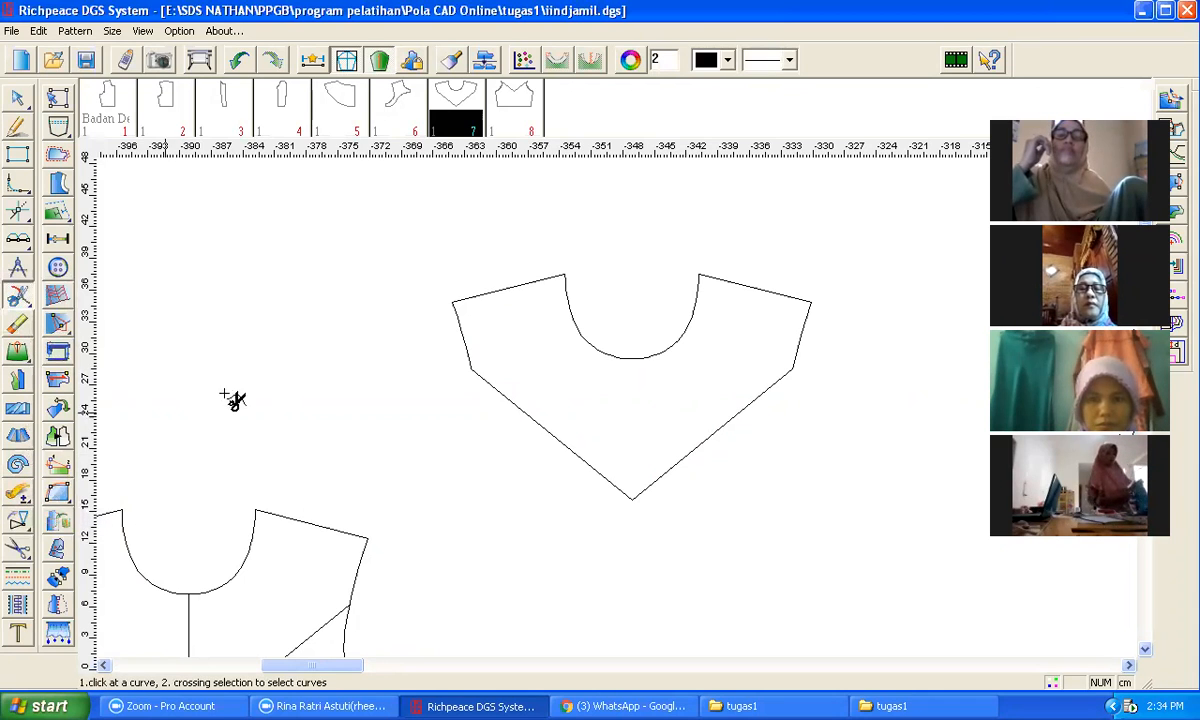
{"action": "left_click", "coordinate": [554, 437]}
{"action": "left_click", "coordinate": [656, 480]}
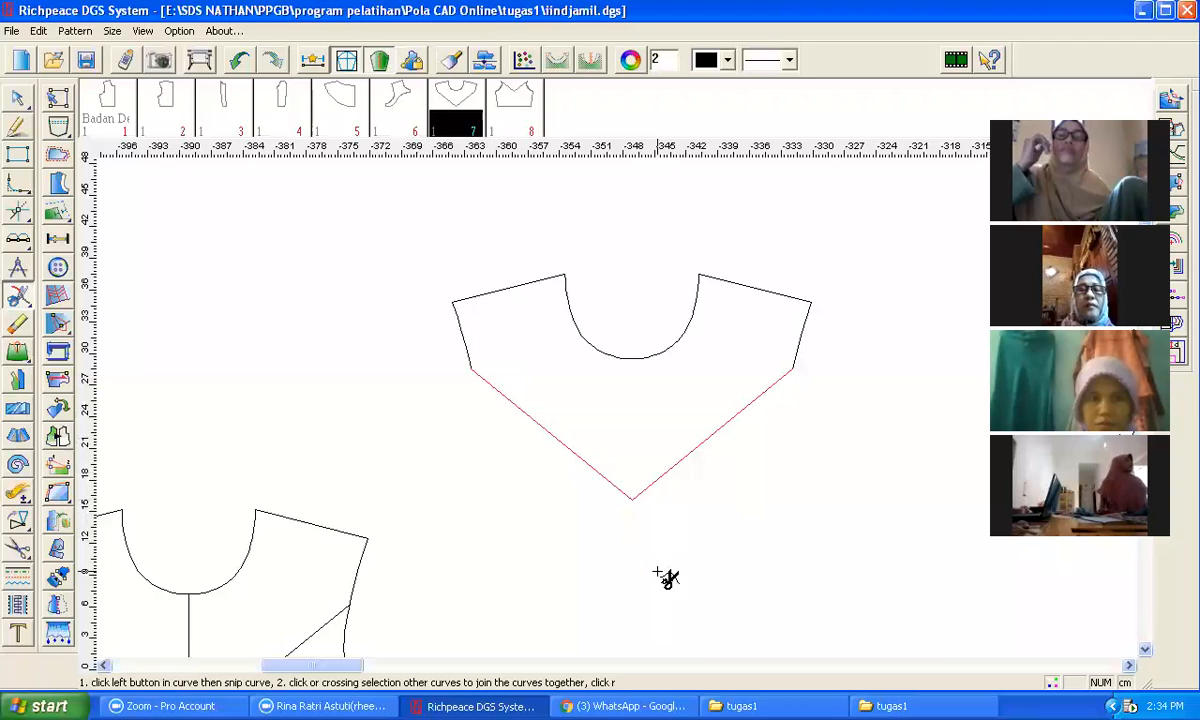
{"action": "right_click", "coordinate": [625, 548]}
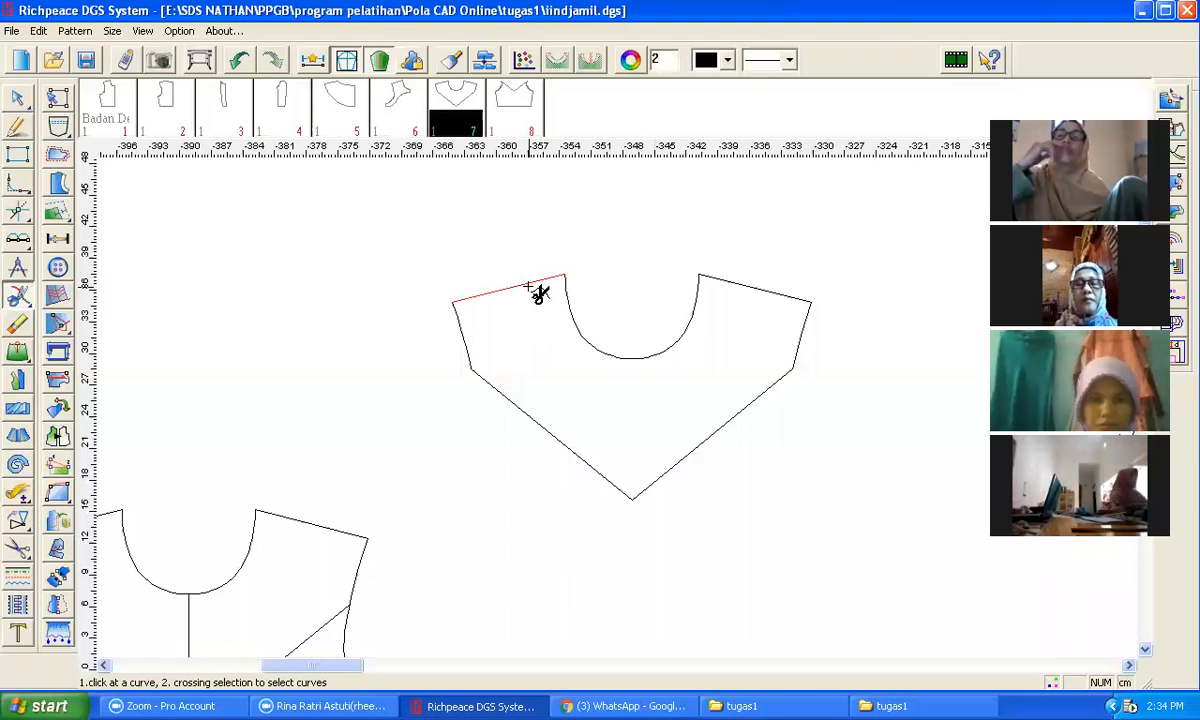
{"action": "left_click", "coordinate": [588, 334]}
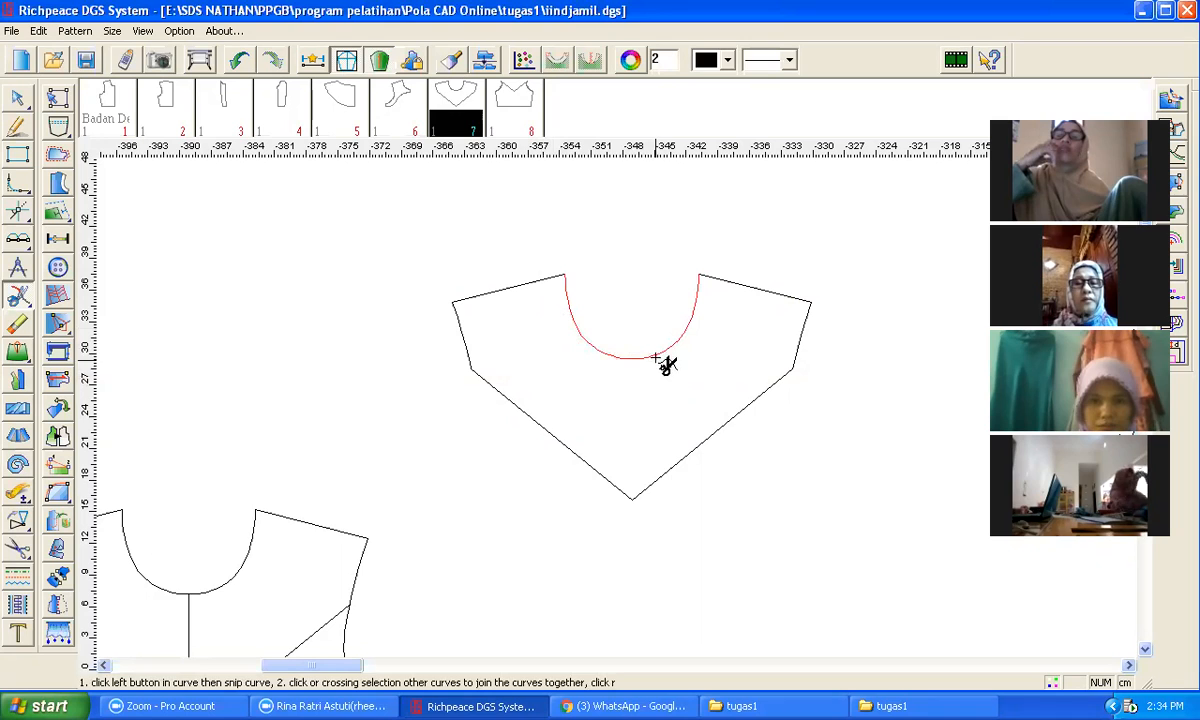
{"action": "right_click", "coordinate": [763, 495]}
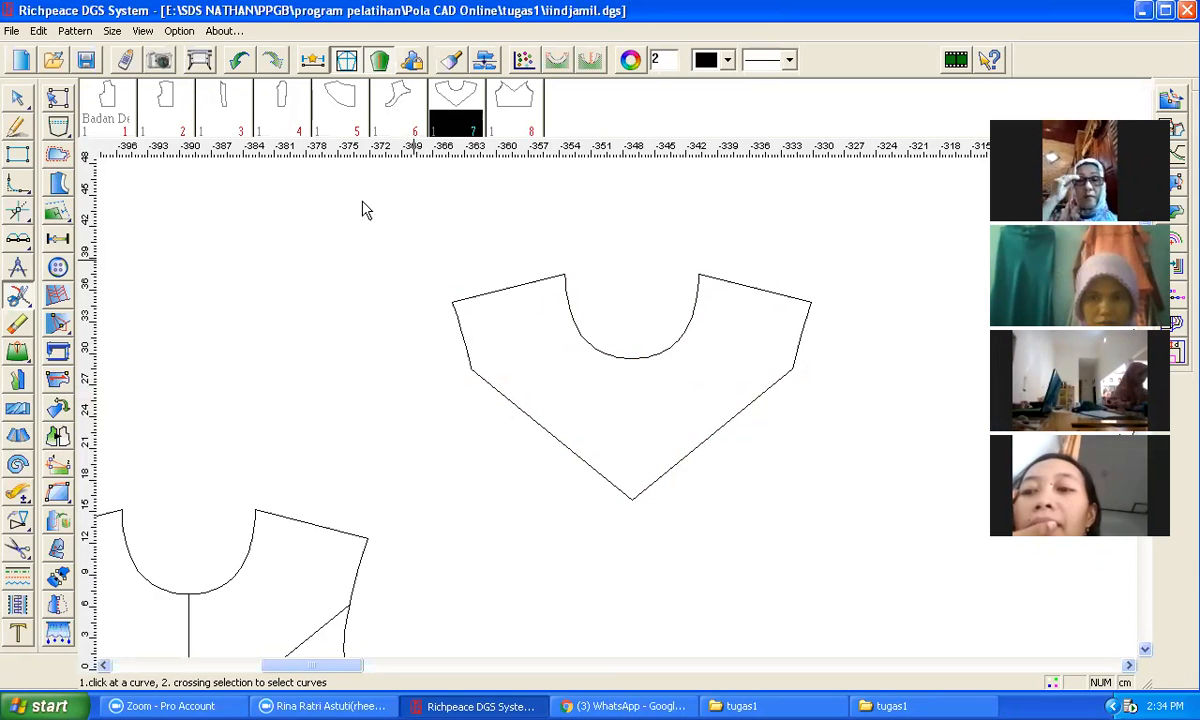
{"action": "left_click", "coordinate": [17, 412]}
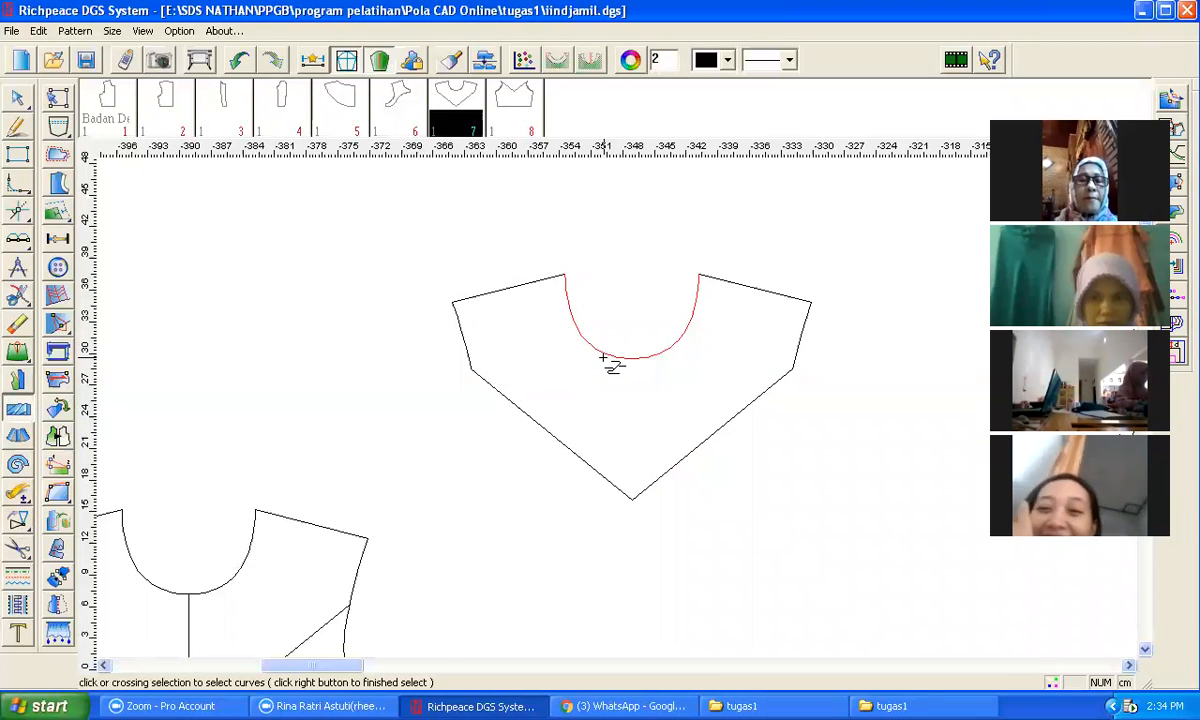
{"action": "left_click_drag", "start_coordinate": [341, 217], "coordinate": [795, 510]}
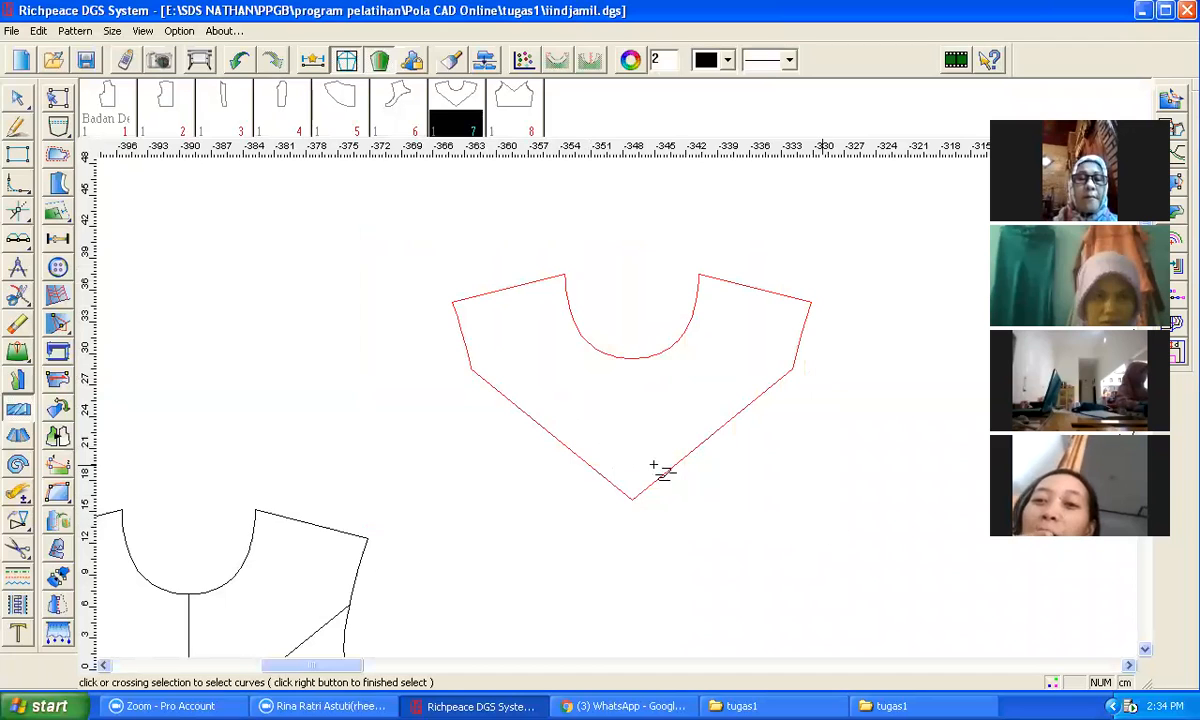
{"action": "right_click", "coordinate": [713, 440]}
{"action": "left_click", "coordinate": [686, 469]}
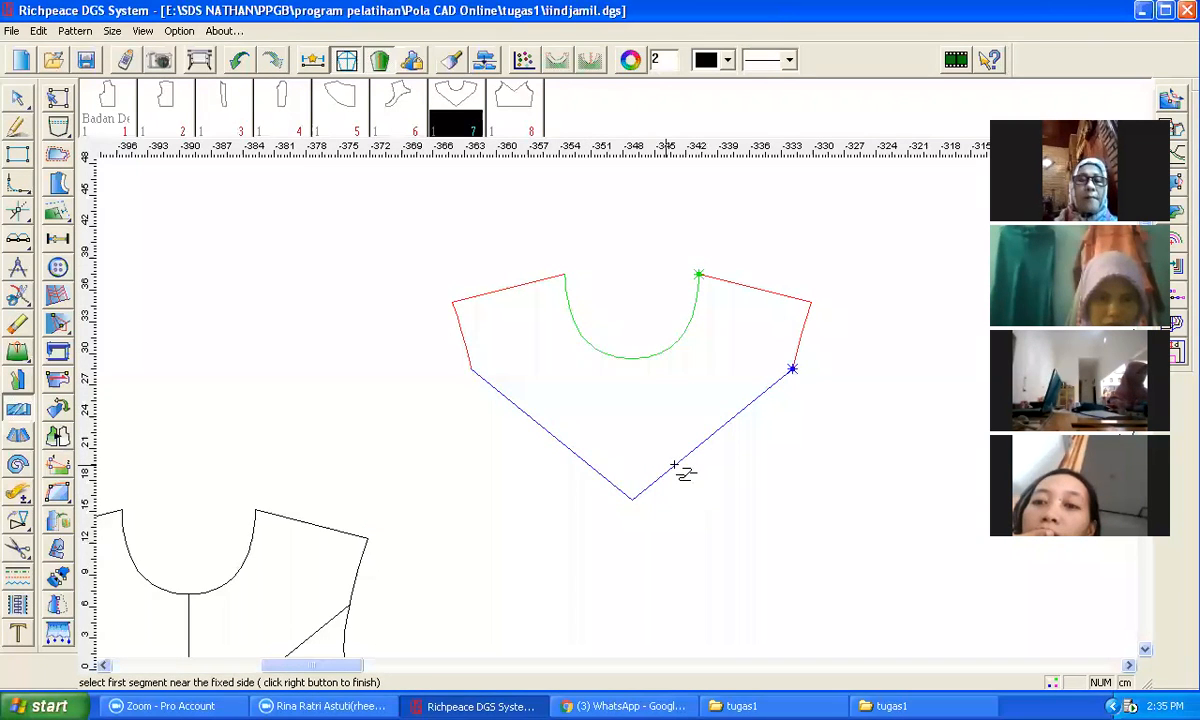
{"action": "right_click", "coordinate": [716, 498]}
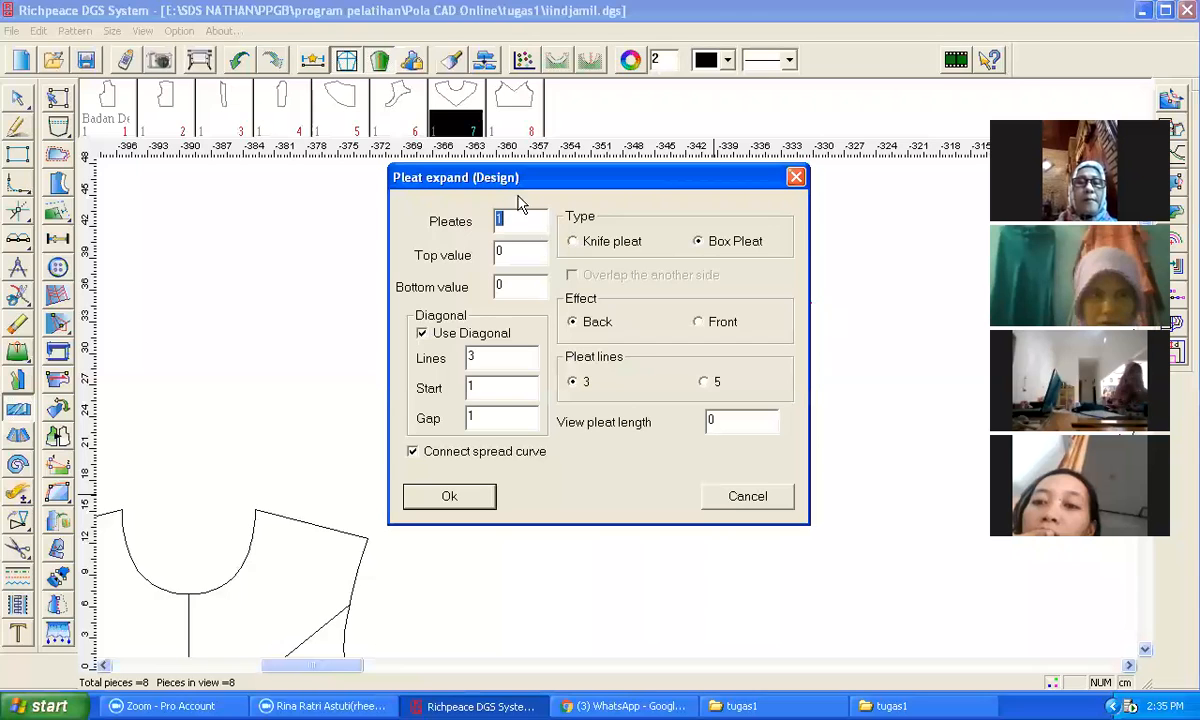
{"action": "left_click_drag", "start_coordinate": [522, 178], "coordinate": [296, 203]}
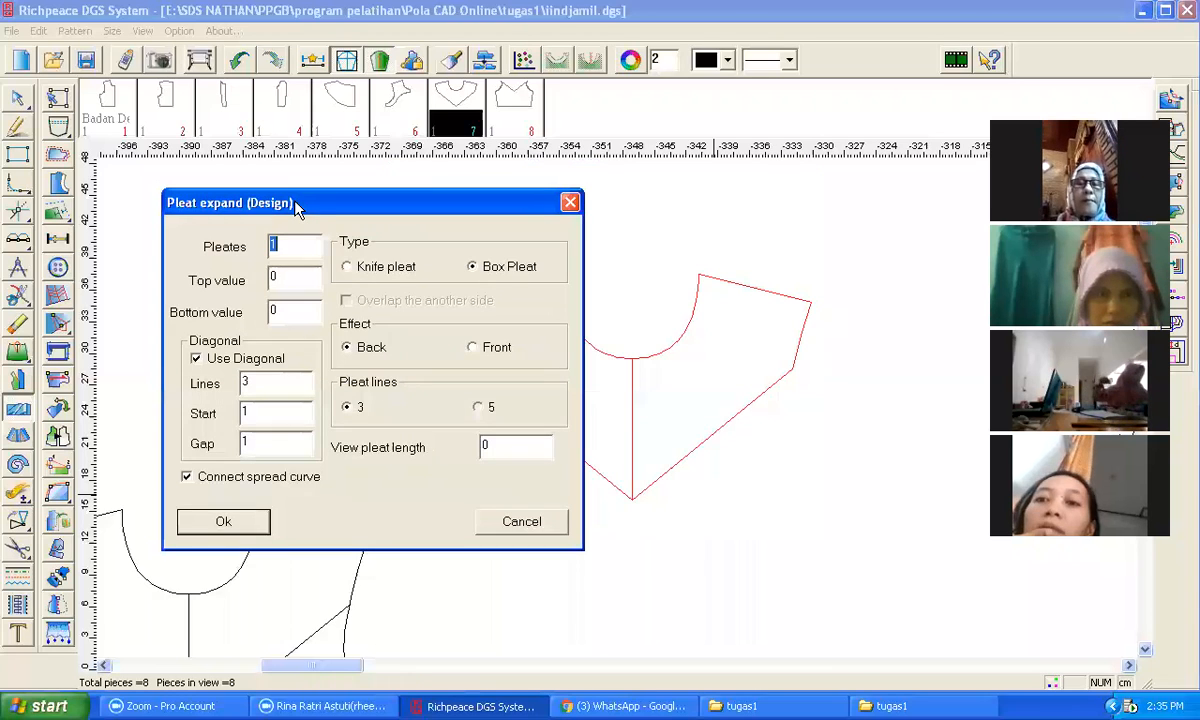
{"action": "type", "text": "0"}
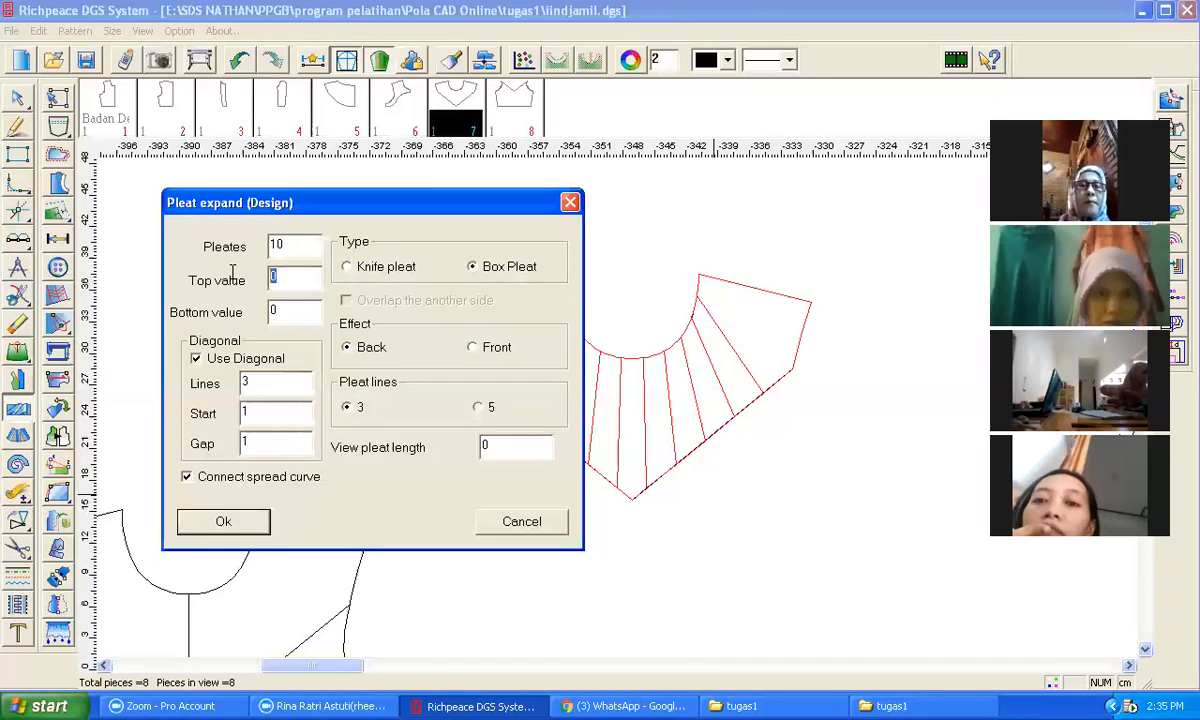
{"action": "type", "text": "2"}
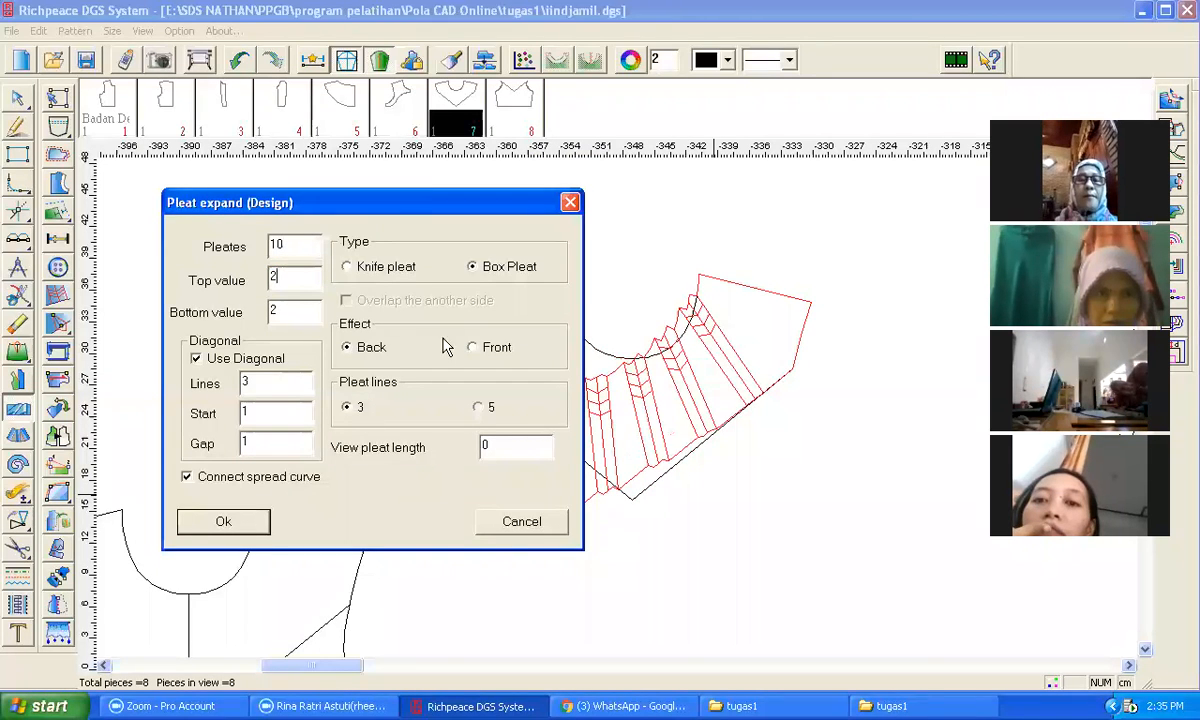
{"action": "left_click_drag", "start_coordinate": [391, 203], "coordinate": [577, 209]}
{"action": "left_click", "coordinate": [697, 526]}
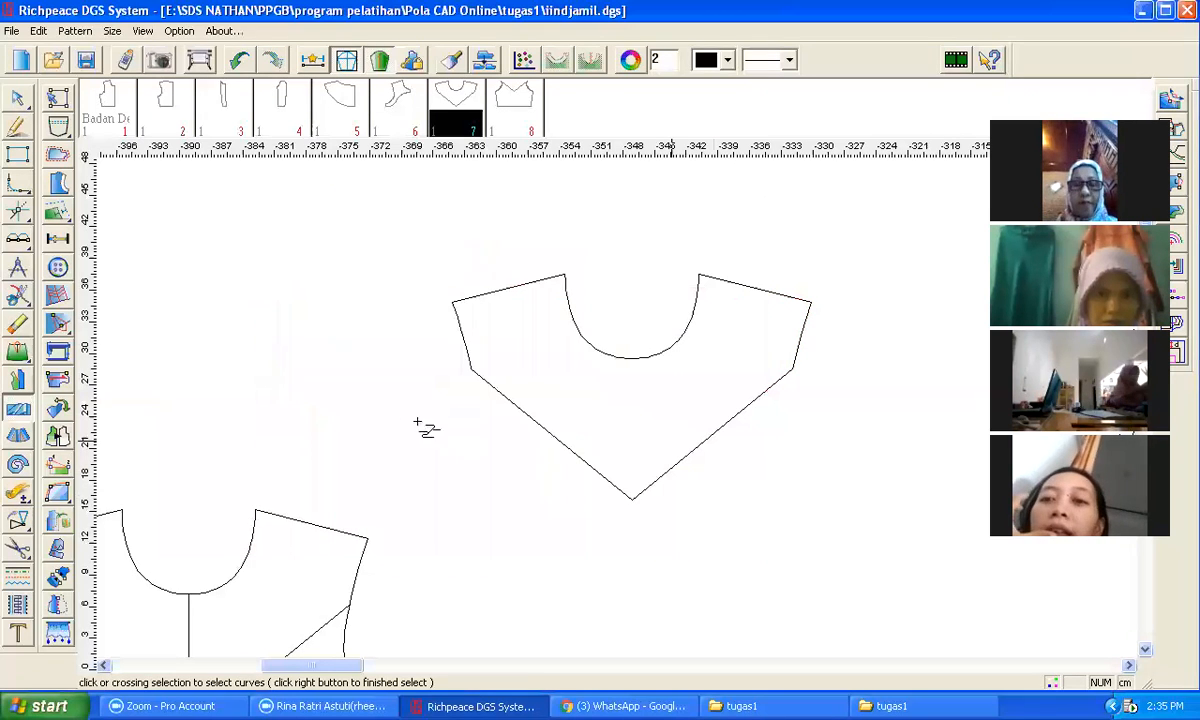
Step: Spread the copied yoke outline with Cut apart into 10 lines, average expansion 1, in Keep form mode
{"action": "left_click", "coordinate": [19, 438]}
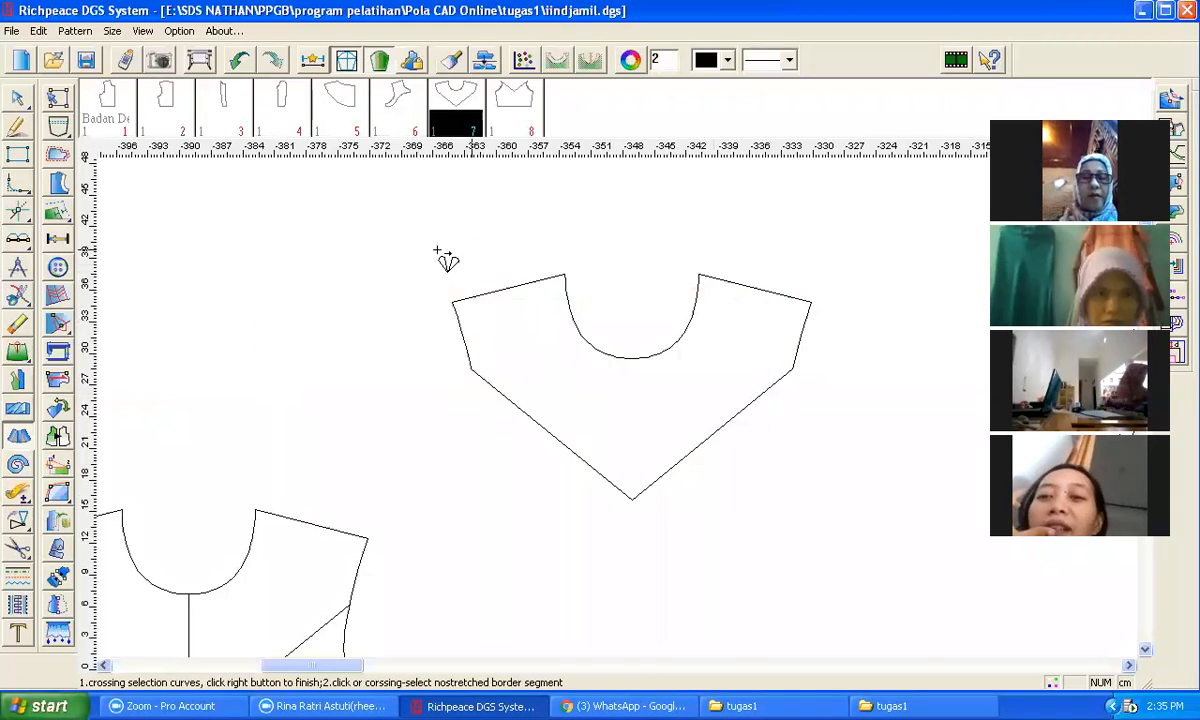
{"action": "left_click_drag", "start_coordinate": [401, 239], "coordinate": [863, 522]}
{"action": "right_click", "coordinate": [705, 366]}
{"action": "left_click", "coordinate": [694, 314]}
{"action": "left_click", "coordinate": [718, 428]}
{"action": "right_click", "coordinate": [722, 423]}
{"action": "right_click", "coordinate": [487, 509]}
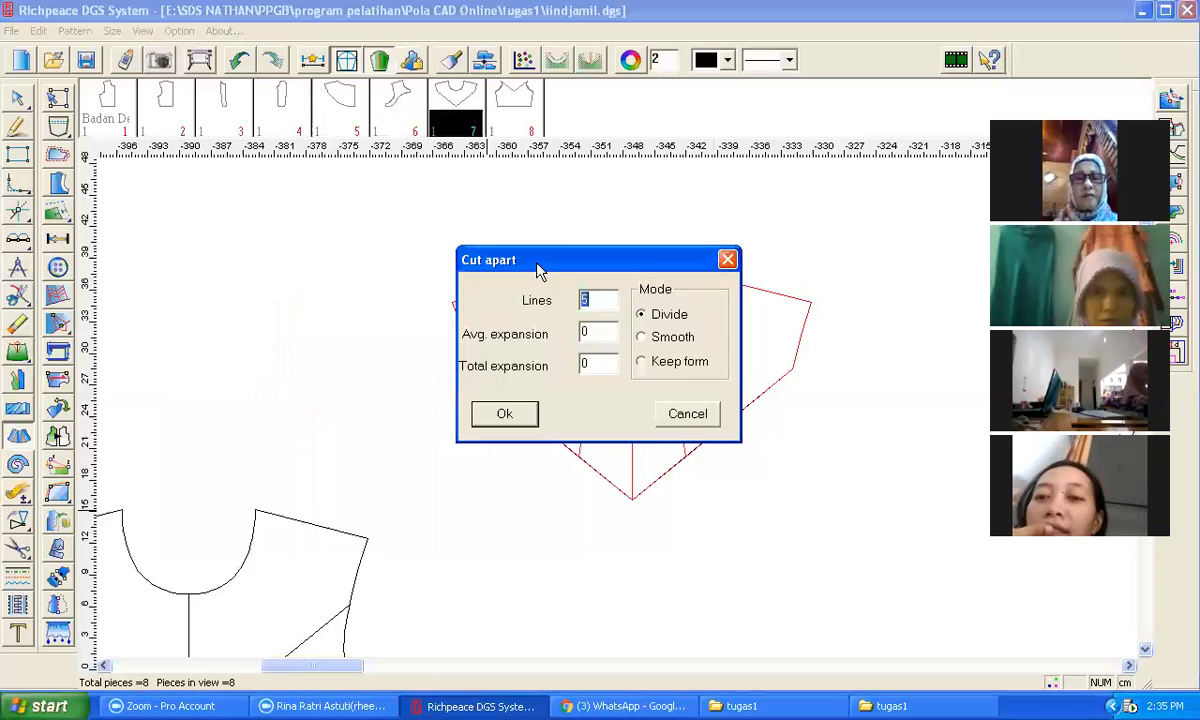
{"action": "left_click_drag", "start_coordinate": [537, 270], "coordinate": [244, 267]}
{"action": "type", "text": "10"}
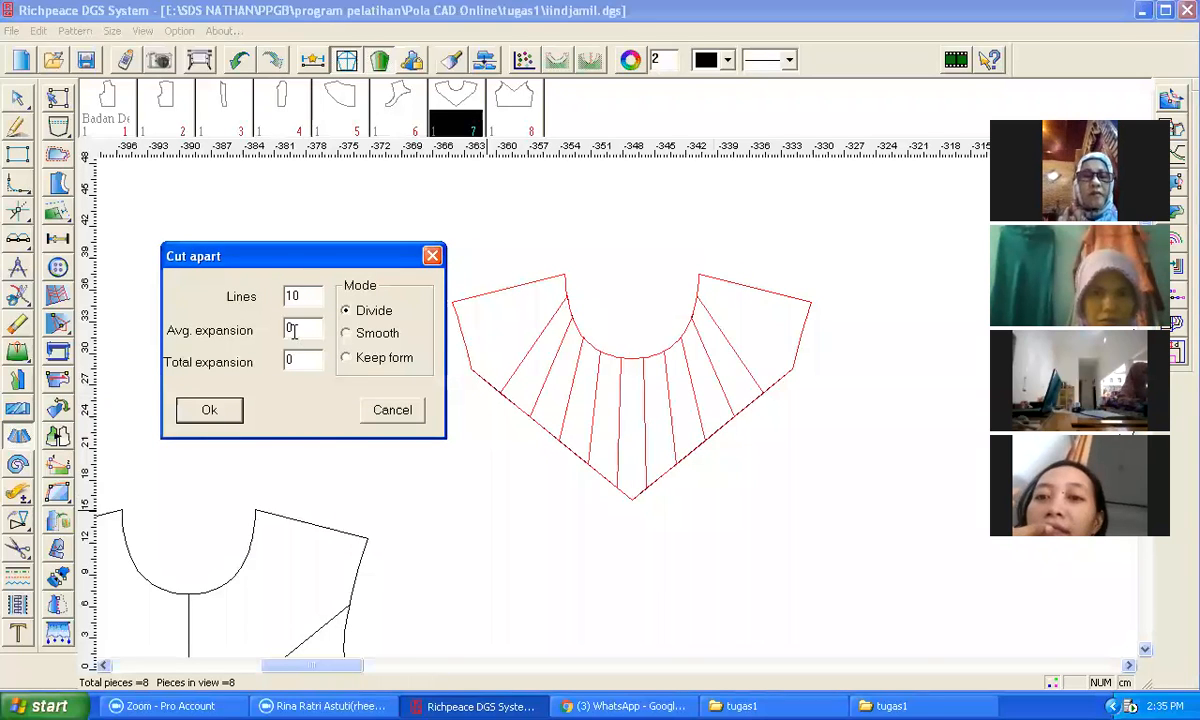
{"action": "type", "text": "2"}
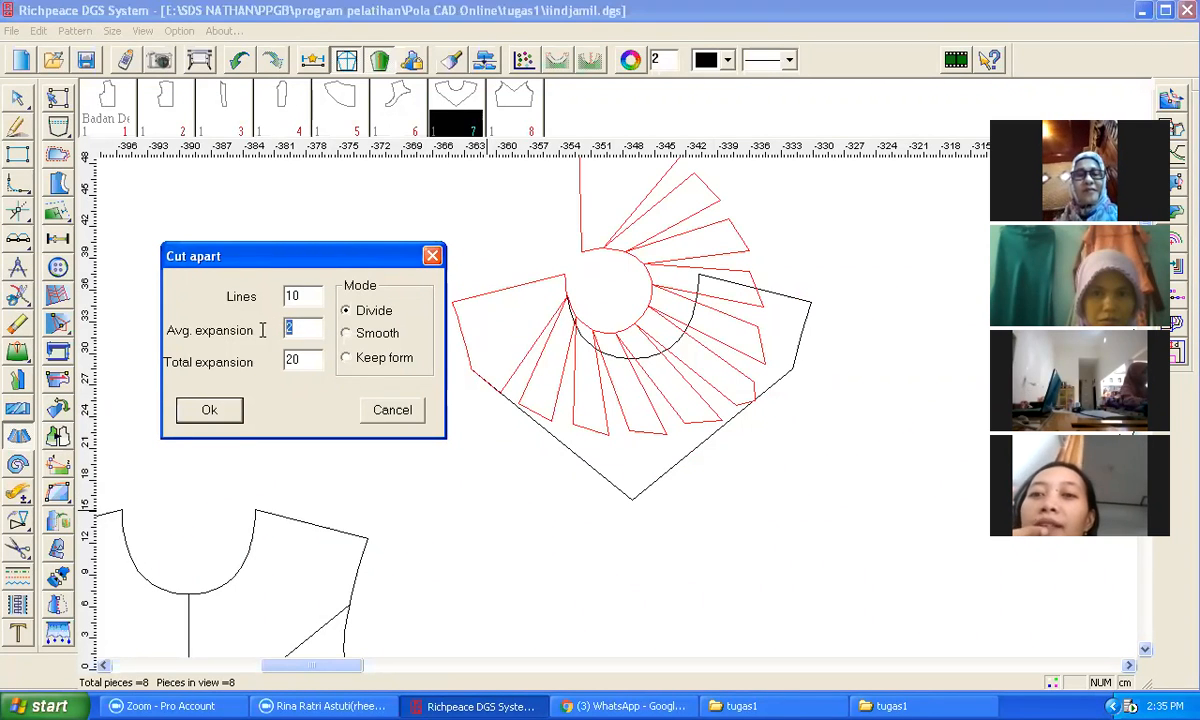
{"action": "type", "text": "1"}
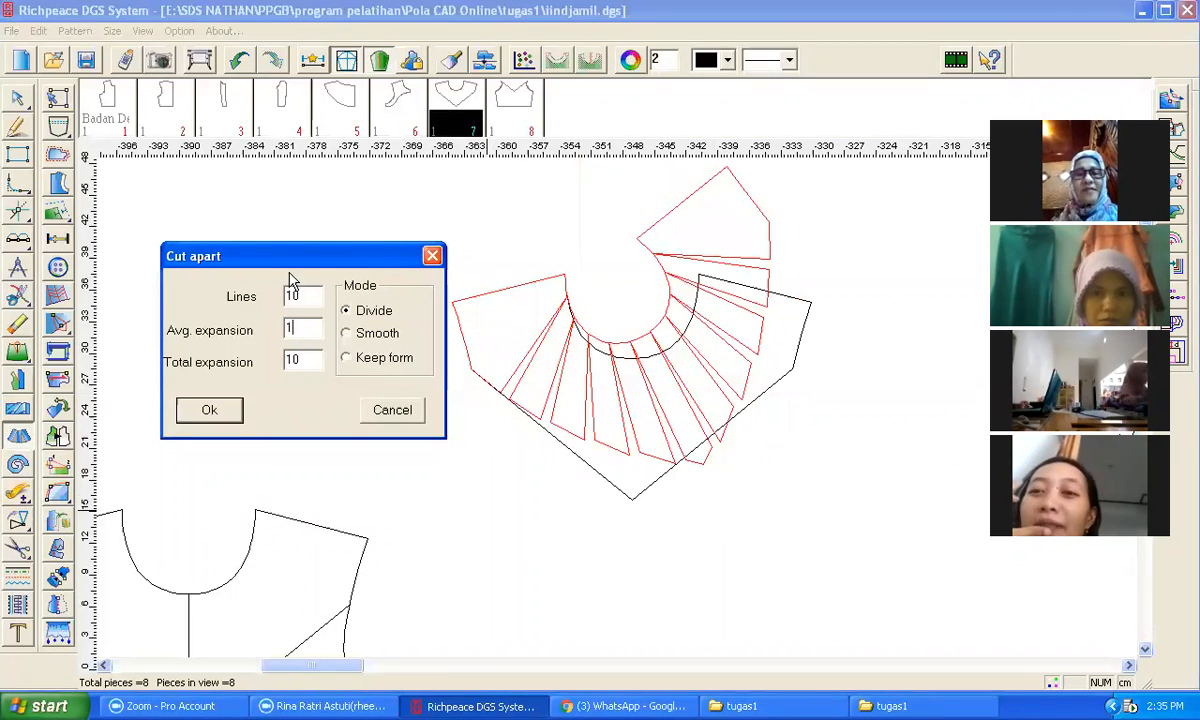
{"action": "left_click_drag", "start_coordinate": [290, 265], "coordinate": [227, 255]}
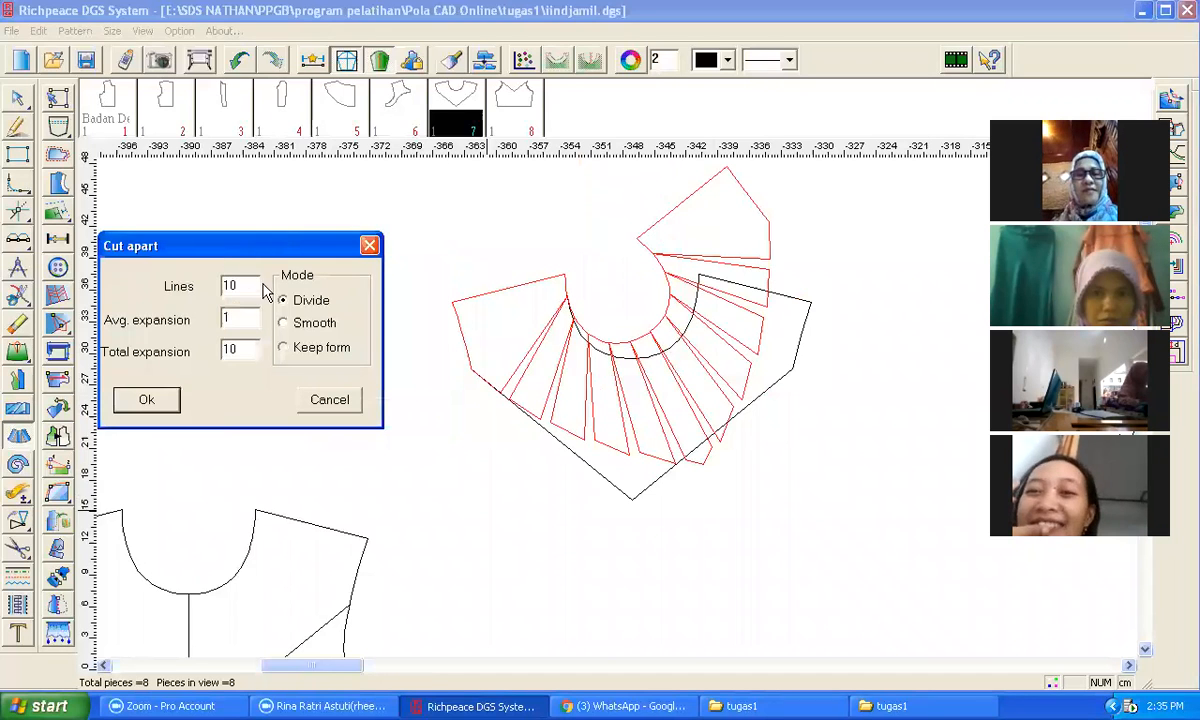
{"action": "left_click", "coordinate": [298, 326]}
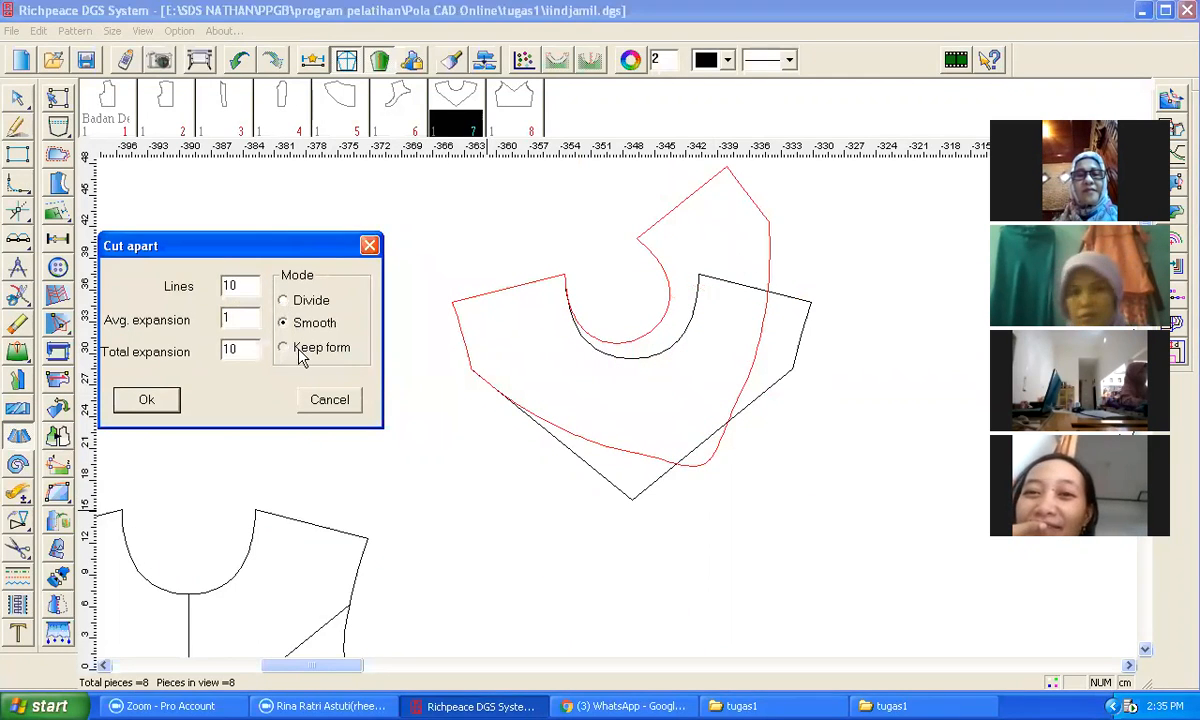
{"action": "left_click", "coordinate": [295, 350]}
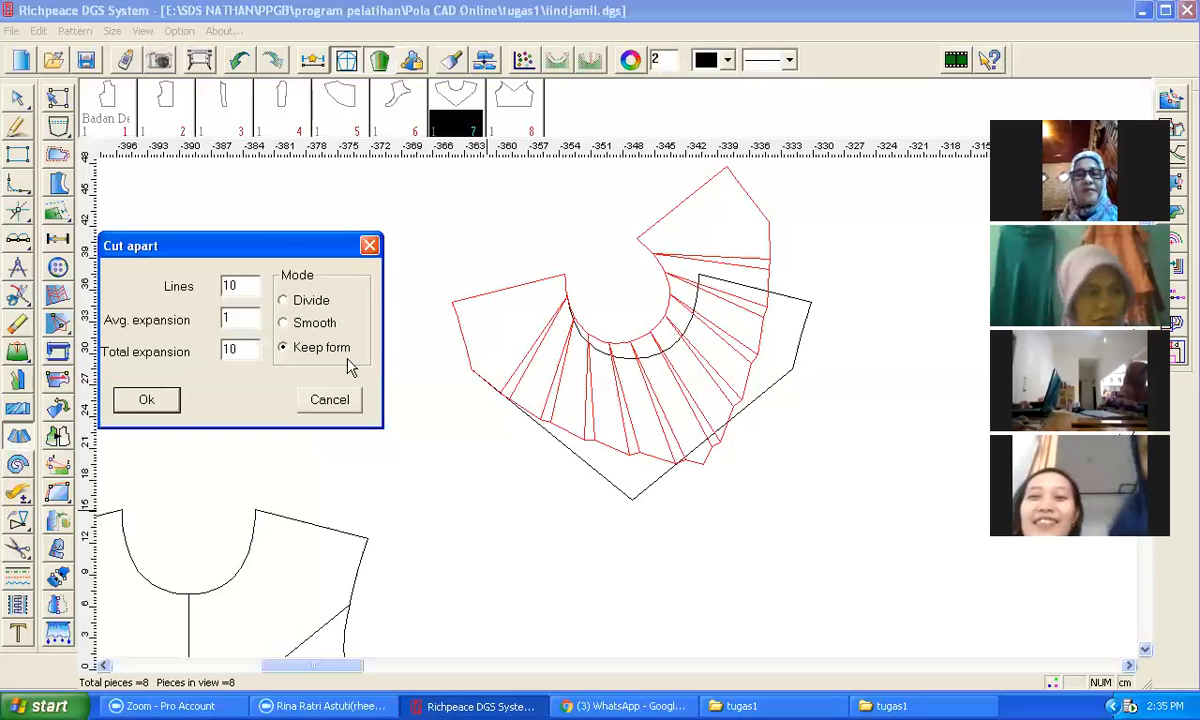
{"action": "left_click", "coordinate": [150, 402]}
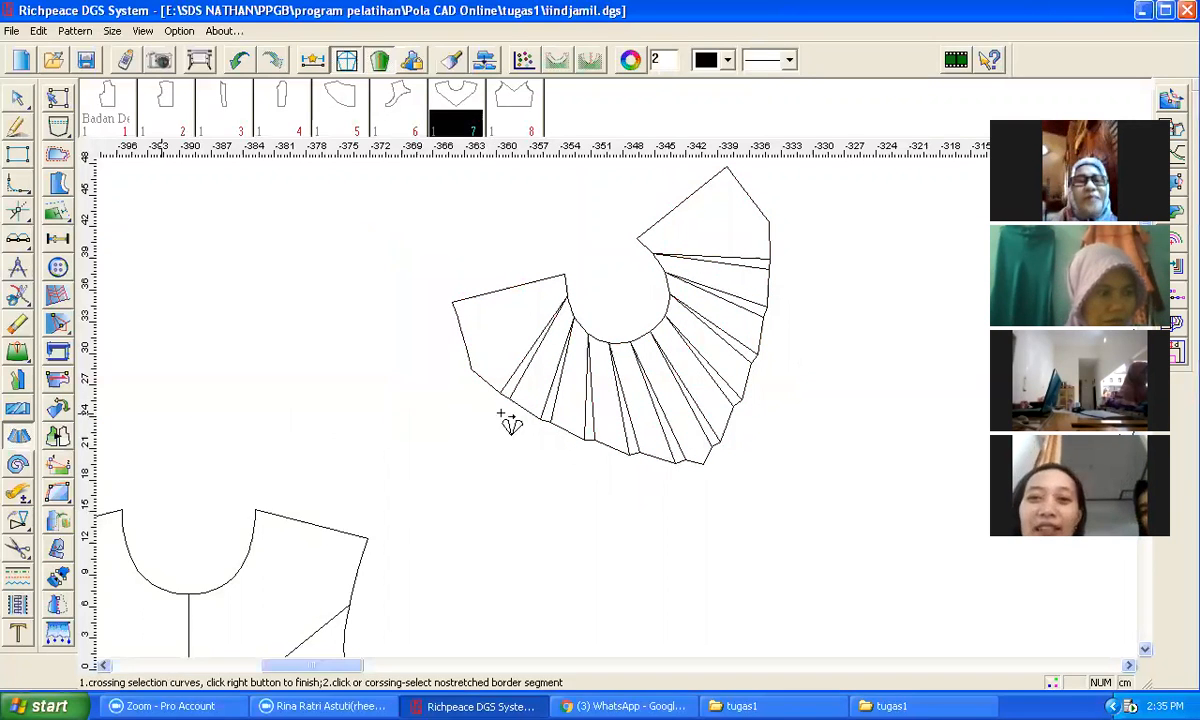
Step: Cut a new pattern piece from the spread yoke outline
{"action": "scroll", "coordinate": [632, 360], "scroll_direction": "down", "scroll_amount": 3}
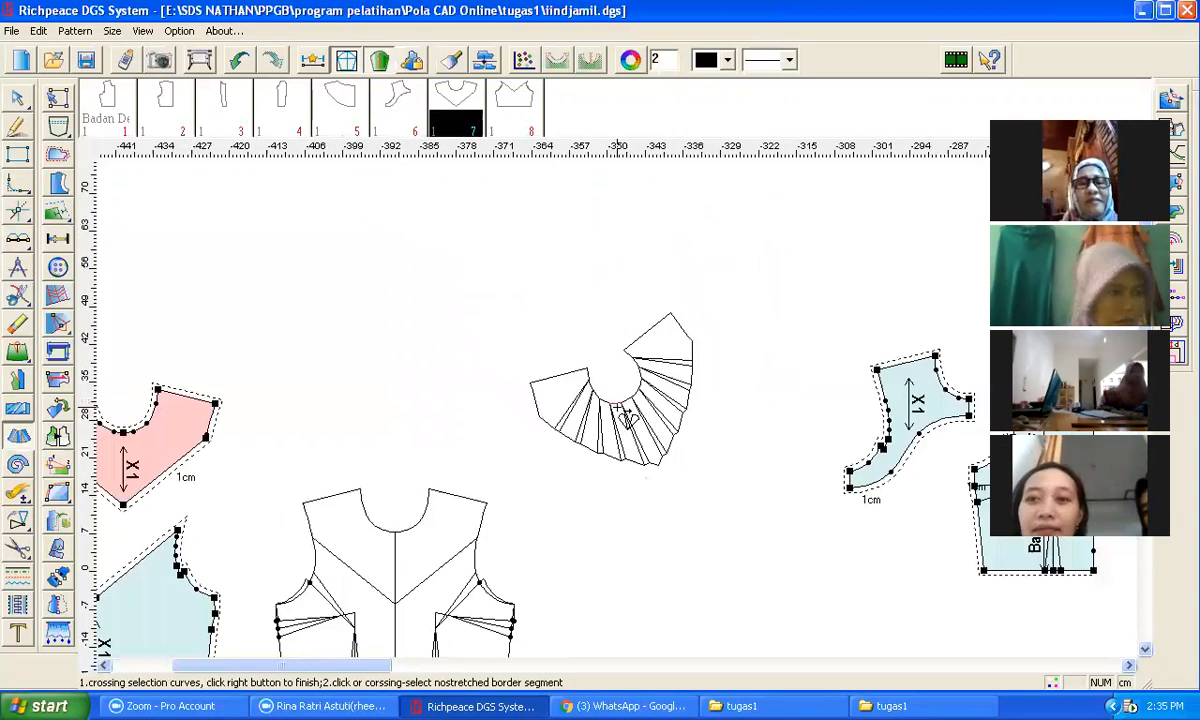
{"action": "scroll", "coordinate": [598, 418], "scroll_direction": "down", "scroll_amount": 1}
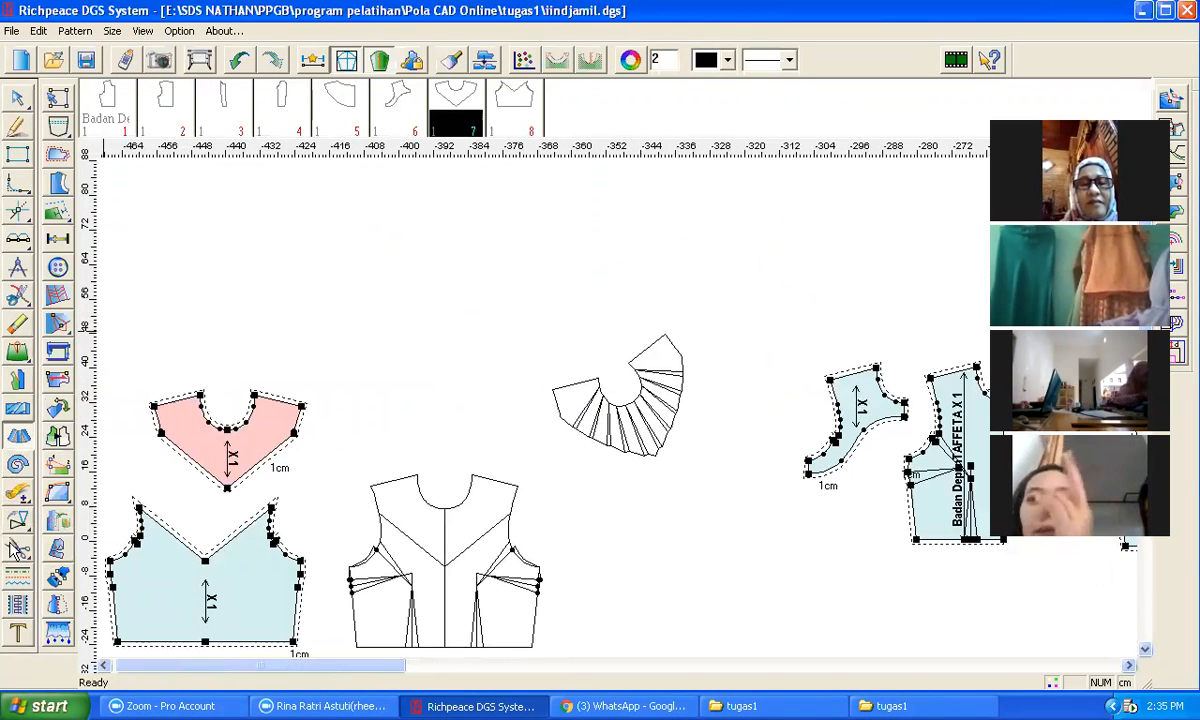
{"action": "left_click_drag", "start_coordinate": [515, 296], "coordinate": [695, 497]}
{"action": "right_click", "coordinate": [736, 410]}
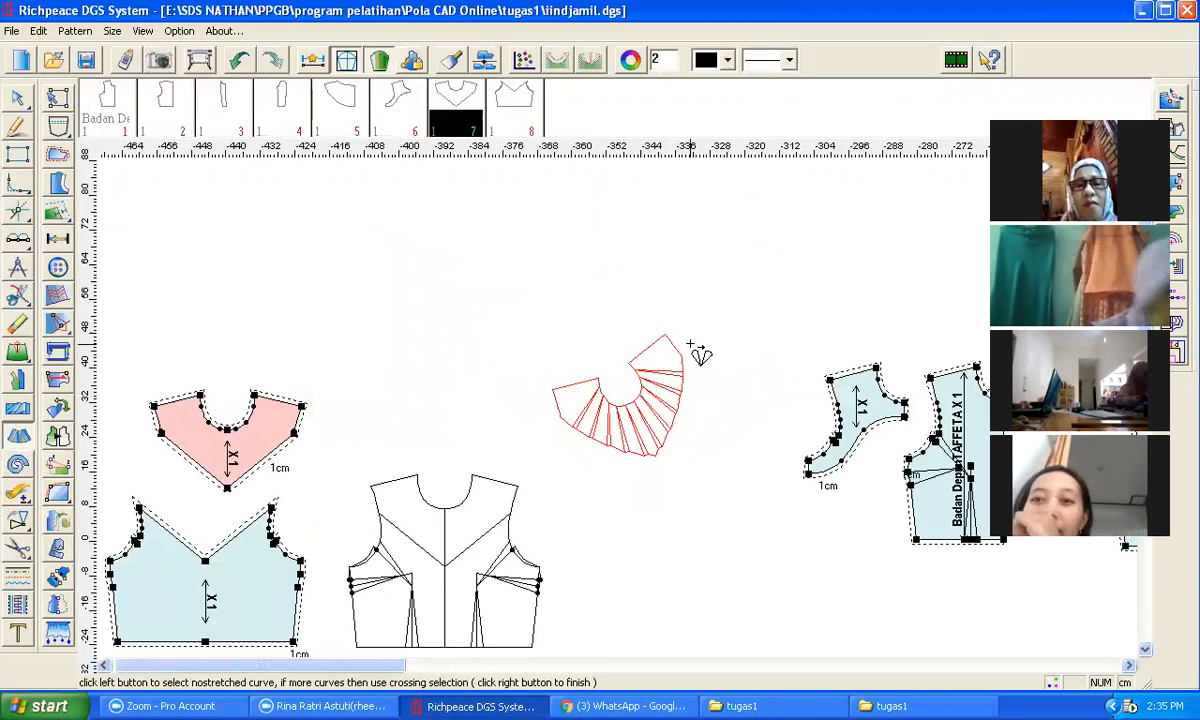
{"action": "scroll", "coordinate": [618, 410], "scroll_direction": "down", "scroll_amount": 2}
{"action": "scroll", "coordinate": [618, 410], "scroll_direction": "down", "scroll_amount": 1}
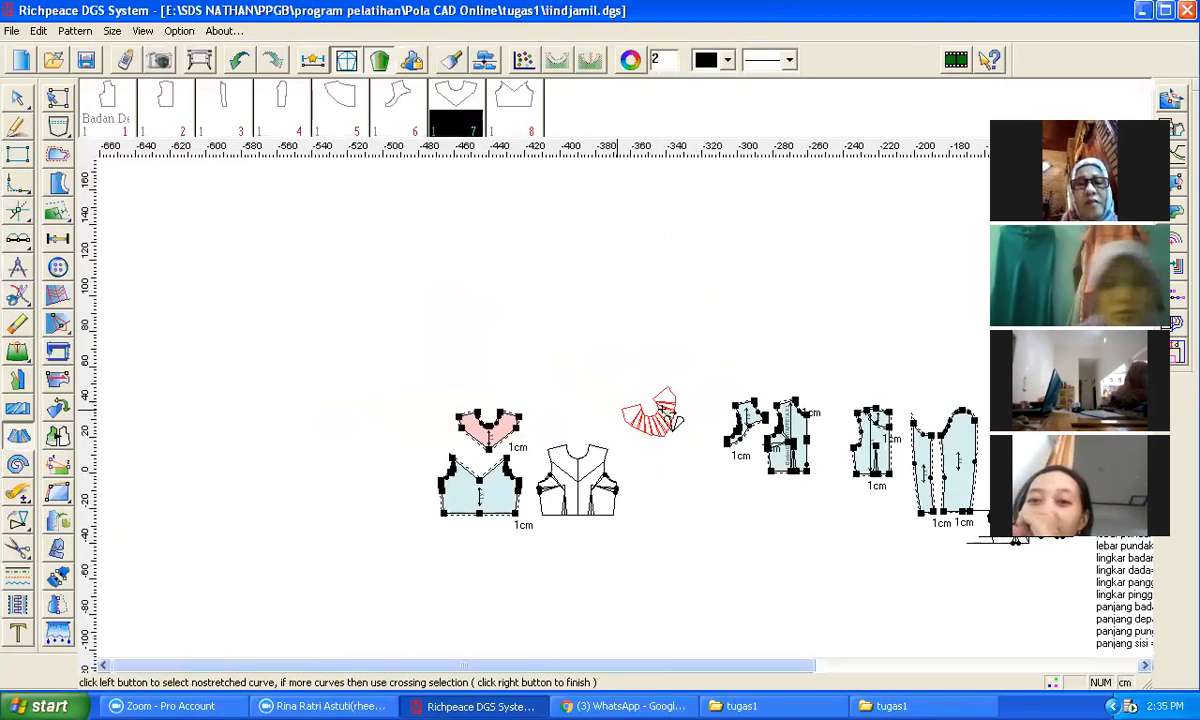
{"action": "scroll", "coordinate": [603, 407], "scroll_direction": "up", "scroll_amount": 5}
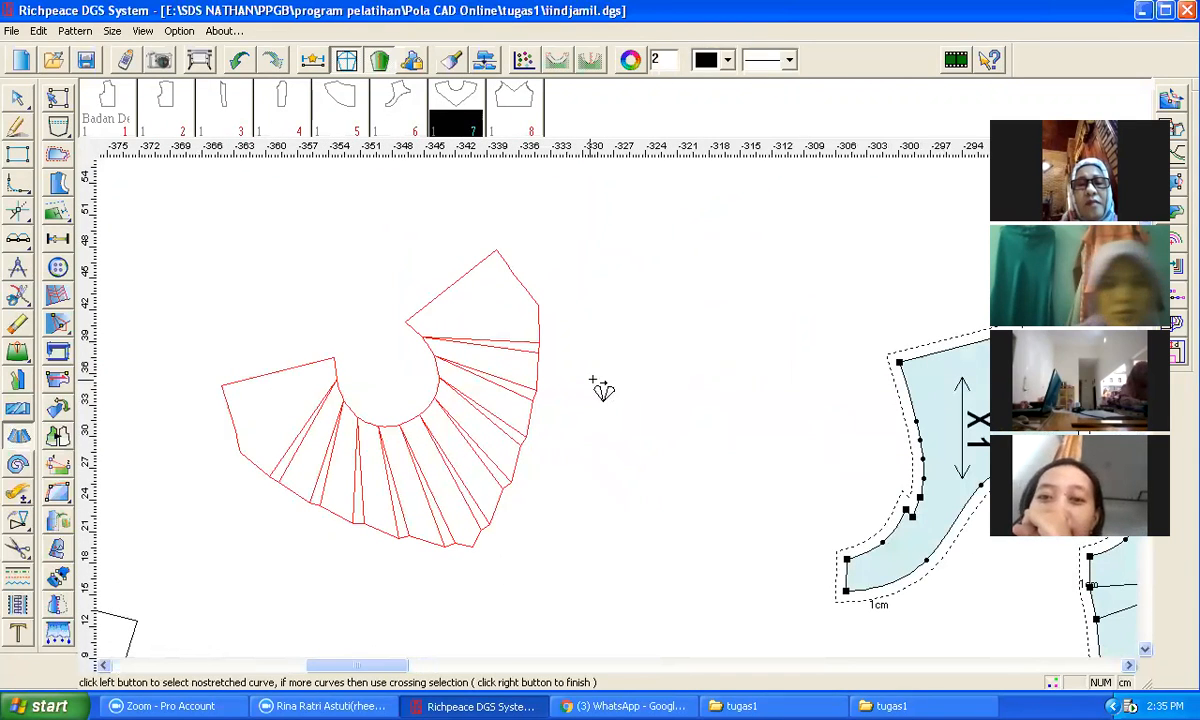
{"action": "left_click", "coordinate": [18, 548]}
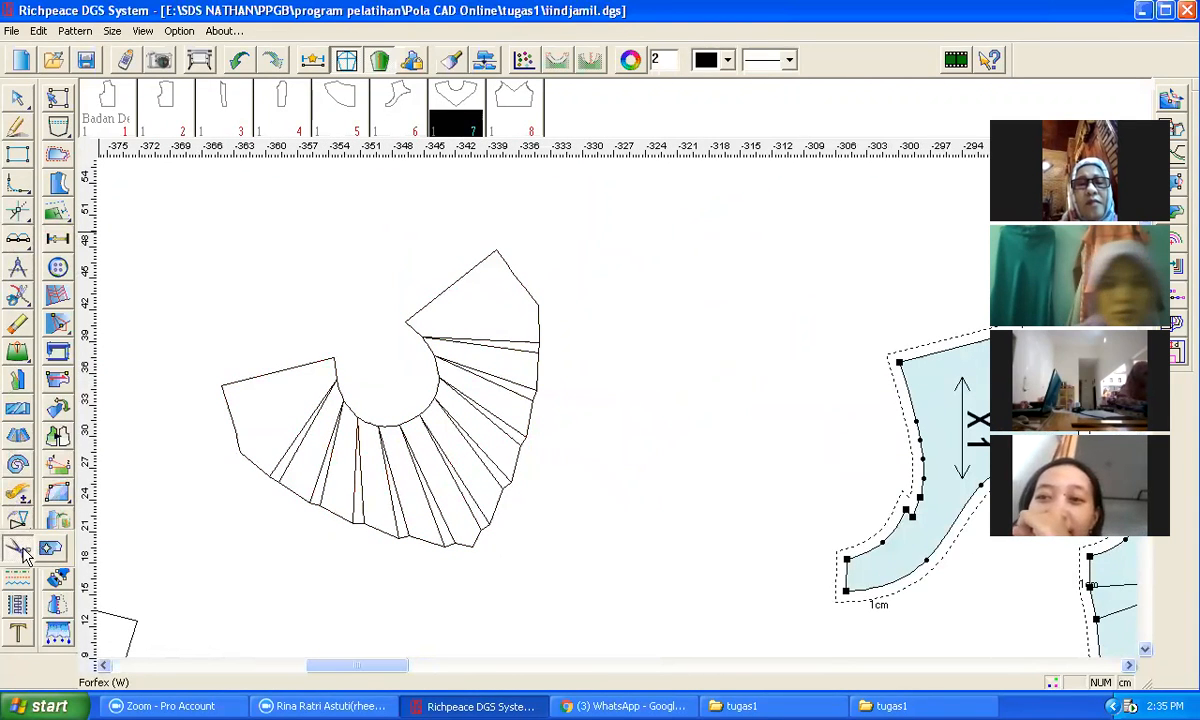
{"action": "left_click_drag", "start_coordinate": [178, 222], "coordinate": [538, 553]}
{"action": "right_click", "coordinate": [562, 521]}
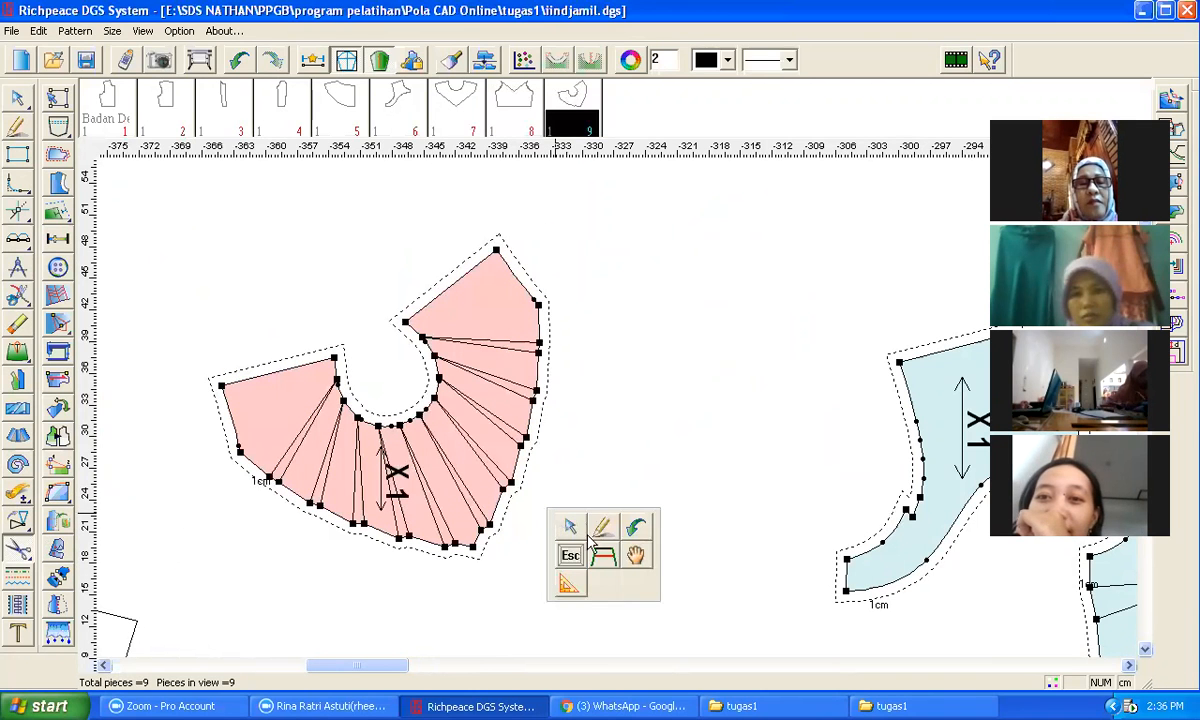
Step: Move the new flared yoke piece to the left of the existing yoke piece
{"action": "left_click", "coordinate": [570, 527]}
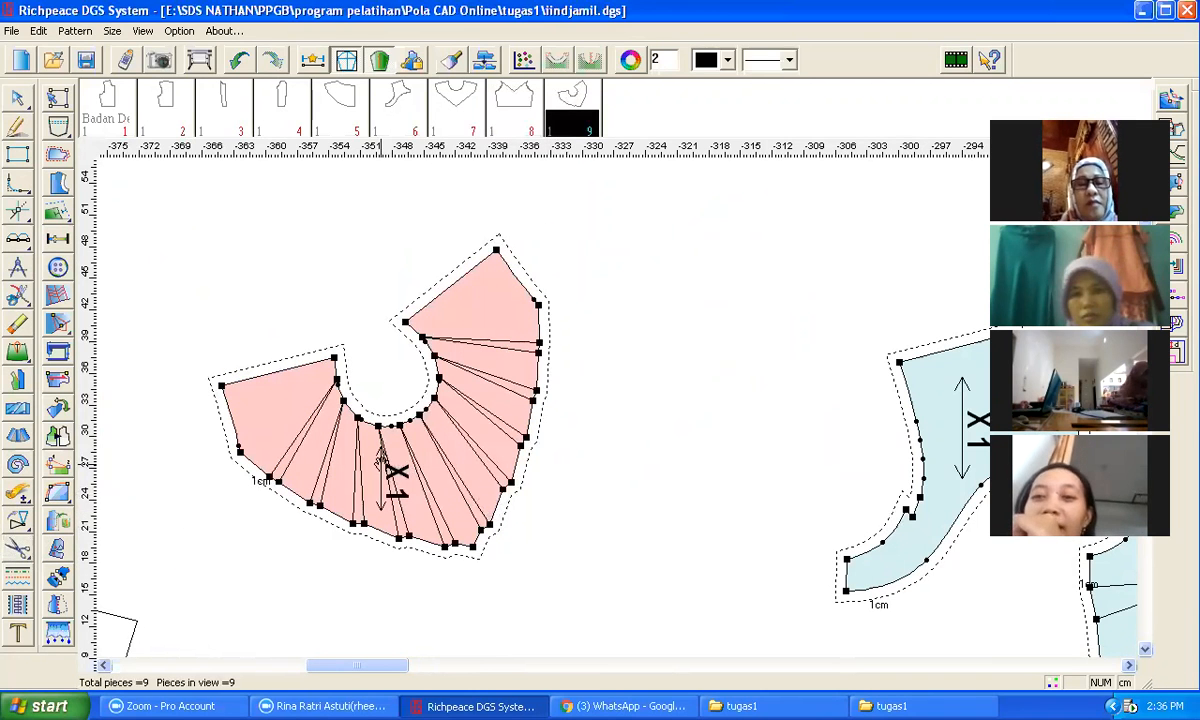
{"action": "left_click", "coordinate": [381, 461]}
{"action": "scroll", "coordinate": [291, 367], "scroll_direction": "down", "scroll_amount": 5}
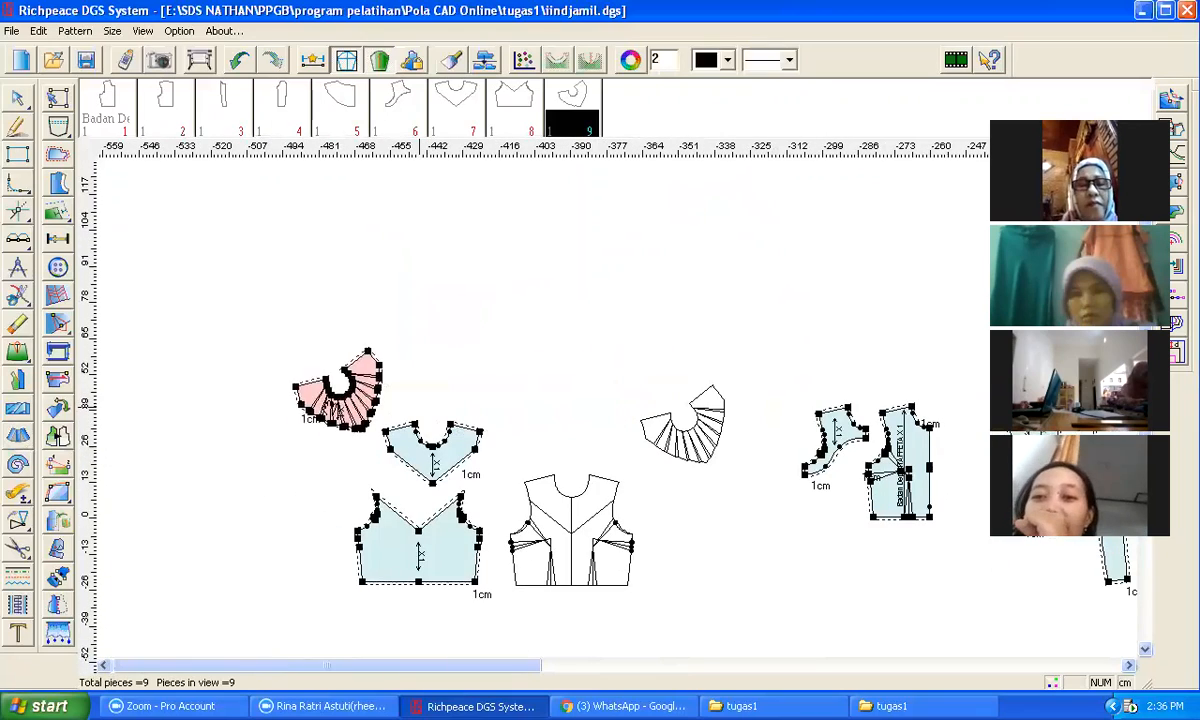
{"action": "left_click", "coordinate": [305, 482]}
{"action": "scroll", "coordinate": [400, 456], "scroll_direction": "down", "scroll_amount": 1}
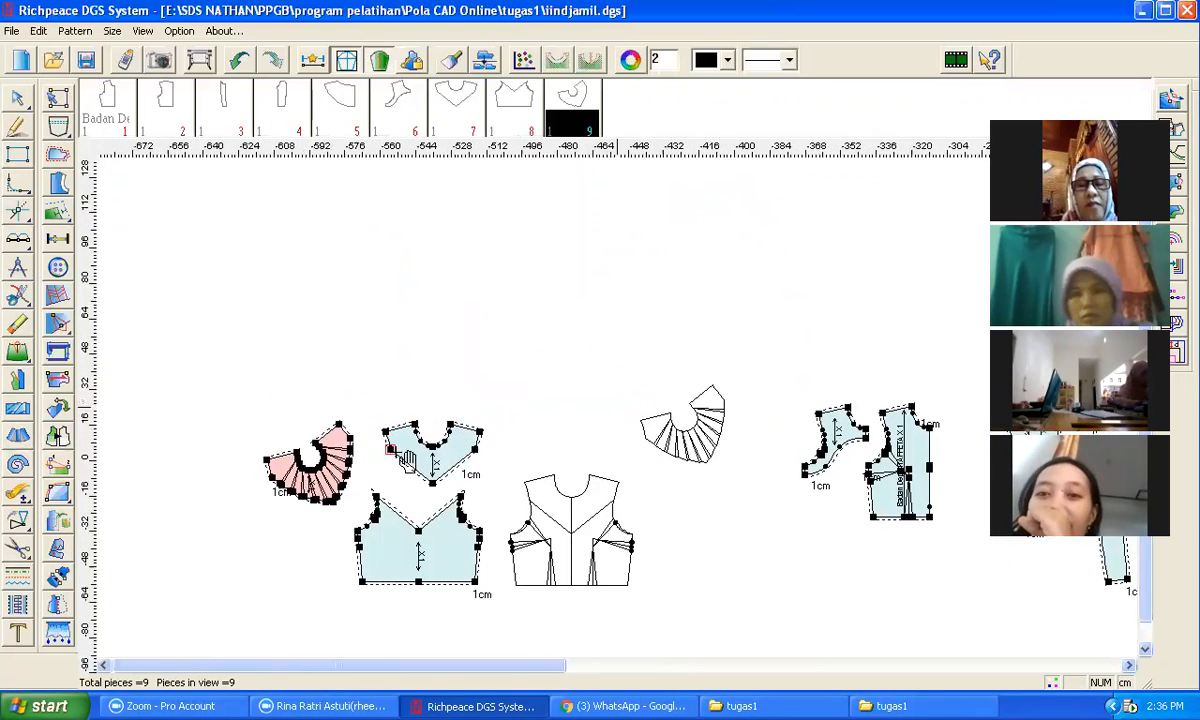
Step: Shift the existing yoke piece slightly to the left
{"action": "scroll", "coordinate": [621, 410], "scroll_direction": "up", "scroll_amount": 5}
{"action": "left_click", "coordinate": [614, 383]}
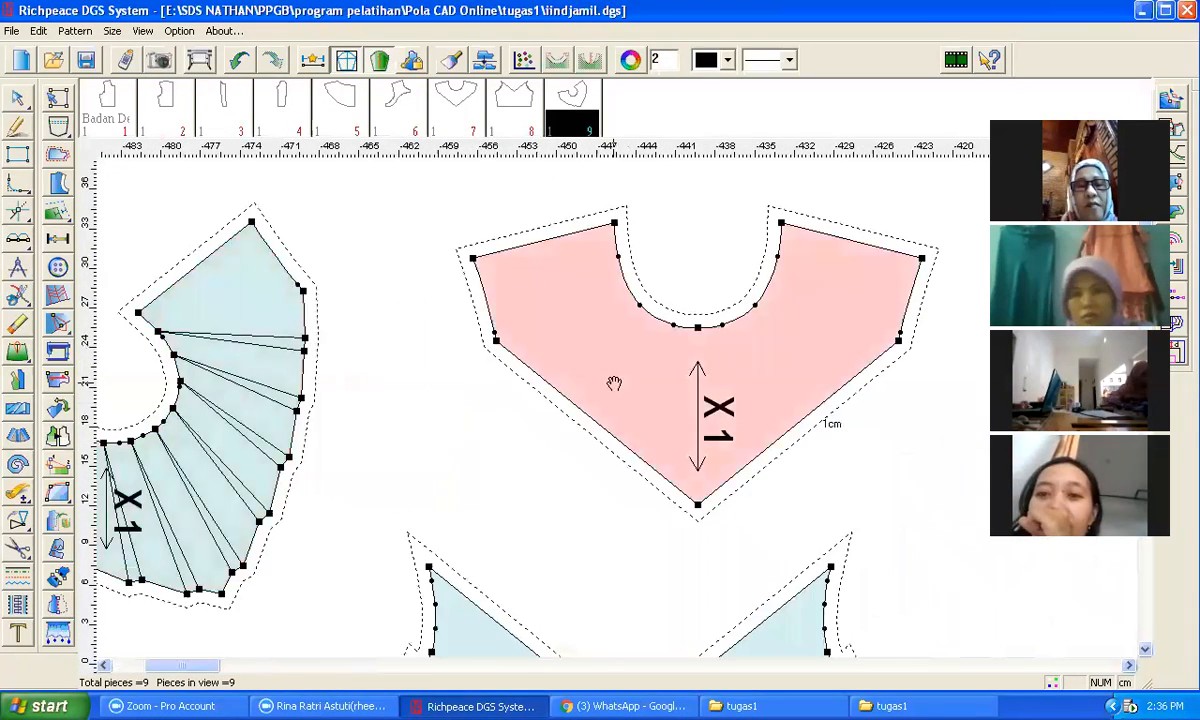
{"action": "left_click", "coordinate": [578, 383]}
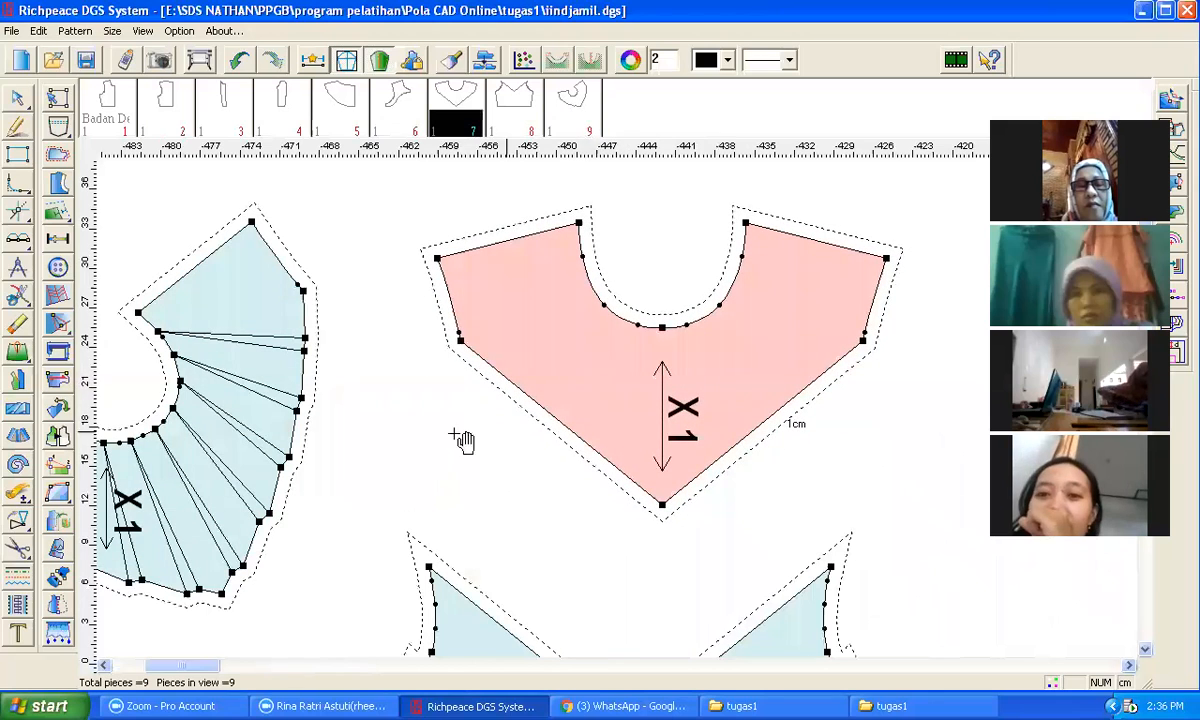
Step: Move the flared yoke piece a little to the right, closer to the yoke piece
{"action": "left_click", "coordinate": [300, 372]}
{"action": "left_click", "coordinate": [579, 344]}
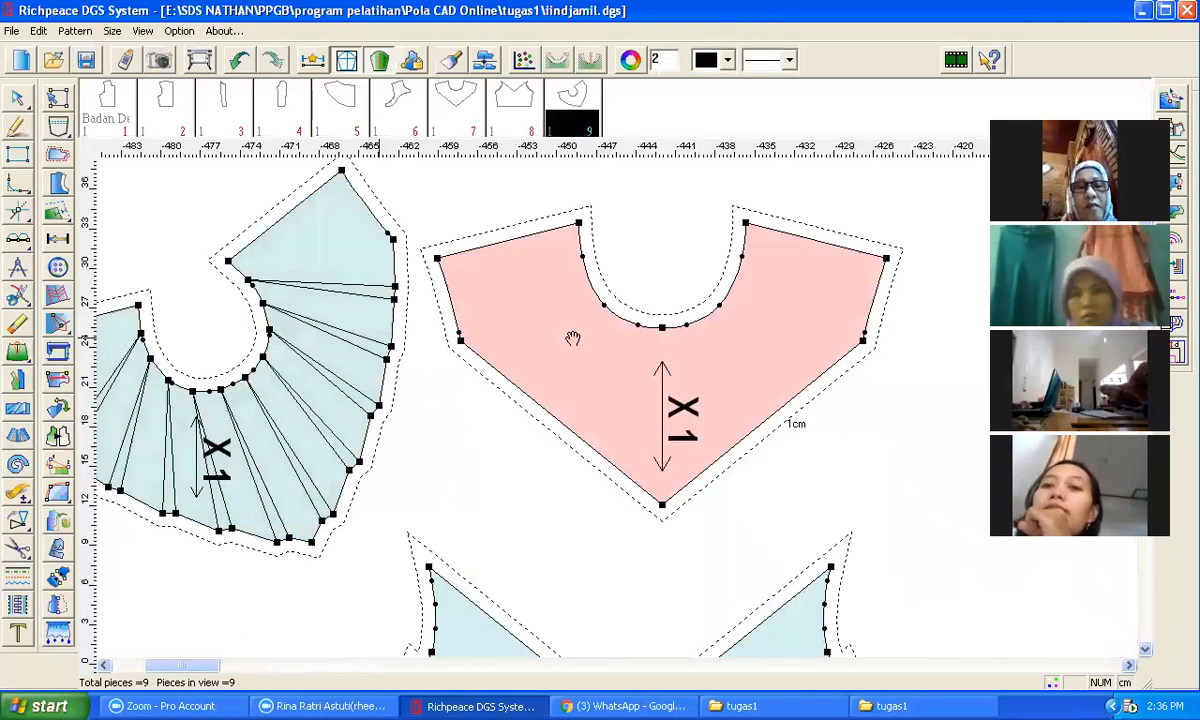
{"action": "scroll", "coordinate": [354, 426], "scroll_direction": "up", "scroll_amount": 2}
{"action": "scroll", "coordinate": [617, 405], "scroll_direction": "down", "scroll_amount": 5}
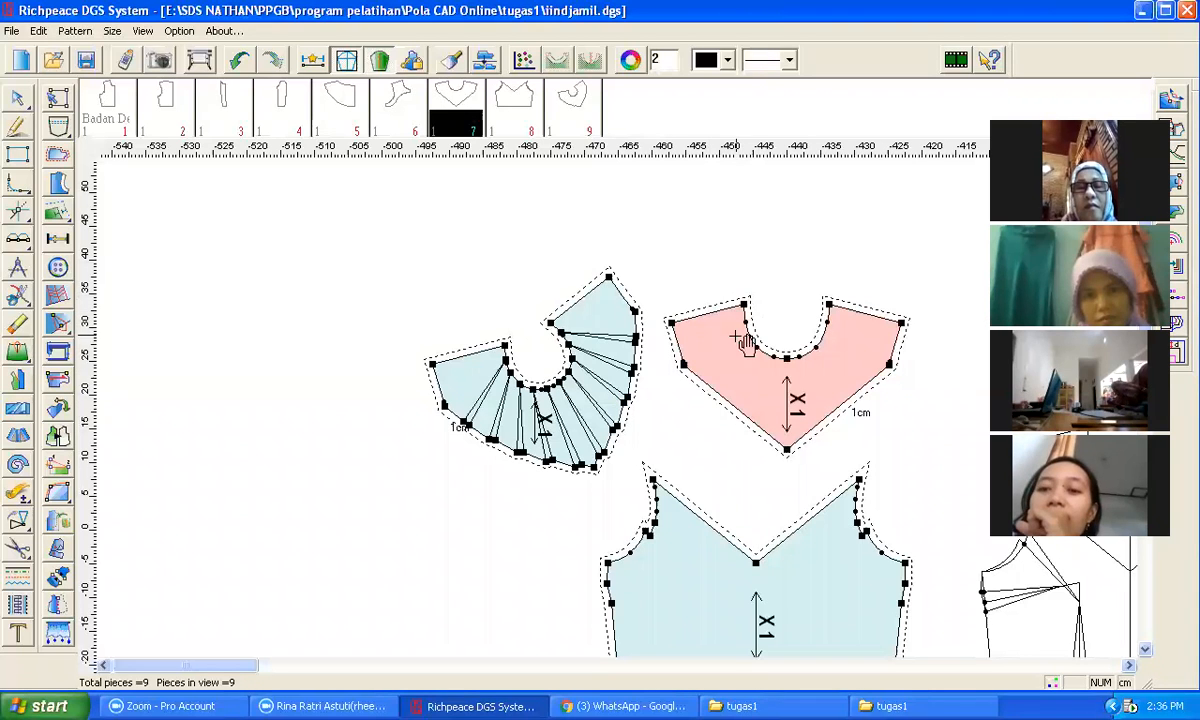
Step: On the front bodice draft, draw a 12 cm vertical line down from a point 6 cm along the chest line
{"action": "scroll", "coordinate": [773, 440], "scroll_direction": "down", "scroll_amount": 2}
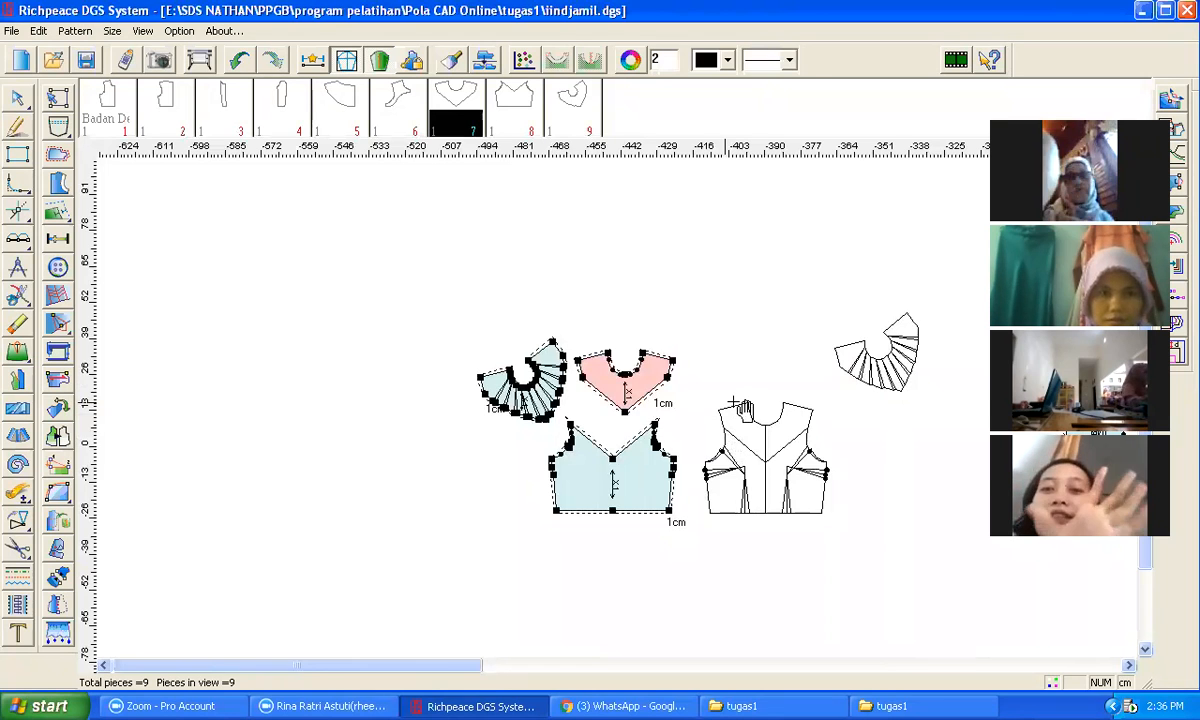
{"action": "scroll", "coordinate": [735, 402], "scroll_direction": "down", "scroll_amount": 2}
{"action": "scroll", "coordinate": [953, 387], "scroll_direction": "up", "scroll_amount": 2}
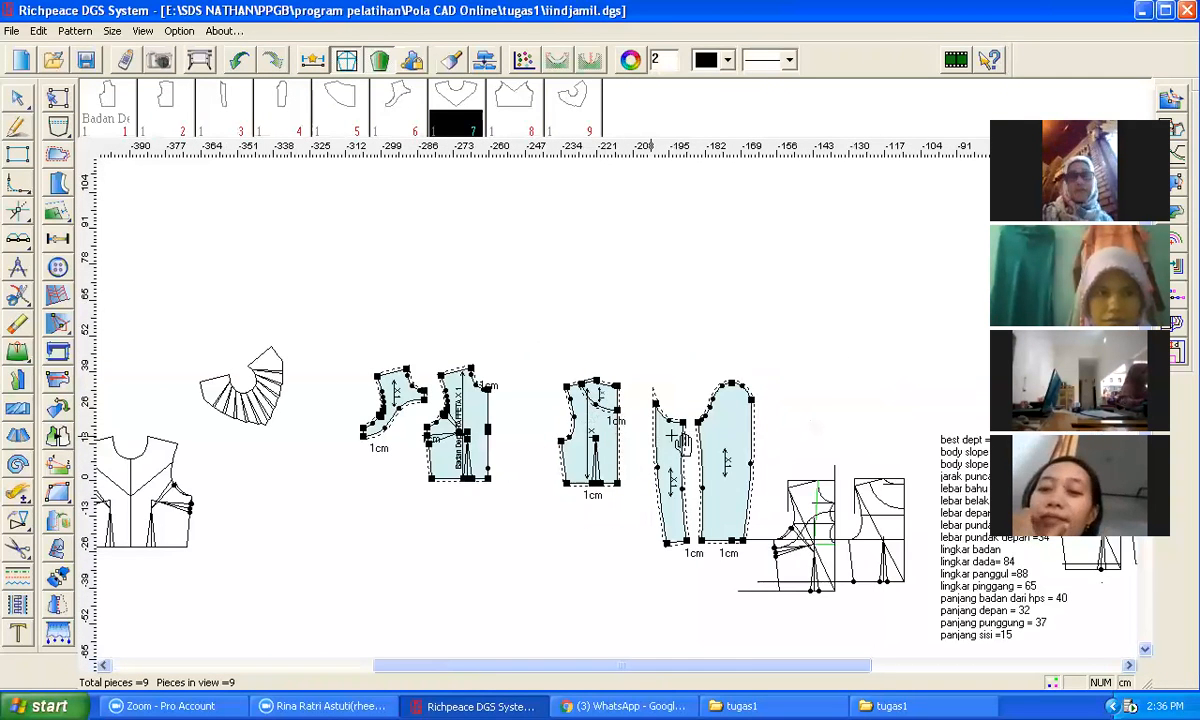
{"action": "scroll", "coordinate": [908, 557], "scroll_direction": "down", "scroll_amount": 2}
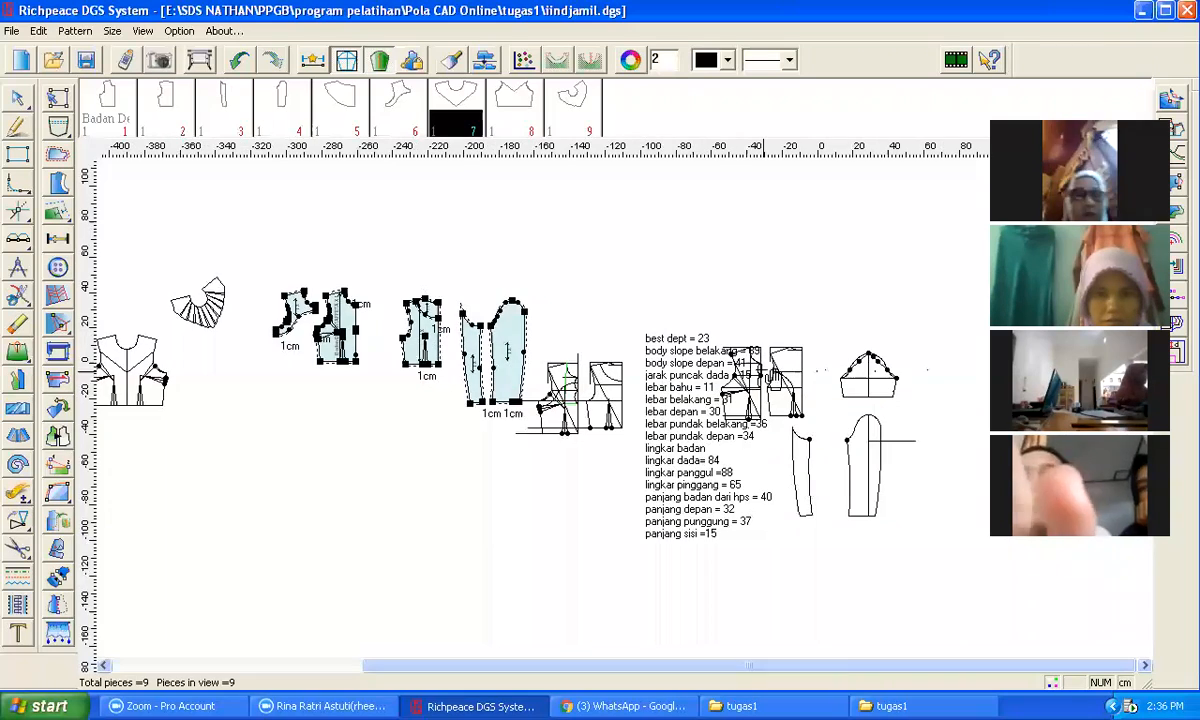
{"action": "scroll", "coordinate": [588, 393], "scroll_direction": "up", "scroll_amount": 3}
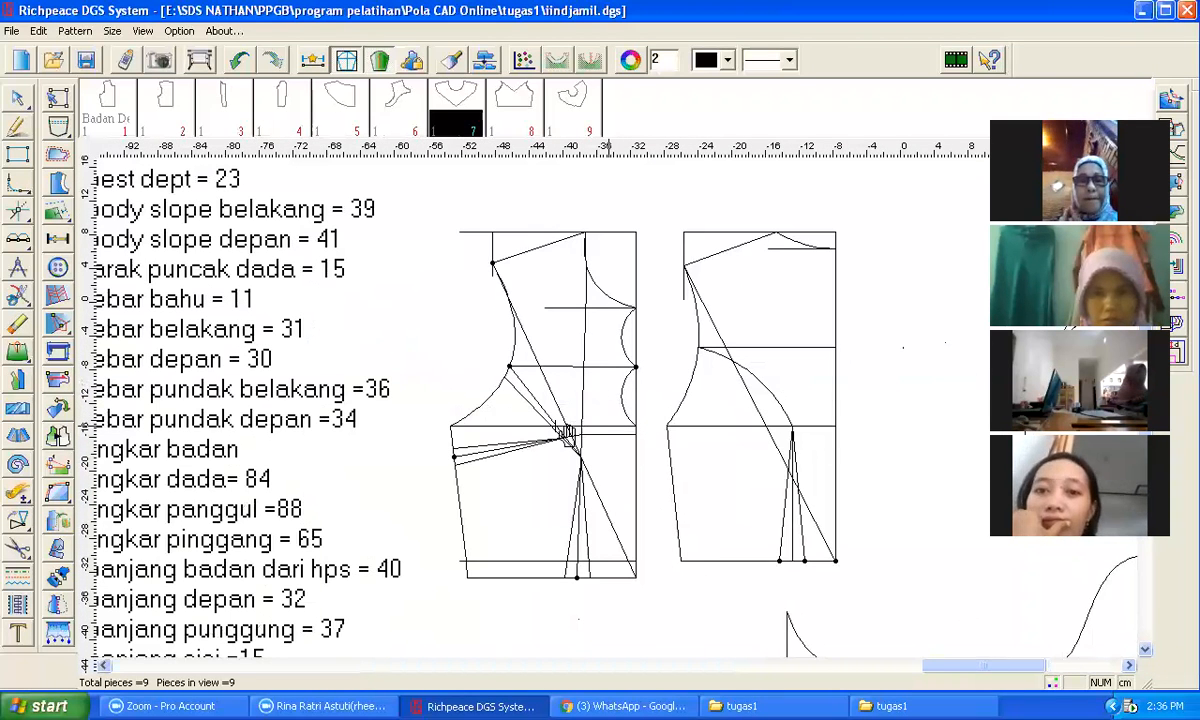
{"action": "scroll", "coordinate": [582, 410], "scroll_direction": "up", "scroll_amount": 3}
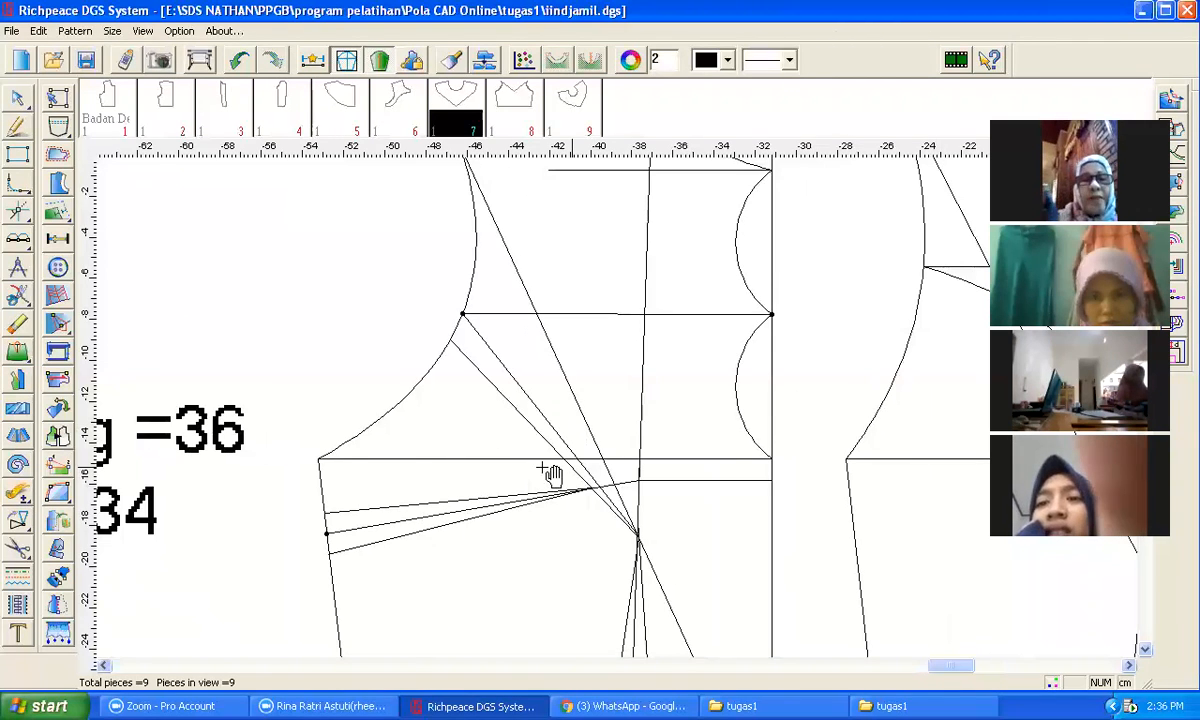
{"action": "scroll", "coordinate": [481, 509], "scroll_direction": "down", "scroll_amount": 2}
{"action": "scroll", "coordinate": [610, 413], "scroll_direction": "up", "scroll_amount": 1}
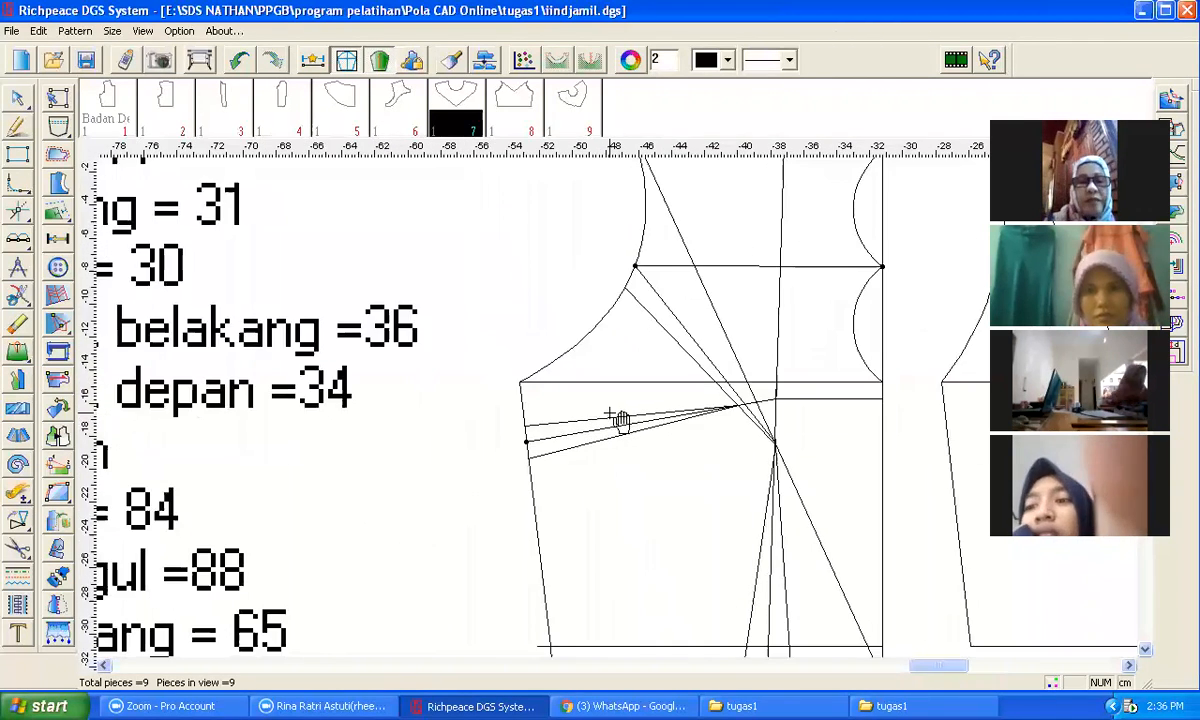
{"action": "scroll", "coordinate": [619, 418], "scroll_direction": "down", "scroll_amount": 2}
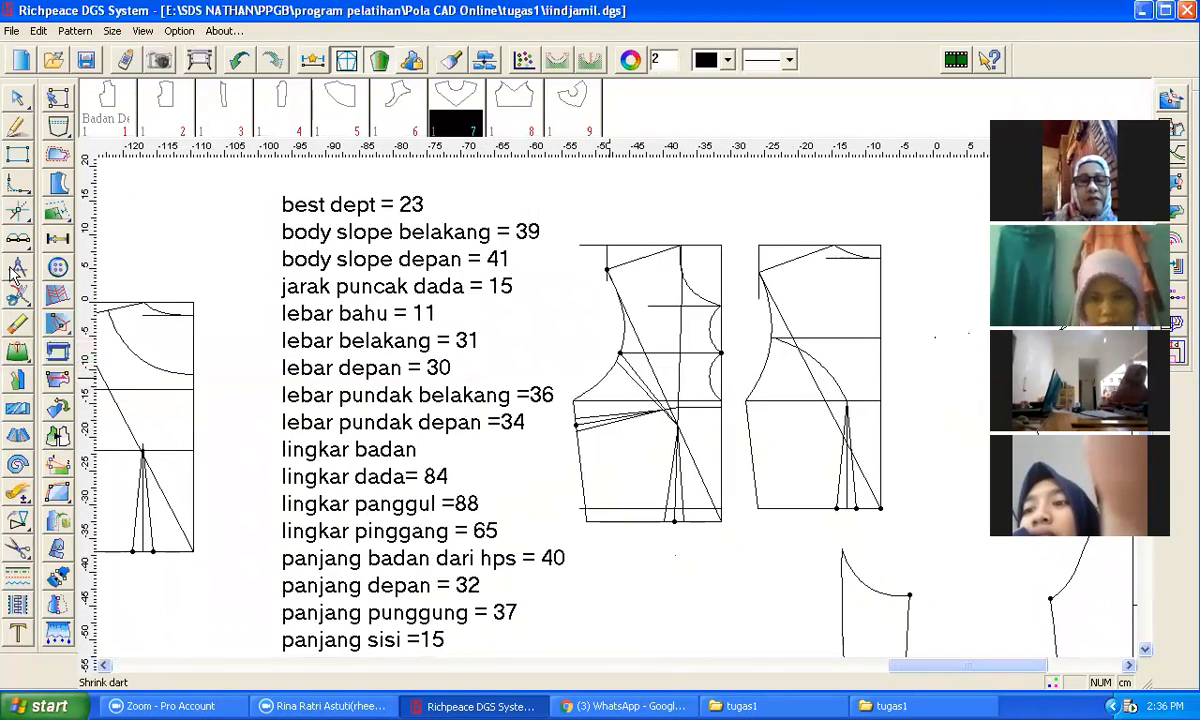
{"action": "left_click", "coordinate": [17, 127]}
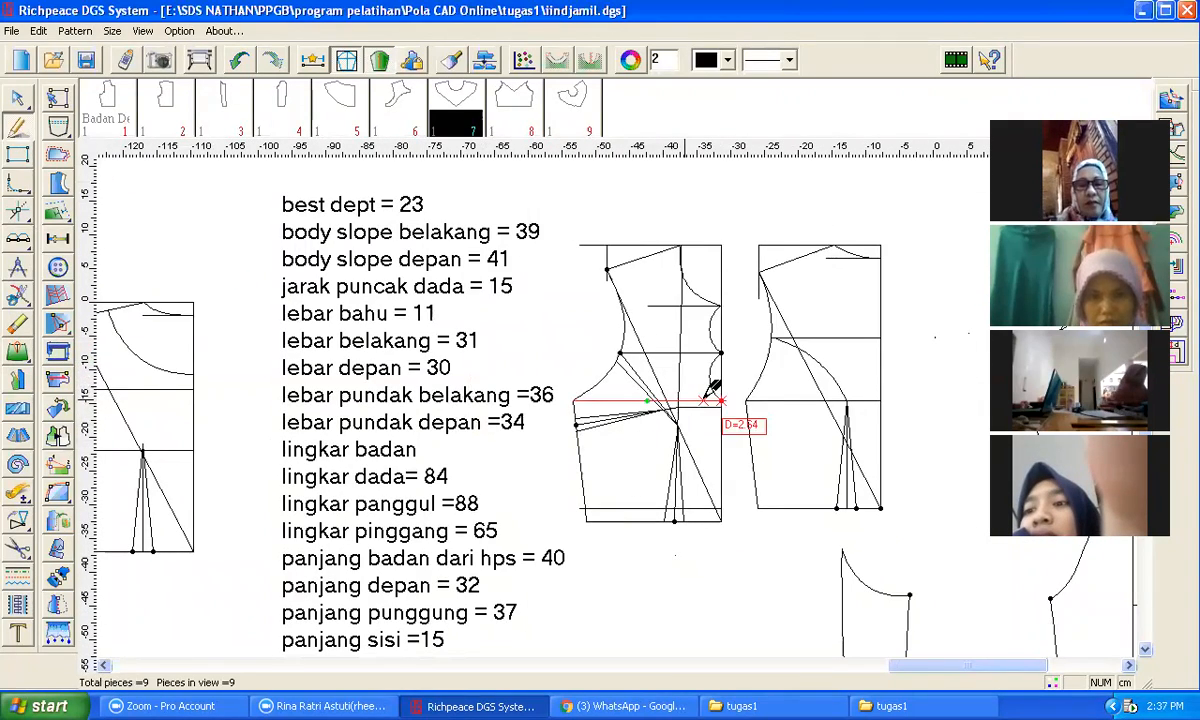
{"action": "scroll", "coordinate": [712, 392], "scroll_direction": "up", "scroll_amount": 2}
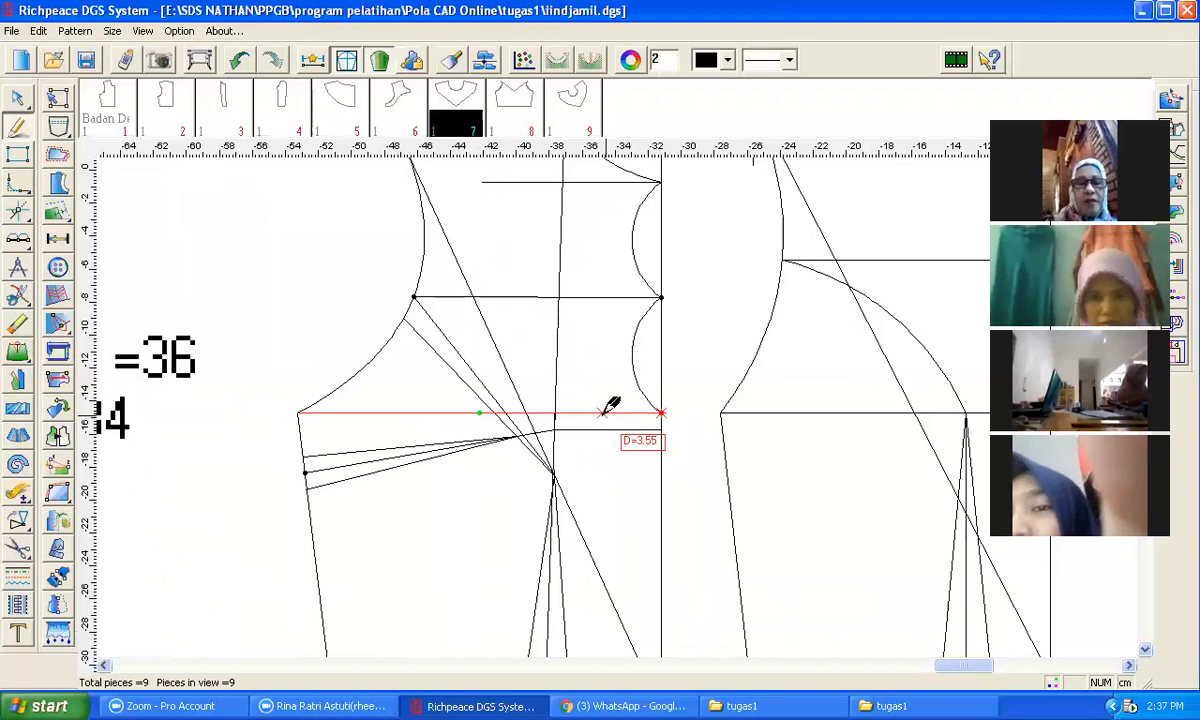
{"action": "key", "text": "Return"}
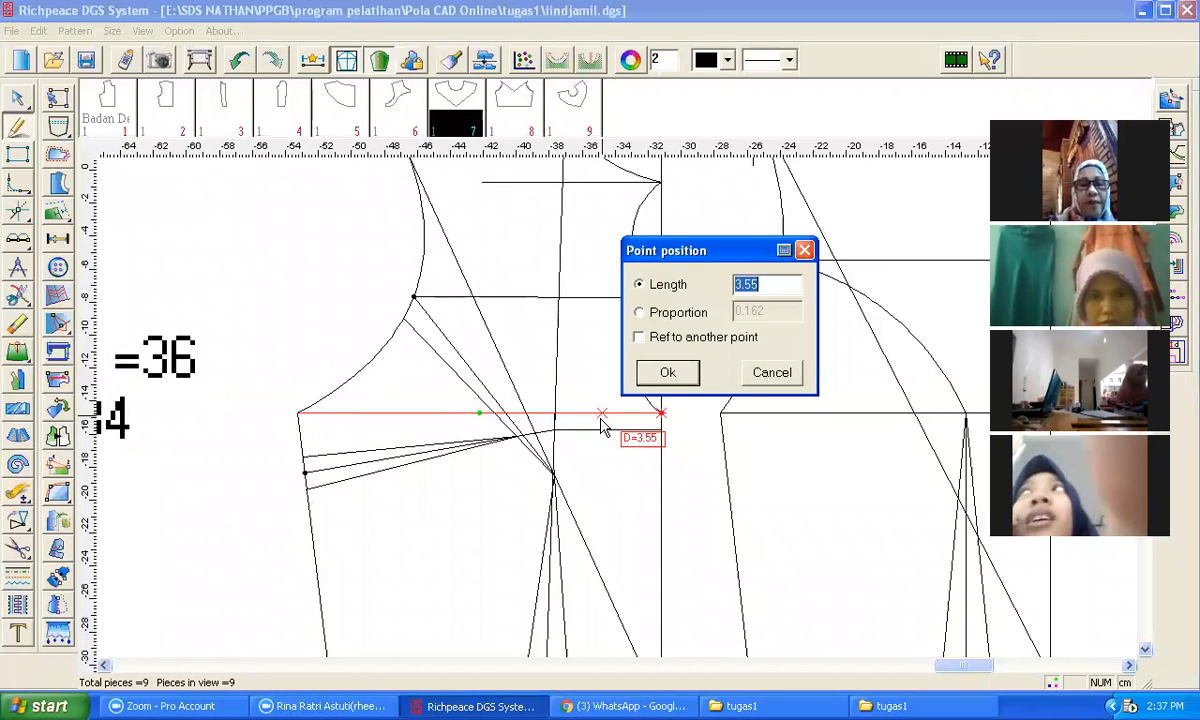
{"action": "type", "text": "6"}
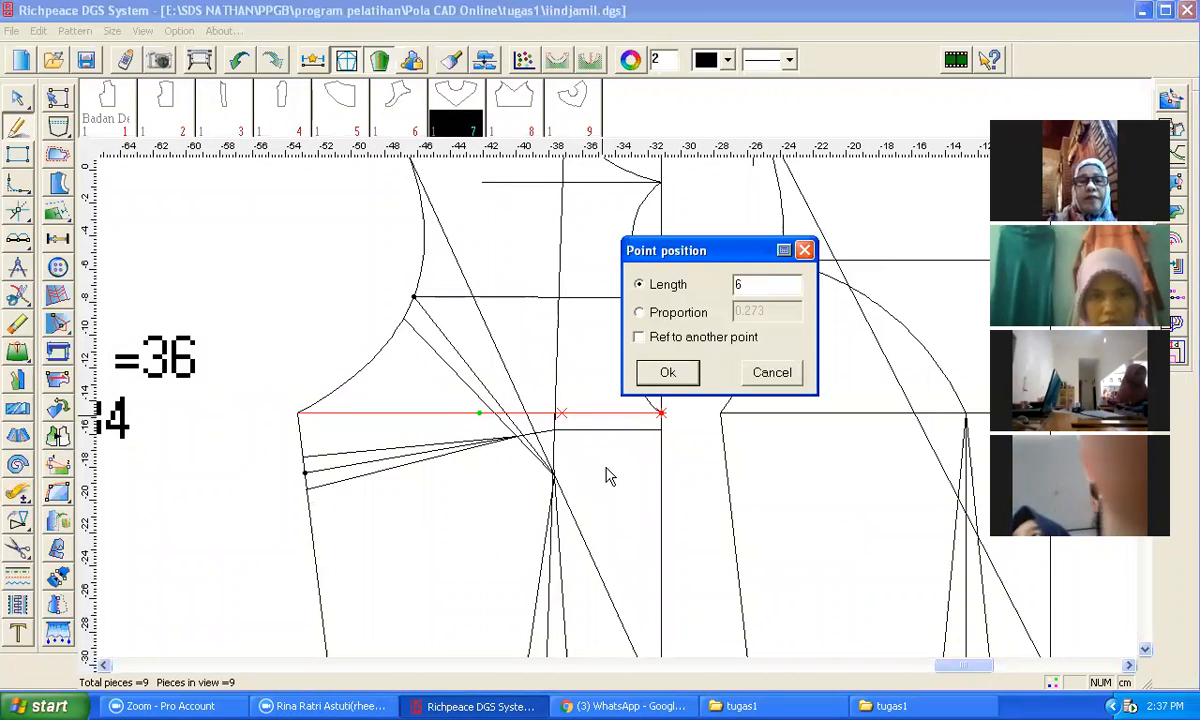
{"action": "key", "text": "Return"}
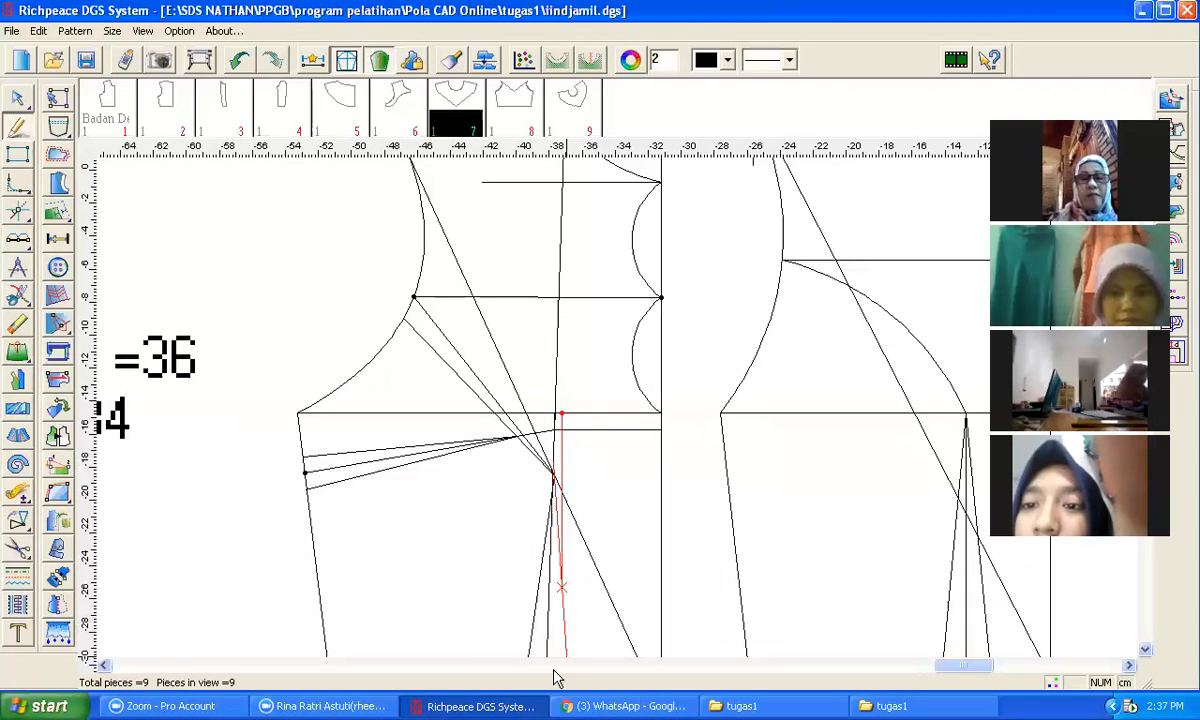
{"action": "left_click", "coordinate": [570, 457]}
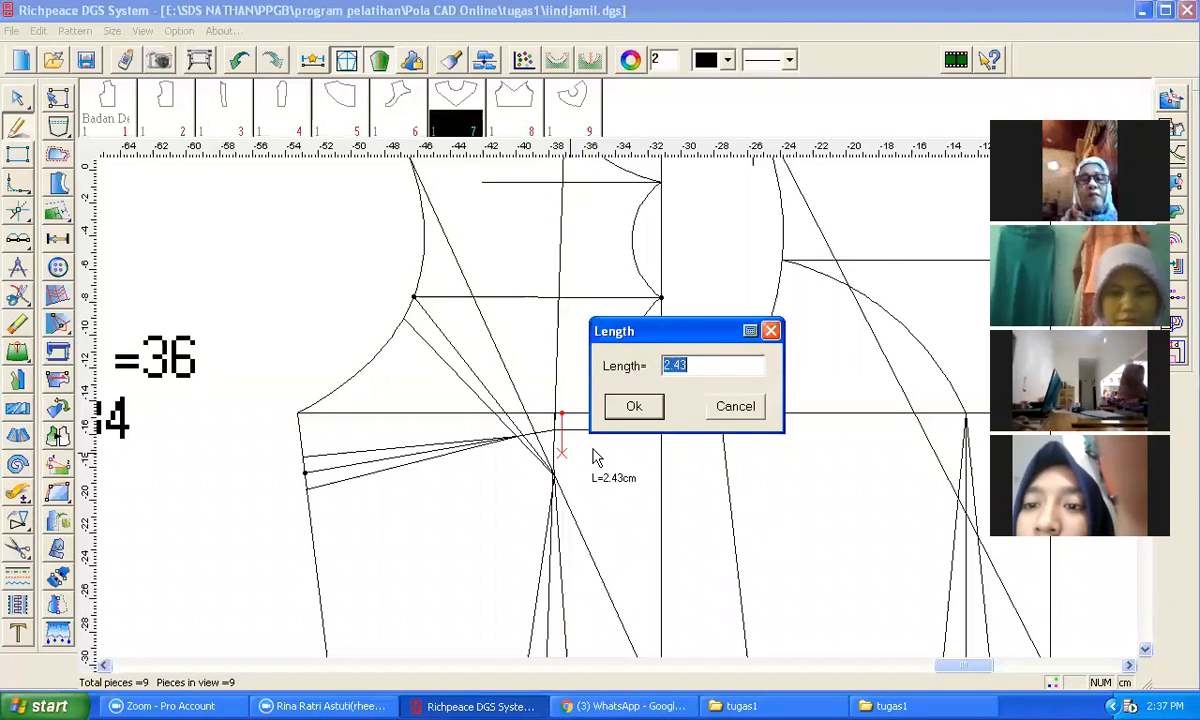
{"action": "type", "text": "12"}
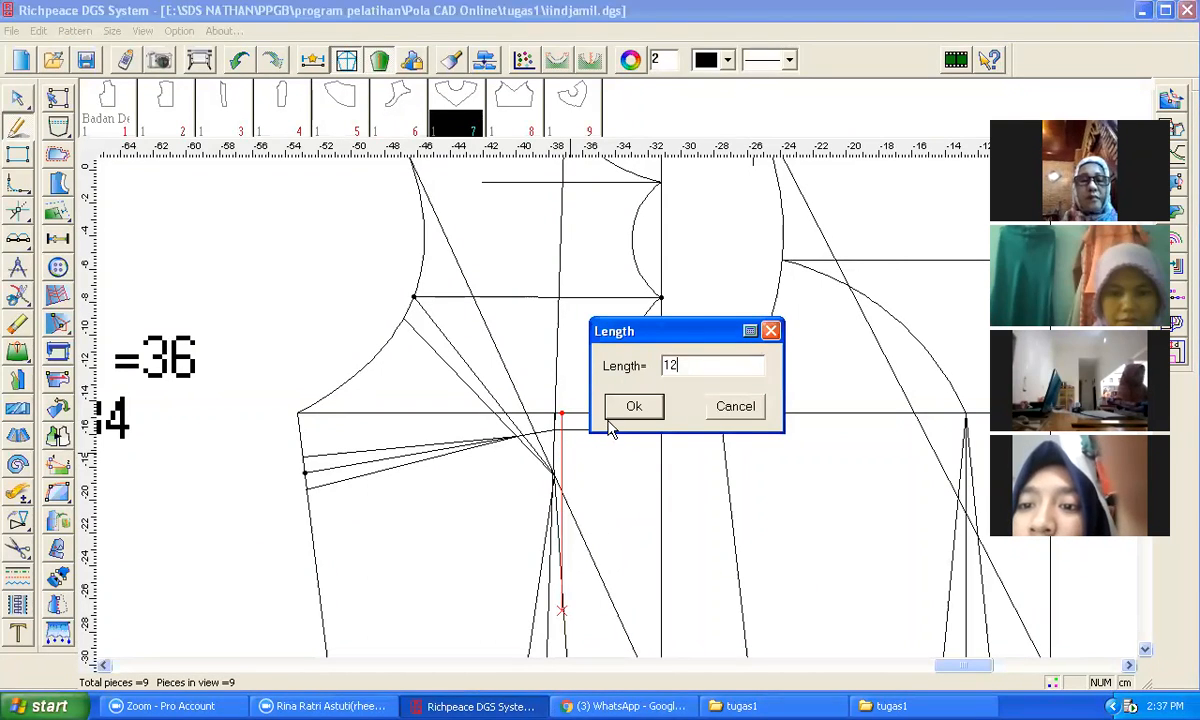
{"action": "left_click", "coordinate": [626, 409]}
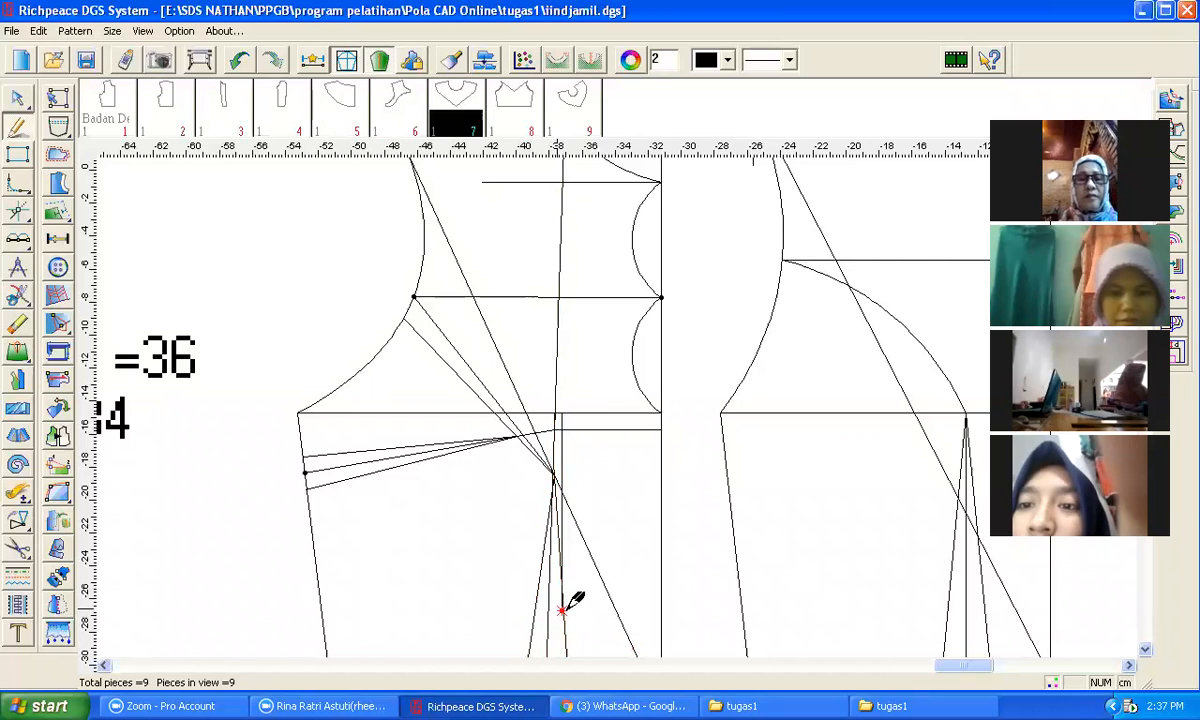
Step: Draw a horizontal line about 10 cm left from that line's end, then a vertical line up to the chest line
{"action": "left_click", "coordinate": [561, 607]}
{"action": "left_click", "coordinate": [440, 610]}
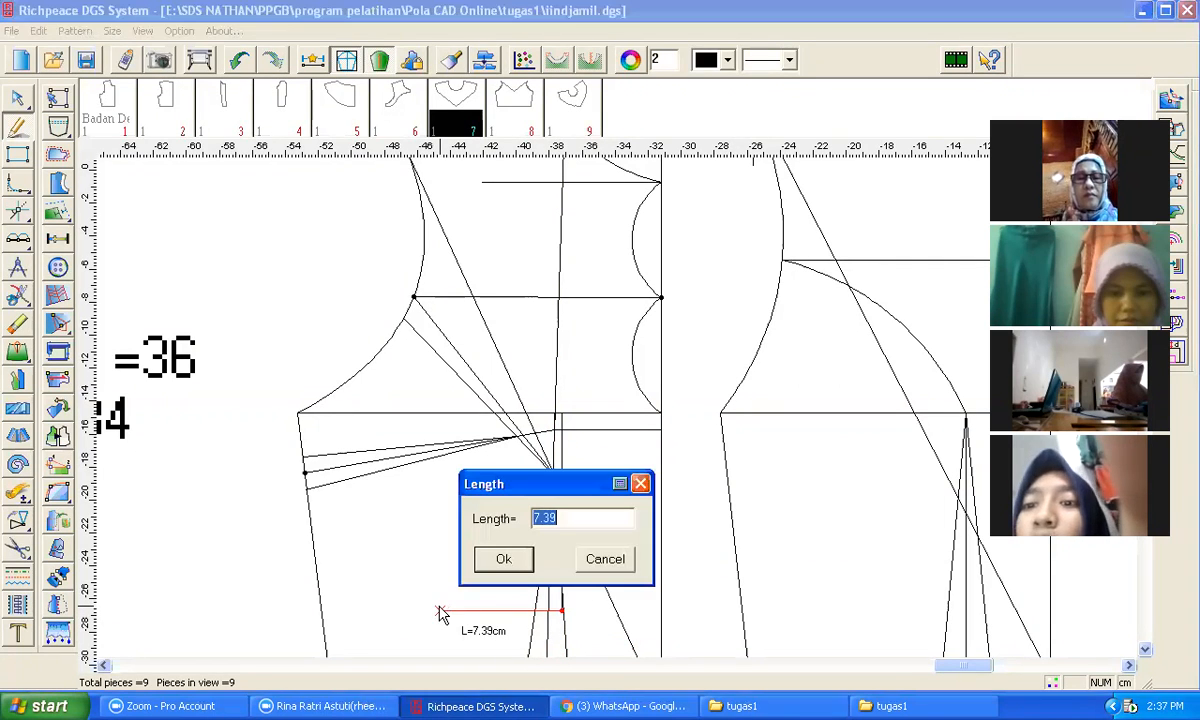
{"action": "type", "text": "10"}
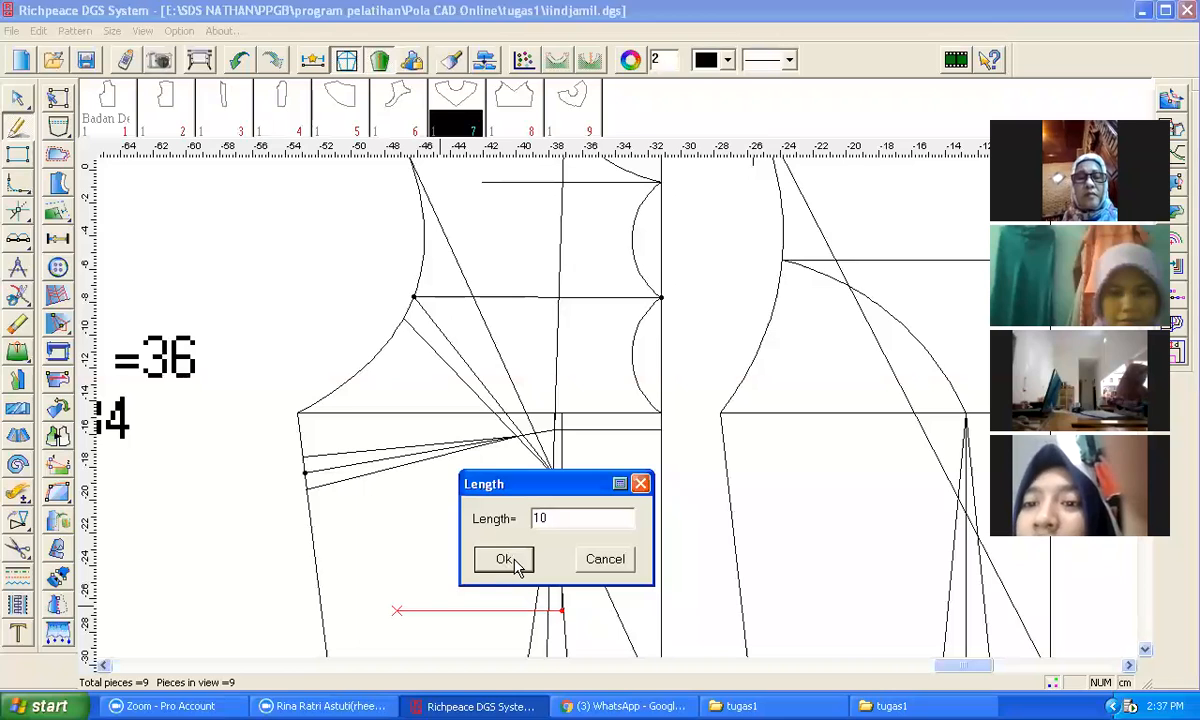
{"action": "left_click", "coordinate": [514, 562]}
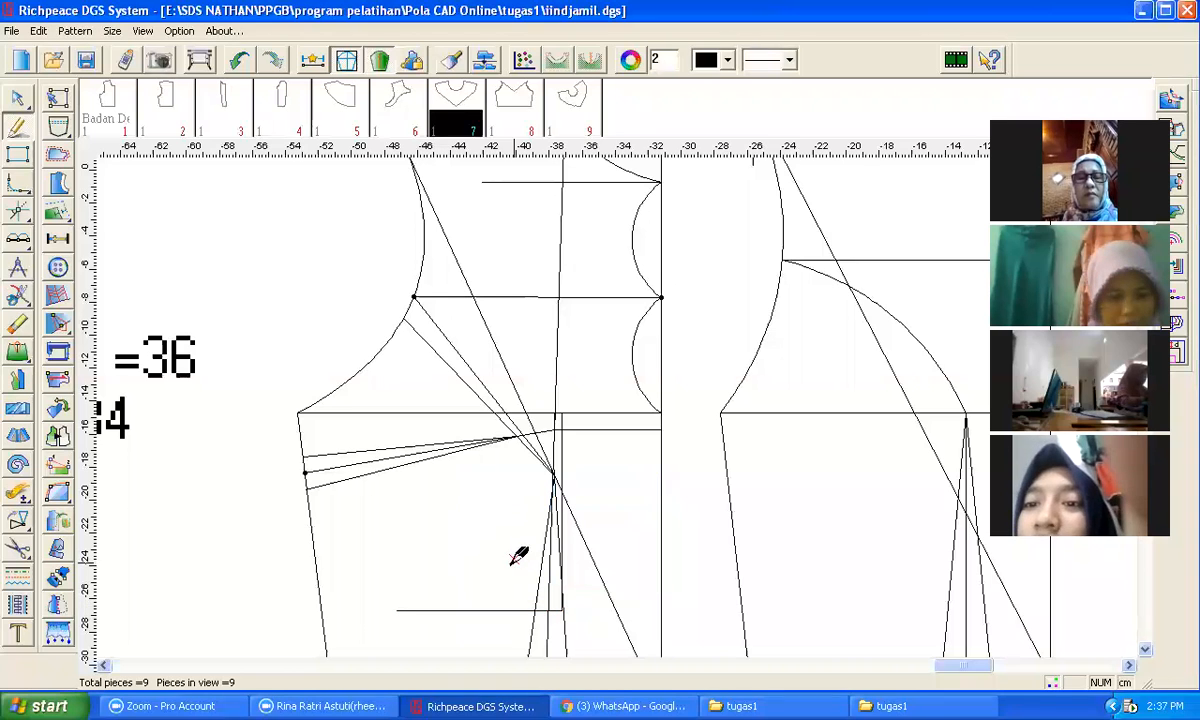
{"action": "left_click", "coordinate": [397, 609]}
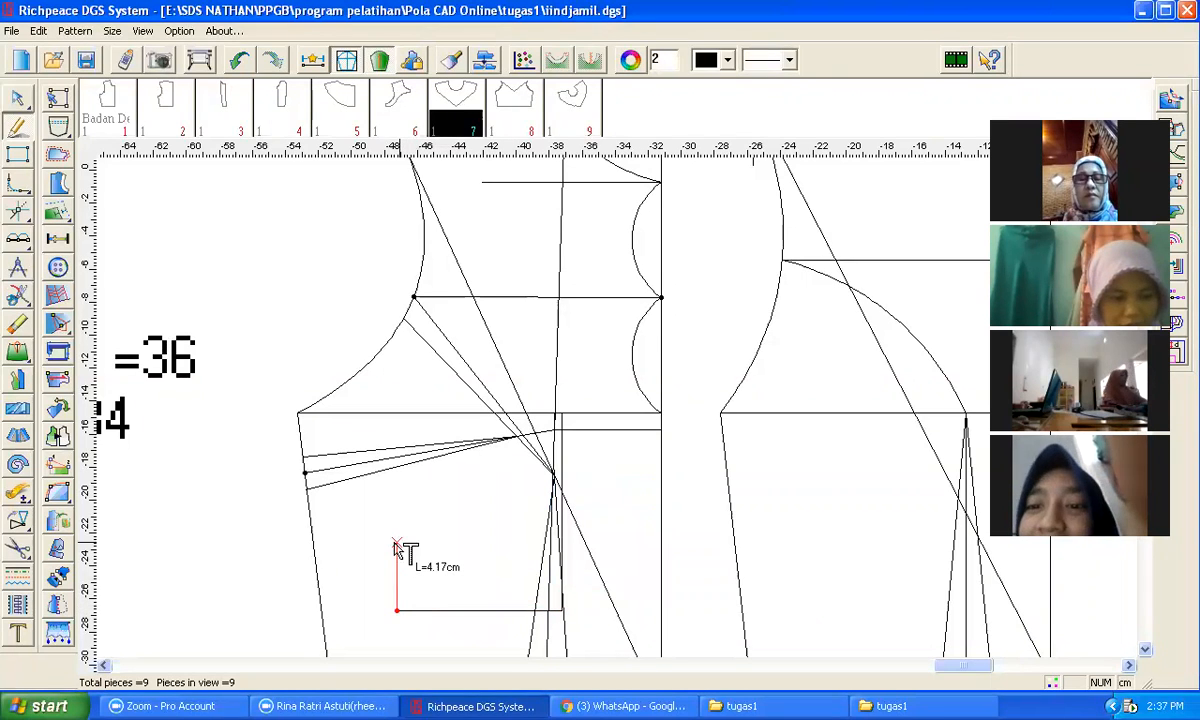
{"action": "left_click", "coordinate": [397, 413]}
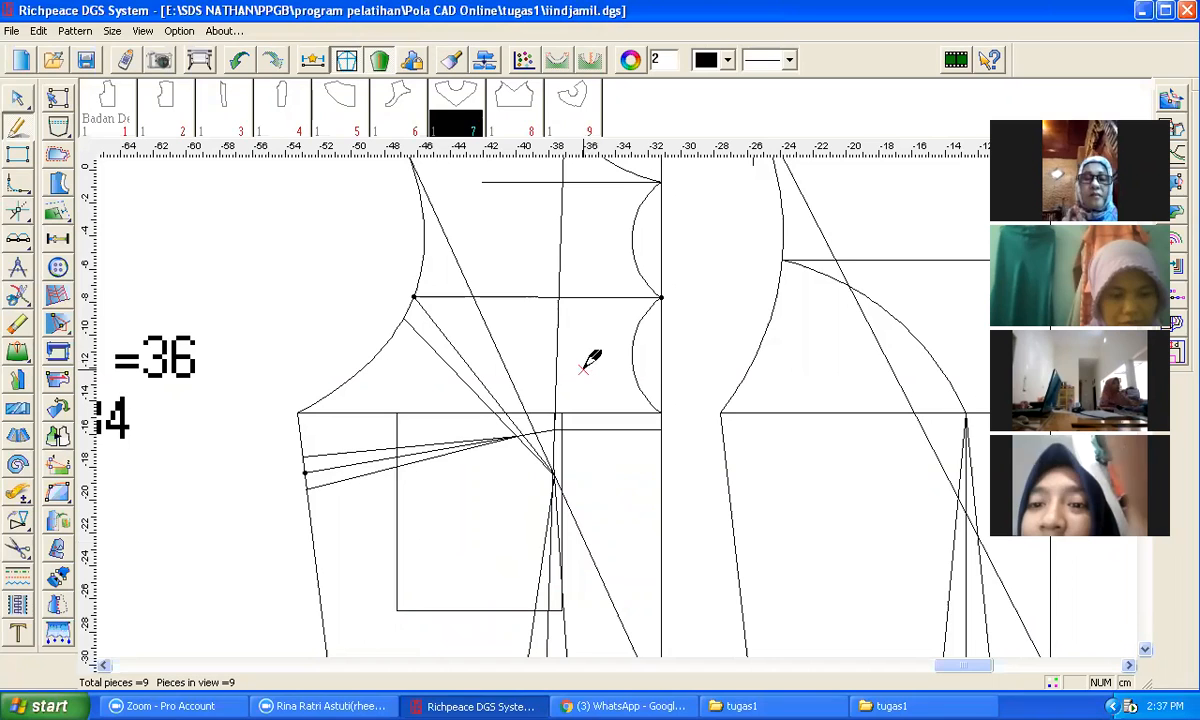
{"action": "right_click", "coordinate": [276, 300]}
{"action": "left_click", "coordinate": [453, 577]}
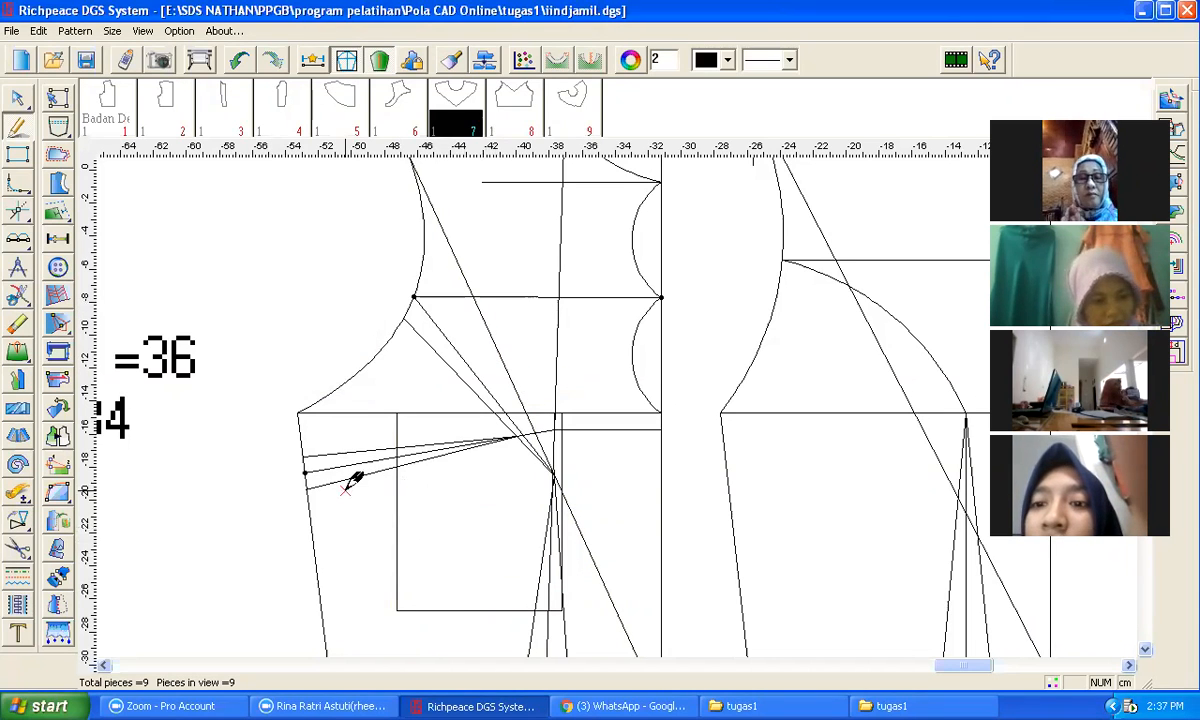
Step: Cut a new rectangular pattern piece from the outline just drawn
{"action": "left_click", "coordinate": [18, 548]}
{"action": "left_click", "coordinate": [398, 560]}
{"action": "left_click", "coordinate": [420, 414]}
{"action": "left_click", "coordinate": [571, 432]}
{"action": "left_click", "coordinate": [556, 440]}
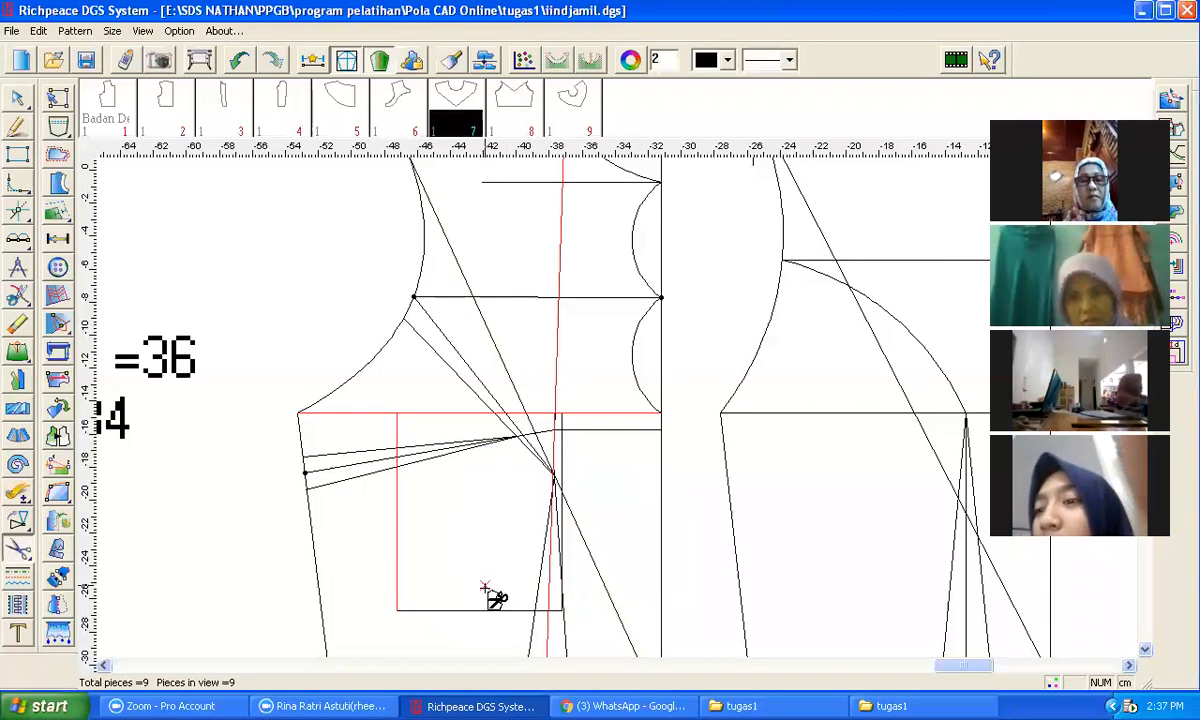
{"action": "right_click", "coordinate": [490, 616]}
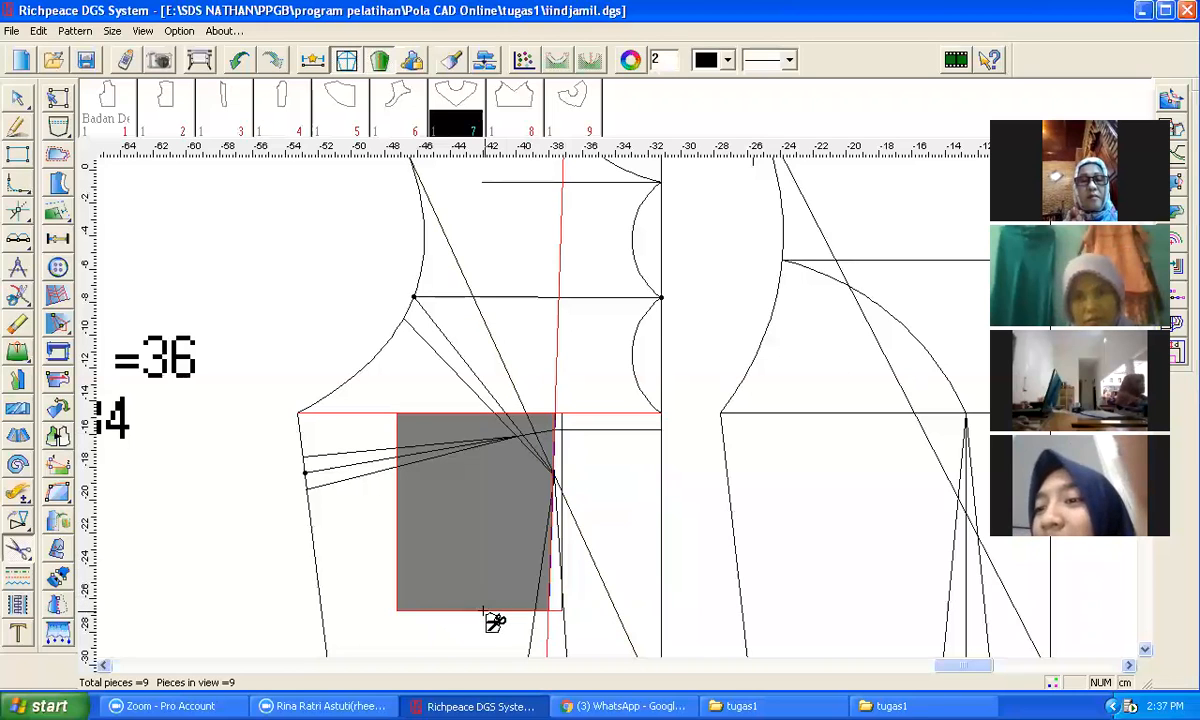
{"action": "right_click", "coordinate": [273, 530]}
{"action": "left_click", "coordinate": [347, 566]}
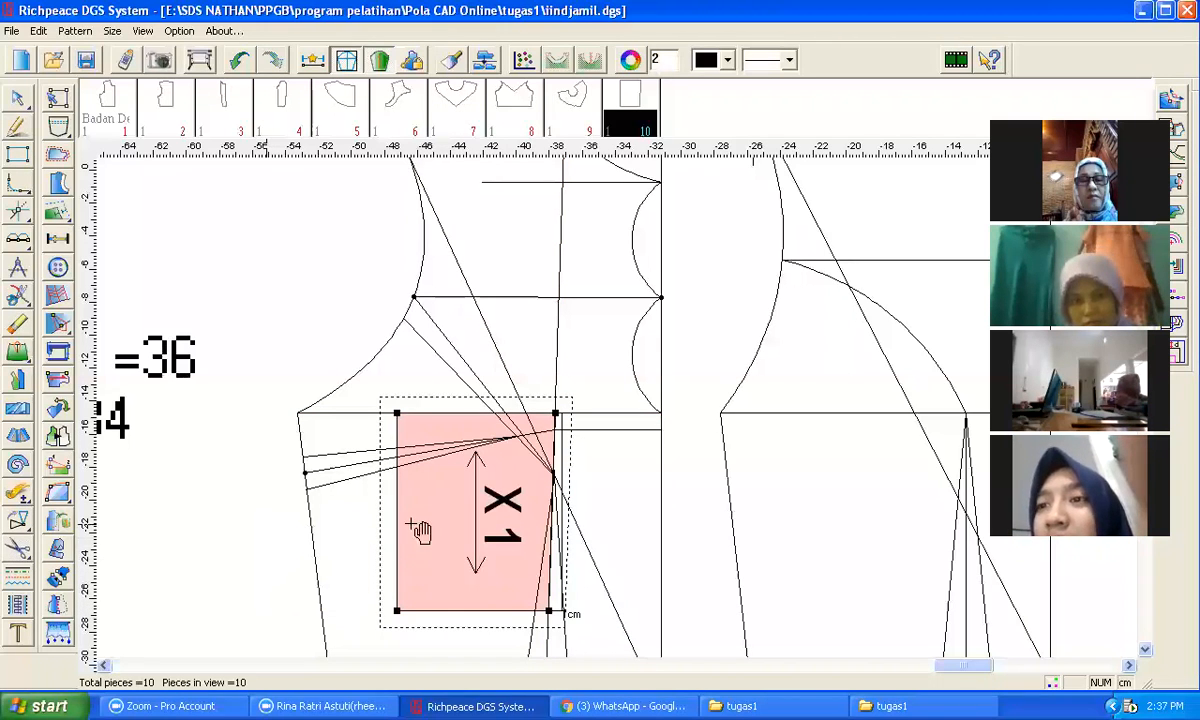
Step: Move the new rectangular piece off the front bodice draft
{"action": "left_click", "coordinate": [421, 522]}
{"action": "scroll", "coordinate": [342, 489], "scroll_direction": "down", "scroll_amount": 1}
{"action": "scroll", "coordinate": [512, 318], "scroll_direction": "down", "scroll_amount": 1}
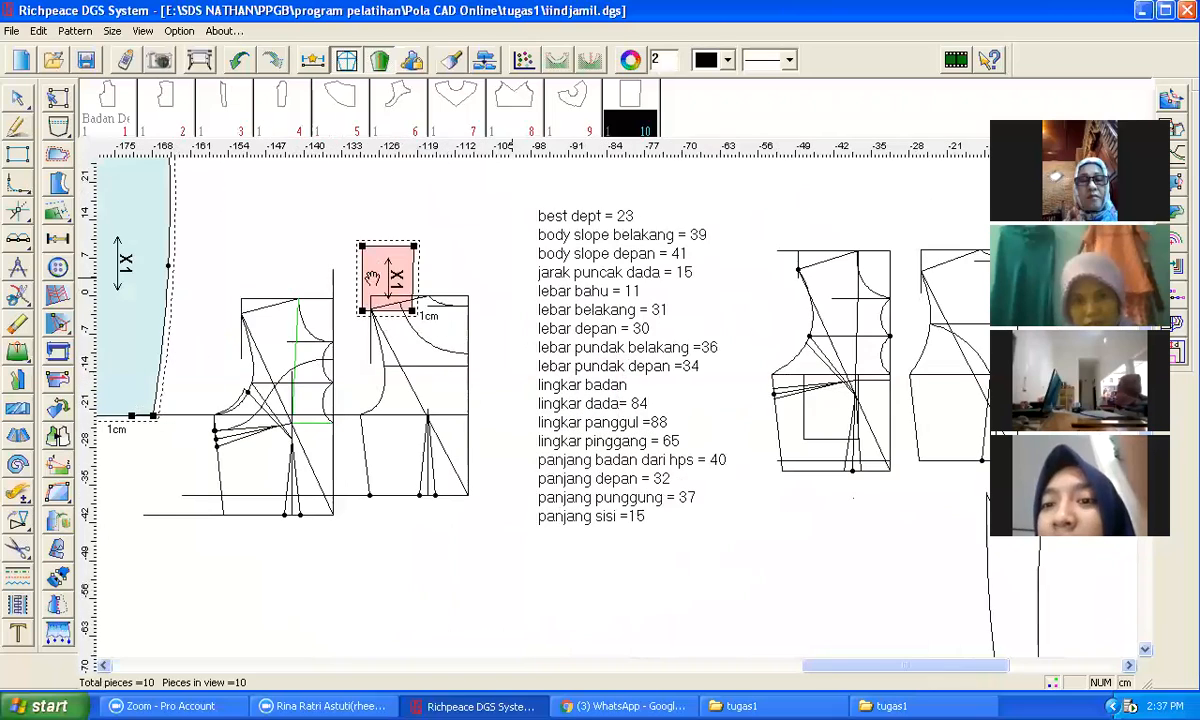
{"action": "scroll", "coordinate": [870, 425], "scroll_direction": "up", "scroll_amount": 2}
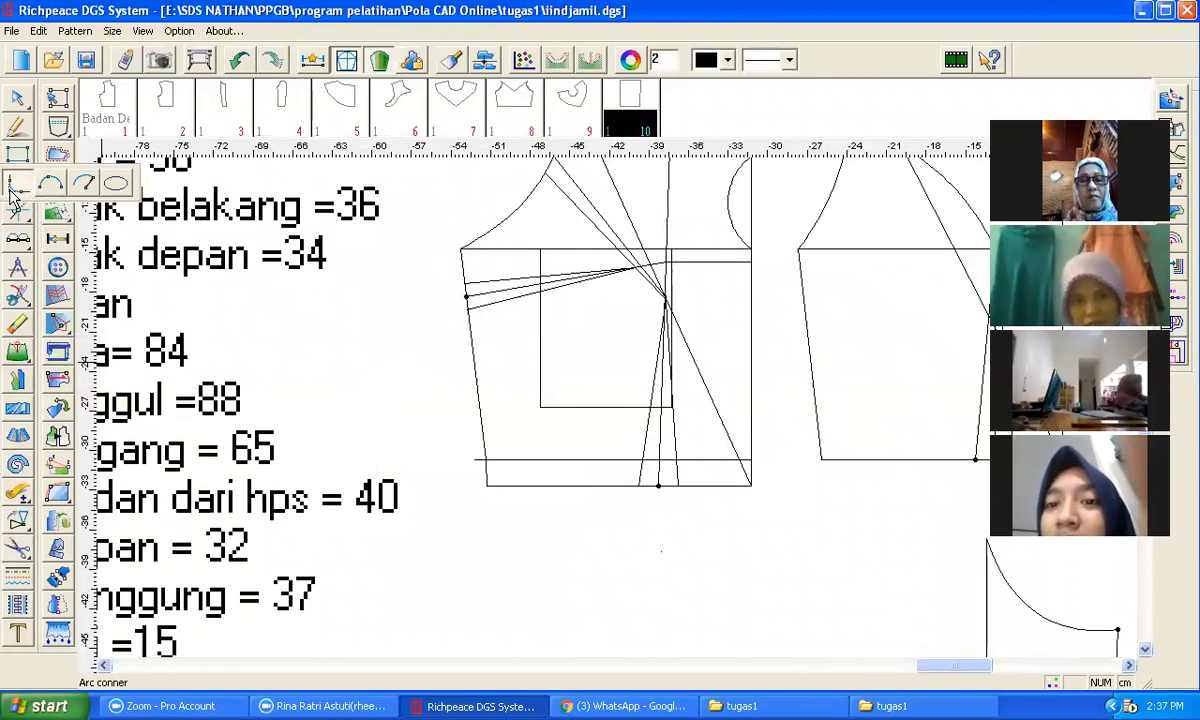
Step: Round the rectangle's lower-left corner with the Corner tool, 2 cm distance on both lines
{"action": "left_click", "coordinate": [12, 192]}
{"action": "left_click", "coordinate": [541, 385]}
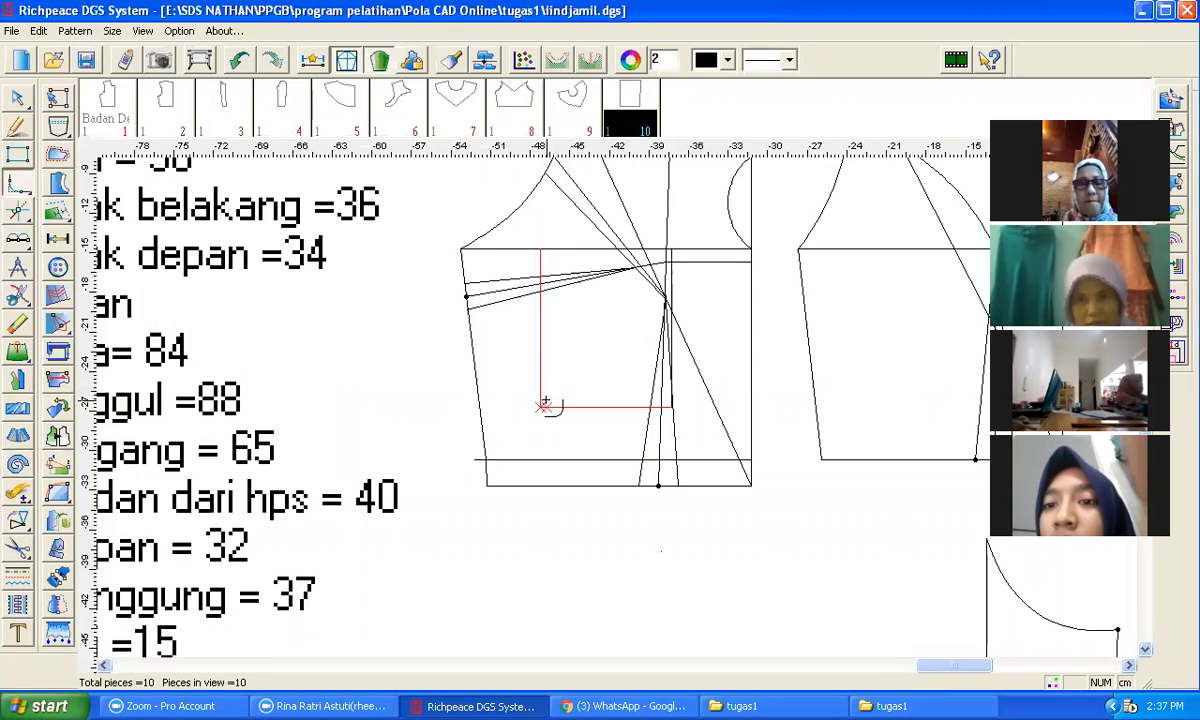
{"action": "scroll", "coordinate": [545, 405], "scroll_direction": "up", "scroll_amount": 2}
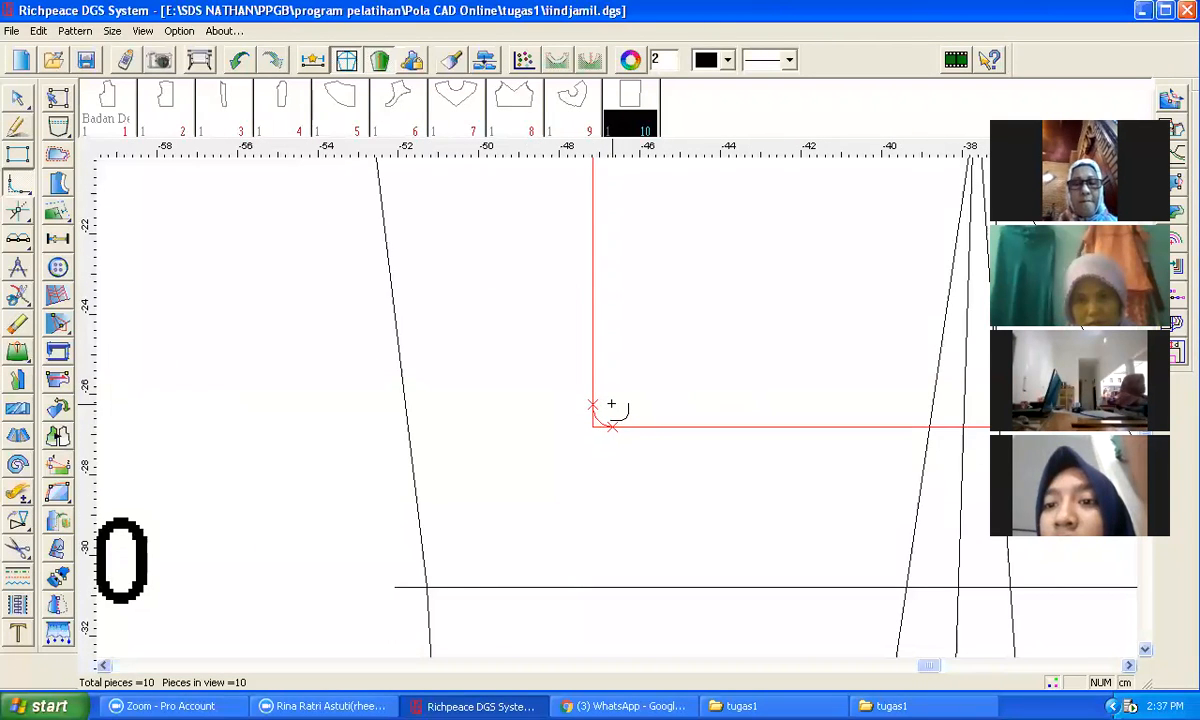
{"action": "left_click", "coordinate": [611, 402]}
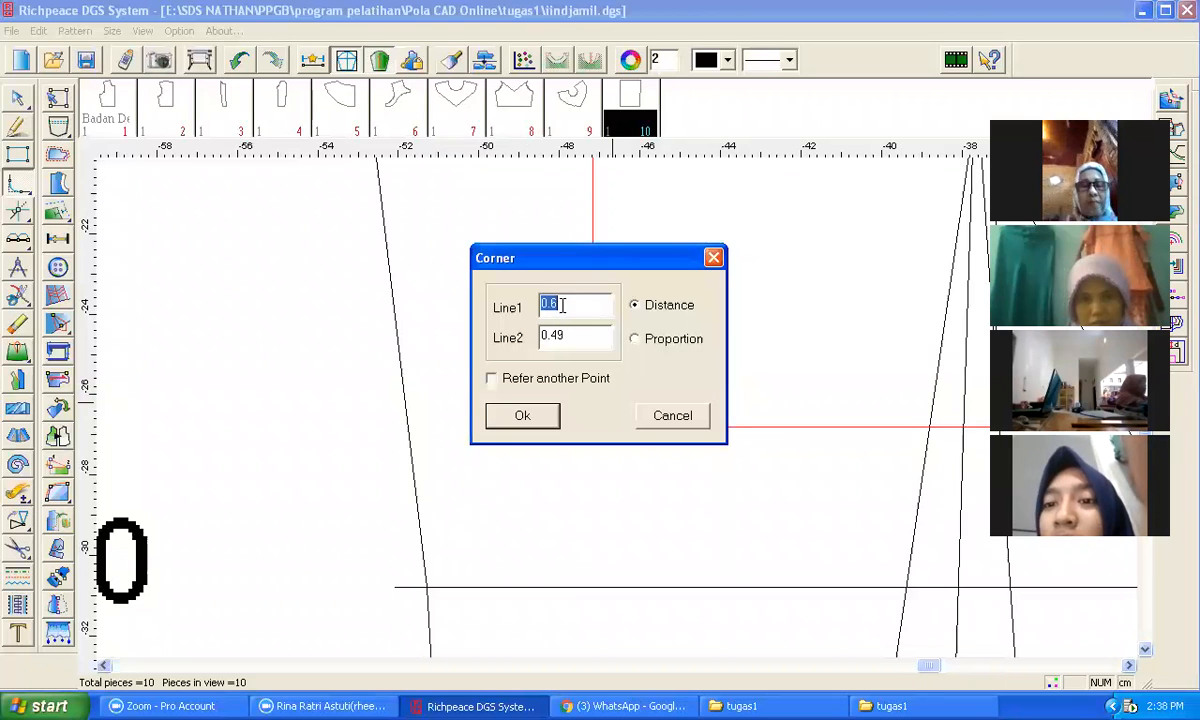
{"action": "type", "text": "1"}
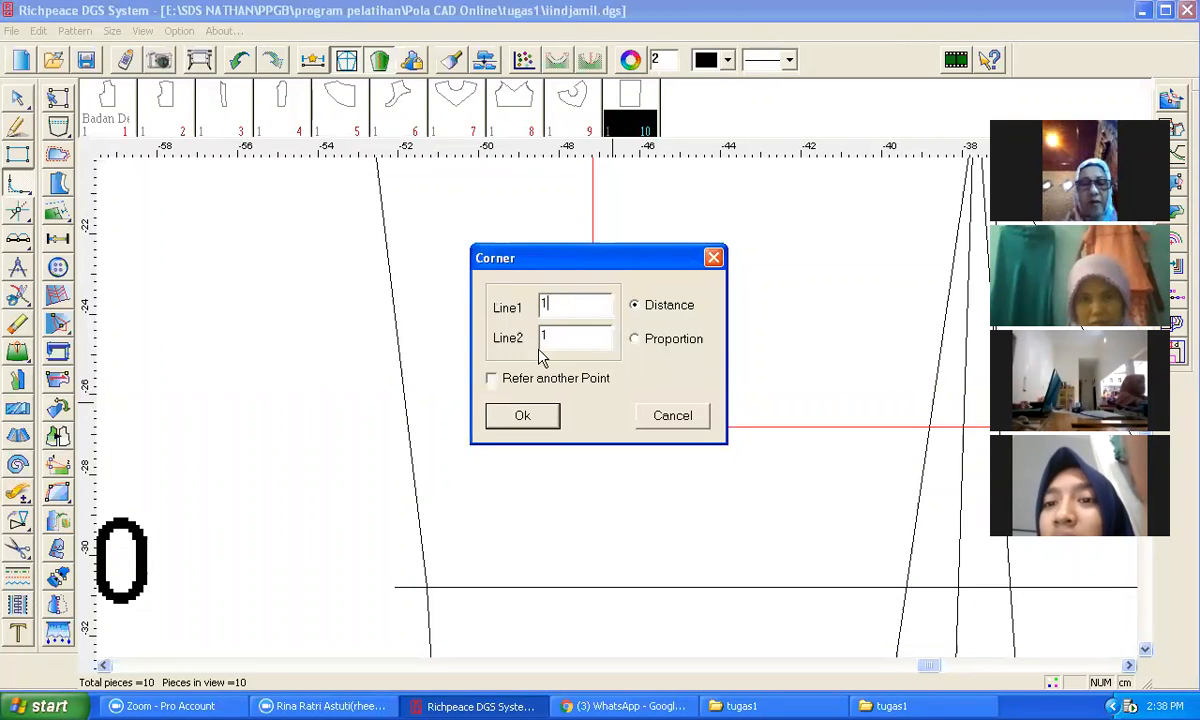
{"action": "left_click_drag", "start_coordinate": [548, 261], "coordinate": [771, 288]}
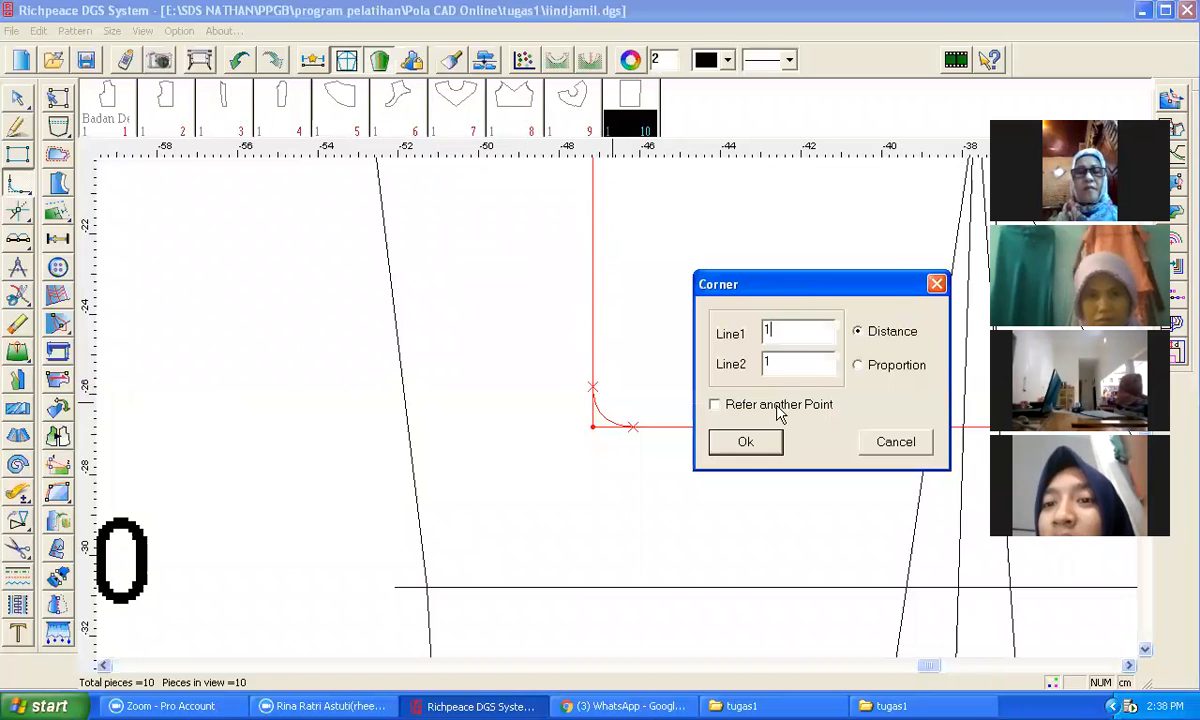
{"action": "type", "text": "2"}
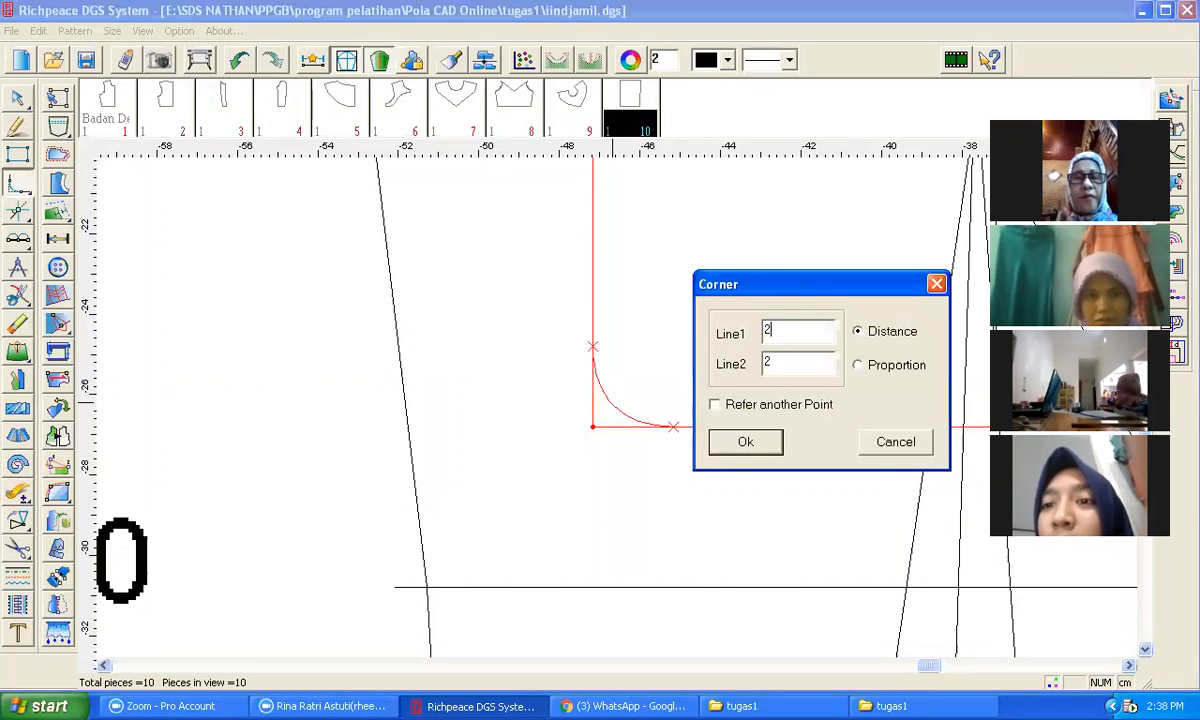
{"action": "left_click", "coordinate": [745, 443]}
{"action": "scroll", "coordinate": [621, 410], "scroll_direction": "down", "scroll_amount": 2}
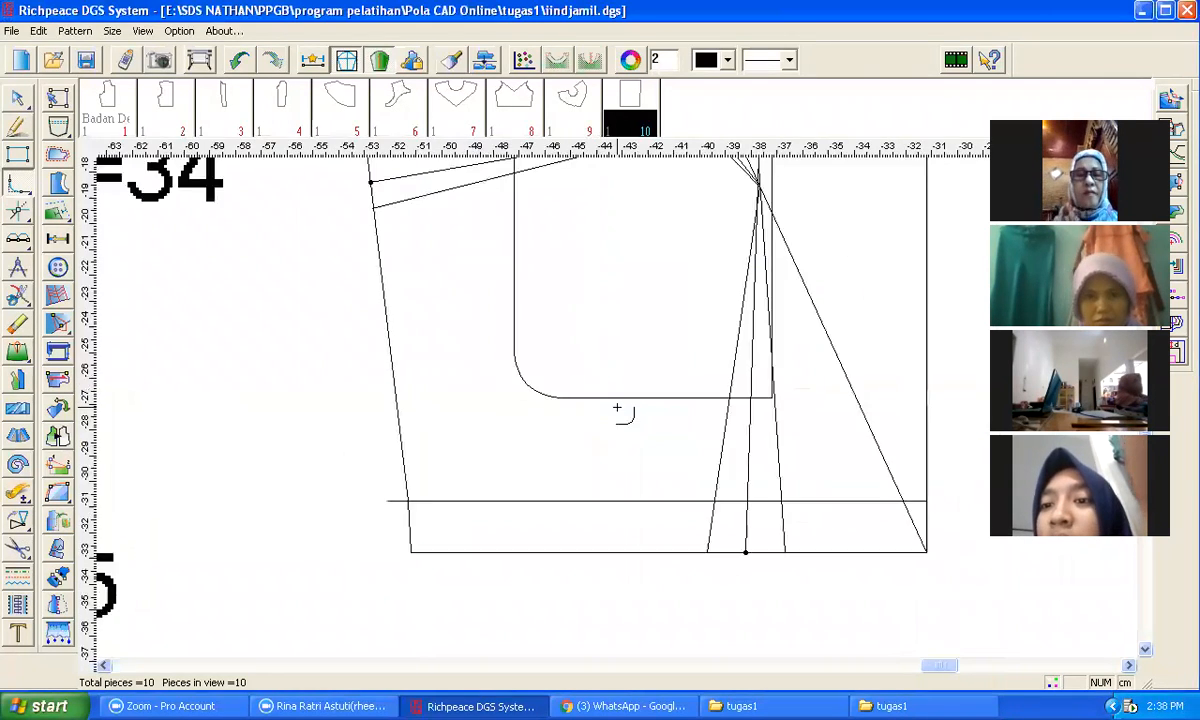
Step: Draw a vertical line inside the rounded rectangle outline, from its top edge down to its bottom edge
{"action": "scroll", "coordinate": [652, 401], "scroll_direction": "down", "scroll_amount": 1}
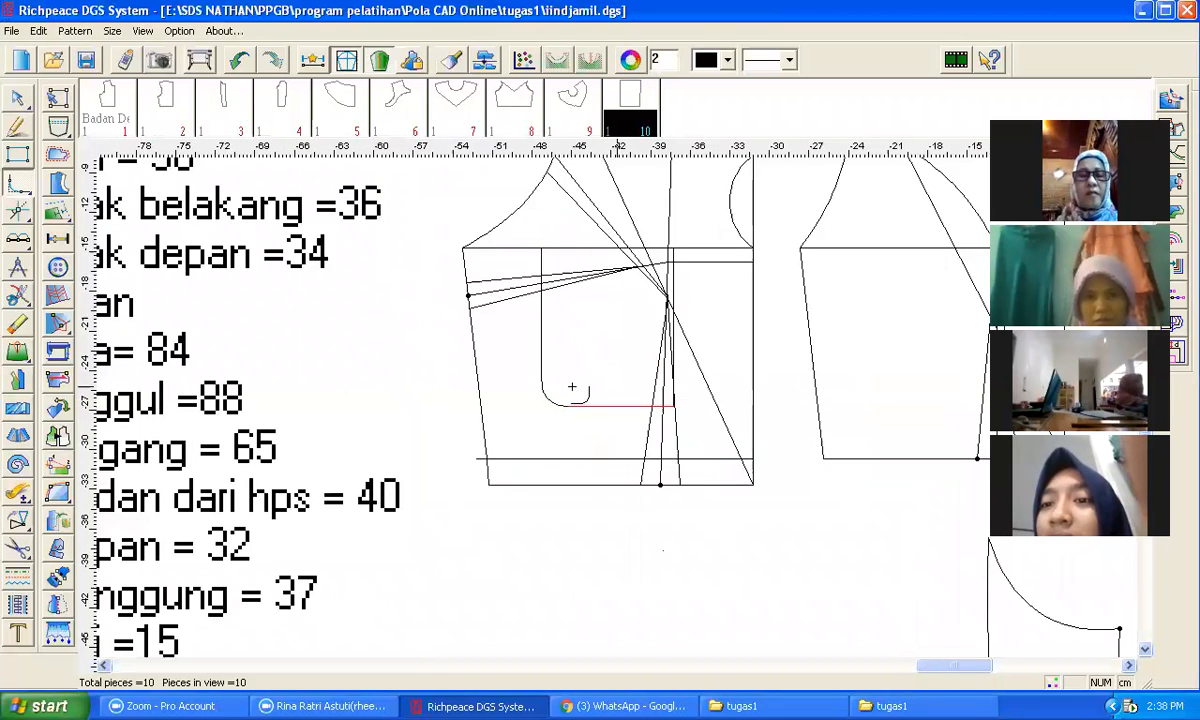
{"action": "left_click", "coordinate": [16, 100]}
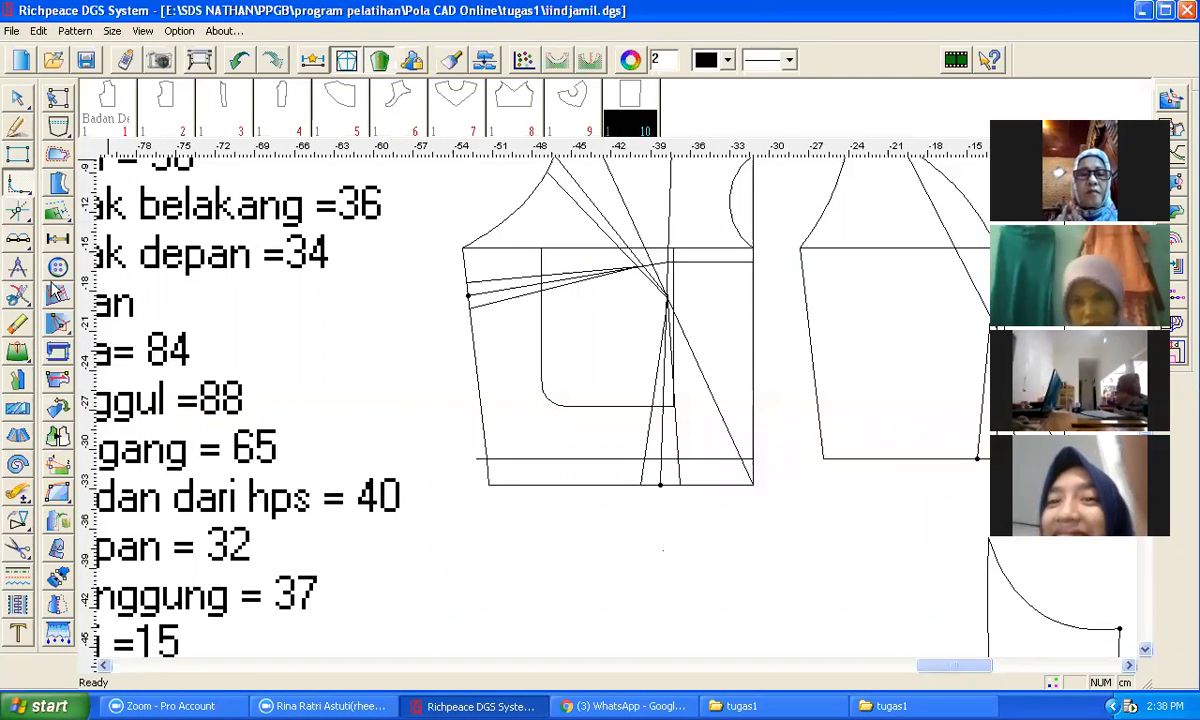
{"action": "left_click", "coordinate": [17, 127]}
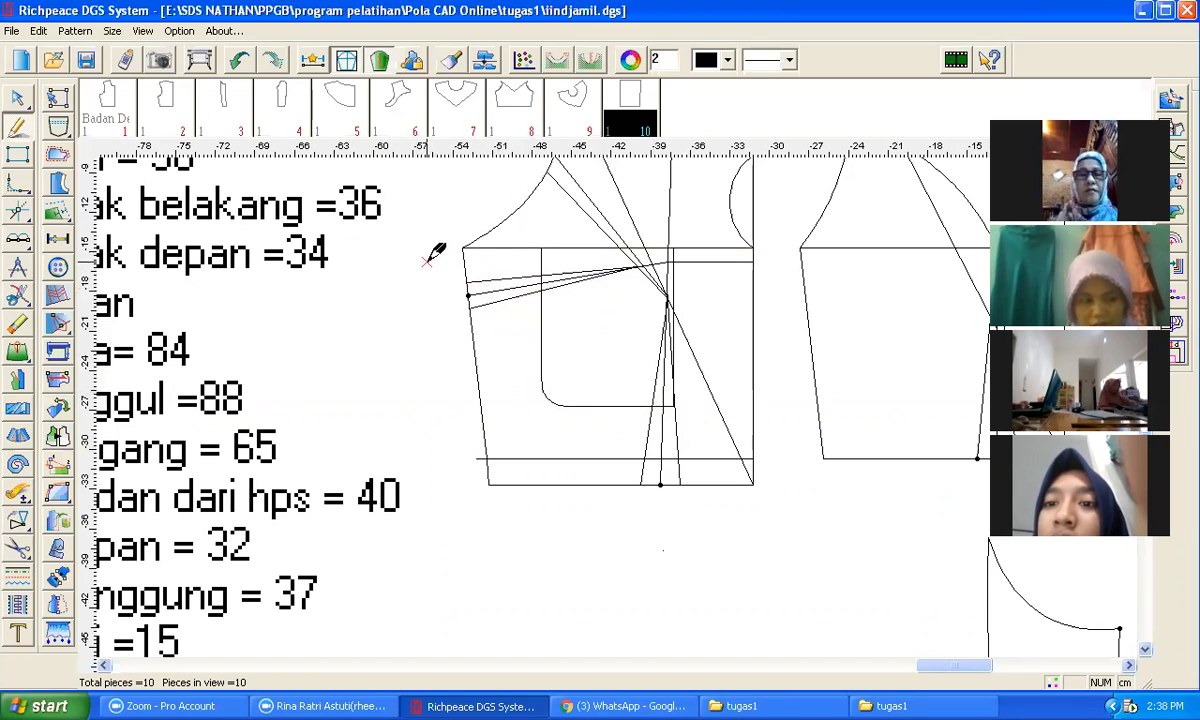
{"action": "left_click", "coordinate": [565, 248]}
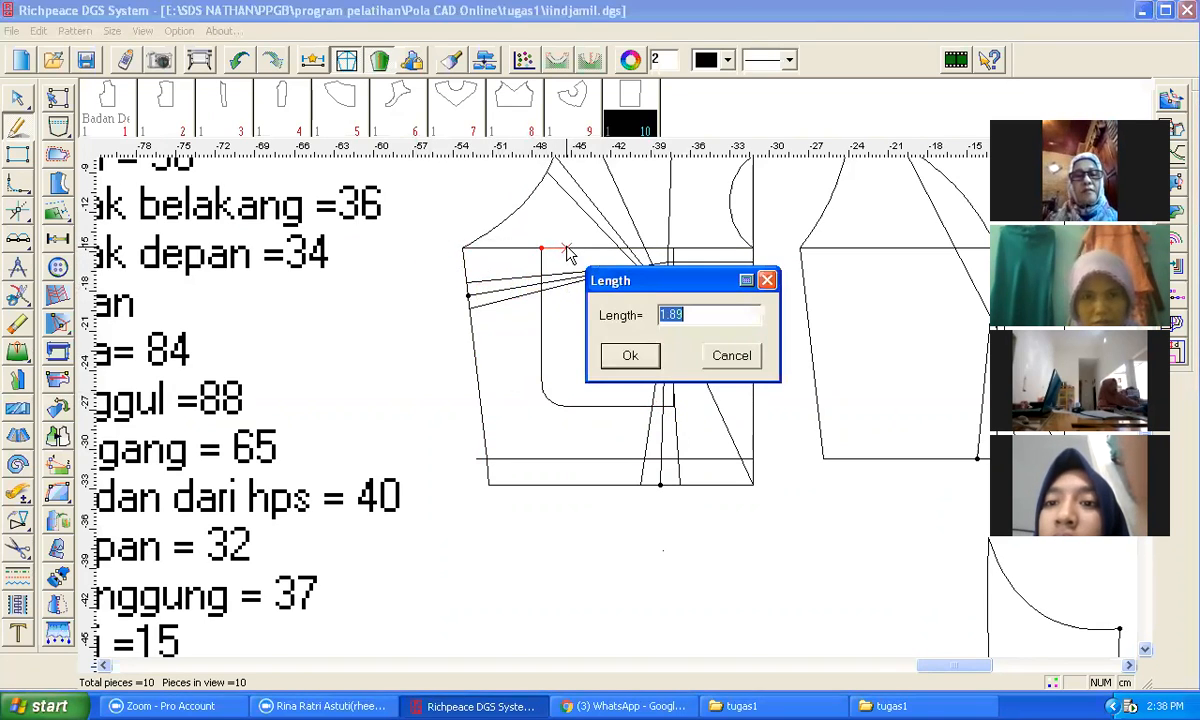
{"action": "key", "text": "Return"}
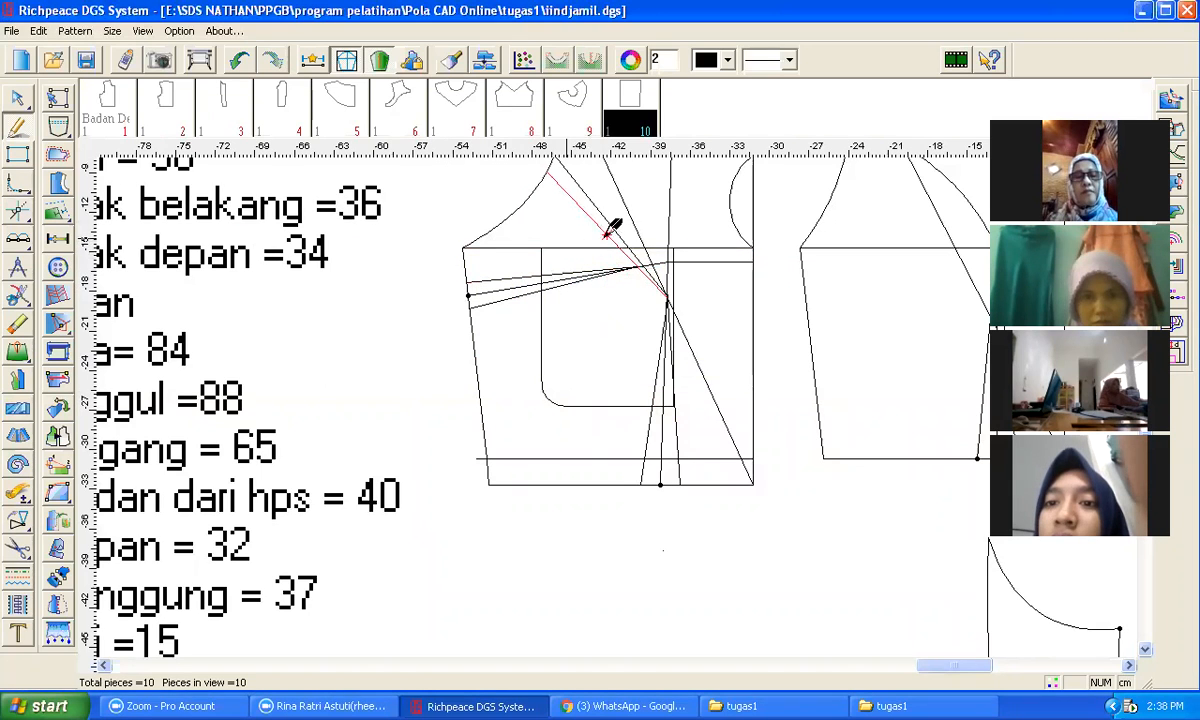
{"action": "left_click", "coordinate": [607, 247]}
{"action": "left_click", "coordinate": [636, 405]}
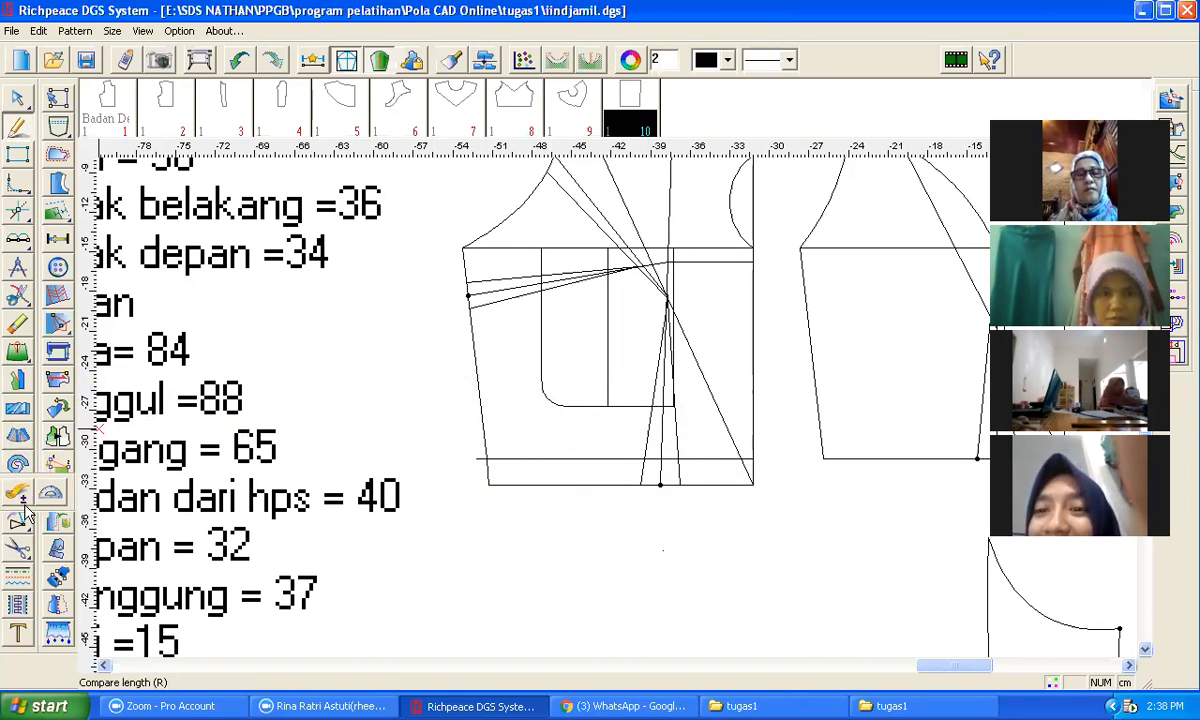
Step: Mirror the rounded lower-left corner across the new vertical line with the Symmetry tool
{"action": "left_click", "coordinate": [17, 435]}
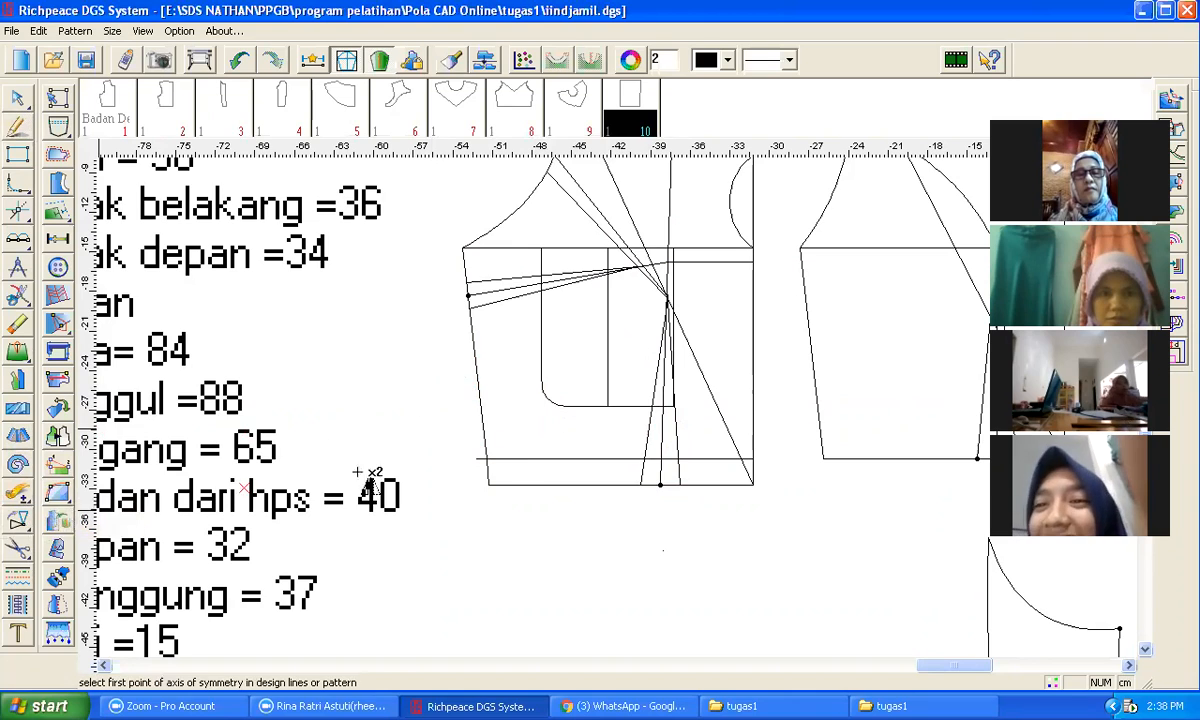
{"action": "left_click", "coordinate": [609, 260]}
{"action": "left_click", "coordinate": [608, 405]}
{"action": "left_click", "coordinate": [554, 402]}
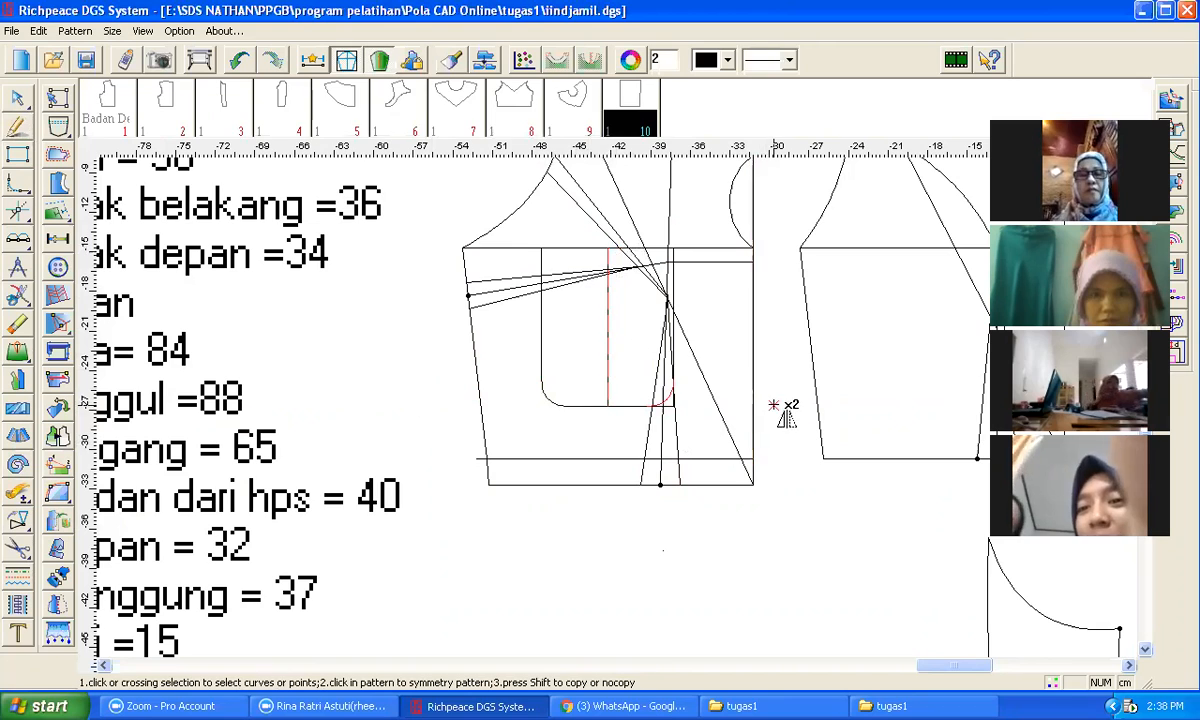
{"action": "left_click", "coordinate": [702, 445]}
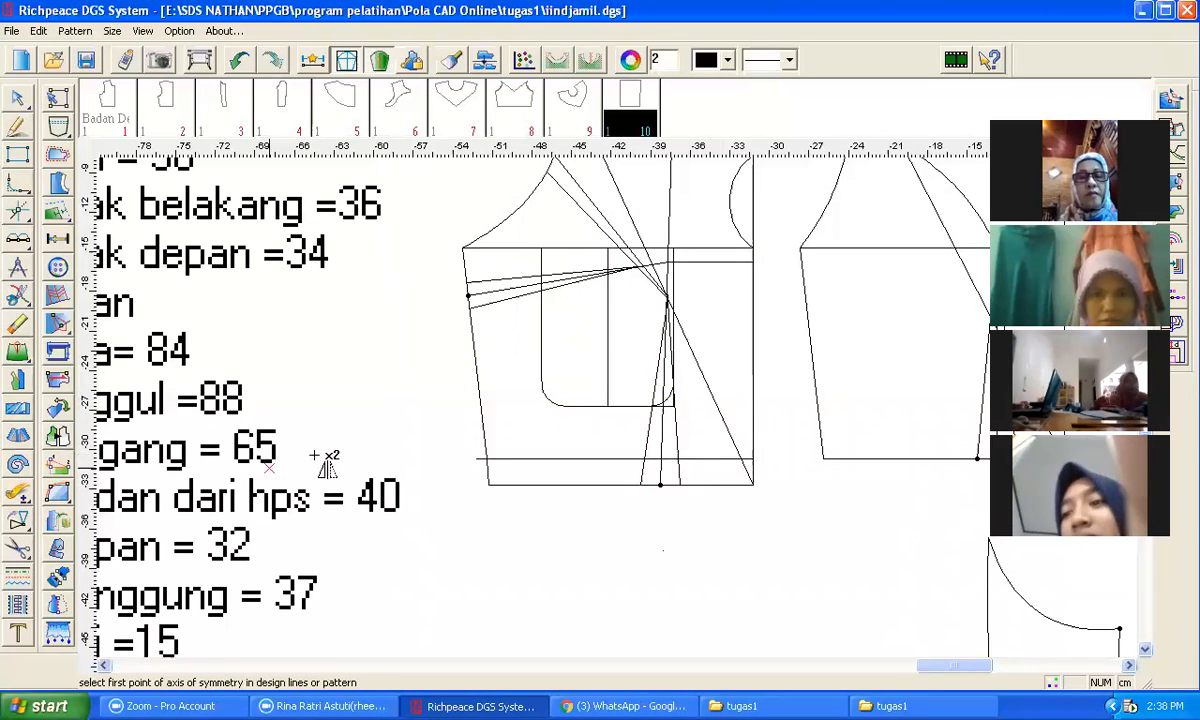
{"action": "left_click", "coordinate": [12, 530]}
{"action": "left_click", "coordinate": [15, 545]}
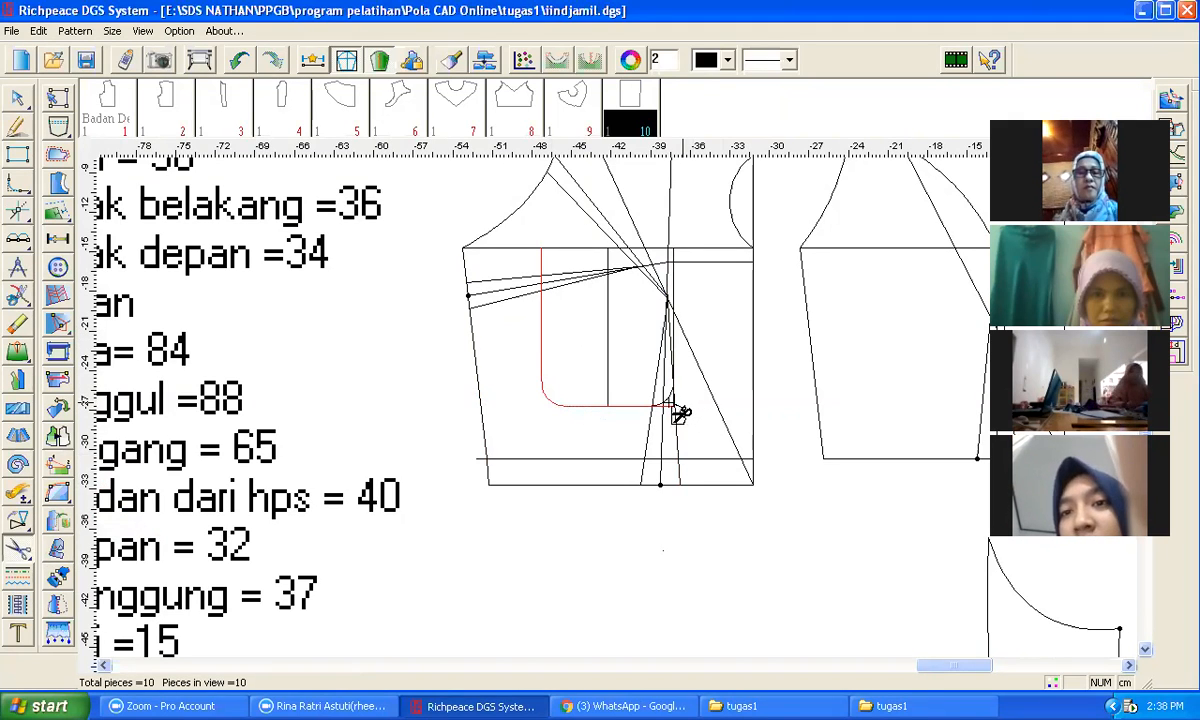
{"action": "left_click", "coordinate": [674, 334]}
Step: Trim the rectangle's bottom line and right side at the mirrored rounded corner with Snip curve
{"action": "scroll", "coordinate": [627, 415], "scroll_direction": "up", "scroll_amount": 2}
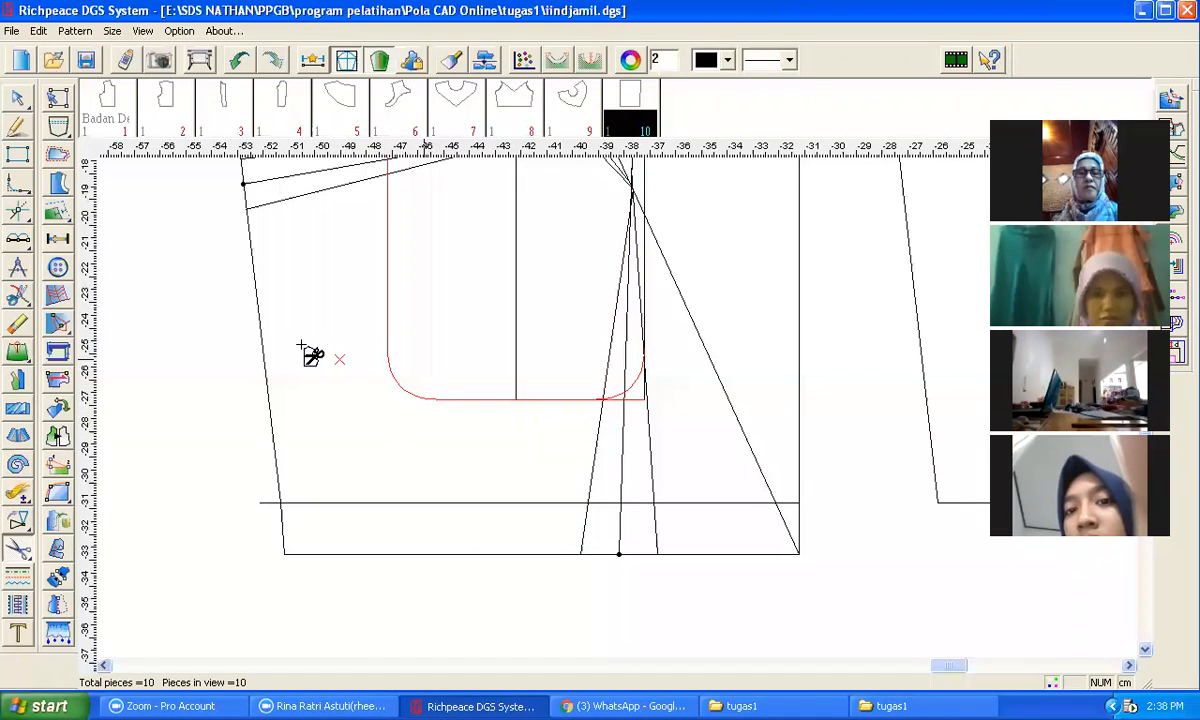
{"action": "left_click", "coordinate": [18, 295]}
{"action": "left_click", "coordinate": [549, 401]}
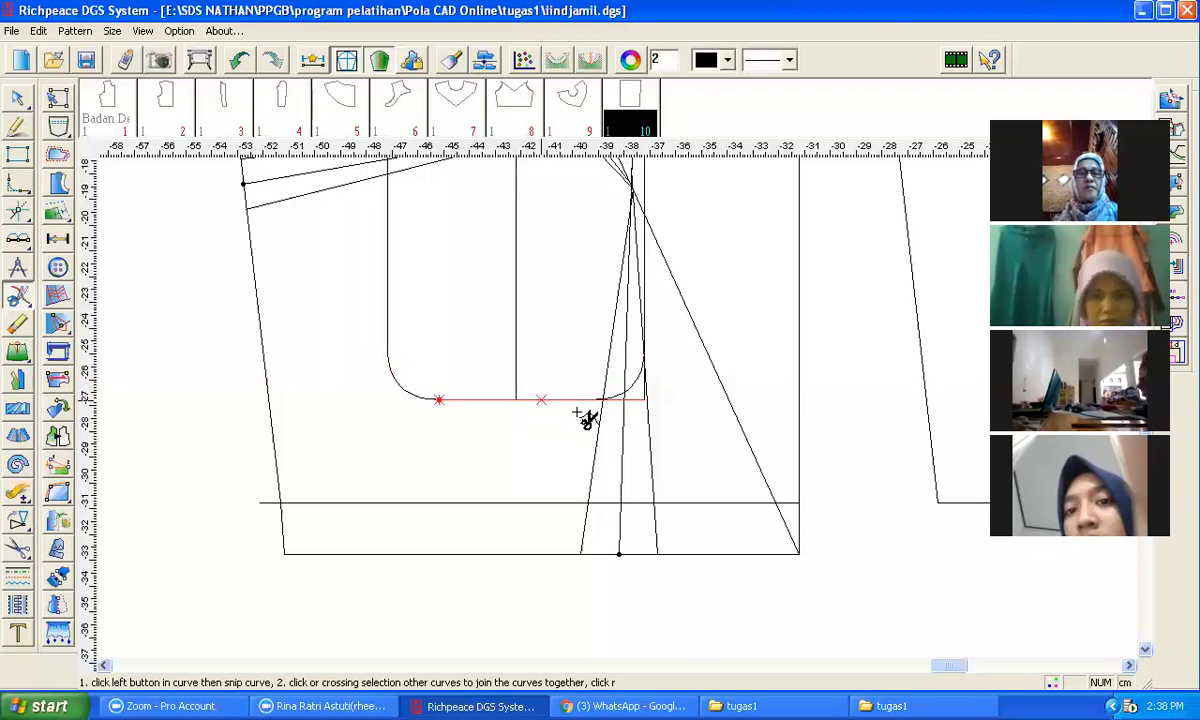
{"action": "left_click", "coordinate": [606, 403]}
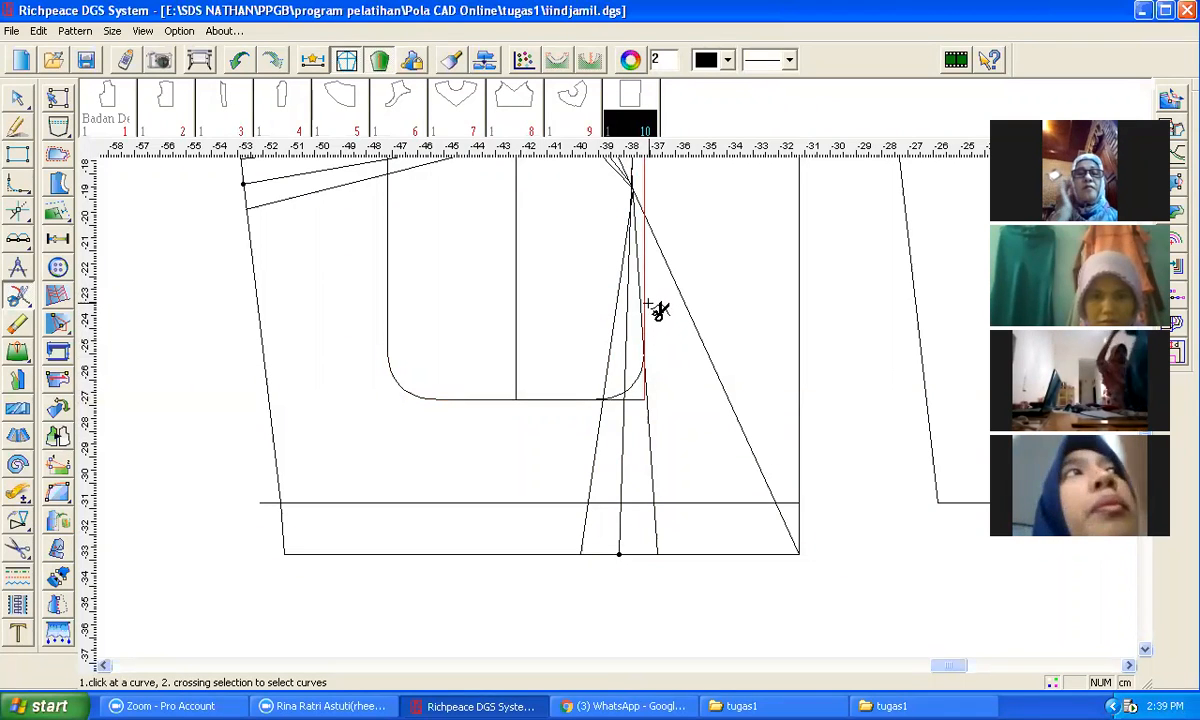
{"action": "left_click", "coordinate": [648, 340]}
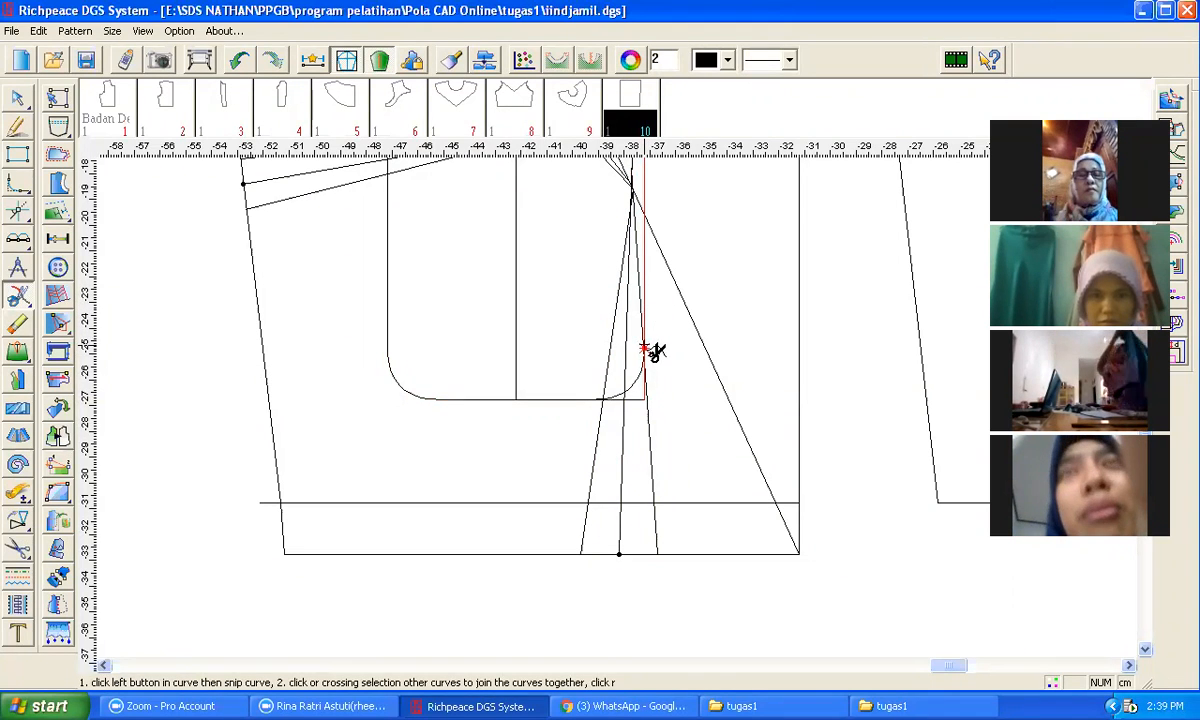
{"action": "left_click", "coordinate": [648, 348]}
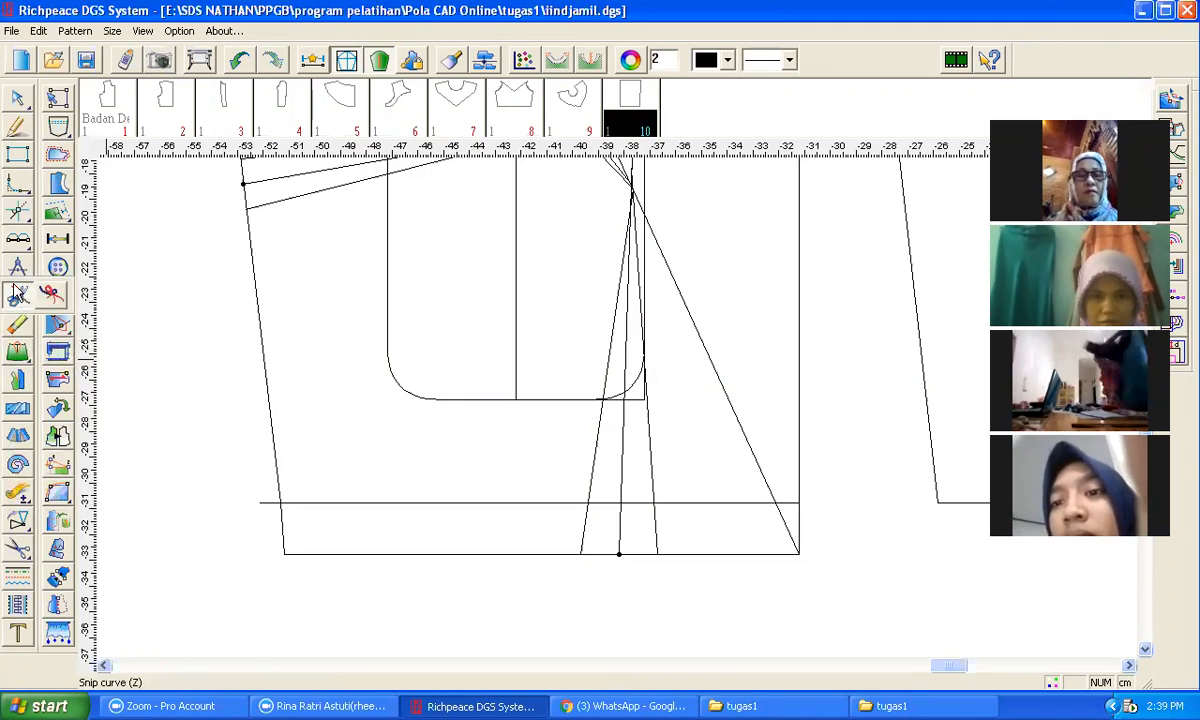
Step: Cut a new pattern piece from the rectangle outline with both lower corners rounded
{"action": "left_click", "coordinate": [17, 548]}
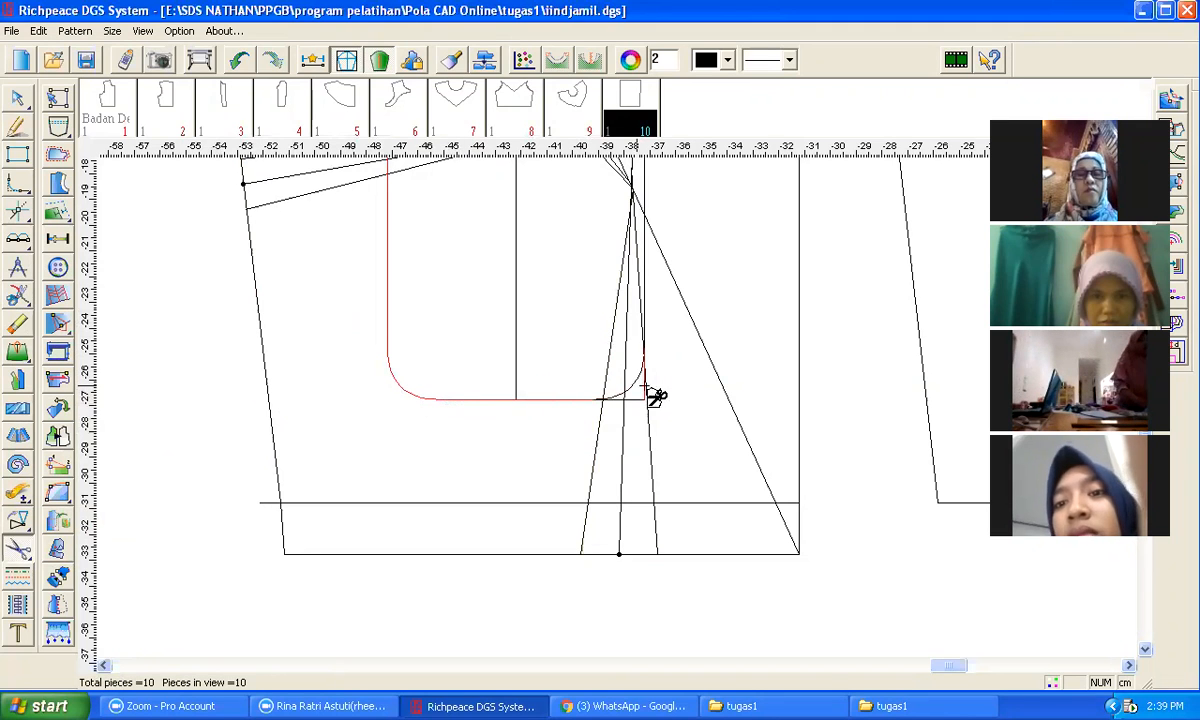
{"action": "left_click", "coordinate": [644, 291]}
{"action": "scroll", "coordinate": [558, 217], "scroll_direction": "down", "scroll_amount": 2}
{"action": "left_click", "coordinate": [571, 329]}
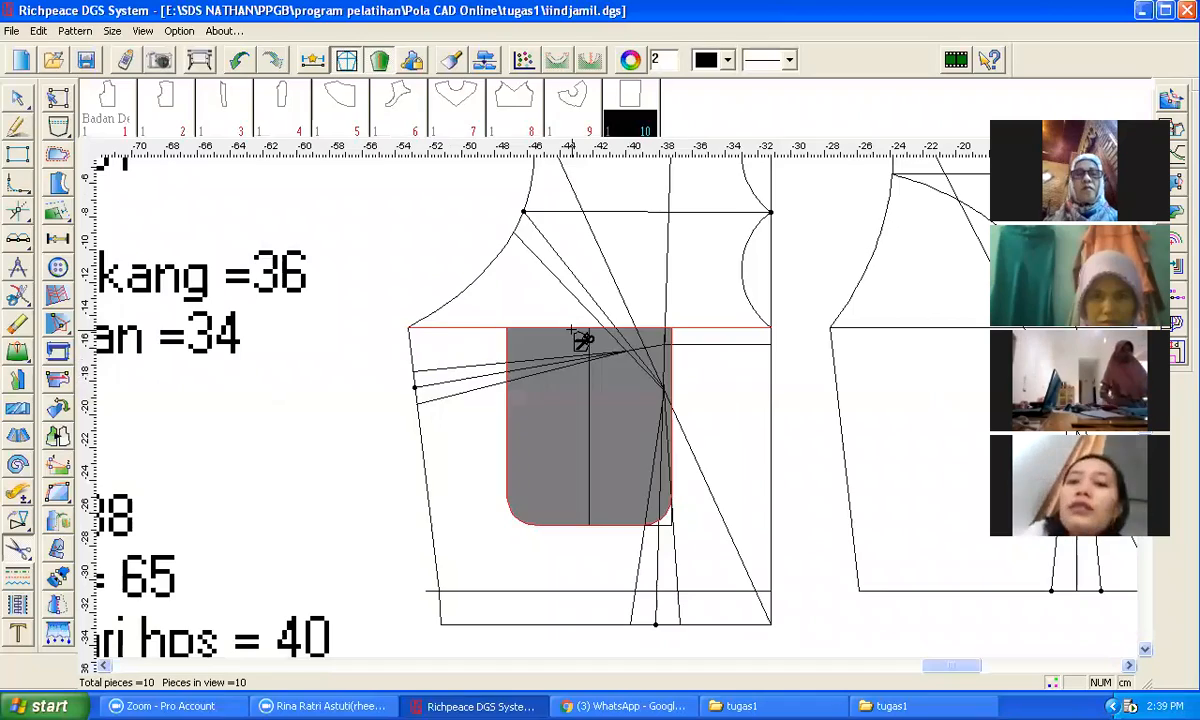
{"action": "right_click", "coordinate": [360, 402]}
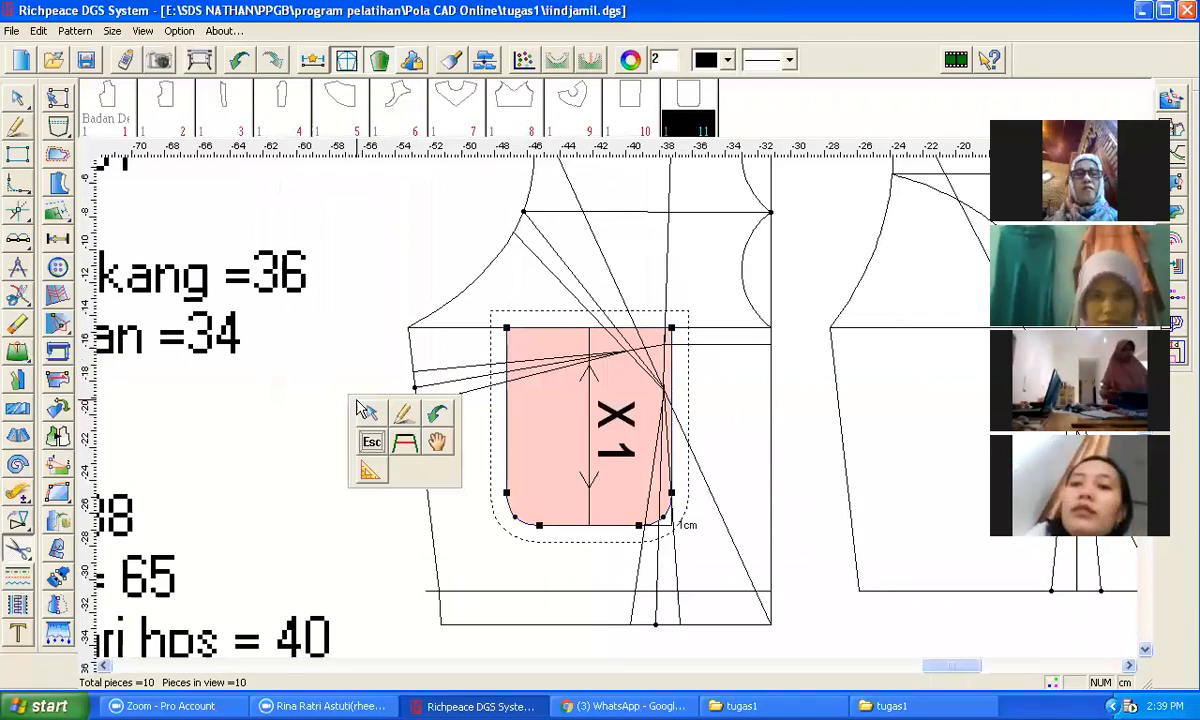
Step: Move the new piece off the draft next to the earlier rectangular piece
{"action": "left_click", "coordinate": [438, 447]}
{"action": "left_click", "coordinate": [544, 422]}
{"action": "scroll", "coordinate": [514, 460], "scroll_direction": "down", "scroll_amount": 6}
{"action": "scroll", "coordinate": [453, 373], "scroll_direction": "down", "scroll_amount": 1}
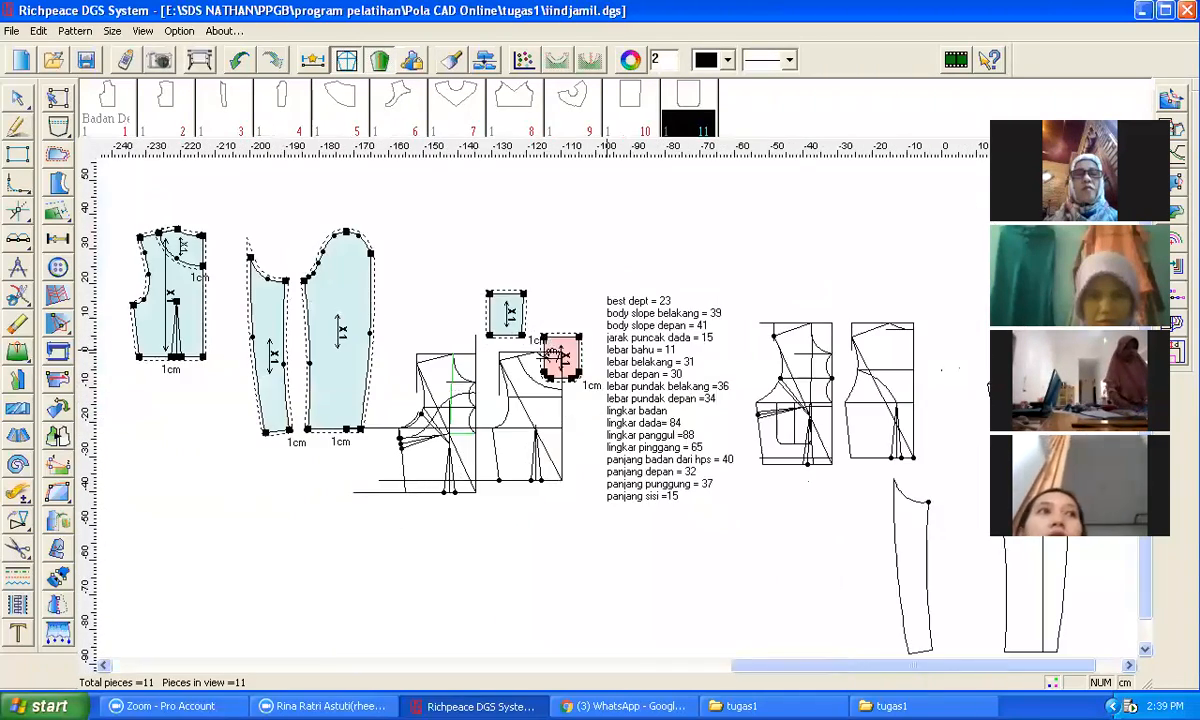
{"action": "left_click", "coordinate": [413, 303]}
{"action": "left_click", "coordinate": [497, 325]}
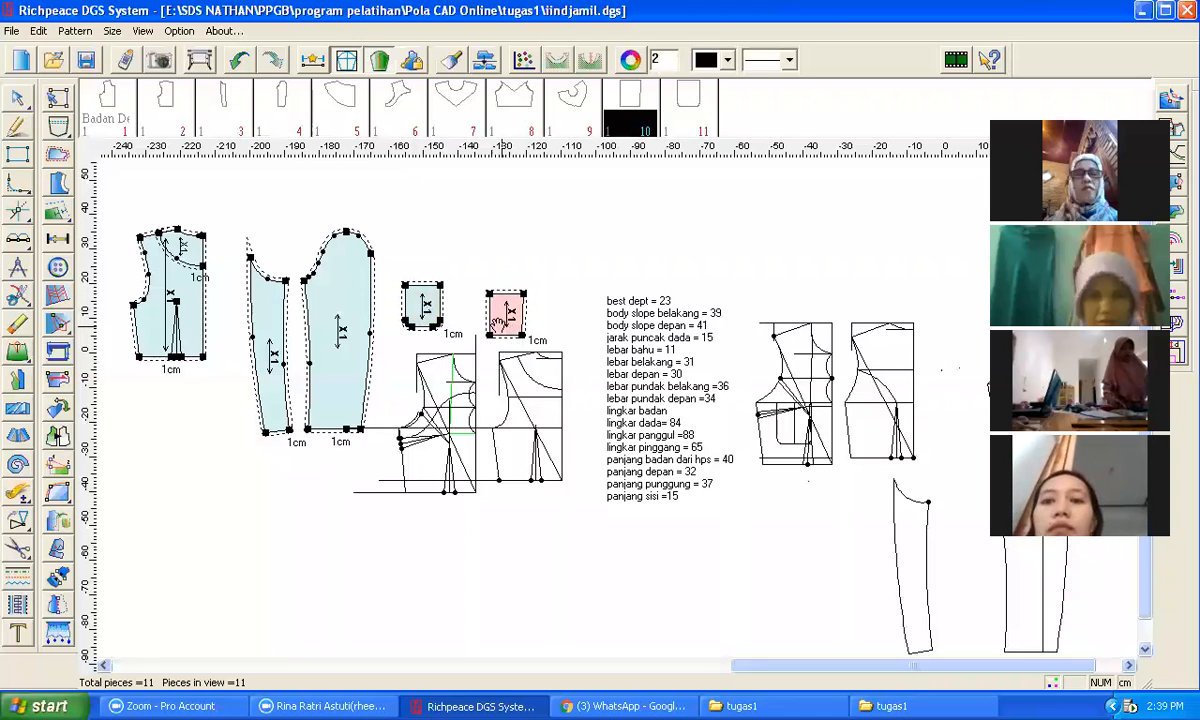
Step: Delete the newly cut rectangular piece
{"action": "scroll", "coordinate": [500, 325], "scroll_direction": "up", "scroll_amount": 2}
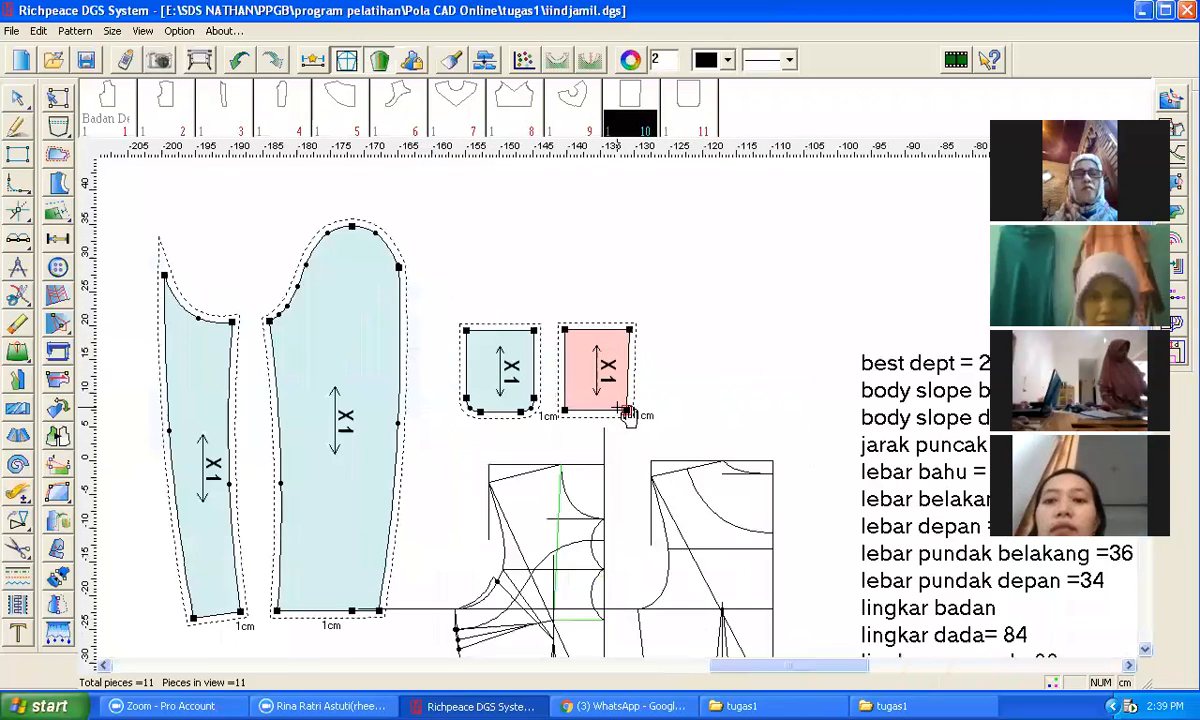
{"action": "scroll", "coordinate": [623, 412], "scroll_direction": "up", "scroll_amount": 1}
{"action": "scroll", "coordinate": [536, 461], "scroll_direction": "up", "scroll_amount": 1}
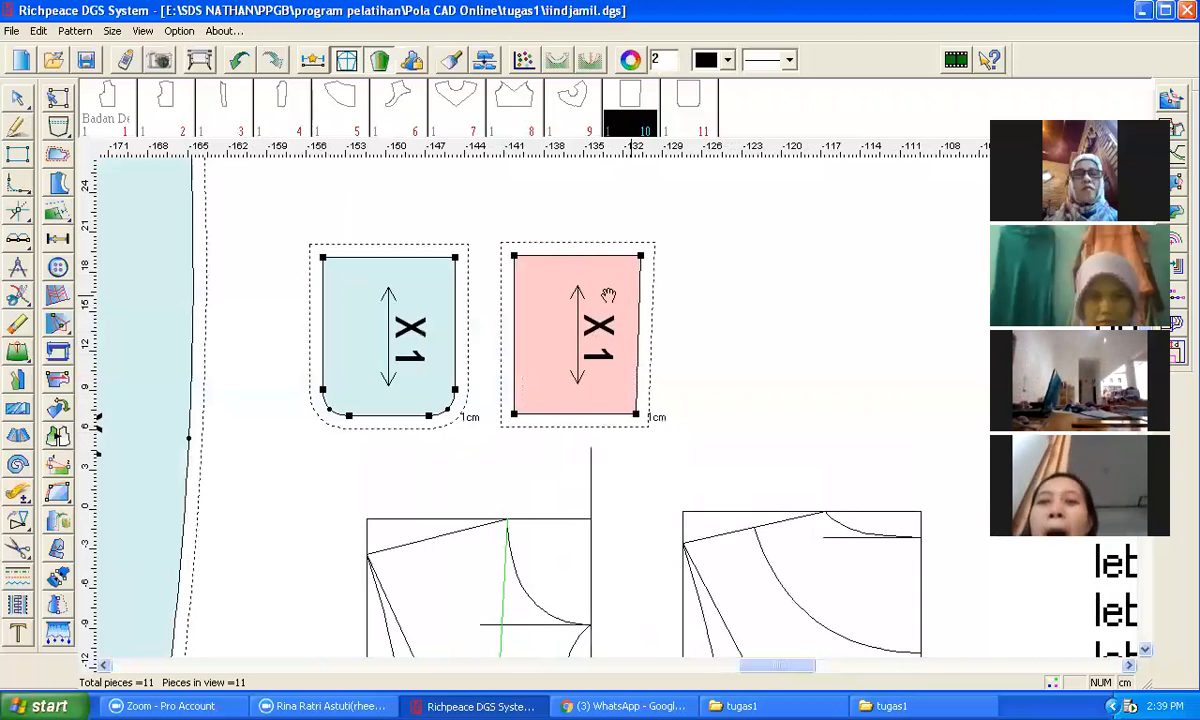
{"action": "left_click_drag", "start_coordinate": [608, 295], "coordinate": [689, 302]}
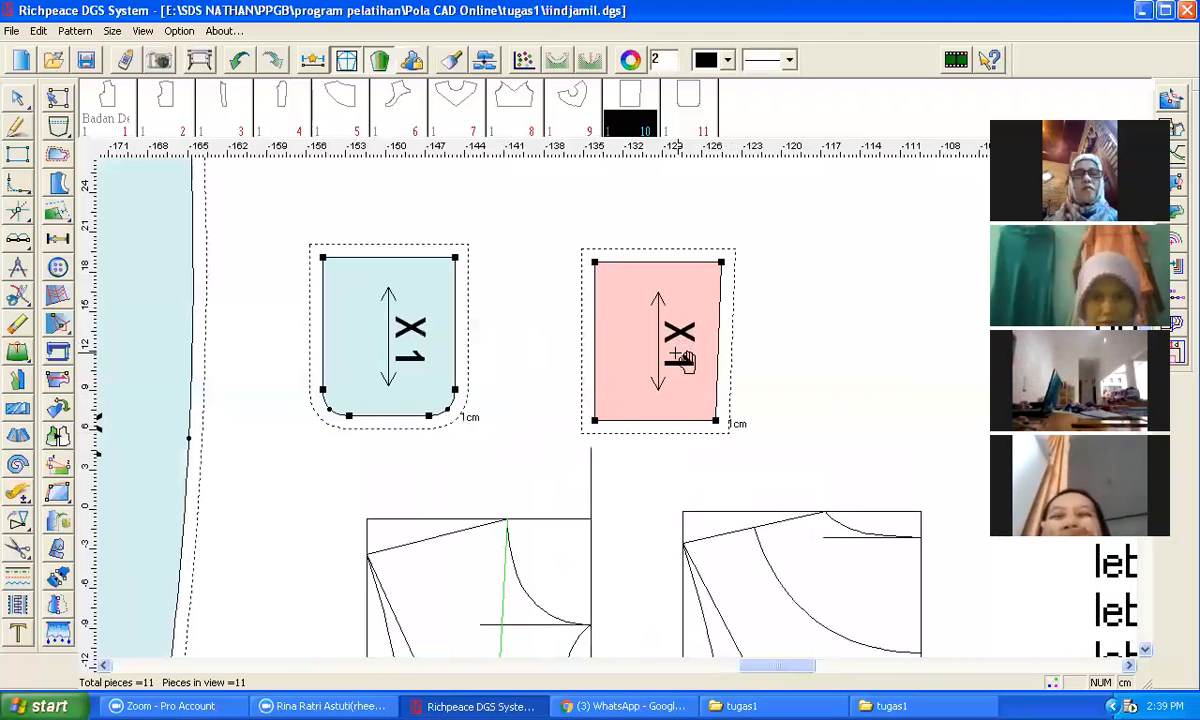
{"action": "key", "text": "Delete"}
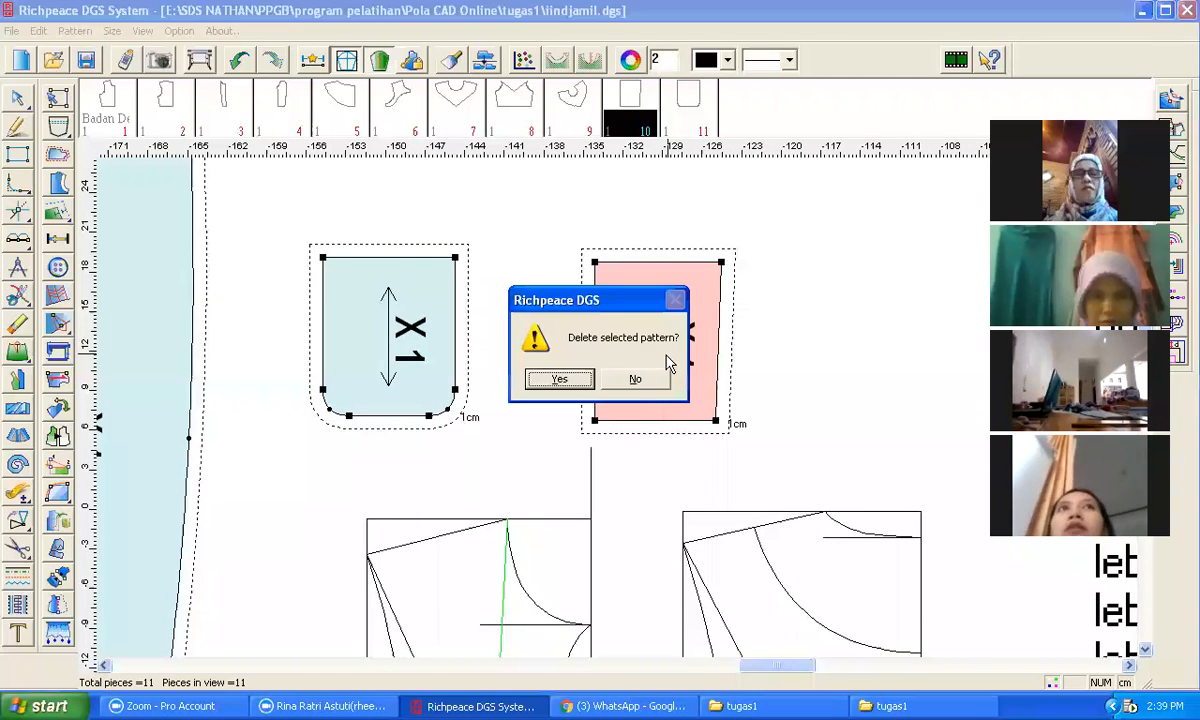
{"action": "key", "text": "Return"}
Step: Survey the pattern pieces and bodice drafts across the workspace
{"action": "scroll", "coordinate": [627, 420], "scroll_direction": "down", "scroll_amount": 3}
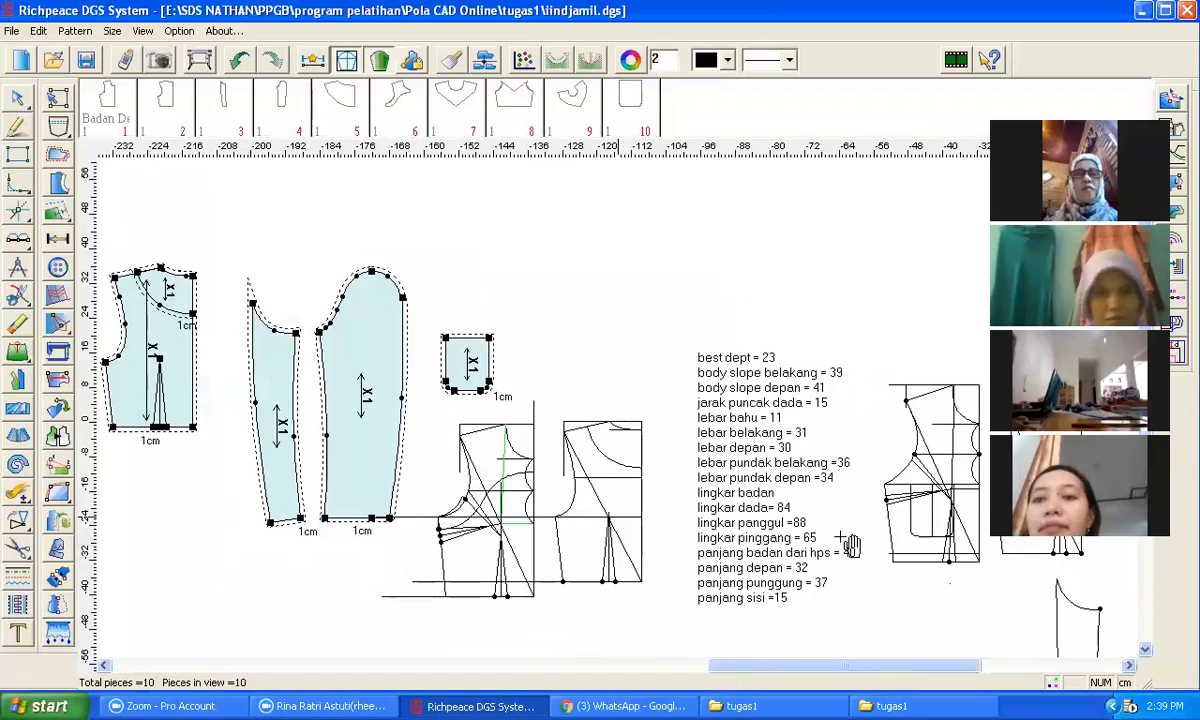
{"action": "scroll", "coordinate": [967, 503], "scroll_direction": "up", "scroll_amount": 5}
{"action": "scroll", "coordinate": [617, 406], "scroll_direction": "down", "scroll_amount": 3}
{"action": "scroll", "coordinate": [404, 405], "scroll_direction": "up", "scroll_amount": 2}
{"action": "scroll", "coordinate": [616, 407], "scroll_direction": "up", "scroll_amount": 1}
{"action": "scroll", "coordinate": [616, 410], "scroll_direction": "up", "scroll_amount": 1}
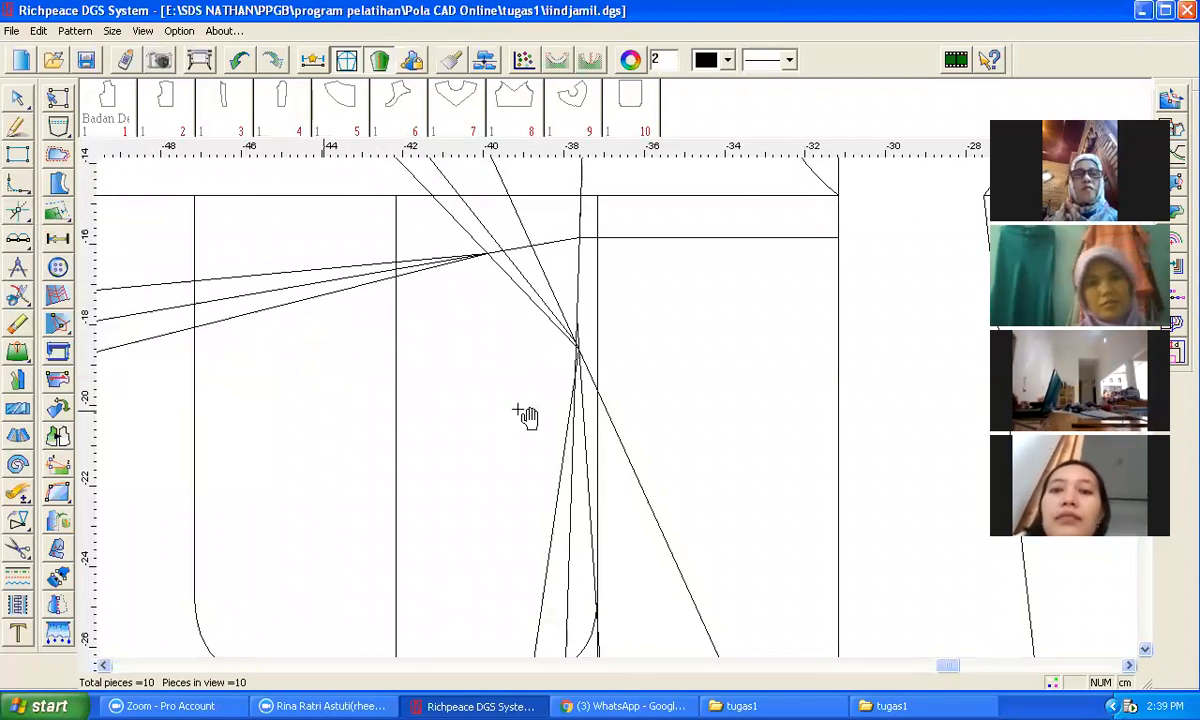
{"action": "scroll", "coordinate": [647, 430], "scroll_direction": "down", "scroll_amount": 4}
{"action": "scroll", "coordinate": [647, 430], "scroll_direction": "down", "scroll_amount": 2}
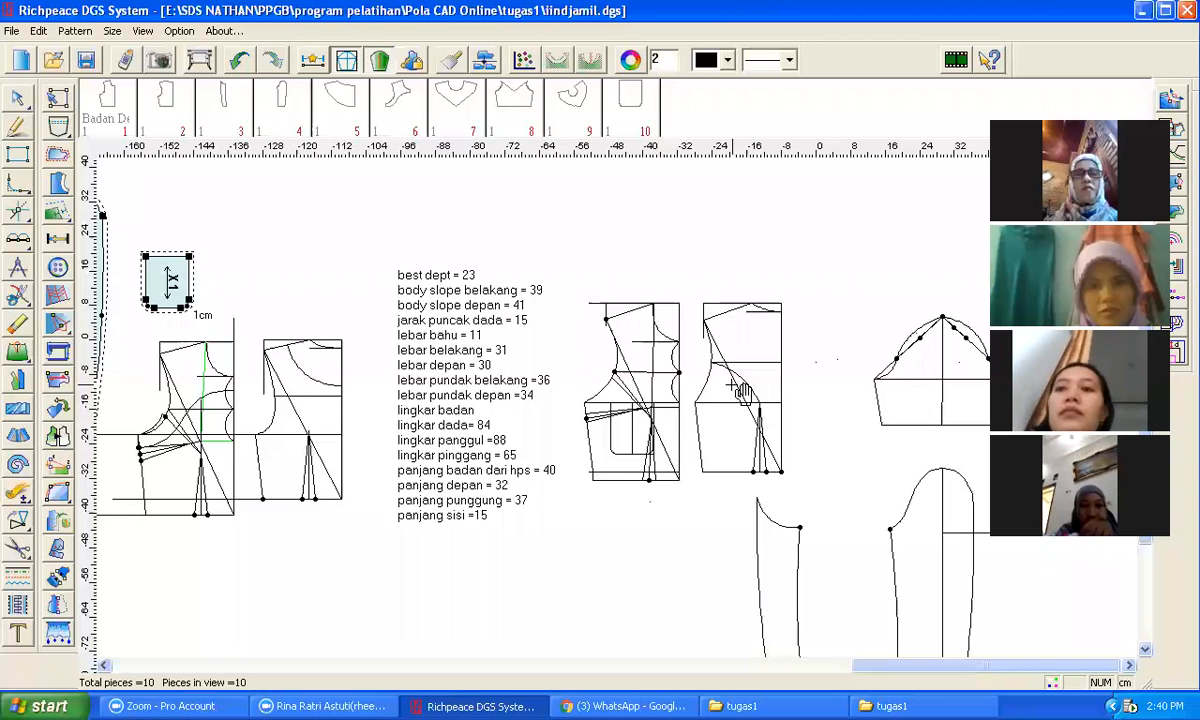
{"action": "scroll", "coordinate": [633, 374], "scroll_direction": "down", "scroll_amount": 2}
{"action": "scroll", "coordinate": [610, 408], "scroll_direction": "down", "scroll_amount": 1}
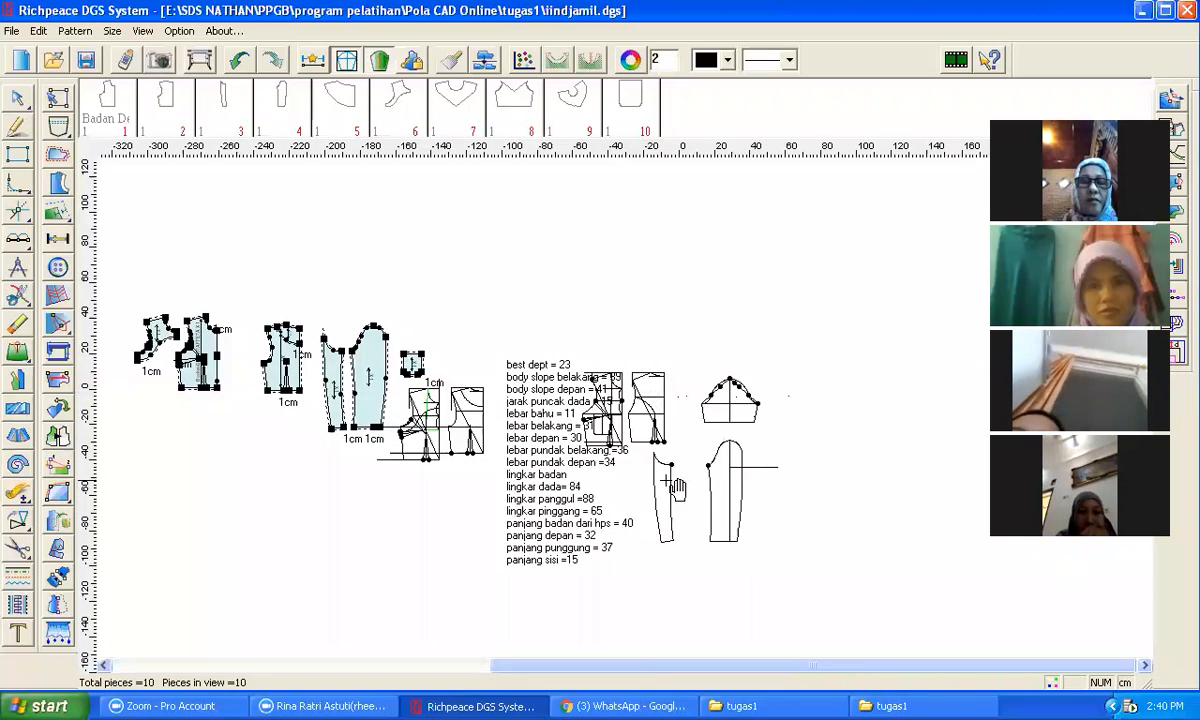
{"action": "scroll", "coordinate": [549, 395], "scroll_direction": "down", "scroll_amount": 2}
{"action": "scroll", "coordinate": [560, 395], "scroll_direction": "up", "scroll_amount": 3}
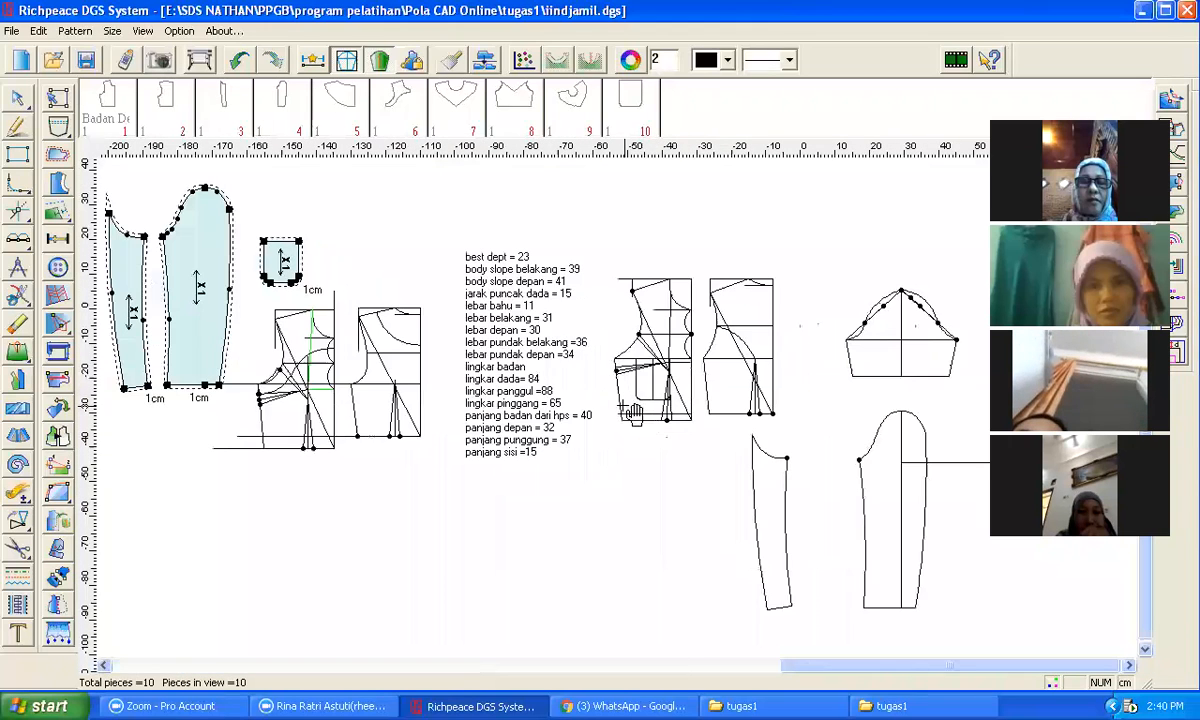
Step: Copy the yoke outline lines from the front bodice draft to an empty spot above the draft
{"action": "scroll", "coordinate": [625, 405], "scroll_direction": "up", "scroll_amount": 1}
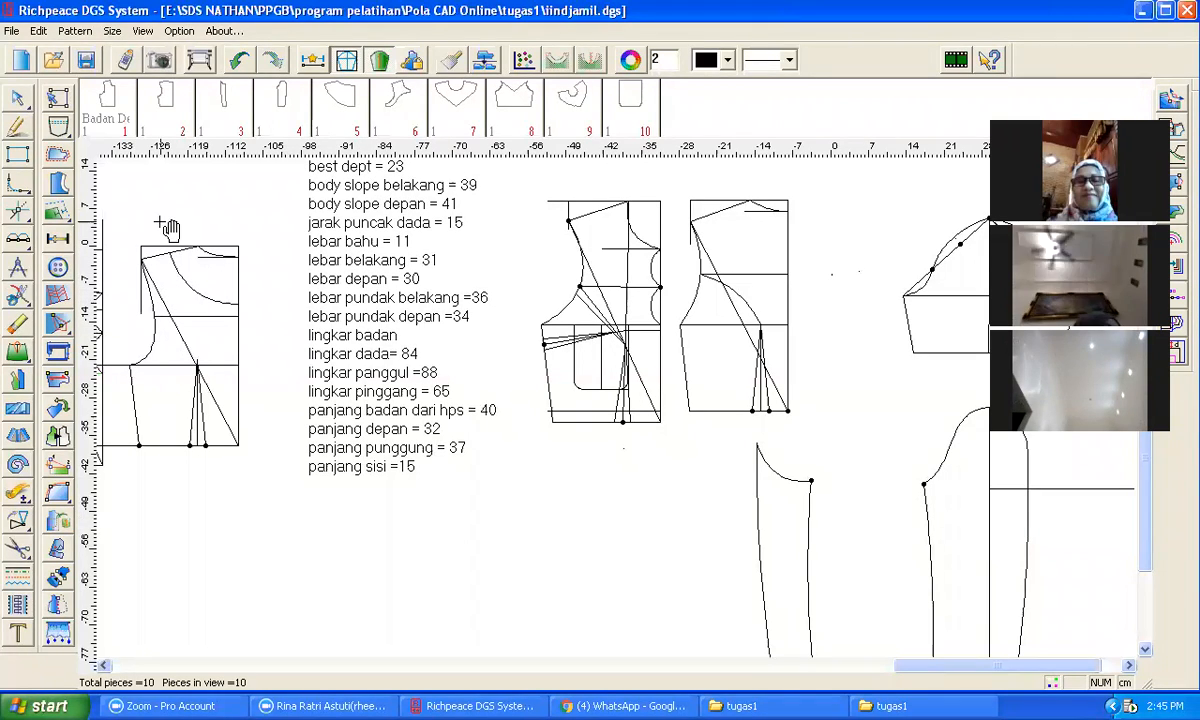
{"action": "scroll", "coordinate": [158, 222], "scroll_direction": "down", "scroll_amount": 4}
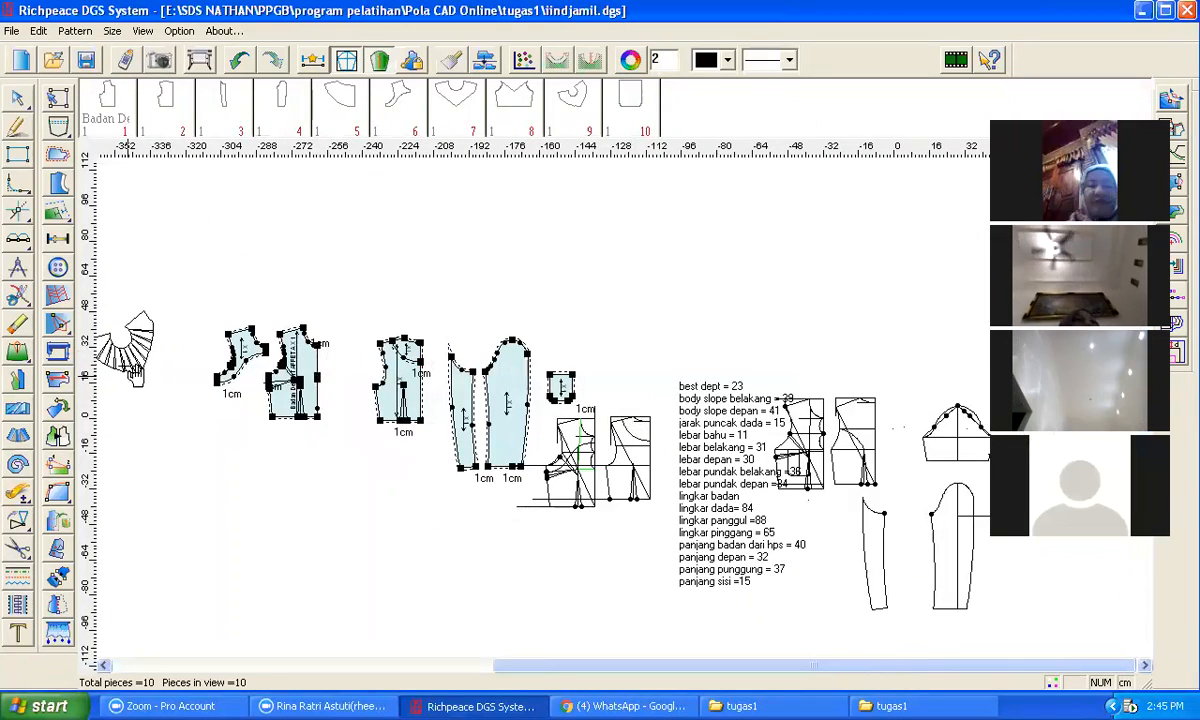
{"action": "scroll", "coordinate": [117, 348], "scroll_direction": "up", "scroll_amount": 1}
{"action": "scroll", "coordinate": [632, 405], "scroll_direction": "down", "scroll_amount": 1}
{"action": "scroll", "coordinate": [635, 400], "scroll_direction": "up", "scroll_amount": 3}
{"action": "scroll", "coordinate": [635, 400], "scroll_direction": "down", "scroll_amount": 2}
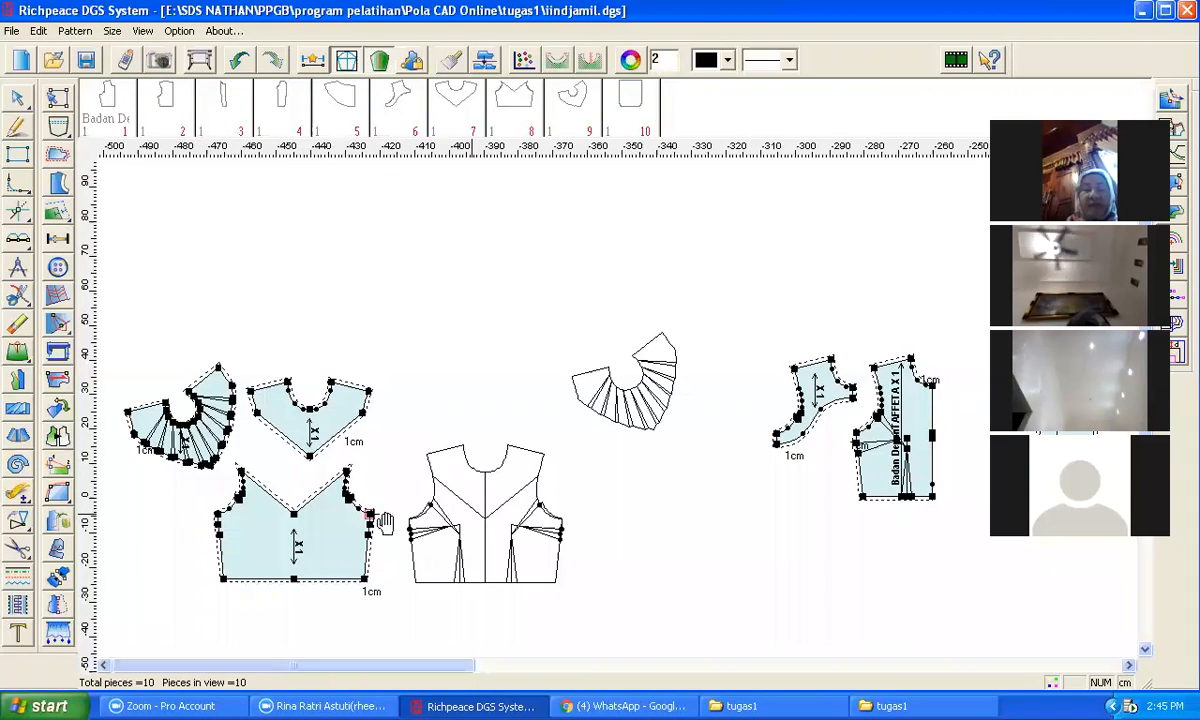
{"action": "left_click", "coordinate": [60, 493]}
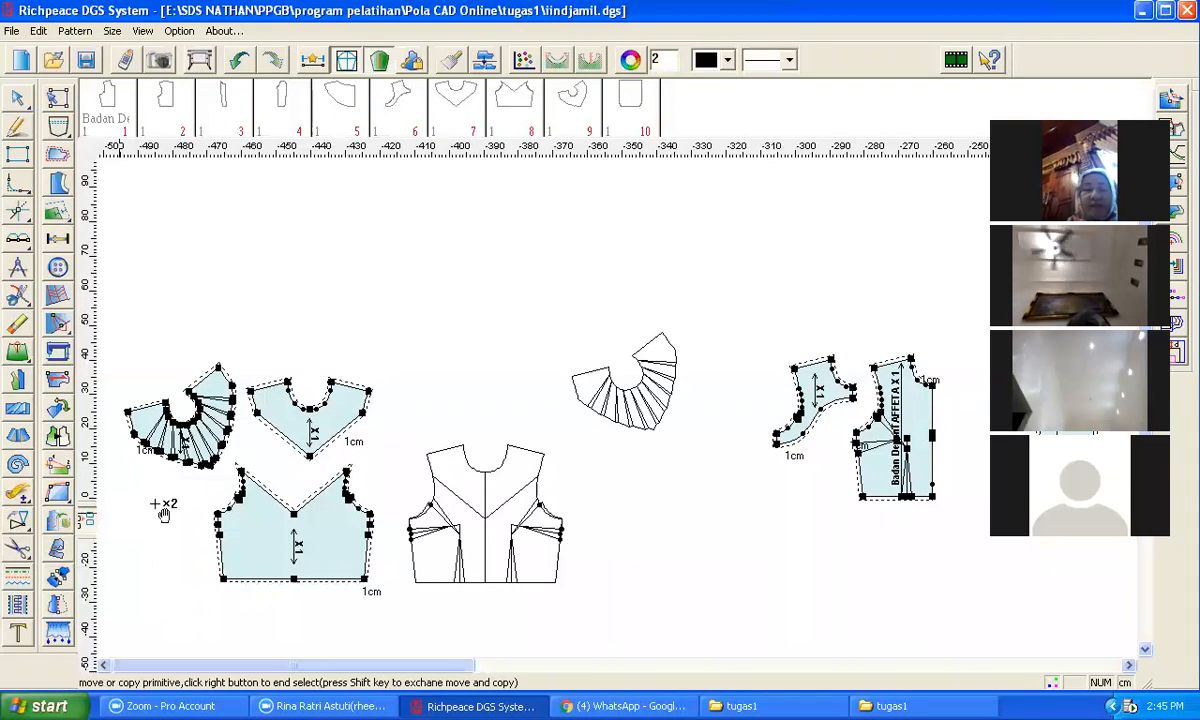
{"action": "left_click", "coordinate": [434, 464]}
{"action": "left_click", "coordinate": [438, 451]}
{"action": "left_click", "coordinate": [472, 460]}
{"action": "left_click", "coordinate": [522, 448]}
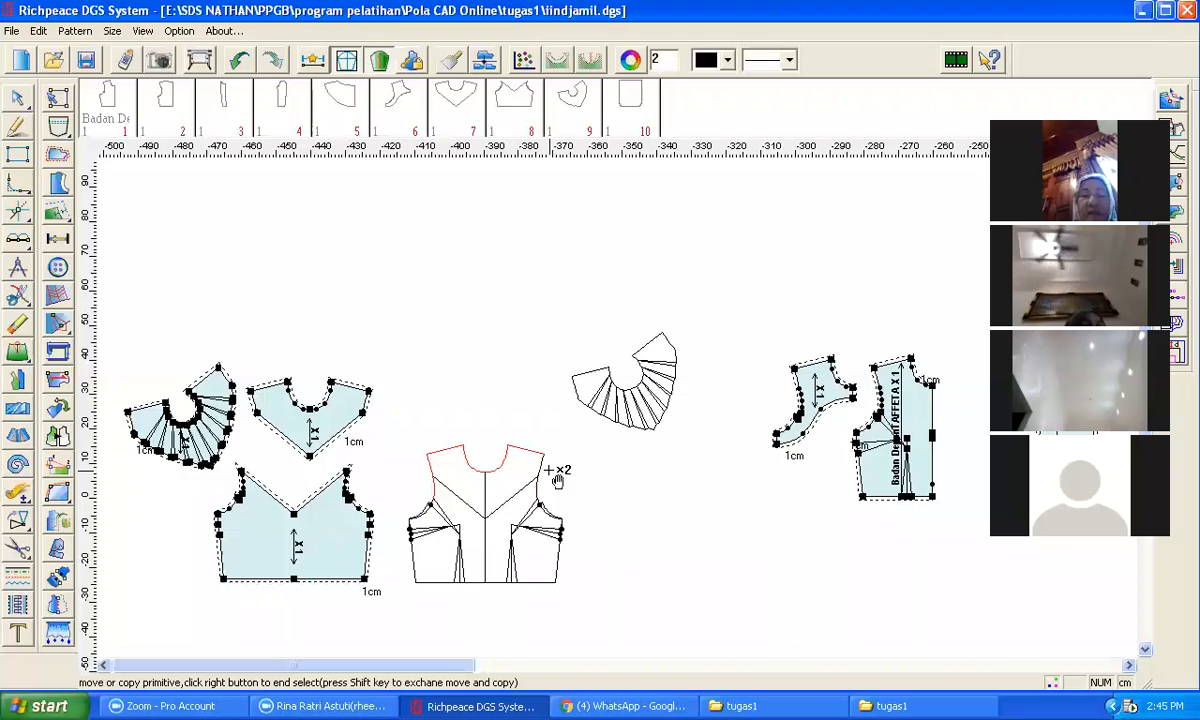
{"action": "left_click", "coordinate": [539, 464]}
{"action": "left_click", "coordinate": [525, 485]}
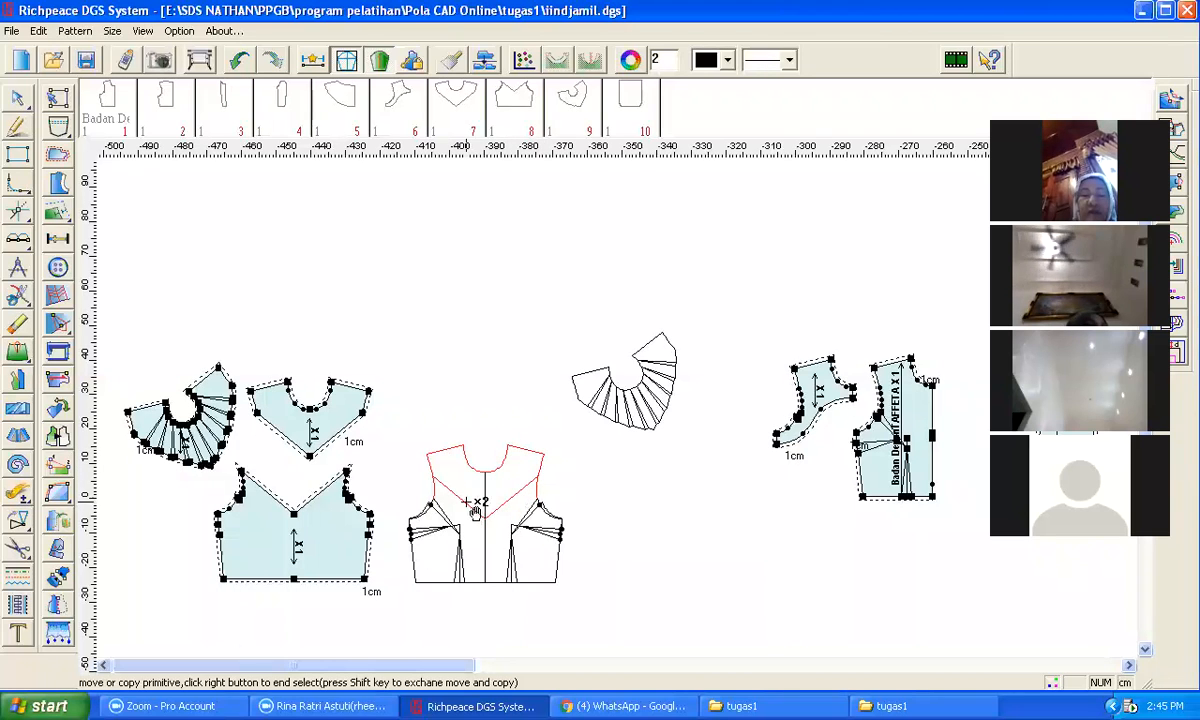
{"action": "right_click", "coordinate": [593, 486]}
{"action": "left_click", "coordinate": [427, 454]}
{"action": "left_click", "coordinate": [437, 302]}
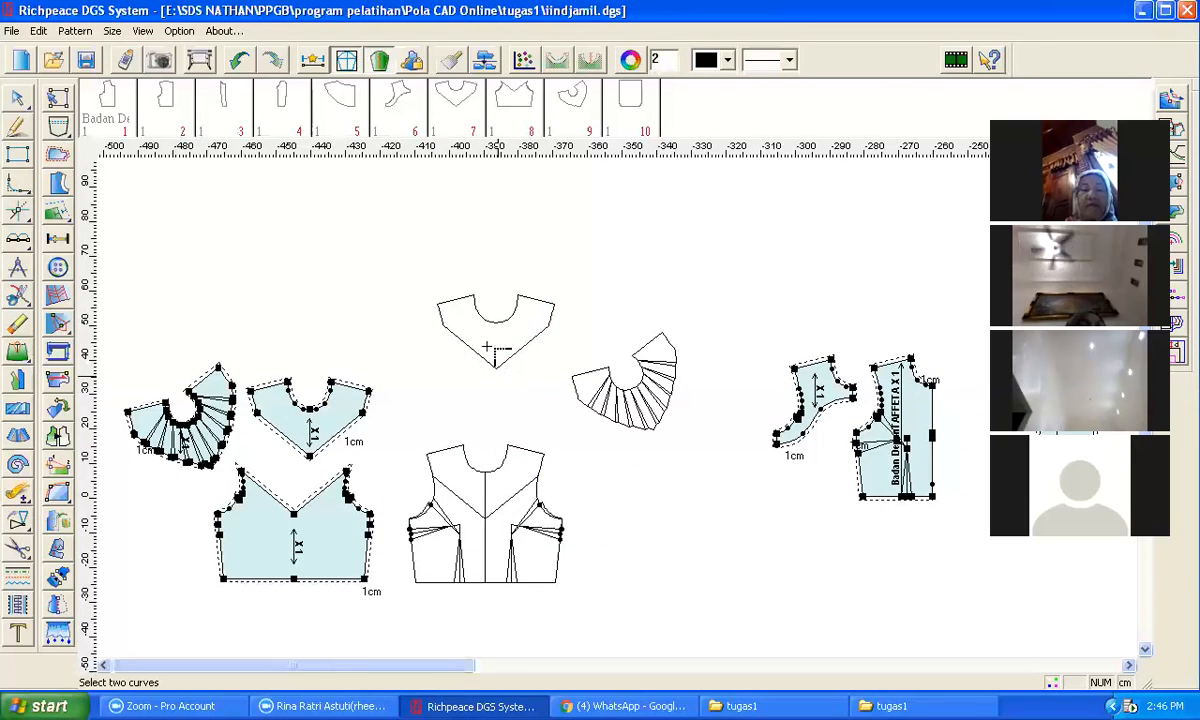
Step: Snip the copied yoke's V edge and neckline curve into separate curves
{"action": "scroll", "coordinate": [487, 330], "scroll_direction": "up", "scroll_amount": 1}
{"action": "scroll", "coordinate": [620, 410], "scroll_direction": "down", "scroll_amount": 2}
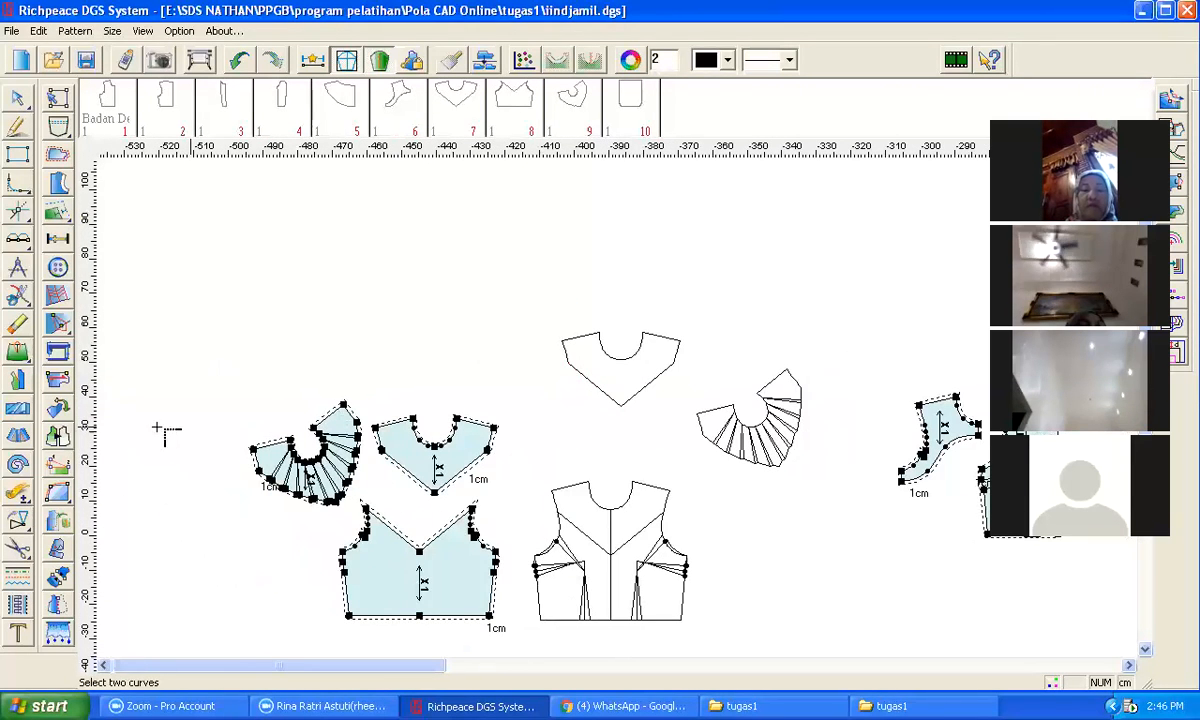
{"action": "left_click", "coordinate": [18, 294]}
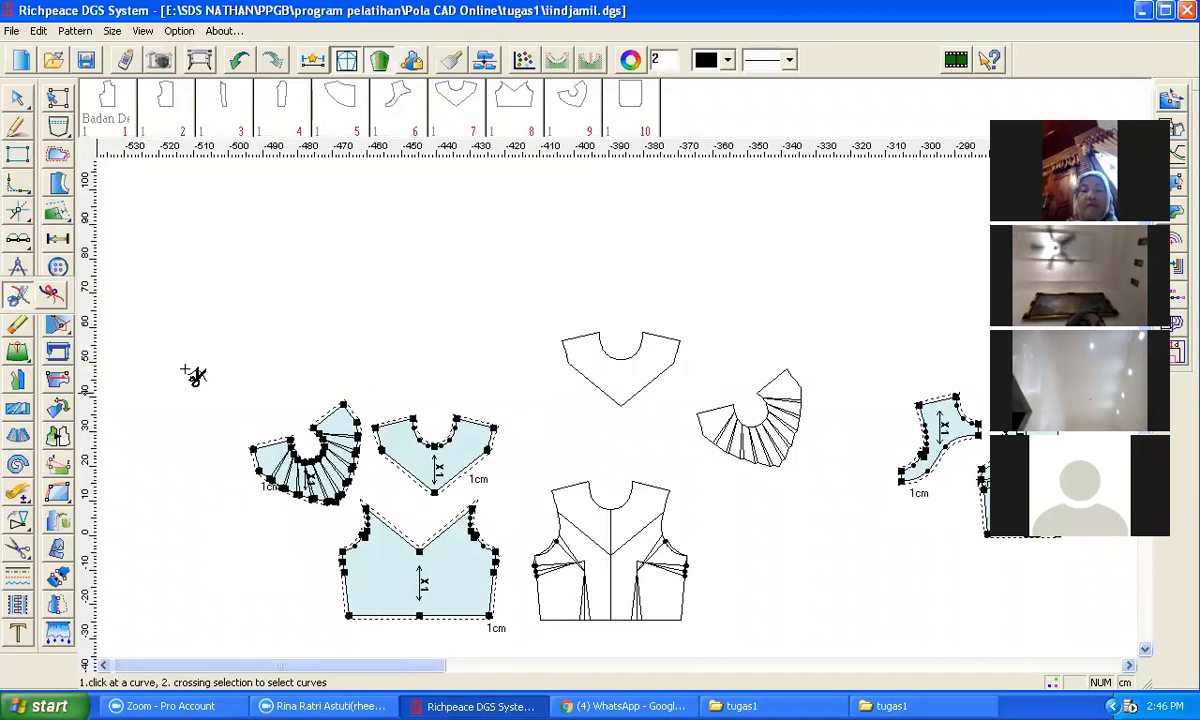
{"action": "left_click", "coordinate": [590, 380]}
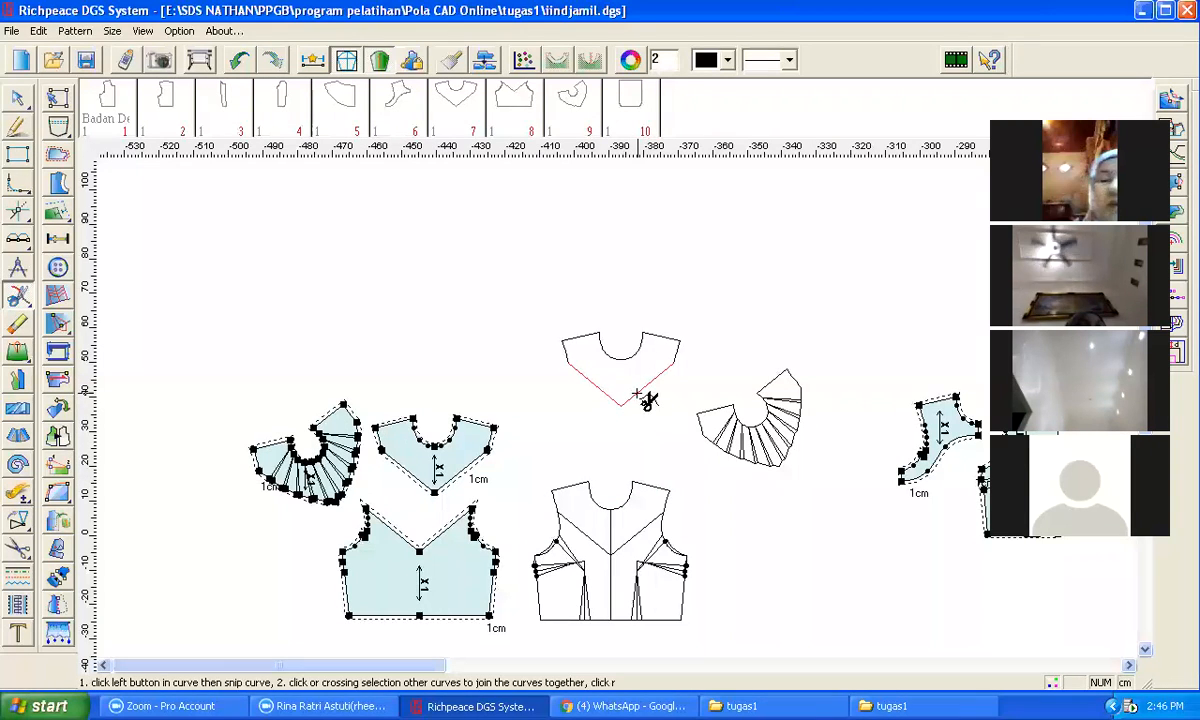
{"action": "right_click", "coordinate": [656, 420]}
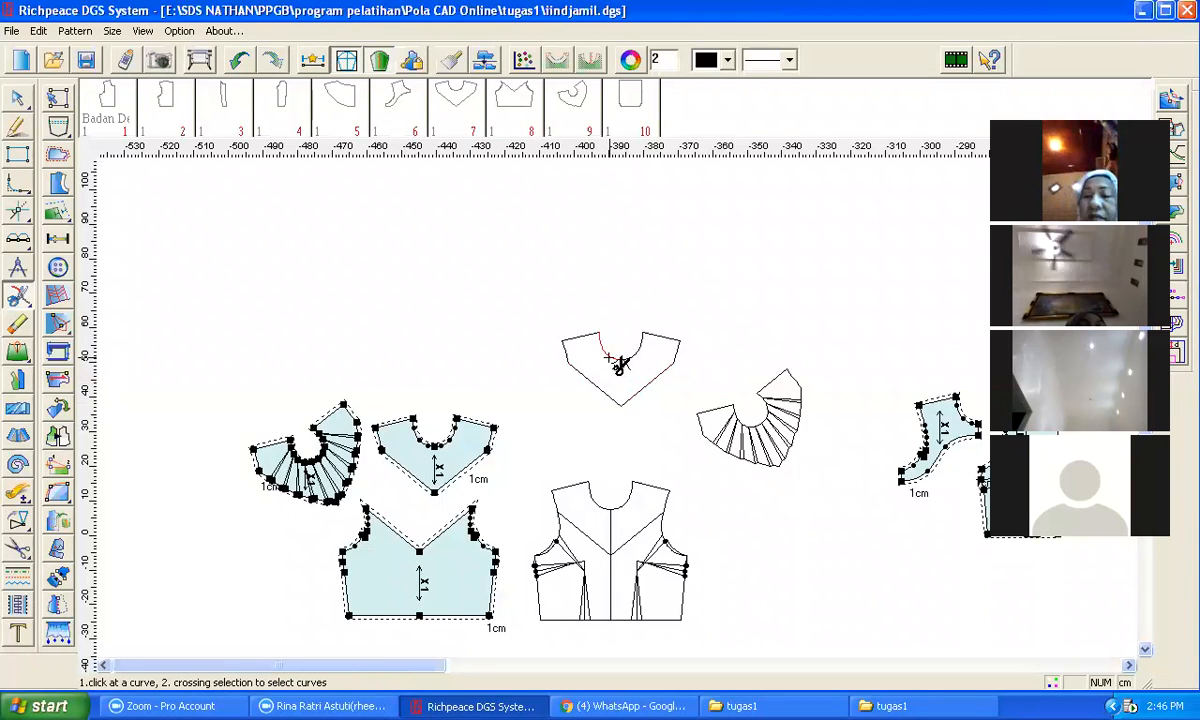
{"action": "left_click", "coordinate": [630, 362]}
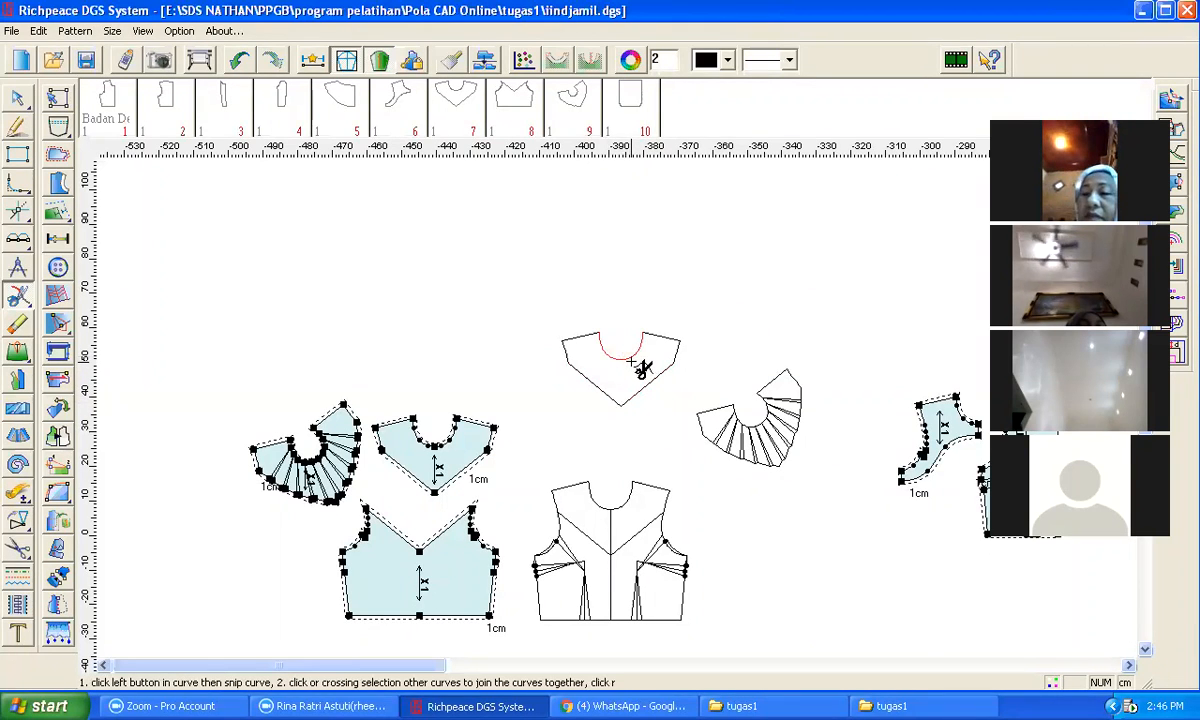
{"action": "right_click", "coordinate": [702, 340]}
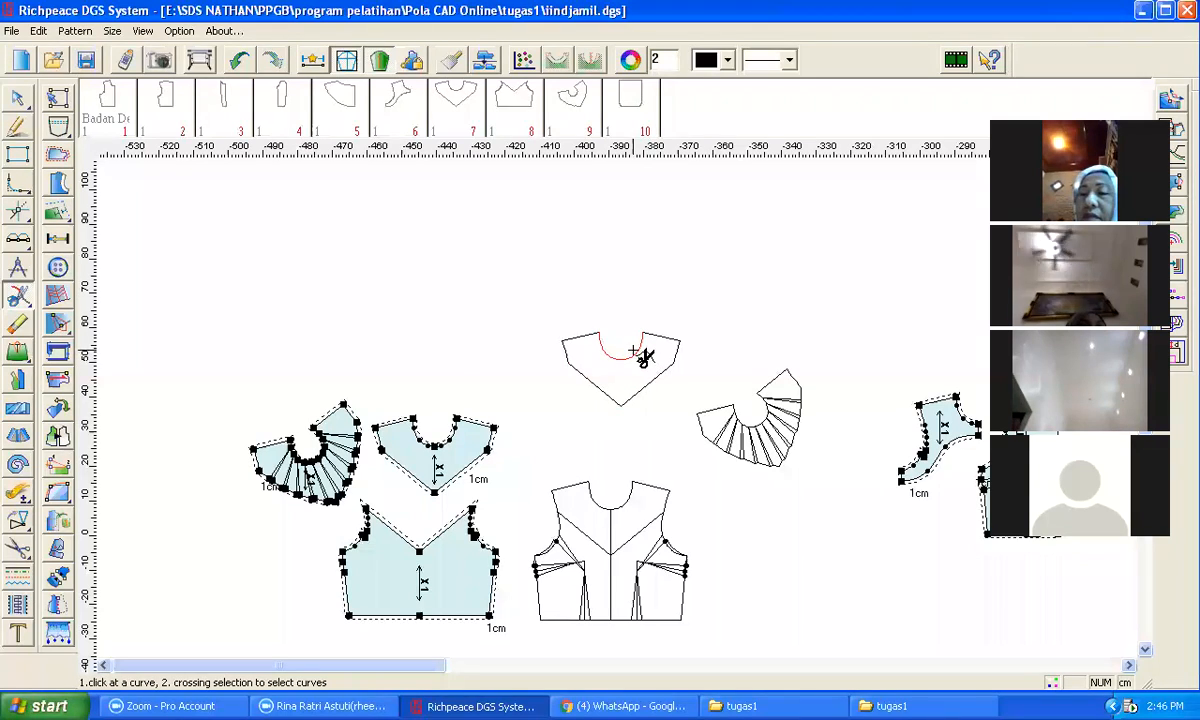
Step: Cut apart the yoke outline, keeping the neckline fixed and spreading the V edge with 10 lines, average expansion 1, Keep form
{"action": "left_click", "coordinate": [22, 440]}
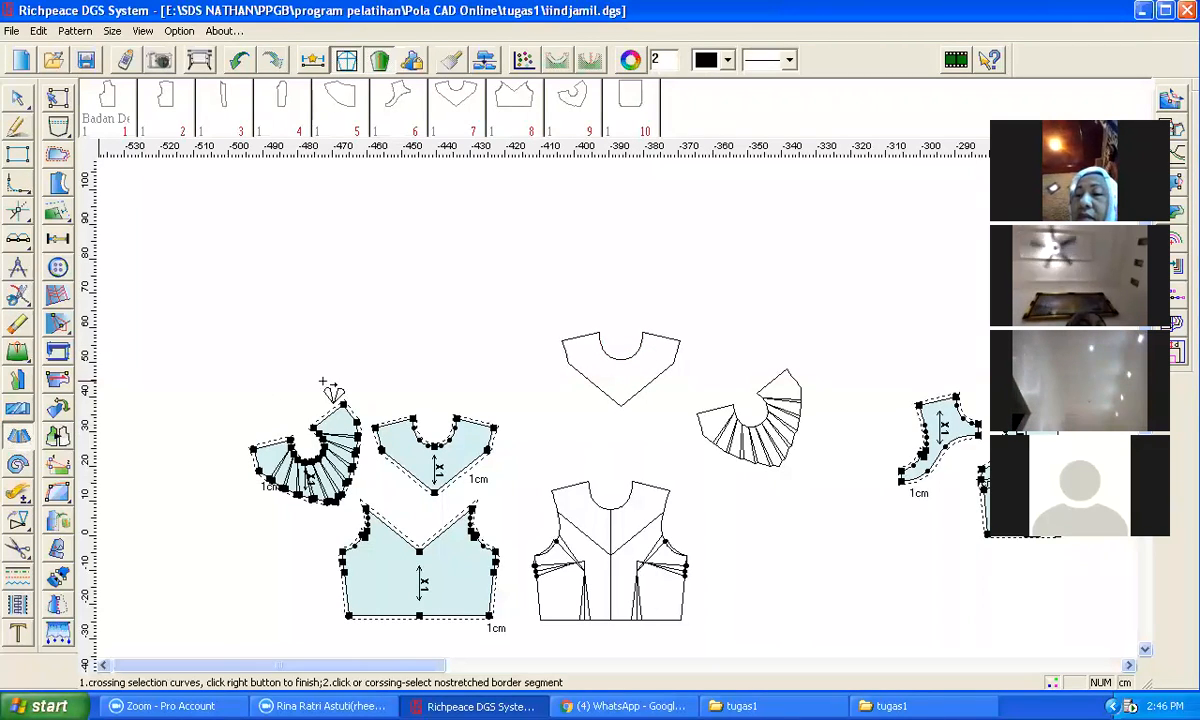
{"action": "left_click_drag", "start_coordinate": [534, 287], "coordinate": [679, 420]}
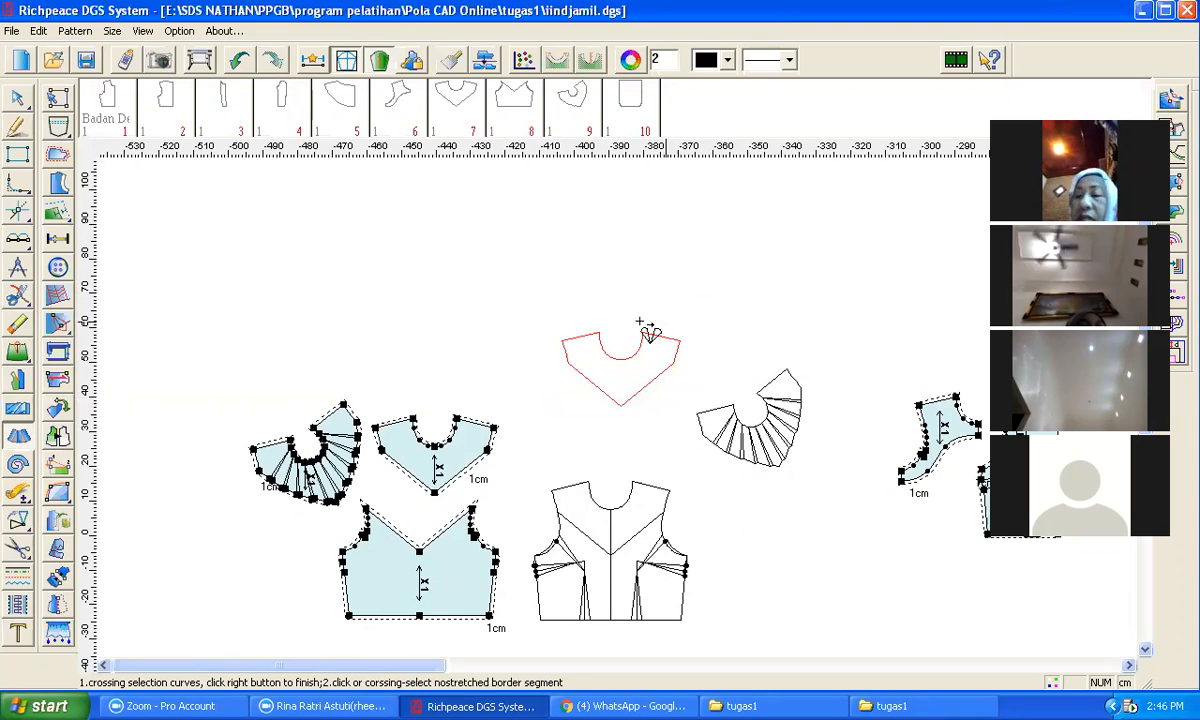
{"action": "right_click", "coordinate": [620, 268]}
{"action": "left_click", "coordinate": [622, 355]}
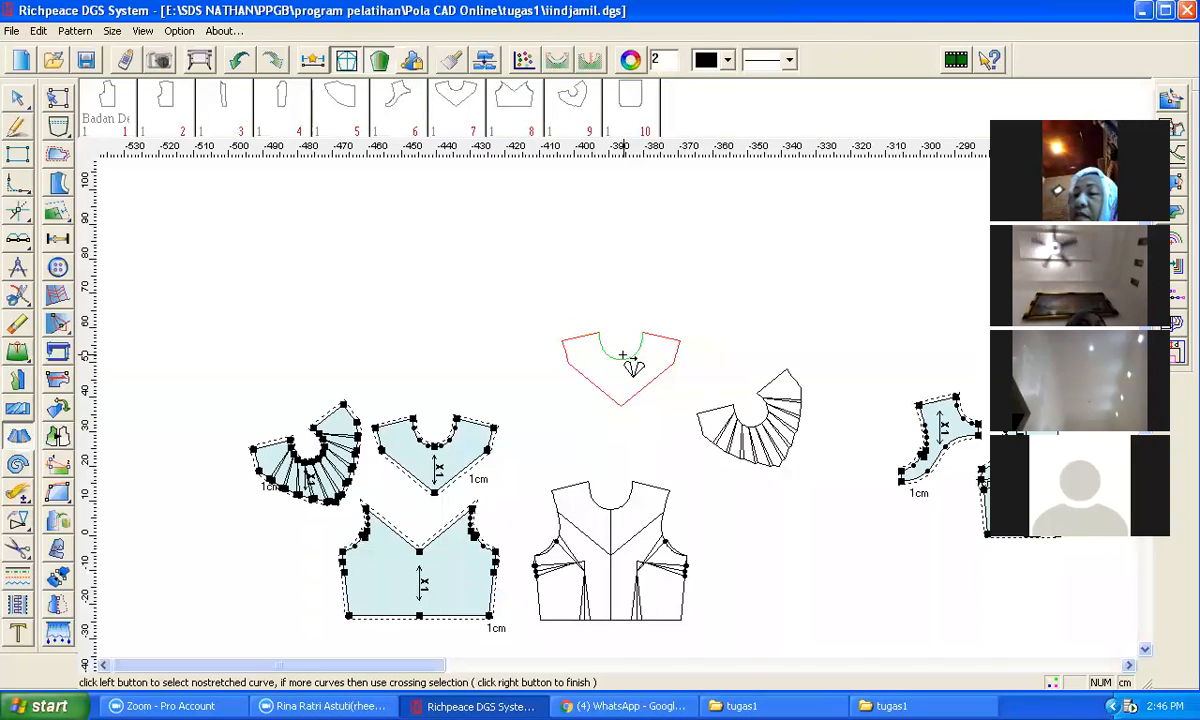
{"action": "right_click", "coordinate": [634, 380]}
{"action": "left_click", "coordinate": [630, 401]}
{"action": "right_click", "coordinate": [645, 404]}
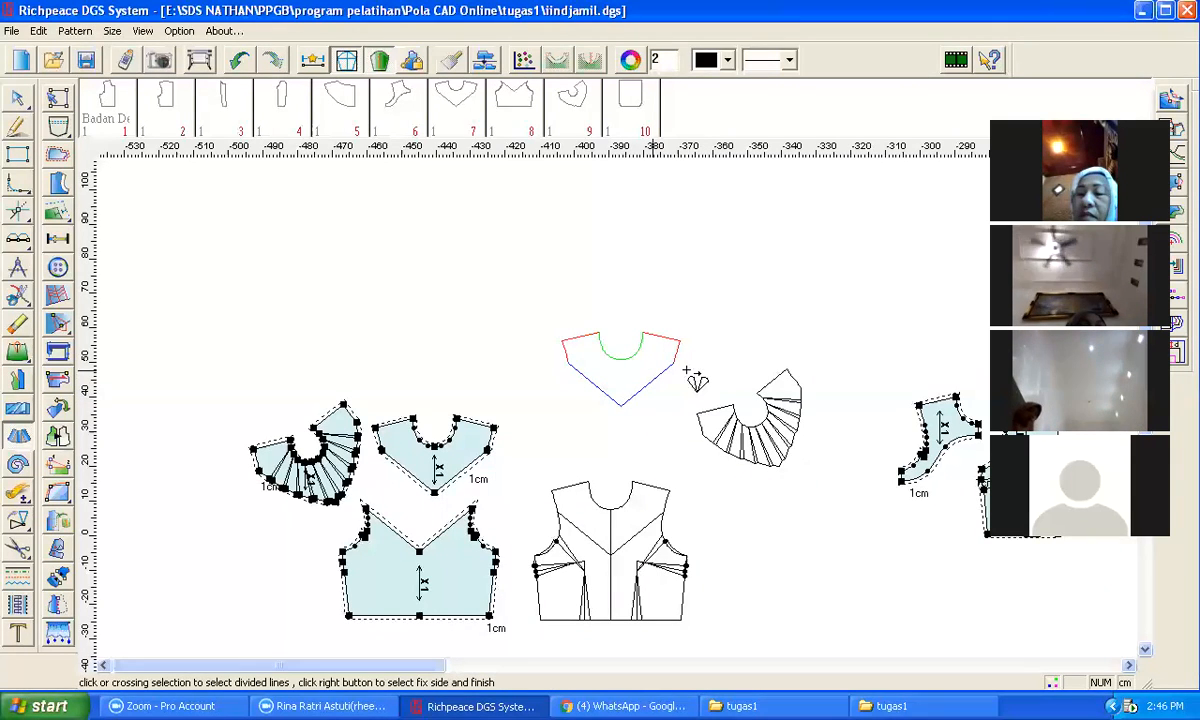
{"action": "right_click", "coordinate": [687, 372]}
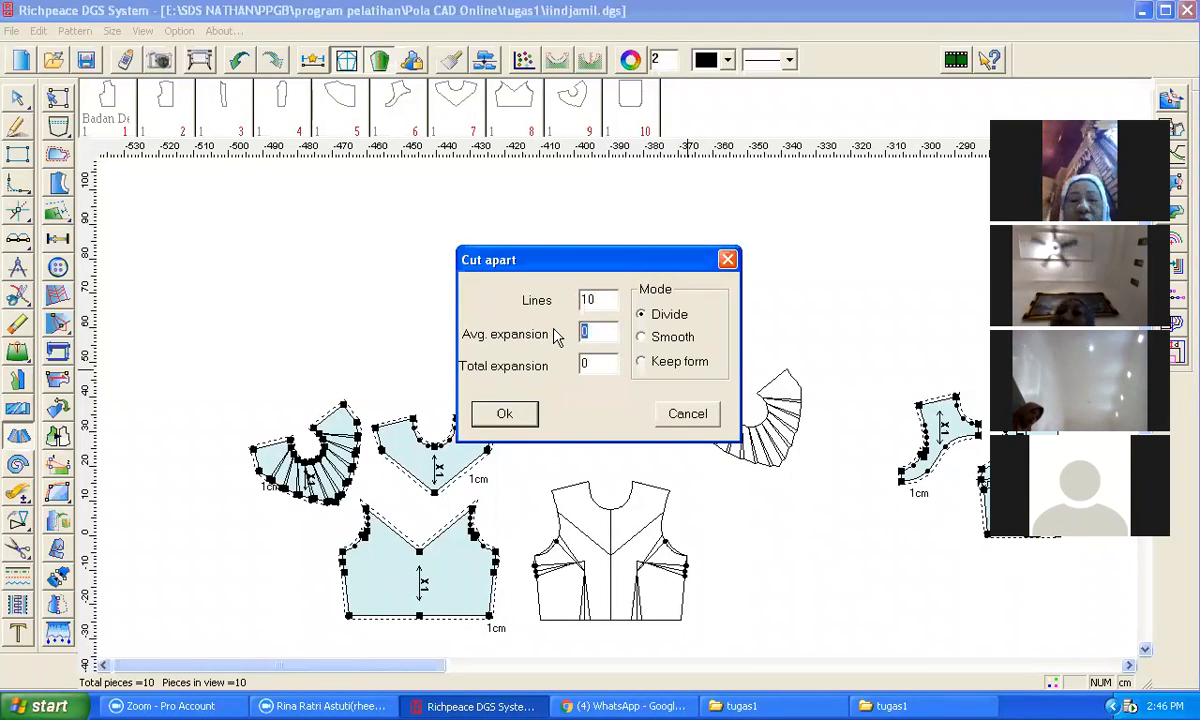
{"action": "left_click_drag", "start_coordinate": [560, 257], "coordinate": [349, 211]}
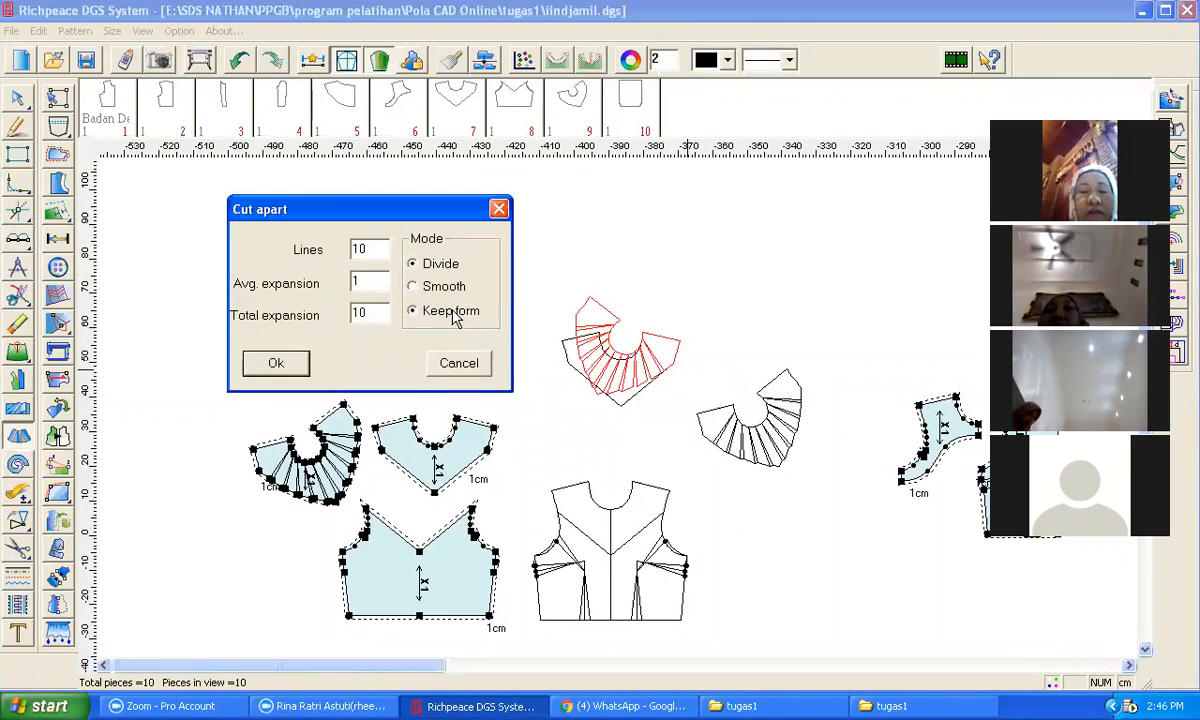
{"action": "left_click", "coordinate": [276, 364]}
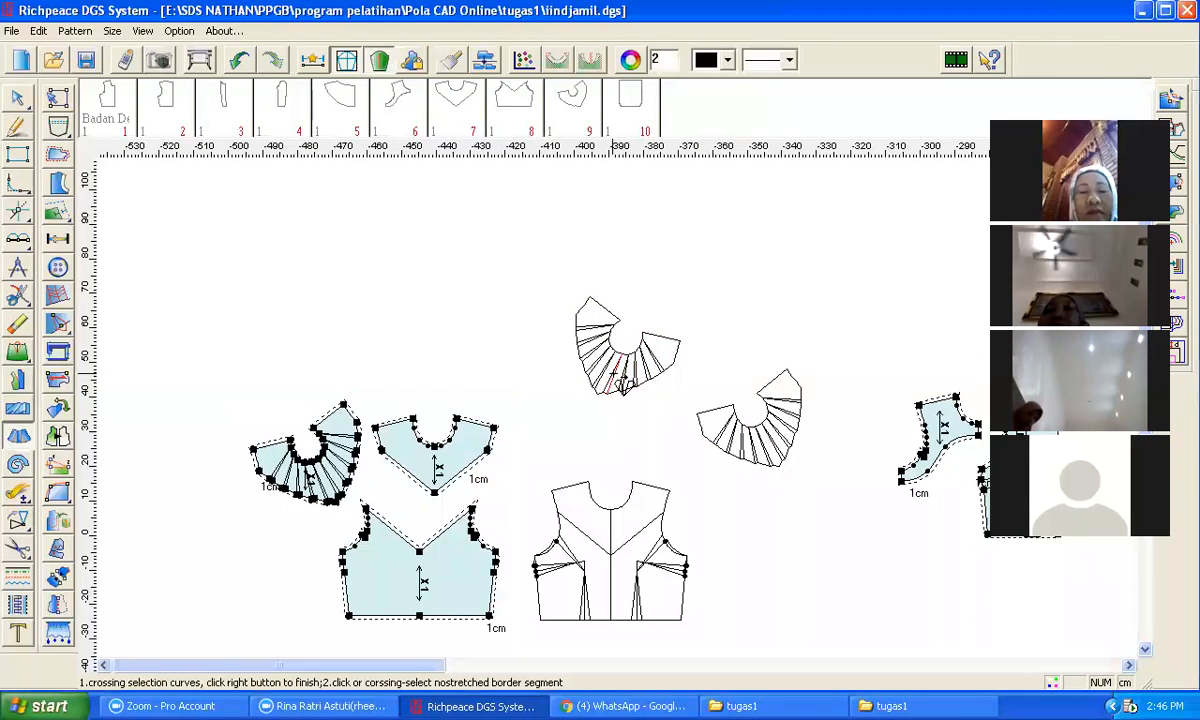
Step: Cut the fanned yoke into a new pattern piece and move it among the other pieces
{"action": "left_click", "coordinate": [20, 556]}
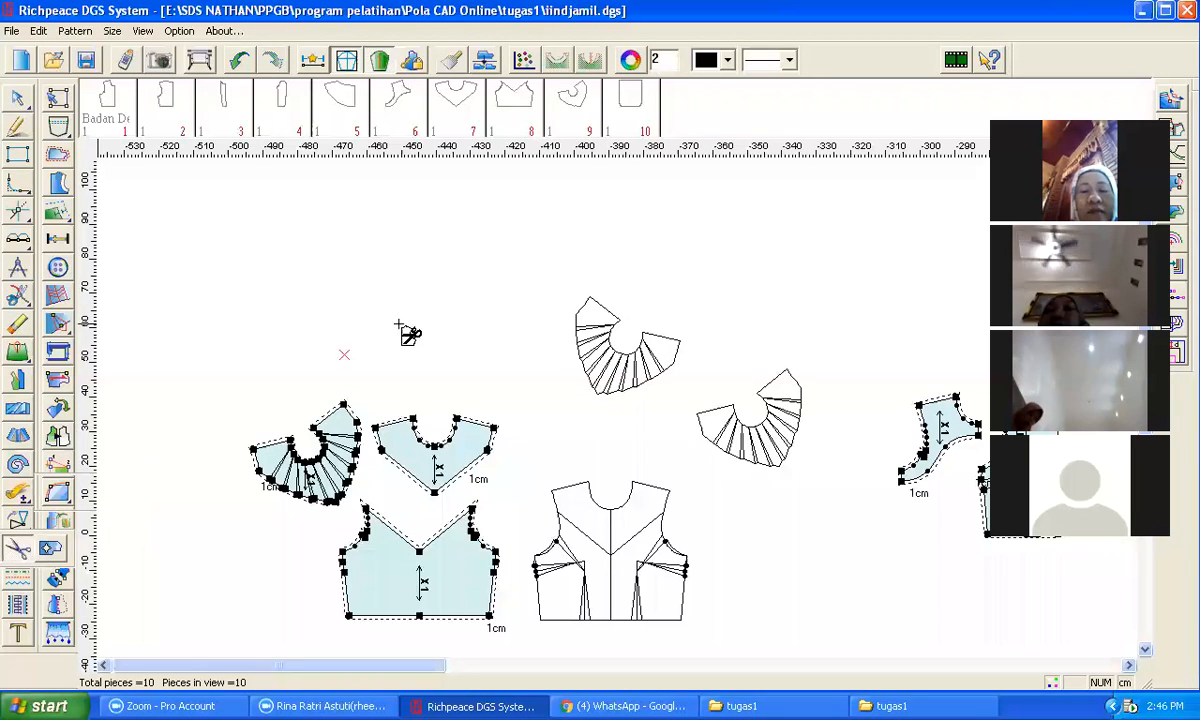
{"action": "left_click", "coordinate": [692, 388]}
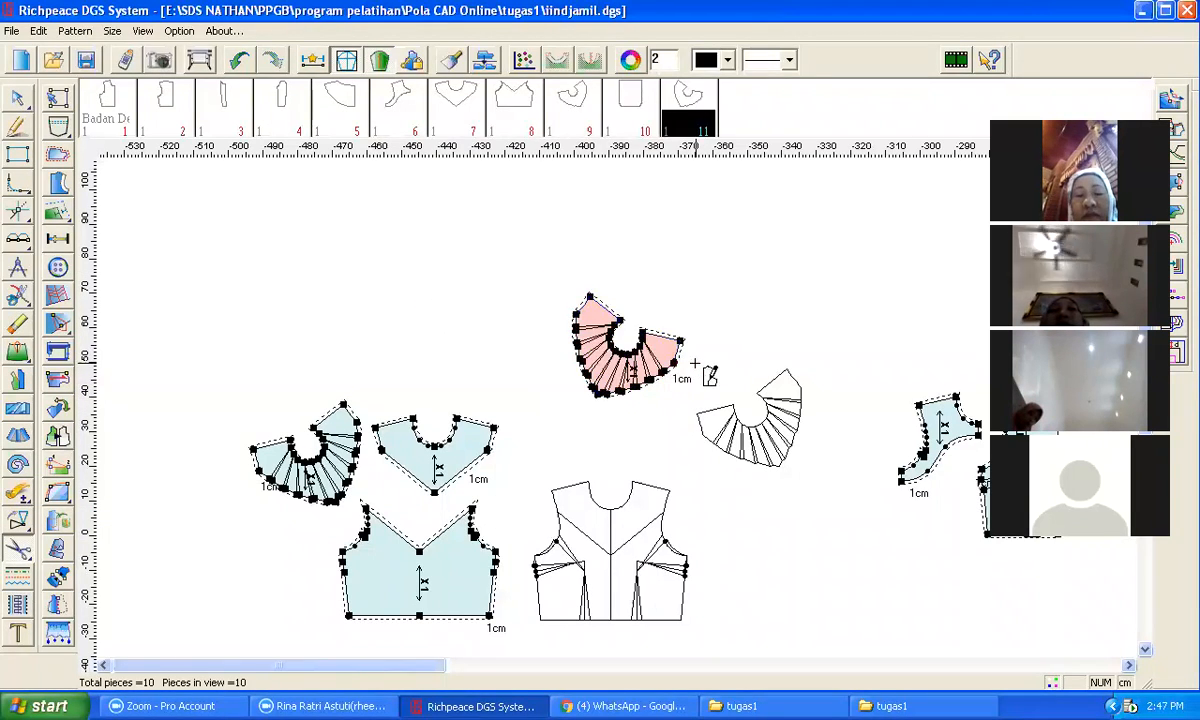
{"action": "right_click", "coordinate": [695, 363]}
{"action": "left_click", "coordinate": [778, 407]}
{"action": "left_click_drag", "start_coordinate": [645, 348], "coordinate": [250, 352]}
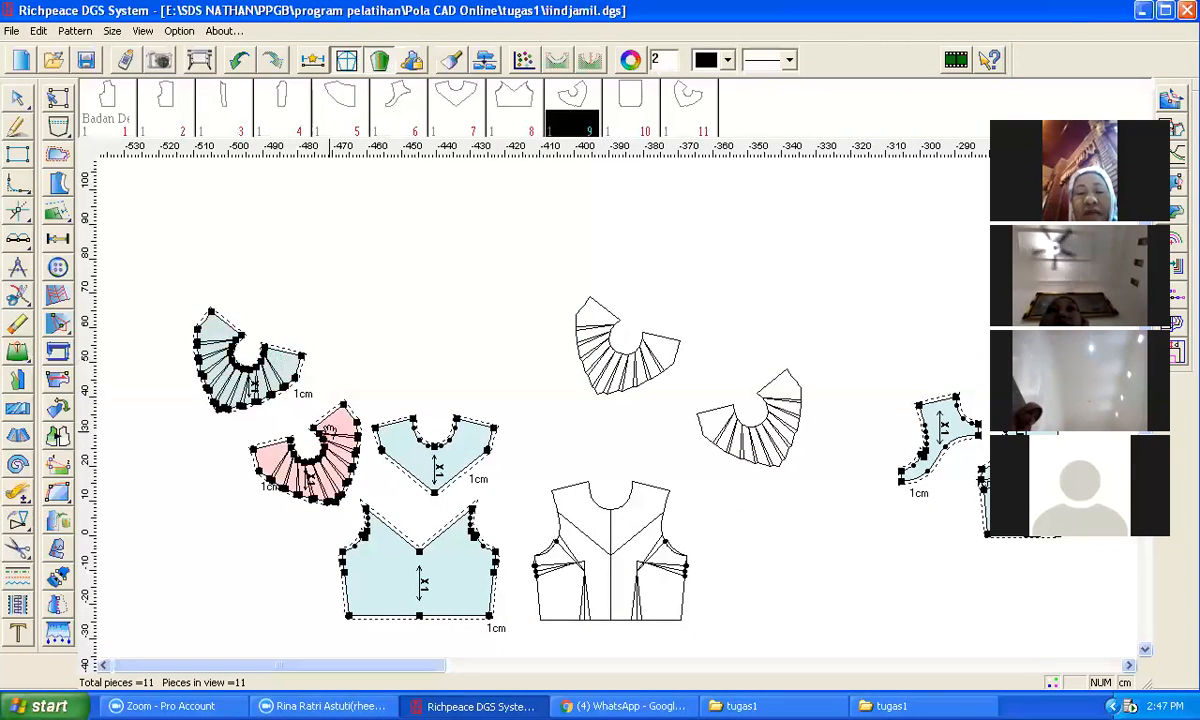
{"action": "left_click_drag", "start_coordinate": [328, 430], "coordinate": [458, 262]}
{"action": "left_click_drag", "start_coordinate": [282, 367], "coordinate": [349, 345]}
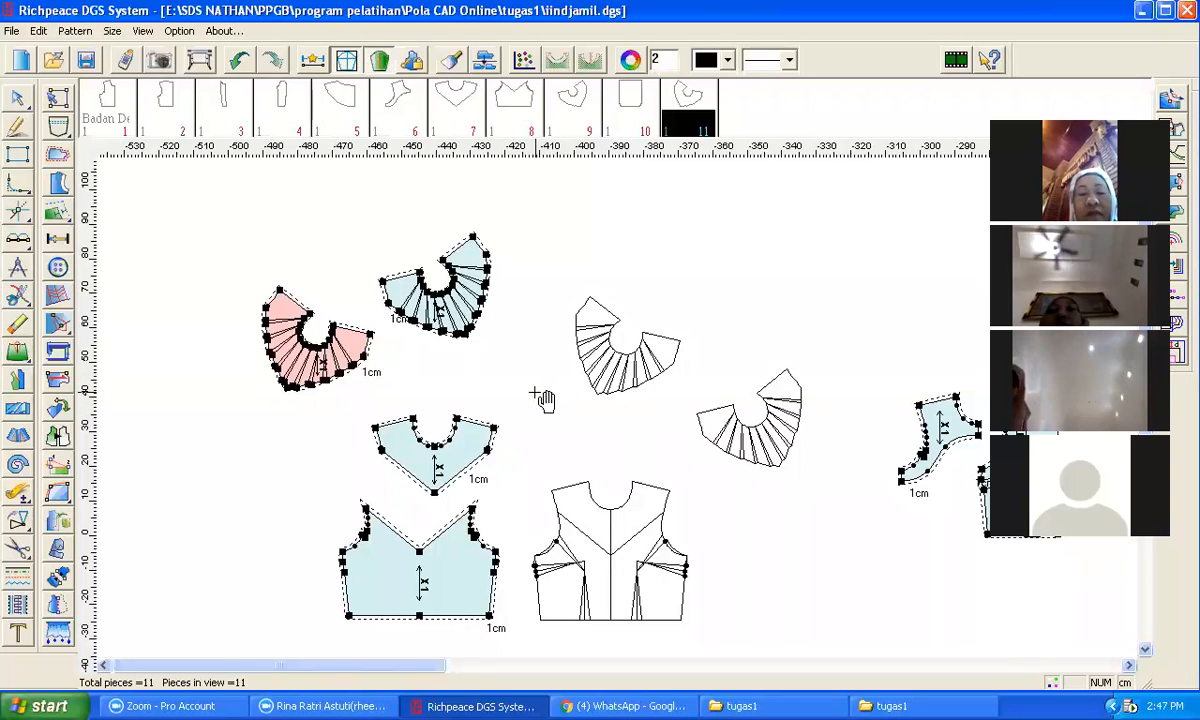
Step: Undo the last four changes back to the unspread yoke outline
{"action": "key", "text": "ctrl+z"}
{"action": "key", "text": "ctrl+z"}
{"action": "key", "text": "ctrl+z"}
{"action": "key", "text": "ctrl+z"}
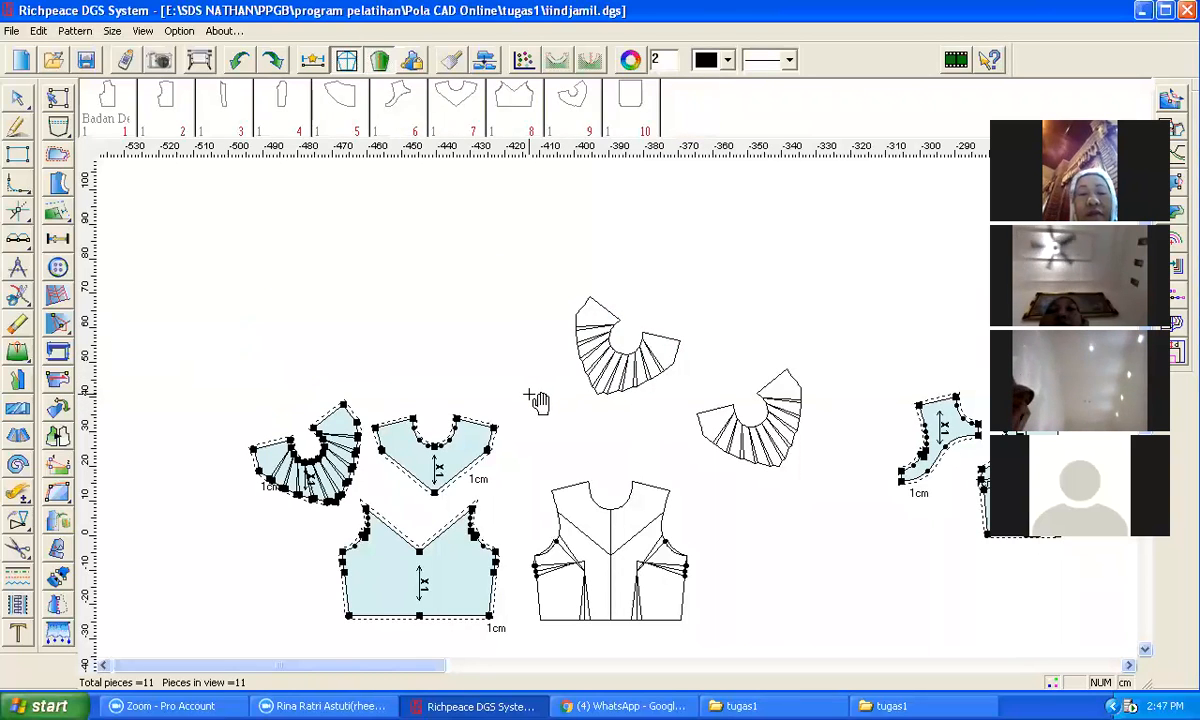
{"action": "key", "text": "ctrl+z"}
{"action": "key", "text": "plus"}
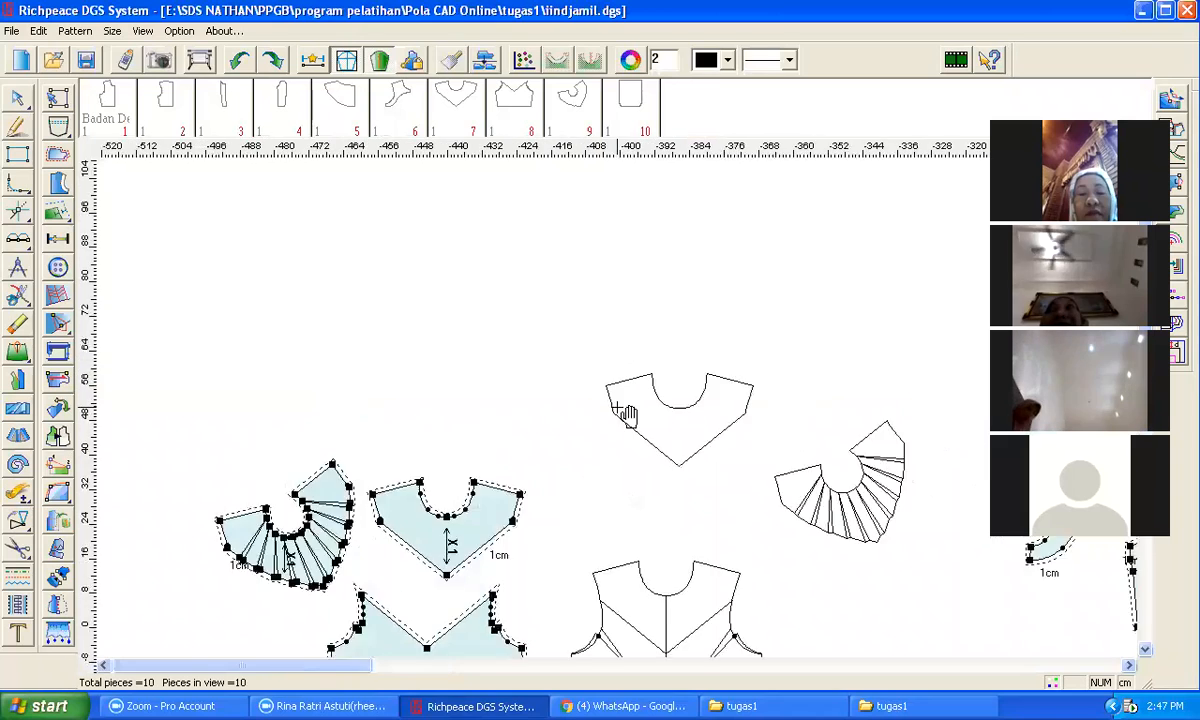
{"action": "scroll", "coordinate": [625, 413], "scroll_direction": "up", "scroll_amount": 1}
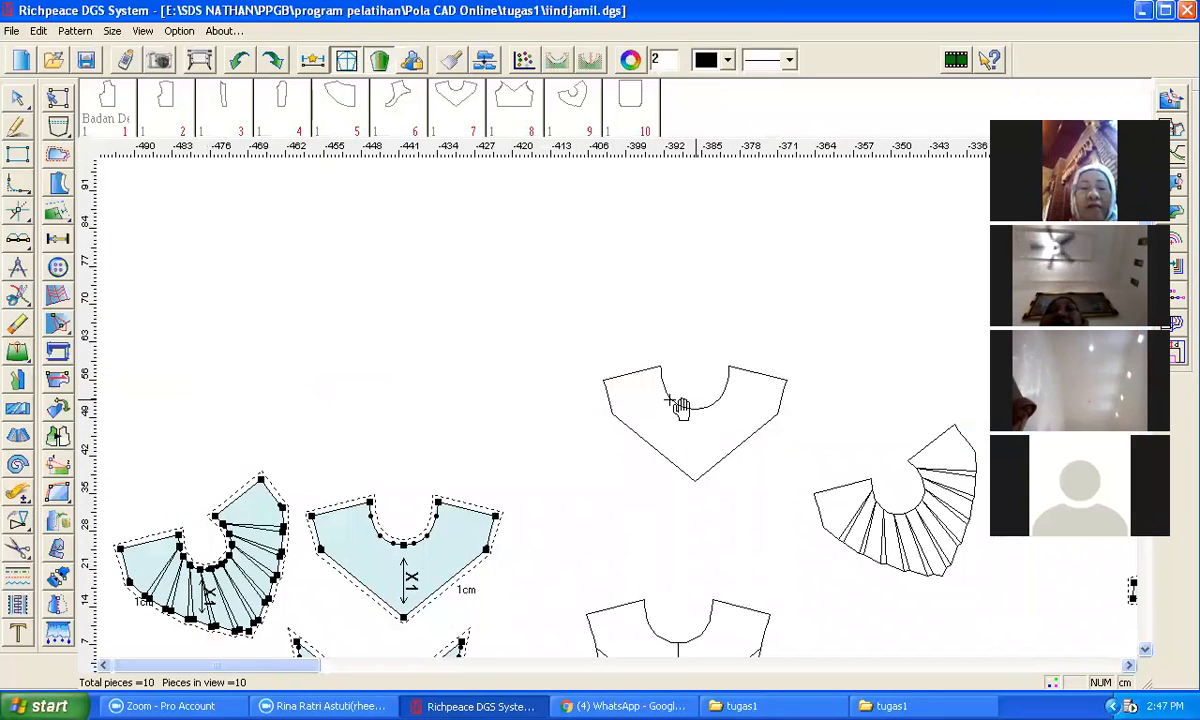
{"action": "left_click", "coordinate": [57, 436]}
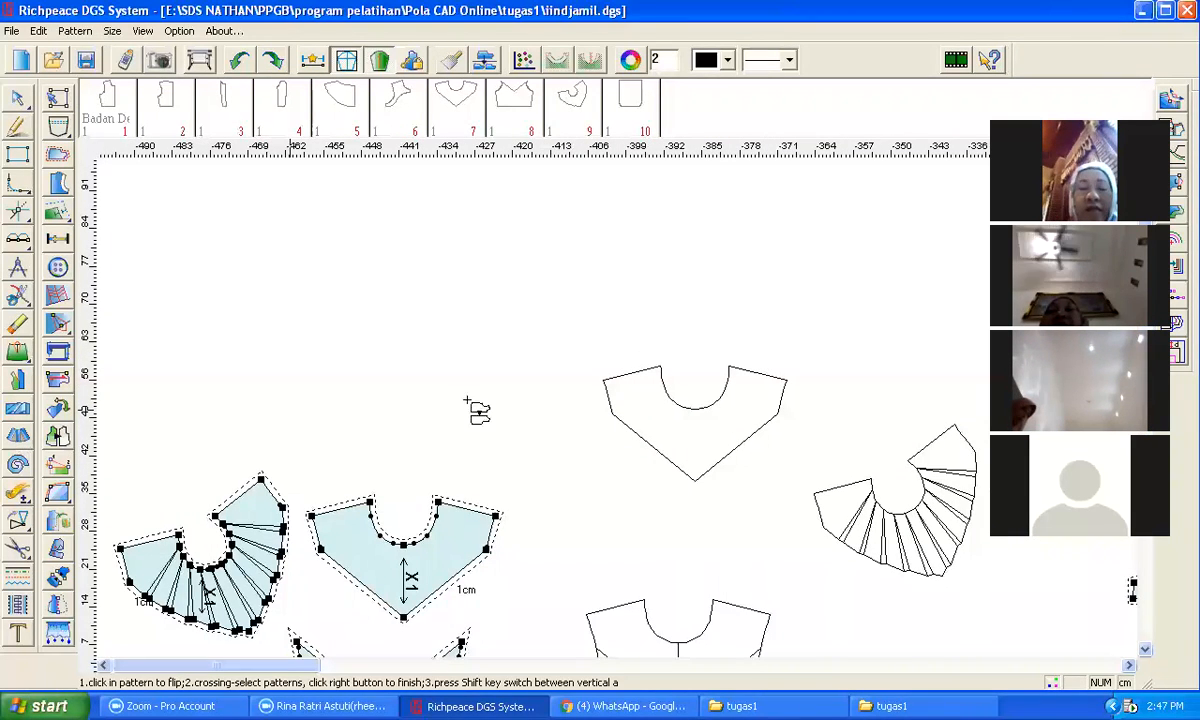
{"action": "left_click_drag", "start_coordinate": [577, 323], "coordinate": [761, 517]}
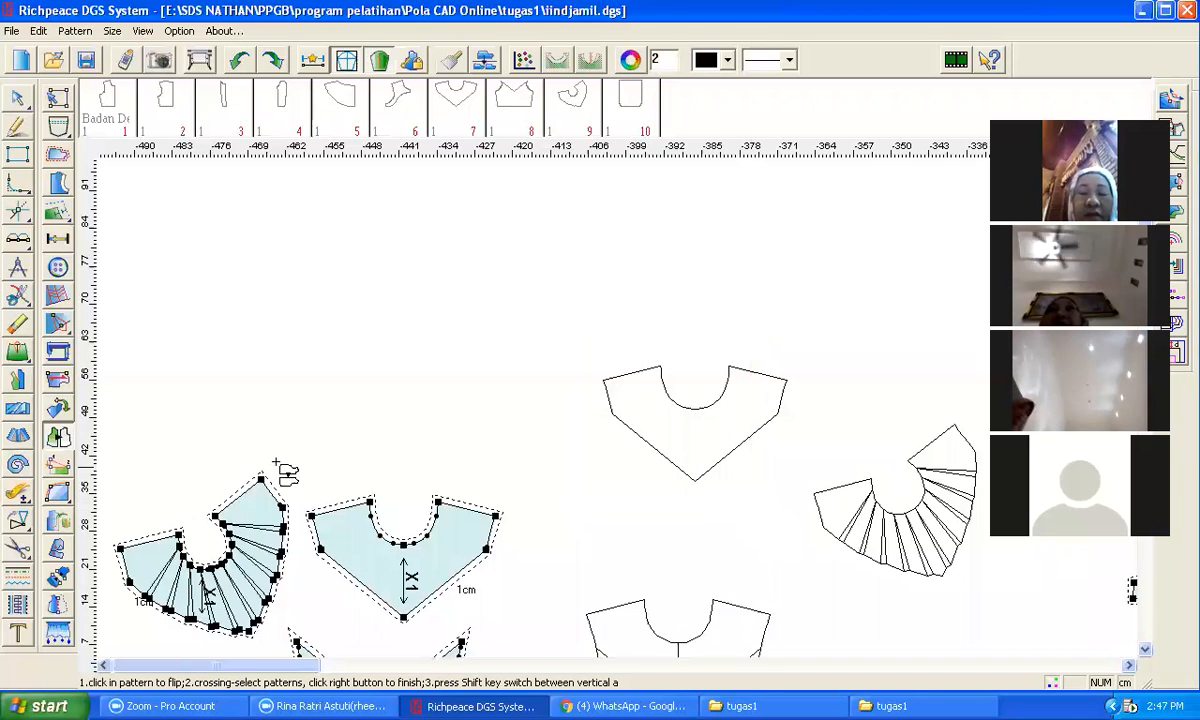
{"action": "left_click", "coordinate": [20, 438]}
{"action": "left_click_drag", "start_coordinate": [579, 318], "coordinate": [785, 478]}
{"action": "right_click", "coordinate": [799, 313]}
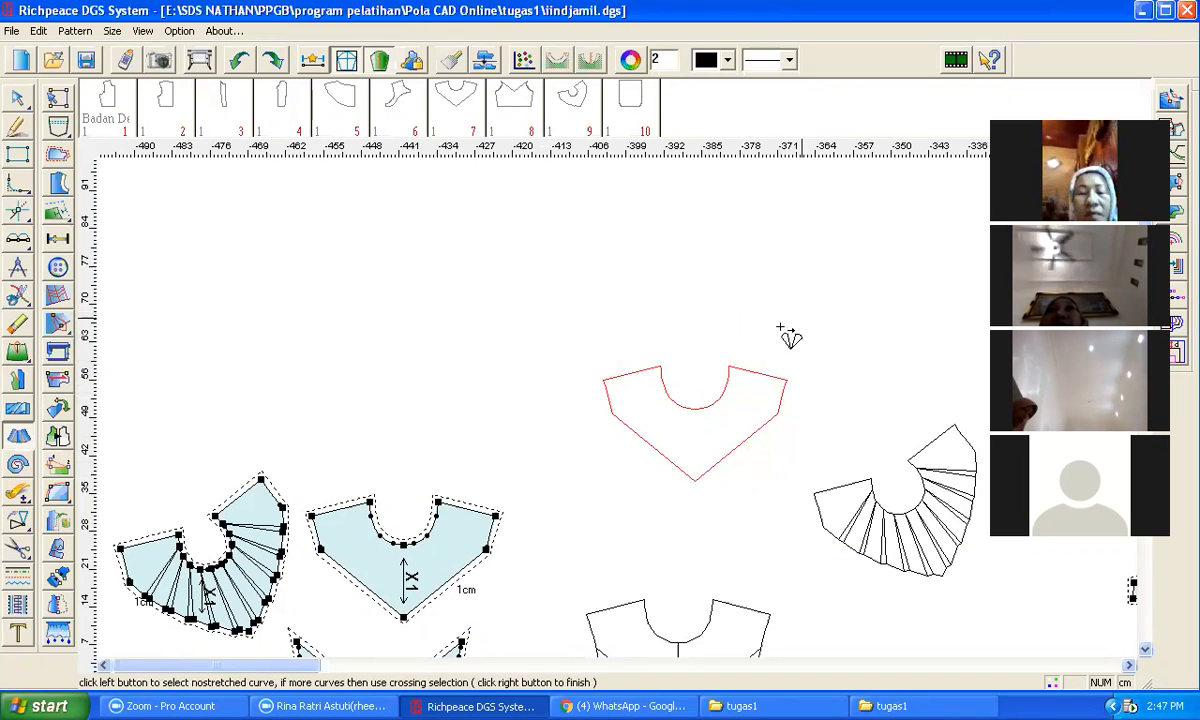
{"action": "left_click", "coordinate": [730, 380]}
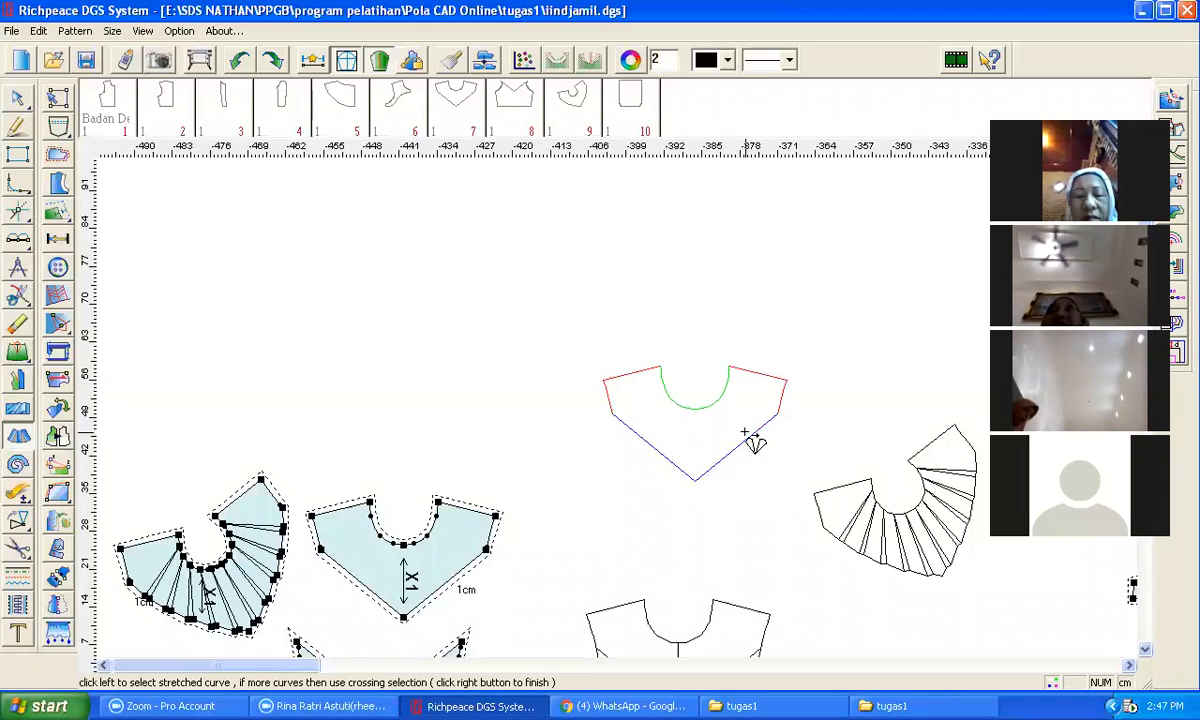
{"action": "left_click", "coordinate": [750, 435]}
{"action": "right_click", "coordinate": [773, 306]}
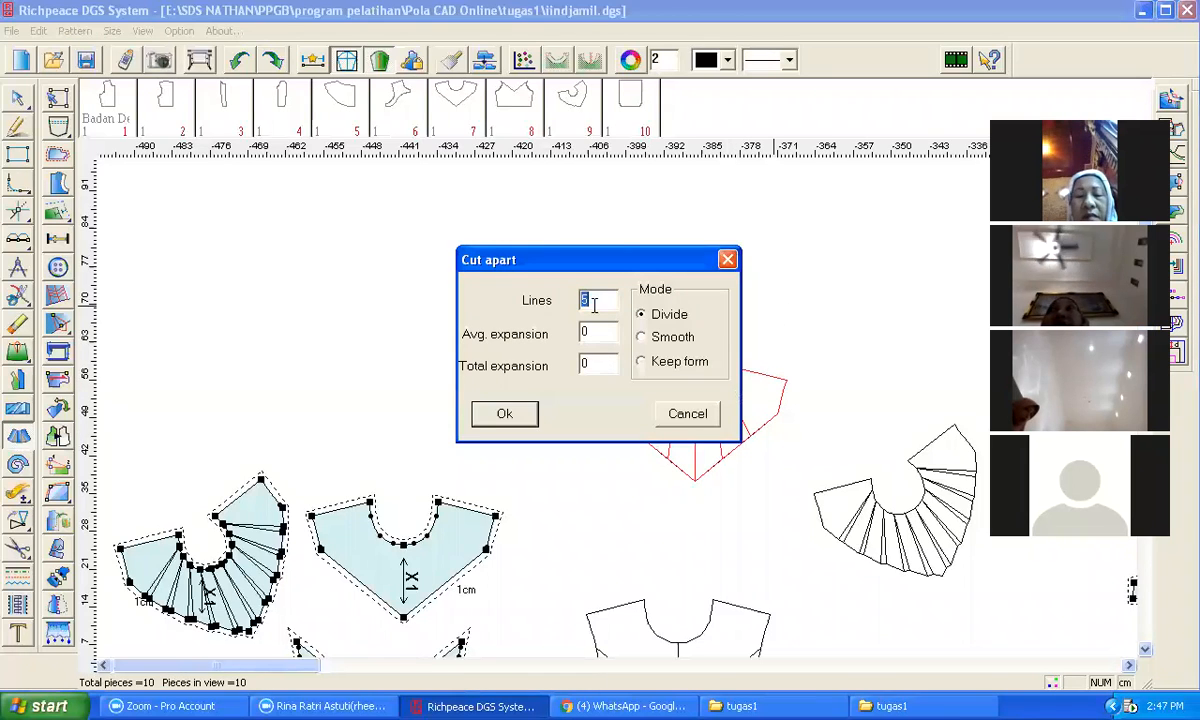
{"action": "type", "text": "10"}
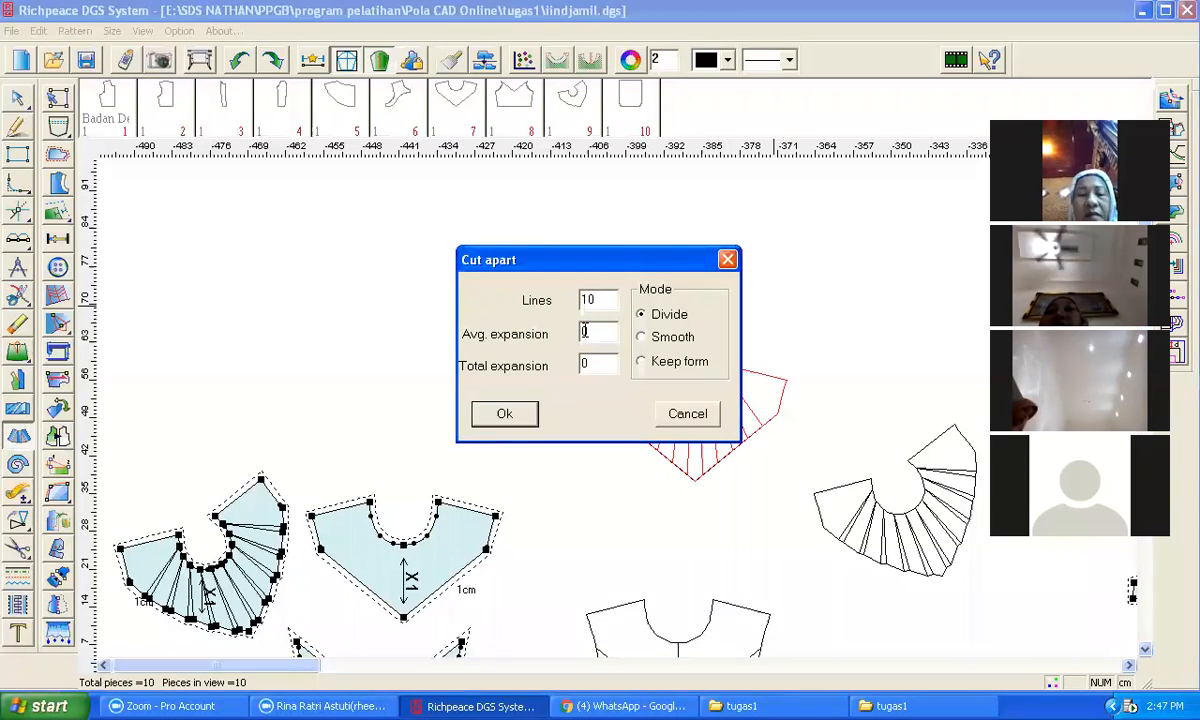
{"action": "type", "text": "1"}
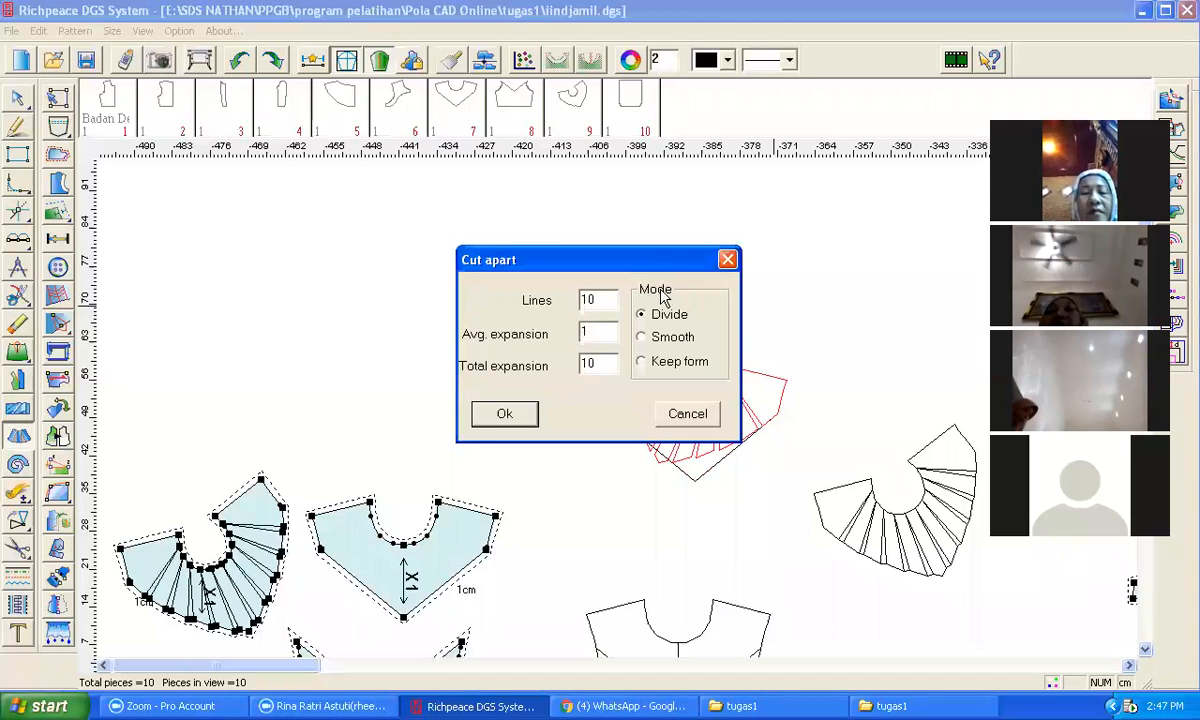
{"action": "left_click_drag", "start_coordinate": [646, 268], "coordinate": [453, 260]}
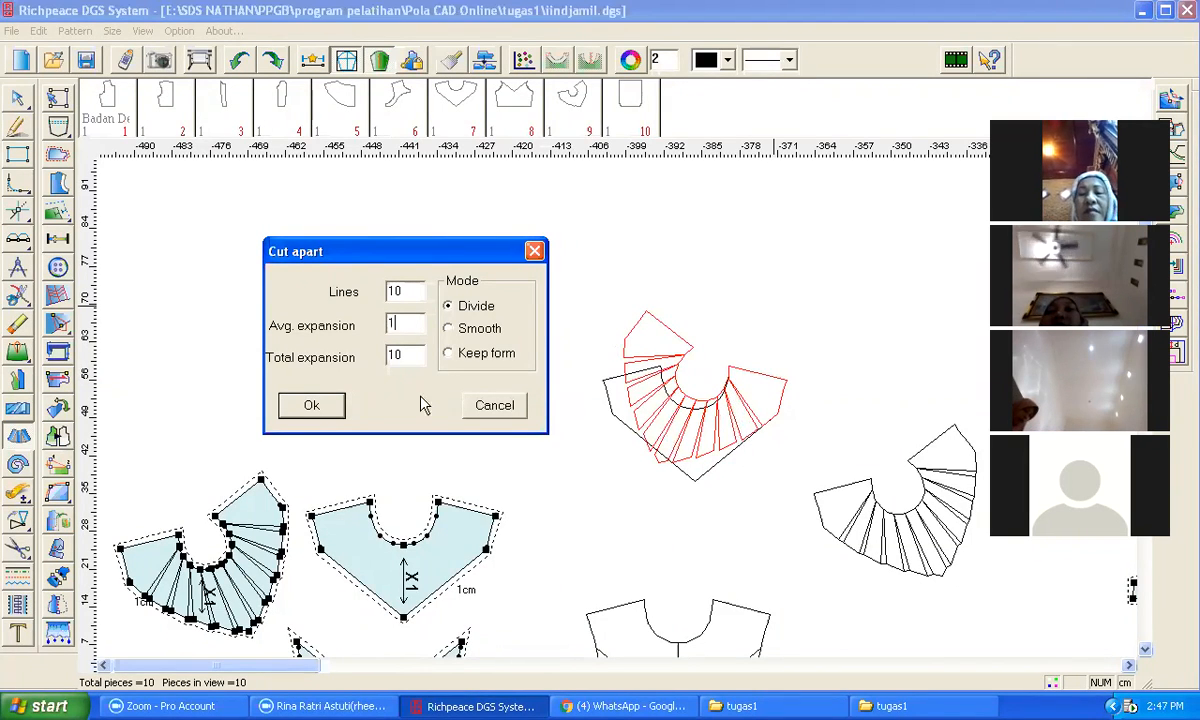
{"action": "left_click", "coordinate": [490, 408]}
Step: Cut apart the yoke outline, keeping the neckline fixed and spreading the V edge with 10 lines, average expansion 1, Keep form
{"action": "left_click_drag", "start_coordinate": [565, 343], "coordinate": [785, 483]}
{"action": "right_click", "coordinate": [737, 281]}
{"action": "left_click", "coordinate": [668, 393]}
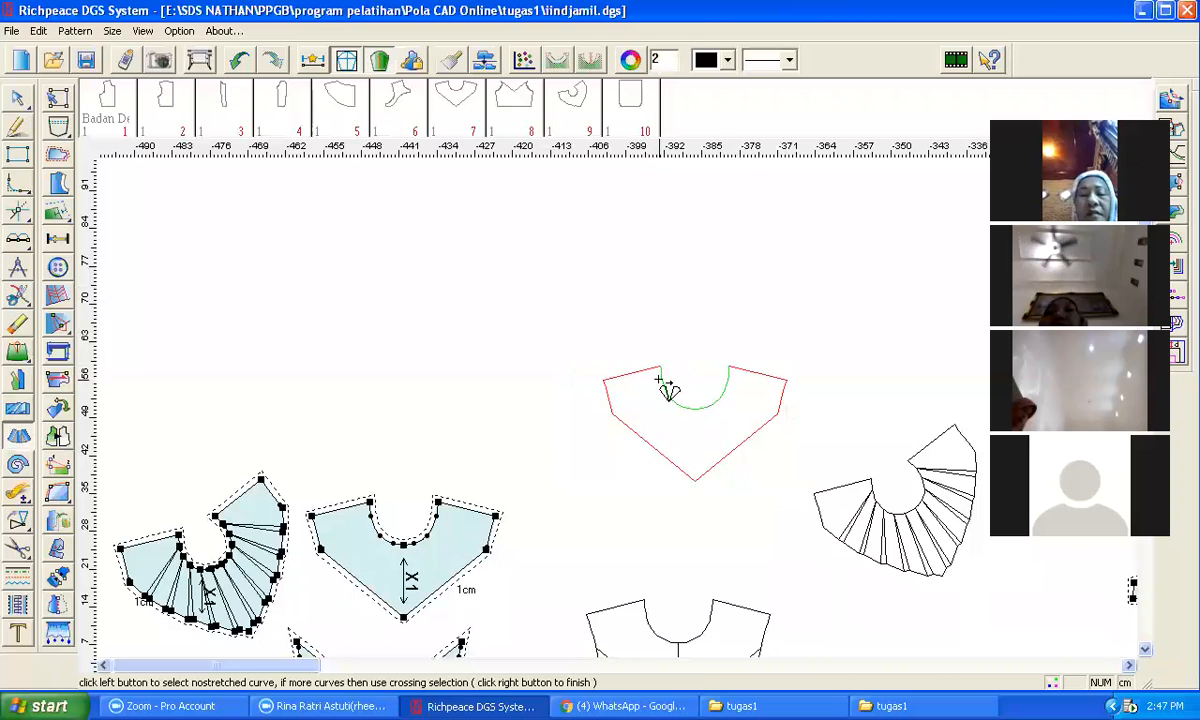
{"action": "right_click", "coordinate": [658, 379]}
{"action": "left_click", "coordinate": [632, 428]}
{"action": "right_click", "coordinate": [659, 312]}
{"action": "right_click", "coordinate": [668, 320]}
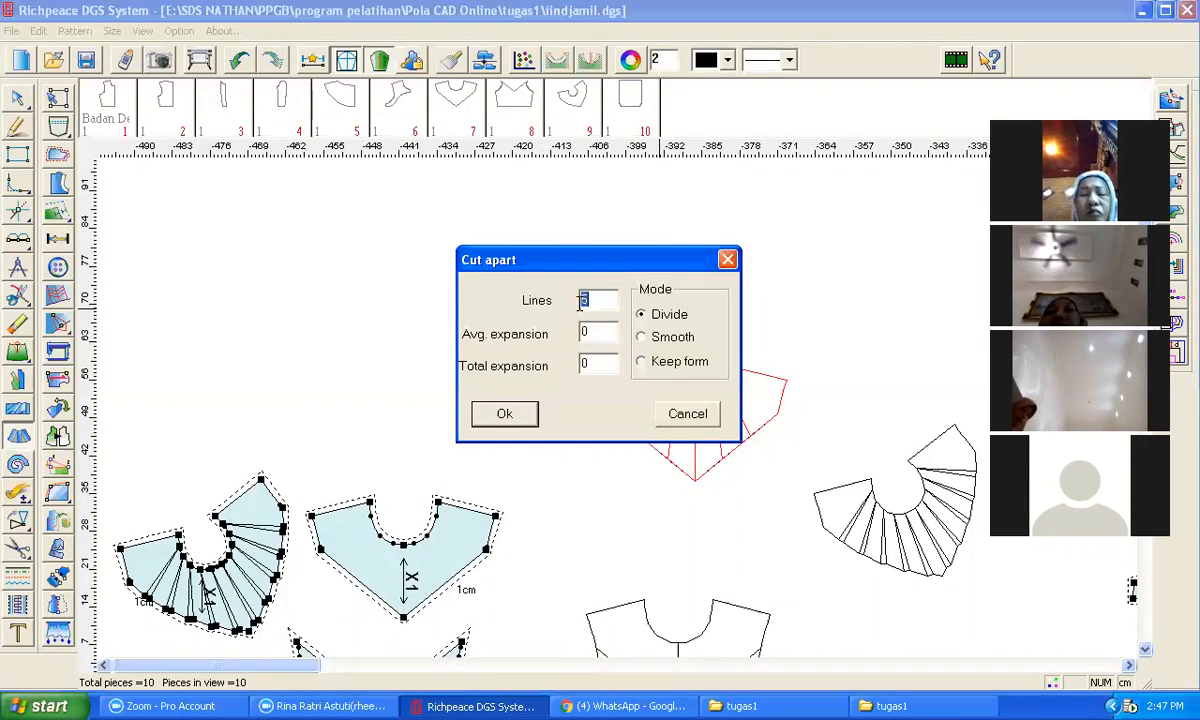
{"action": "type", "text": "0"}
{"action": "key", "text": "Tab"}
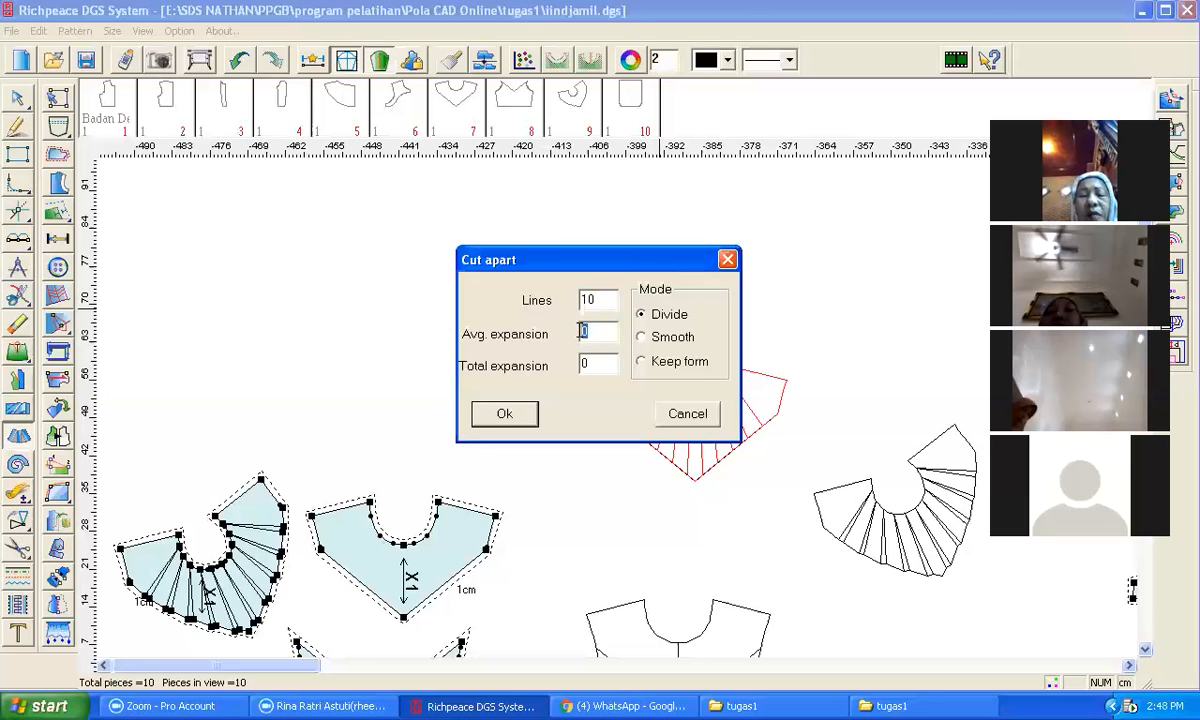
{"action": "type", "text": "1"}
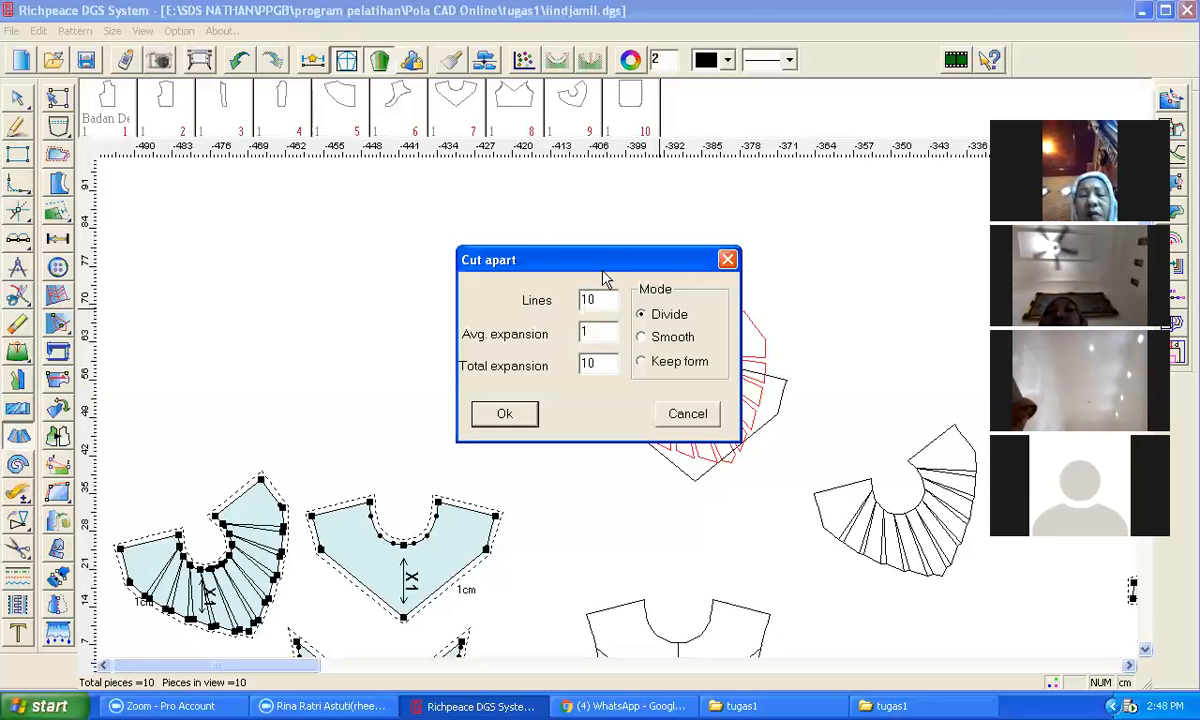
{"action": "left_click_drag", "start_coordinate": [603, 265], "coordinate": [418, 287]}
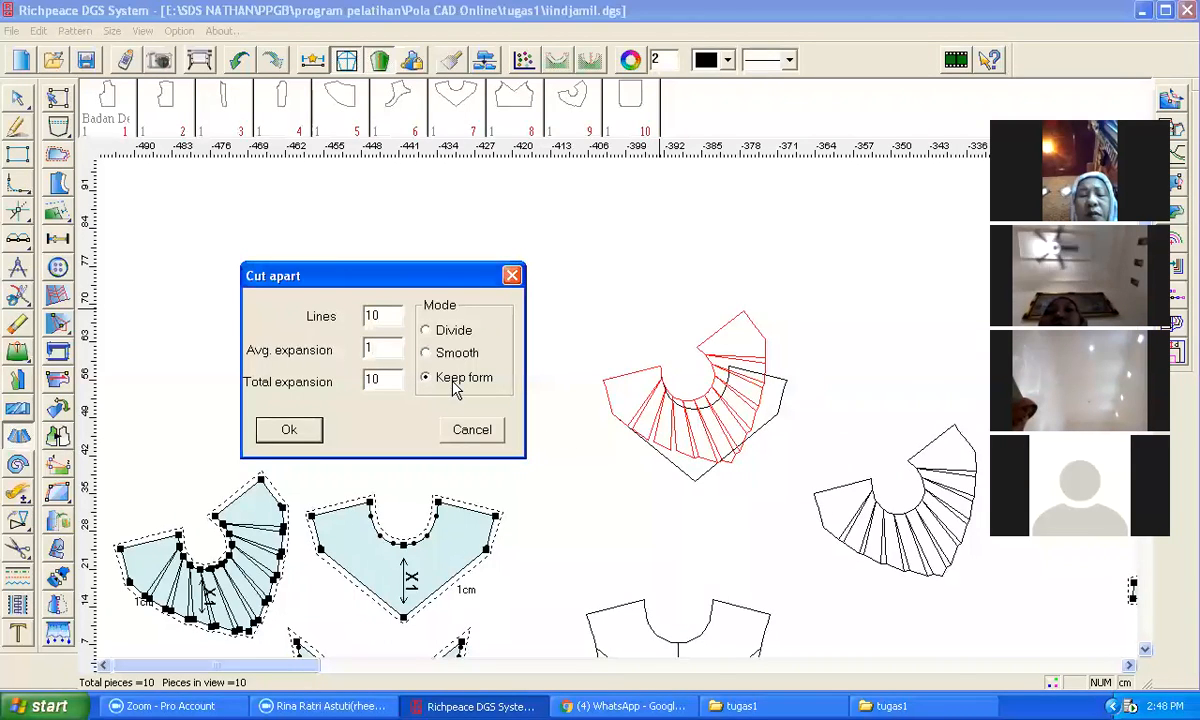
{"action": "left_click", "coordinate": [287, 430]}
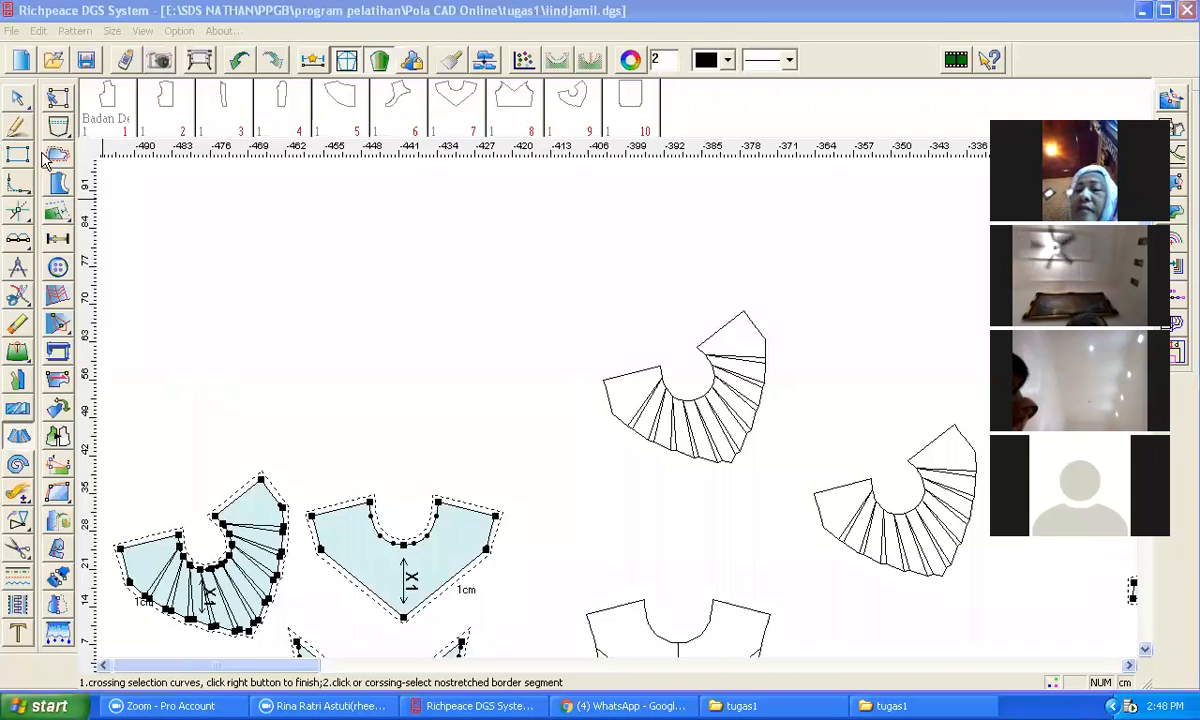
Step: Draw a new panel outline starting with a 33.65 cm vertical edge, a top line about 14 cm and a 17.17 cm bottom line
{"action": "left_click", "coordinate": [15, 128]}
{"action": "left_click", "coordinate": [346, 213]}
{"action": "key", "text": "Return"}
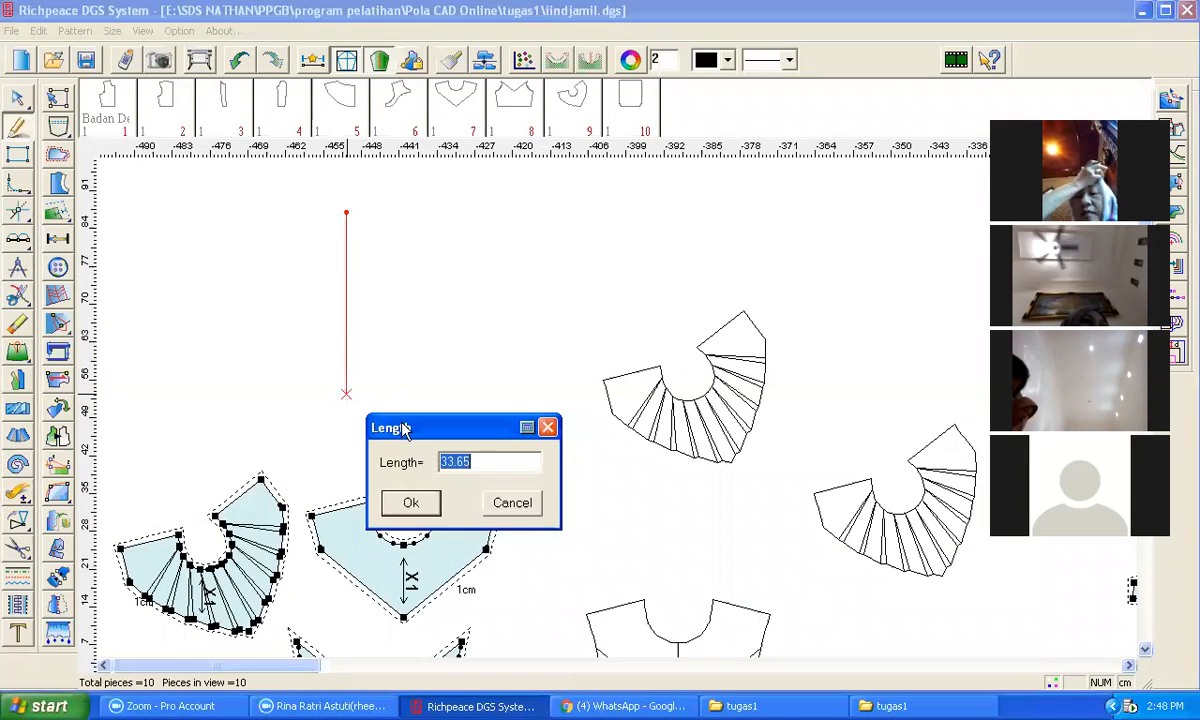
{"action": "left_click", "coordinate": [408, 505]}
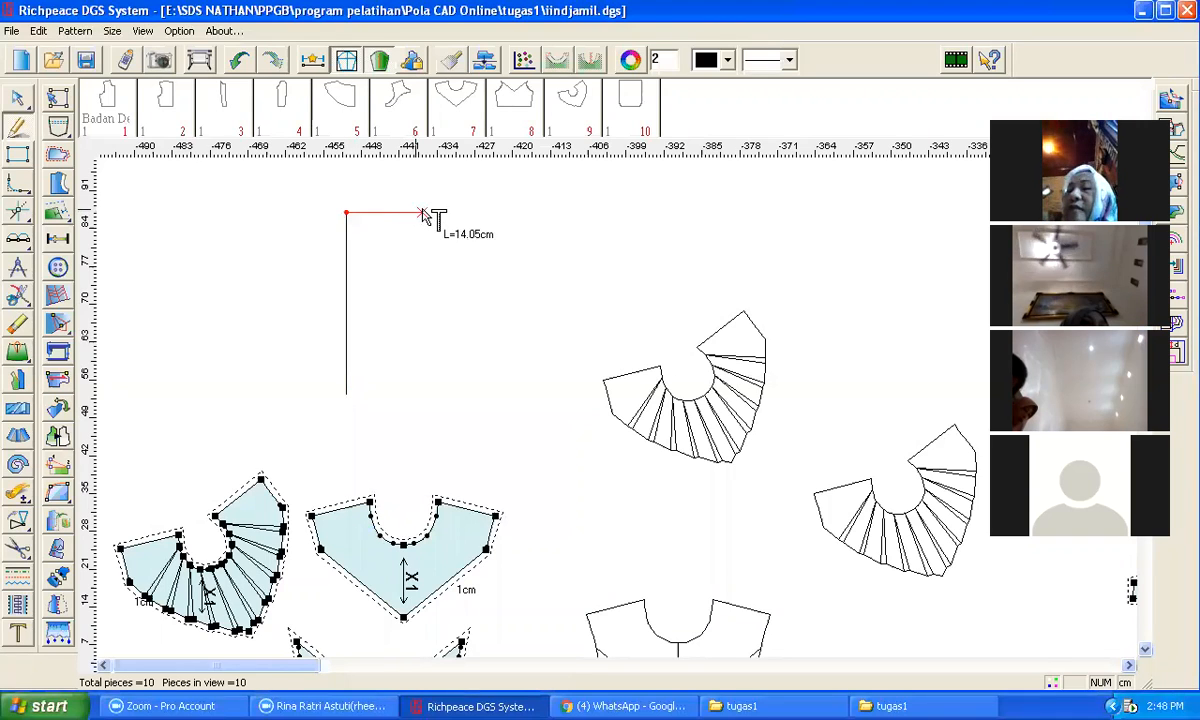
{"action": "key", "text": "Return"}
{"action": "left_click", "coordinate": [487, 319]}
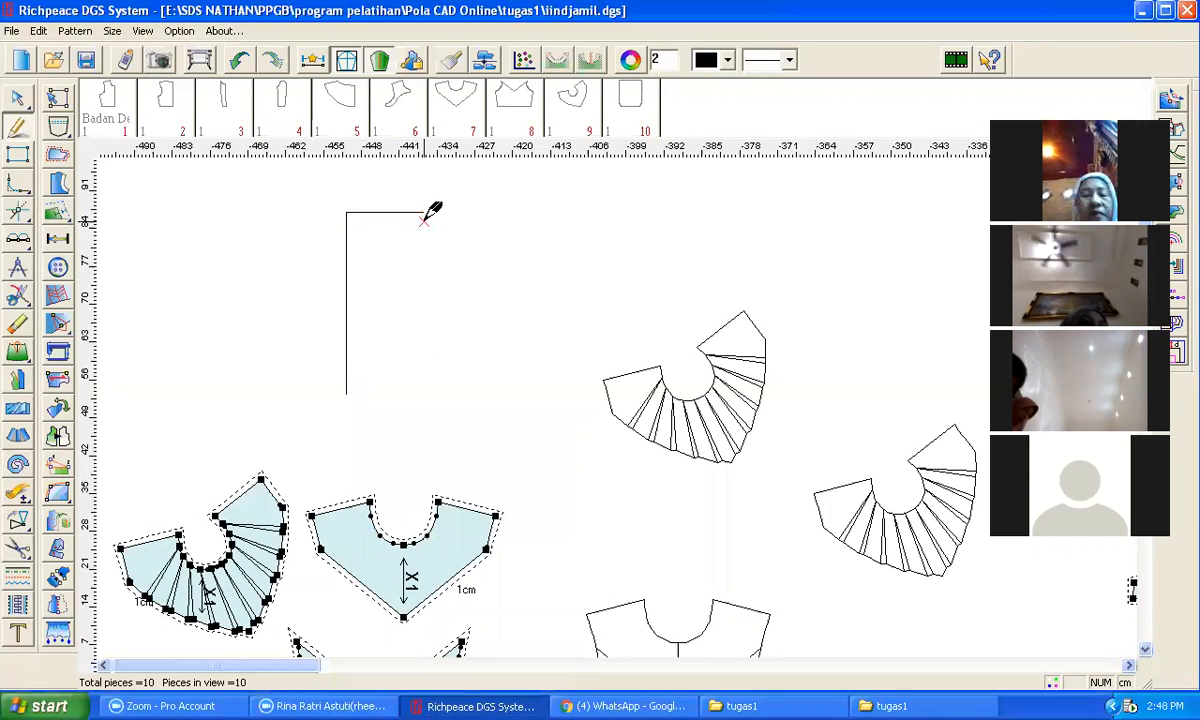
{"action": "left_click", "coordinate": [350, 395]}
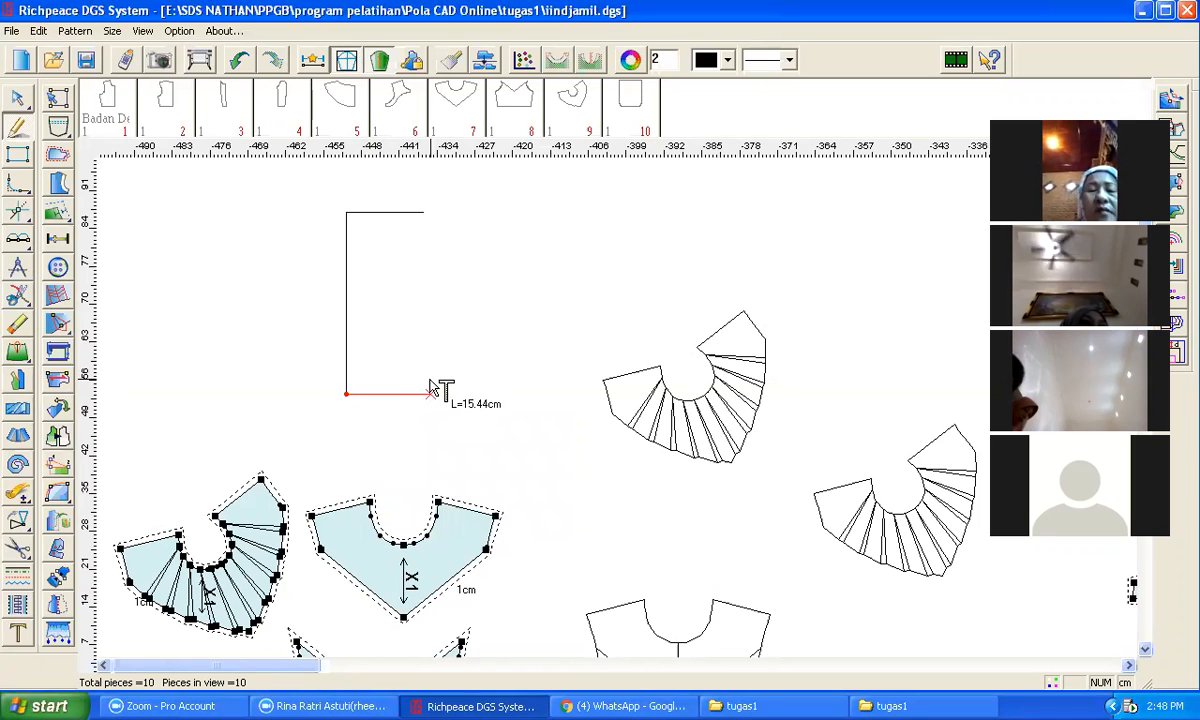
{"action": "key", "text": "Return"}
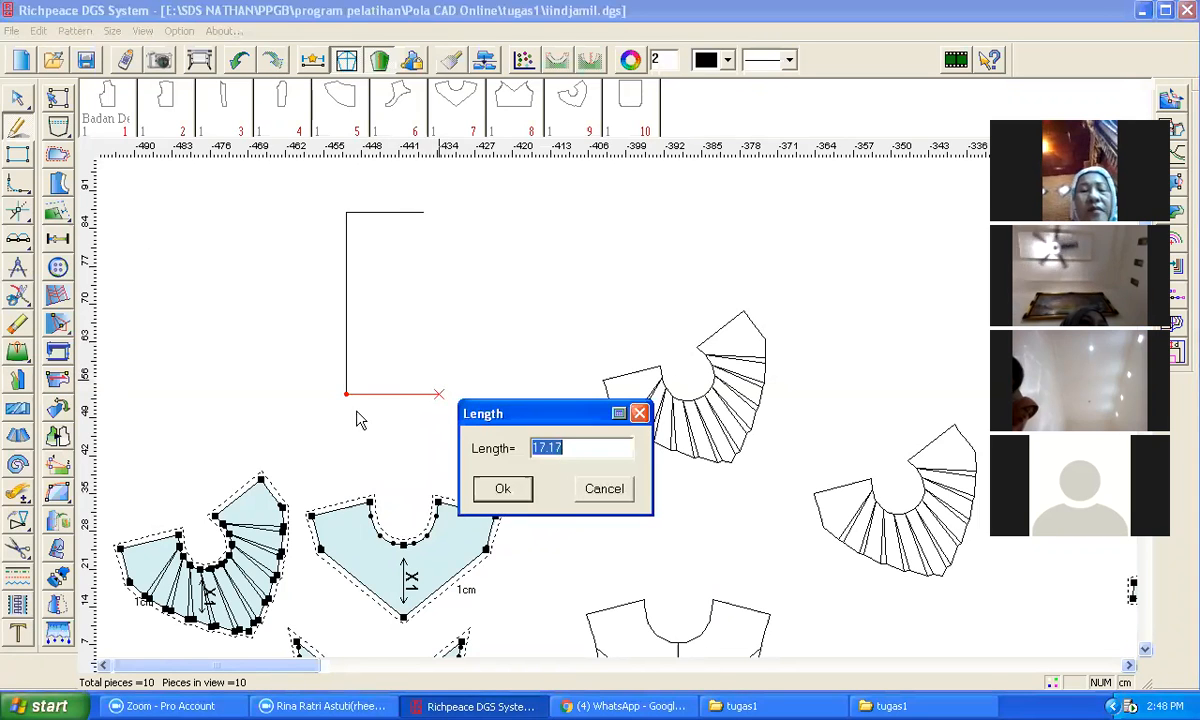
{"action": "left_click", "coordinate": [495, 488]}
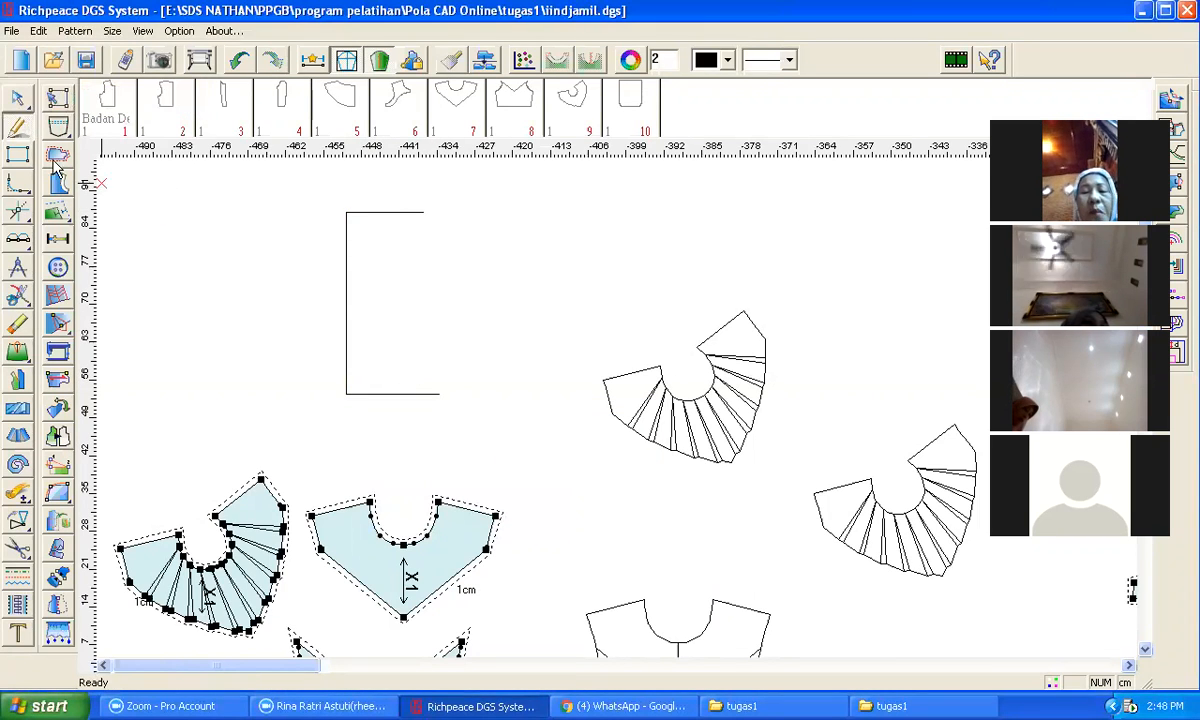
Step: Connect the top and bottom lines' right ends with a straight side line
{"action": "left_click", "coordinate": [423, 212]}
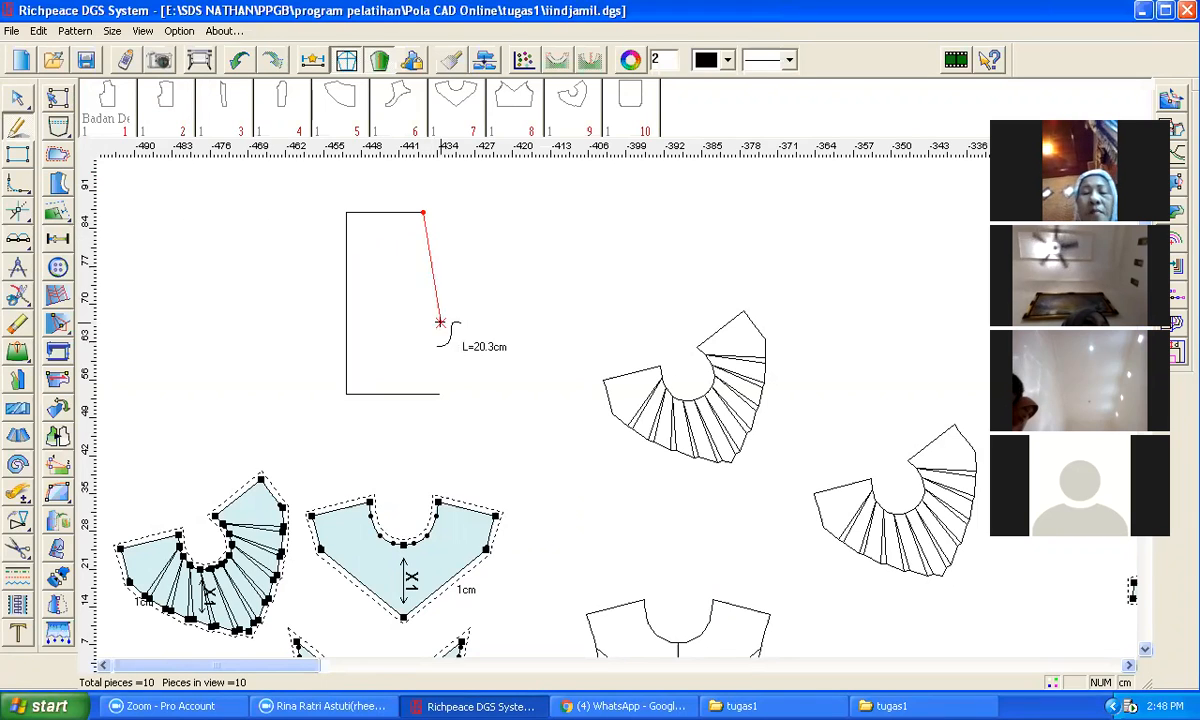
{"action": "left_click", "coordinate": [439, 392]}
{"action": "right_click", "coordinate": [455, 340]}
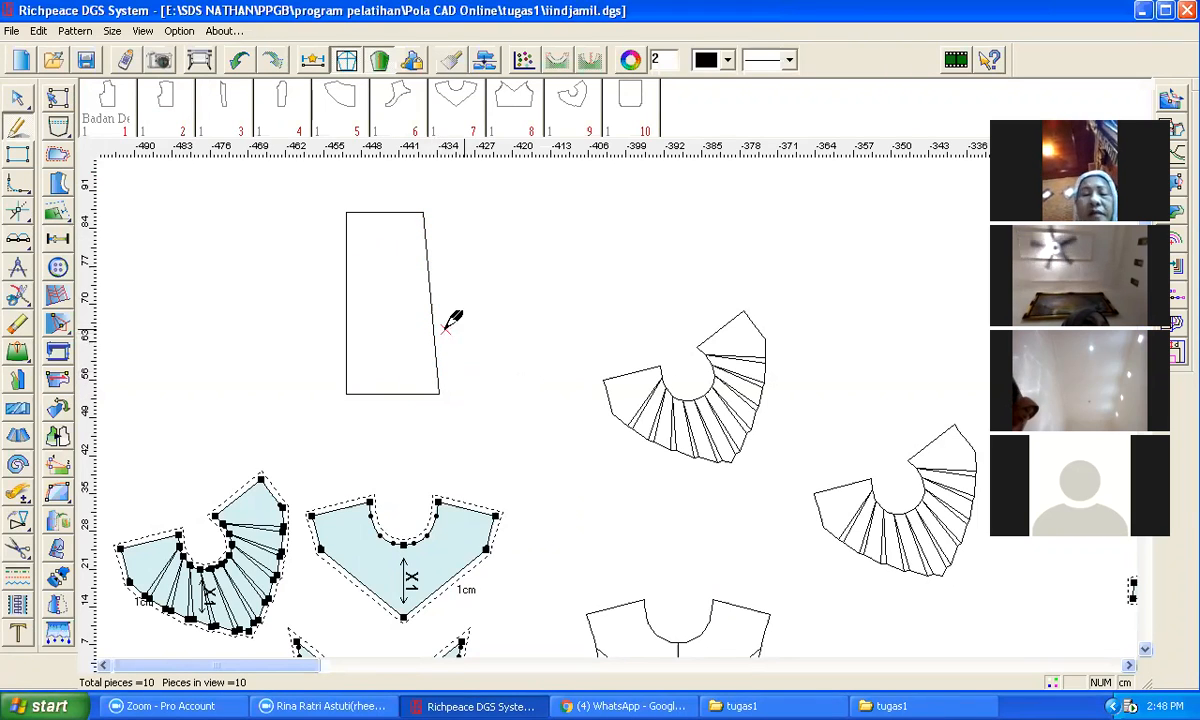
Step: Adjust the panel's slanted side line into a slight outward curve
{"action": "key", "text": "a"}
{"action": "left_click", "coordinate": [428, 277]}
{"action": "left_click", "coordinate": [427, 275]}
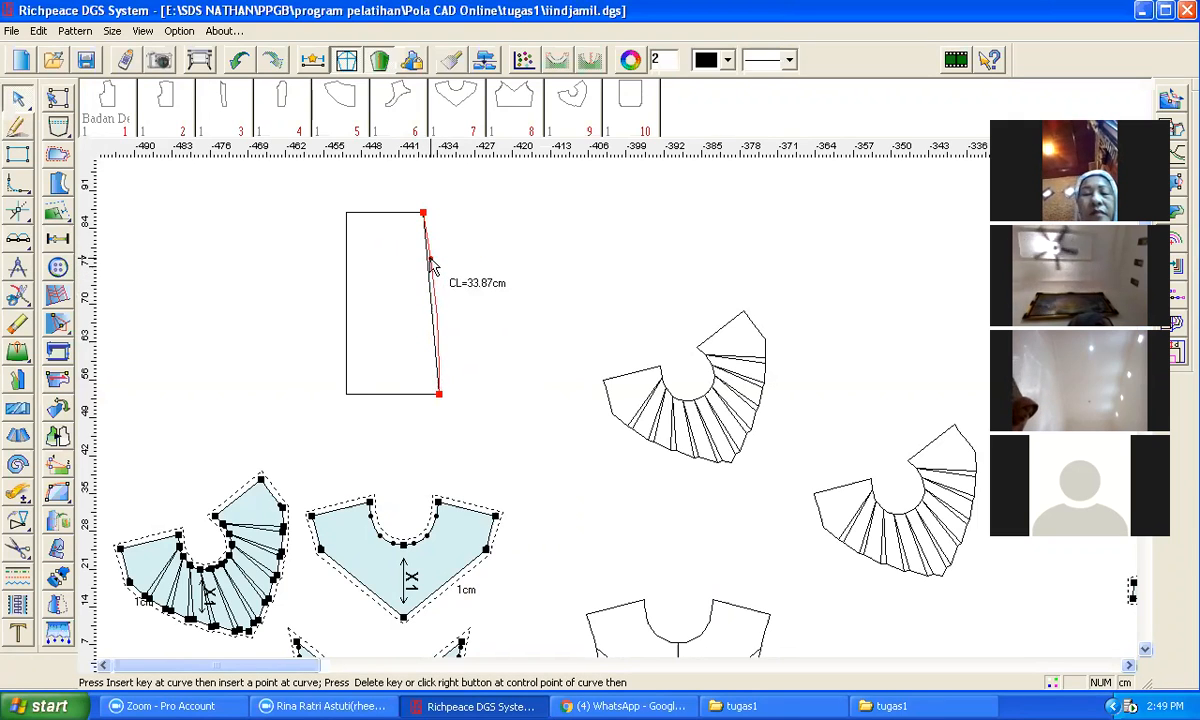
{"action": "left_click", "coordinate": [431, 263]}
{"action": "right_click", "coordinate": [482, 262]}
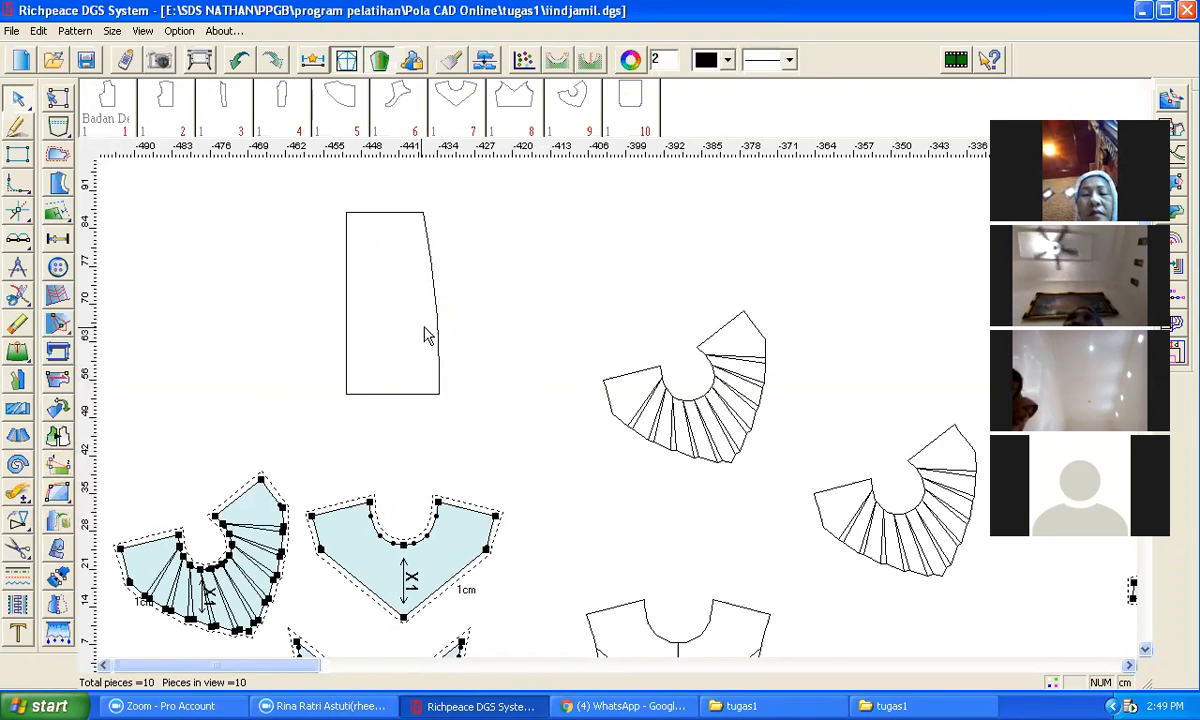
Step: Move the panel's top, bottom and curved side lines up and to the left
{"action": "scroll", "coordinate": [425, 335], "scroll_direction": "down", "scroll_amount": 2}
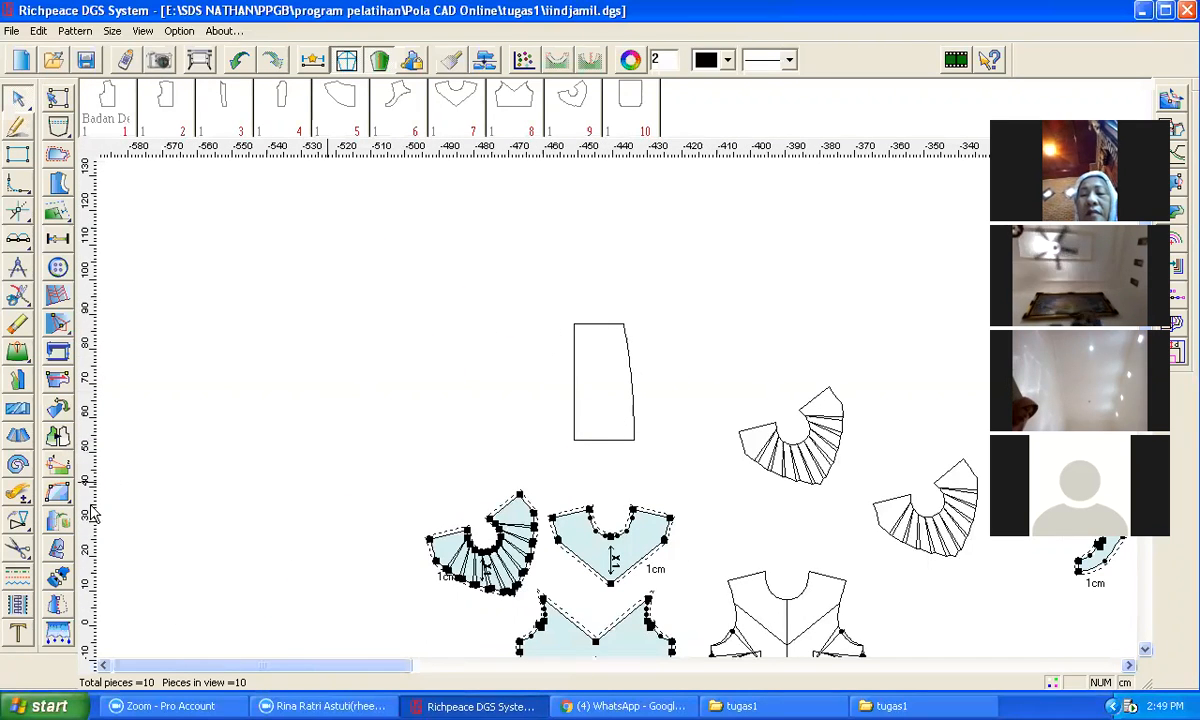
{"action": "left_click", "coordinate": [58, 490]}
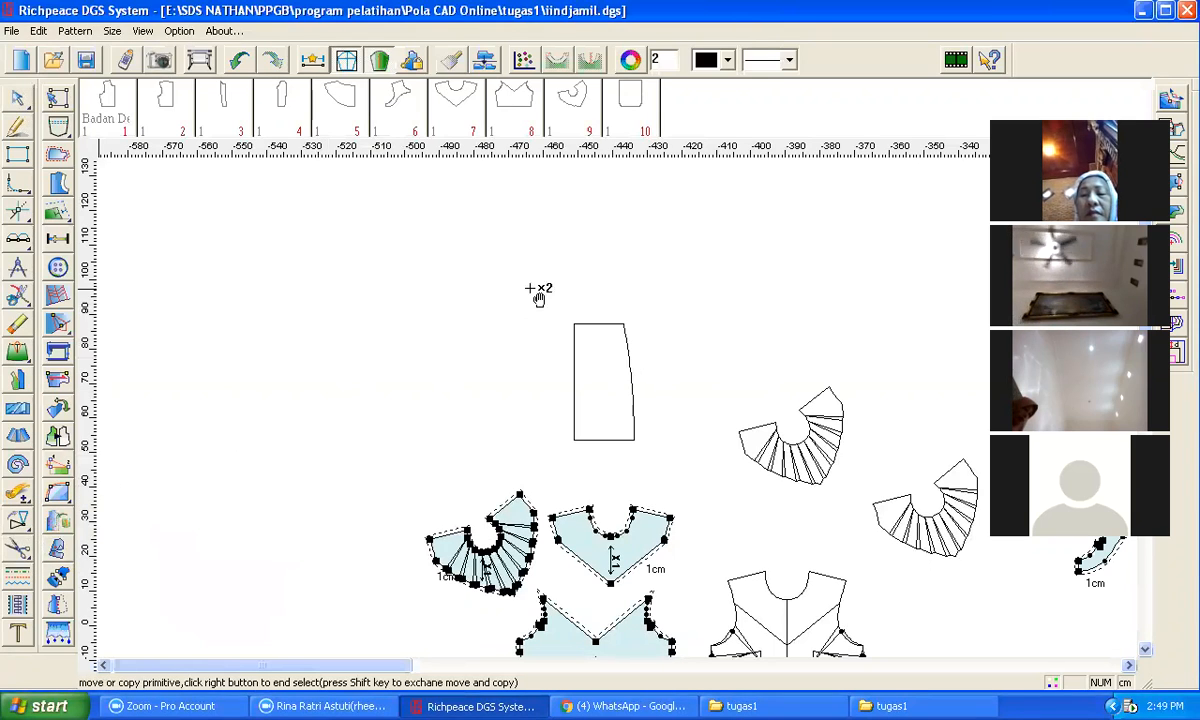
{"action": "left_click_drag", "start_coordinate": [546, 290], "coordinate": [652, 474]}
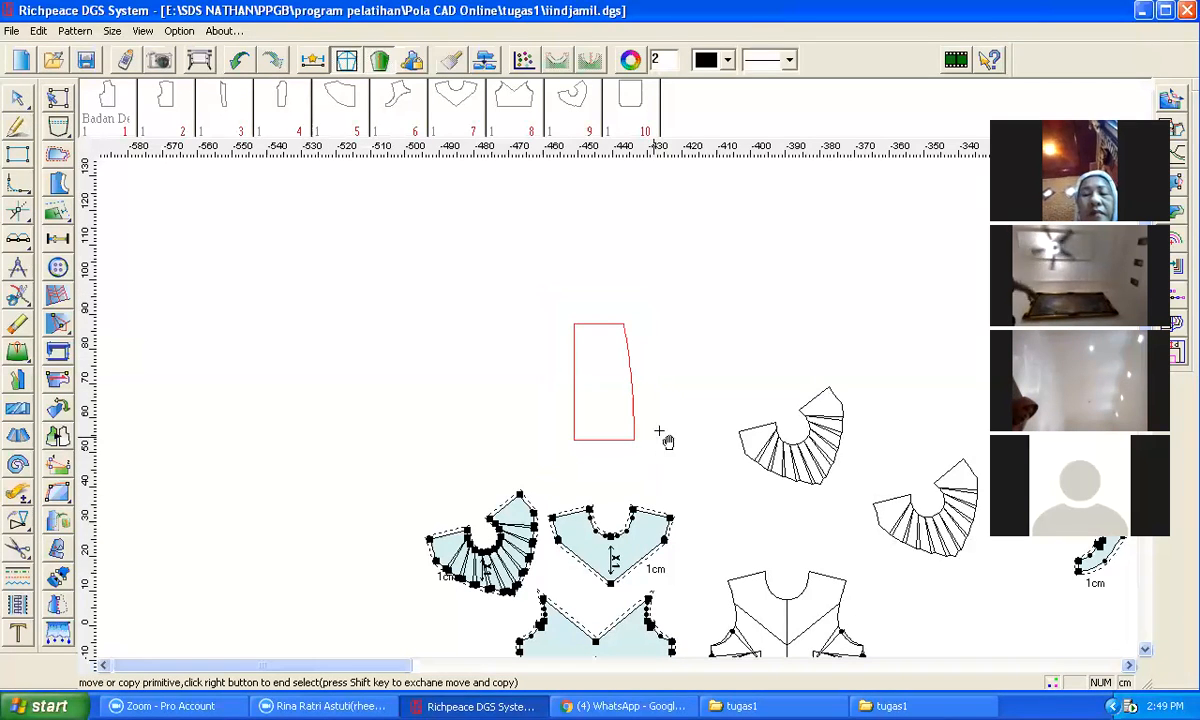
{"action": "right_click", "coordinate": [619, 330]}
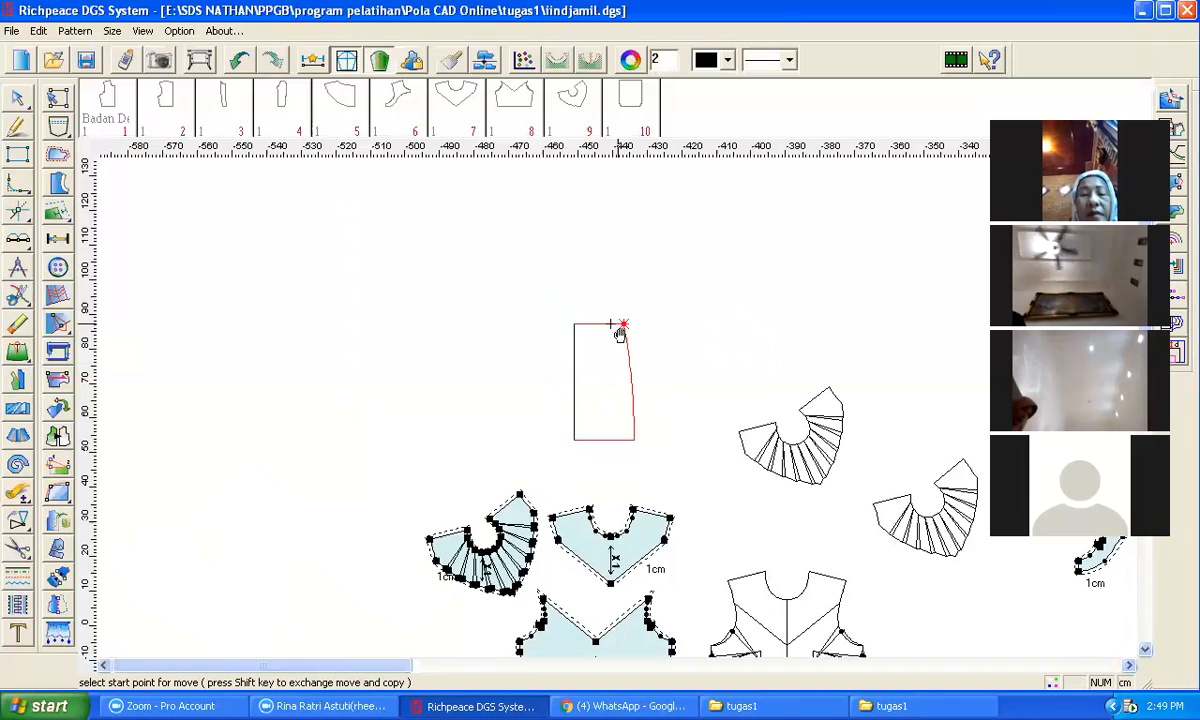
{"action": "left_click", "coordinate": [574, 324]}
{"action": "left_click", "coordinate": [506, 245]}
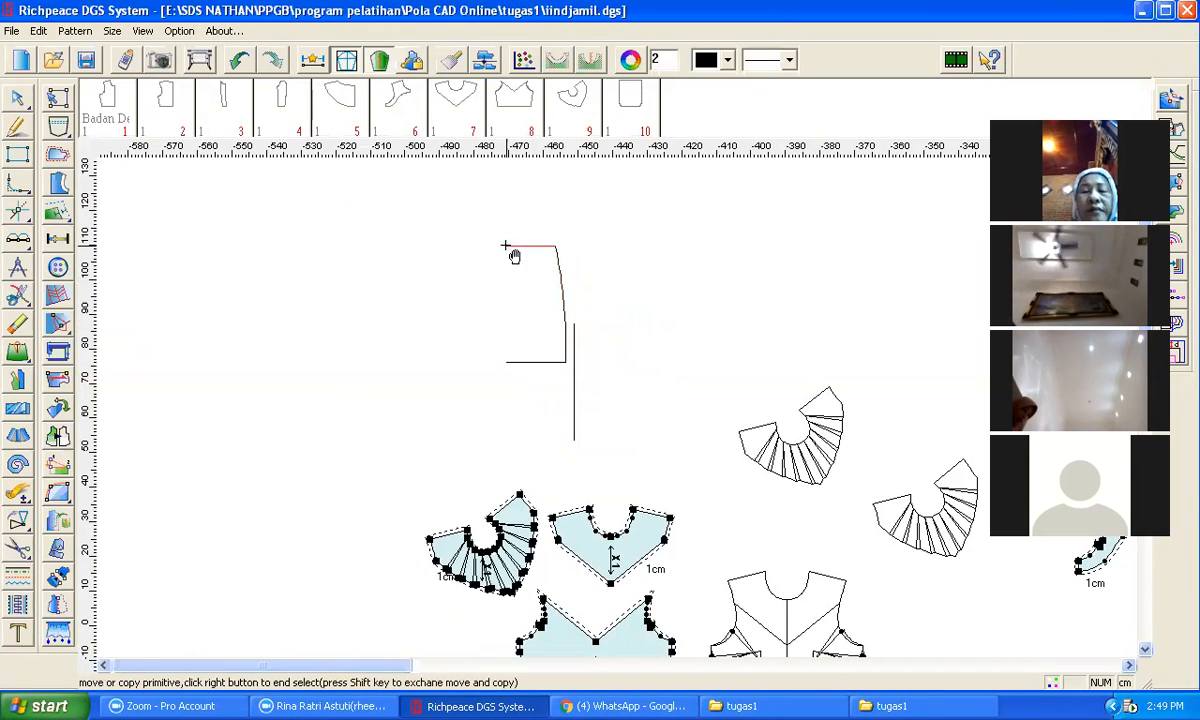
Step: Erase the vertical line left behind at the panel's old position
{"action": "left_click", "coordinate": [573, 440]}
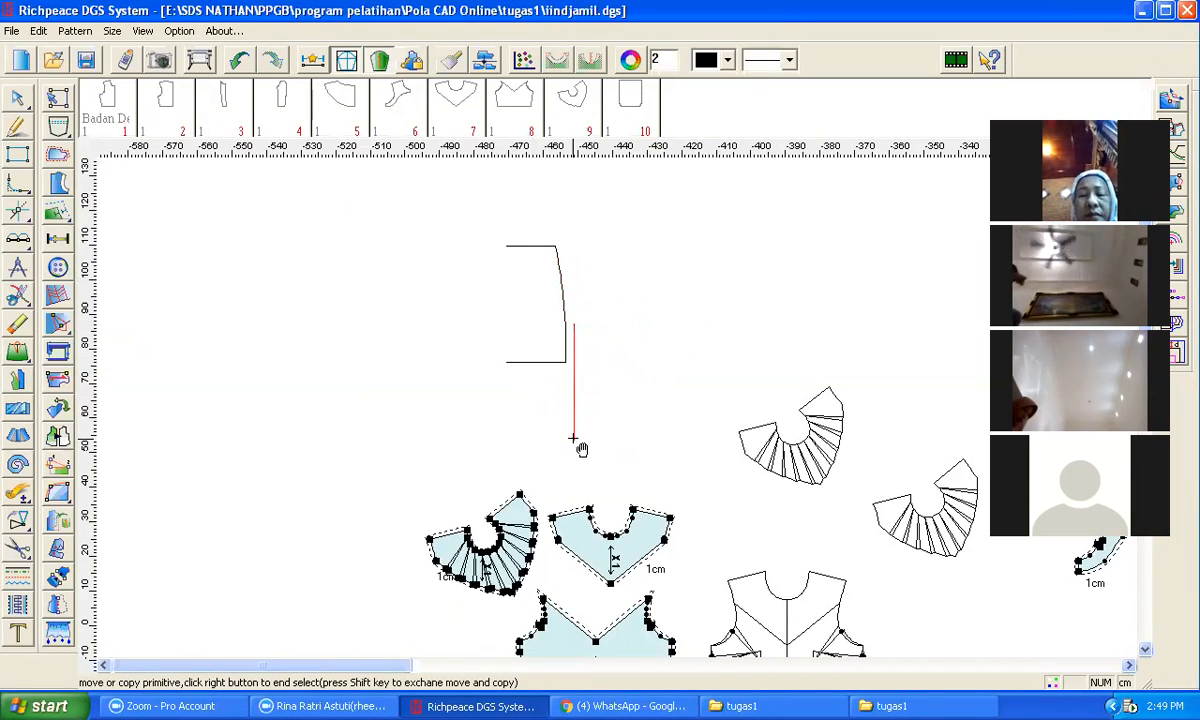
{"action": "key", "text": "e"}
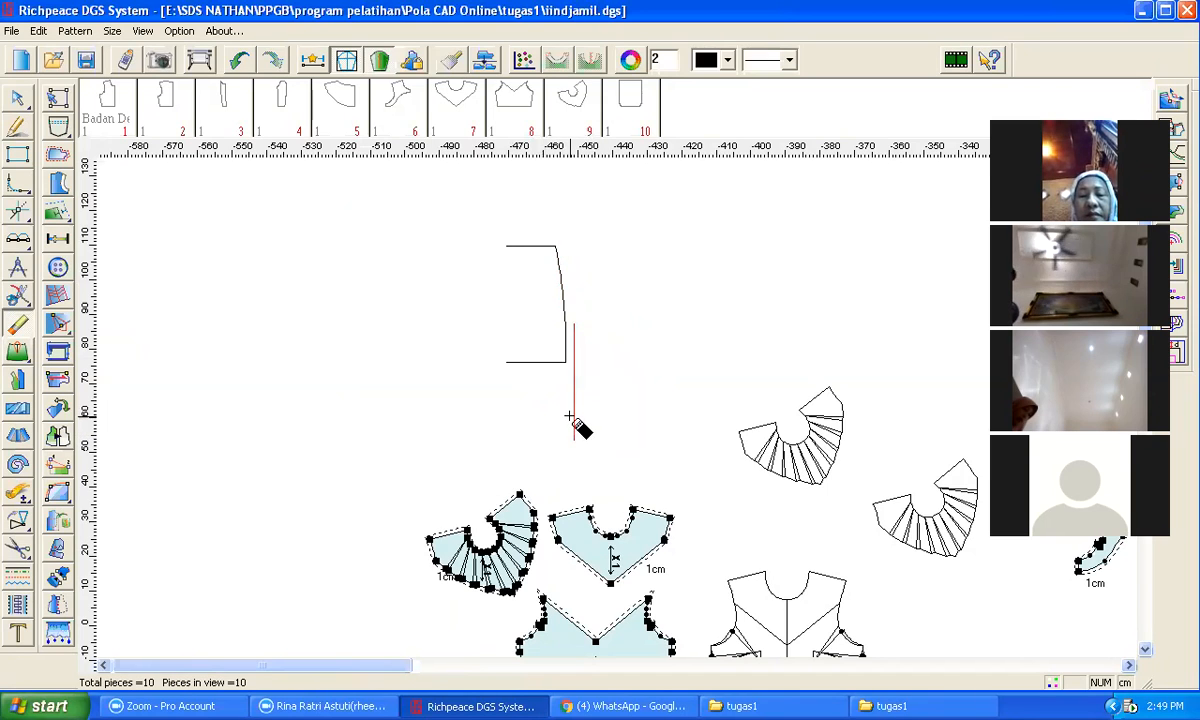
{"action": "left_click", "coordinate": [570, 415]}
Step: Redraw the panel's left vertical edge between the ends of its top and bottom lines
{"action": "left_click", "coordinate": [16, 128]}
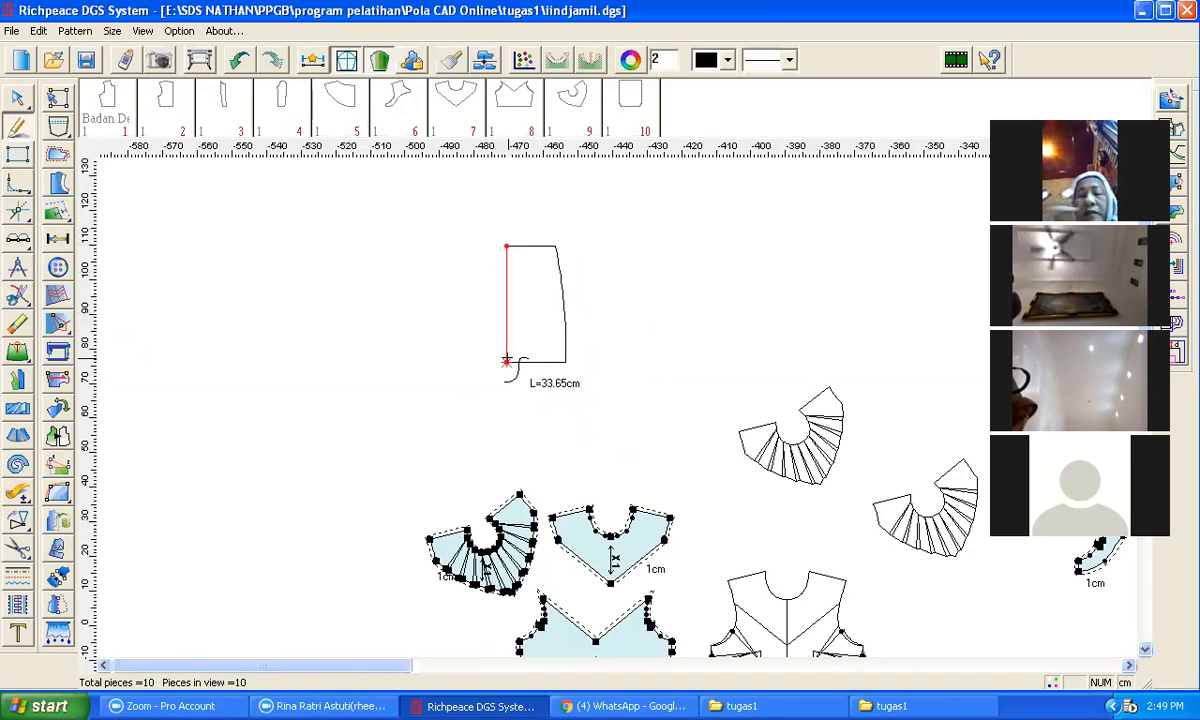
{"action": "left_click", "coordinate": [506, 362]}
{"action": "right_click", "coordinate": [506, 362]}
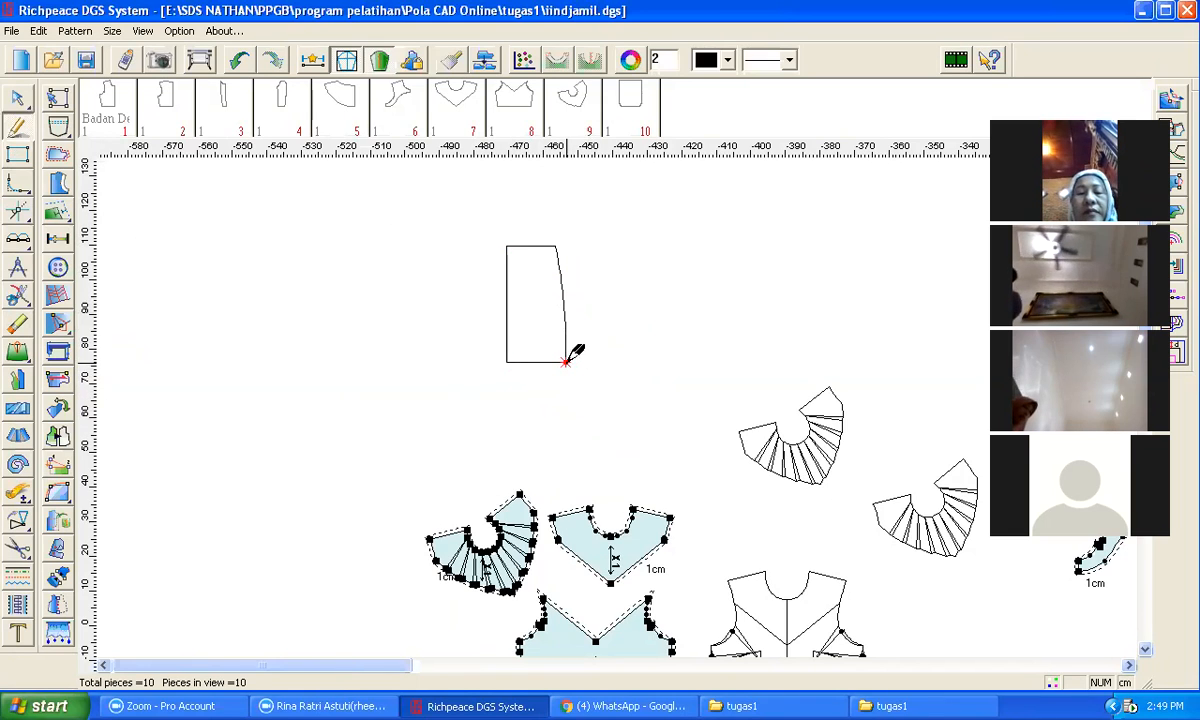
Step: Draw a lower section beneath the panel with a left edge, bottom edge and slanted side meeting the panel's lower right corner
{"action": "left_click", "coordinate": [506, 362]}
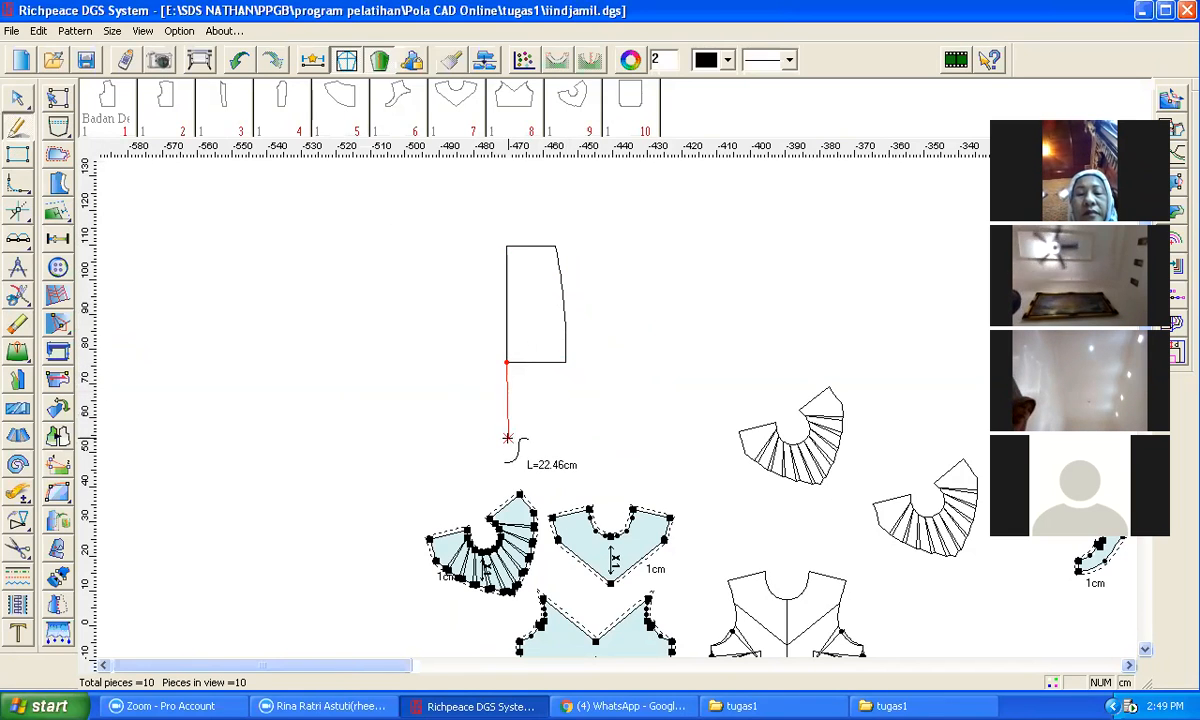
{"action": "key", "text": "Return"}
{"action": "left_click", "coordinate": [562, 393]}
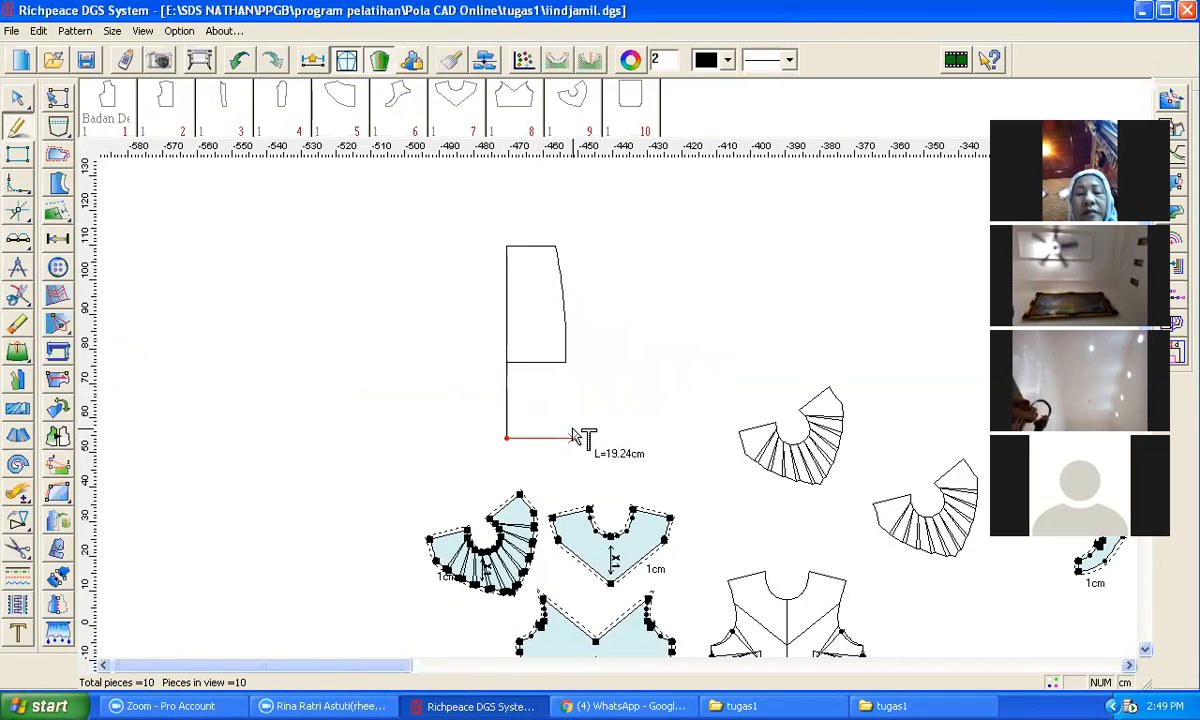
{"action": "key", "text": "Return"}
{"action": "left_click", "coordinate": [636, 386]}
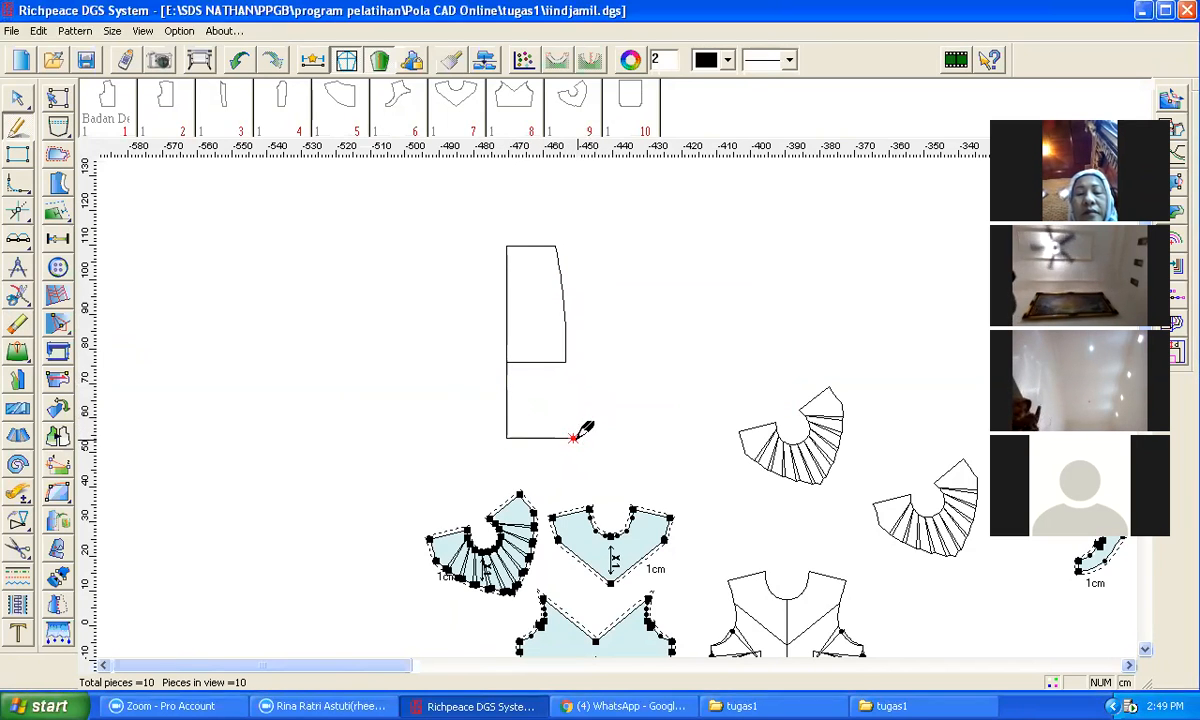
{"action": "right_click", "coordinate": [567, 364]}
{"action": "left_click", "coordinate": [566, 362]}
{"action": "right_click", "coordinate": [590, 339]}
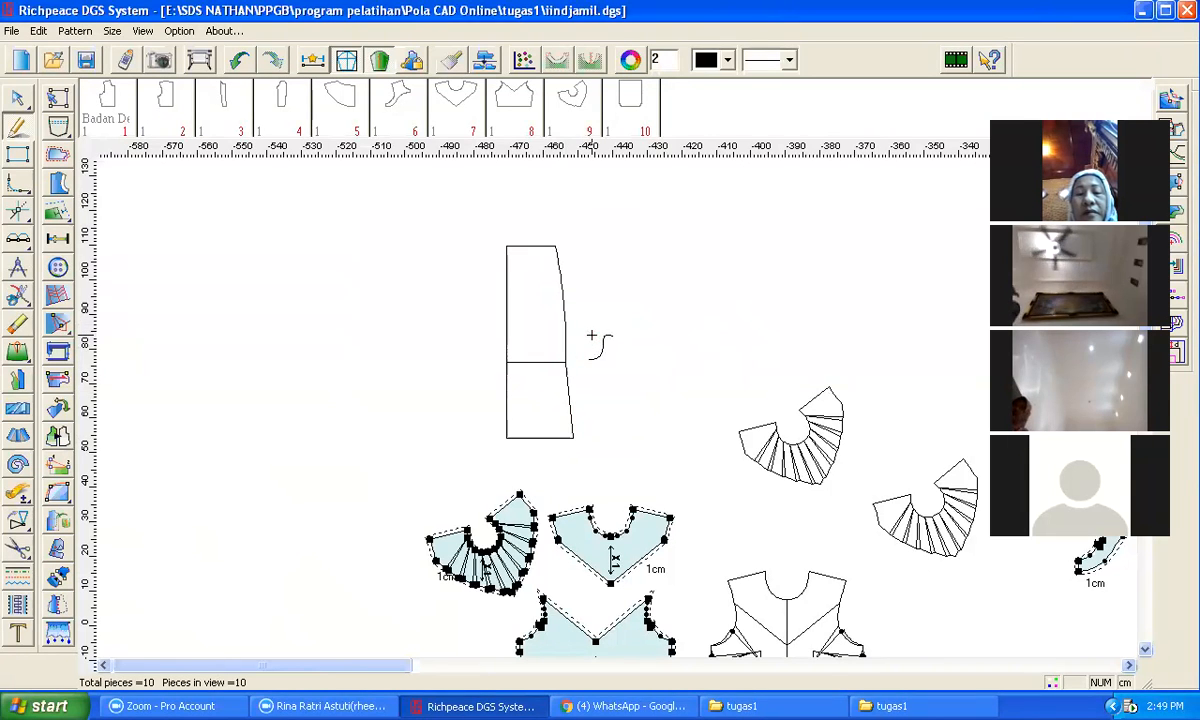
Step: Mirror the two-part panel about its left edge to form the full piece
{"action": "scroll", "coordinate": [590, 402], "scroll_direction": "up", "scroll_amount": 3}
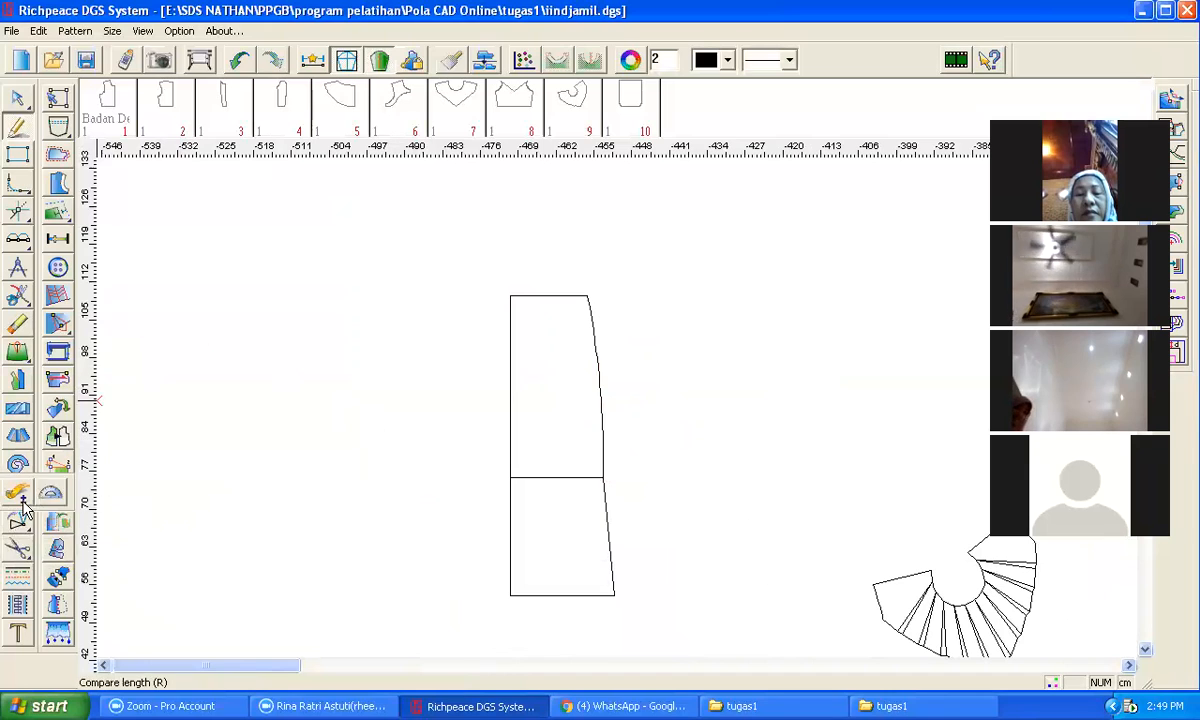
{"action": "left_click", "coordinate": [50, 520]}
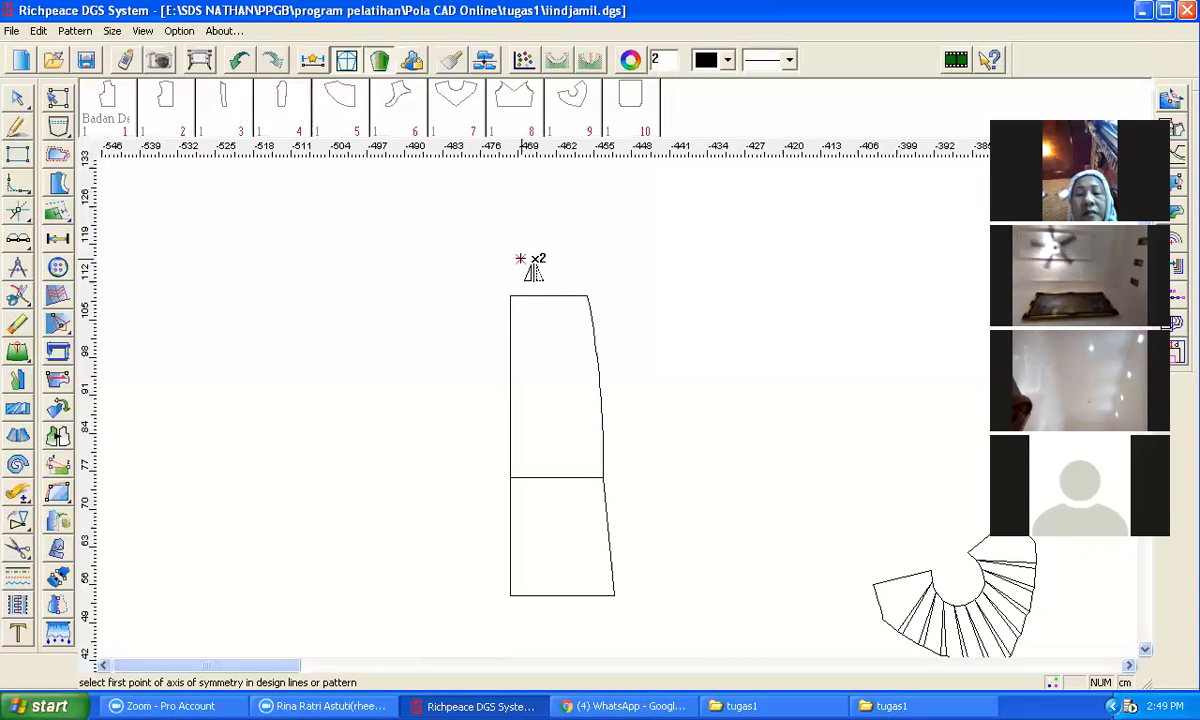
{"action": "left_click", "coordinate": [510, 296]}
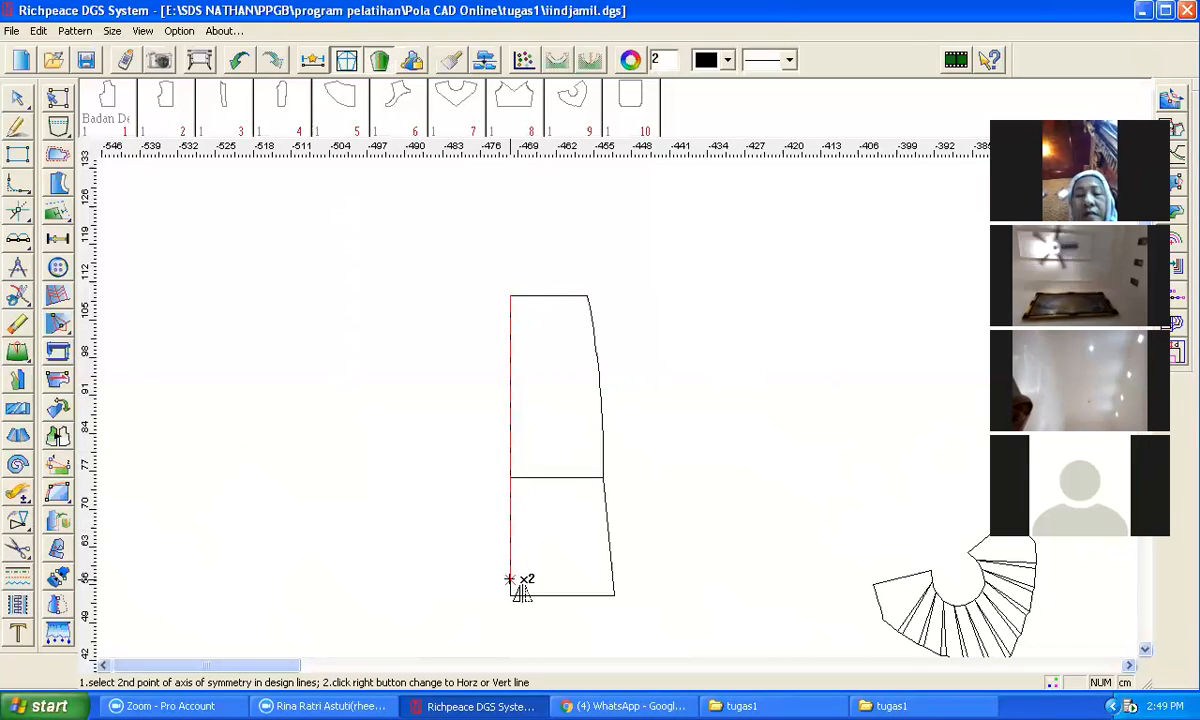
{"action": "left_click", "coordinate": [511, 594]}
{"action": "left_click_drag", "start_coordinate": [527, 275], "coordinate": [644, 612]}
{"action": "right_click", "coordinate": [704, 487]}
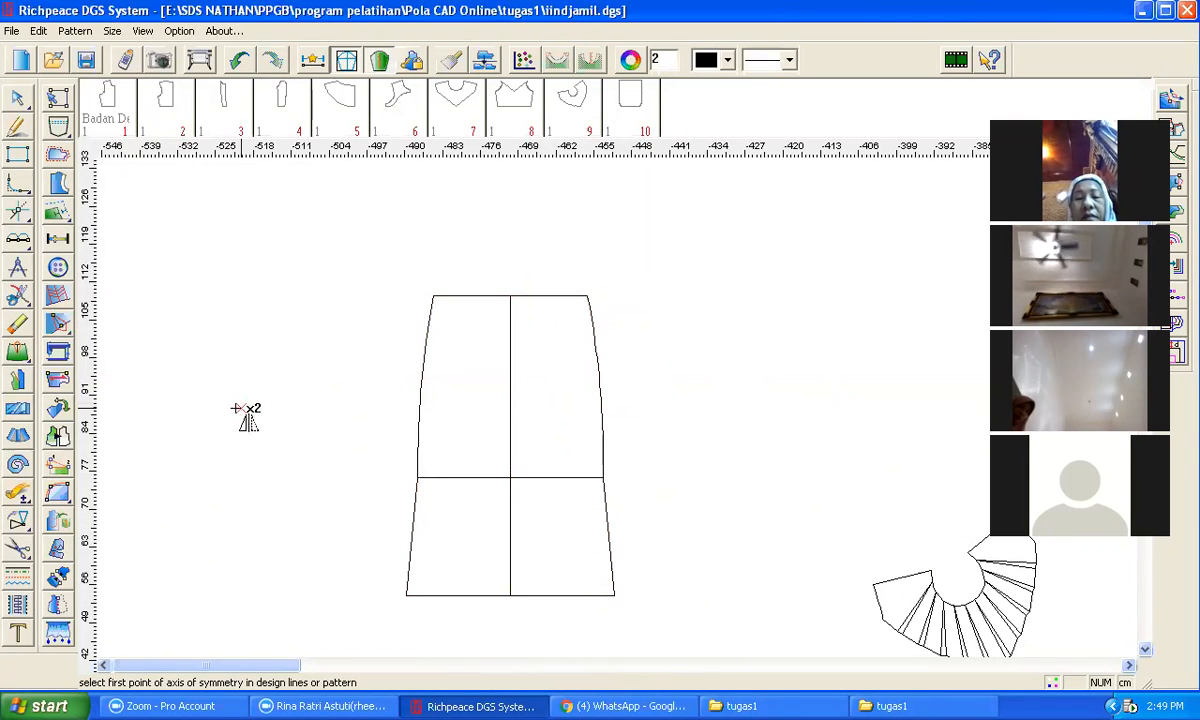
{"action": "left_click", "coordinate": [18, 156]}
{"action": "left_click", "coordinate": [433, 296]}
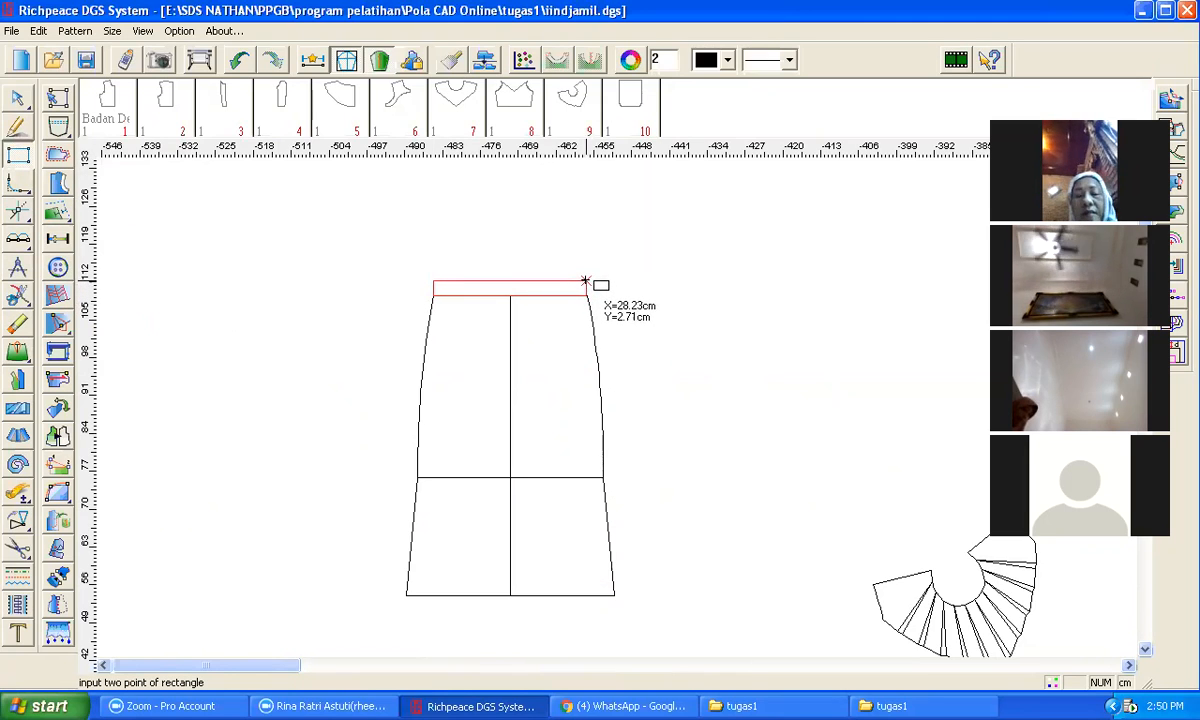
{"action": "left_click", "coordinate": [588, 295]}
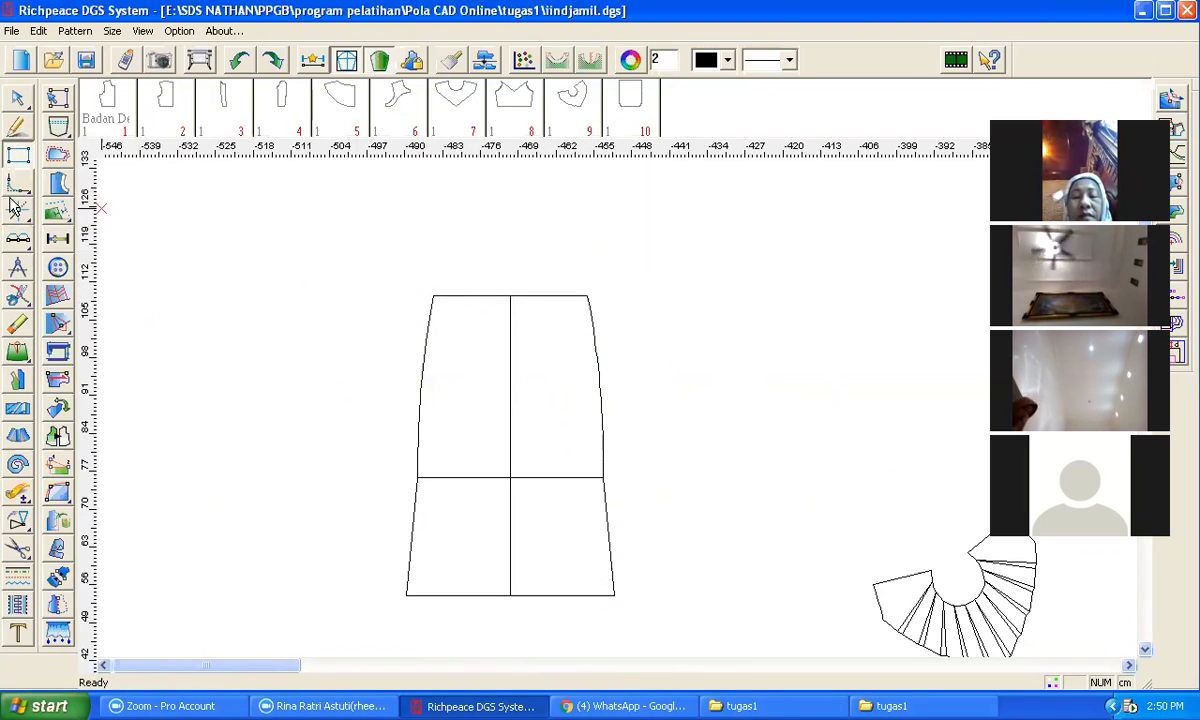
{"action": "left_click", "coordinate": [16, 128]}
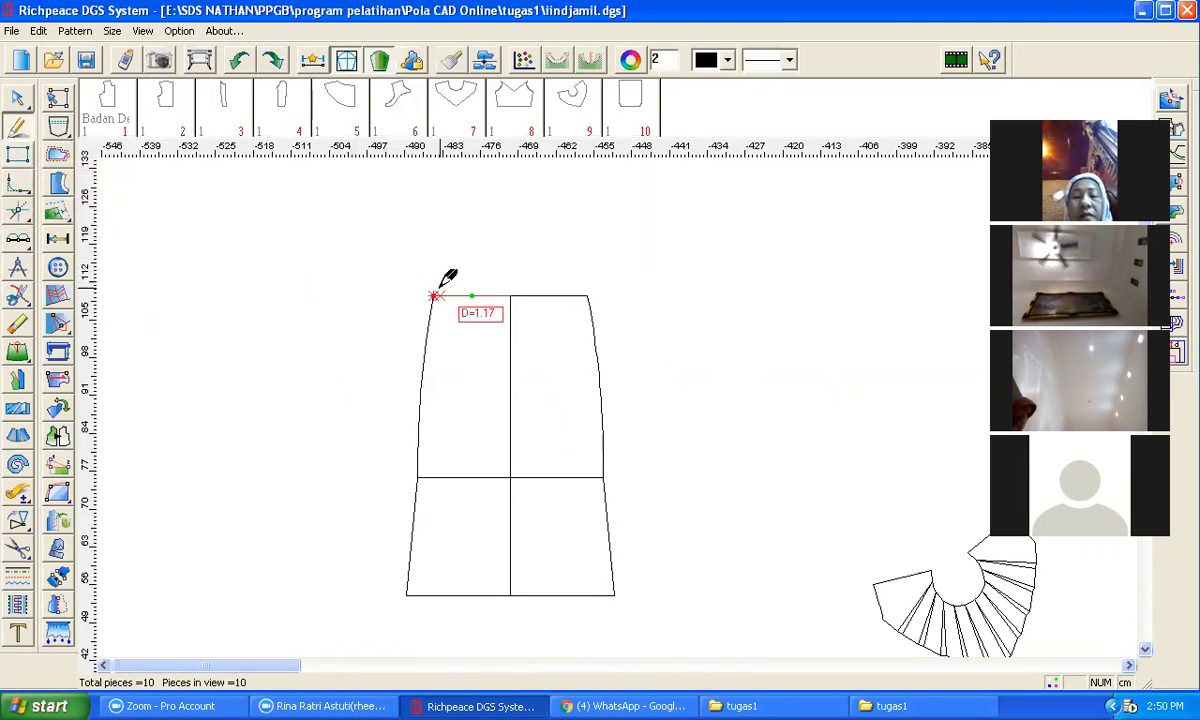
{"action": "left_click", "coordinate": [433, 295]}
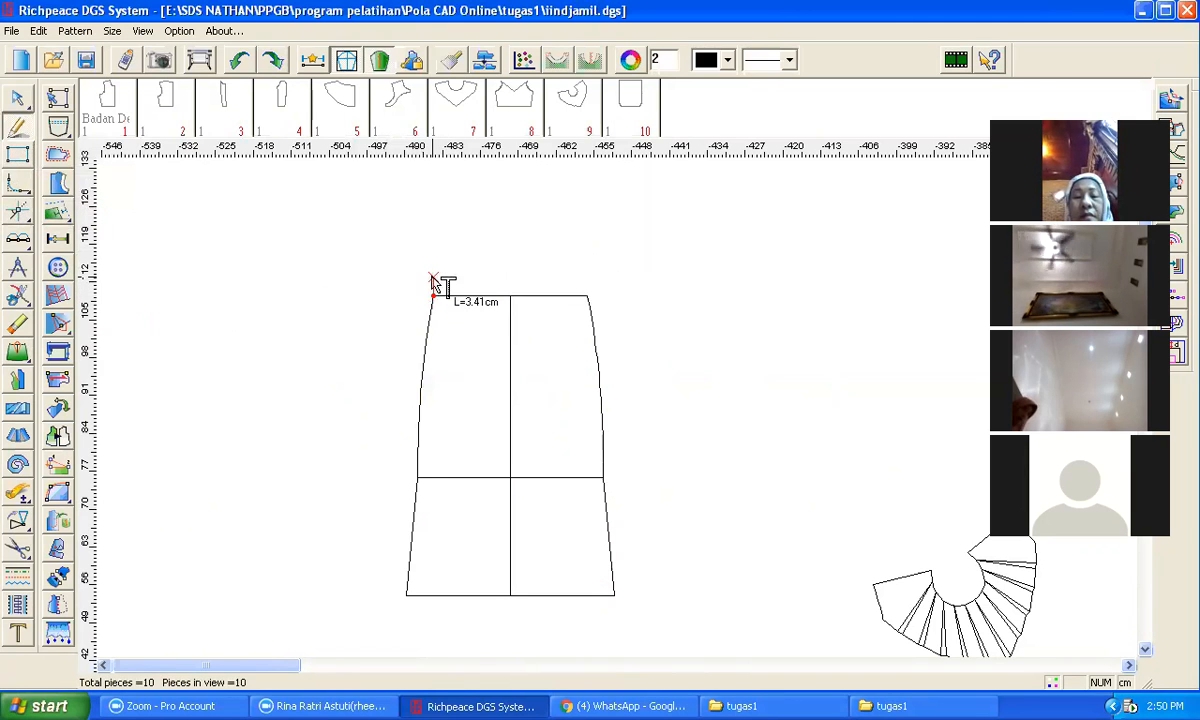
{"action": "left_click", "coordinate": [433, 281]}
{"action": "left_click", "coordinate": [487, 385]}
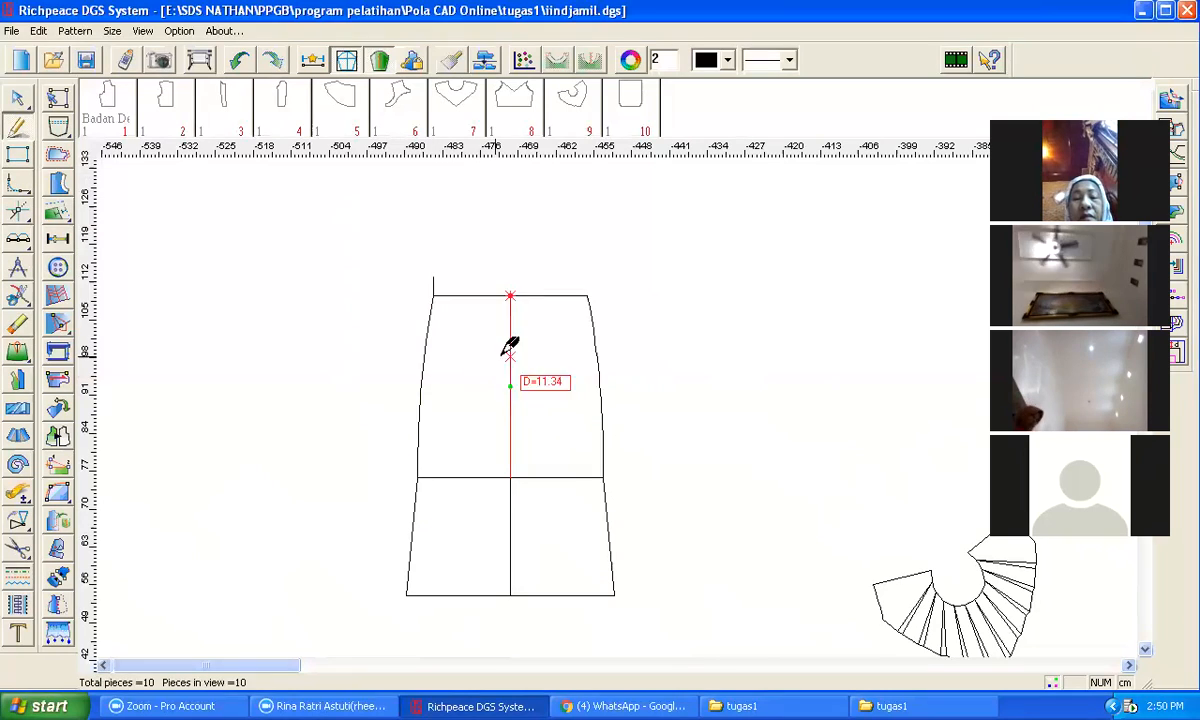
{"action": "left_click", "coordinate": [433, 277]}
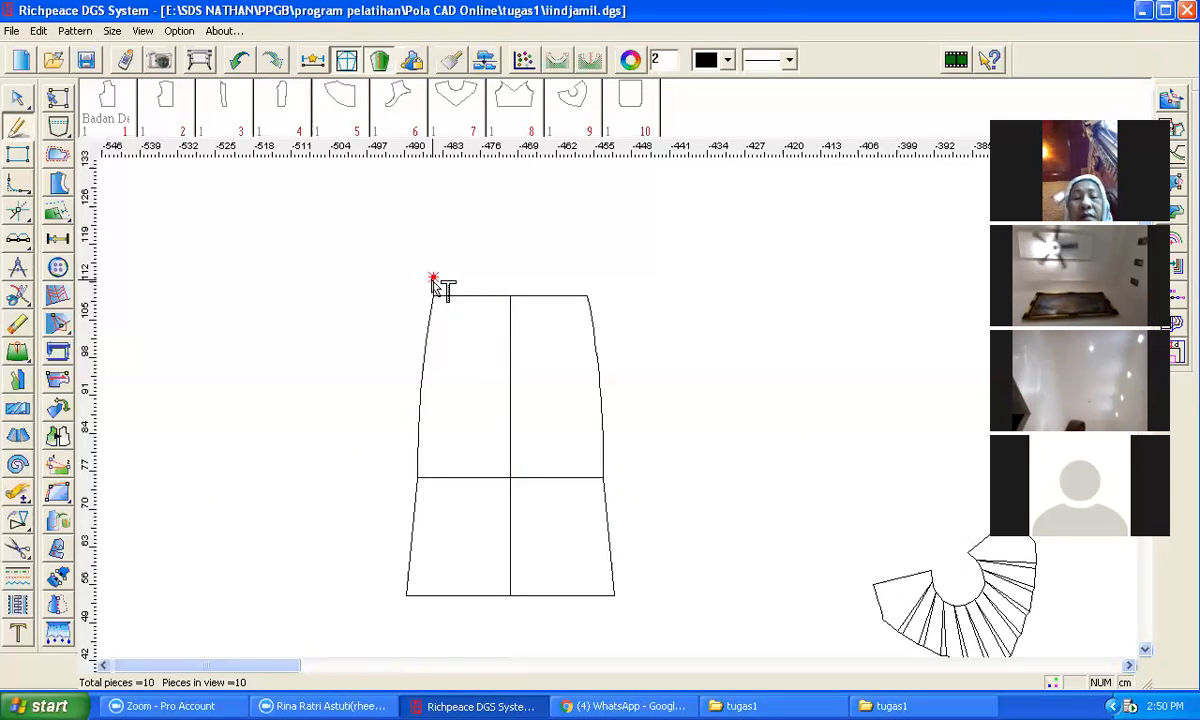
{"action": "left_click", "coordinate": [508, 279]}
{"action": "left_click", "coordinate": [568, 385]}
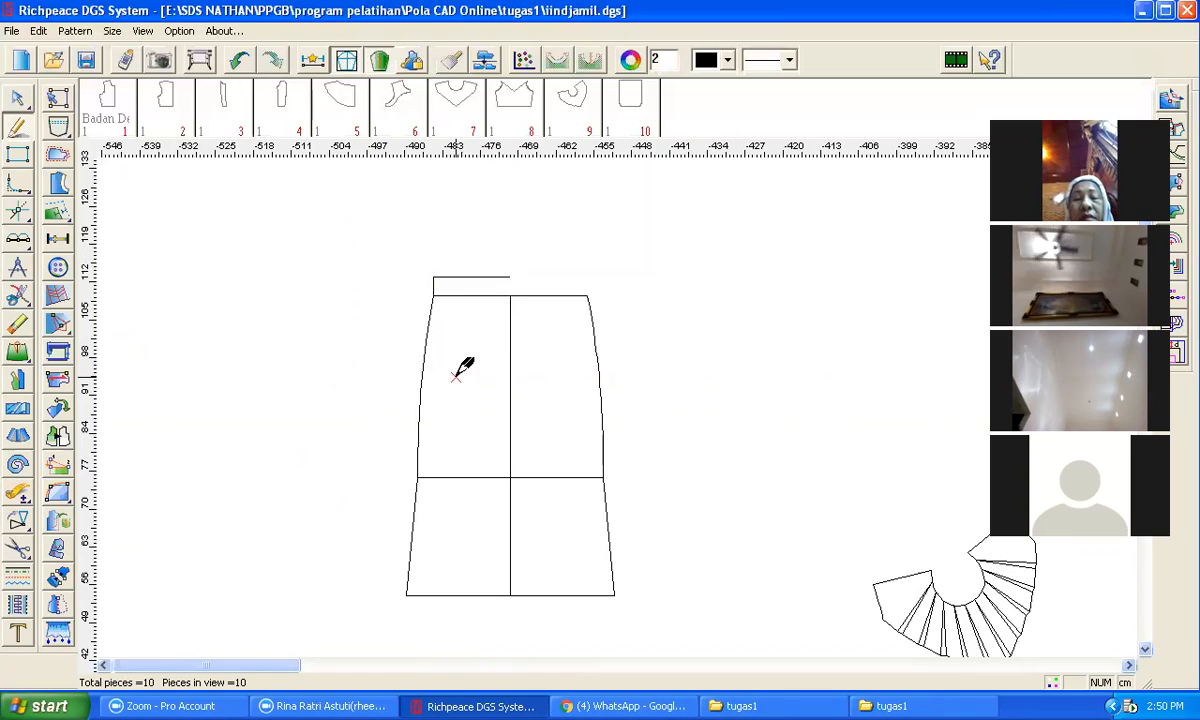
{"action": "key", "text": "e"}
{"action": "left_click", "coordinate": [476, 281]}
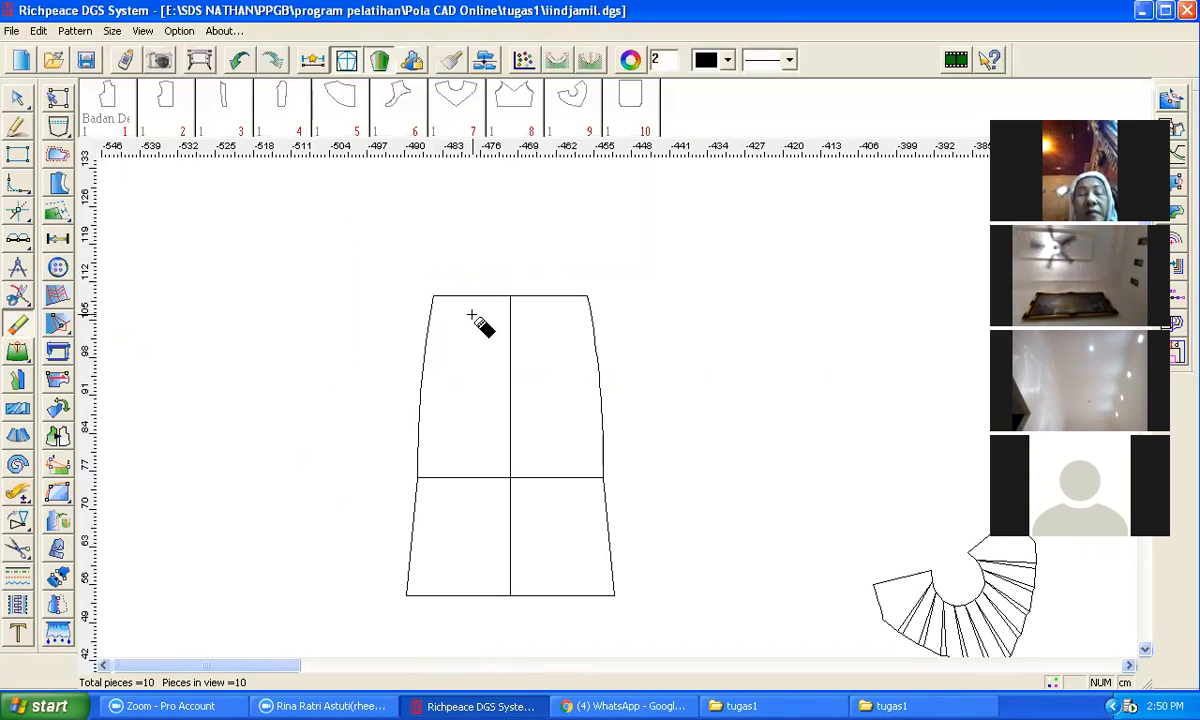
Step: Draw a yoke line from the left side, 4.99 cm below the top corner, to the centre line and bend it into an upward curve
{"action": "scroll", "coordinate": [611, 249], "scroll_direction": "up", "scroll_amount": 1}
{"action": "scroll", "coordinate": [615, 407], "scroll_direction": "down", "scroll_amount": 1}
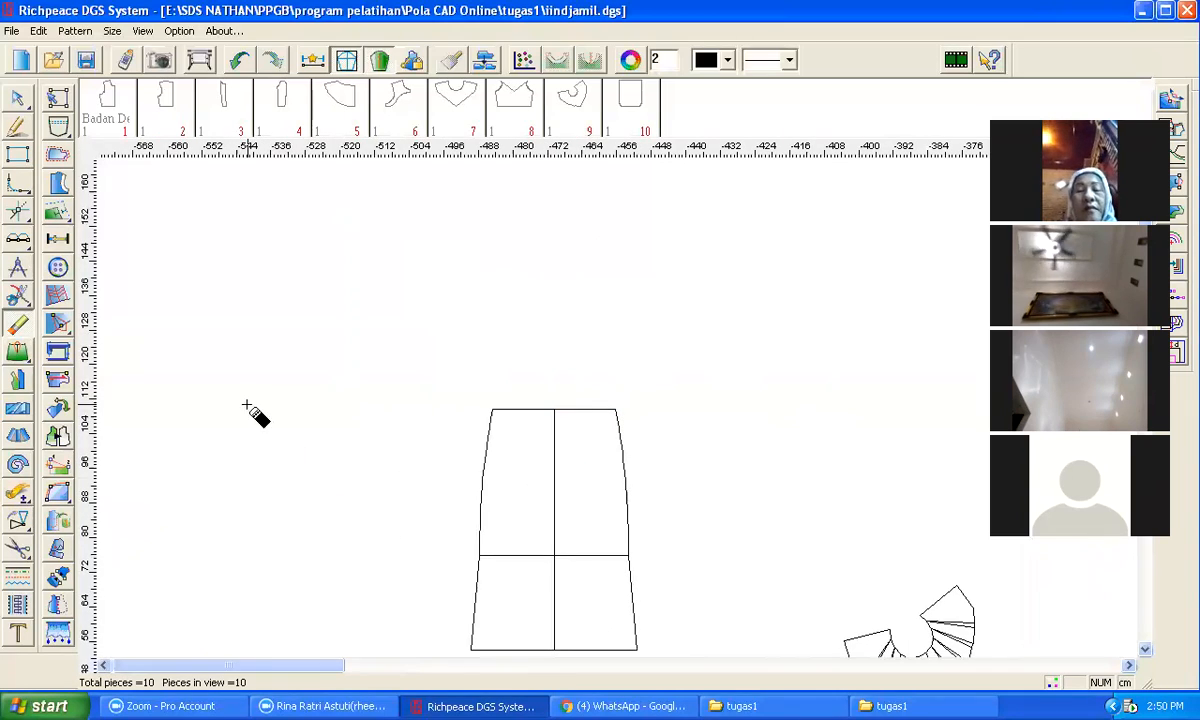
{"action": "left_click", "coordinate": [17, 127]}
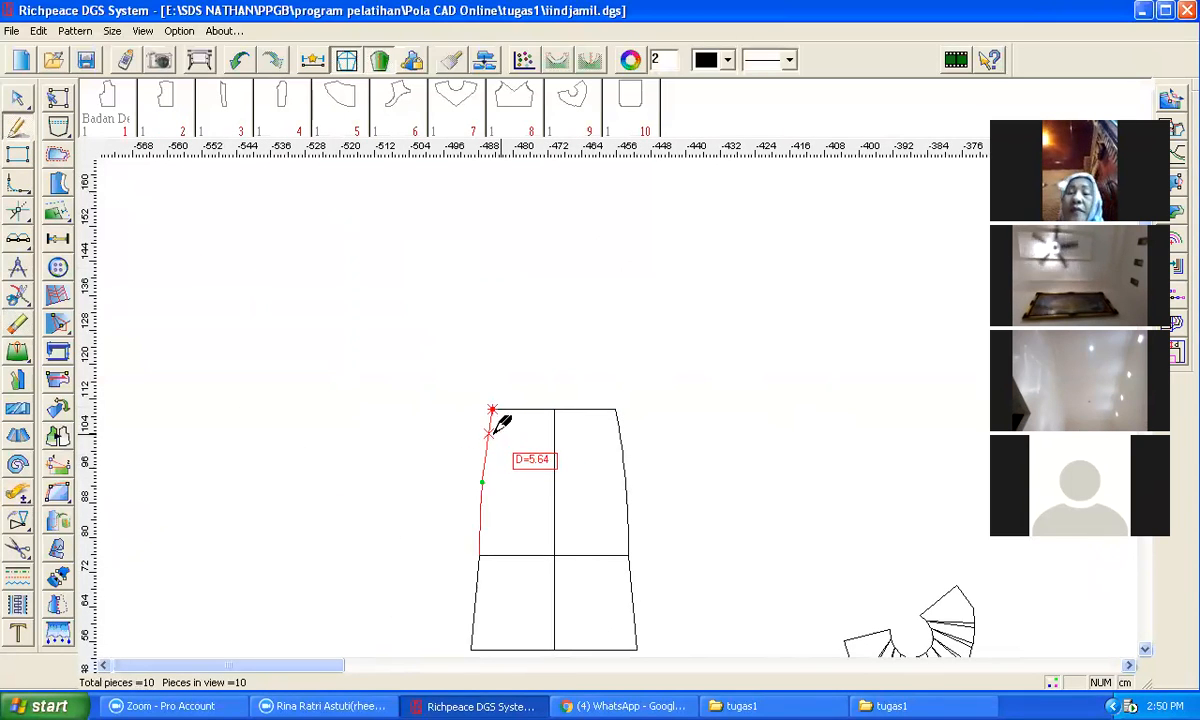
{"action": "left_click", "coordinate": [492, 428]}
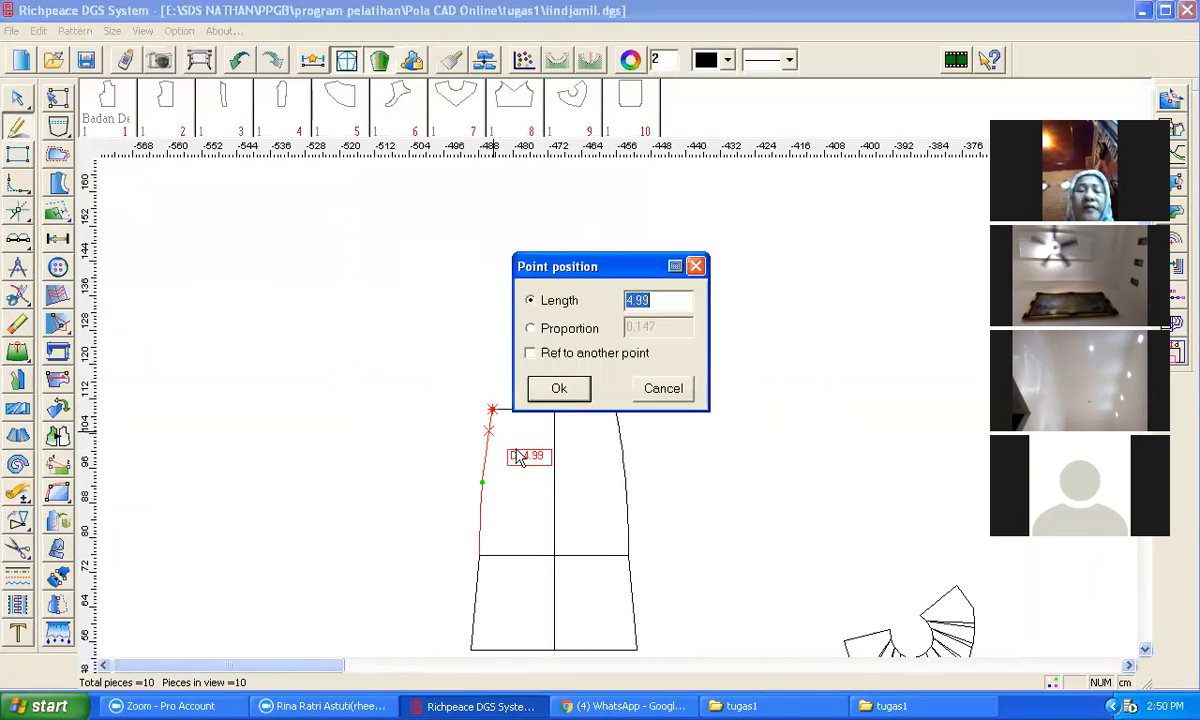
{"action": "left_click", "coordinate": [566, 394]}
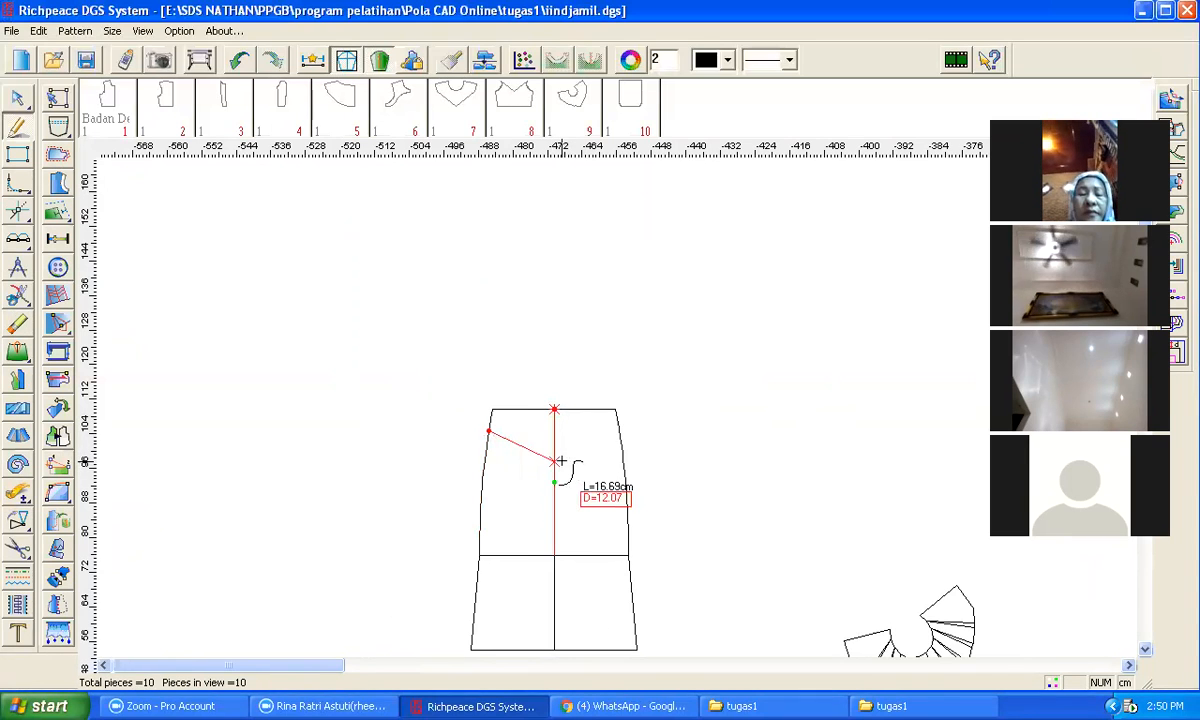
{"action": "left_click", "coordinate": [554, 410]}
{"action": "left_click", "coordinate": [620, 418]}
{"action": "right_click", "coordinate": [551, 433]}
{"action": "right_click", "coordinate": [511, 442]}
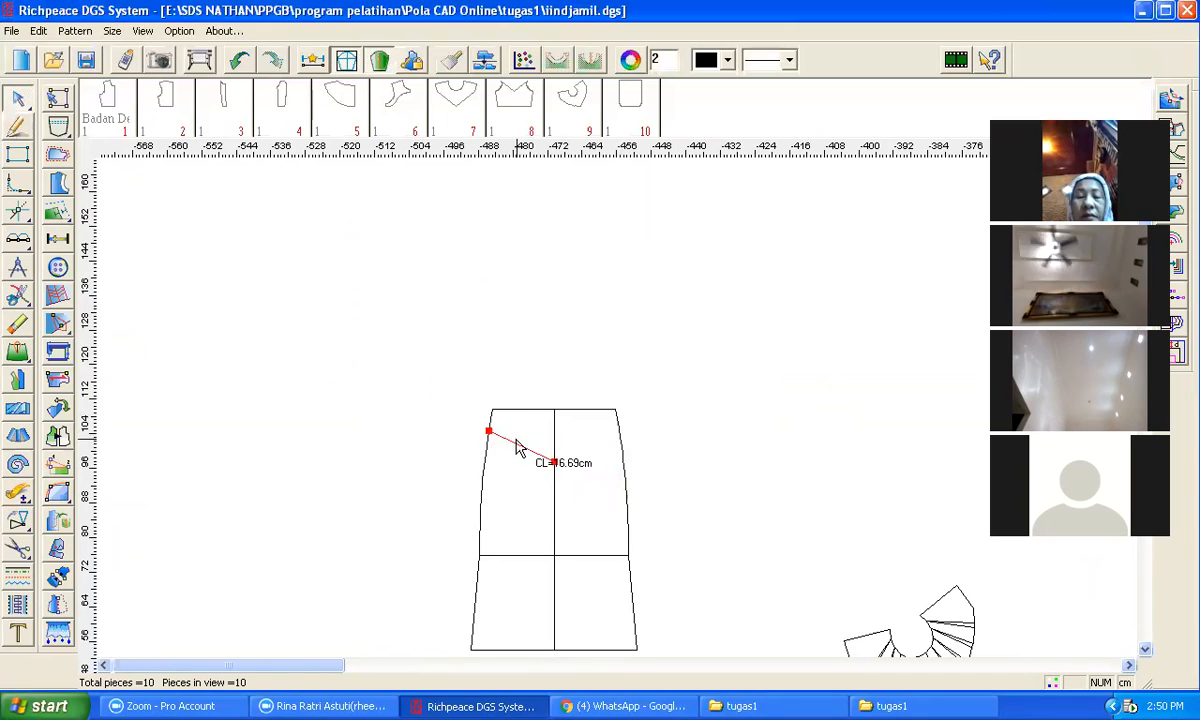
{"action": "left_click", "coordinate": [516, 443]}
{"action": "left_click", "coordinate": [517, 443]}
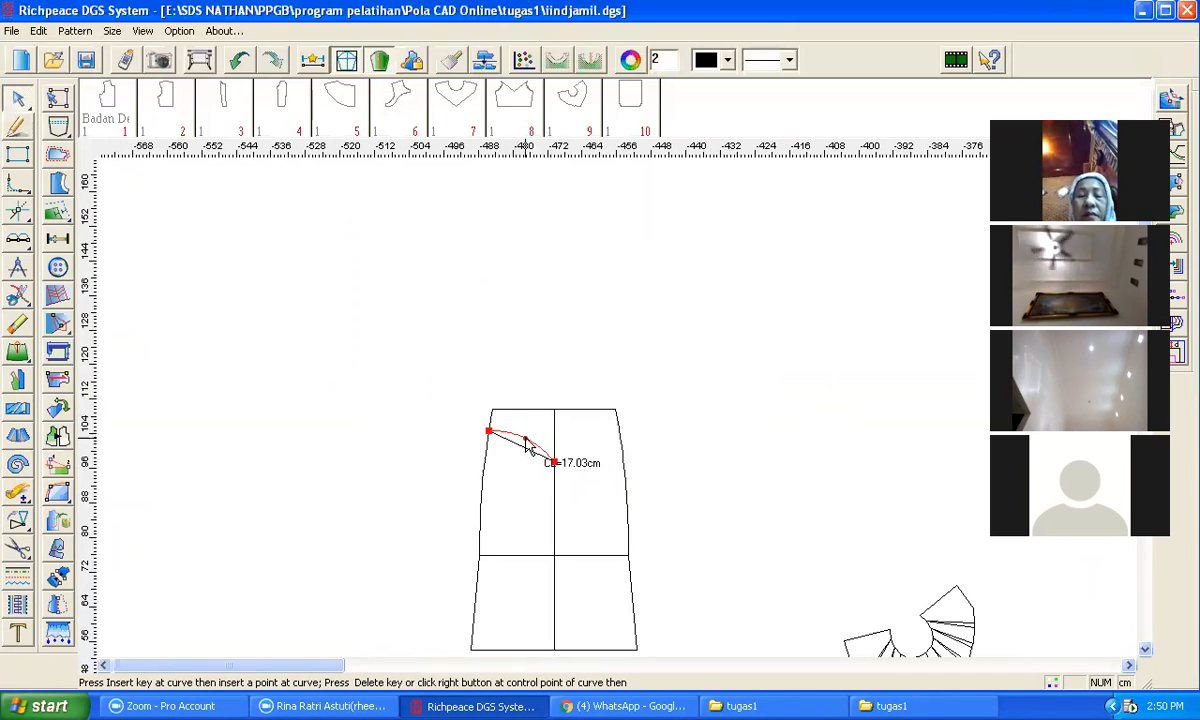
{"action": "left_click", "coordinate": [523, 440]}
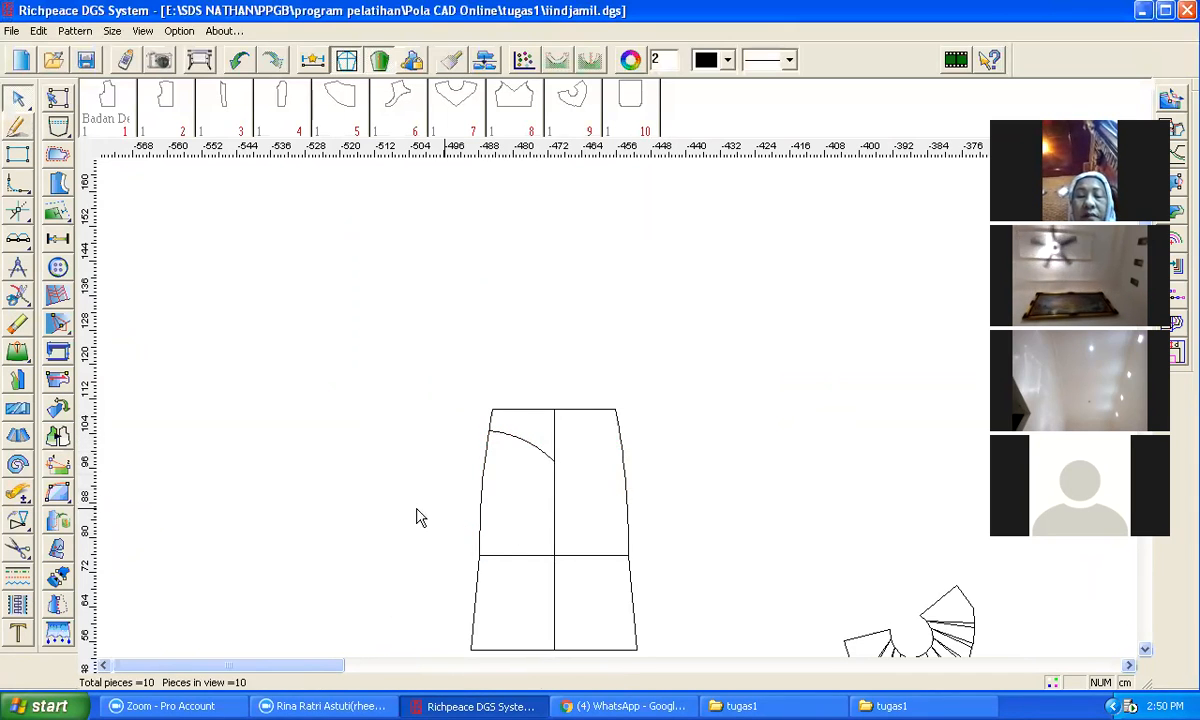
Step: Mirror the curved yoke line across the centre line onto the right half
{"action": "left_click", "coordinate": [28, 517]}
{"action": "left_click", "coordinate": [50, 521]}
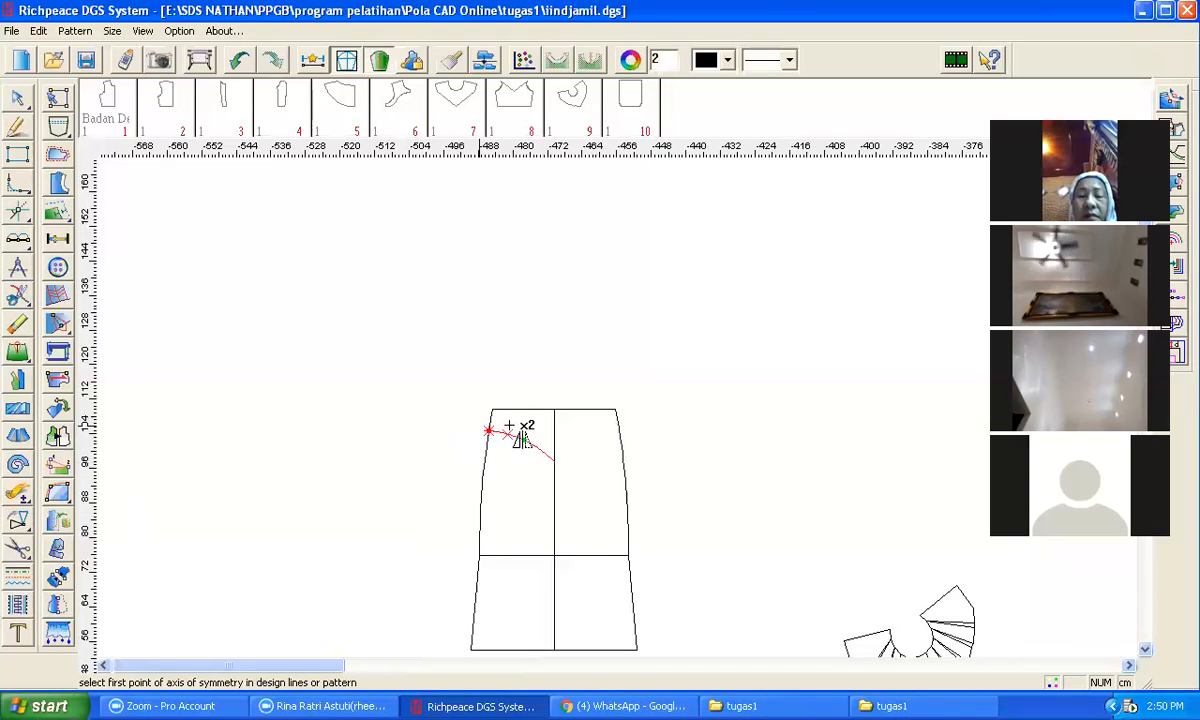
{"action": "left_click", "coordinate": [554, 410]}
{"action": "left_click", "coordinate": [554, 492]}
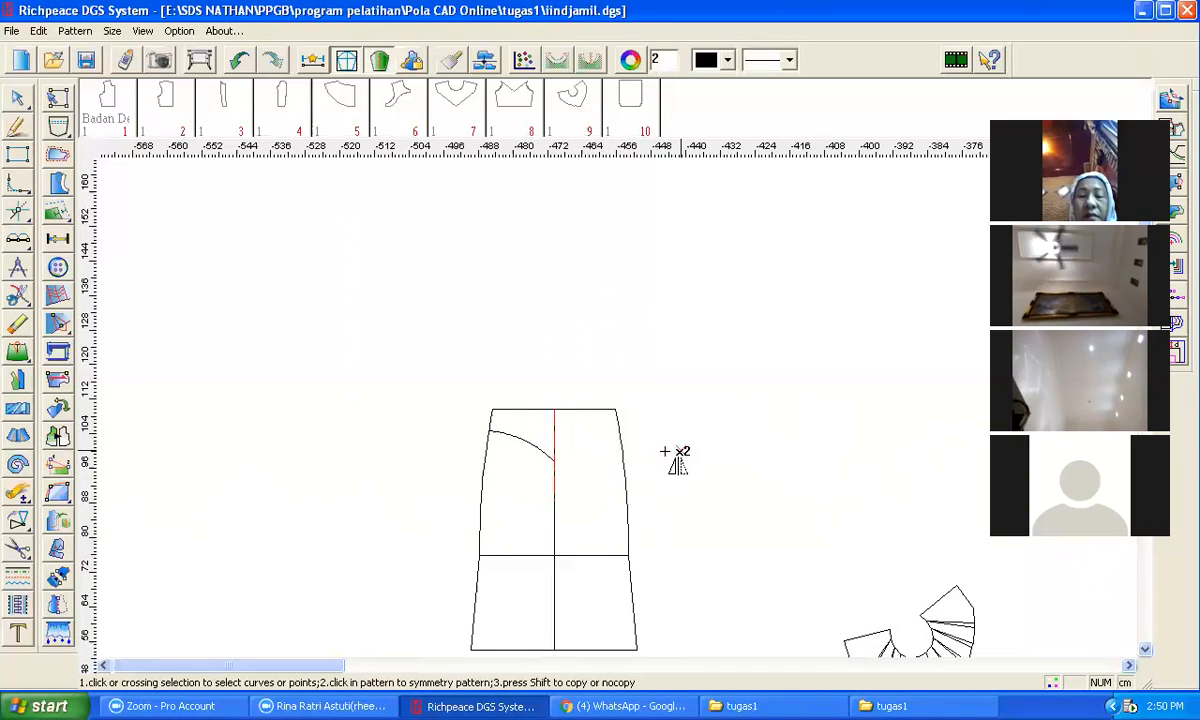
{"action": "left_click", "coordinate": [534, 447]}
{"action": "right_click", "coordinate": [705, 414]}
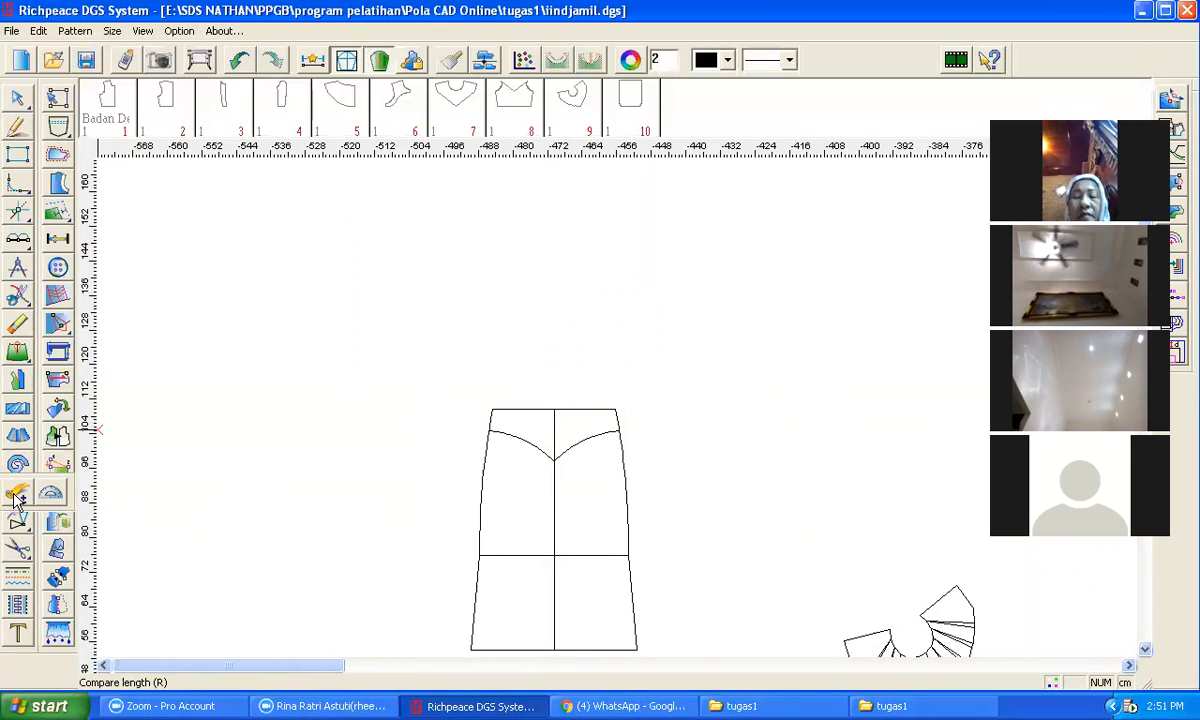
Step: Copy the whole piece to a new position beside the original
{"action": "mouse_move", "coordinate": [15, 533]}
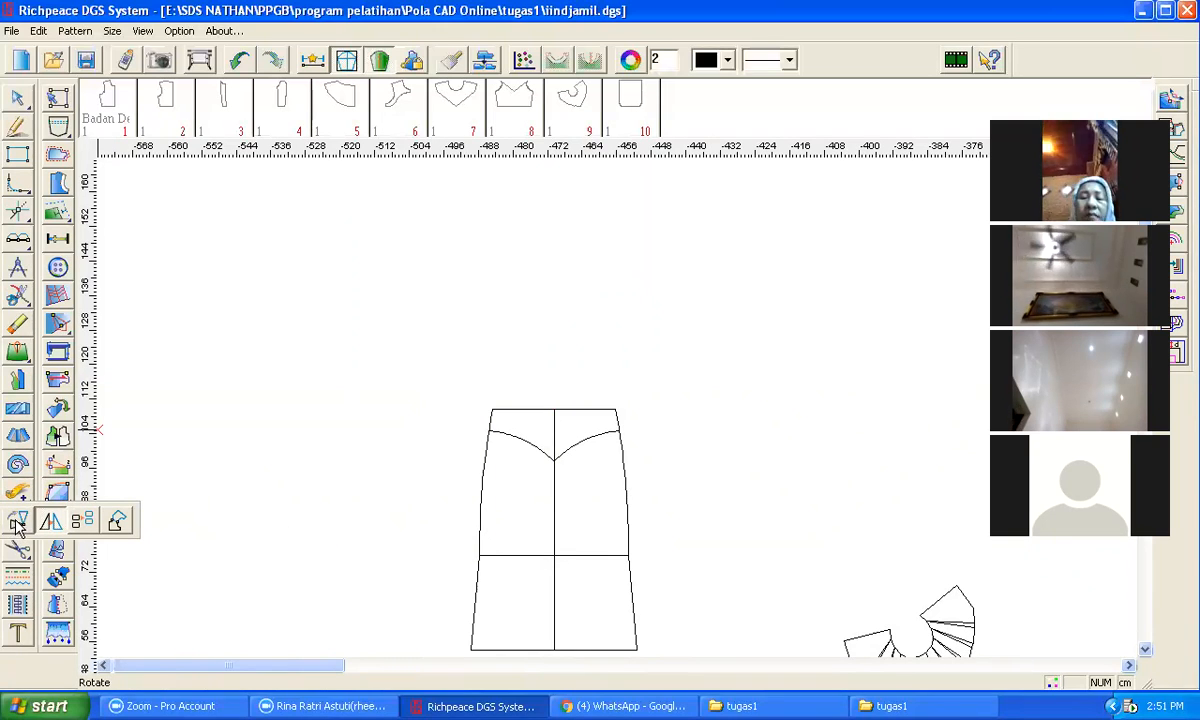
{"action": "left_click", "coordinate": [83, 522]}
{"action": "left_click_drag", "start_coordinate": [438, 357], "coordinate": [687, 668]}
{"action": "left_click", "coordinate": [676, 667]}
{"action": "scroll", "coordinate": [613, 409], "scroll_direction": "down", "scroll_amount": 4}
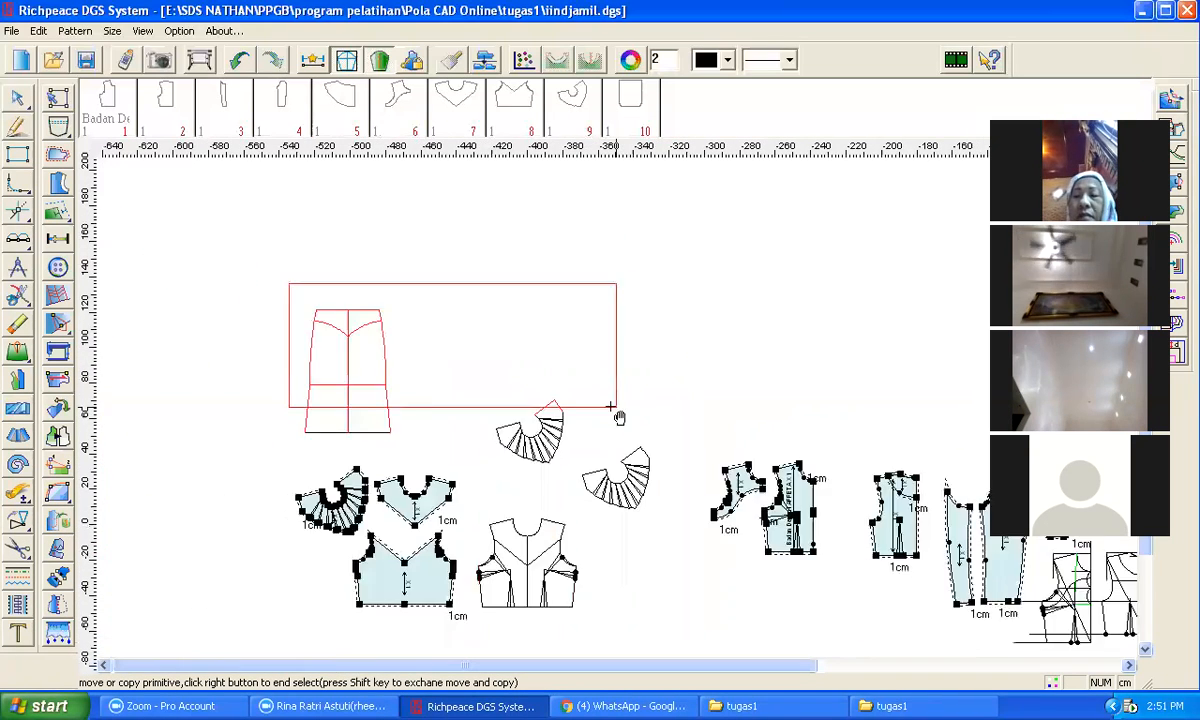
{"action": "right_click", "coordinate": [463, 421]}
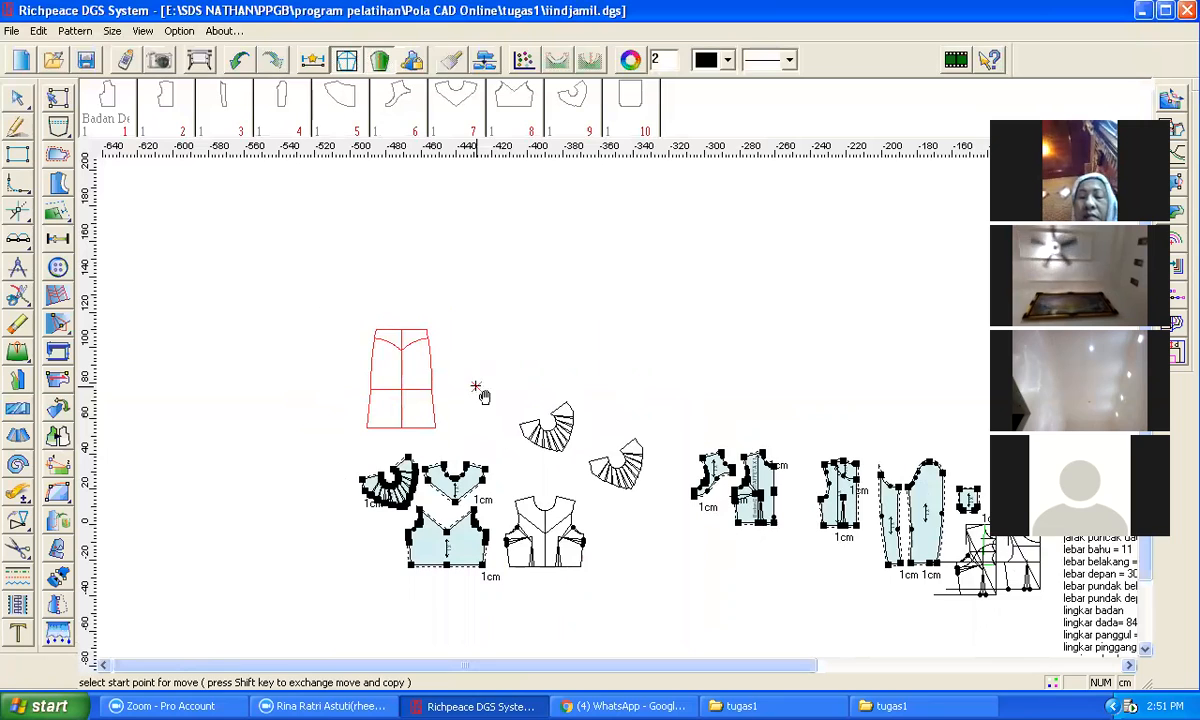
{"action": "left_click", "coordinate": [378, 330]}
{"action": "left_click", "coordinate": [276, 340]}
{"action": "scroll", "coordinate": [303, 389], "scroll_direction": "up", "scroll_amount": 2}
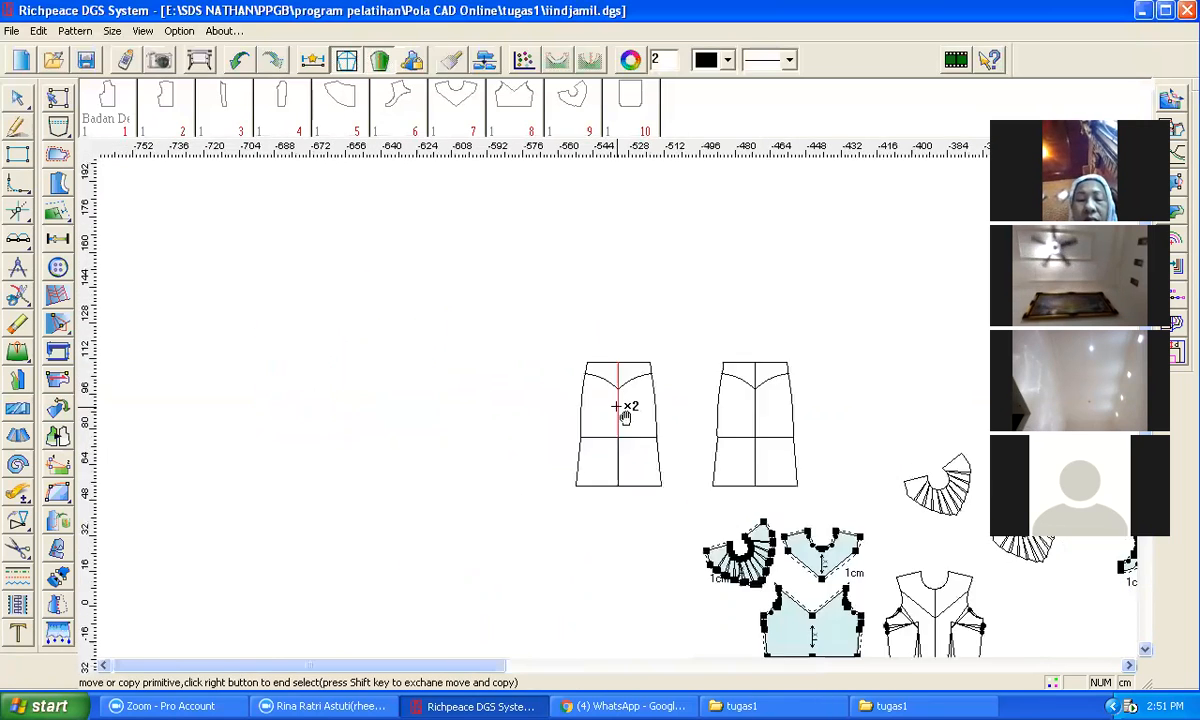
{"action": "scroll", "coordinate": [627, 417], "scroll_direction": "up", "scroll_amount": 1}
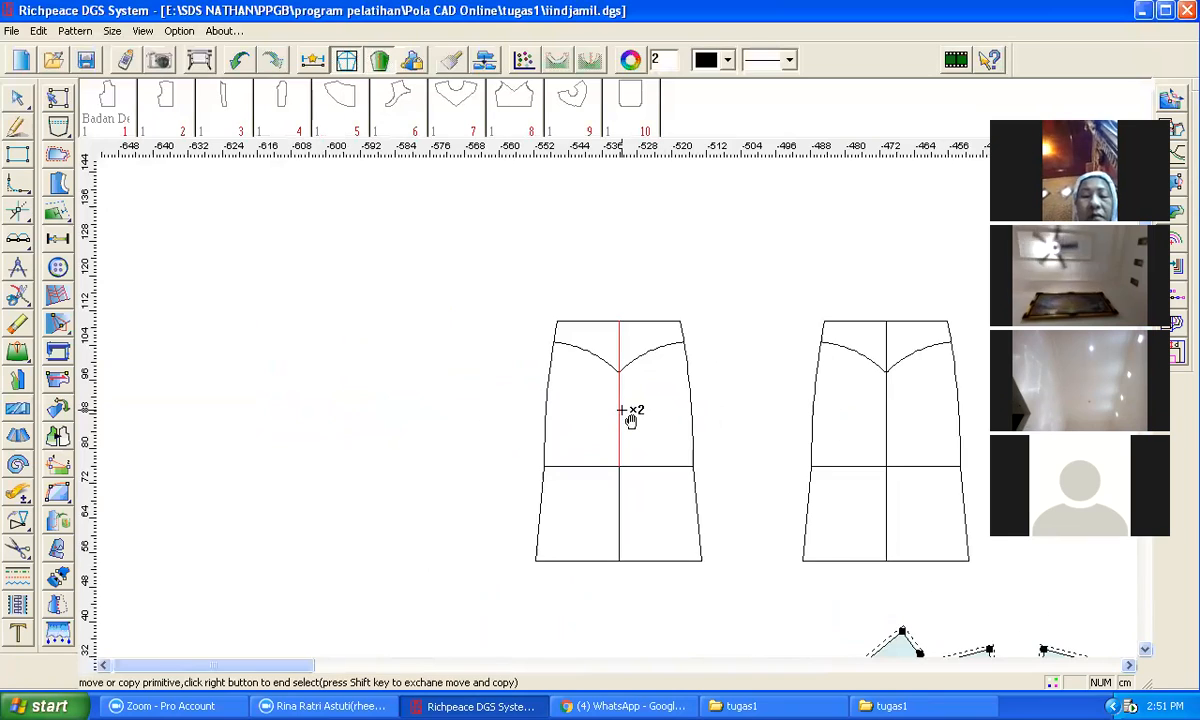
{"action": "key", "text": "e"}
{"action": "left_click", "coordinate": [560, 330]}
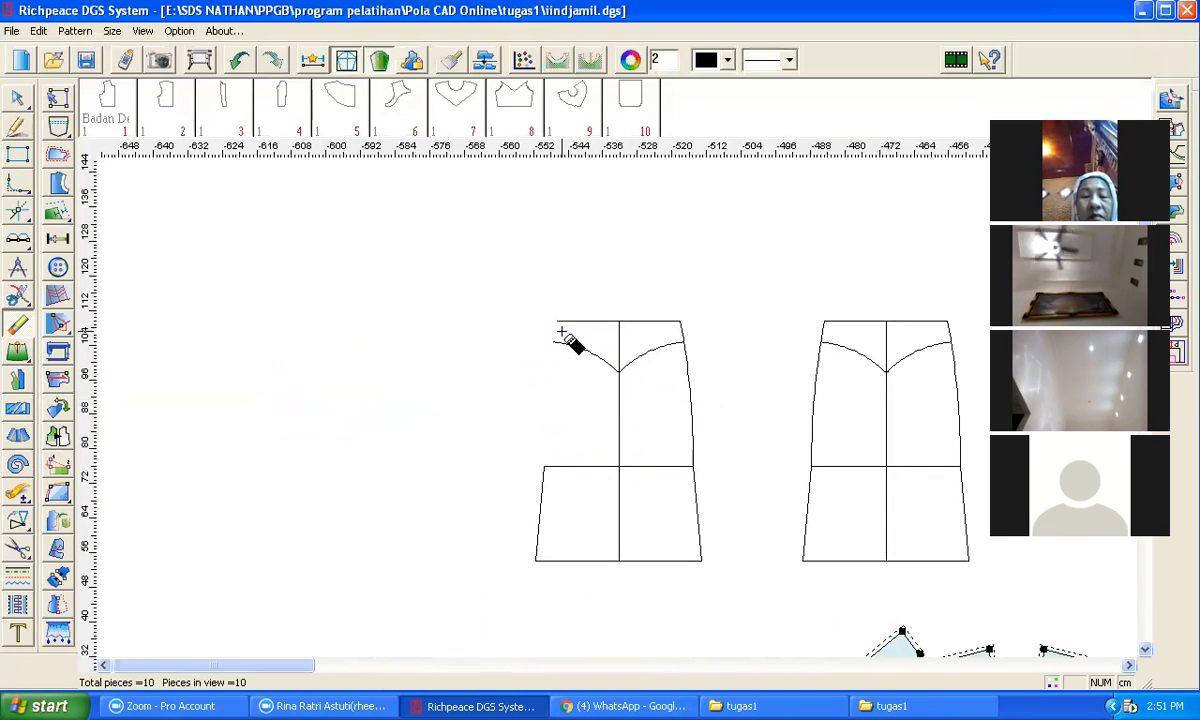
{"action": "key", "text": "ctrl+z"}
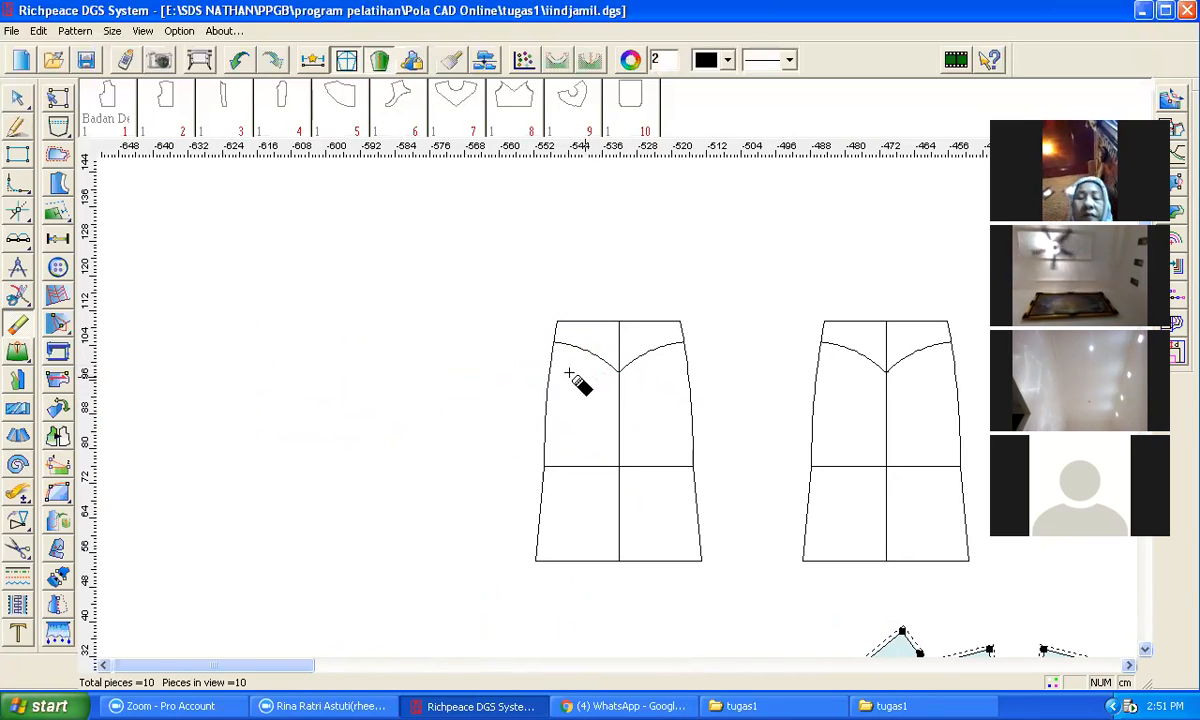
Step: Trim away the side and centre lines above the curved yoke line on the copied piece
{"action": "left_click", "coordinate": [543, 369]}
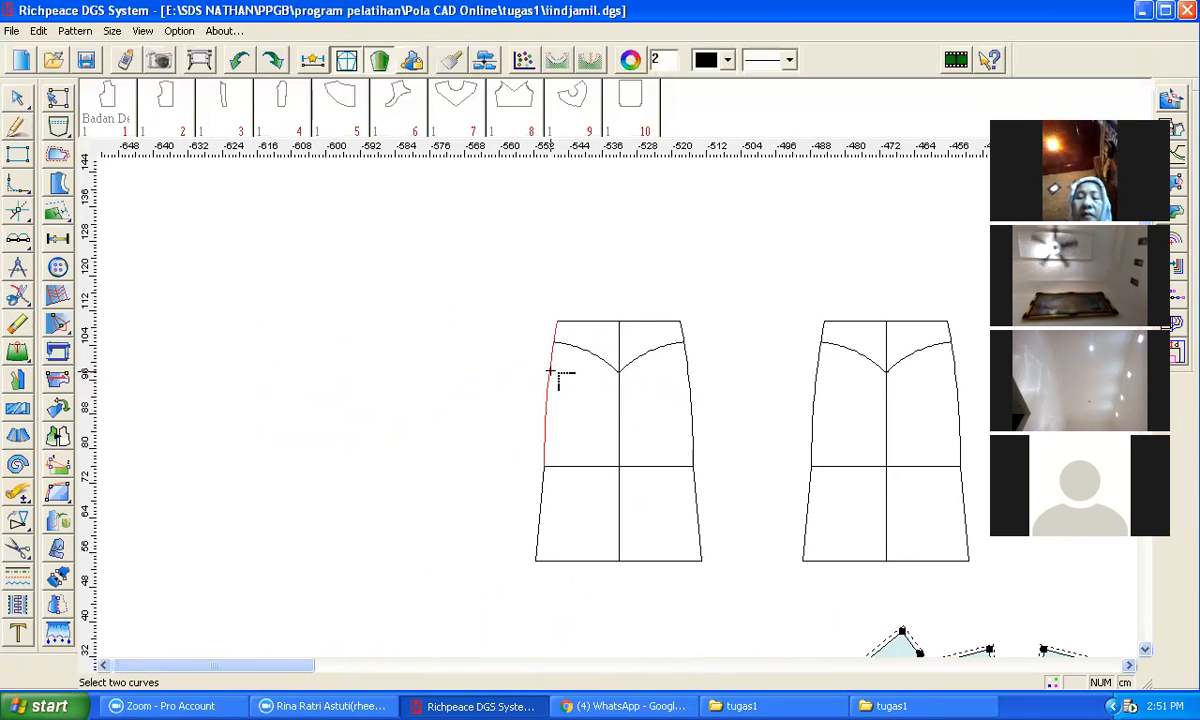
{"action": "left_click", "coordinate": [560, 348]}
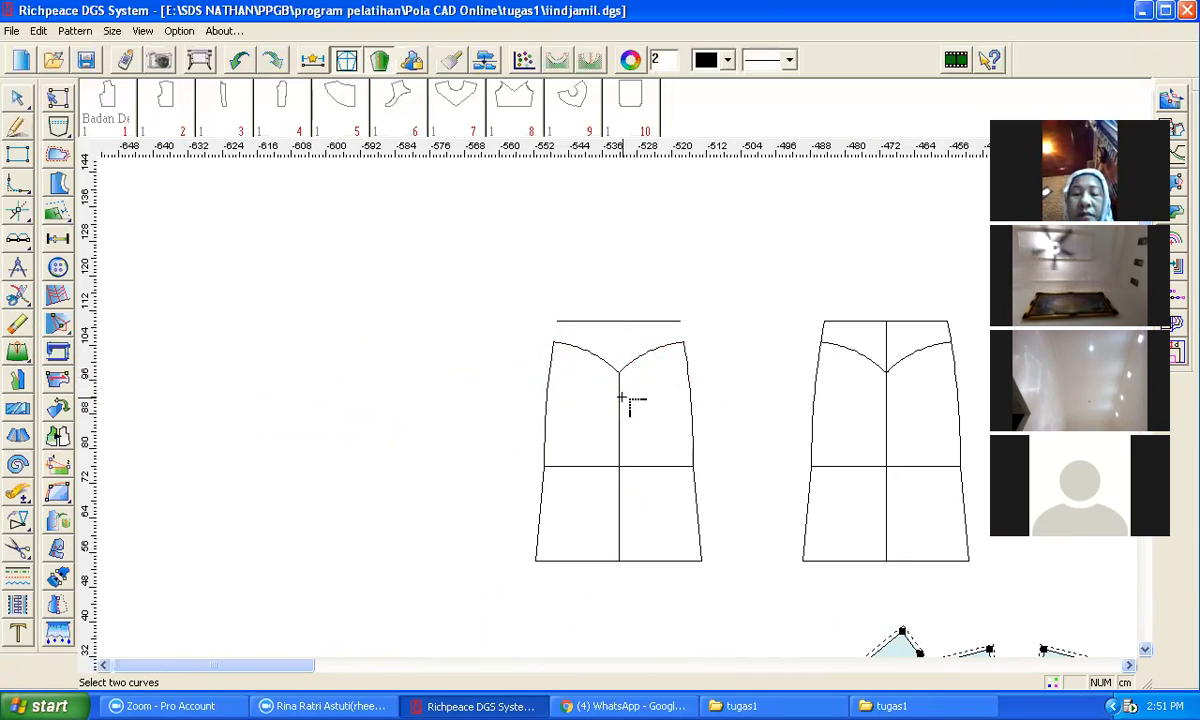
Step: Erase the loose horizontal line above the copied bodice piece
{"action": "key", "text": "e"}
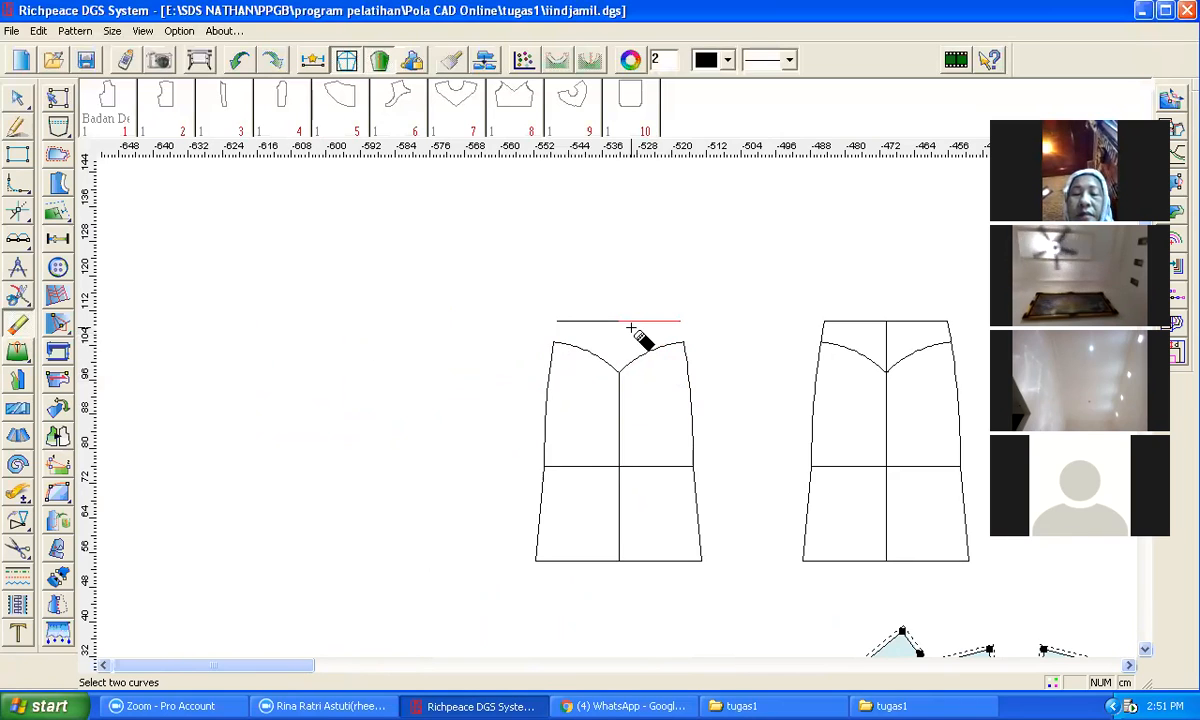
{"action": "left_click", "coordinate": [631, 327]}
{"action": "left_click", "coordinate": [613, 325]}
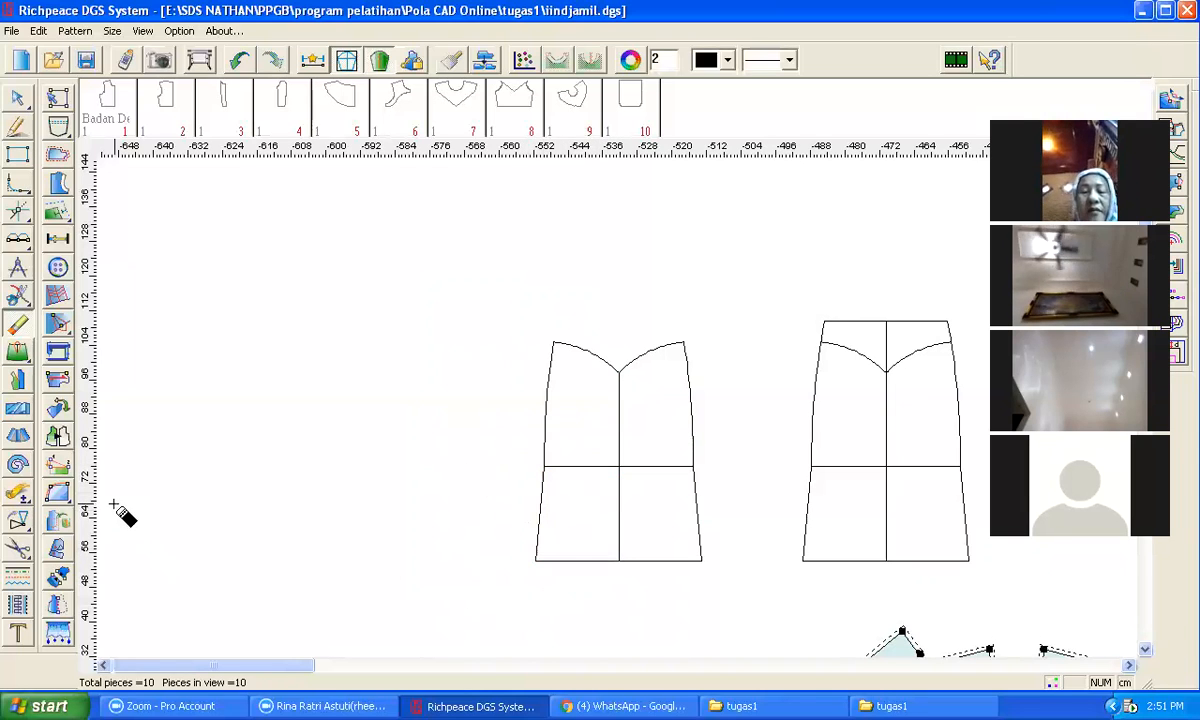
Step: Join the left and right halves of the curved yoke line on the copied piece into one curve
{"action": "left_click", "coordinate": [19, 550]}
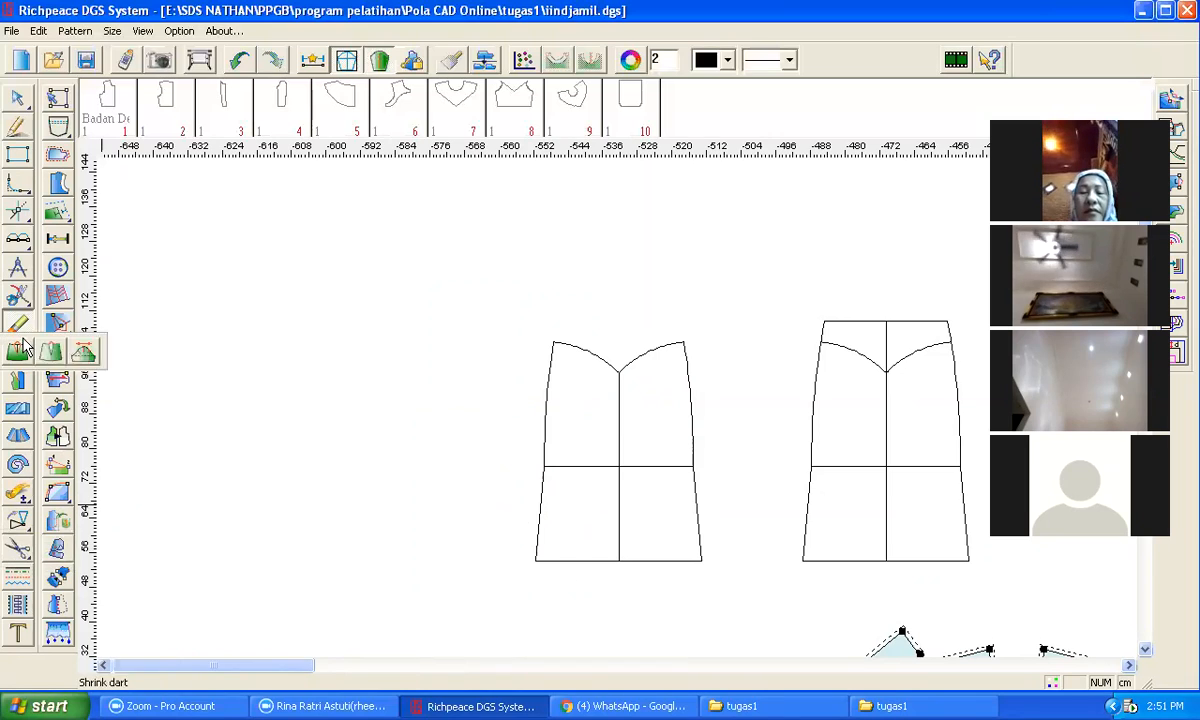
{"action": "left_click", "coordinate": [560, 561]}
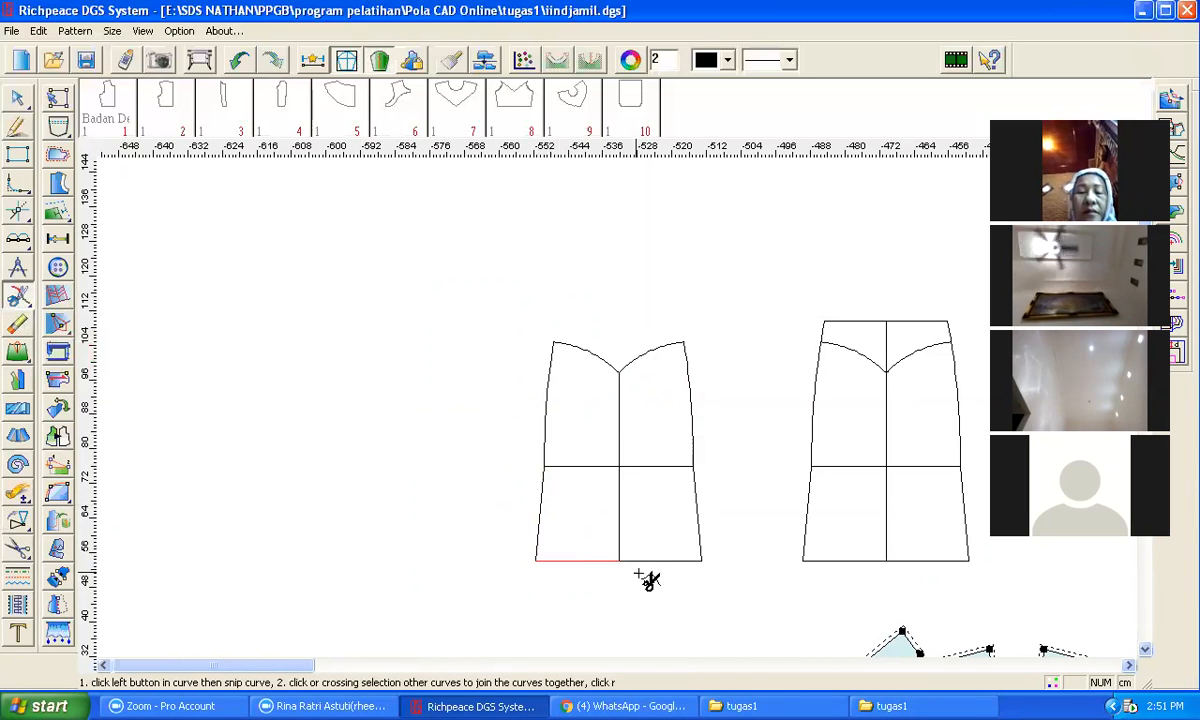
{"action": "left_click", "coordinate": [619, 561]}
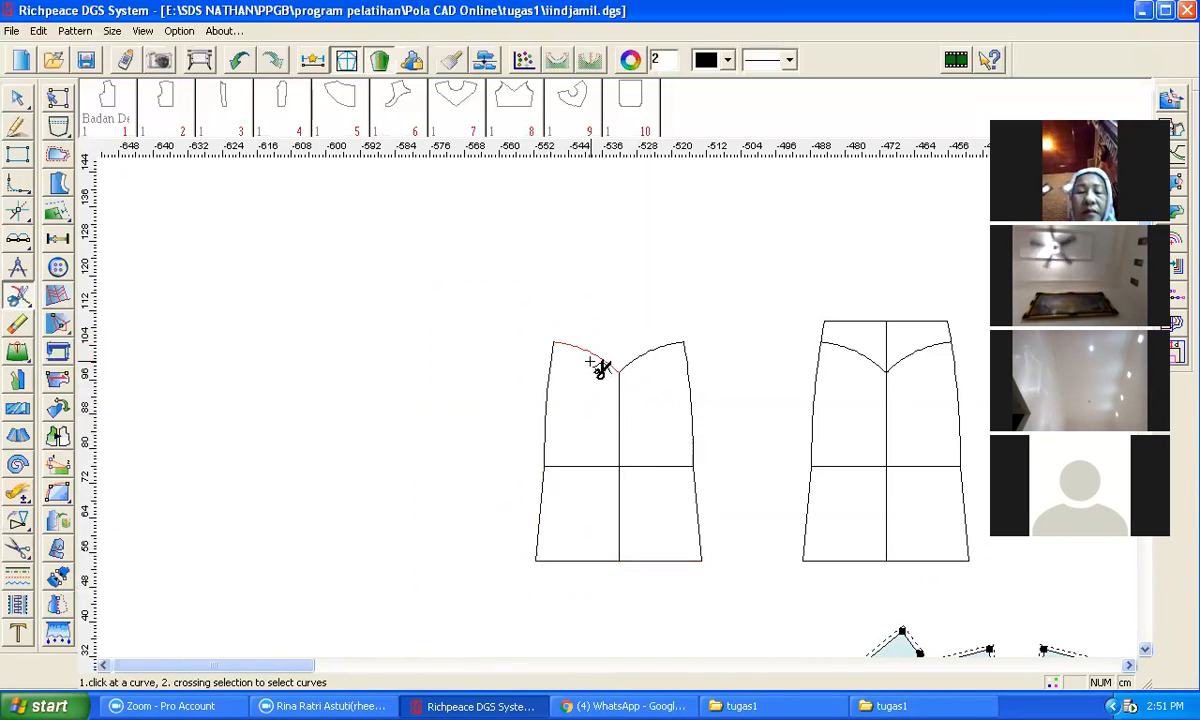
{"action": "left_click", "coordinate": [652, 357]}
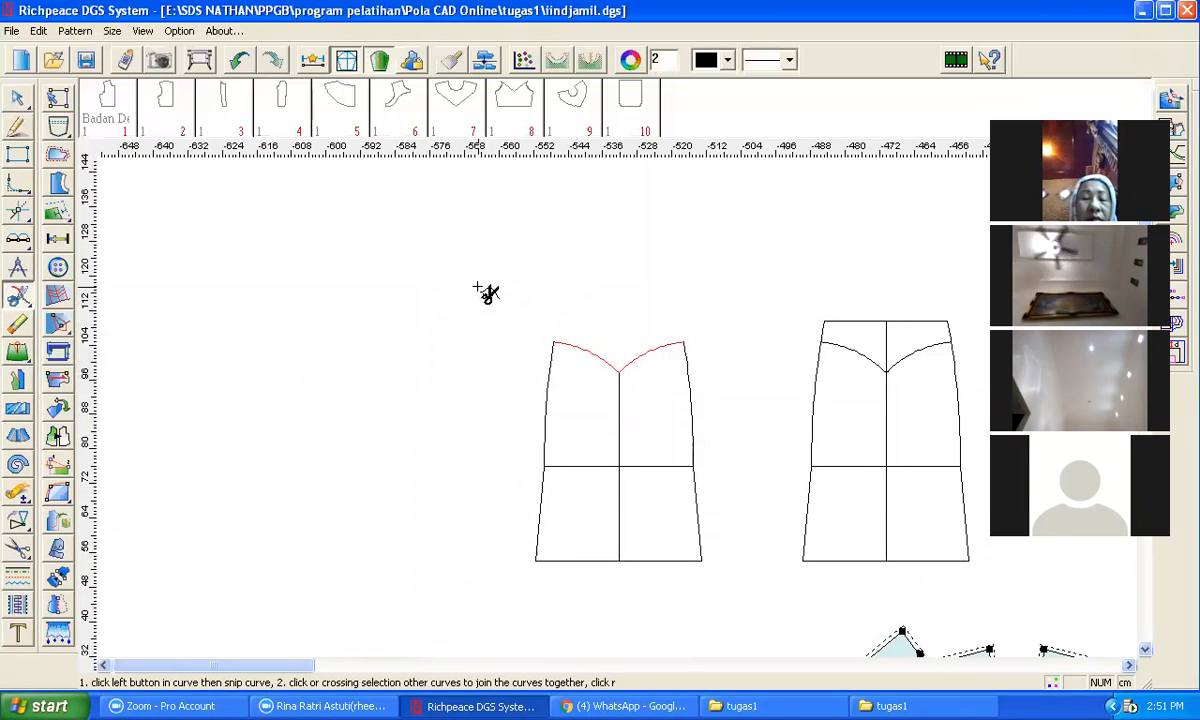
Step: Apply Cut apart to the copied piece, selecting all its lines and then the curved yoke line as the border segment
{"action": "left_click", "coordinate": [17, 437]}
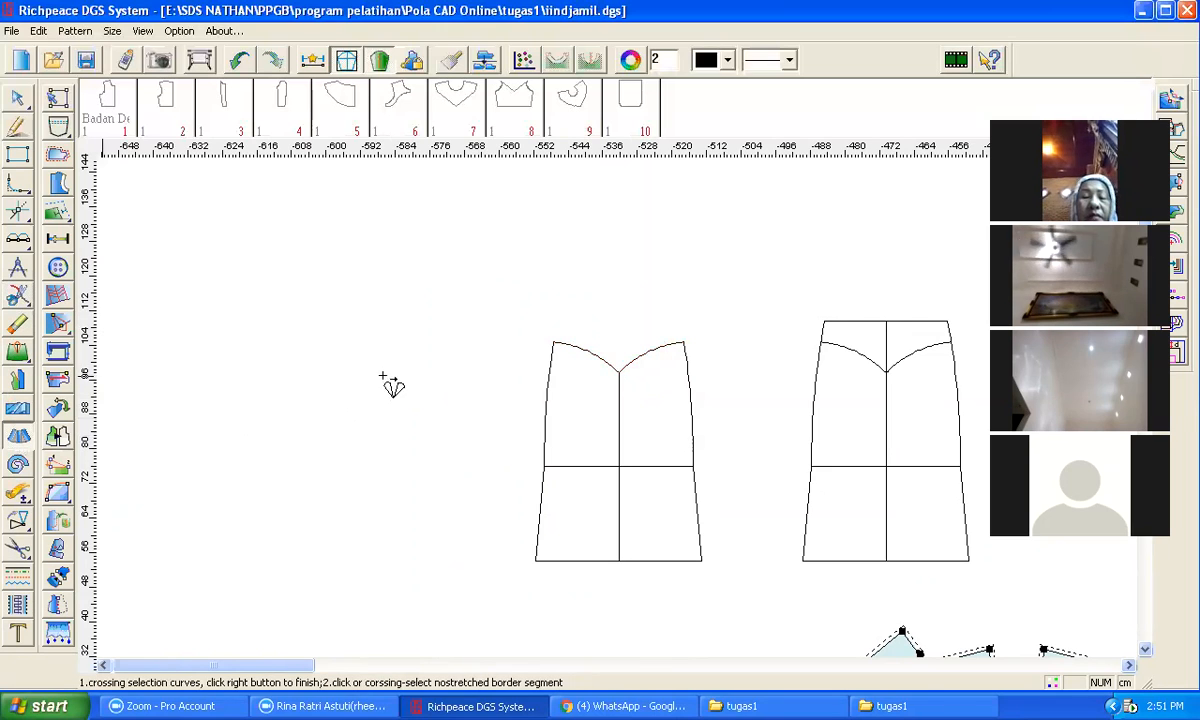
{"action": "left_click", "coordinate": [17, 436]}
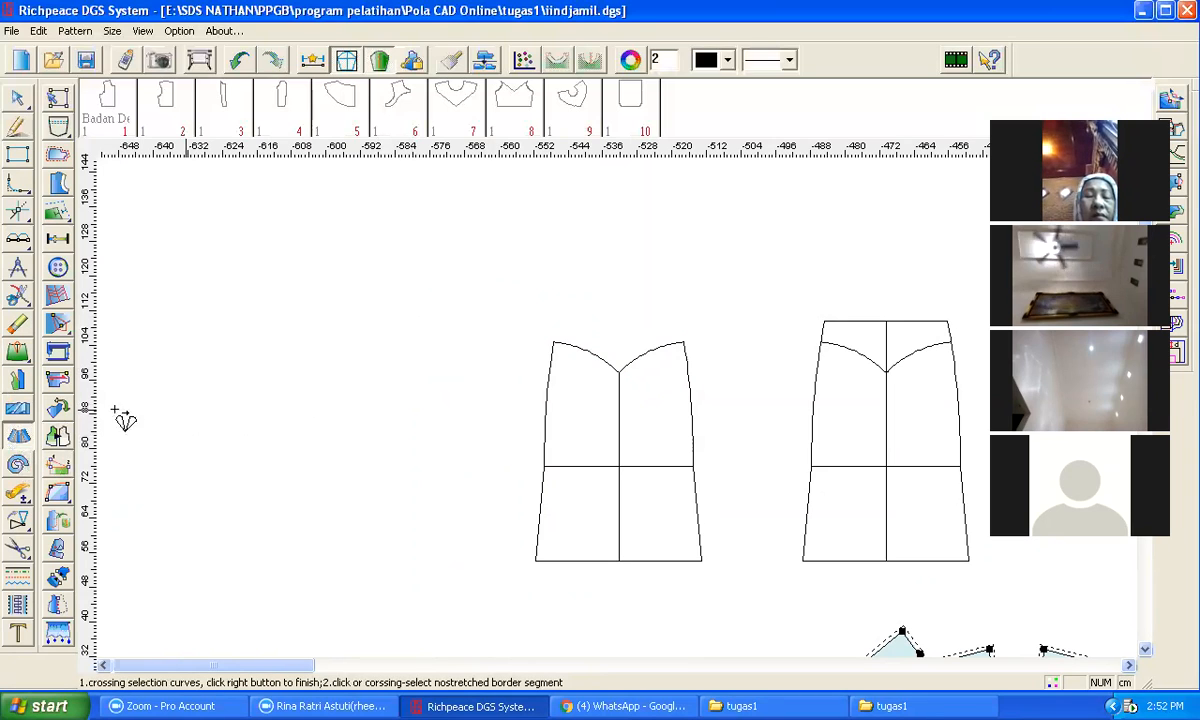
{"action": "left_click", "coordinate": [17, 434]}
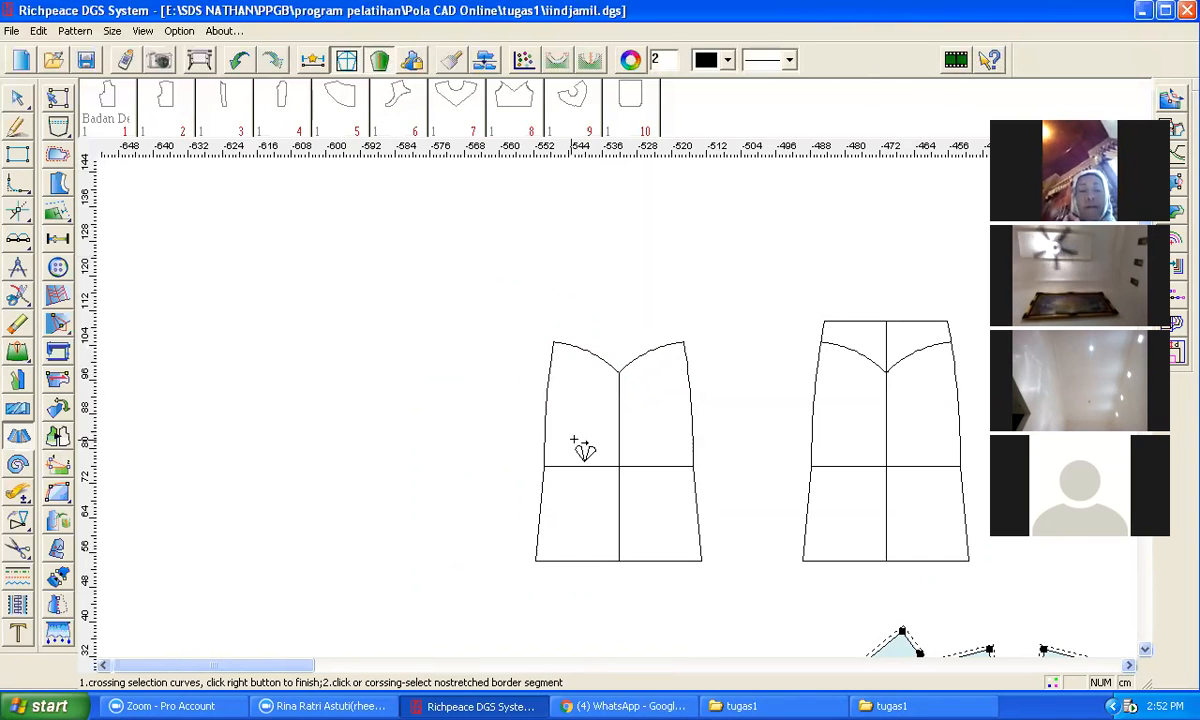
{"action": "left_click_drag", "start_coordinate": [502, 306], "coordinate": [716, 585]}
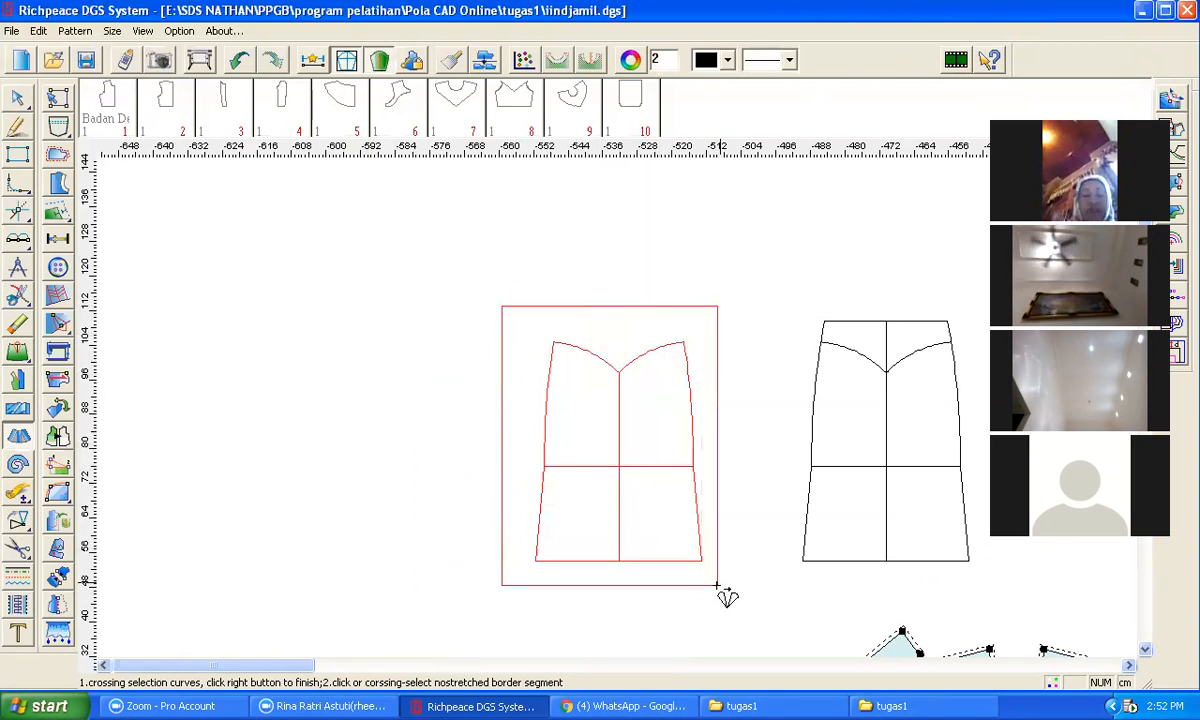
{"action": "right_click", "coordinate": [753, 410]}
{"action": "left_click", "coordinate": [613, 372]}
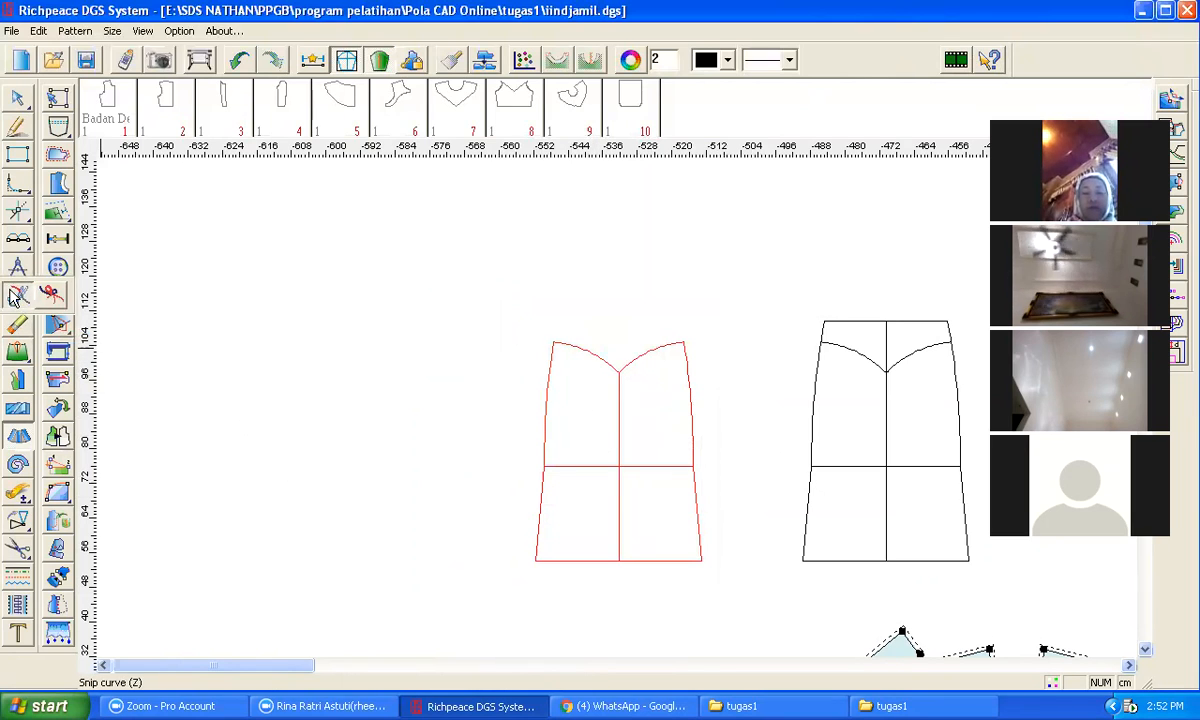
Step: Join the two curved yoke segments of the copied piece together with the snip-and-join tool
{"action": "left_click", "coordinate": [18, 296]}
{"action": "left_click", "coordinate": [588, 350]}
{"action": "left_click", "coordinate": [640, 359]}
{"action": "right_click", "coordinate": [678, 280]}
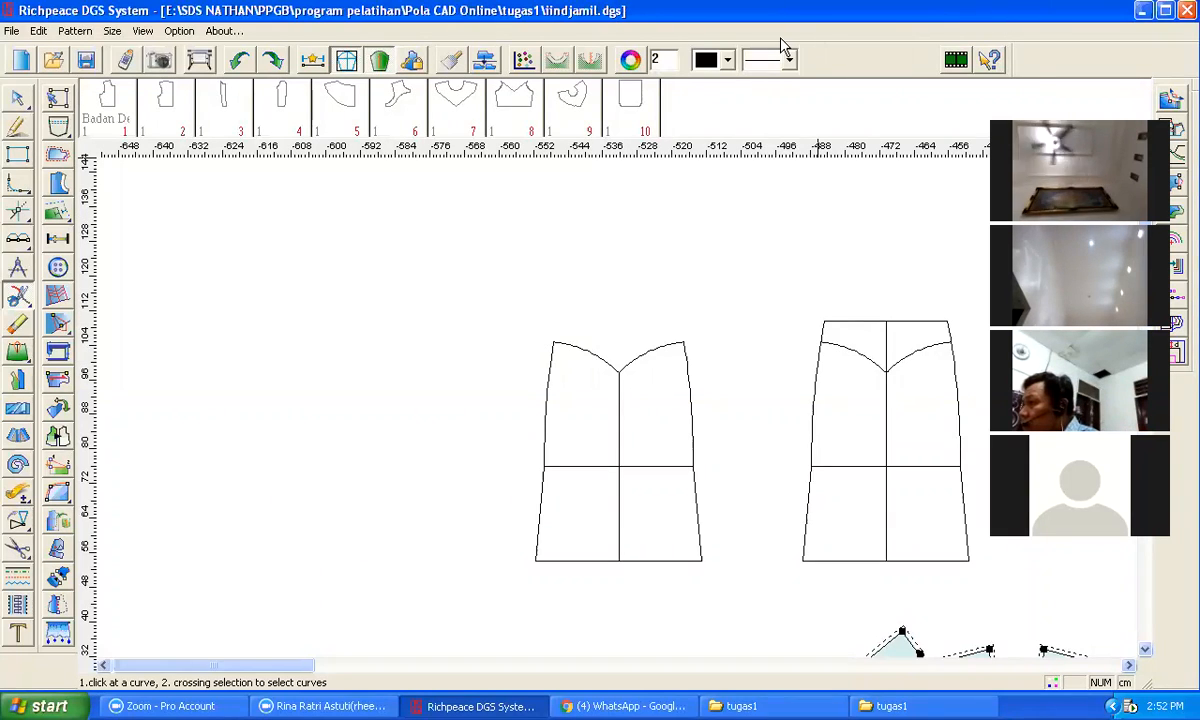
Step: Select the left side line of the original piece with the snip-and-join tool
{"action": "left_click", "coordinate": [919, 547]}
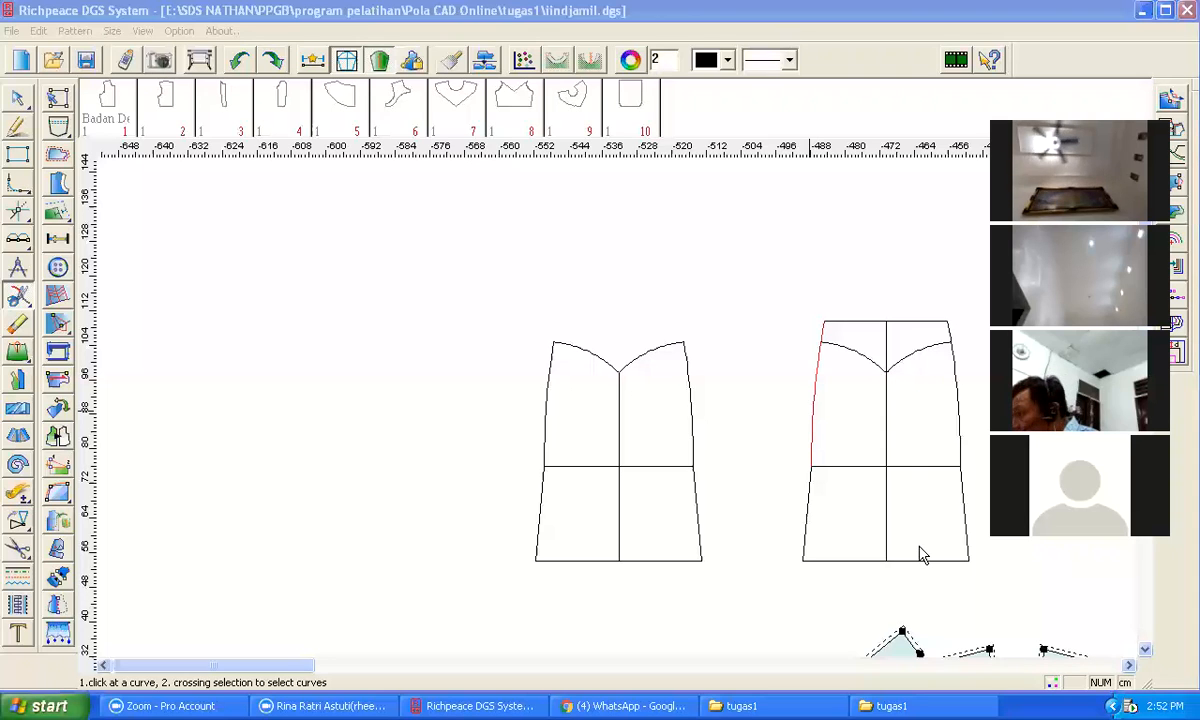
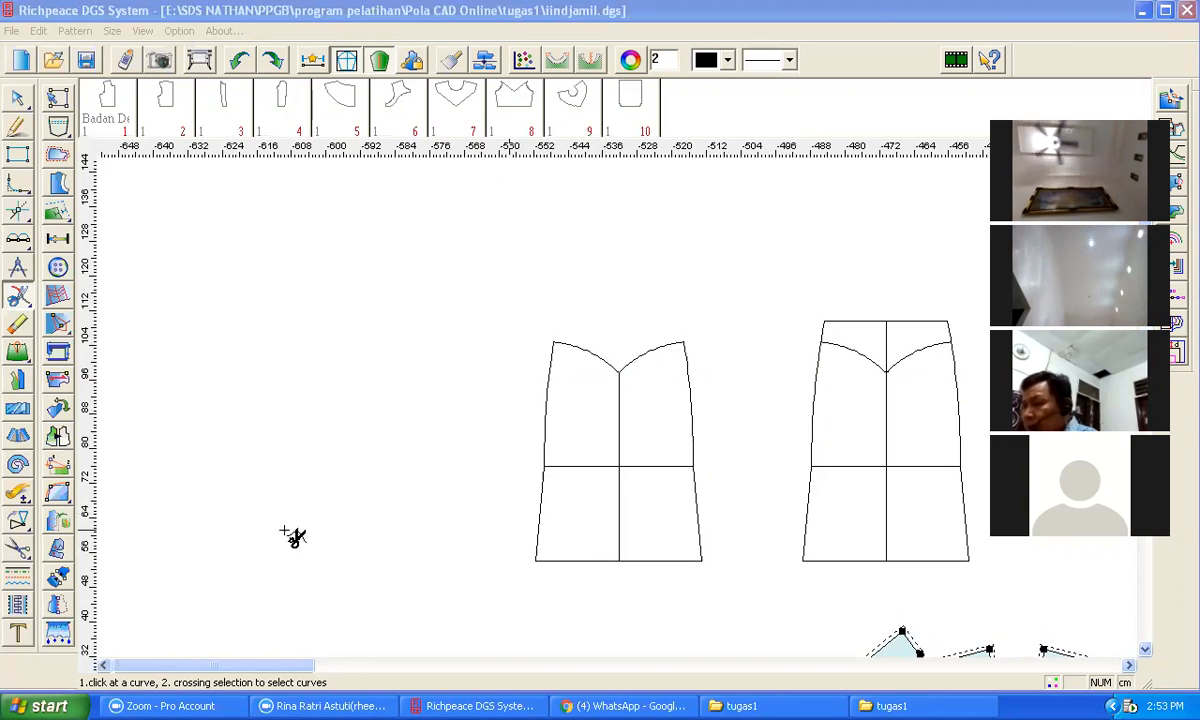
Step: Join the hem segments of the original piece with the snip-and-join tool
{"action": "left_click", "coordinate": [585, 560]}
{"action": "left_click", "coordinate": [618, 561]}
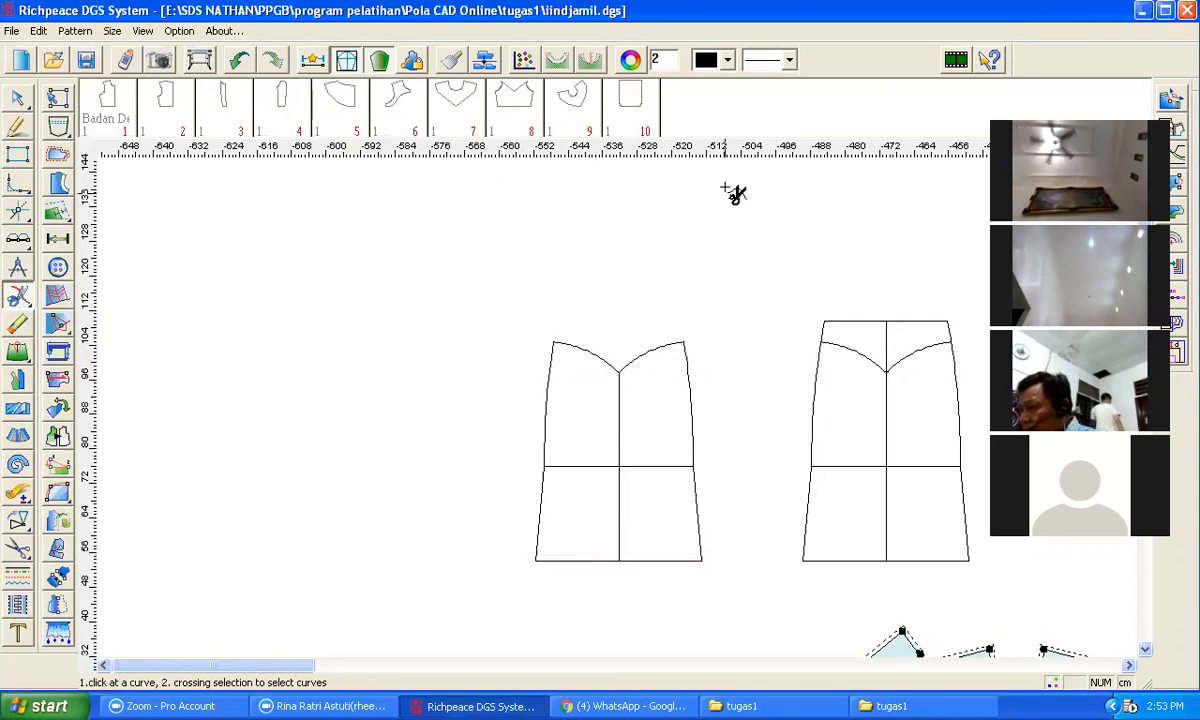
{"action": "right_click", "coordinate": [722, 217]}
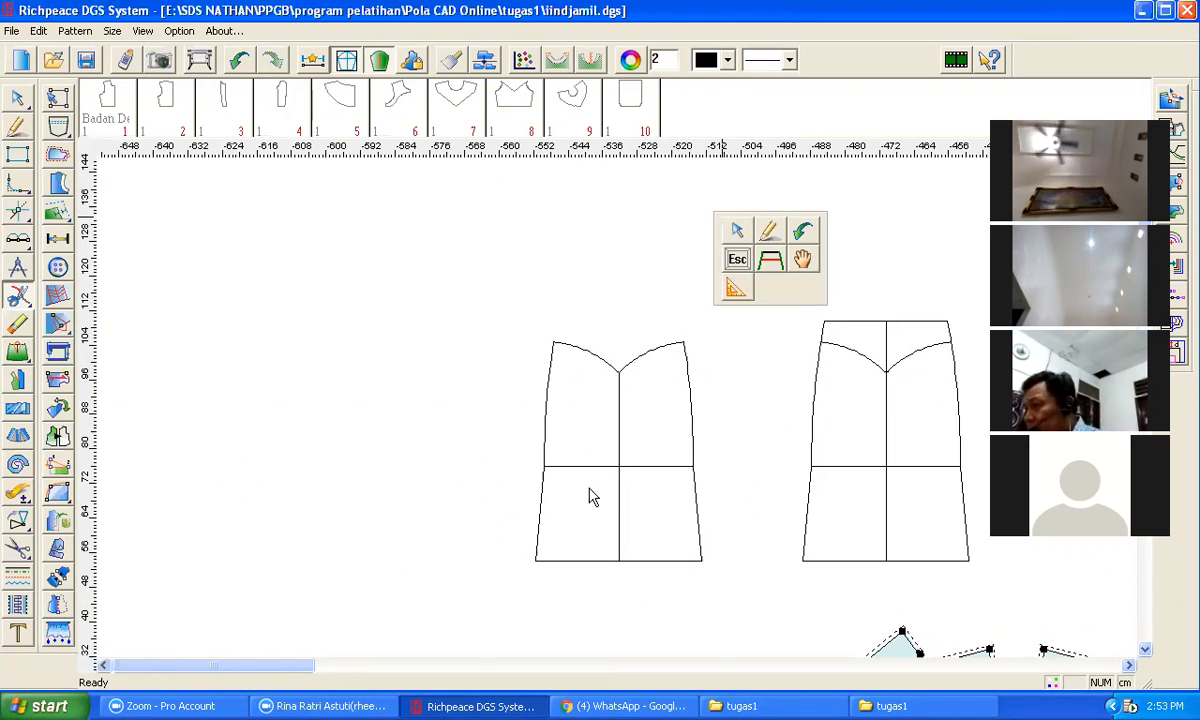
Step: Erase the right half and the horizontal waist line of the original piece, leaving the left panel outline
{"action": "key", "text": "e"}
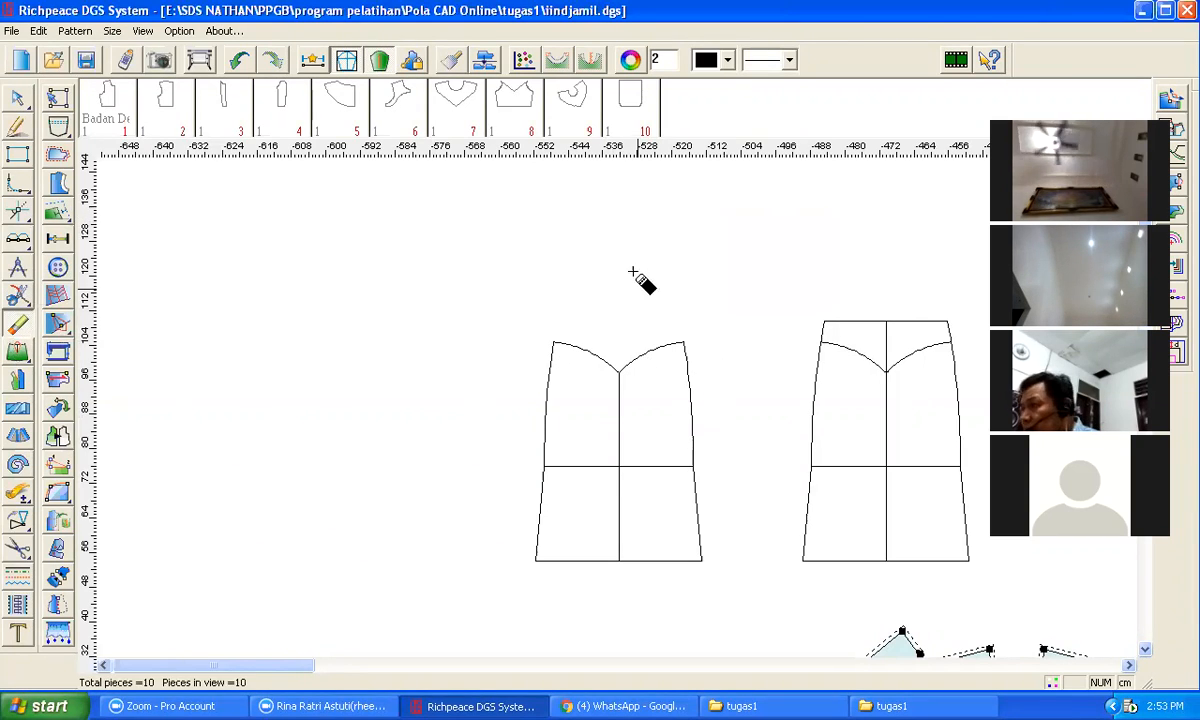
{"action": "left_click", "coordinate": [651, 357]}
{"action": "left_click", "coordinate": [689, 383]}
{"action": "left_click", "coordinate": [668, 466]}
{"action": "left_click", "coordinate": [697, 496]}
{"action": "left_click", "coordinate": [682, 566]}
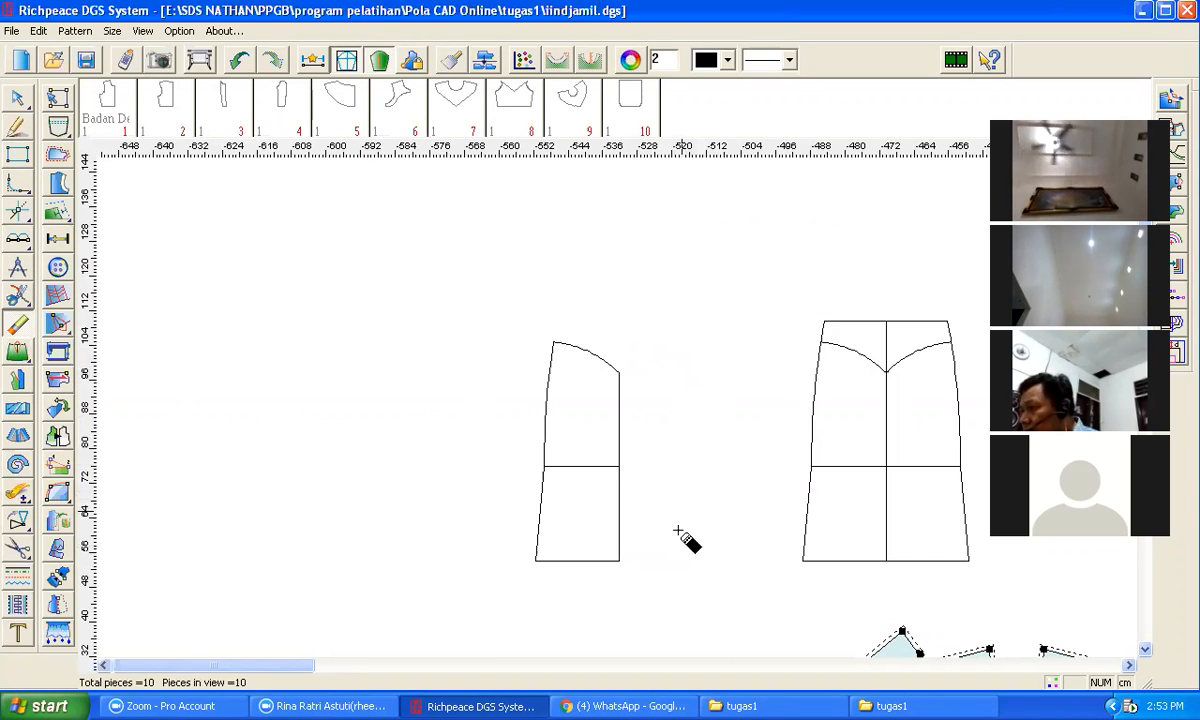
{"action": "left_click", "coordinate": [585, 474]}
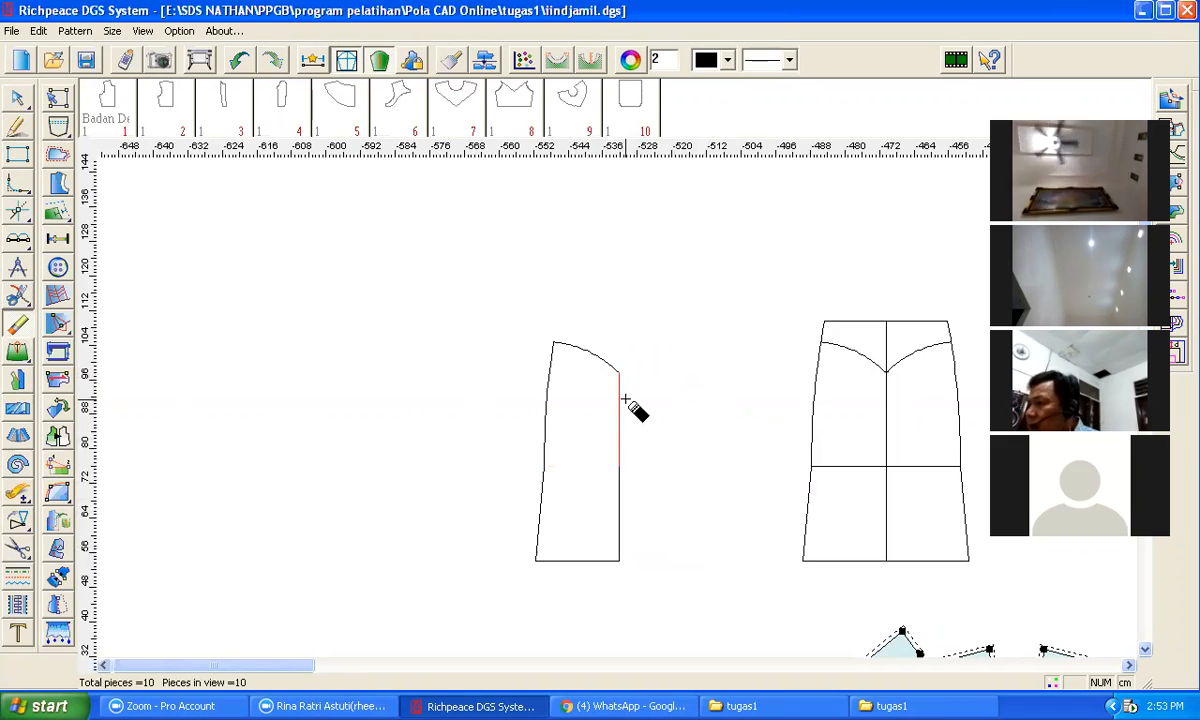
Step: Cut apart the left panel from the hem into 10 lines with 1 average expansion in Keep form mode
{"action": "left_click", "coordinate": [18, 432]}
{"action": "left_click_drag", "start_coordinate": [428, 290], "coordinate": [672, 592]}
{"action": "right_click", "coordinate": [694, 597]}
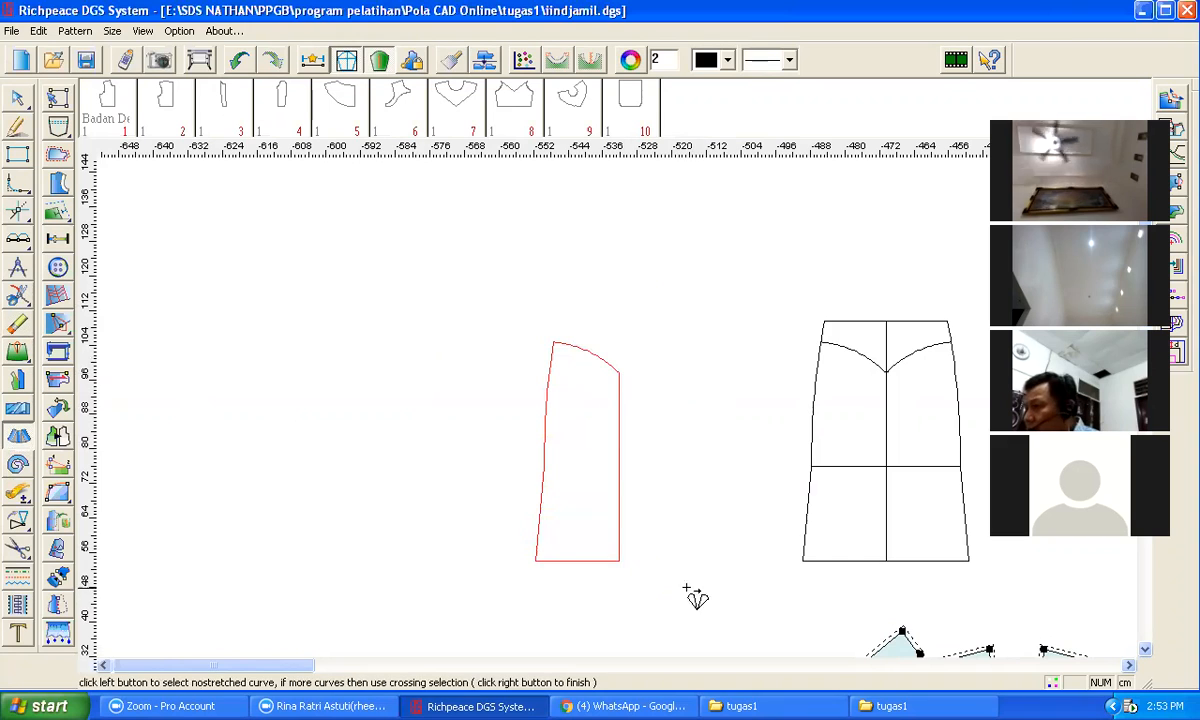
{"action": "left_click", "coordinate": [604, 560]}
{"action": "left_click", "coordinate": [616, 378]}
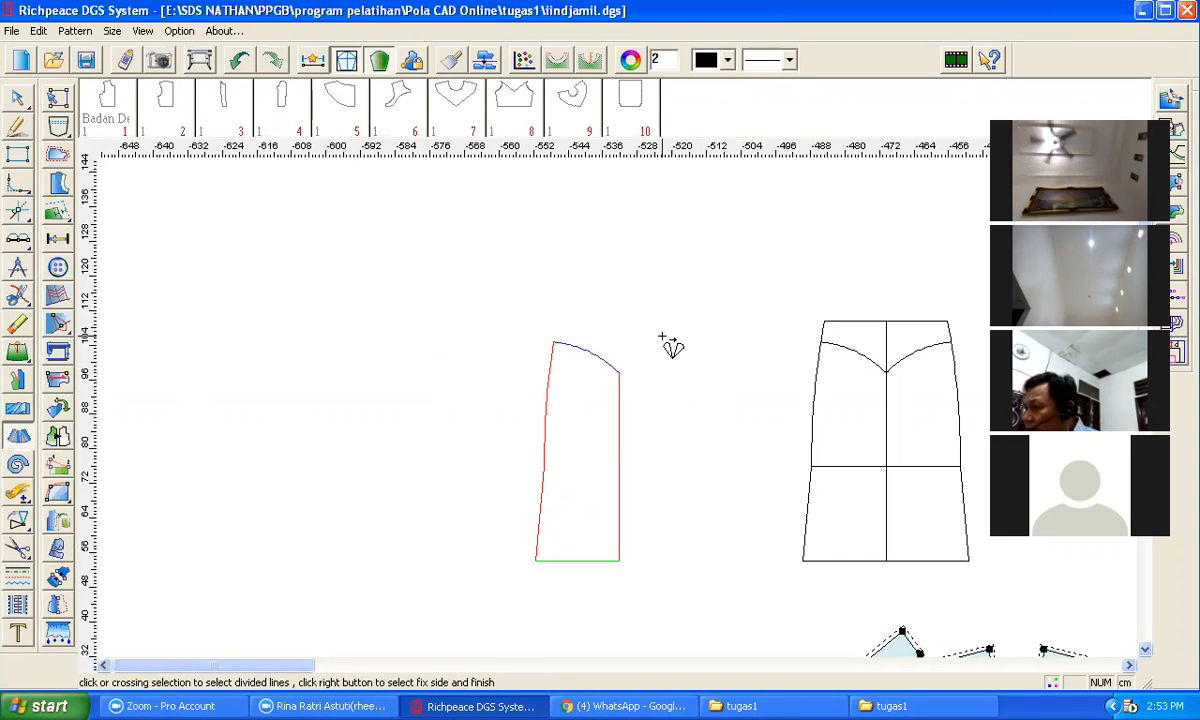
{"action": "right_click", "coordinate": [668, 343]}
{"action": "type", "text": "10"}
{"action": "key", "text": "Tab"}
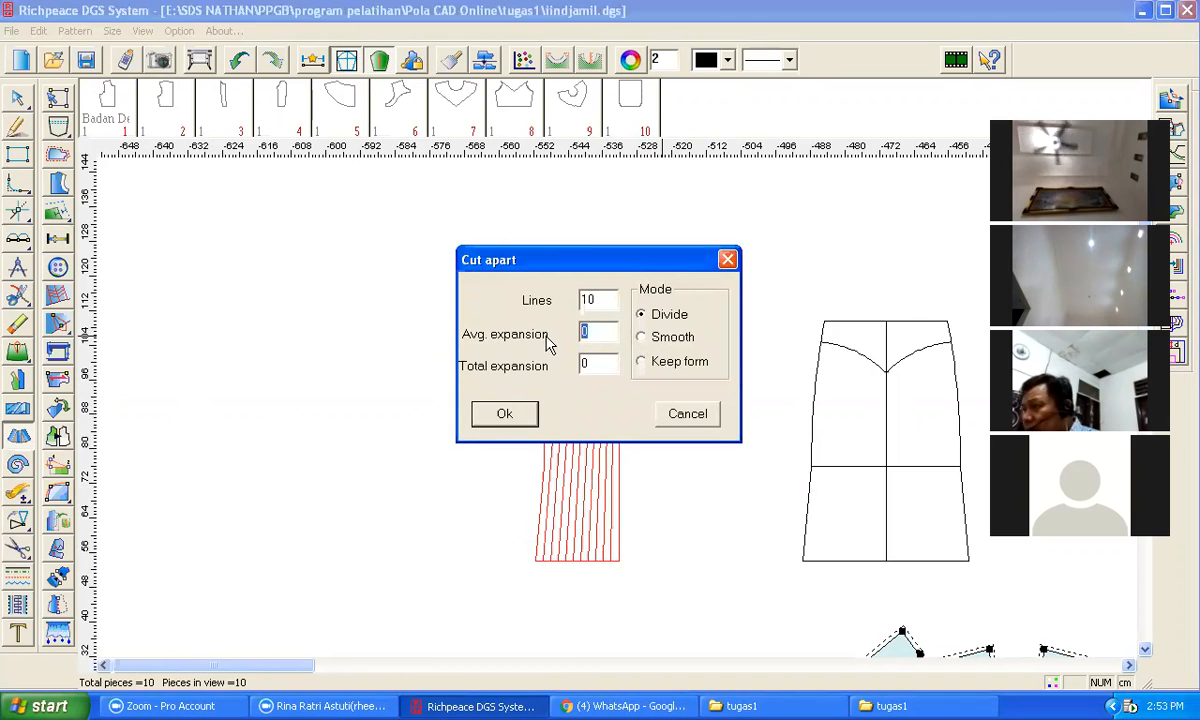
{"action": "type", "text": "1"}
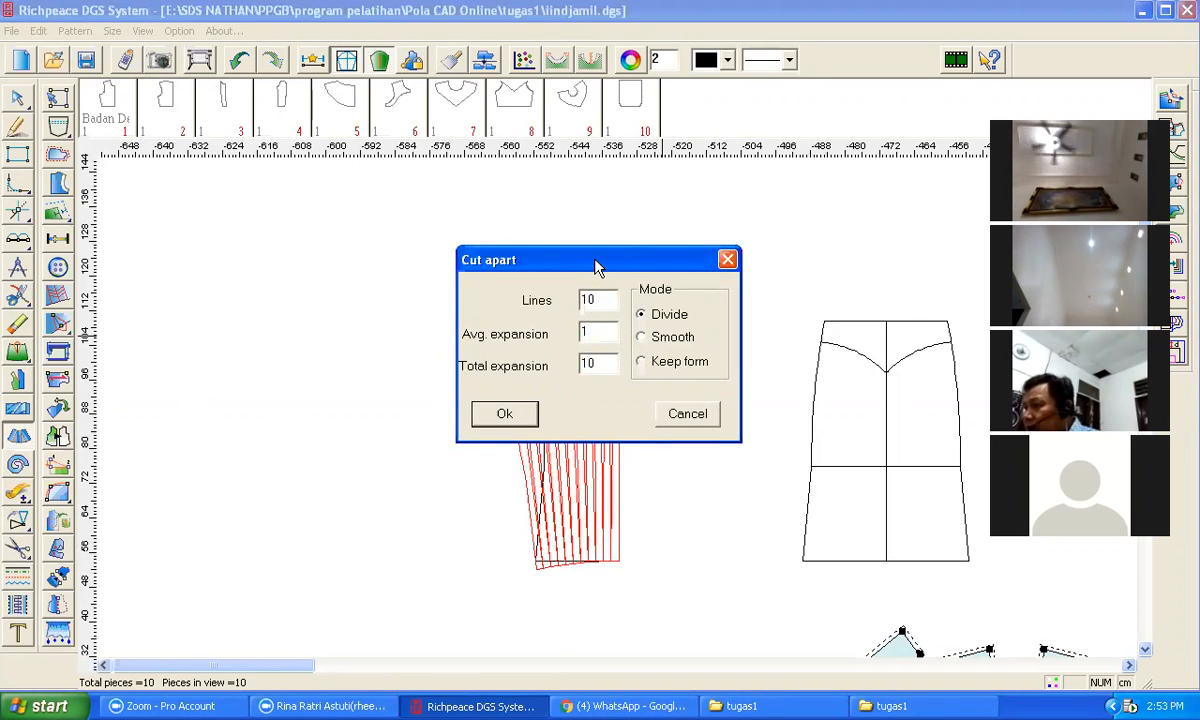
{"action": "left_click_drag", "start_coordinate": [595, 265], "coordinate": [335, 408]}
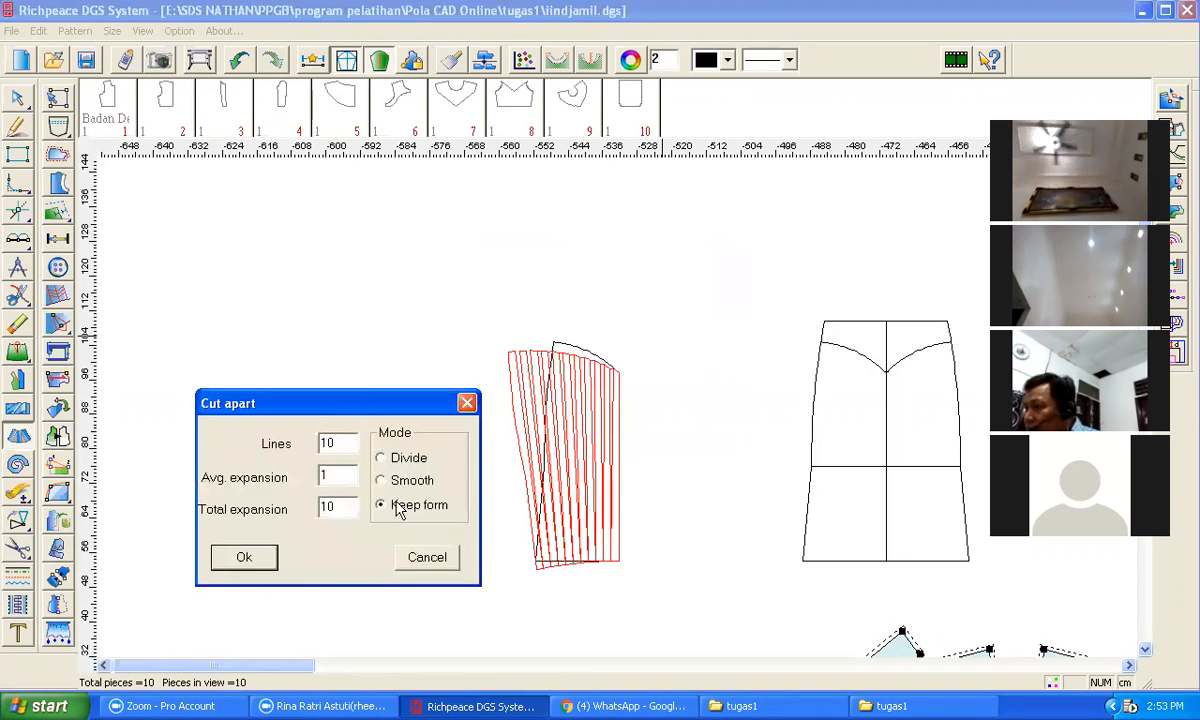
{"action": "left_click", "coordinate": [246, 558]}
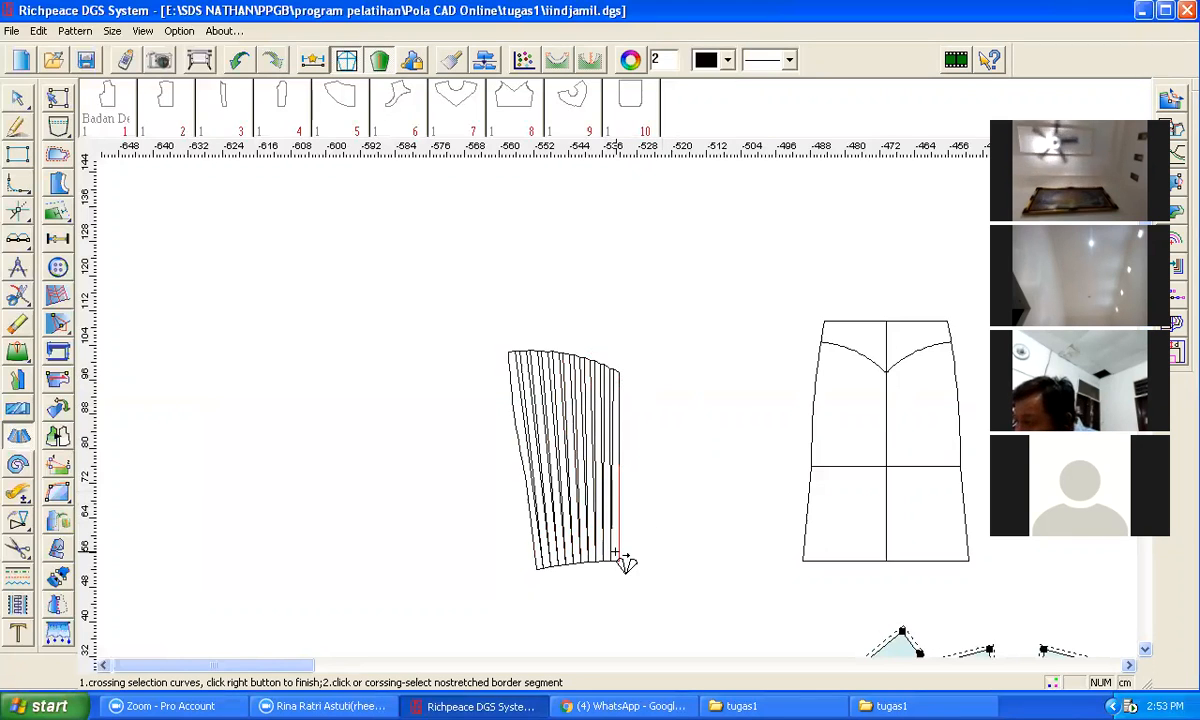
Step: Mirror the spread panel about its centre line to form the full flared front
{"action": "left_click", "coordinate": [50, 520]}
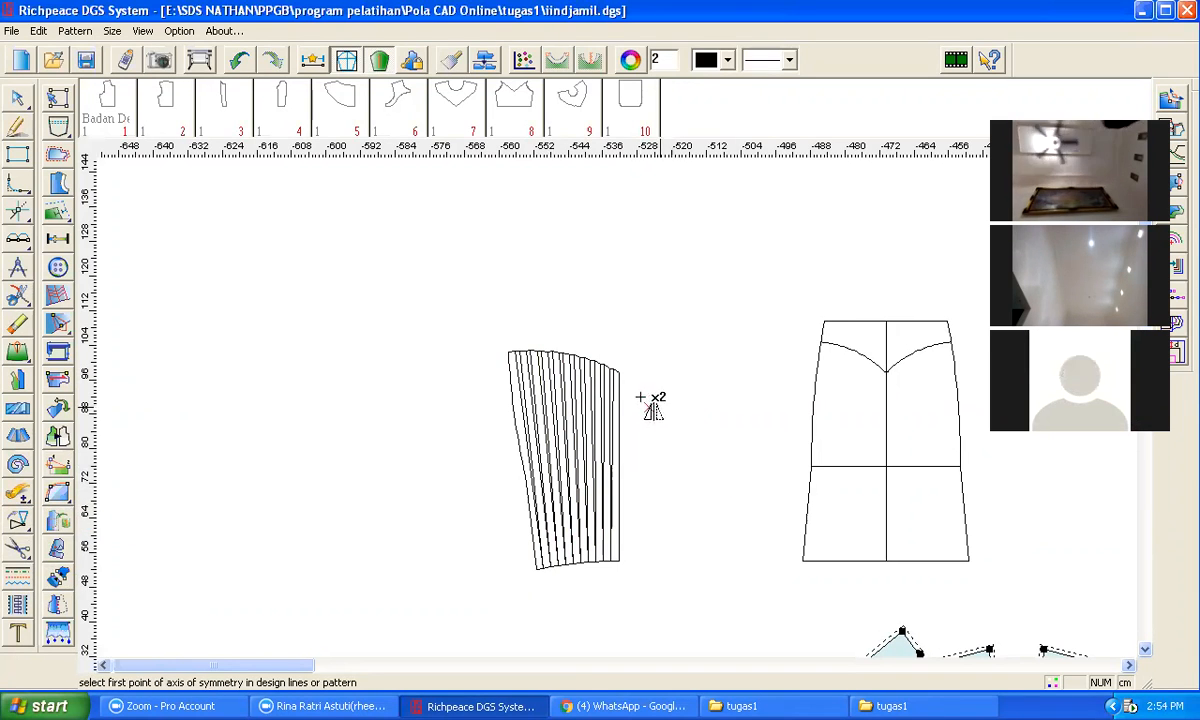
{"action": "left_click", "coordinate": [619, 372]}
{"action": "left_click", "coordinate": [620, 560]}
{"action": "left_click_drag", "start_coordinate": [445, 298], "coordinate": [616, 628]}
{"action": "right_click", "coordinate": [620, 625]}
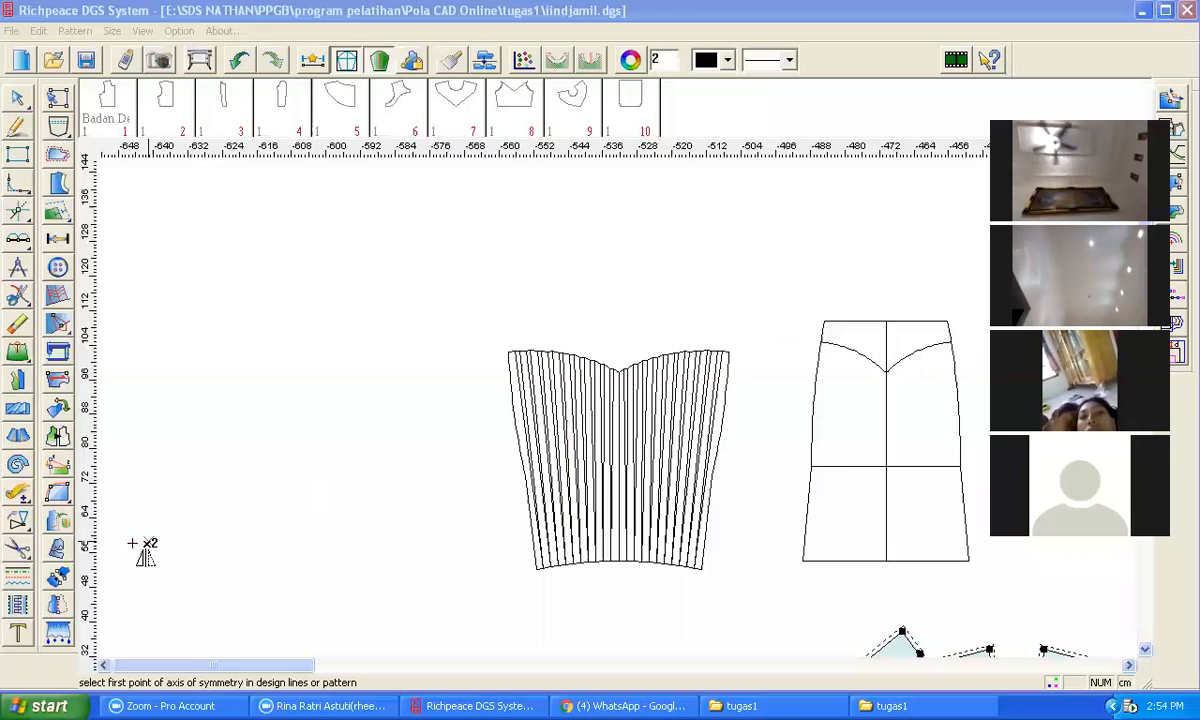
Step: Copy the left side, yoke curve and centre lines of the right panel to an empty area
{"action": "left_click", "coordinate": [18, 550]}
{"action": "mouse_move", "coordinate": [19, 530]}
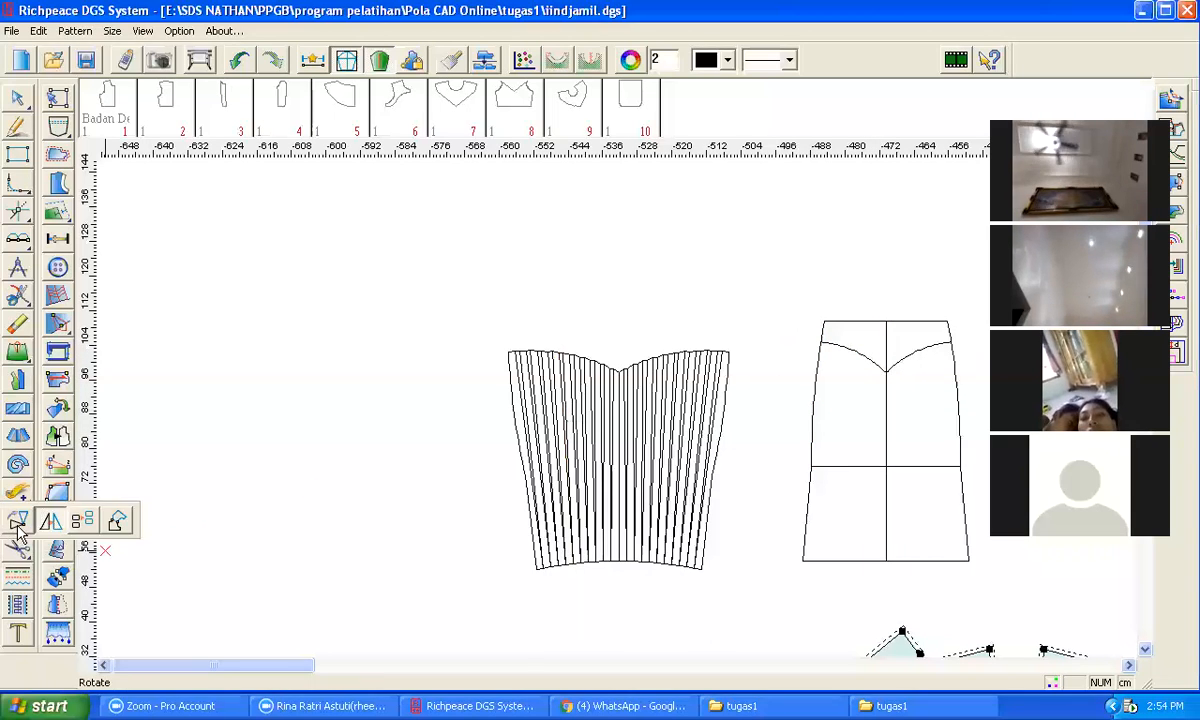
{"action": "left_click", "coordinate": [80, 522]}
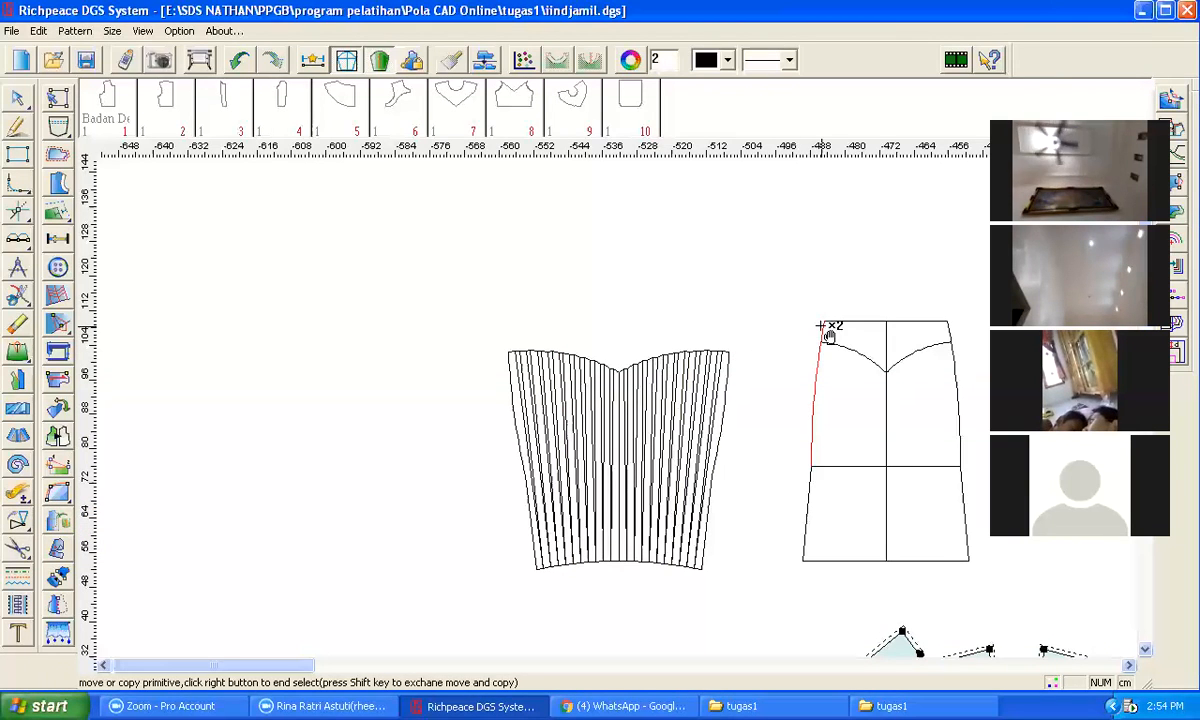
{"action": "left_click", "coordinate": [886, 334]}
{"action": "left_click", "coordinate": [860, 354]}
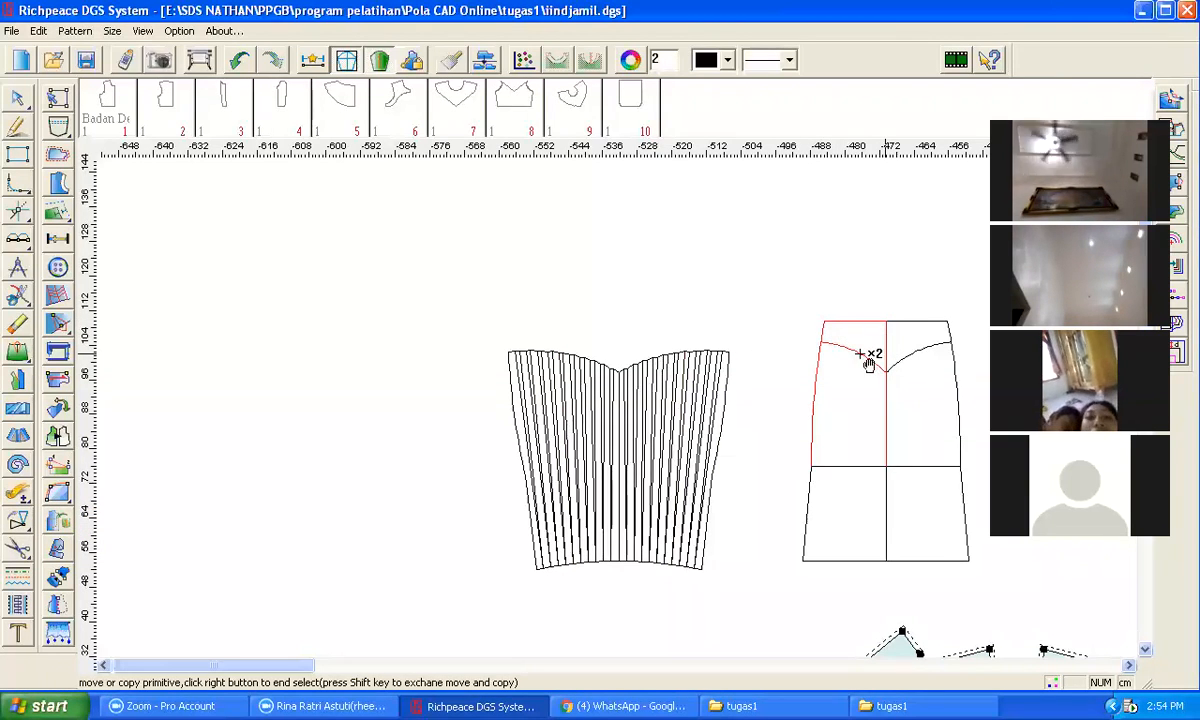
{"action": "right_click", "coordinate": [850, 256]}
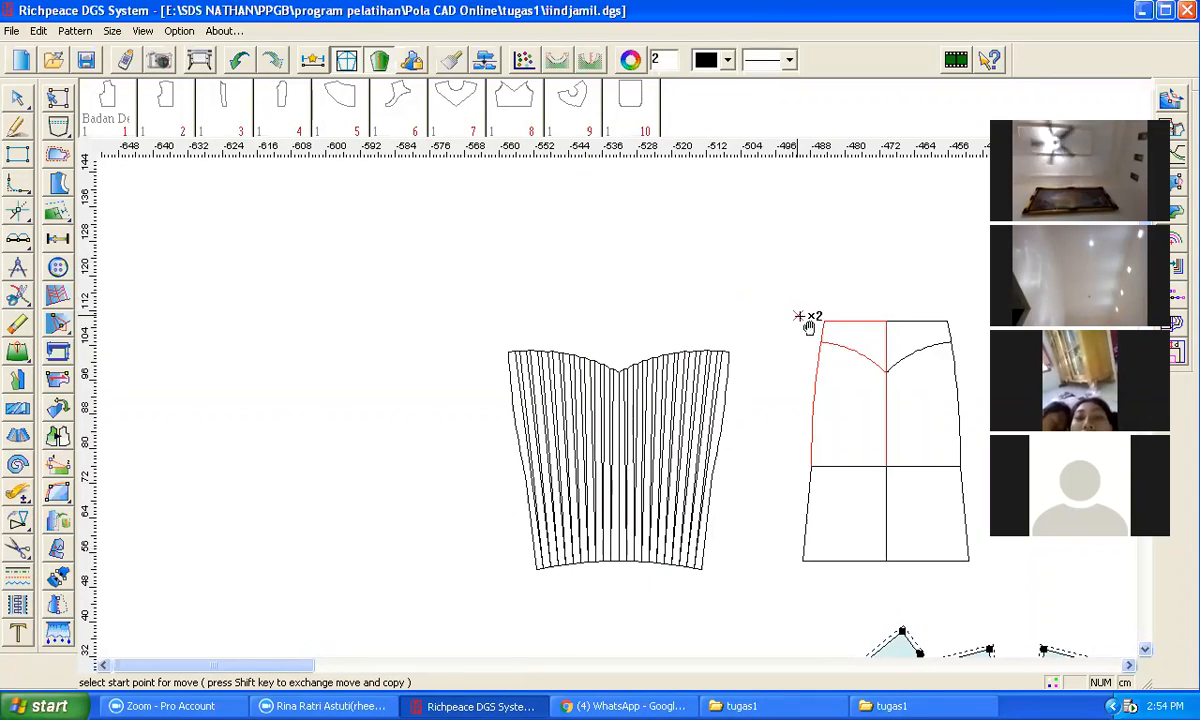
{"action": "left_click", "coordinate": [777, 331]}
{"action": "left_click", "coordinate": [345, 318]}
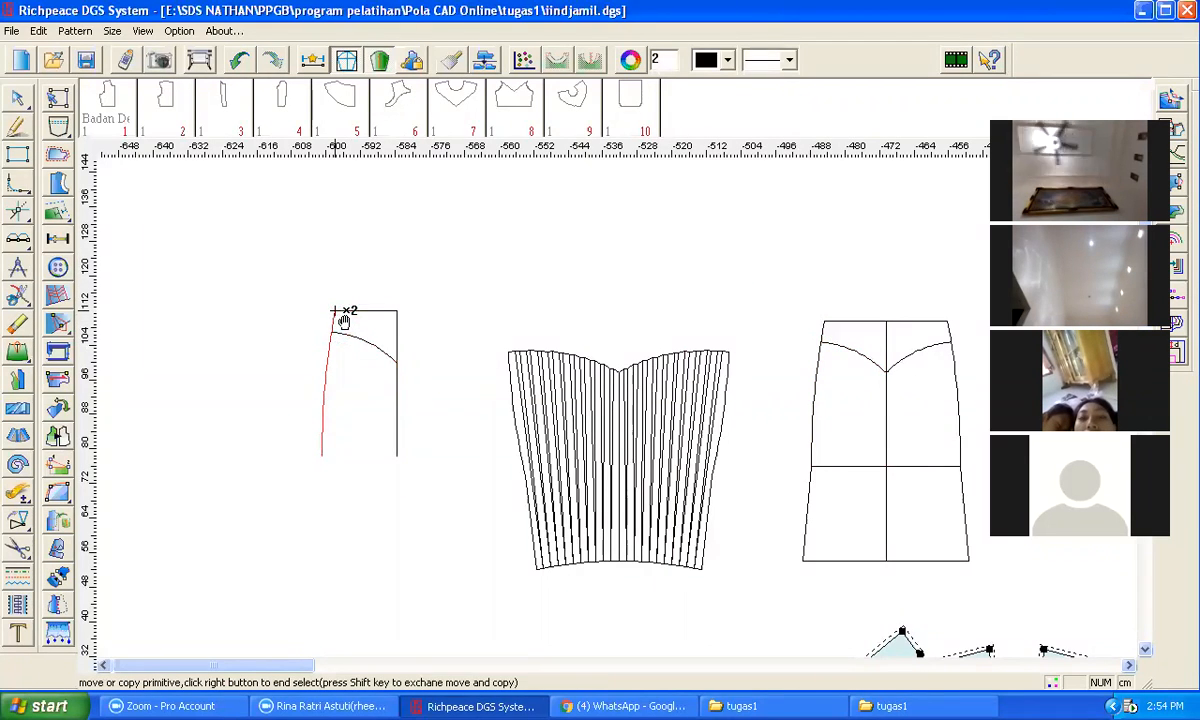
Step: Trim the copied lines at the yoke curve into a closed yoke piece with the corner tool
{"action": "key", "text": "v"}
{"action": "left_click", "coordinate": [334, 322]}
{"action": "left_click", "coordinate": [346, 333]}
{"action": "left_click", "coordinate": [348, 334]}
{"action": "left_click", "coordinate": [399, 388]}
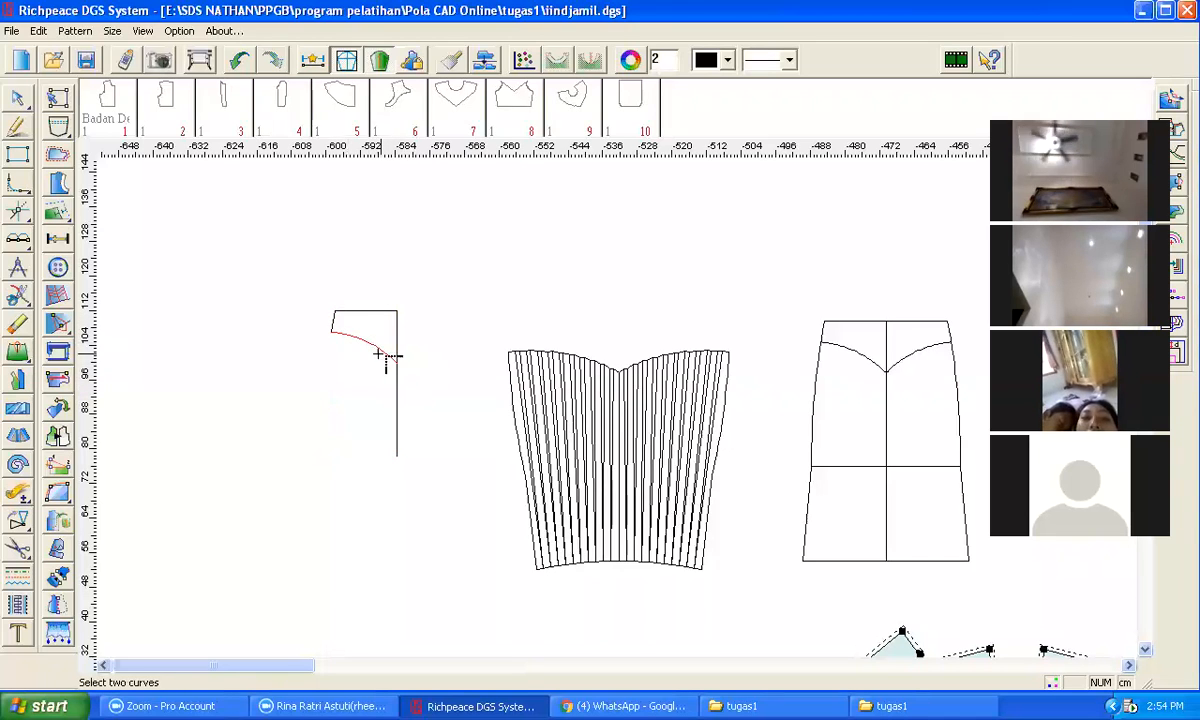
{"action": "left_click", "coordinate": [398, 345]}
{"action": "right_click", "coordinate": [419, 314]}
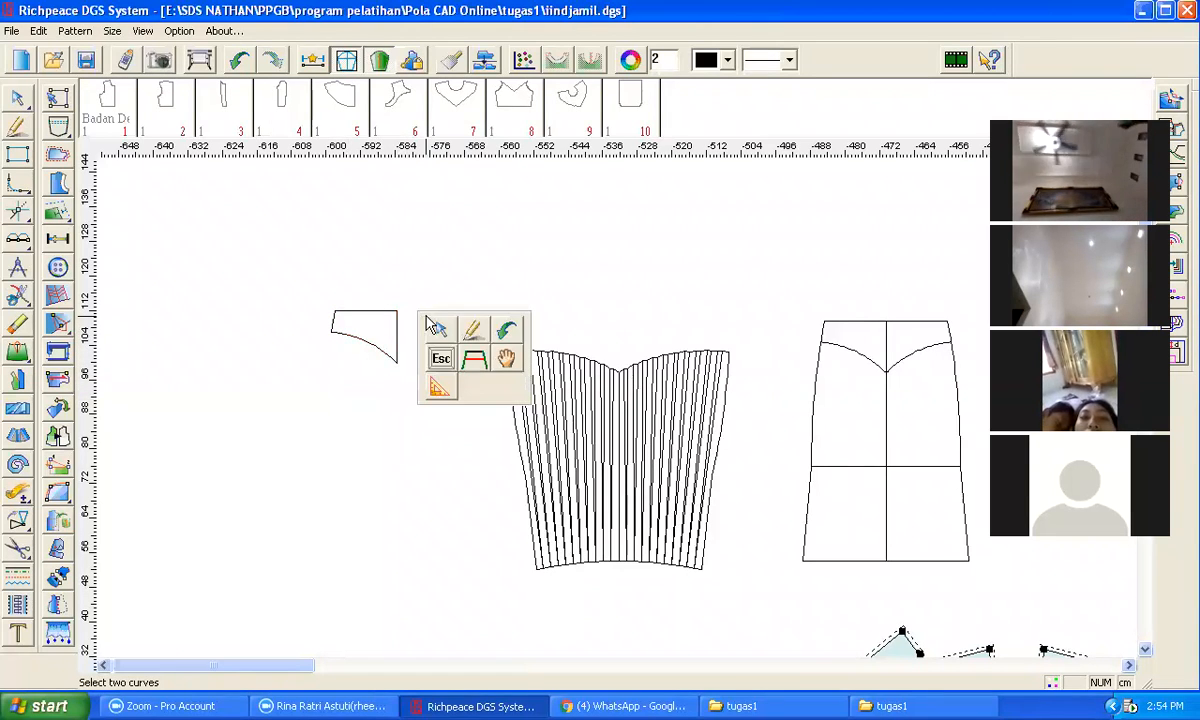
{"action": "left_click", "coordinate": [317, 409]}
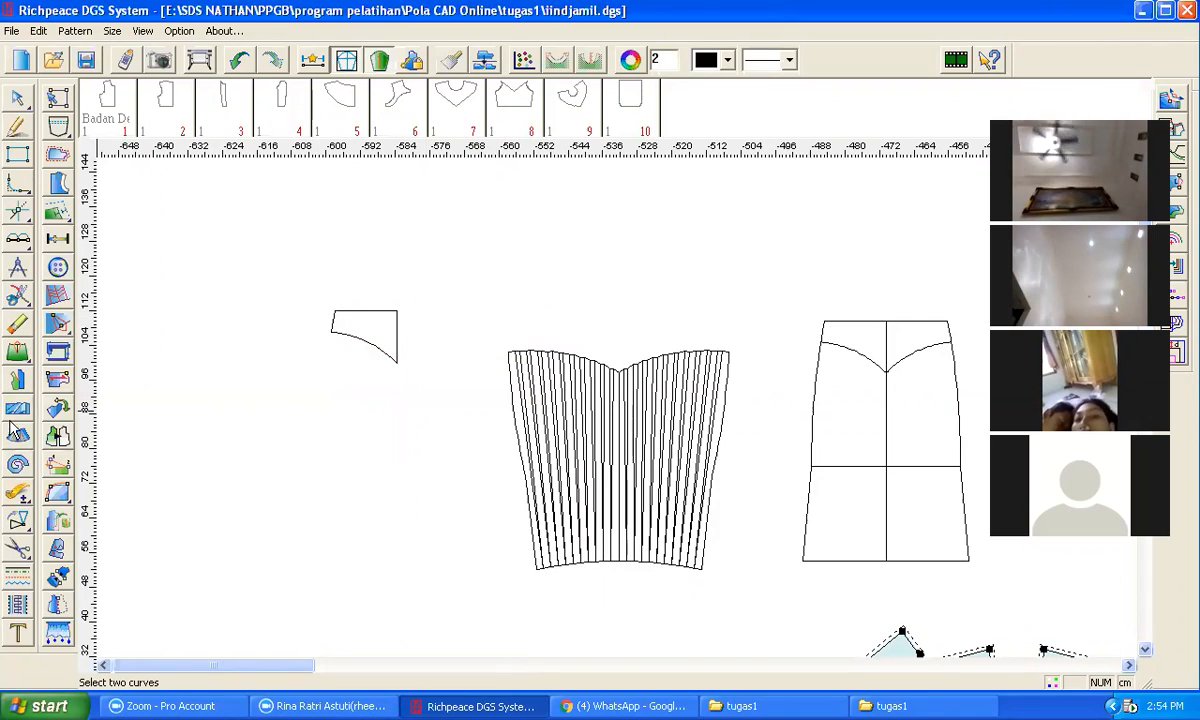
{"action": "left_click", "coordinate": [17, 410]}
{"action": "left_click", "coordinate": [350, 343]}
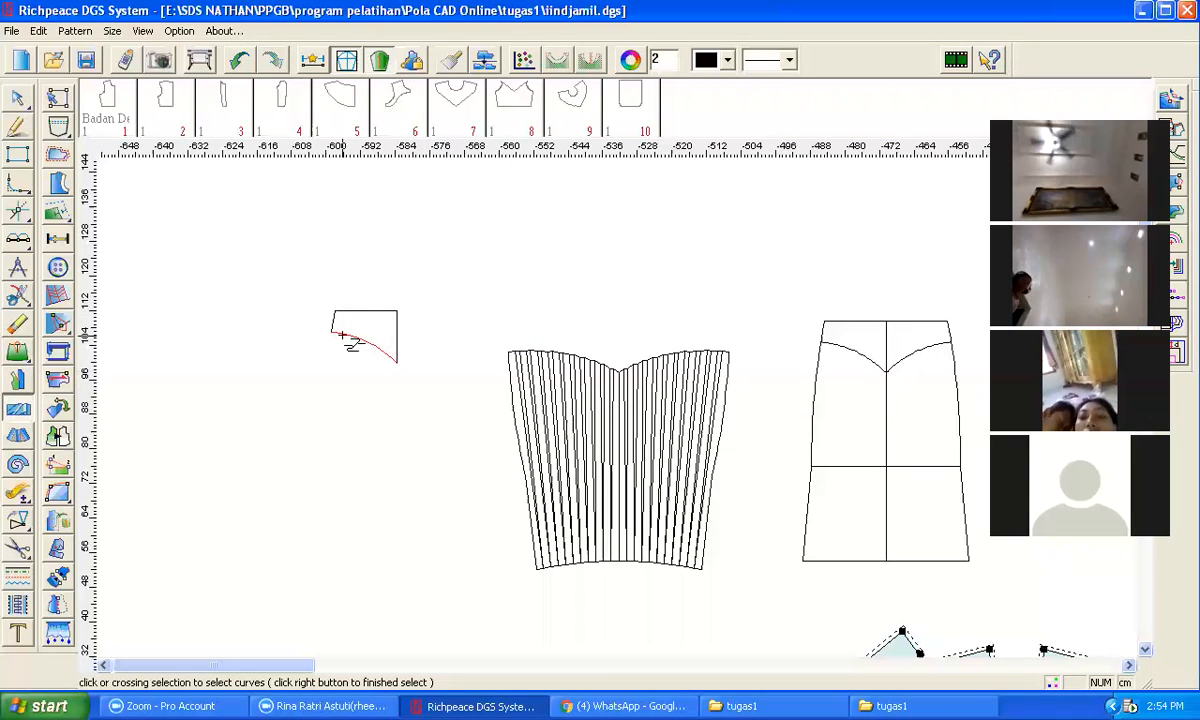
{"action": "left_click_drag", "start_coordinate": [290, 266], "coordinate": [398, 371]}
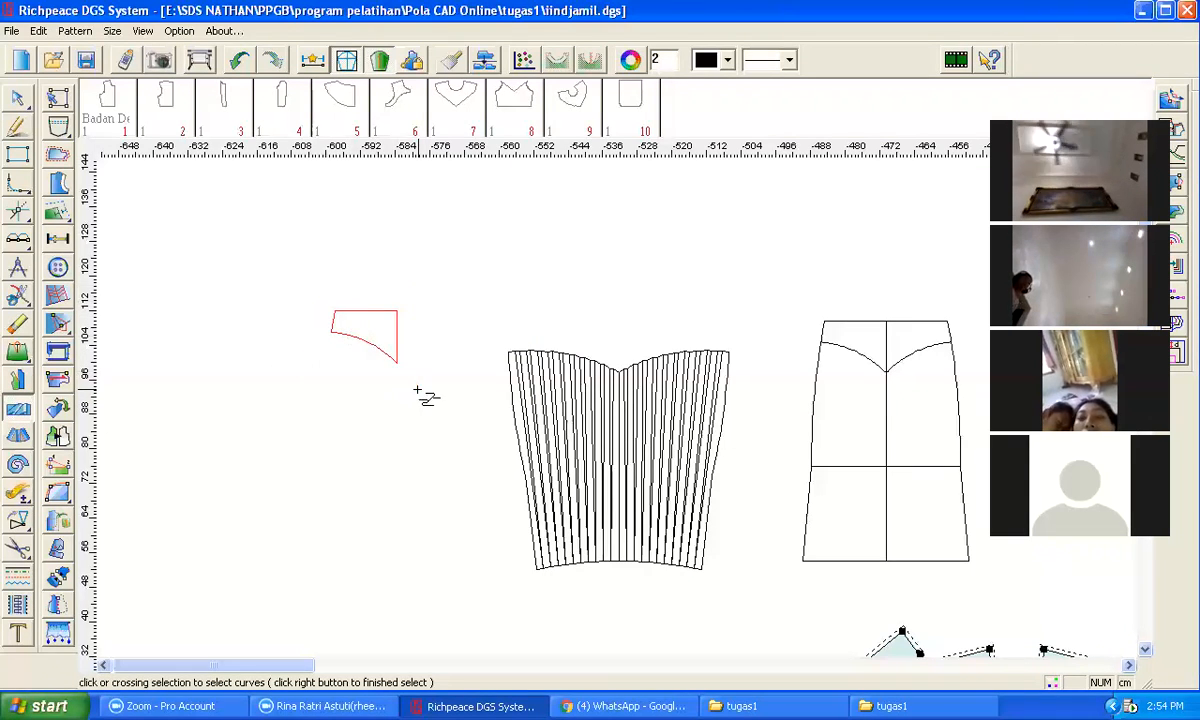
{"action": "right_click", "coordinate": [442, 350]}
{"action": "left_click", "coordinate": [395, 312]}
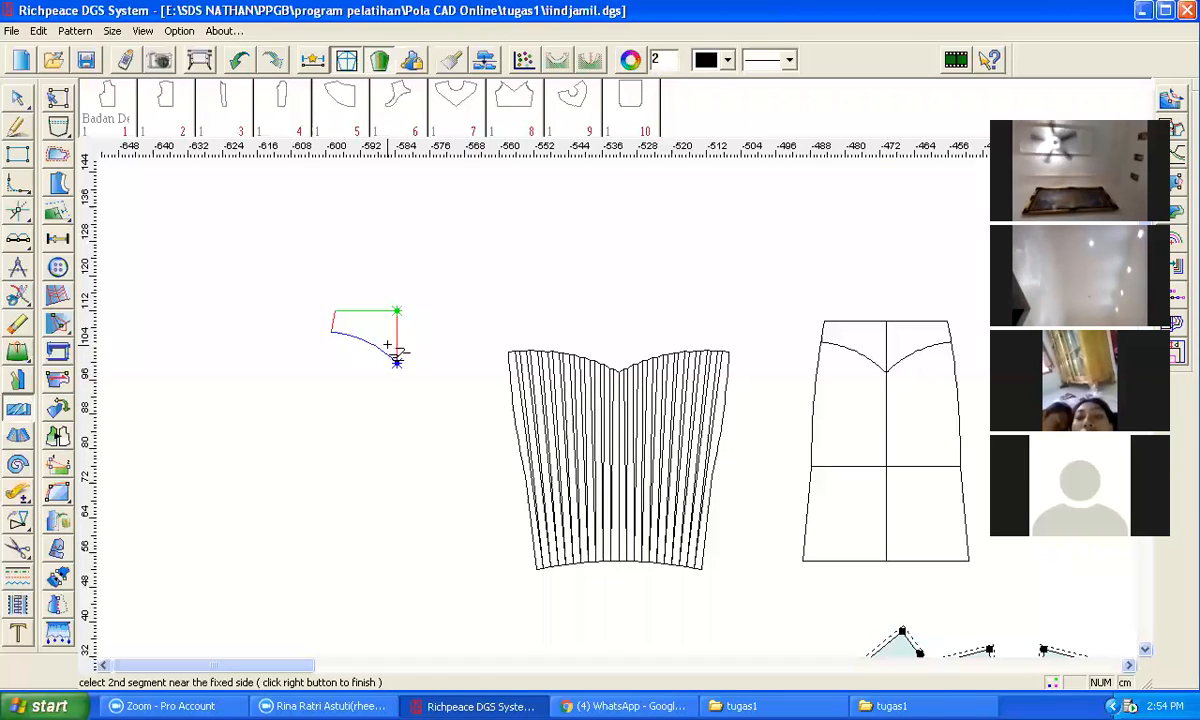
{"action": "left_click", "coordinate": [395, 361]}
{"action": "right_click", "coordinate": [416, 336]}
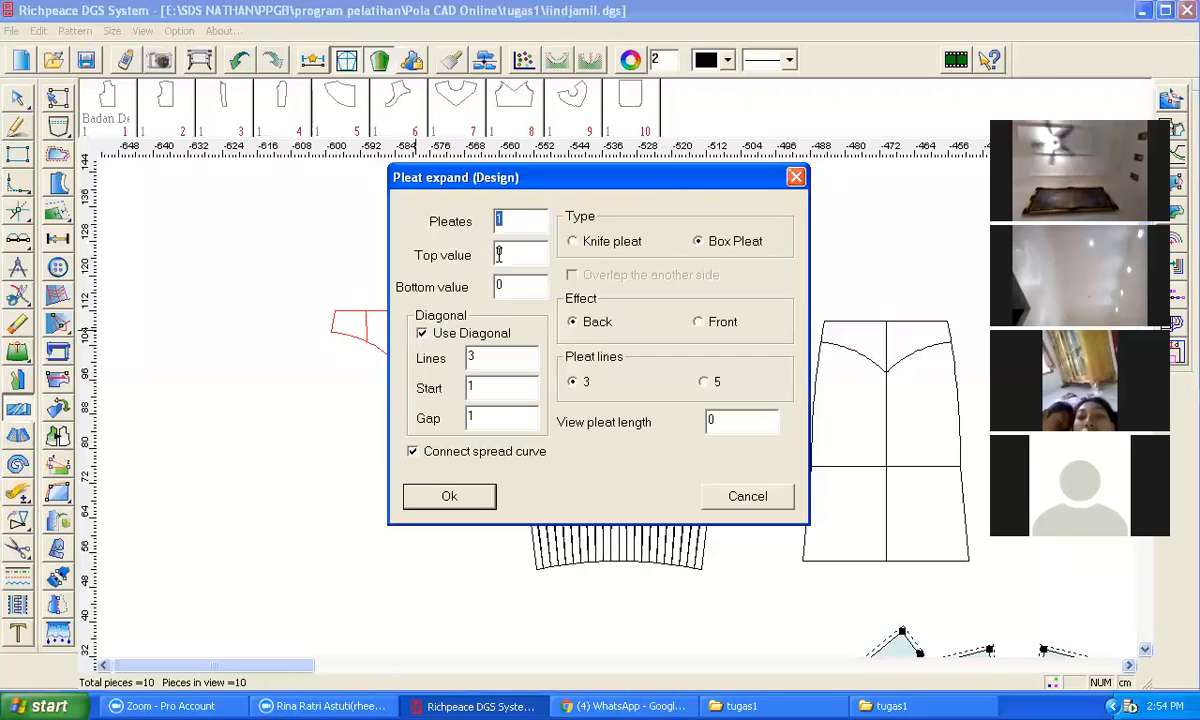
{"action": "type", "text": "0"}
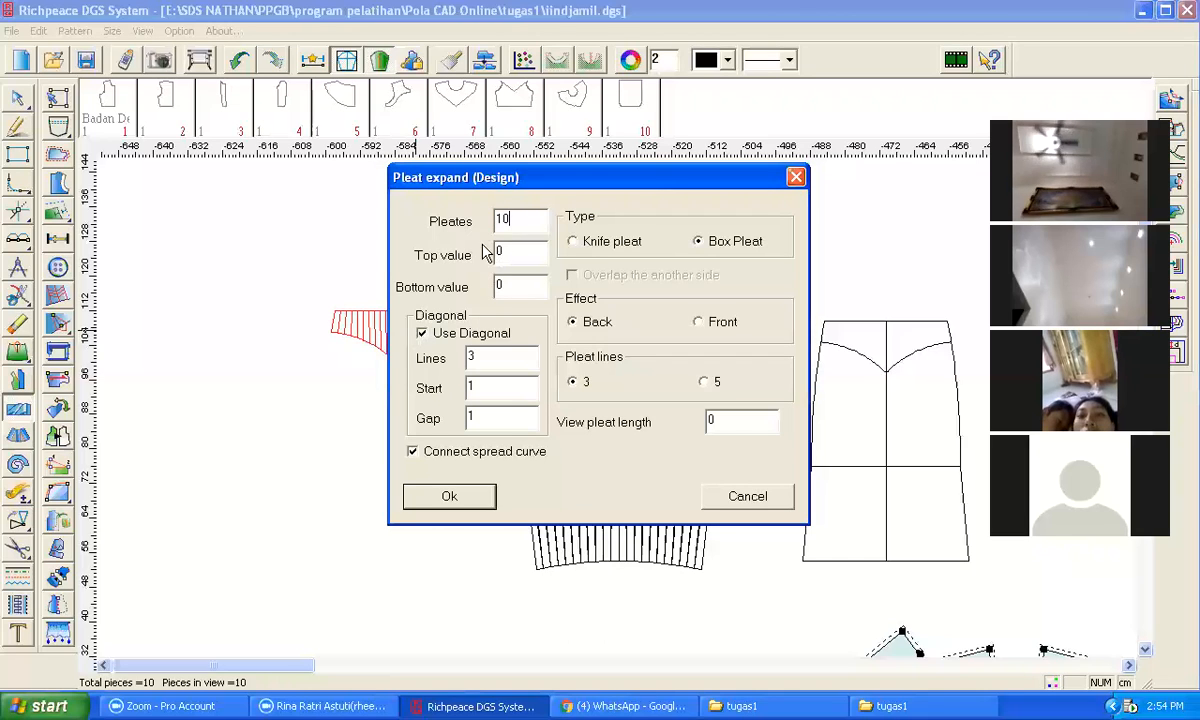
{"action": "type", "text": "1"}
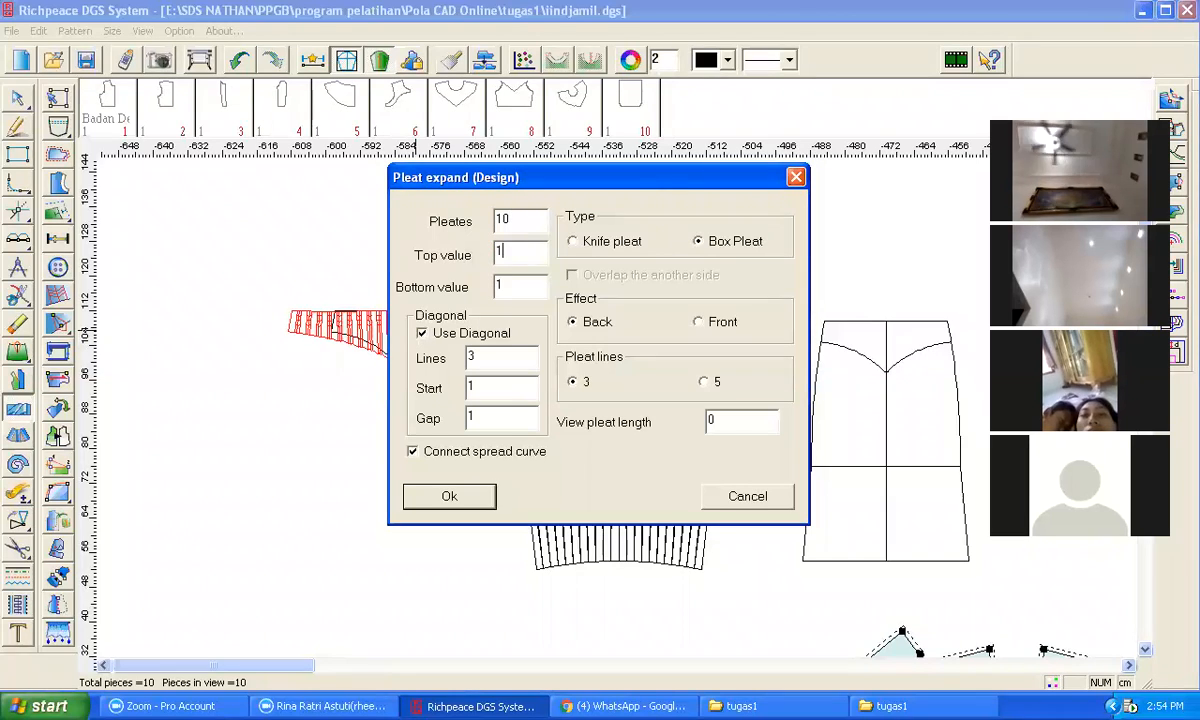
{"action": "left_click", "coordinate": [750, 500]}
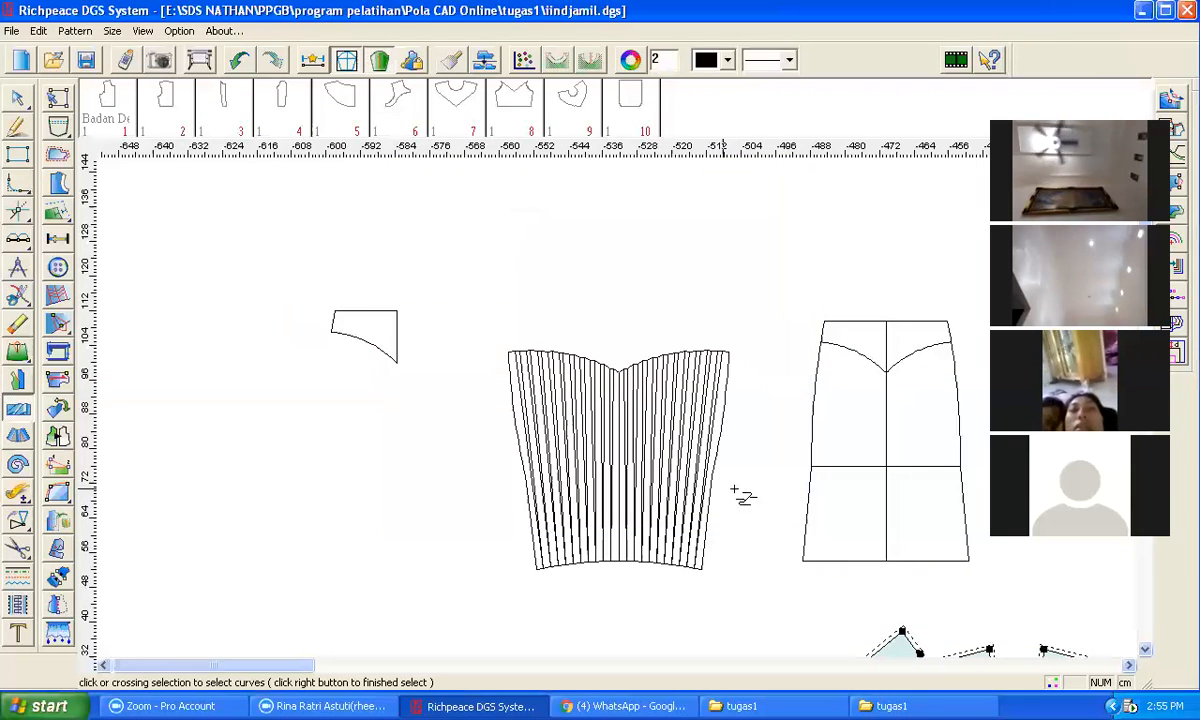
Step: Cut apart the yoke piece into 10 lines with 1 average expansion in Keep form mode
{"action": "left_click", "coordinate": [18, 437]}
{"action": "left_click_drag", "start_coordinate": [283, 268], "coordinate": [450, 378]}
{"action": "right_click", "coordinate": [422, 337]}
{"action": "left_click", "coordinate": [386, 309]}
{"action": "right_click", "coordinate": [384, 327]}
{"action": "left_click", "coordinate": [387, 350]}
{"action": "left_click", "coordinate": [397, 358]}
{"action": "right_click", "coordinate": [422, 365]}
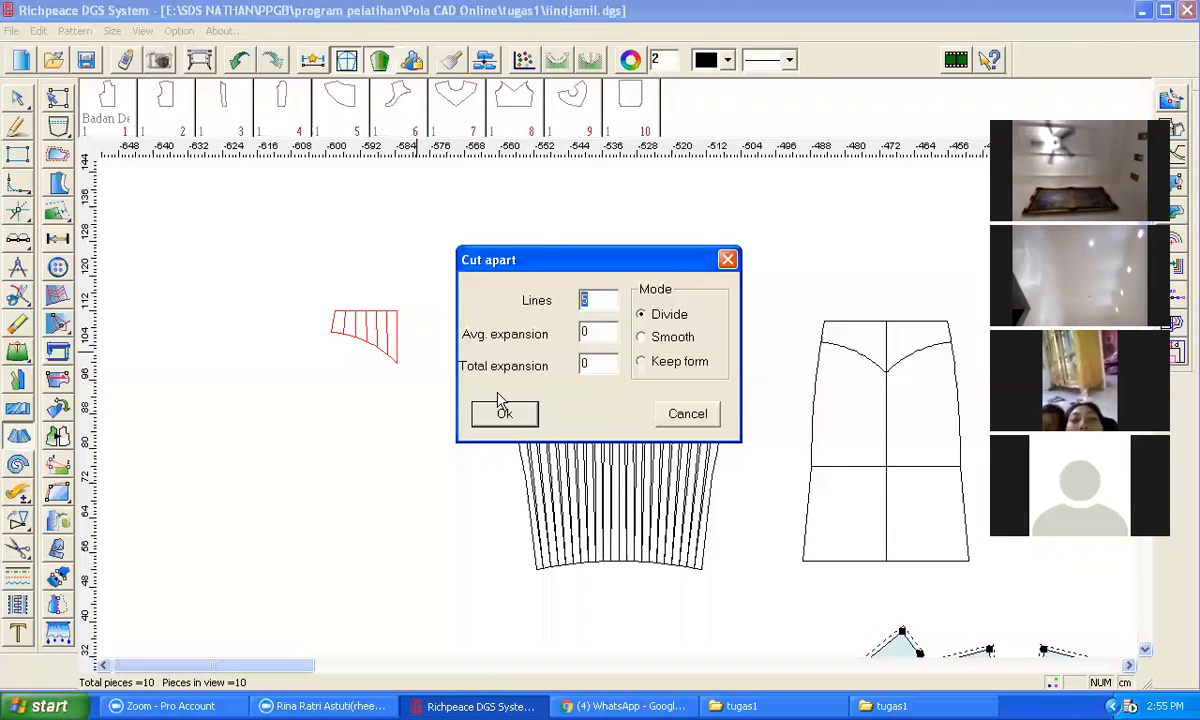
{"action": "type", "text": "10"}
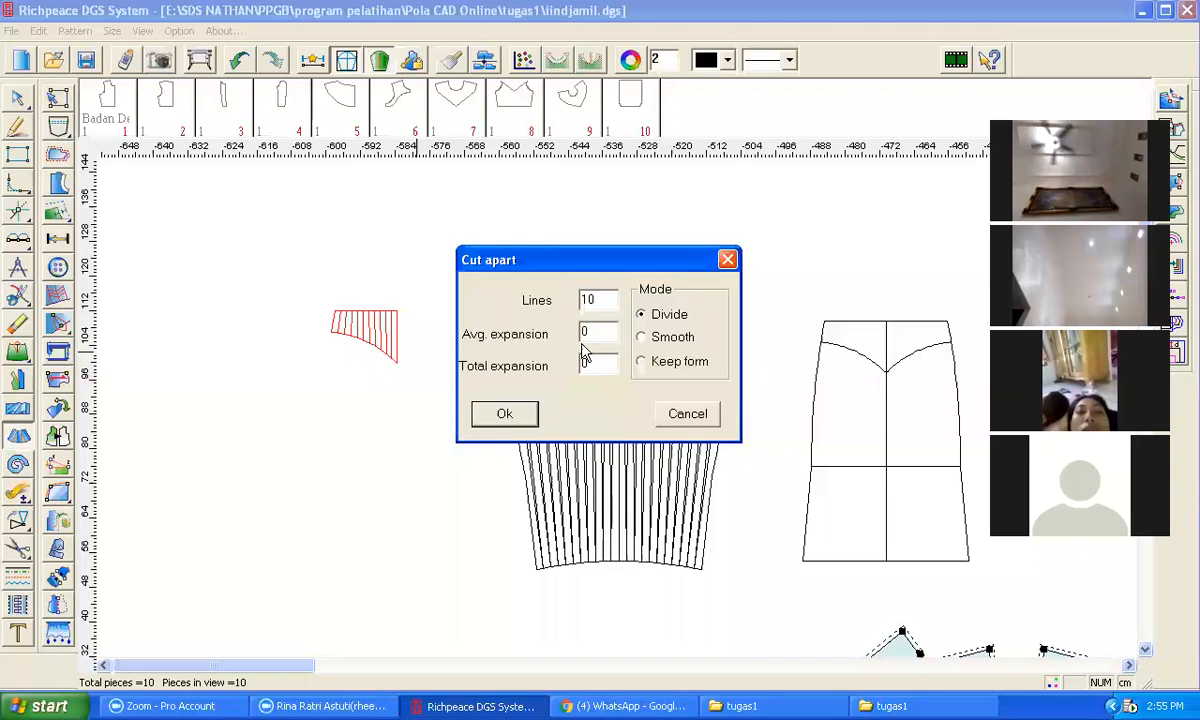
{"action": "type", "text": "1"}
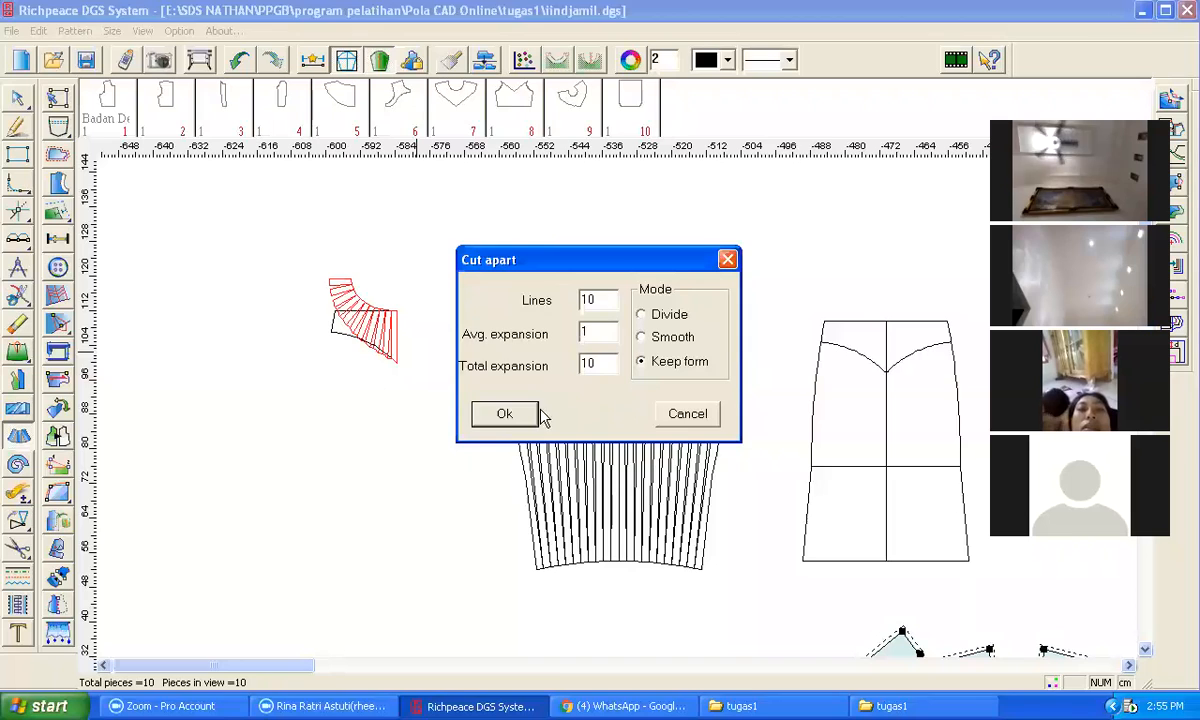
{"action": "left_click", "coordinate": [510, 413]}
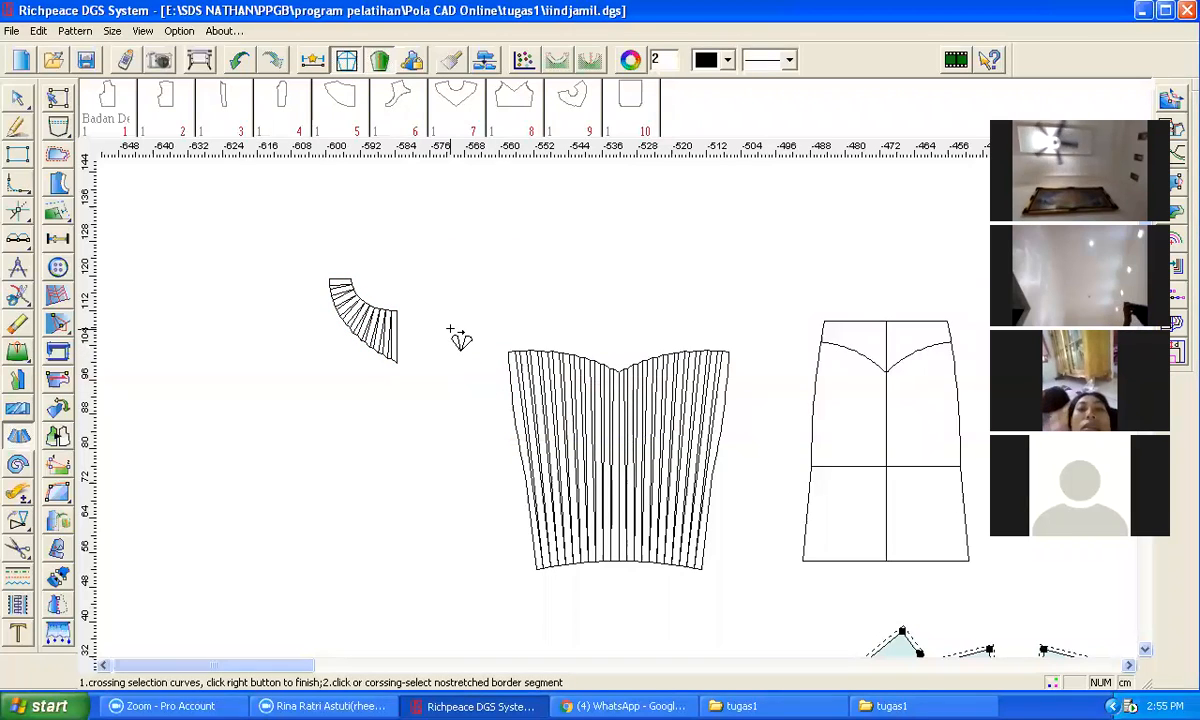
Step: Move the spread yoke piece to sit above the flared front panel
{"action": "right_click", "coordinate": [283, 352]}
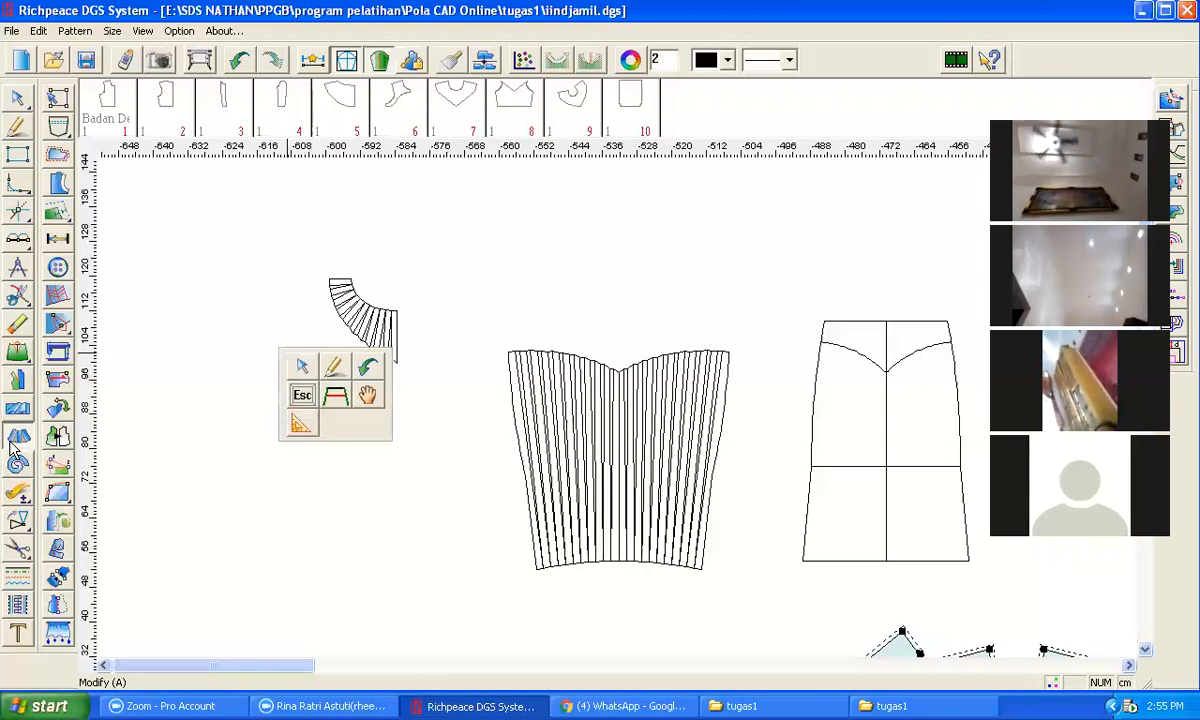
{"action": "right_click", "coordinate": [14, 524]}
{"action": "left_click", "coordinate": [80, 523]}
{"action": "left_click_drag", "start_coordinate": [304, 236], "coordinate": [410, 390]}
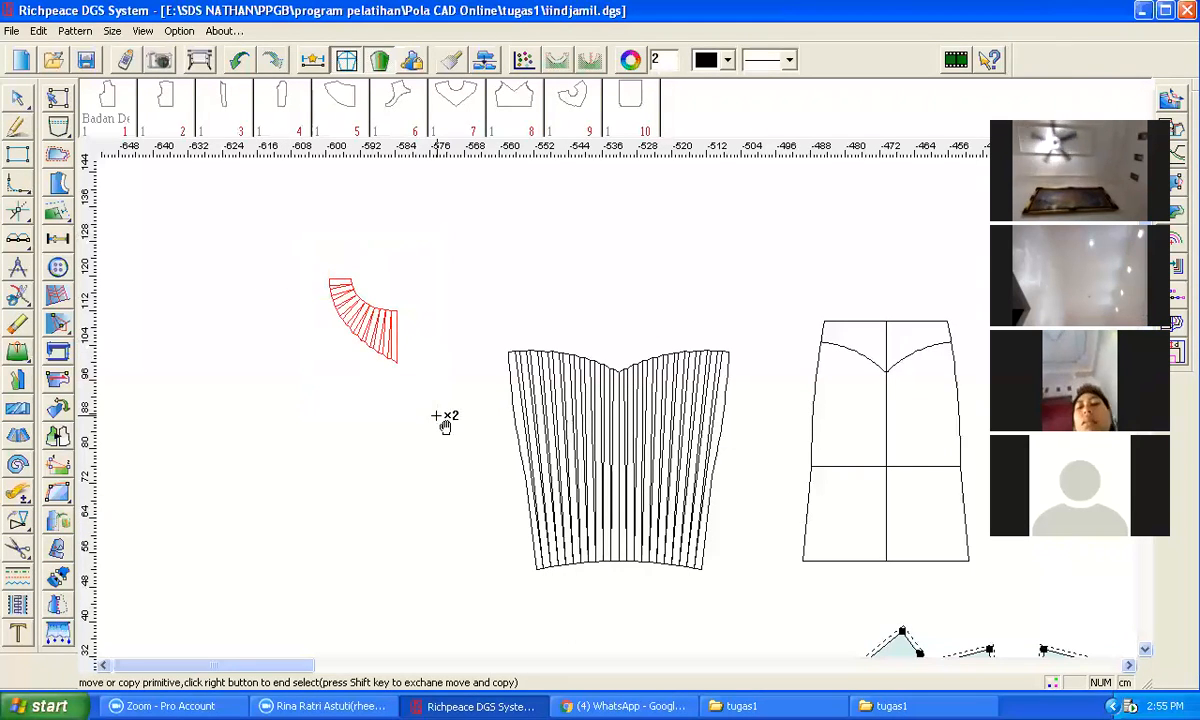
{"action": "left_click", "coordinate": [396, 312]}
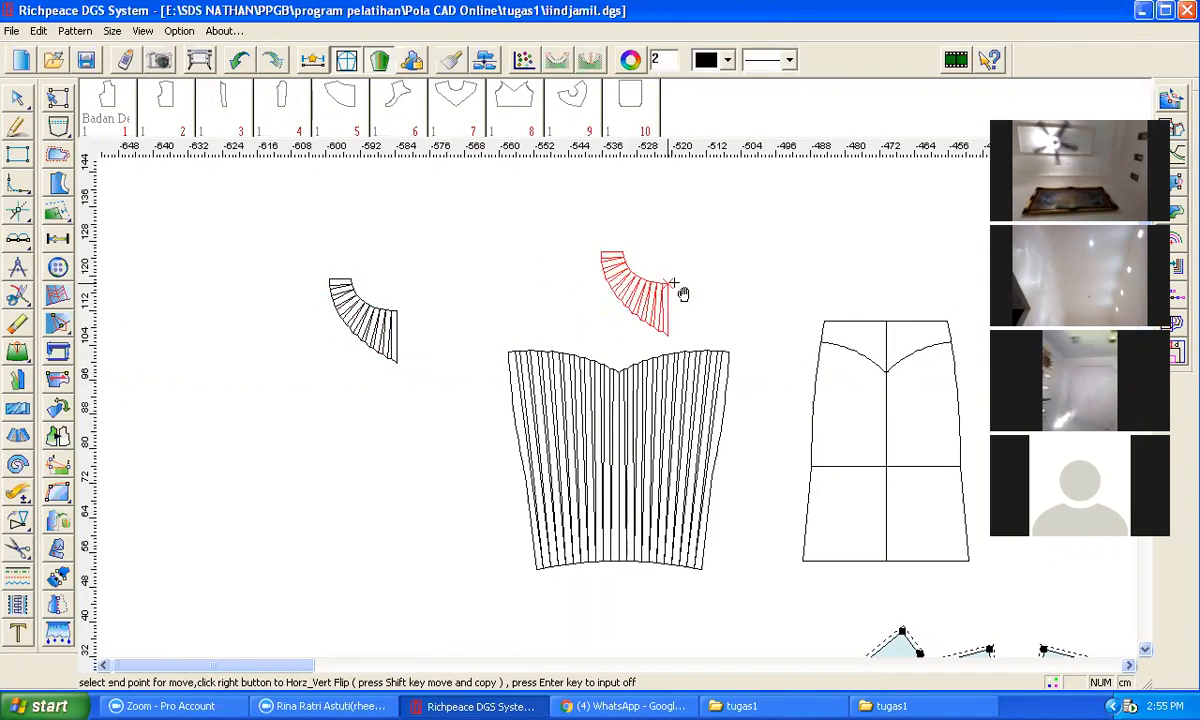
{"action": "left_click", "coordinate": [785, 278]}
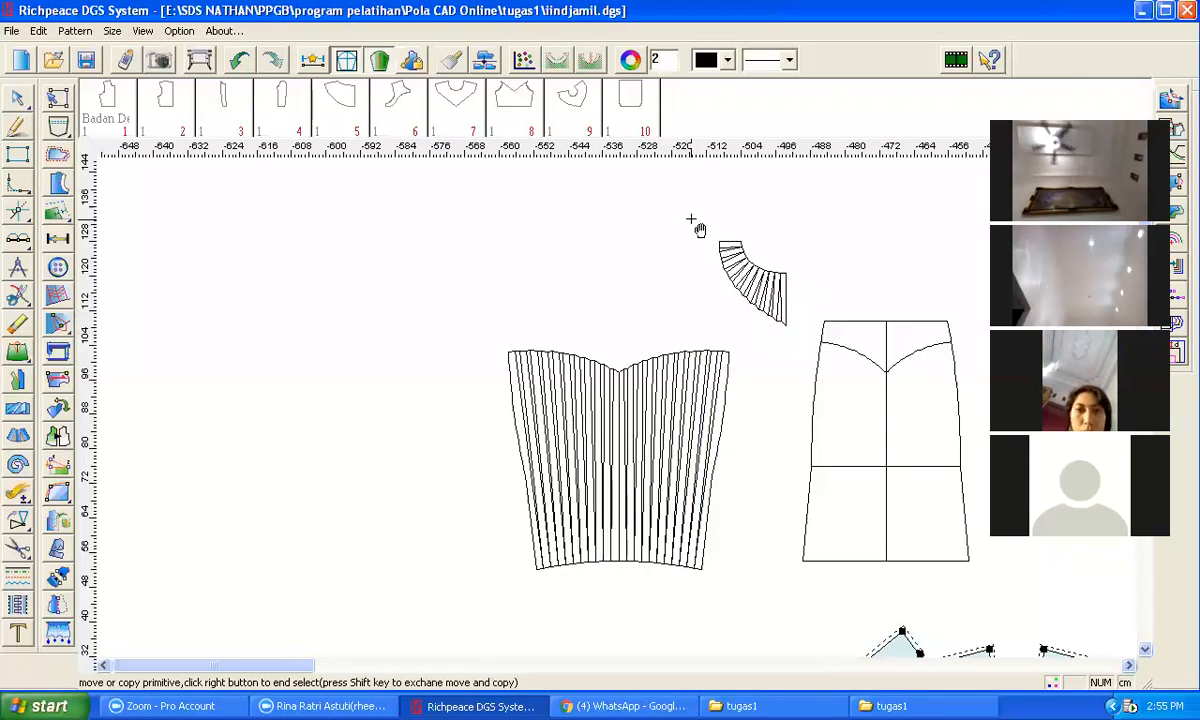
{"action": "left_click_drag", "start_coordinate": [693, 222], "coordinate": [787, 343]}
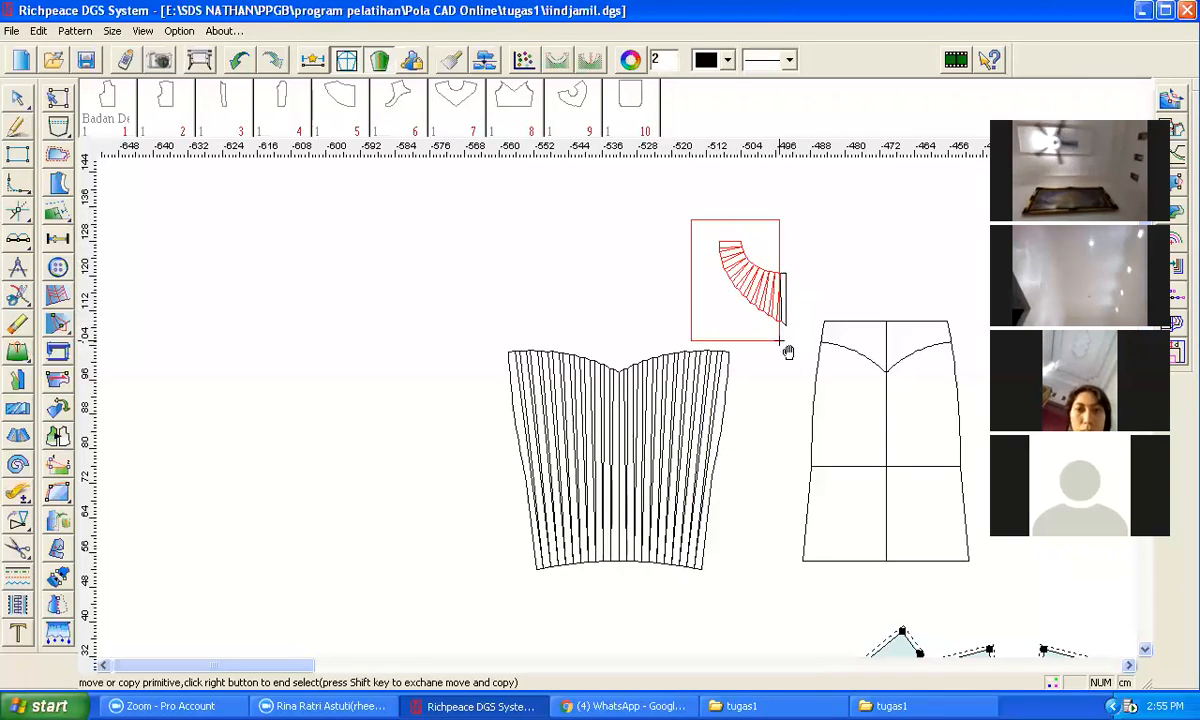
{"action": "left_click", "coordinate": [780, 268]}
{"action": "left_click", "coordinate": [684, 254]}
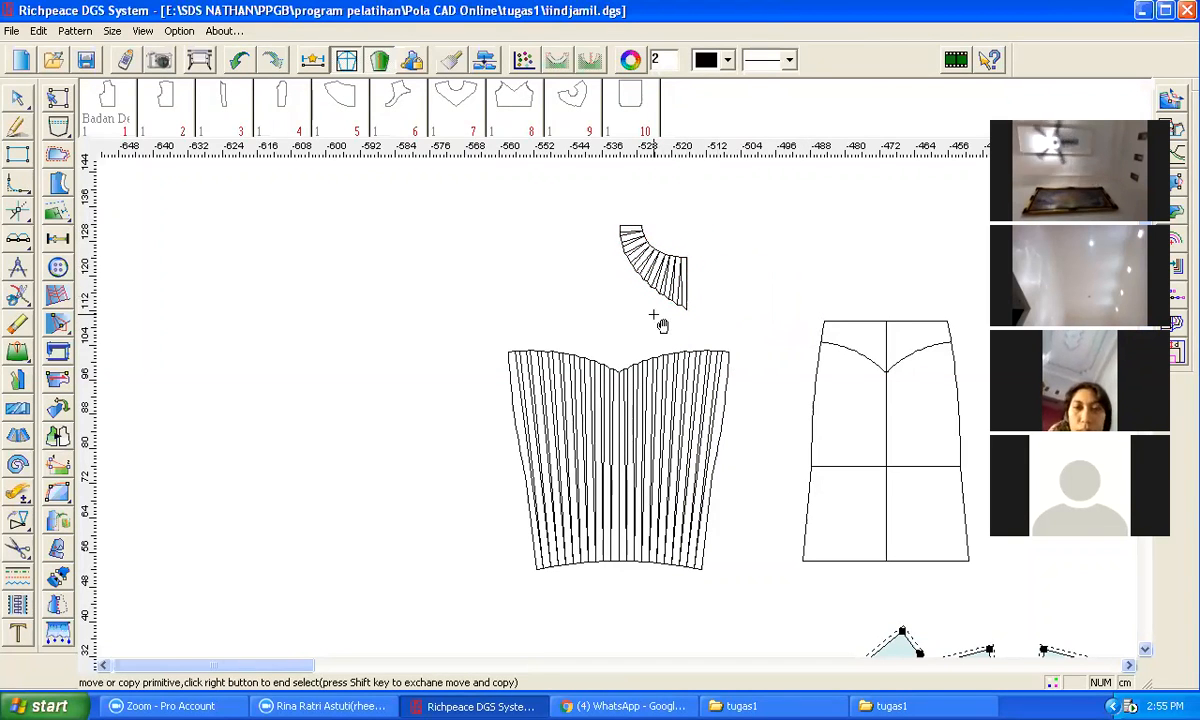
Step: Mirror the spread yoke piece about its straight centre edge to form the full yoke
{"action": "left_click", "coordinate": [17, 521]}
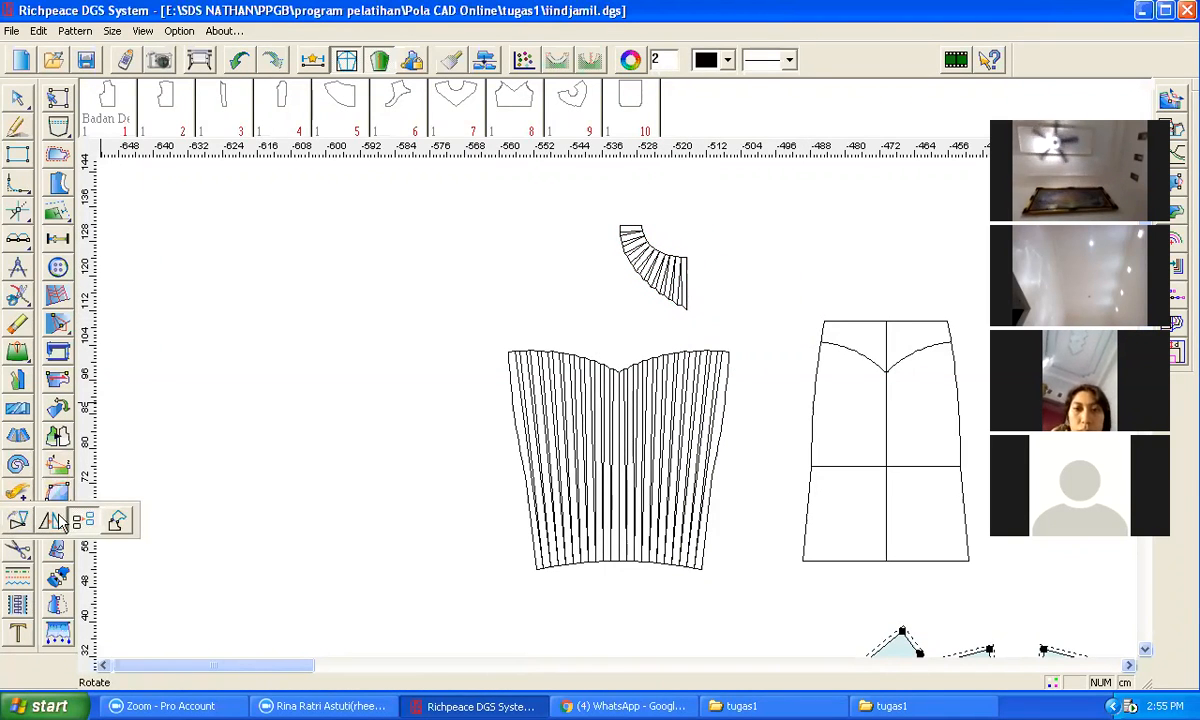
{"action": "left_click", "coordinate": [79, 517]}
{"action": "left_click", "coordinate": [32, 523]}
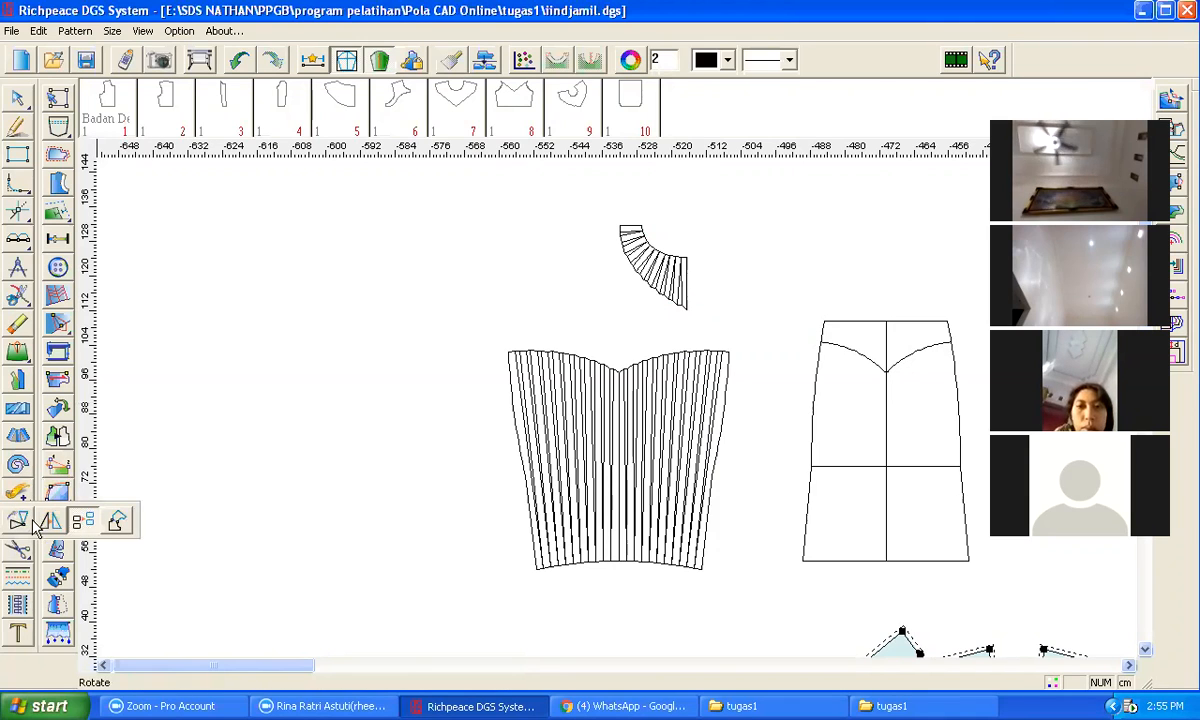
{"action": "left_click", "coordinate": [49, 524]}
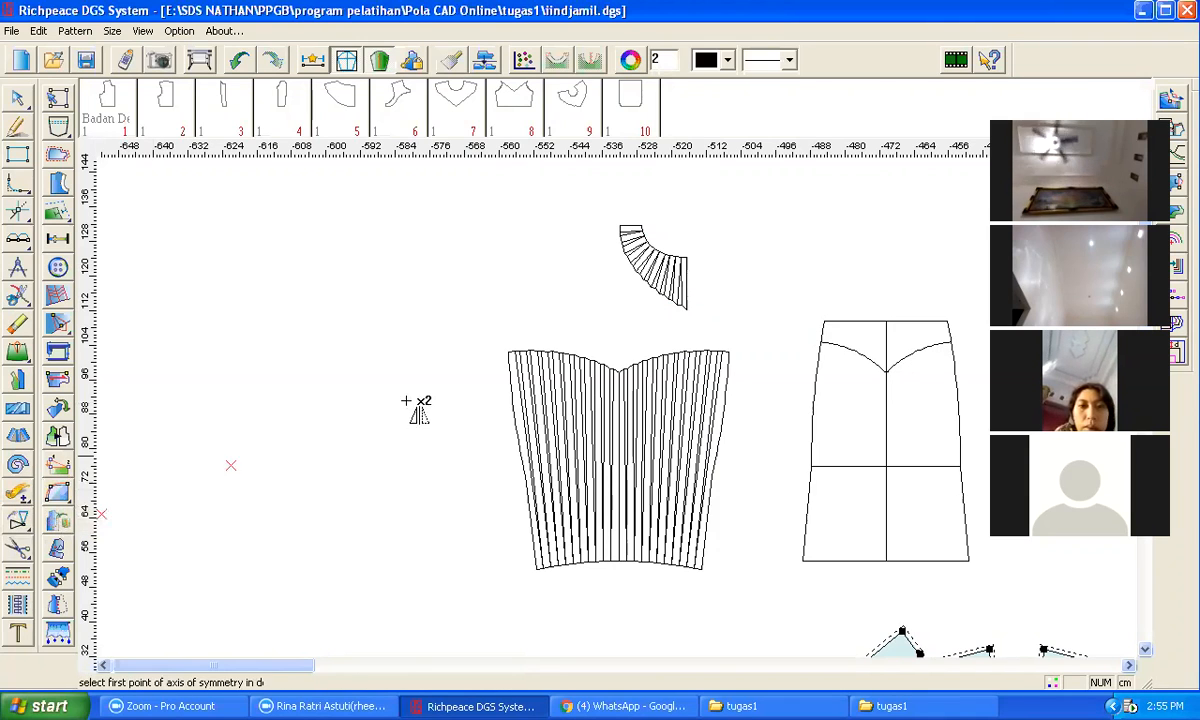
{"action": "left_click", "coordinate": [690, 261]}
{"action": "left_click", "coordinate": [687, 307]}
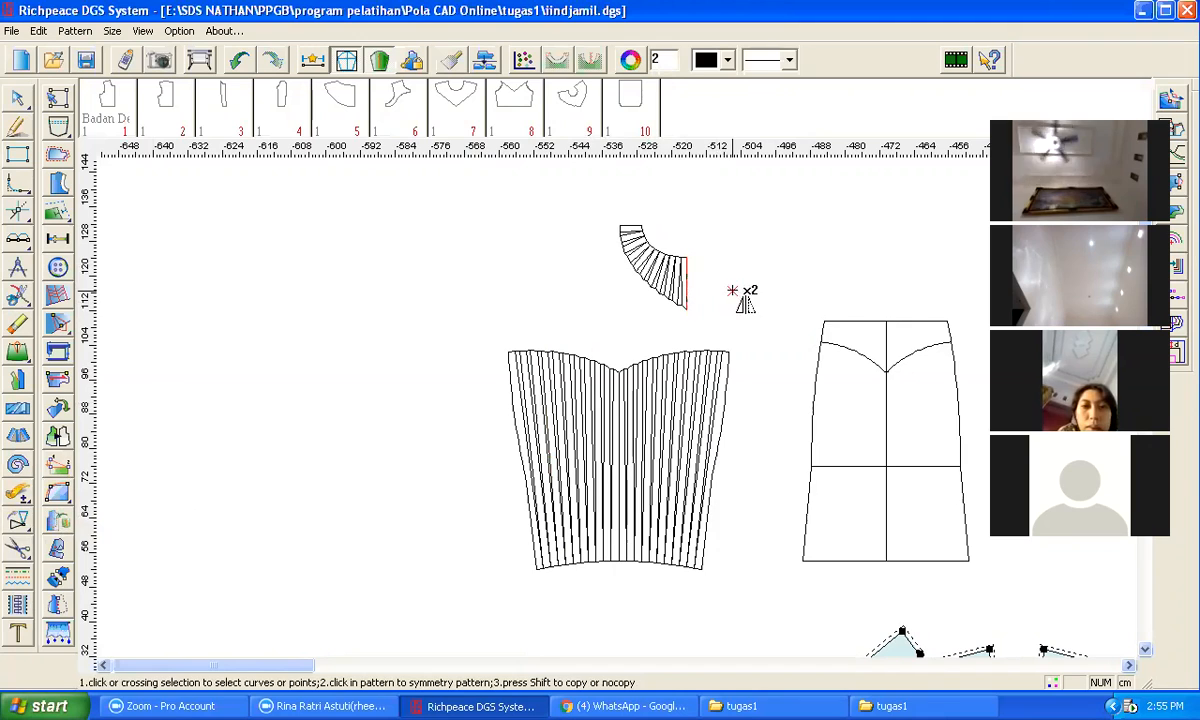
{"action": "left_click_drag", "start_coordinate": [599, 210], "coordinate": [684, 324]}
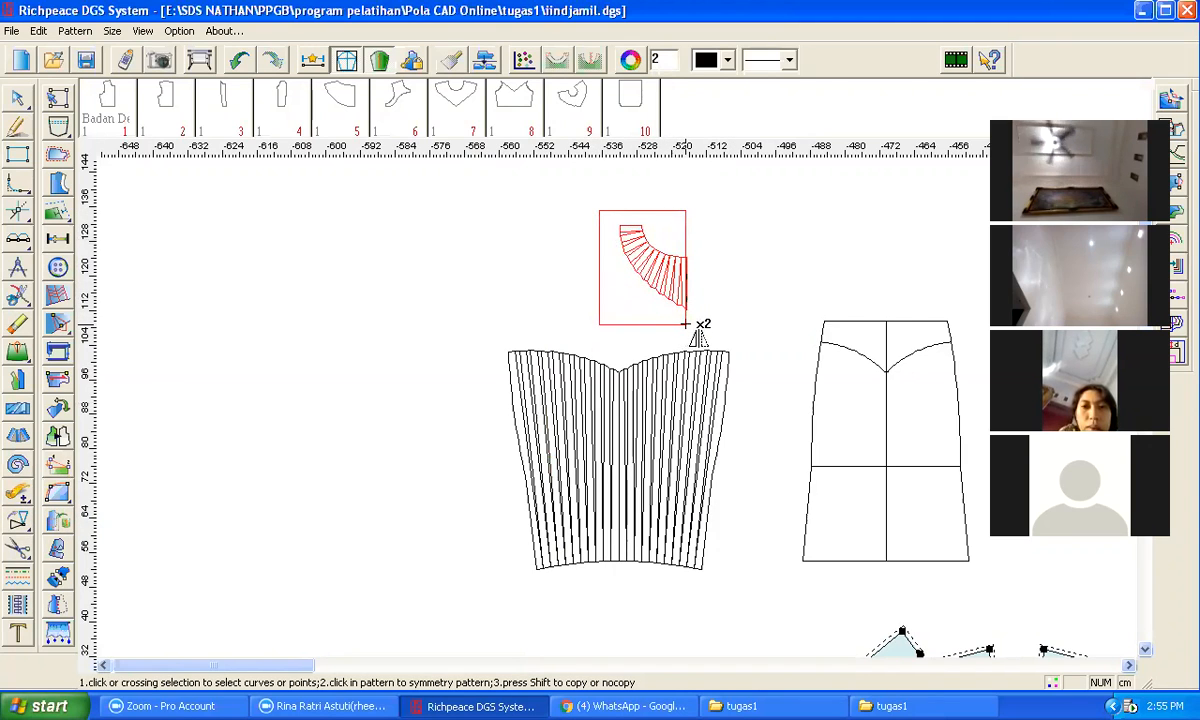
{"action": "left_click", "coordinate": [686, 326]}
{"action": "right_click", "coordinate": [755, 282]}
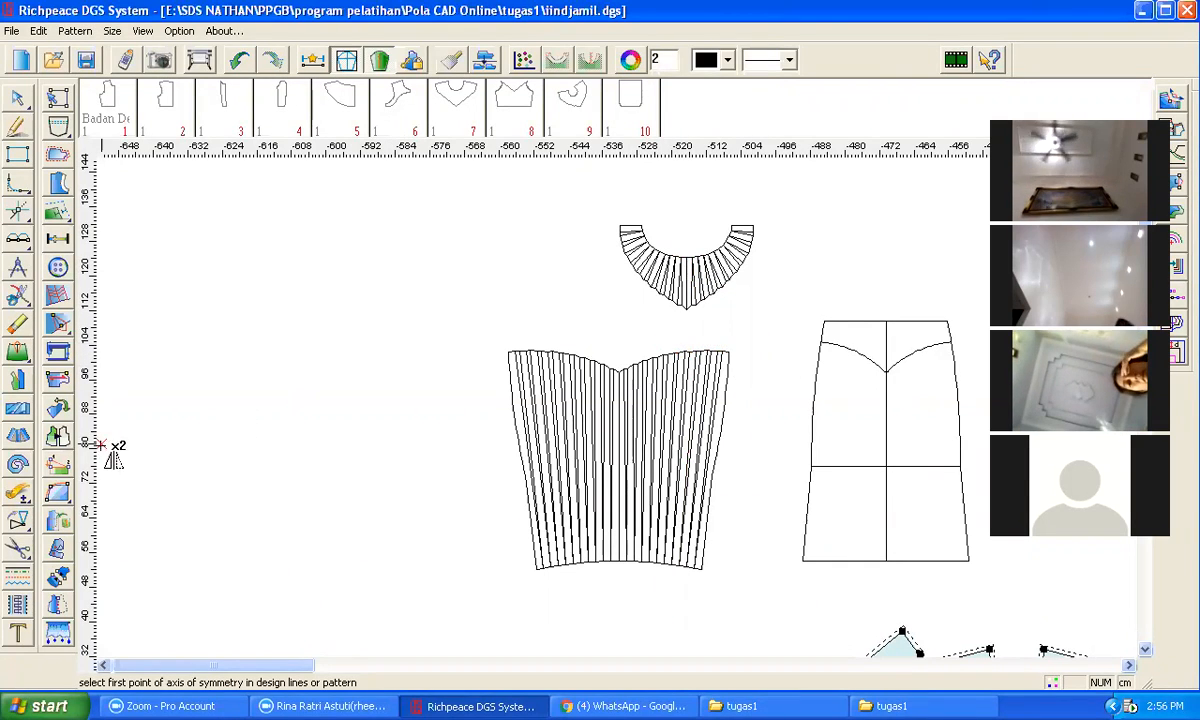
Step: Copy the right panel's top edge, side, yoke curve and centre line to an empty area above the pattern
{"action": "left_click", "coordinate": [18, 445]}
{"action": "scroll", "coordinate": [667, 300], "scroll_direction": "down", "scroll_amount": 1}
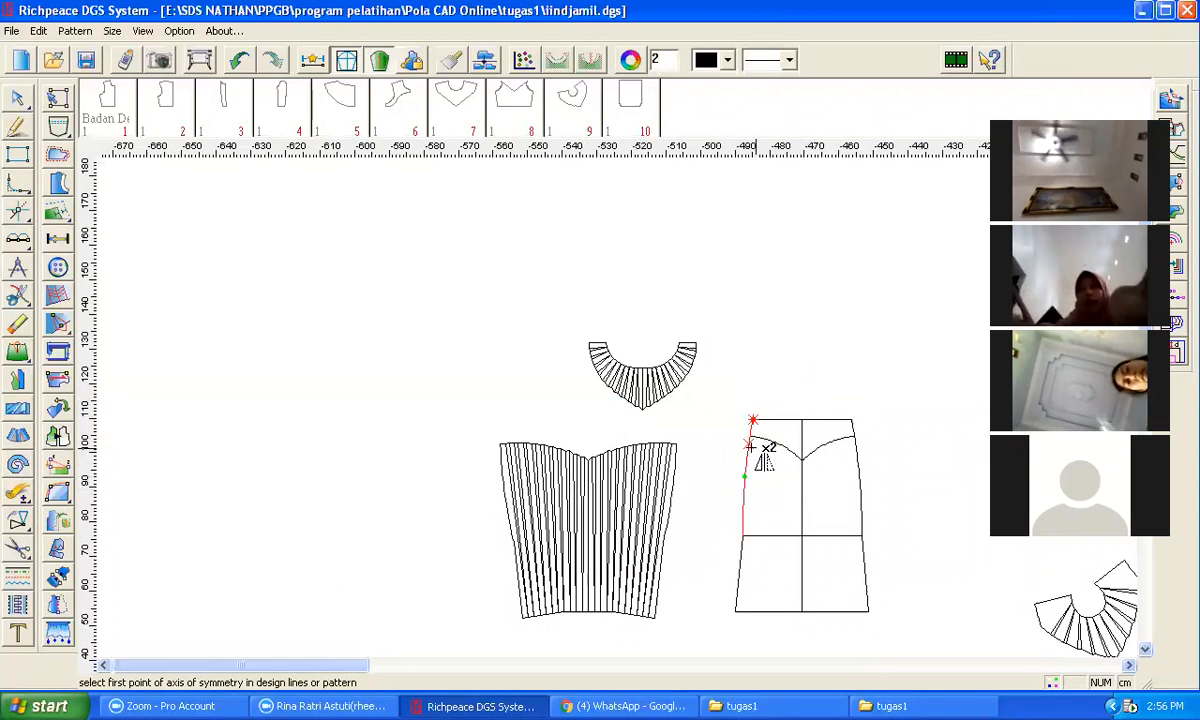
{"action": "scroll", "coordinate": [622, 408], "scroll_direction": "down", "scroll_amount": 1}
{"action": "scroll", "coordinate": [625, 408], "scroll_direction": "up", "scroll_amount": 2}
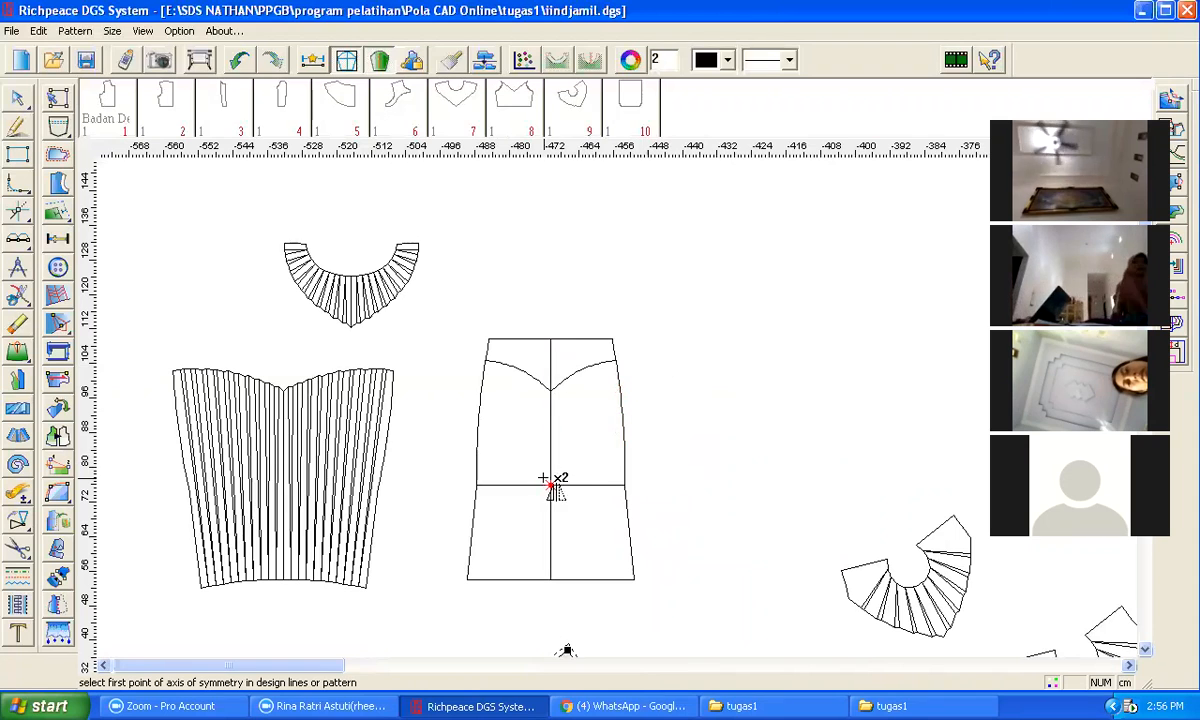
{"action": "scroll", "coordinate": [616, 290], "scroll_direction": "down", "scroll_amount": 2}
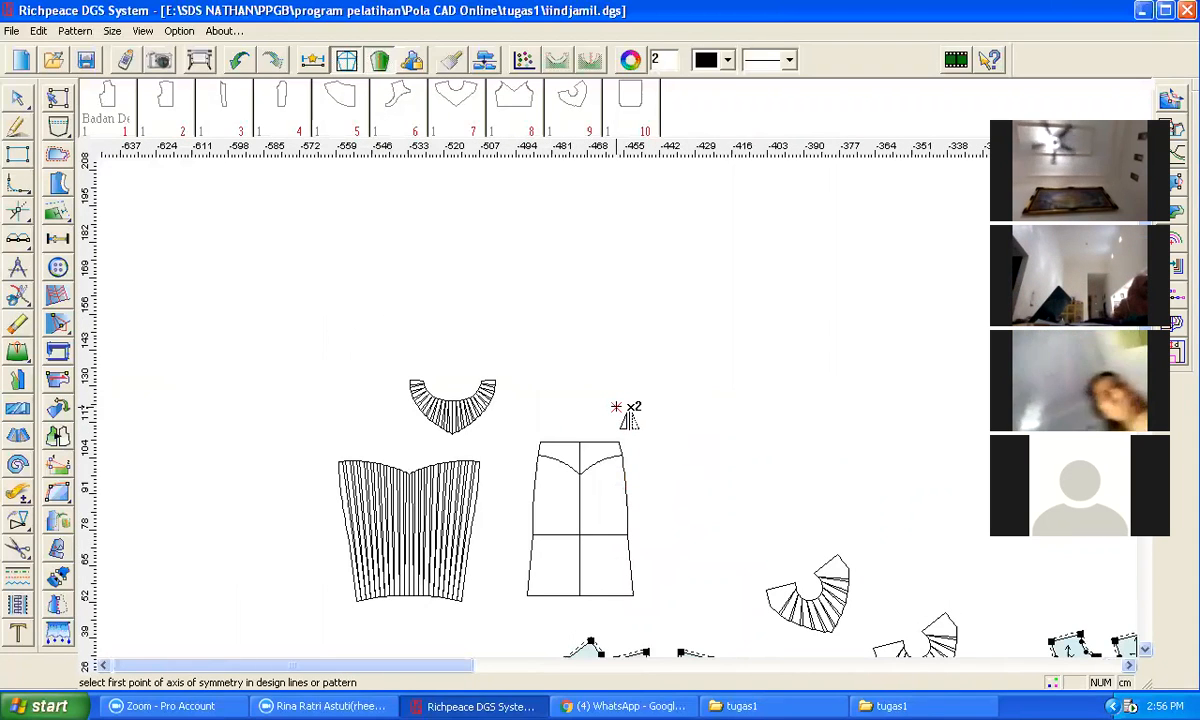
{"action": "scroll", "coordinate": [630, 410], "scroll_direction": "up", "scroll_amount": 1}
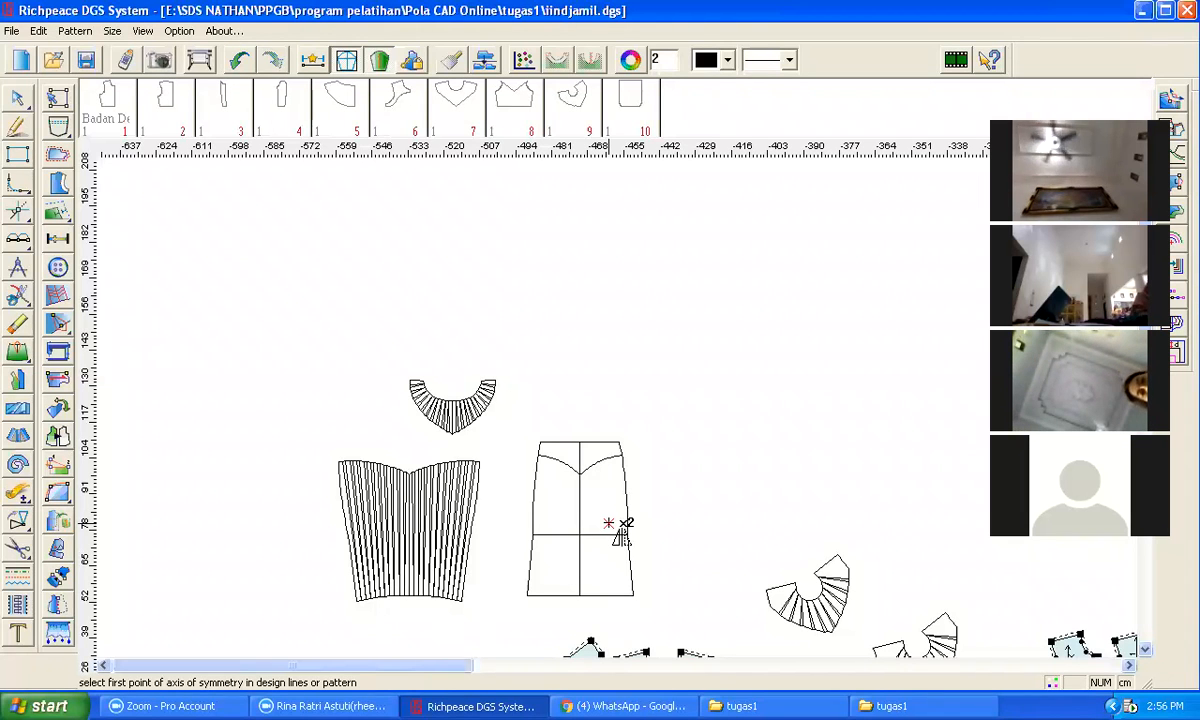
{"action": "scroll", "coordinate": [533, 464], "scroll_direction": "down", "scroll_amount": 1}
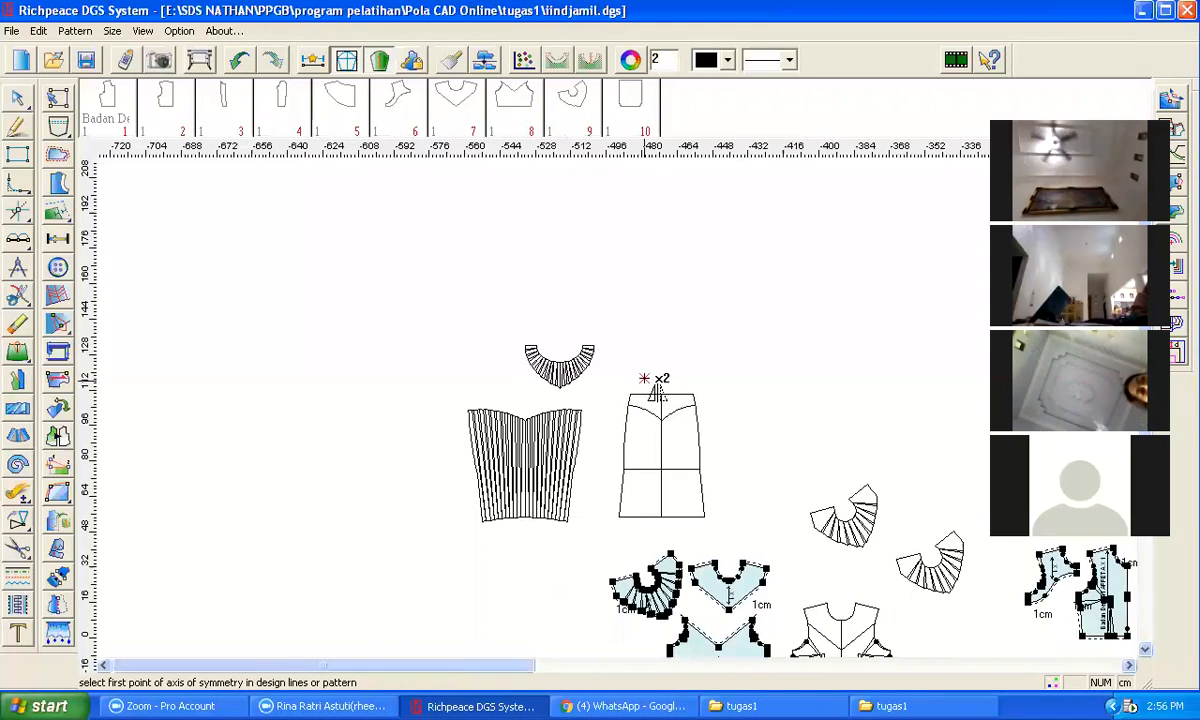
{"action": "scroll", "coordinate": [655, 393], "scroll_direction": "up", "scroll_amount": 3}
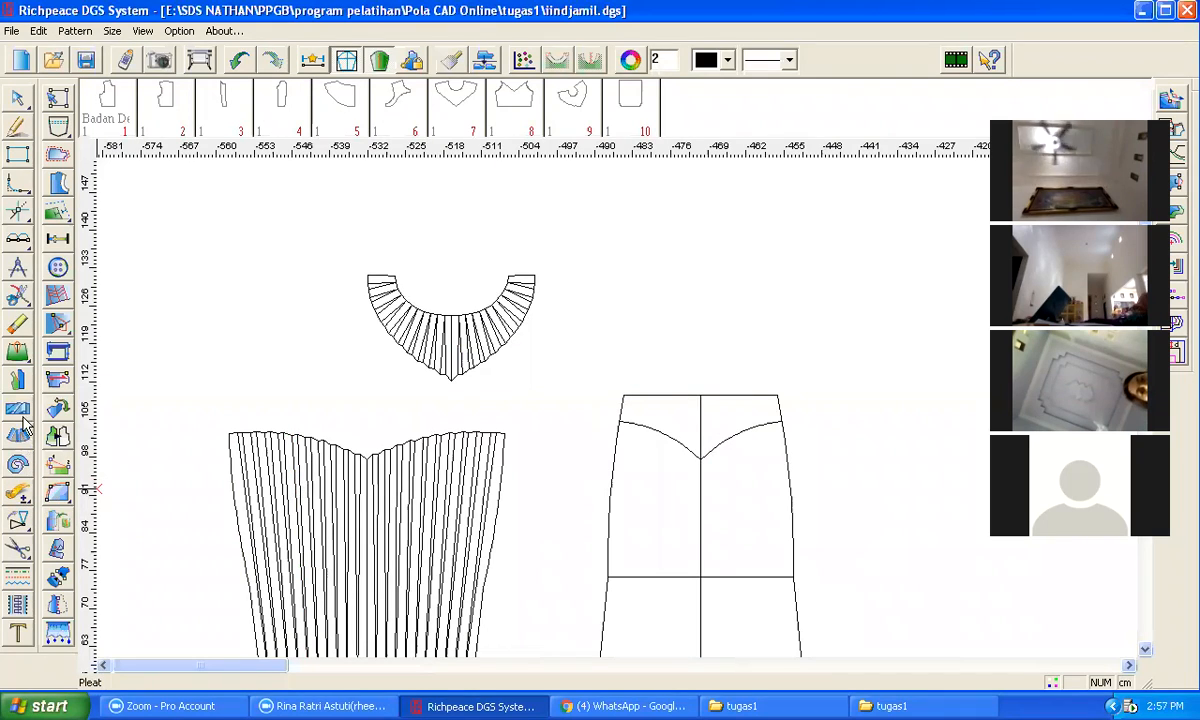
{"action": "left_click", "coordinate": [57, 435]}
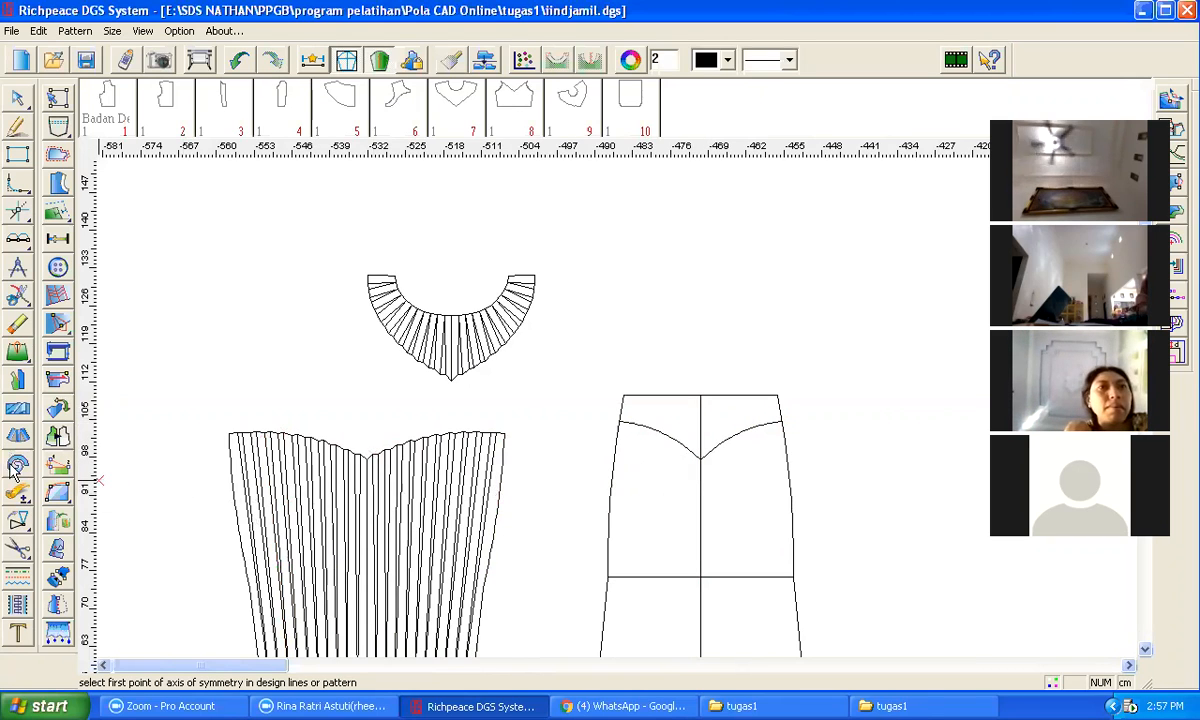
{"action": "right_click", "coordinate": [19, 524]}
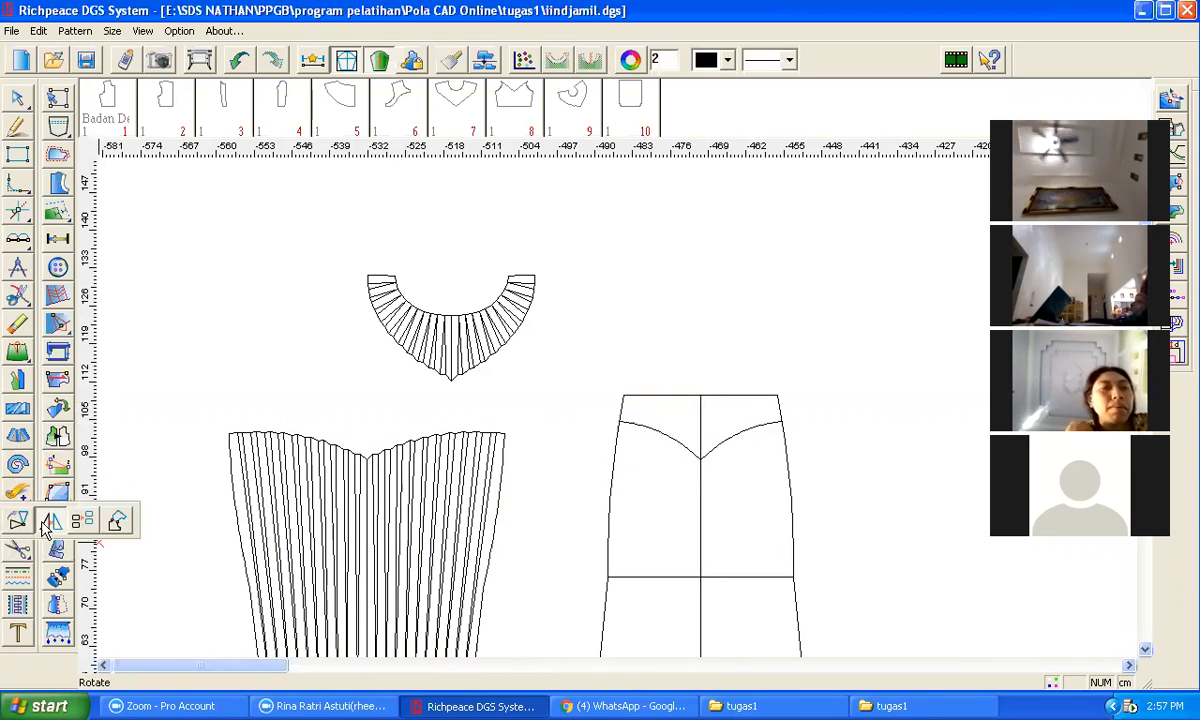
{"action": "left_click", "coordinate": [84, 526]}
{"action": "left_click", "coordinate": [737, 398]}
{"action": "left_click", "coordinate": [783, 415]}
{"action": "right_click", "coordinate": [778, 396]}
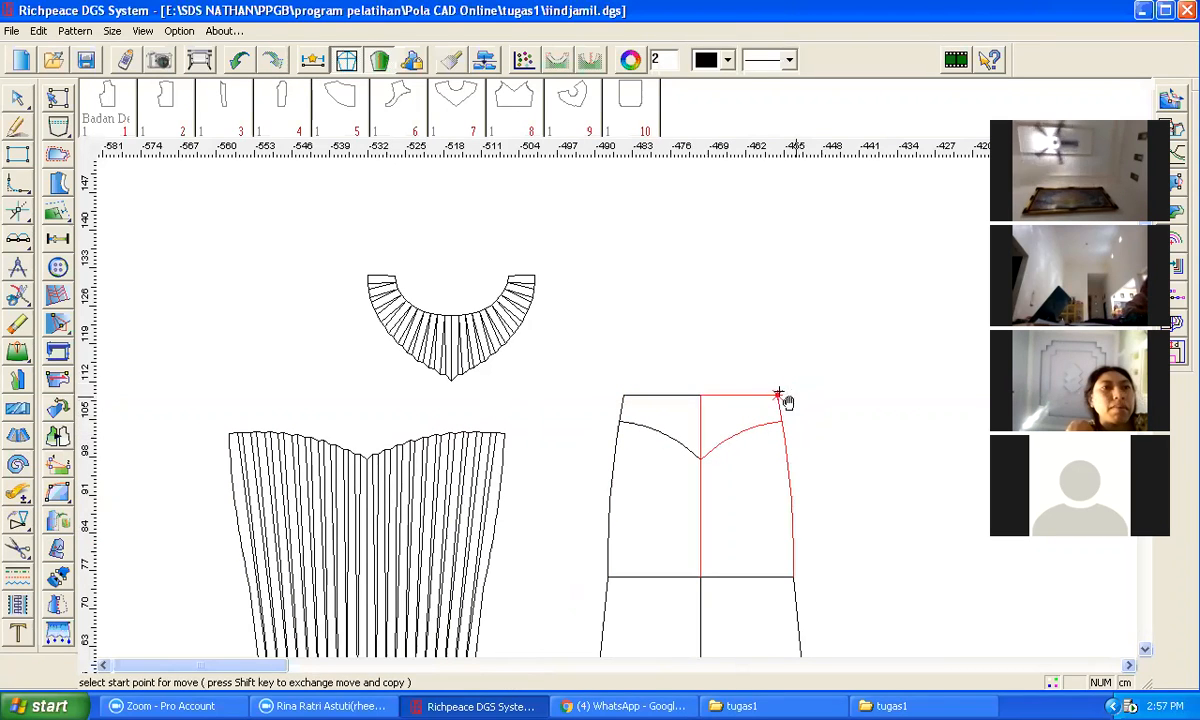
{"action": "left_click", "coordinate": [701, 396]}
{"action": "left_click", "coordinate": [725, 236]}
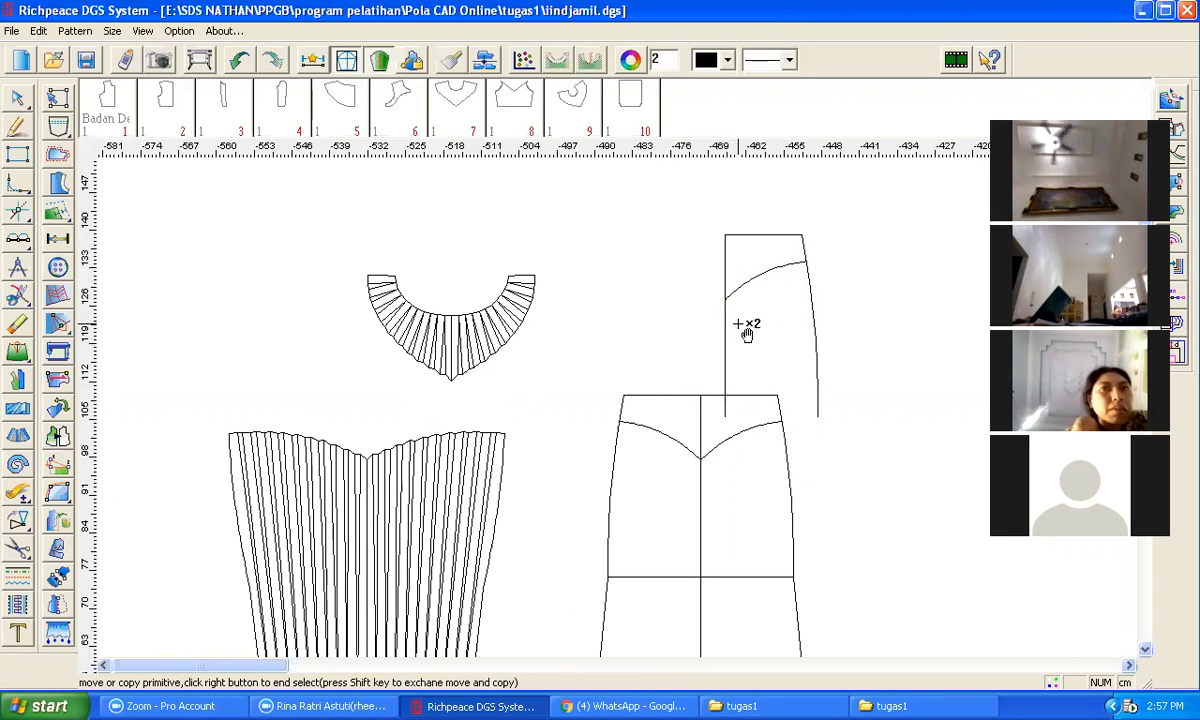
Step: Trim the copied right-panel lines into a closed upper yoke piece with the corner tool
{"action": "key", "text": "v"}
{"action": "left_click", "coordinate": [725, 280]}
{"action": "left_click", "coordinate": [730, 290]}
{"action": "left_click", "coordinate": [731, 291]}
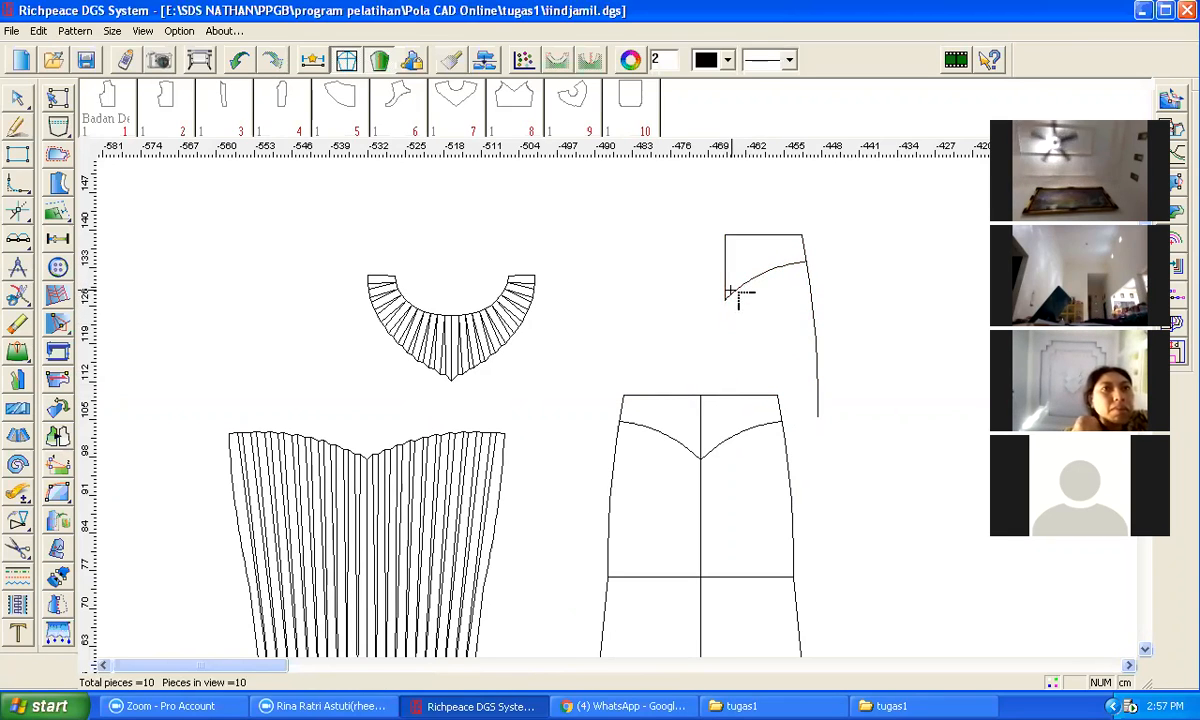
{"action": "left_click", "coordinate": [795, 266]}
{"action": "left_click", "coordinate": [804, 254]}
{"action": "right_click", "coordinate": [816, 250]}
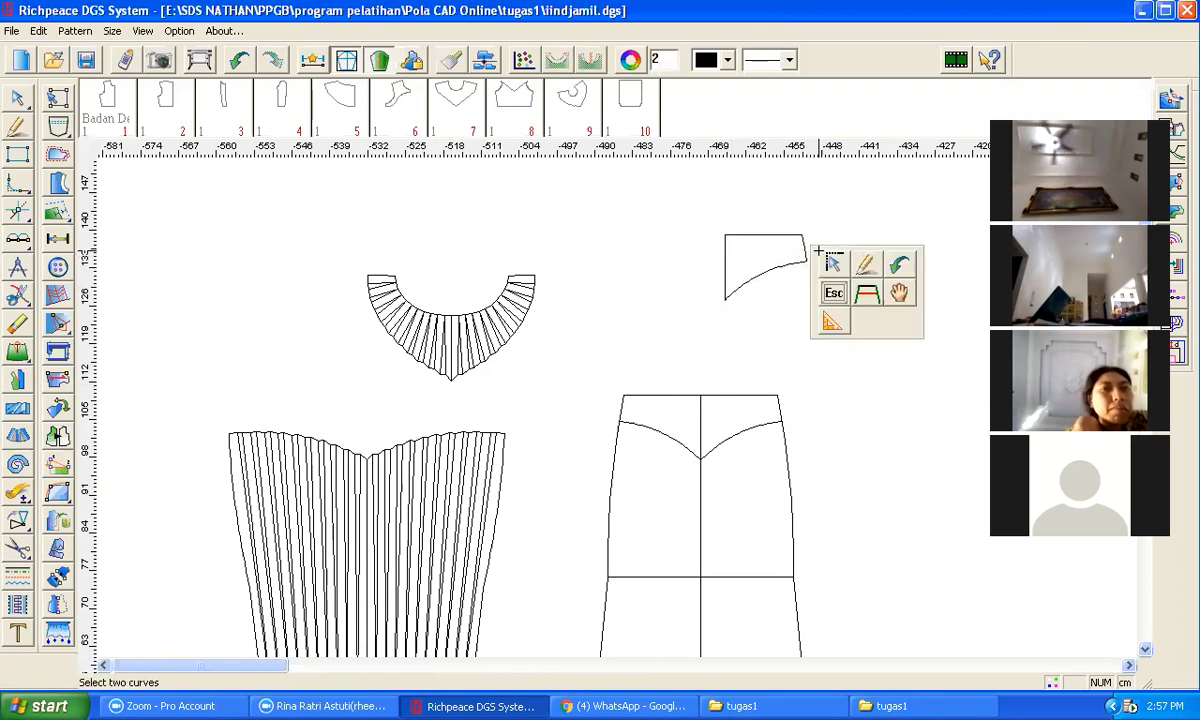
Step: Draw 4 parallel lines from the yoke piece's curve at 1 cm distance, with the third value set to 1
{"action": "left_click", "coordinate": [868, 297]}
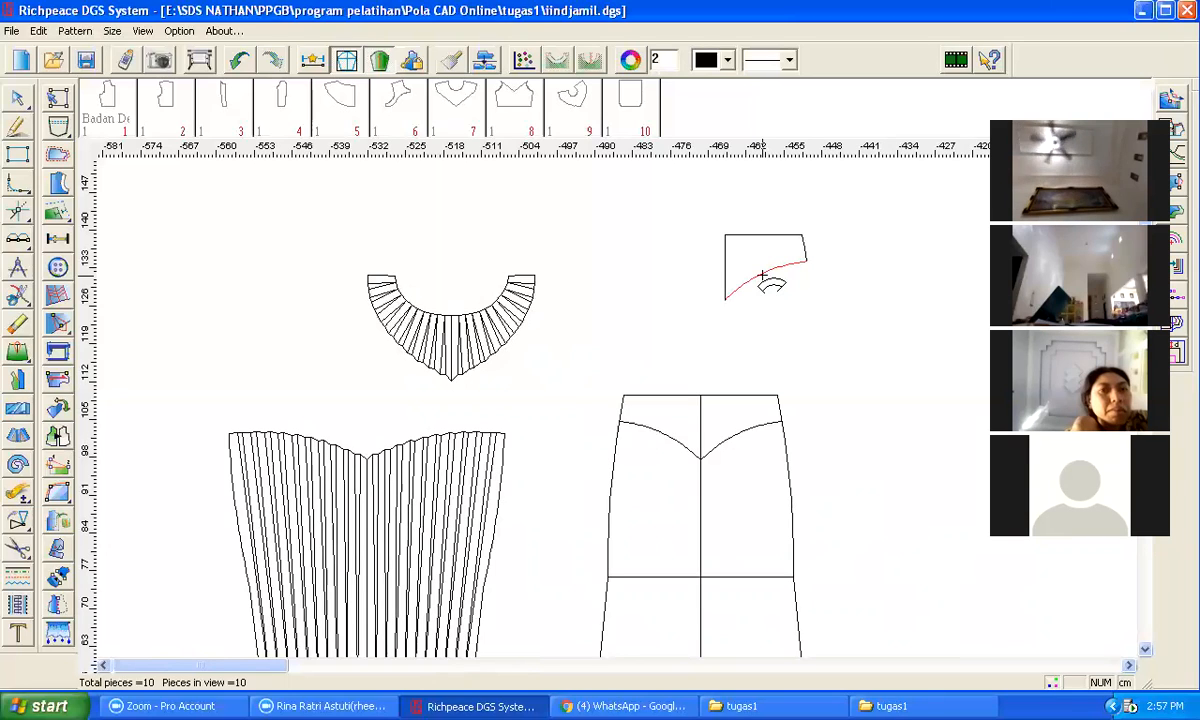
{"action": "left_click", "coordinate": [727, 284]}
{"action": "left_click", "coordinate": [807, 255]}
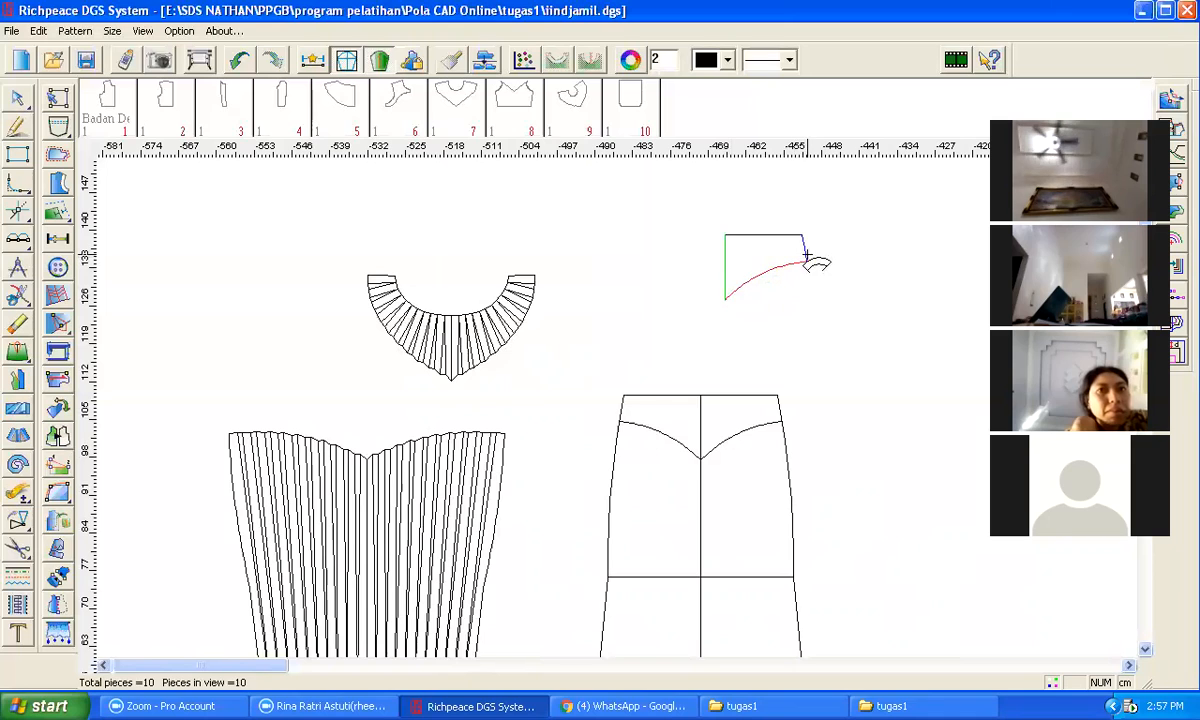
{"action": "left_click", "coordinate": [803, 250]}
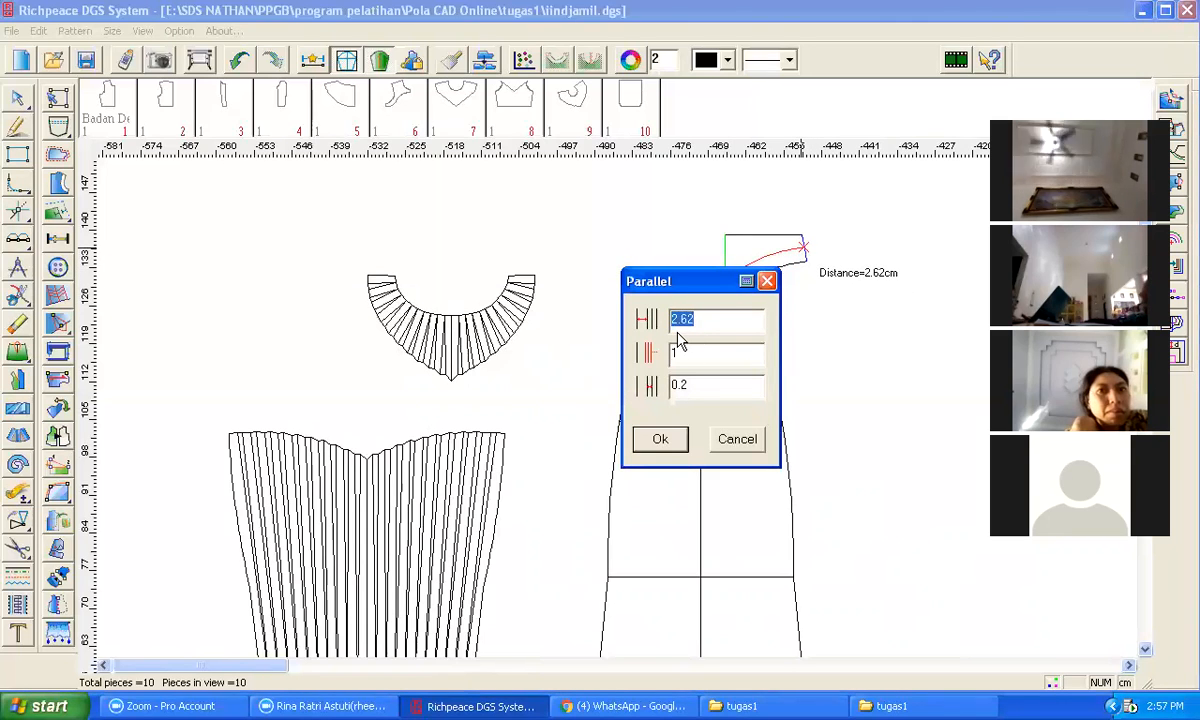
{"action": "type", "text": "1"}
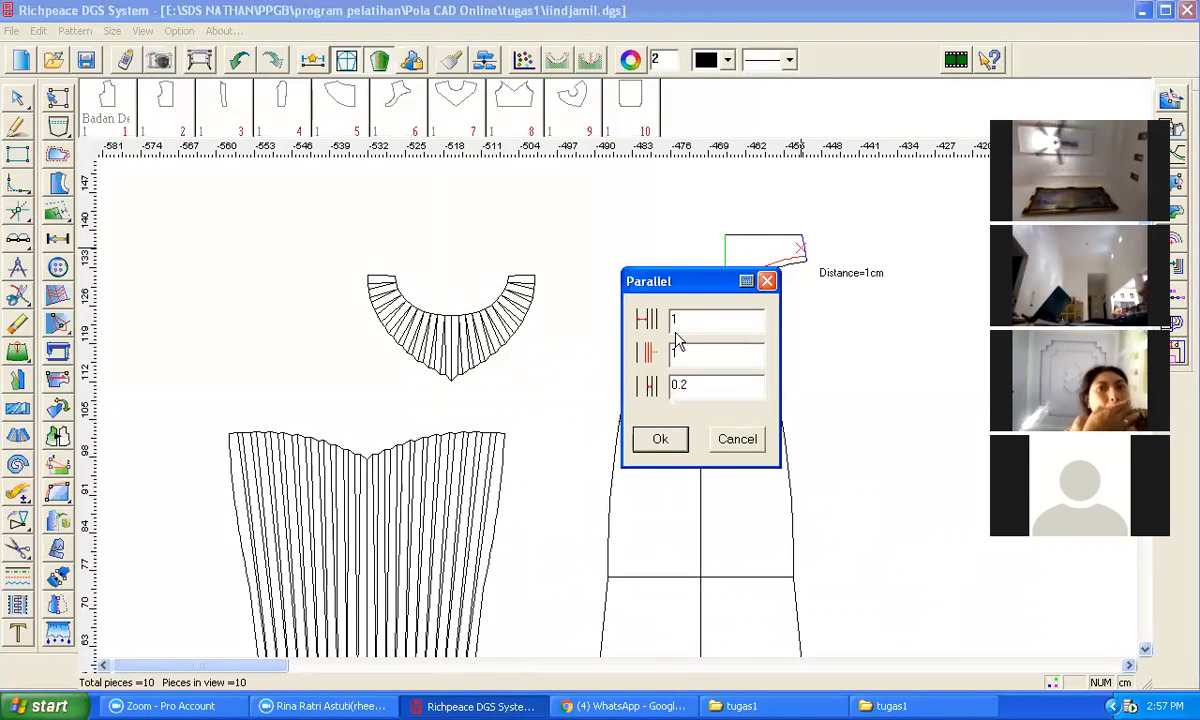
{"action": "left_click_drag", "start_coordinate": [680, 356], "coordinate": [666, 361]}
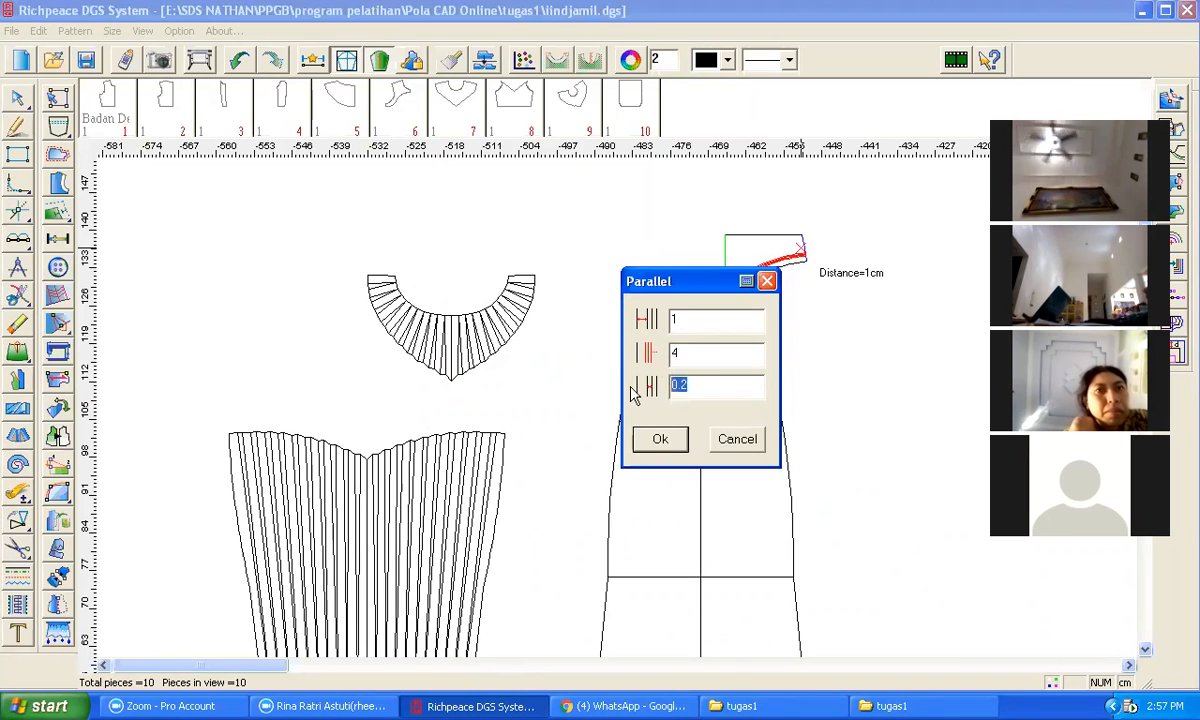
{"action": "type", "text": "1"}
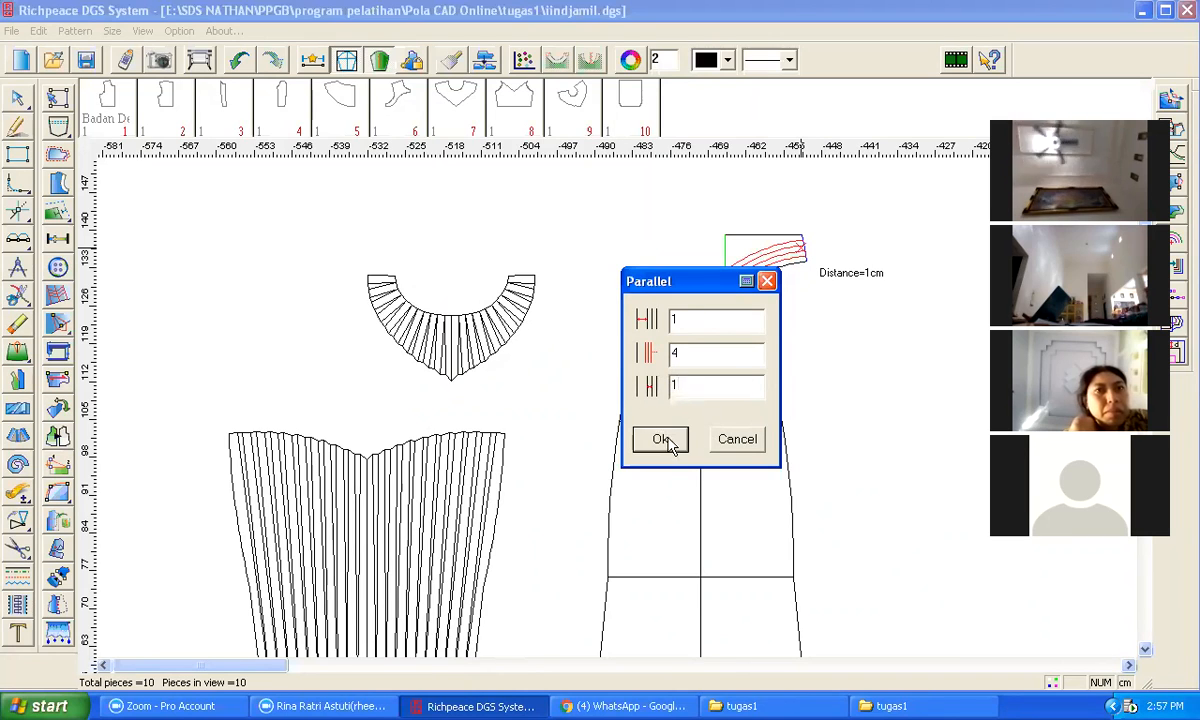
{"action": "left_click", "coordinate": [662, 440]}
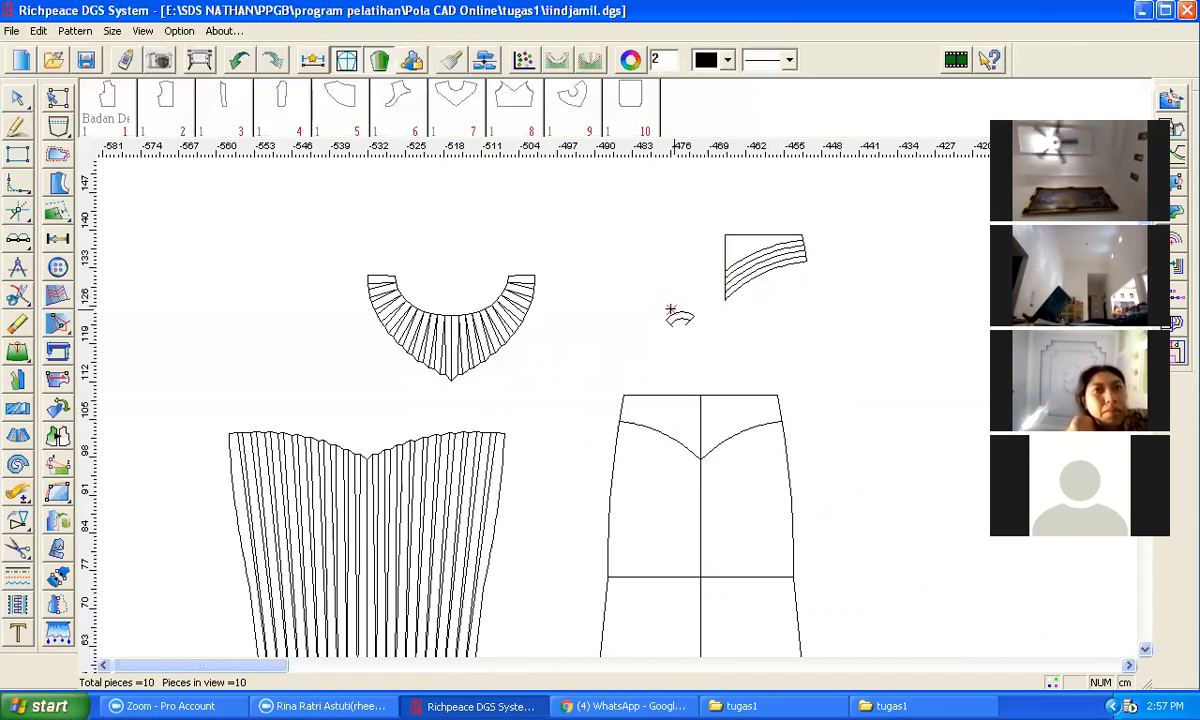
Step: Apply Pleat to the small spread yoke piece as a box pleat with top and bottom values of 1 and diagonal lines
{"action": "left_click", "coordinate": [19, 411]}
{"action": "left_click_drag", "start_coordinate": [654, 185], "coordinate": [825, 322]}
{"action": "right_click", "coordinate": [826, 326]}
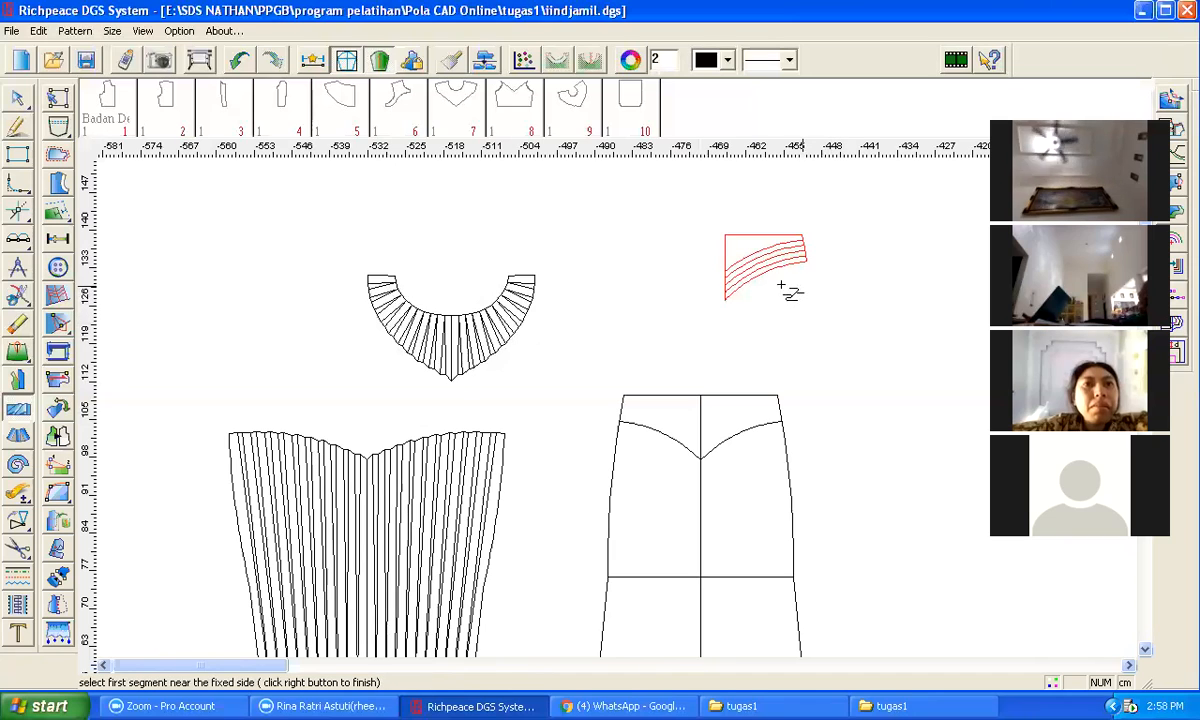
{"action": "key", "text": "KP_Add"}
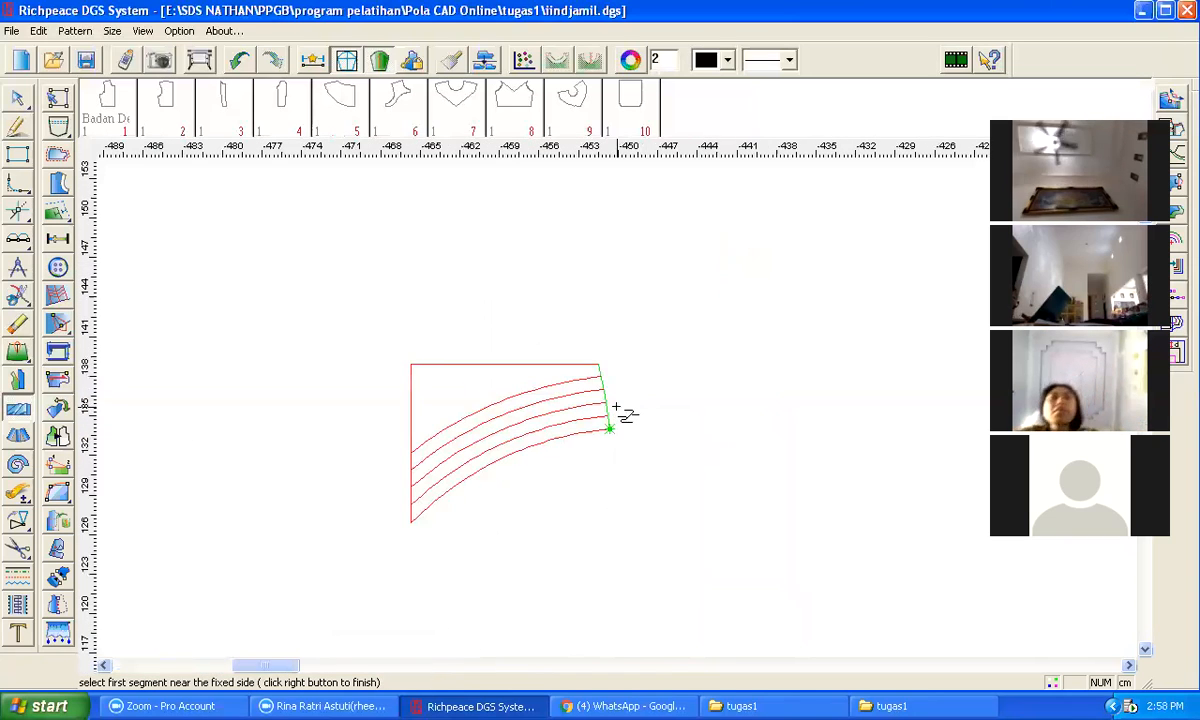
{"action": "left_click", "coordinate": [608, 420]}
{"action": "left_click", "coordinate": [411, 498]}
{"action": "left_click", "coordinate": [474, 455]}
{"action": "left_click", "coordinate": [474, 441]}
{"action": "left_click", "coordinate": [474, 427]}
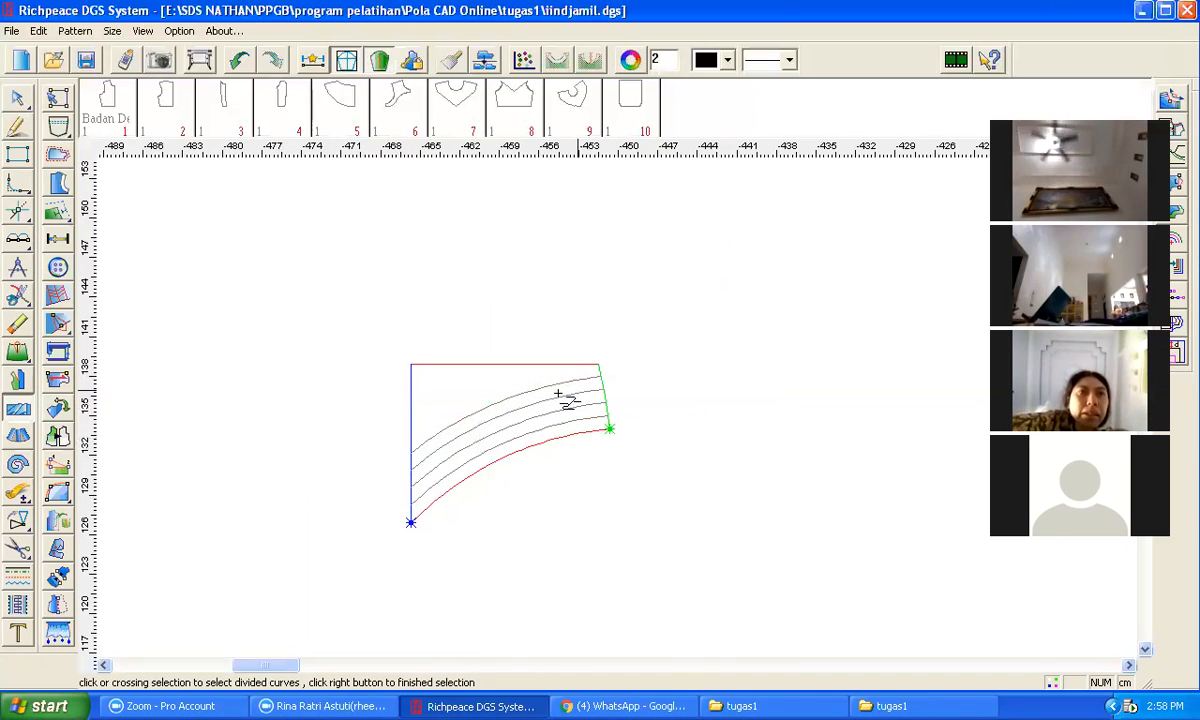
{"action": "right_click", "coordinate": [643, 385]}
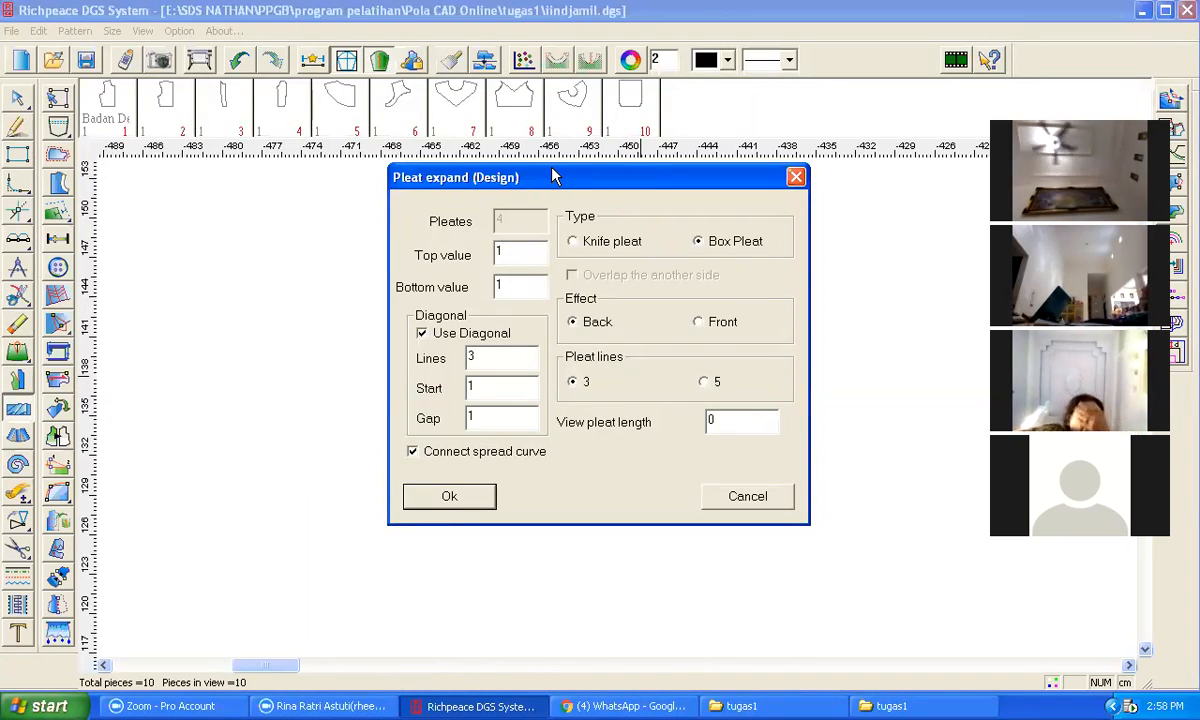
{"action": "left_click_drag", "start_coordinate": [555, 177], "coordinate": [867, 203]}
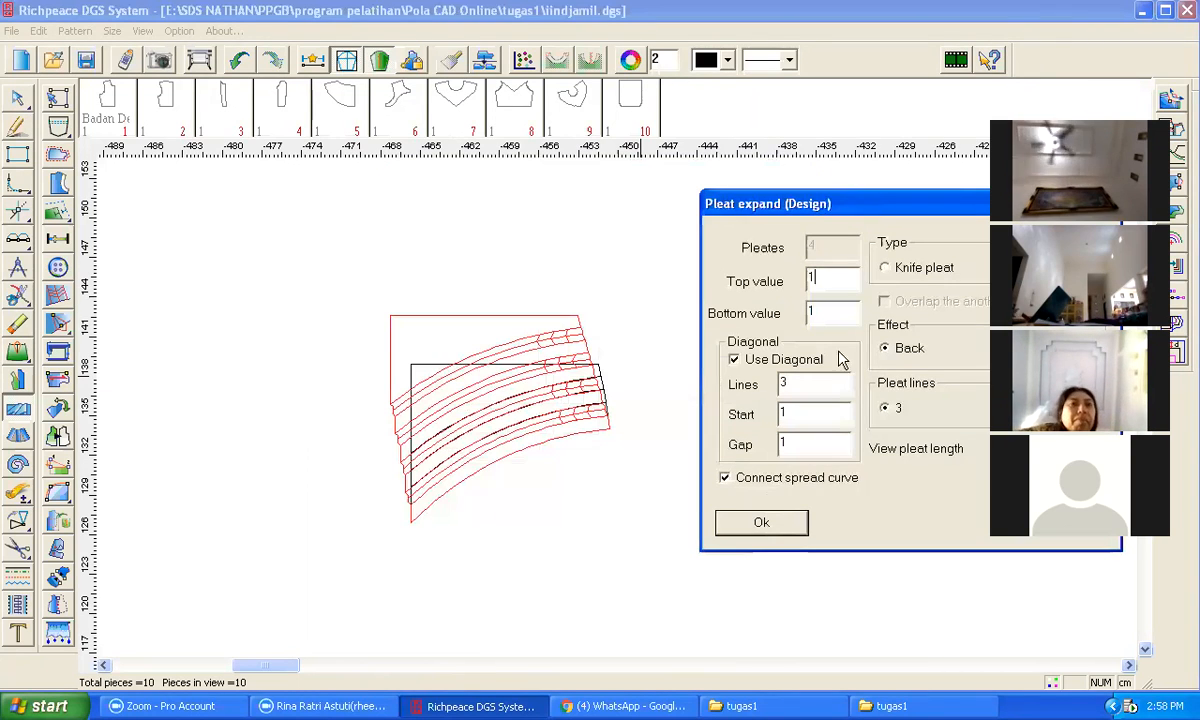
{"action": "left_click", "coordinate": [761, 524]}
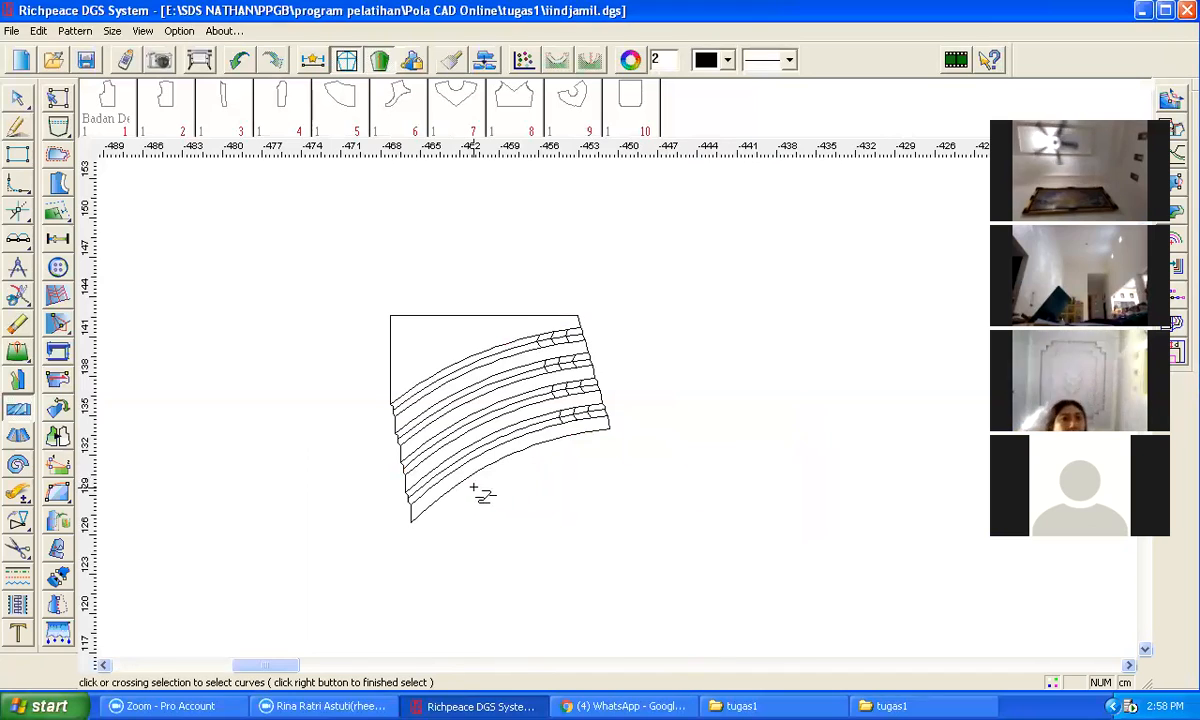
Step: Move the pleated yoke piece down and to the right
{"action": "scroll", "coordinate": [567, 390], "scroll_direction": "down", "scroll_amount": 1}
{"action": "scroll", "coordinate": [620, 415], "scroll_direction": "down", "scroll_amount": 2}
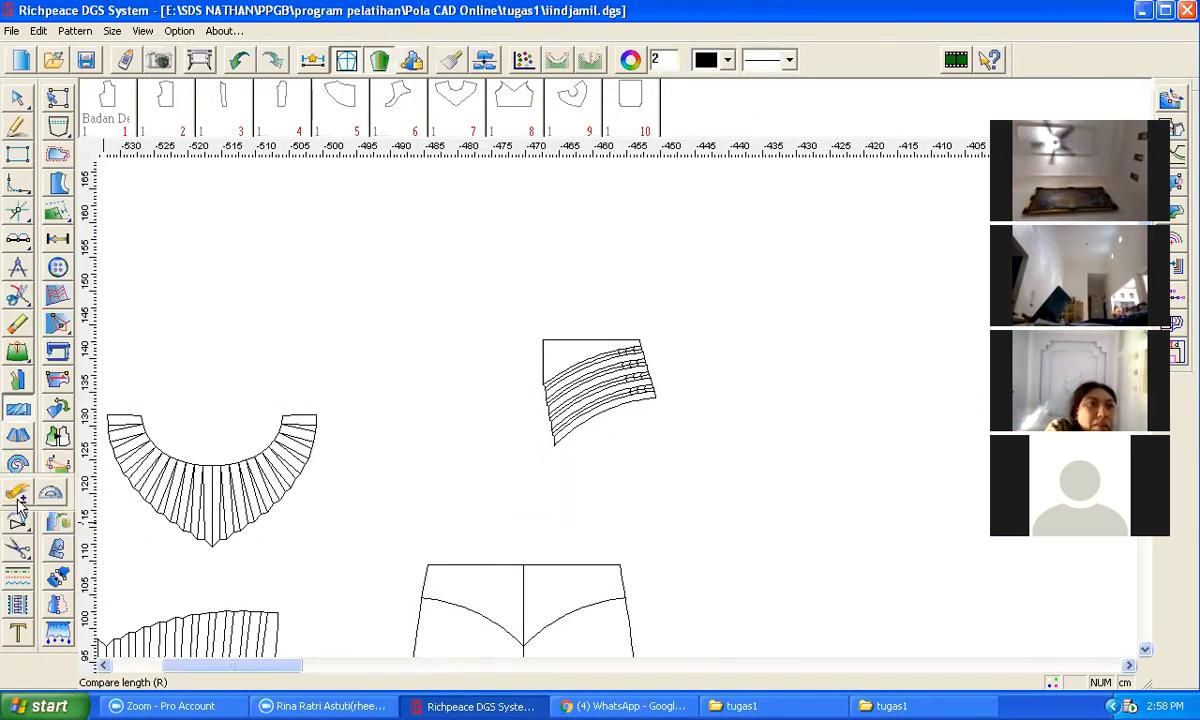
{"action": "mouse_move", "coordinate": [20, 565]}
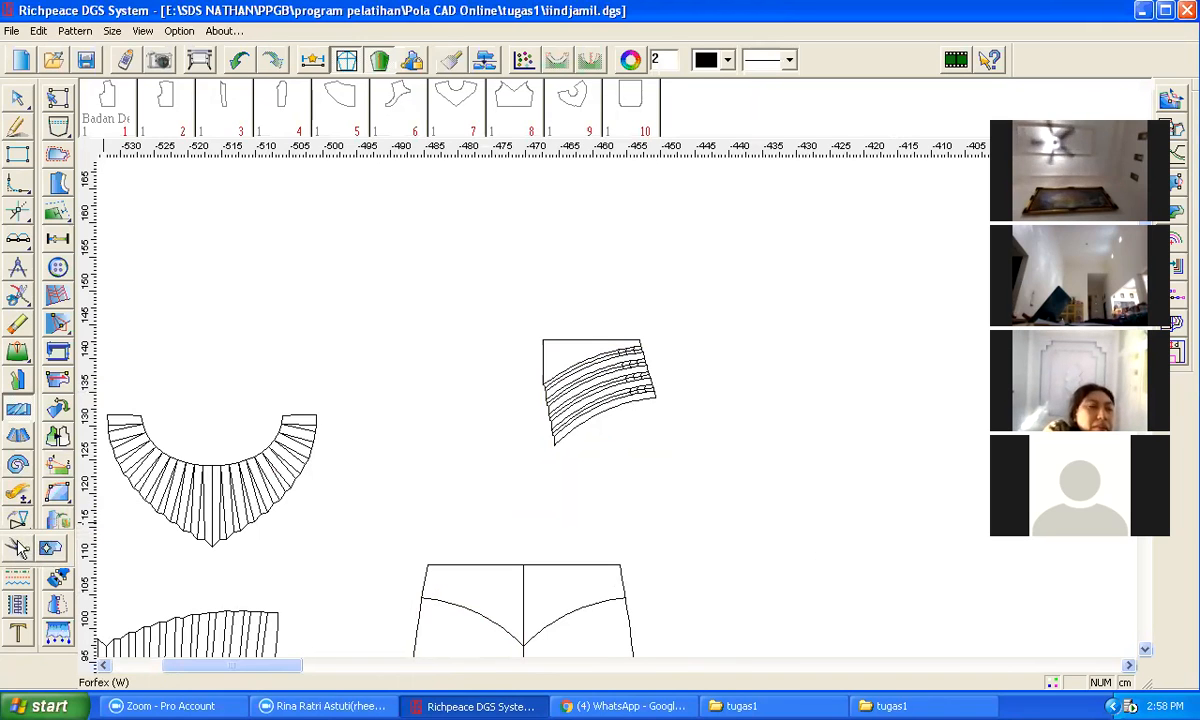
{"action": "left_click", "coordinate": [82, 522]}
{"action": "left_click_drag", "start_coordinate": [499, 310], "coordinate": [749, 472]}
{"action": "right_click", "coordinate": [749, 472]}
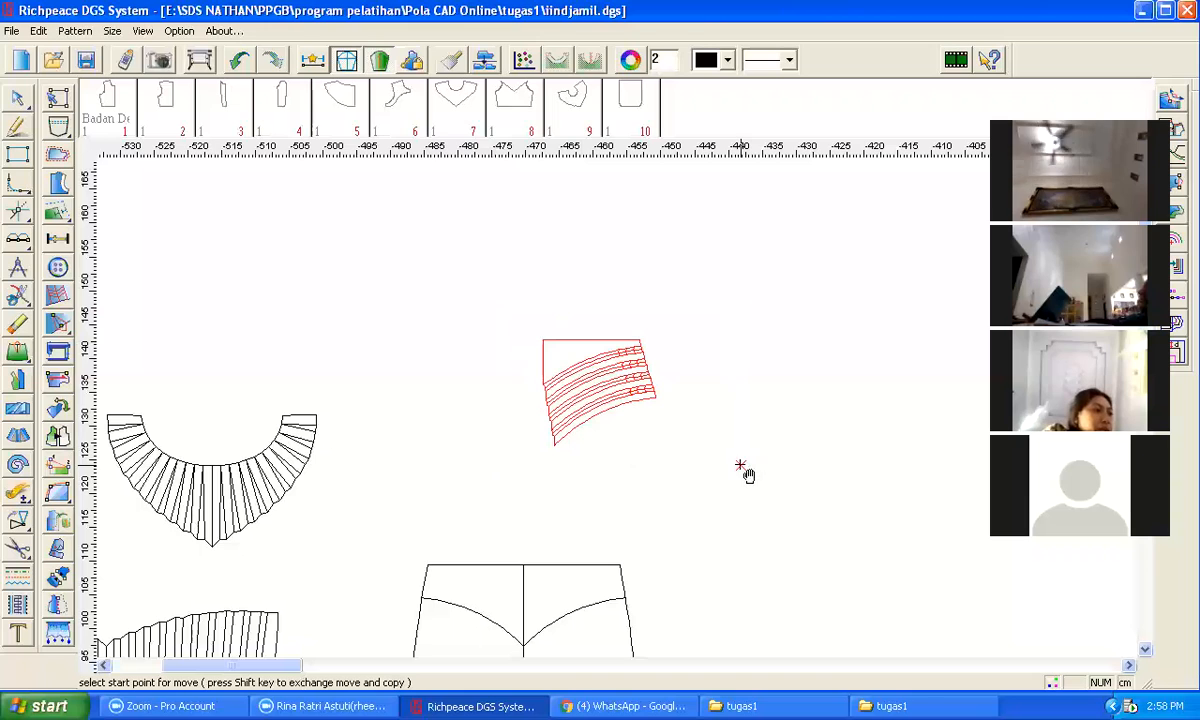
{"action": "left_click", "coordinate": [558, 353]}
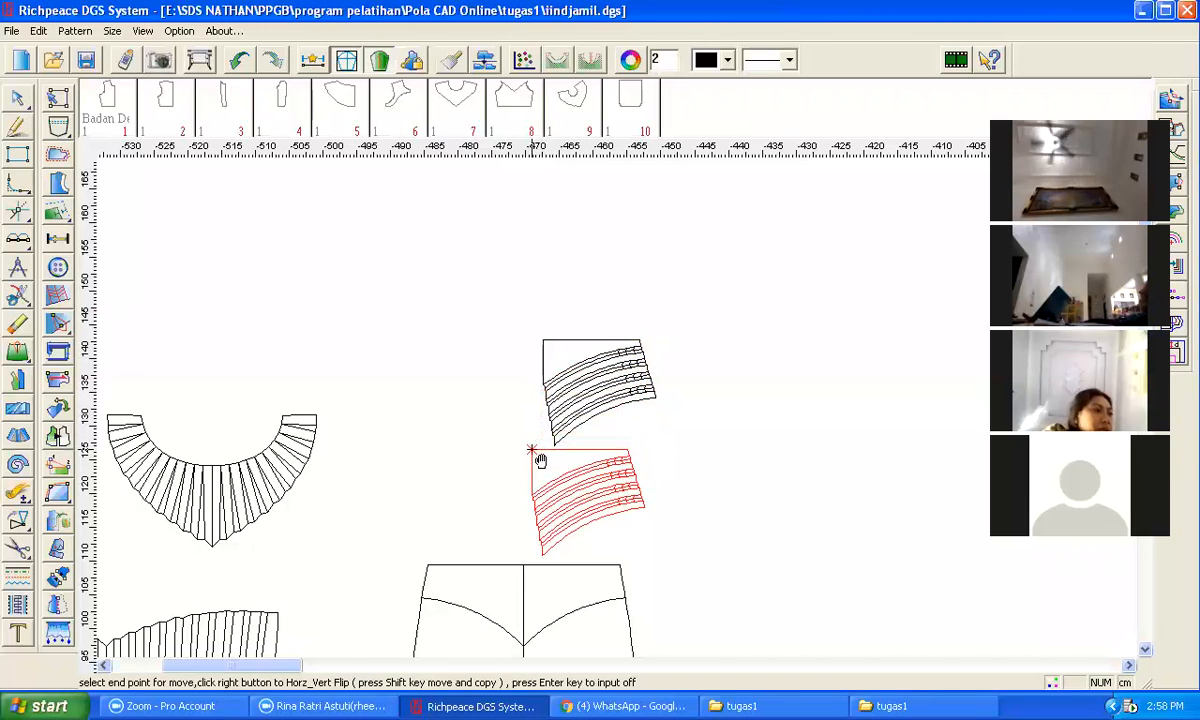
{"action": "left_click", "coordinate": [646, 507]}
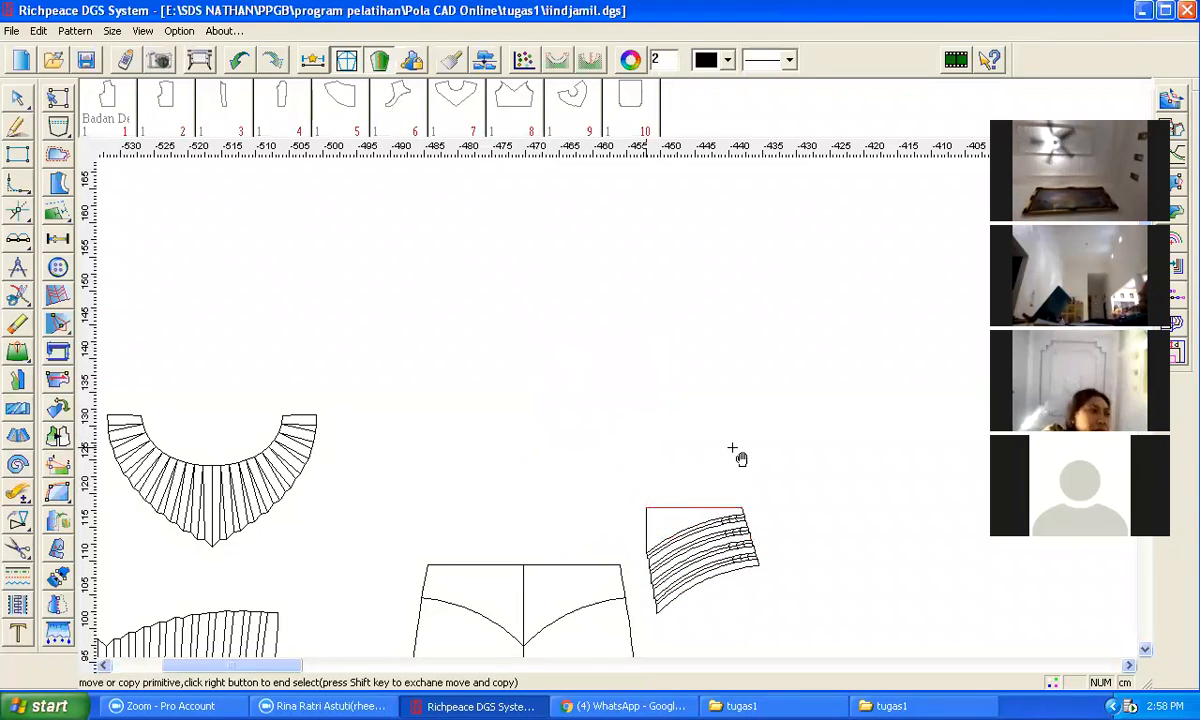
Step: Copy the right panel's centre line, yoke curve, side and top edge again to an empty area above
{"action": "scroll", "coordinate": [722, 541], "scroll_direction": "down", "scroll_amount": 2}
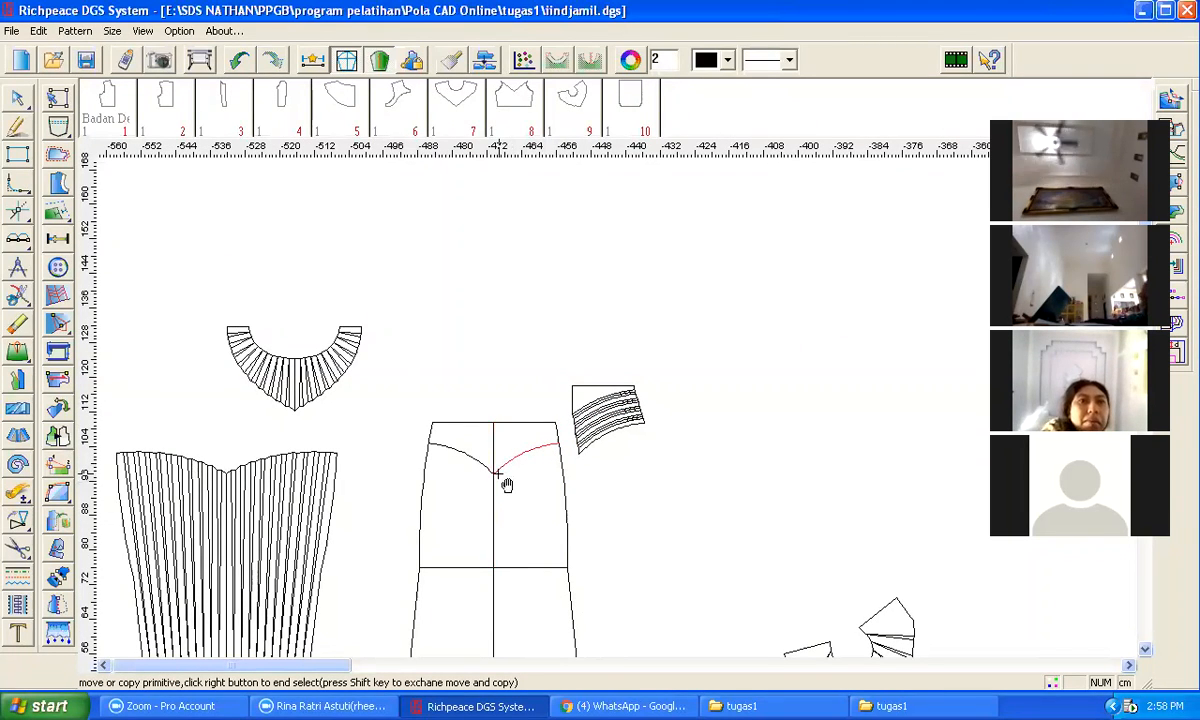
{"action": "right_click", "coordinate": [14, 550]}
{"action": "right_click", "coordinate": [15, 523]}
{"action": "left_click", "coordinate": [76, 522]}
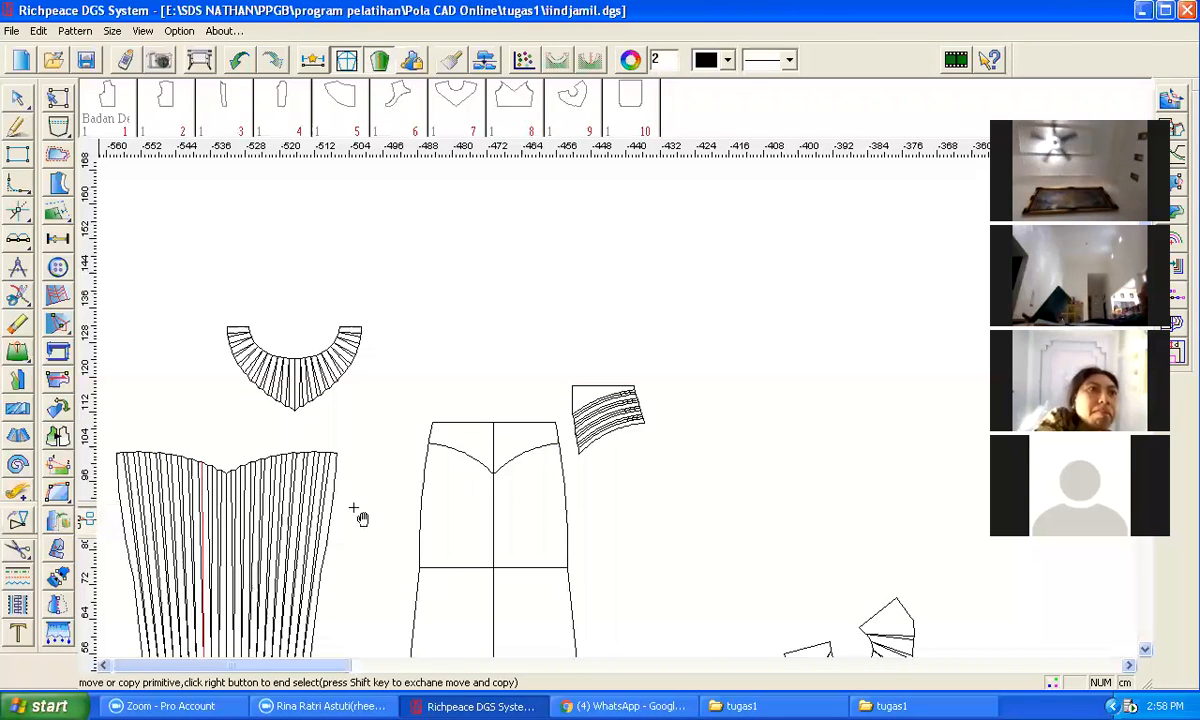
{"action": "left_click", "coordinate": [535, 425]}
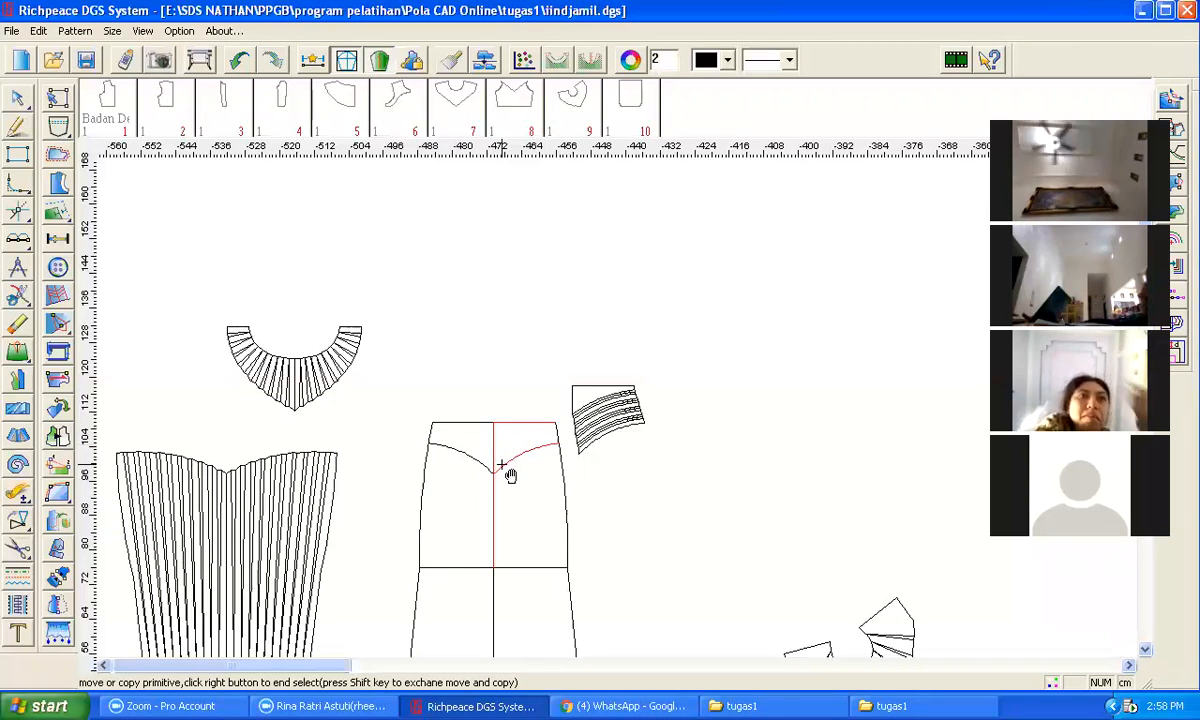
{"action": "left_click", "coordinate": [562, 460]}
{"action": "right_click", "coordinate": [613, 470]}
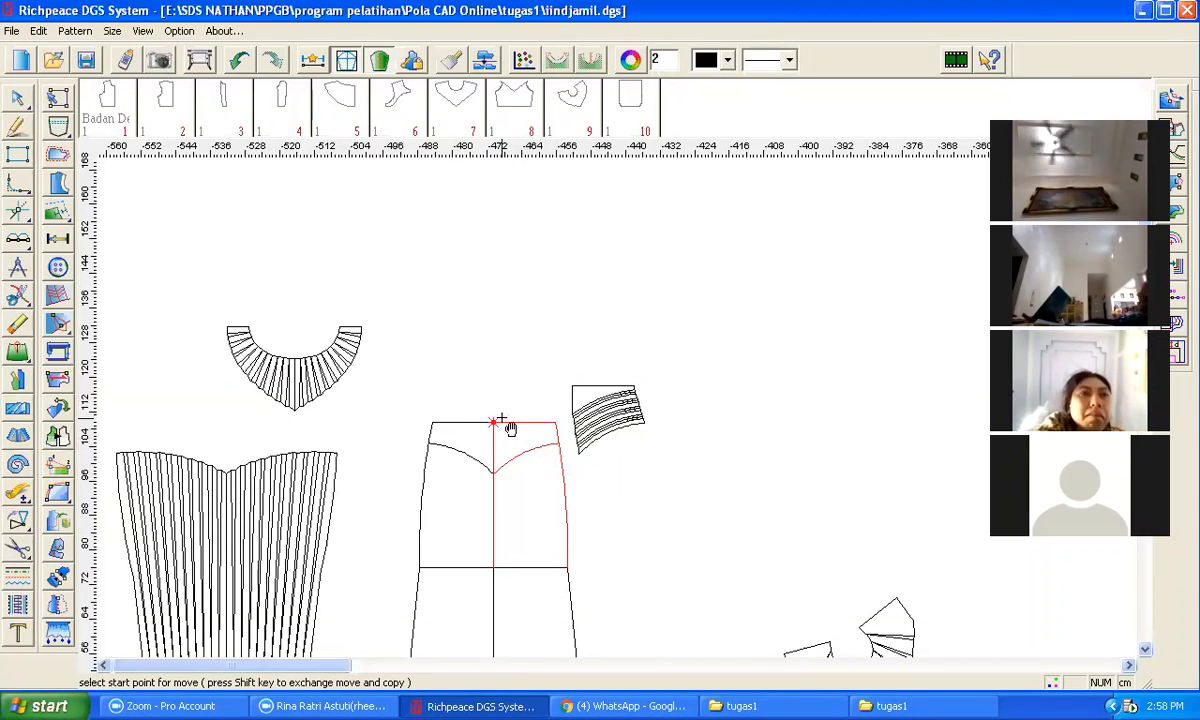
{"action": "left_click", "coordinate": [549, 402]}
{"action": "left_click", "coordinate": [730, 360]}
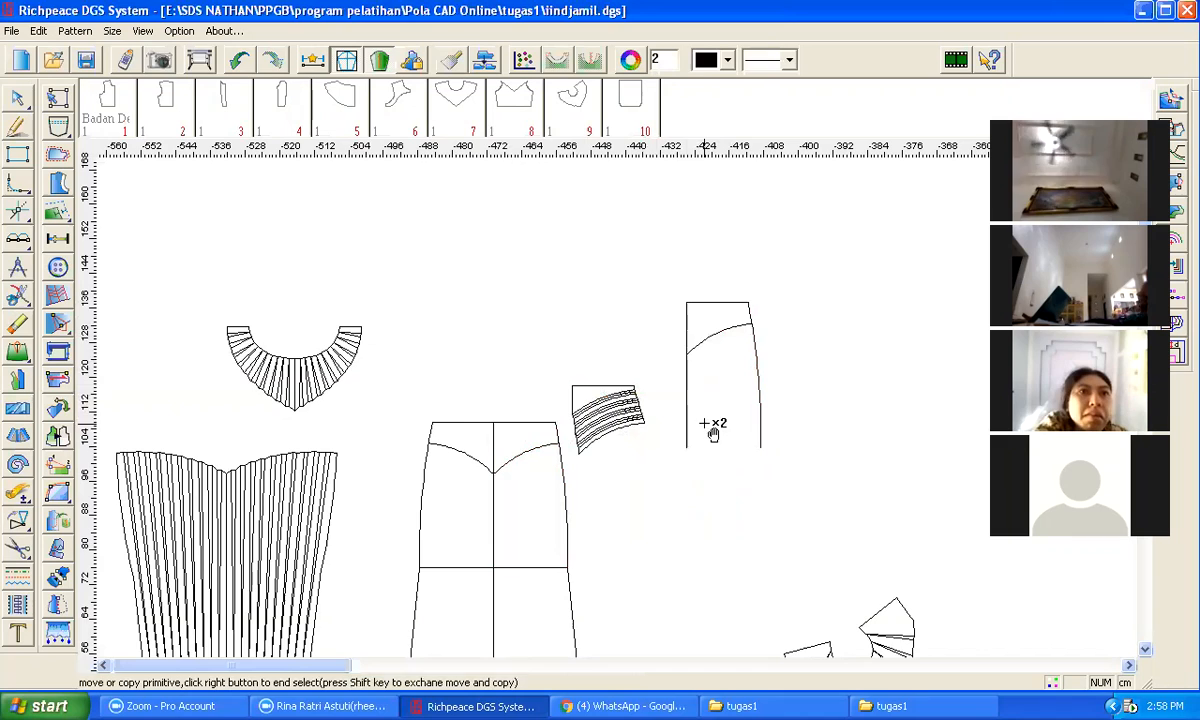
Step: Trim the new copied lines into a closed upper yoke piece with the corner tool
{"action": "key", "text": "v"}
{"action": "left_click", "coordinate": [687, 324]}
{"action": "left_click", "coordinate": [702, 347]}
{"action": "left_click", "coordinate": [750, 316]}
{"action": "right_click", "coordinate": [768, 337]}
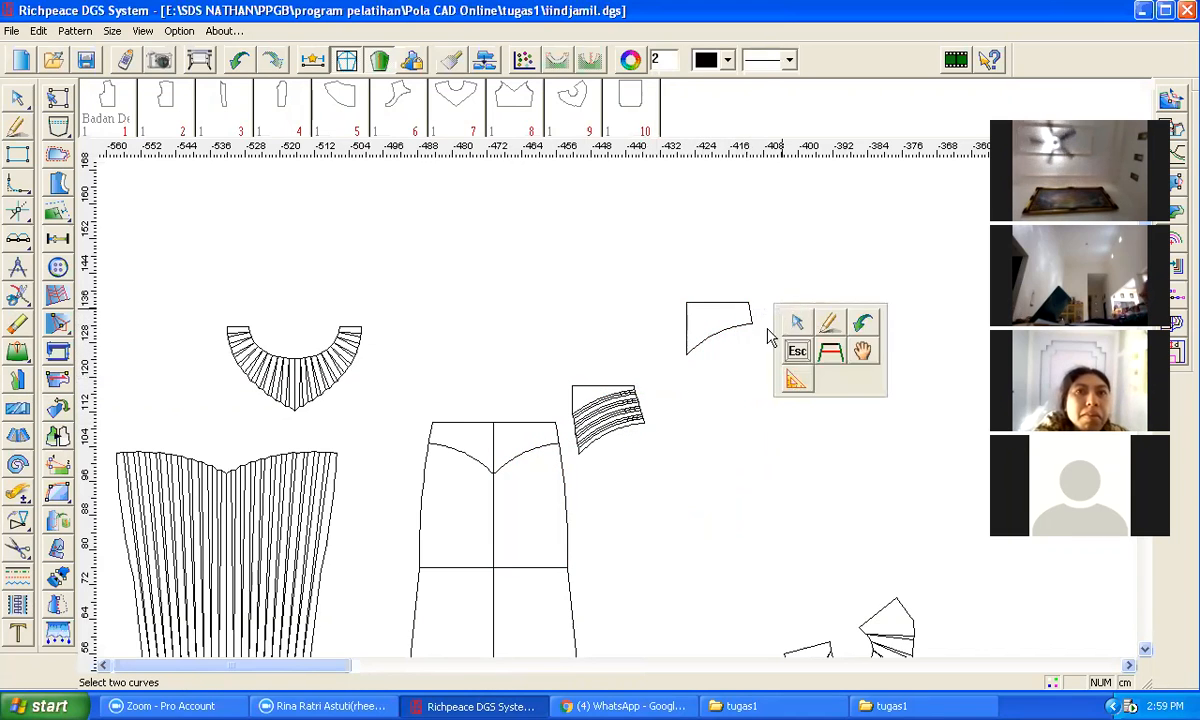
{"action": "left_click", "coordinate": [703, 378]}
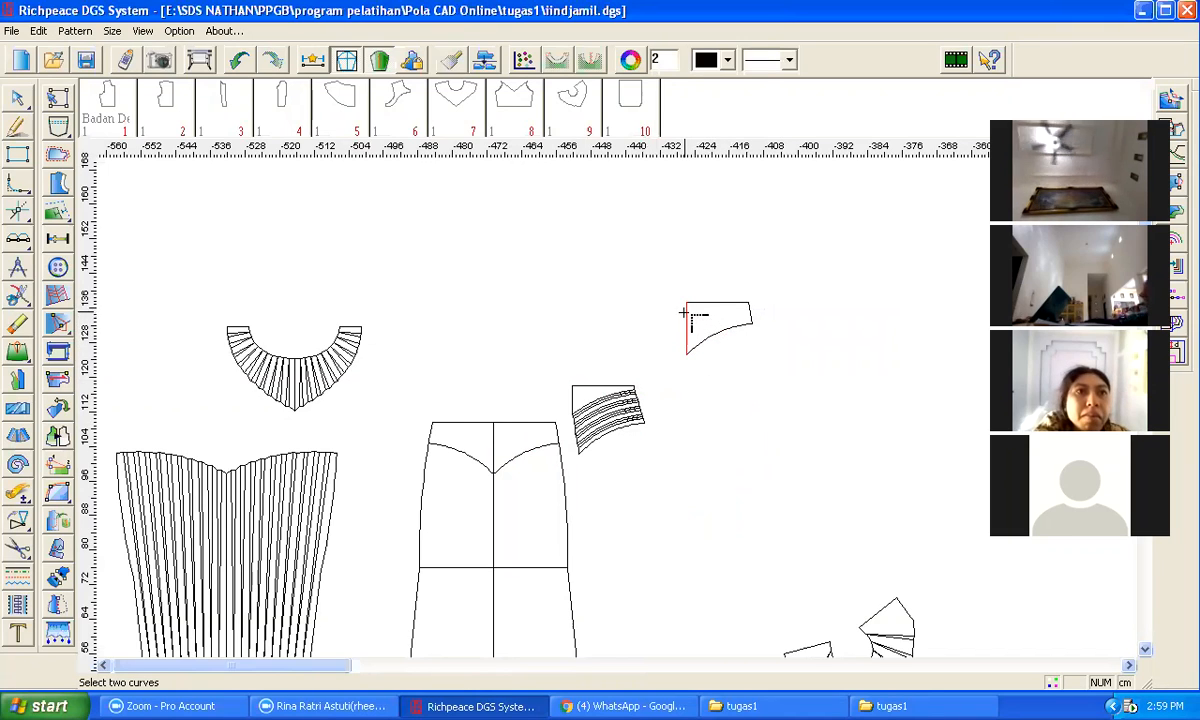
{"action": "right_click", "coordinate": [432, 278]}
{"action": "left_click", "coordinate": [484, 323]}
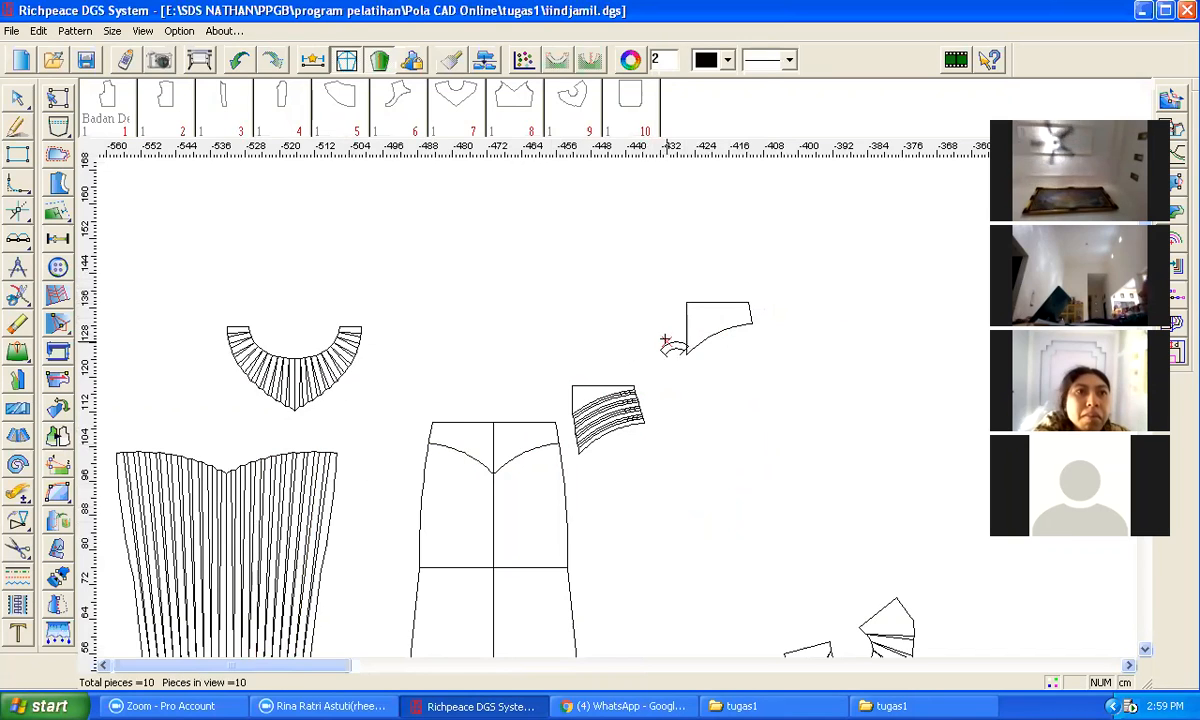
{"action": "left_click", "coordinate": [692, 315]}
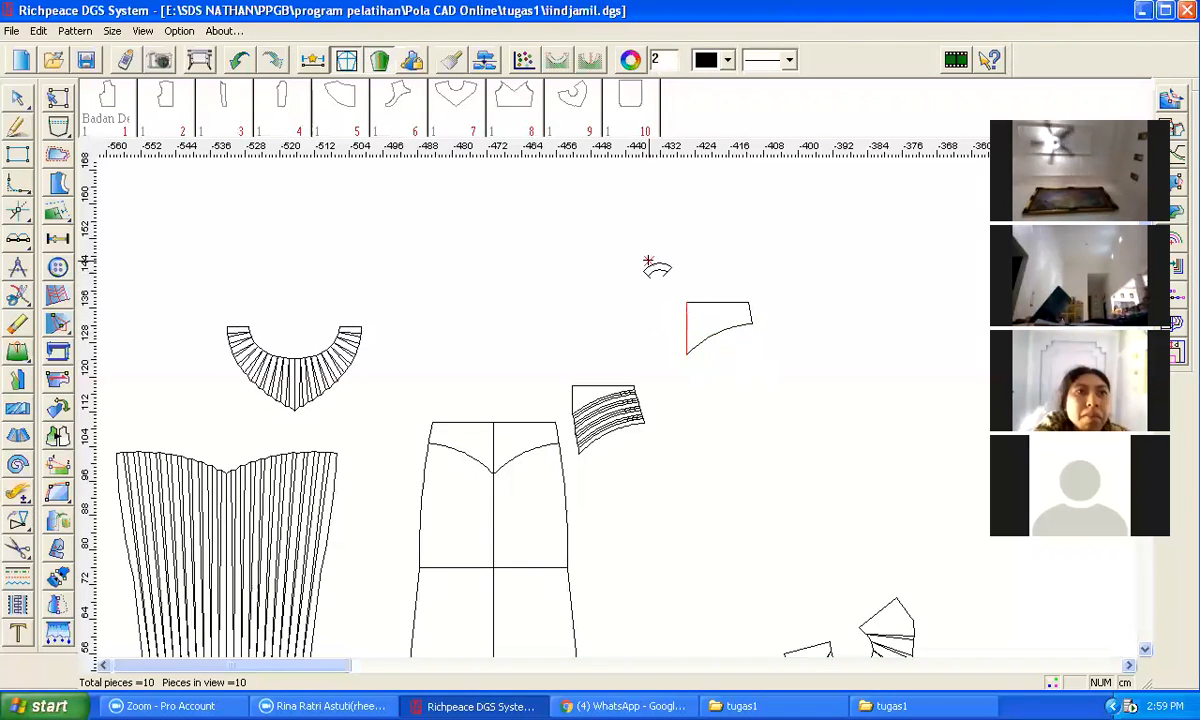
{"action": "left_click", "coordinate": [19, 522]}
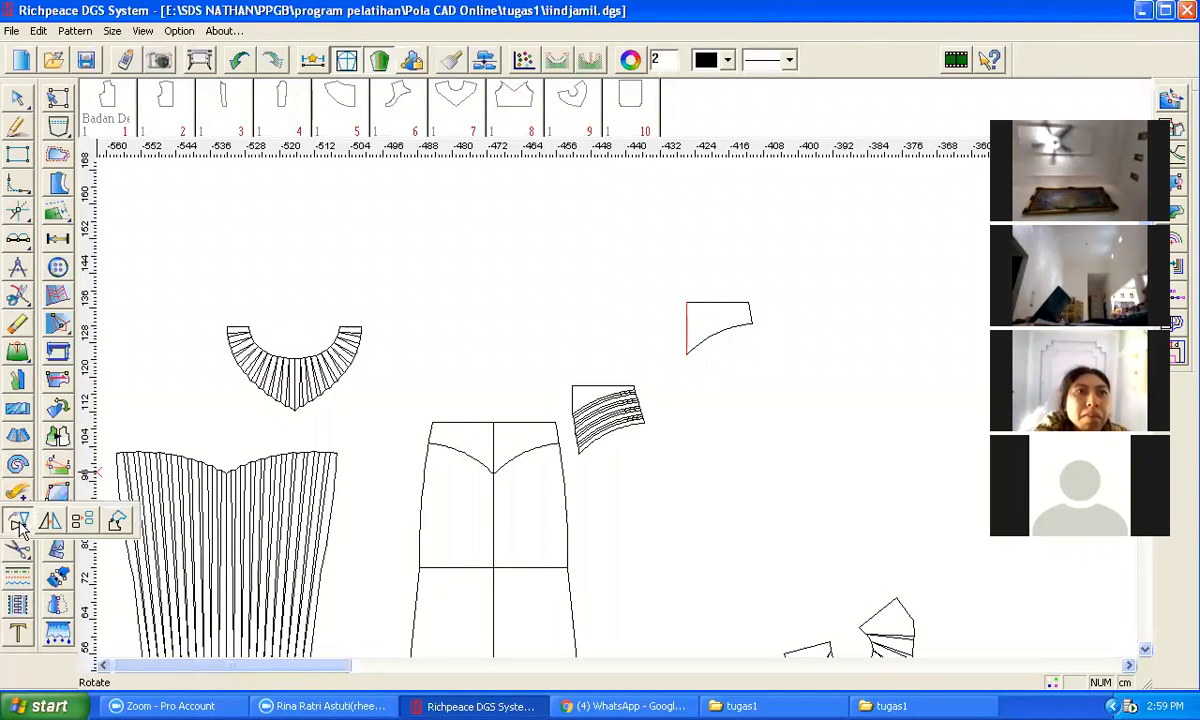
{"action": "left_click", "coordinate": [18, 409]}
{"action": "left_click_drag", "start_coordinate": [675, 251], "coordinate": [776, 362]}
{"action": "right_click", "coordinate": [715, 322]}
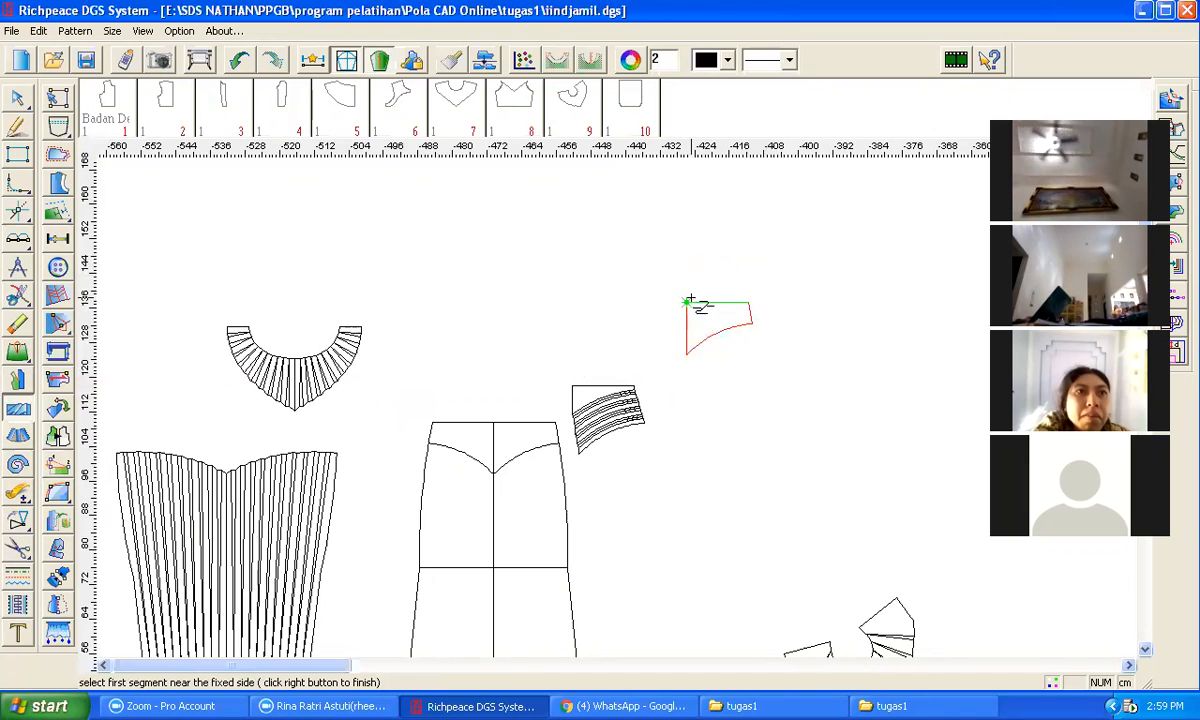
{"action": "left_click", "coordinate": [699, 308]}
{"action": "left_click", "coordinate": [690, 345]}
{"action": "right_click", "coordinate": [684, 327]}
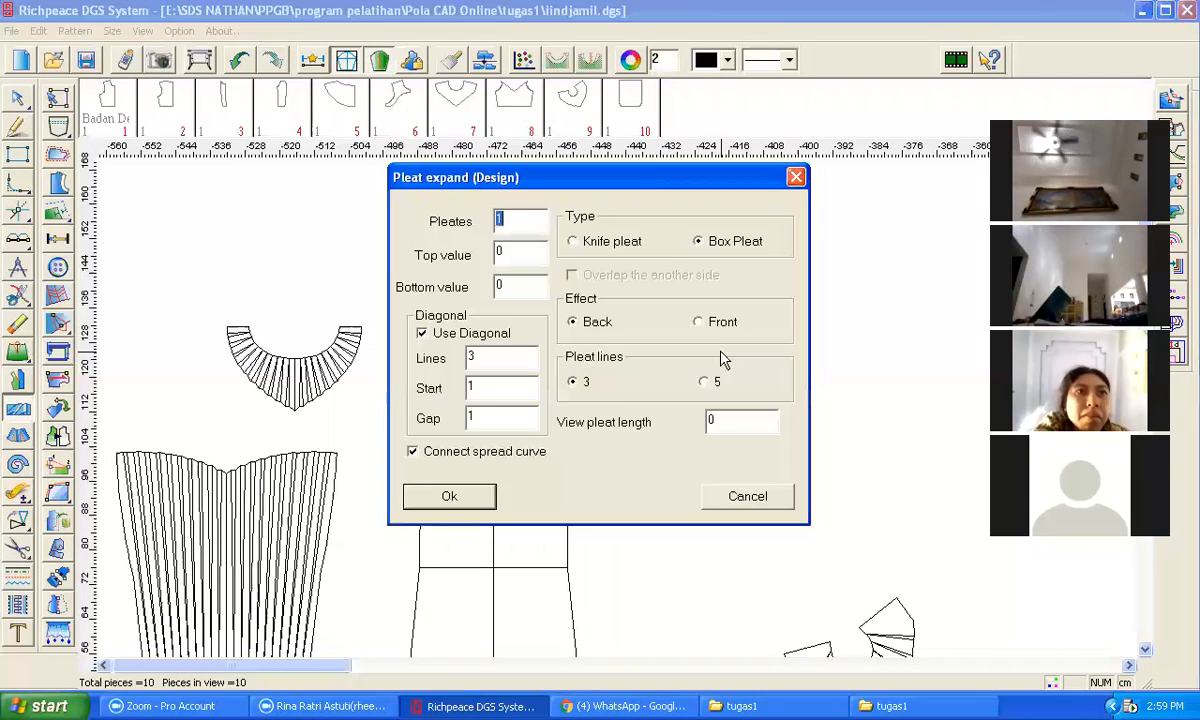
{"action": "left_click", "coordinate": [747, 497]}
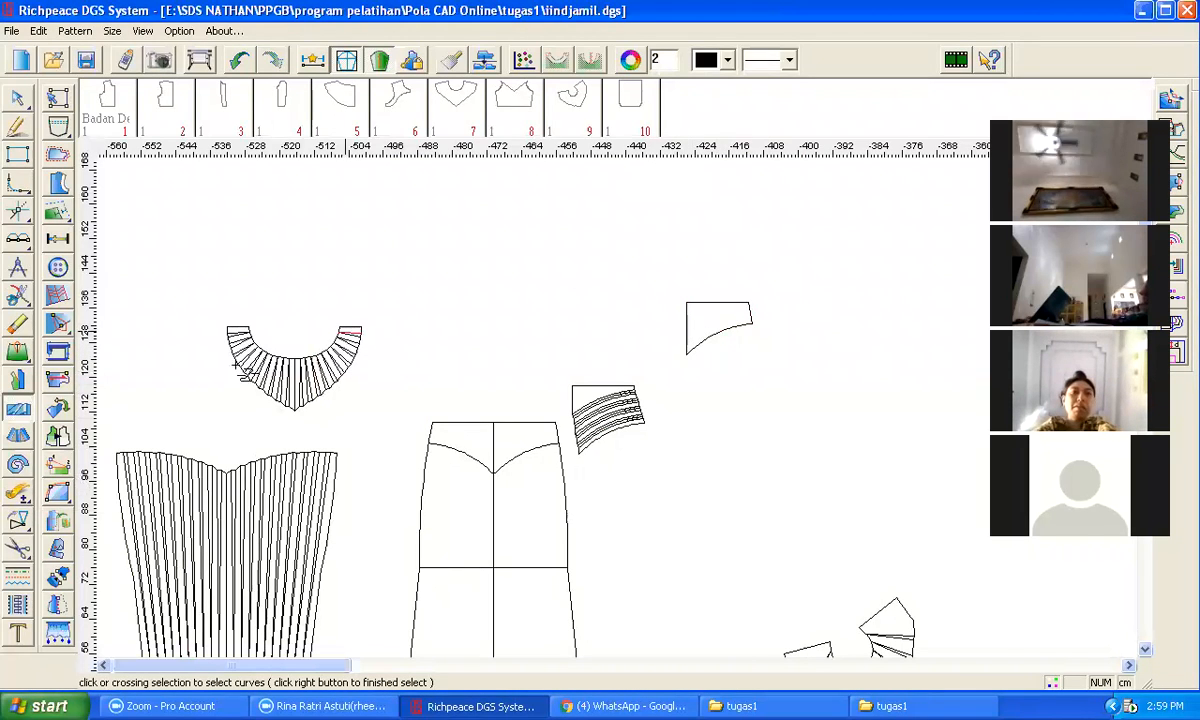
Step: Draw 12 parallel lines at 1 cm from the yoke piece's straight centre edge, with the third value 1
{"action": "right_click", "coordinate": [604, 227]}
{"action": "left_click", "coordinate": [626, 273]}
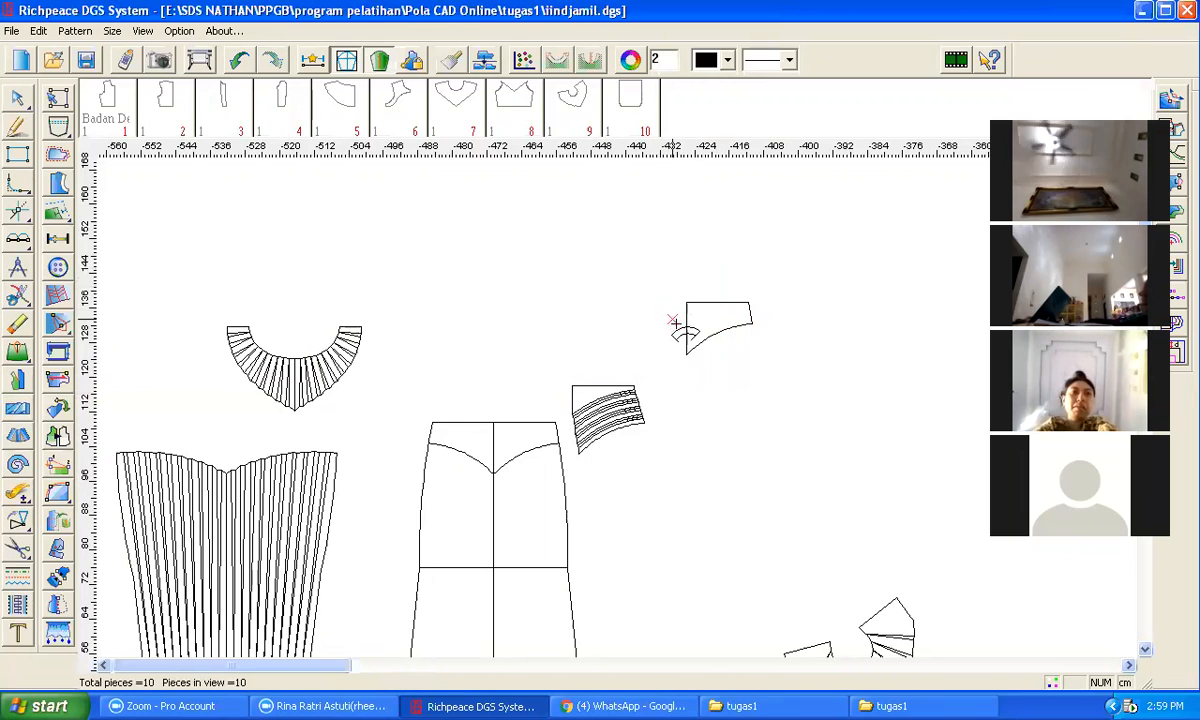
{"action": "scroll", "coordinate": [722, 302], "scroll_direction": "up", "scroll_amount": 2}
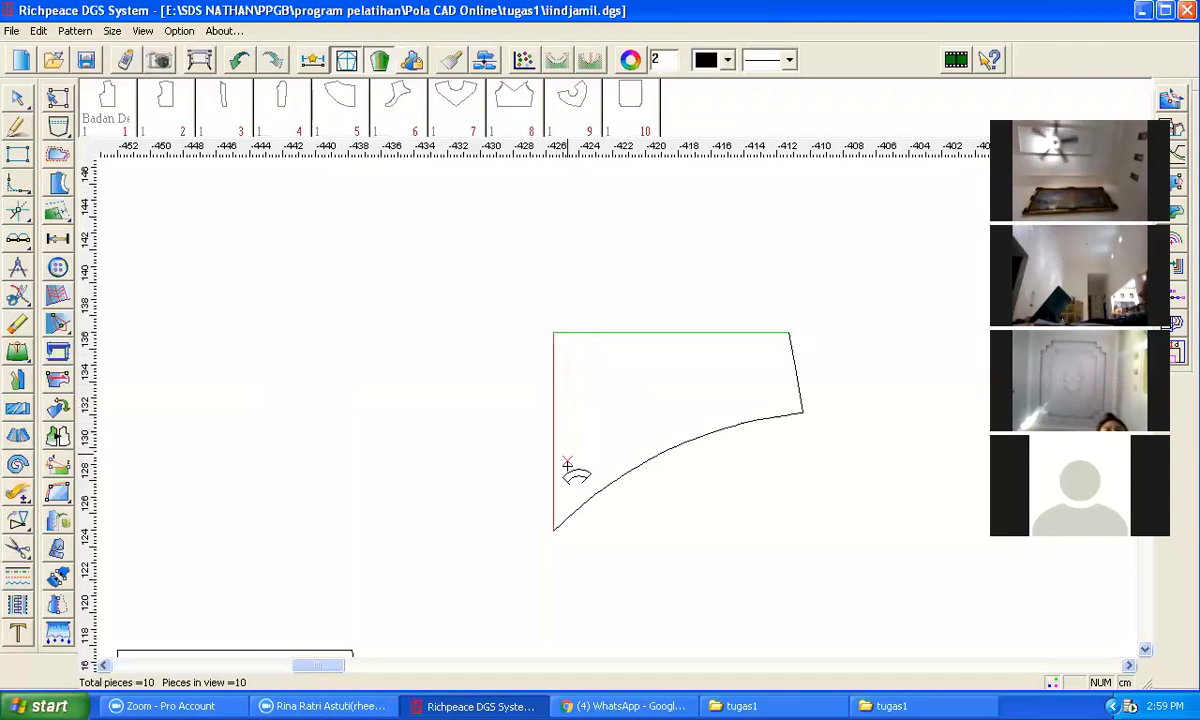
{"action": "left_click", "coordinate": [571, 515]}
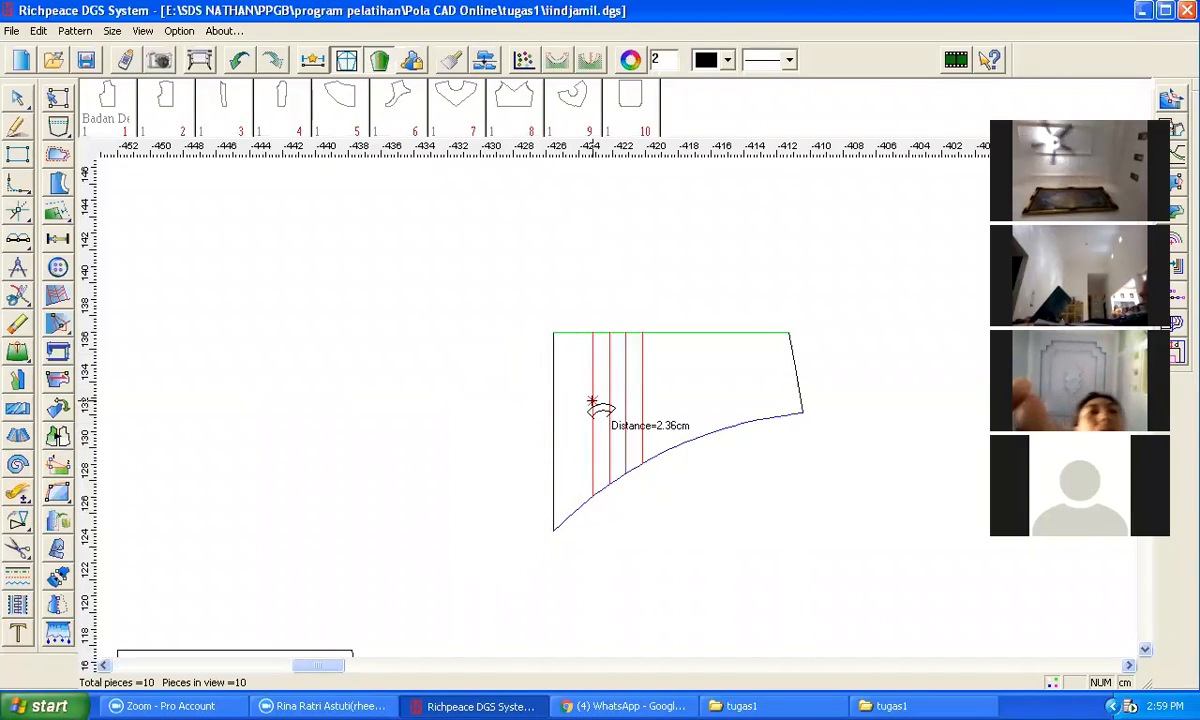
{"action": "left_click", "coordinate": [572, 401]}
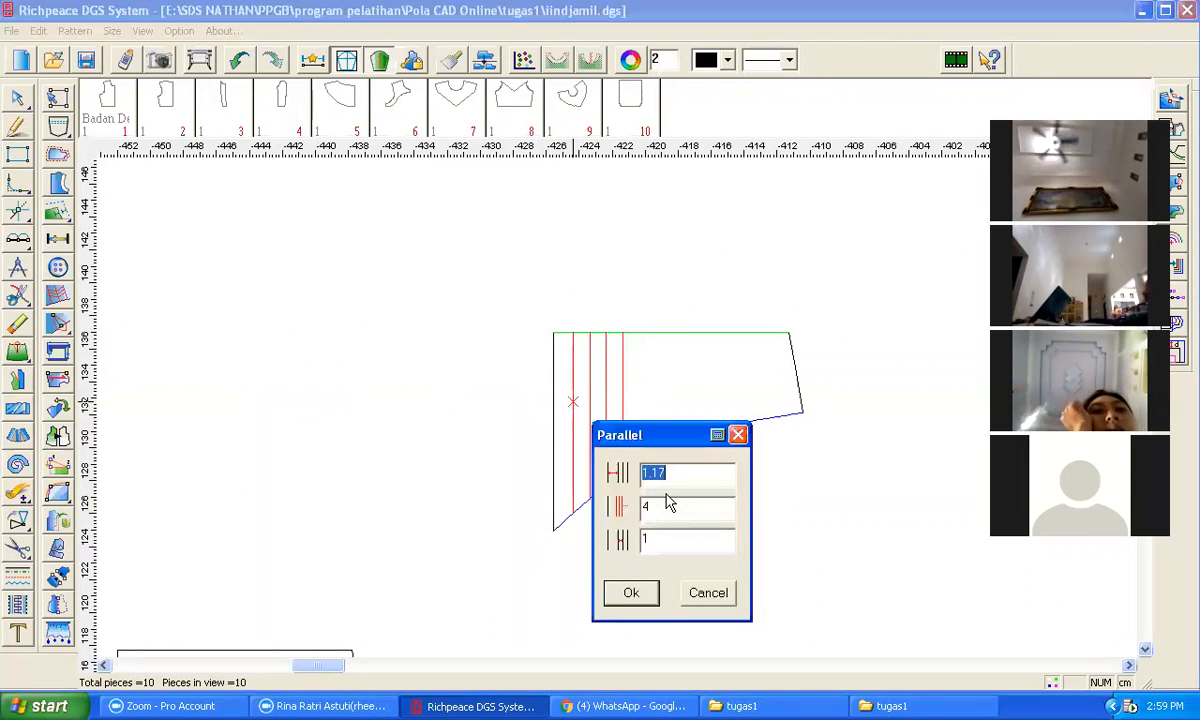
{"action": "type", "text": "1"}
{"action": "key", "text": "Tab"}
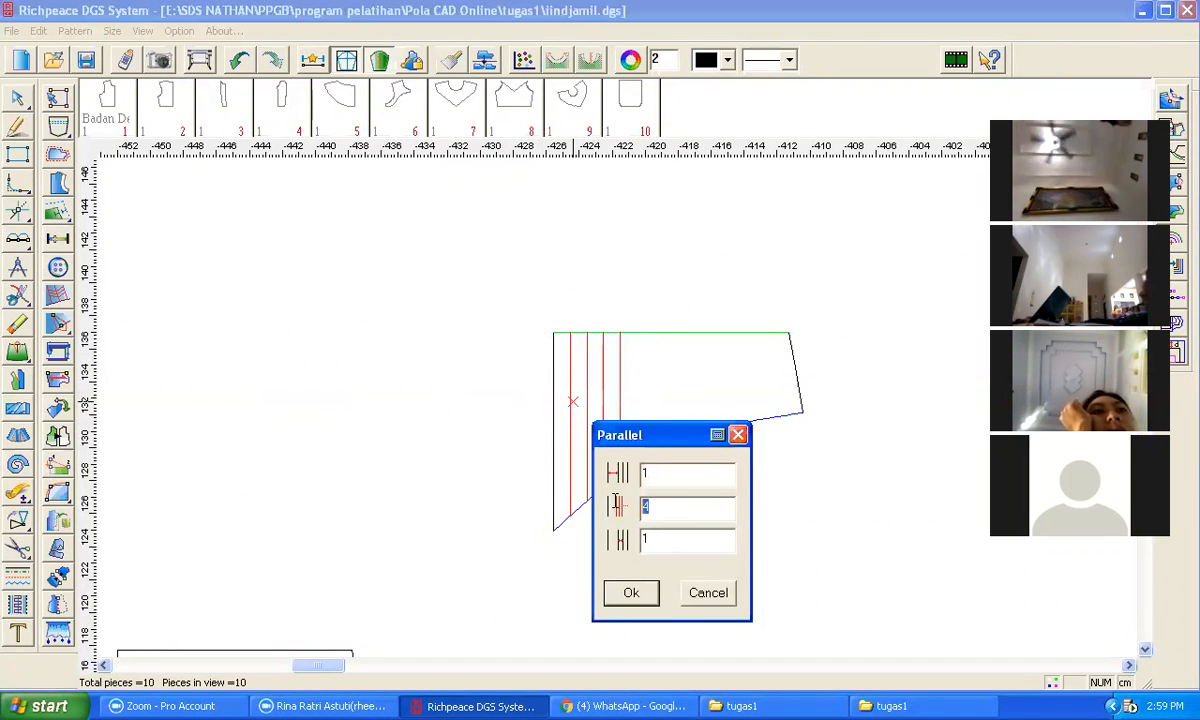
{"action": "type", "text": "7"}
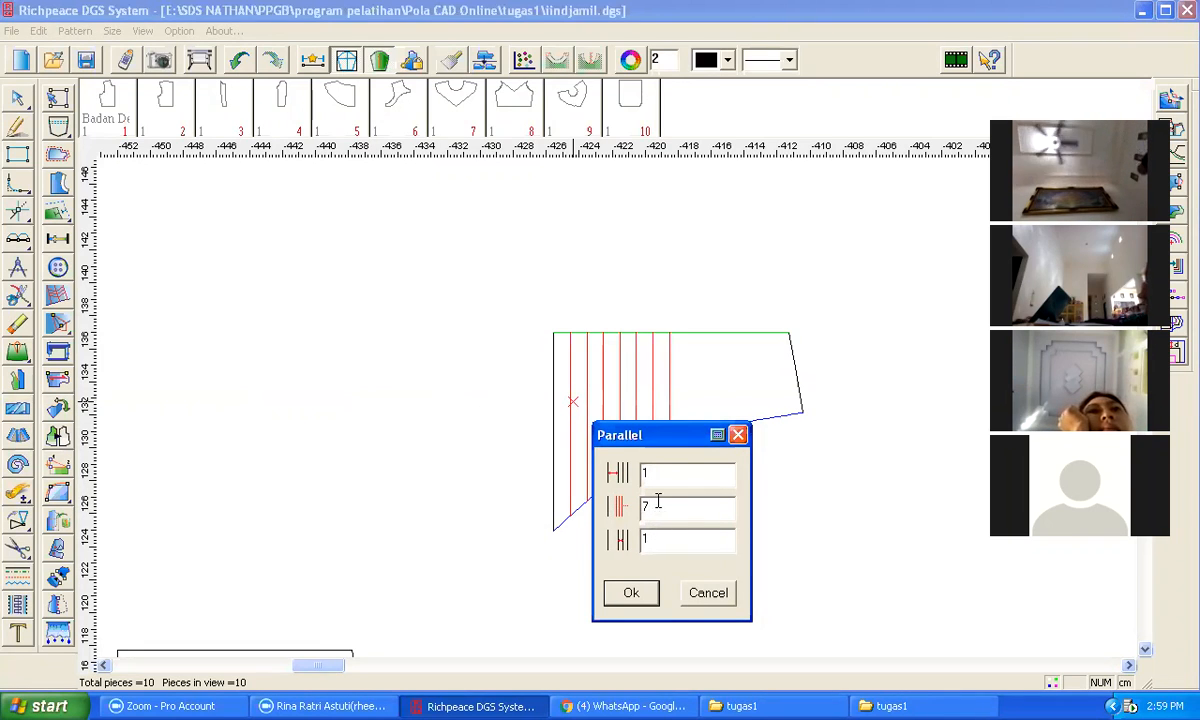
{"action": "type", "text": "10"}
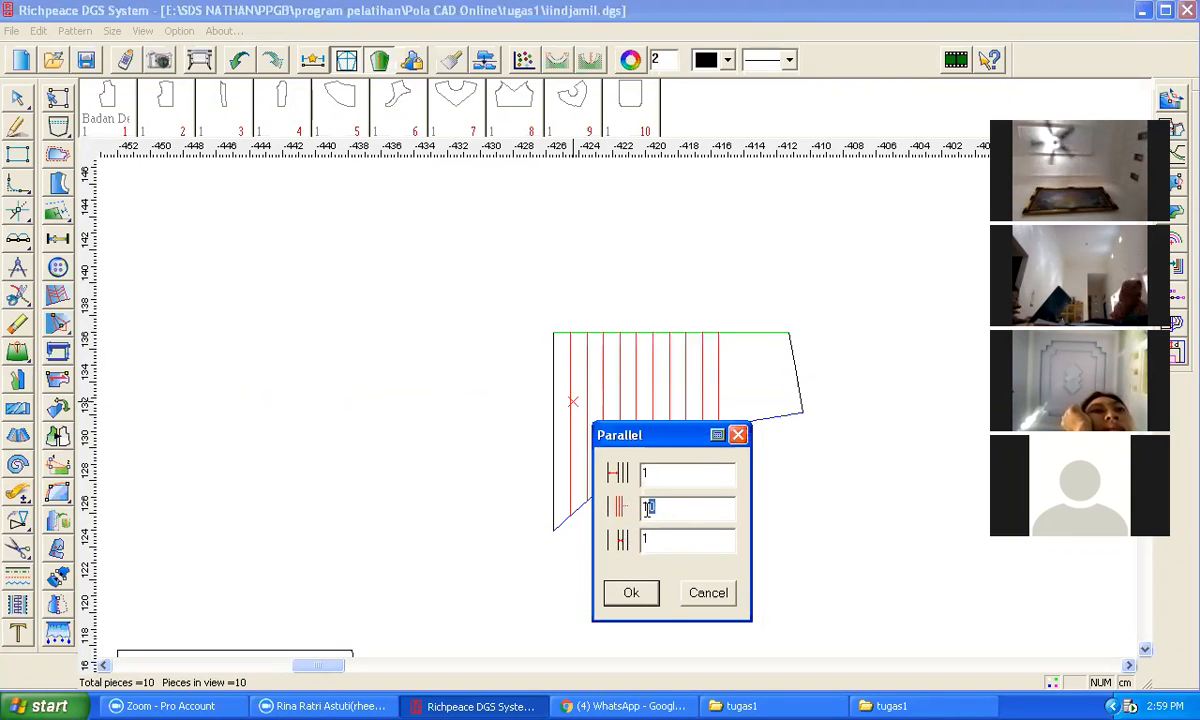
{"action": "type", "text": "2"}
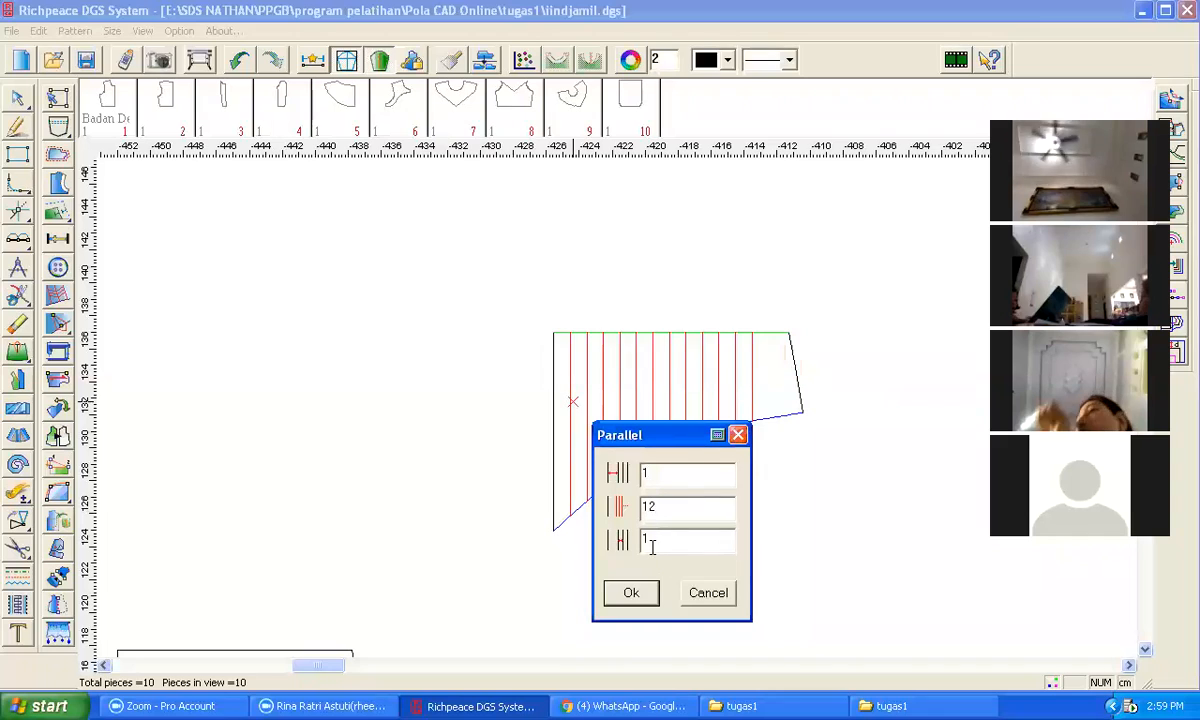
{"action": "left_click", "coordinate": [632, 594]}
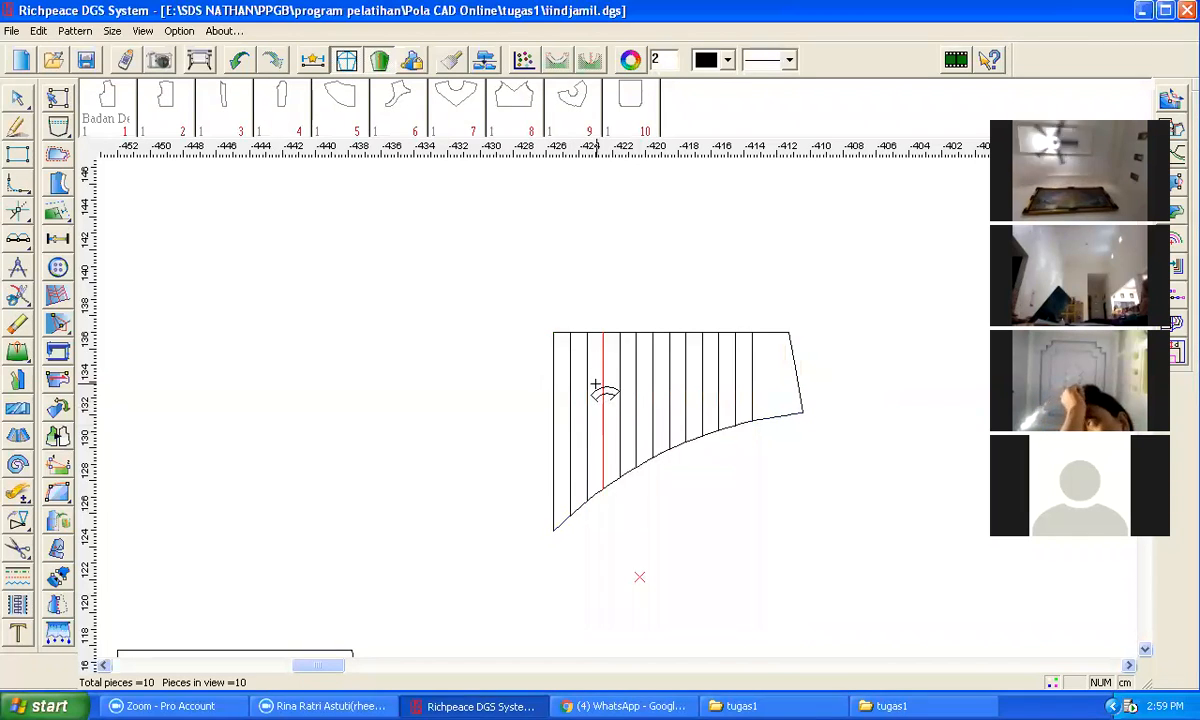
Step: Pleat the upper yoke piece into box pleats with the top and bottom values set to 1
{"action": "left_click", "coordinate": [18, 408]}
{"action": "left_click_drag", "start_coordinate": [499, 277], "coordinate": [799, 580]}
{"action": "right_click", "coordinate": [770, 522]}
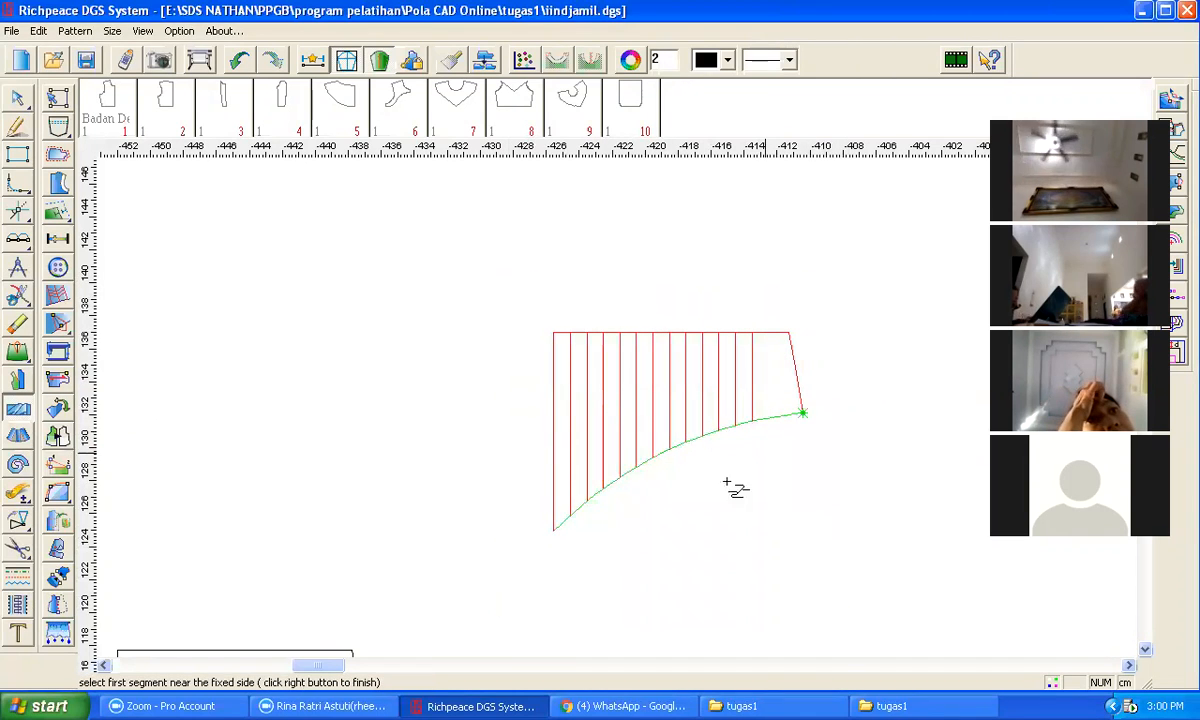
{"action": "left_click", "coordinate": [557, 334]}
{"action": "left_click", "coordinate": [551, 466]}
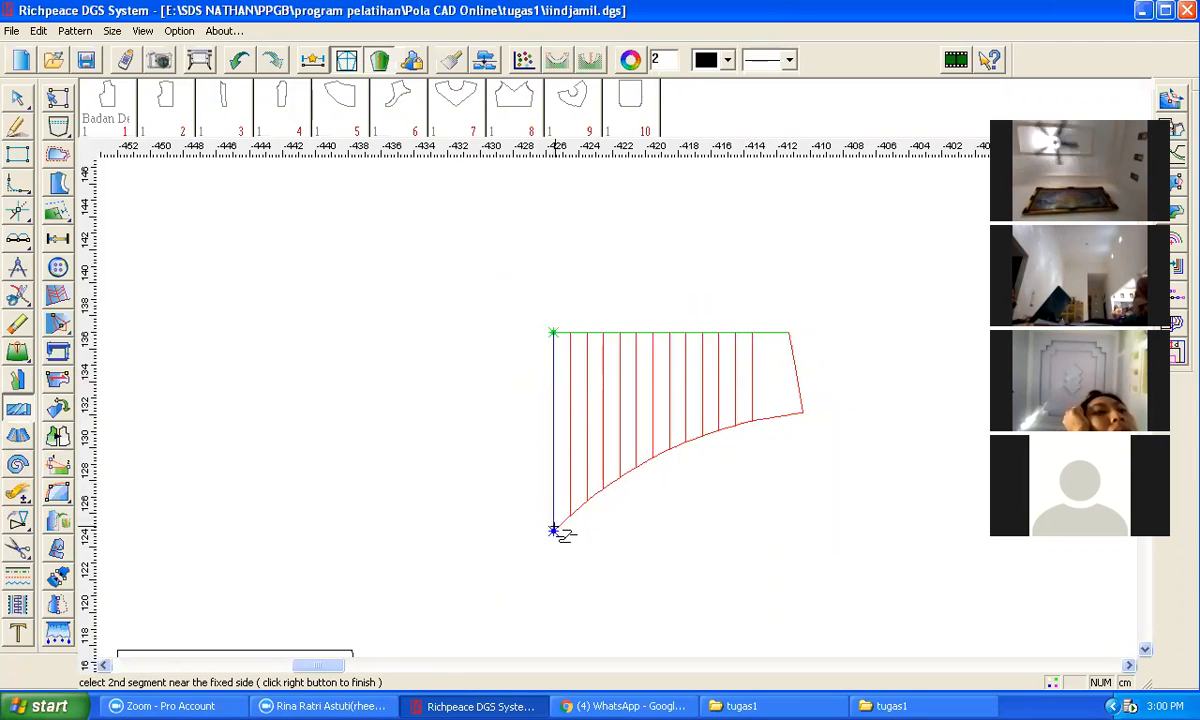
{"action": "left_click", "coordinate": [557, 530]}
{"action": "left_click", "coordinate": [585, 445]}
{"action": "left_click", "coordinate": [601, 437]}
{"action": "left_click", "coordinate": [622, 426]}
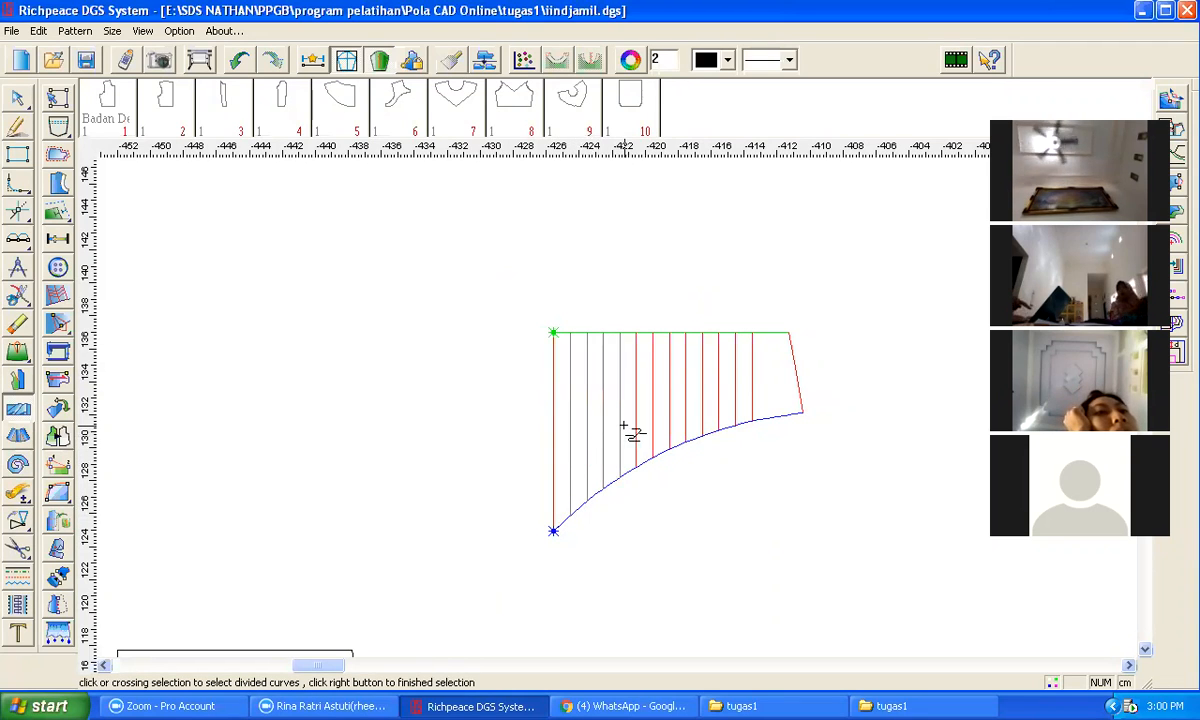
{"action": "left_click", "coordinate": [637, 410]}
{"action": "left_click", "coordinate": [654, 407]}
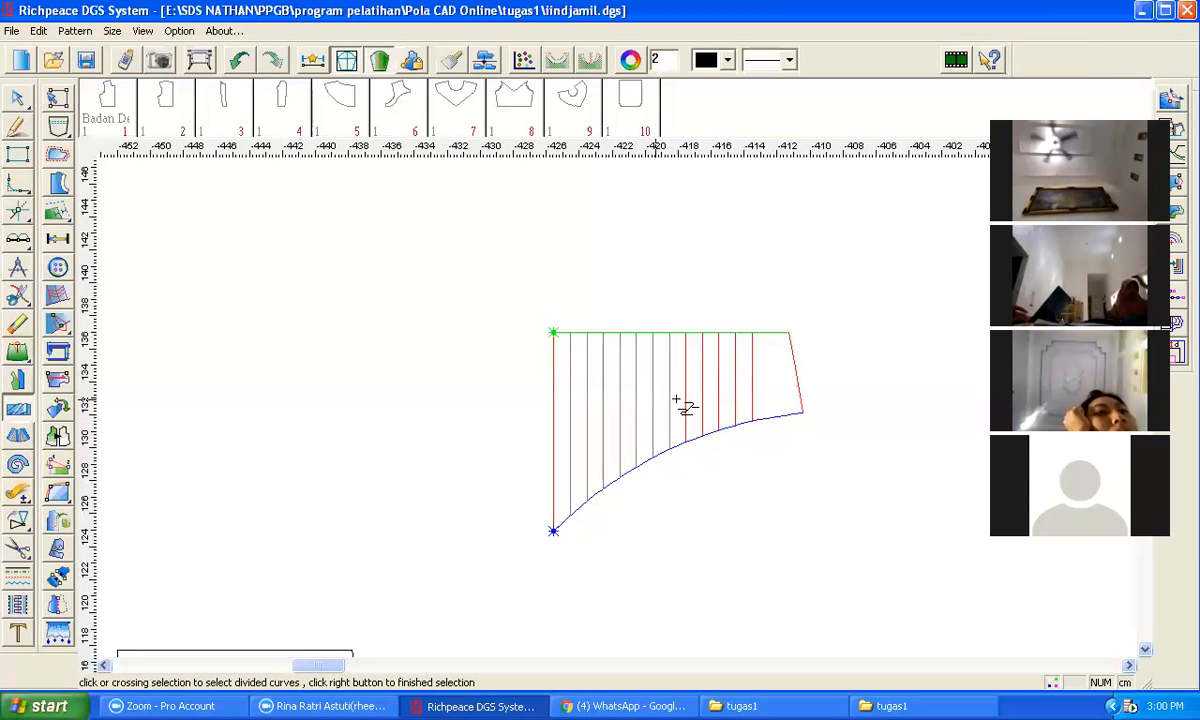
{"action": "left_click", "coordinate": [671, 399]}
{"action": "left_click", "coordinate": [704, 400]}
{"action": "left_click", "coordinate": [718, 394]}
{"action": "left_click", "coordinate": [736, 399]}
{"action": "left_click", "coordinate": [752, 394]}
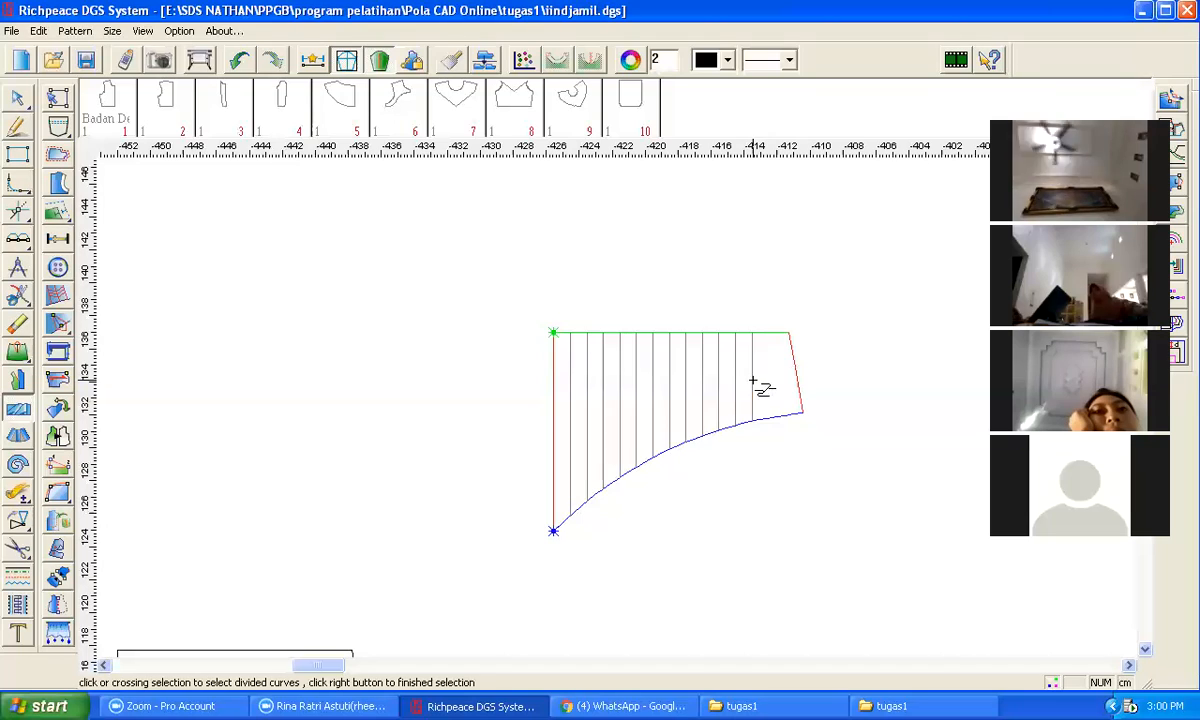
{"action": "right_click", "coordinate": [458, 353]}
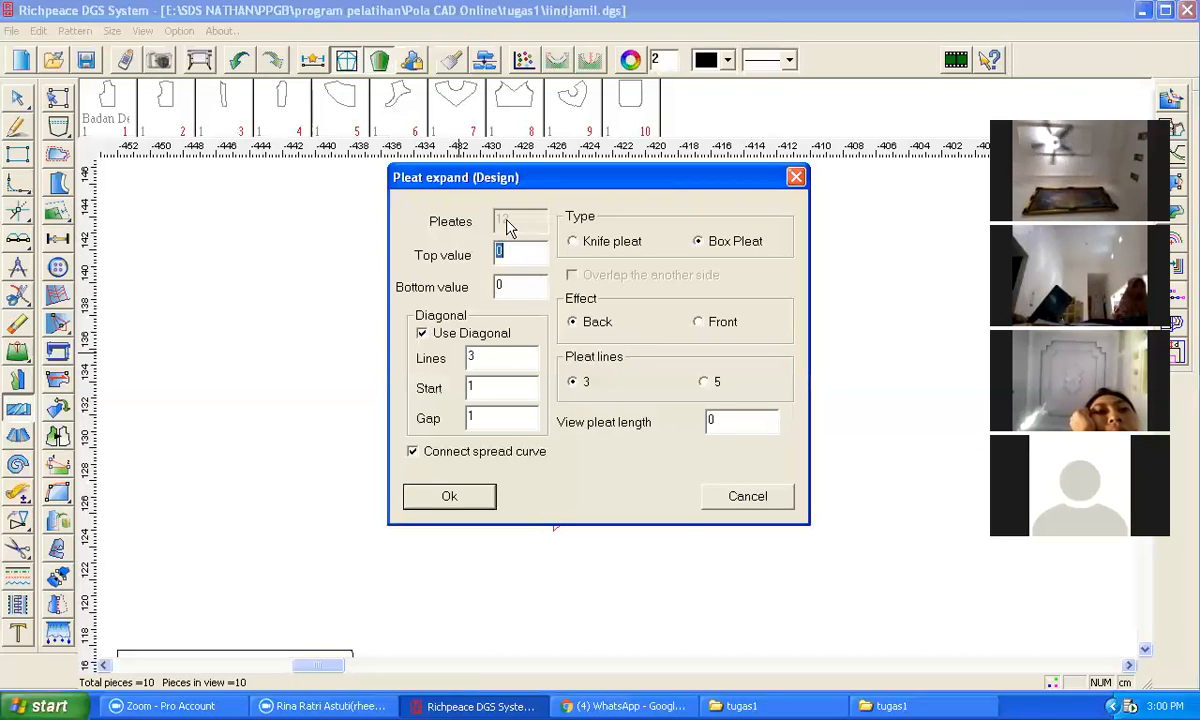
{"action": "type", "text": "1"}
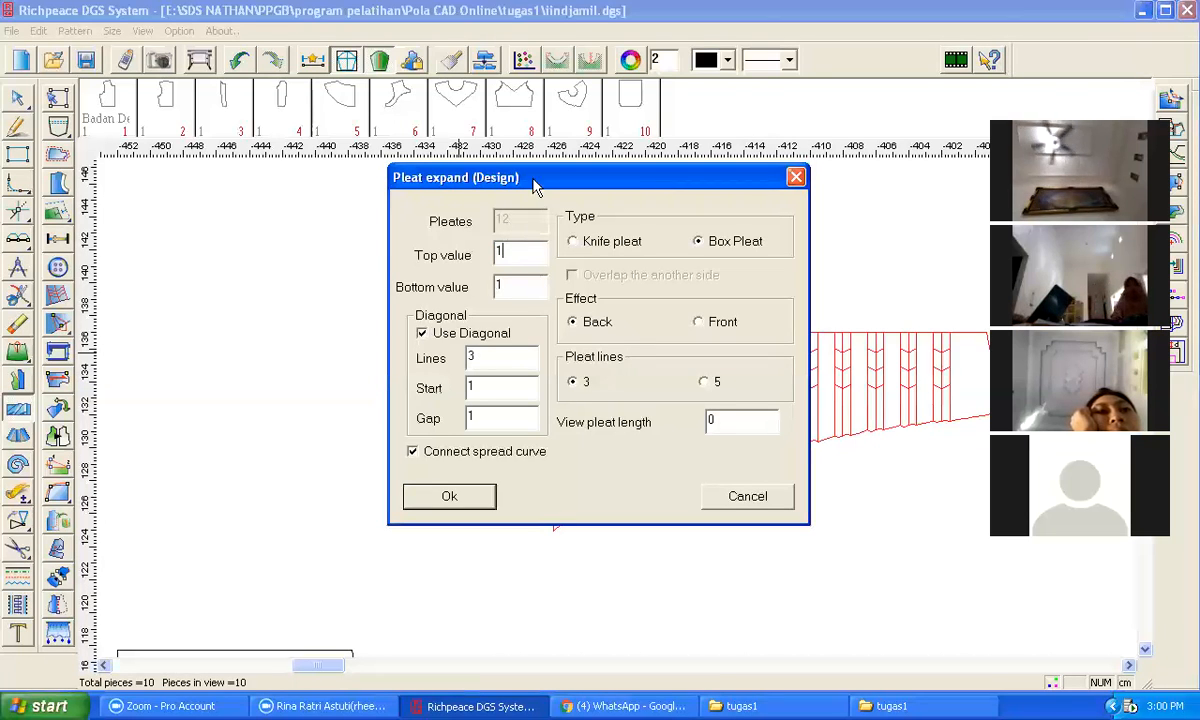
{"action": "left_click_drag", "start_coordinate": [534, 177], "coordinate": [176, 242]}
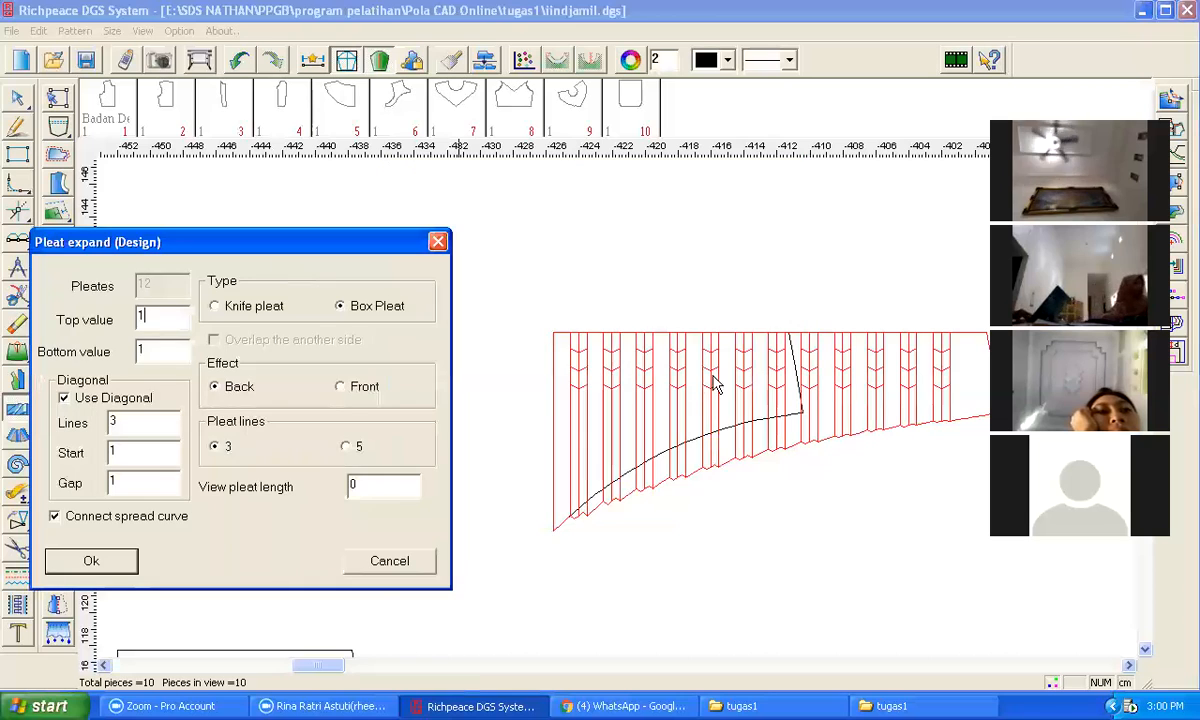
{"action": "left_click", "coordinate": [91, 560]}
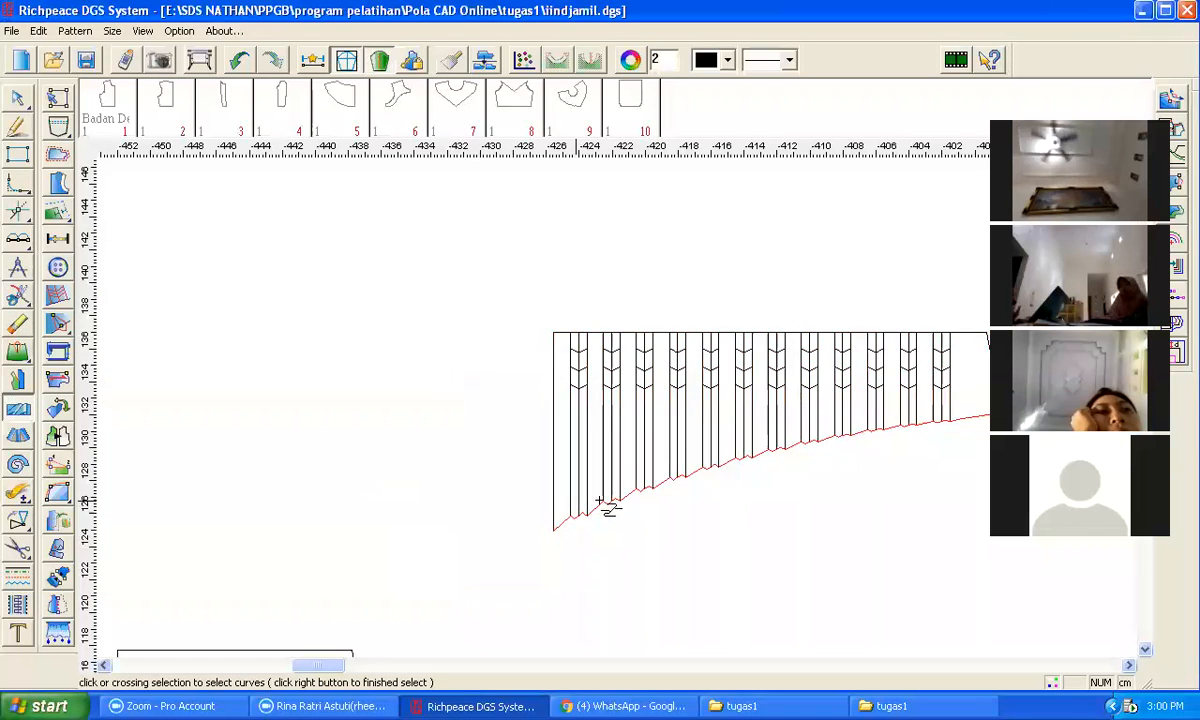
Step: Move the pleated yoke piece down and to the left, beside the other pattern pieces
{"action": "scroll", "coordinate": [624, 415], "scroll_direction": "down", "scroll_amount": 2}
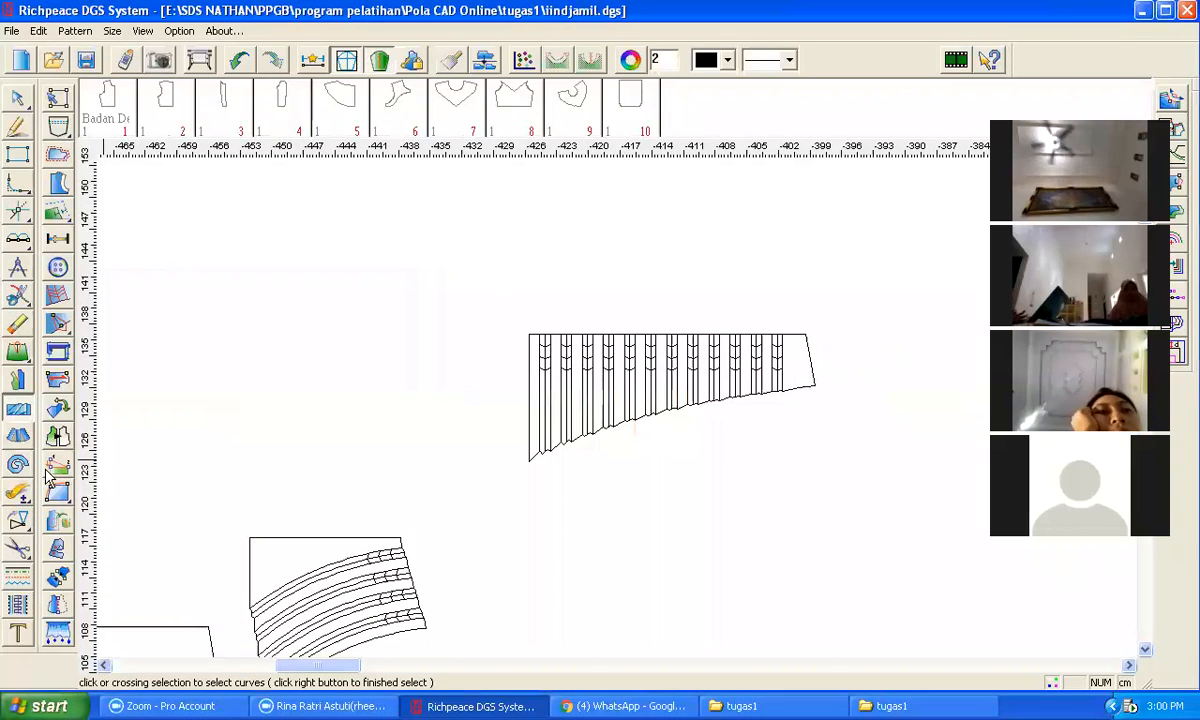
{"action": "mouse_move", "coordinate": [18, 520]}
{"action": "left_click", "coordinate": [80, 528]}
{"action": "left_click_drag", "start_coordinate": [496, 297], "coordinate": [834, 486]}
{"action": "right_click", "coordinate": [840, 489]}
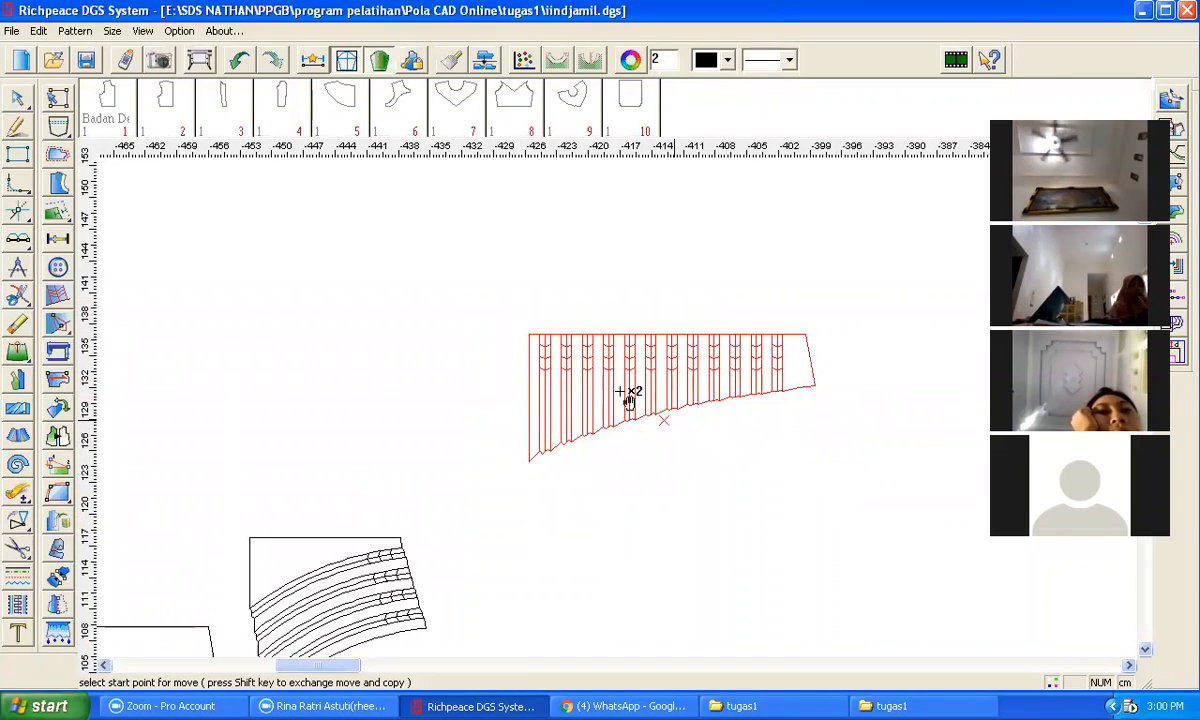
{"action": "left_click", "coordinate": [529, 334]}
{"action": "scroll", "coordinate": [322, 400], "scroll_direction": "down", "scroll_amount": 2}
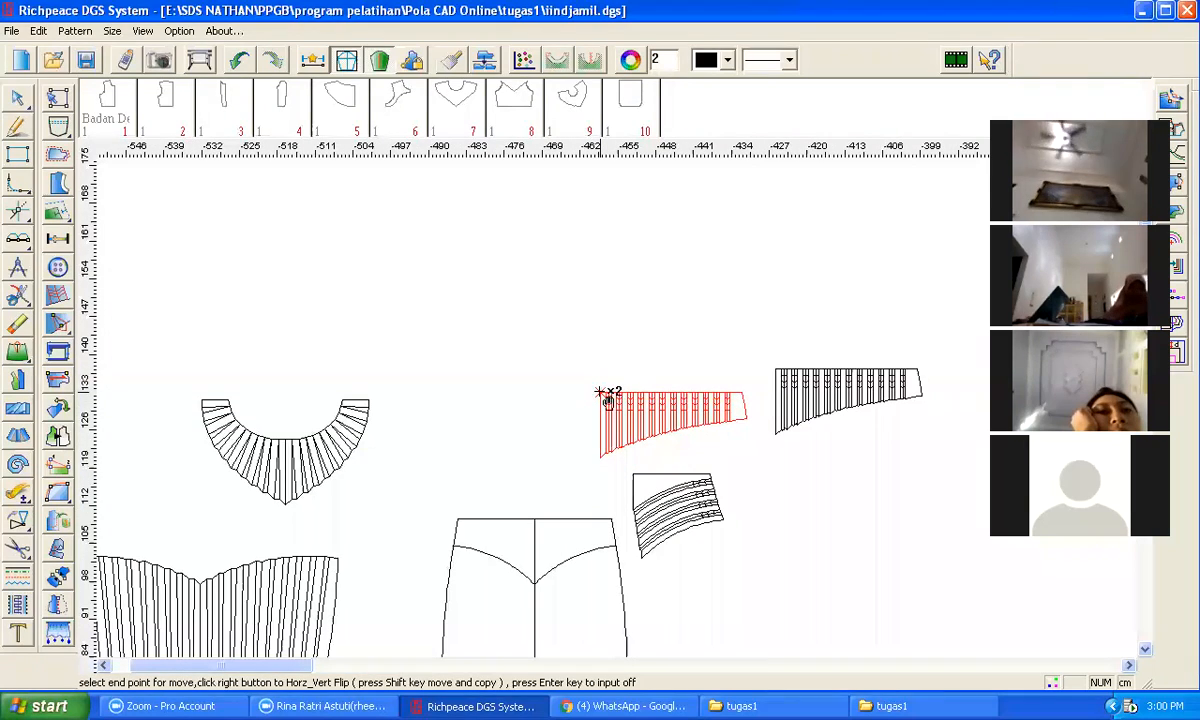
{"action": "left_click", "coordinate": [463, 431]}
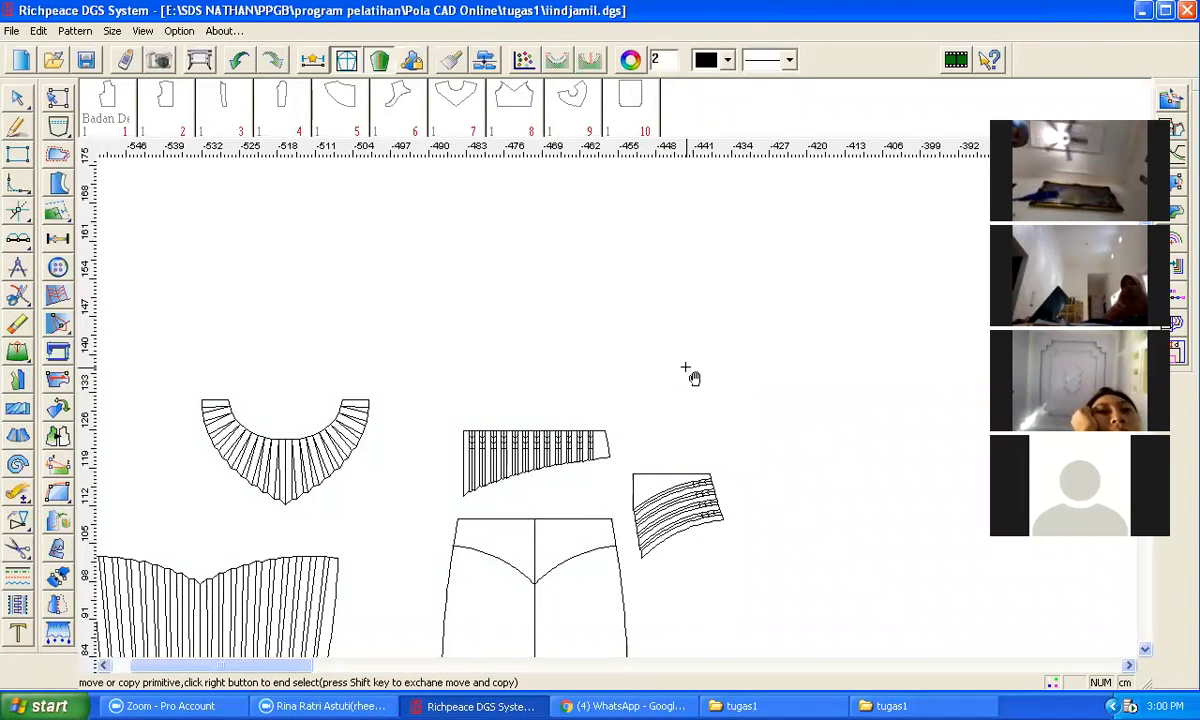
Step: Move the right half's centre line, yoke curve and side seam up to an empty area
{"action": "left_click", "coordinate": [534, 553]}
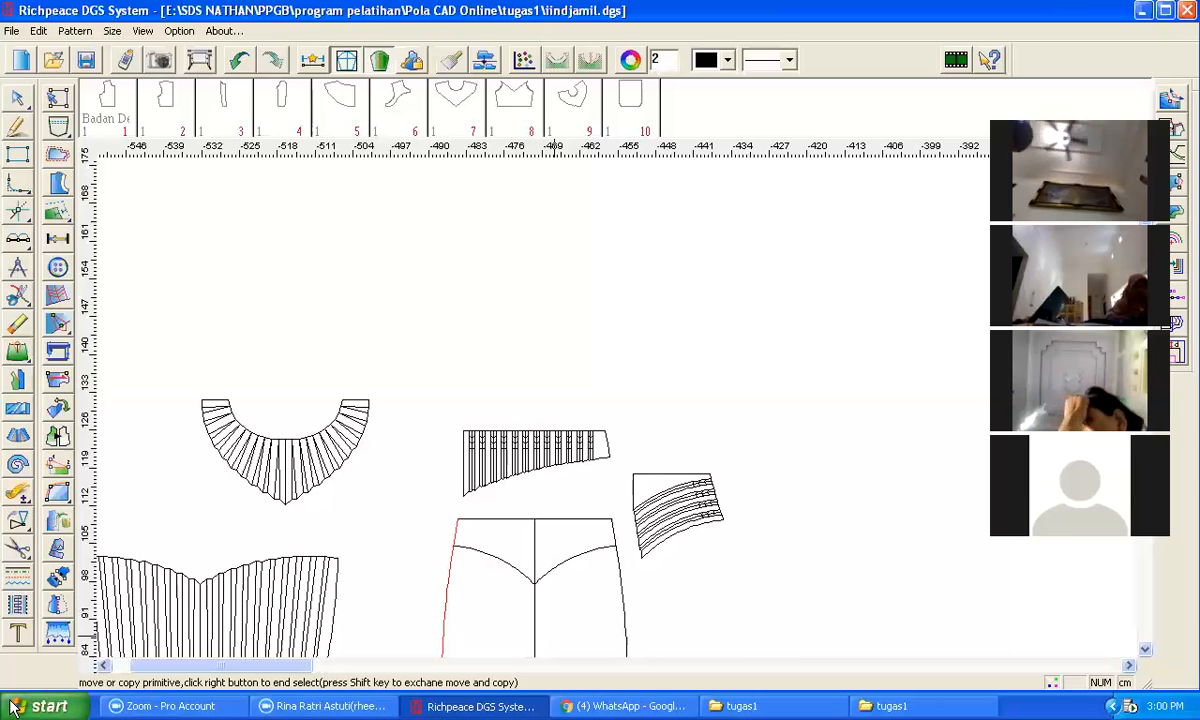
{"action": "mouse_move", "coordinate": [20, 524]}
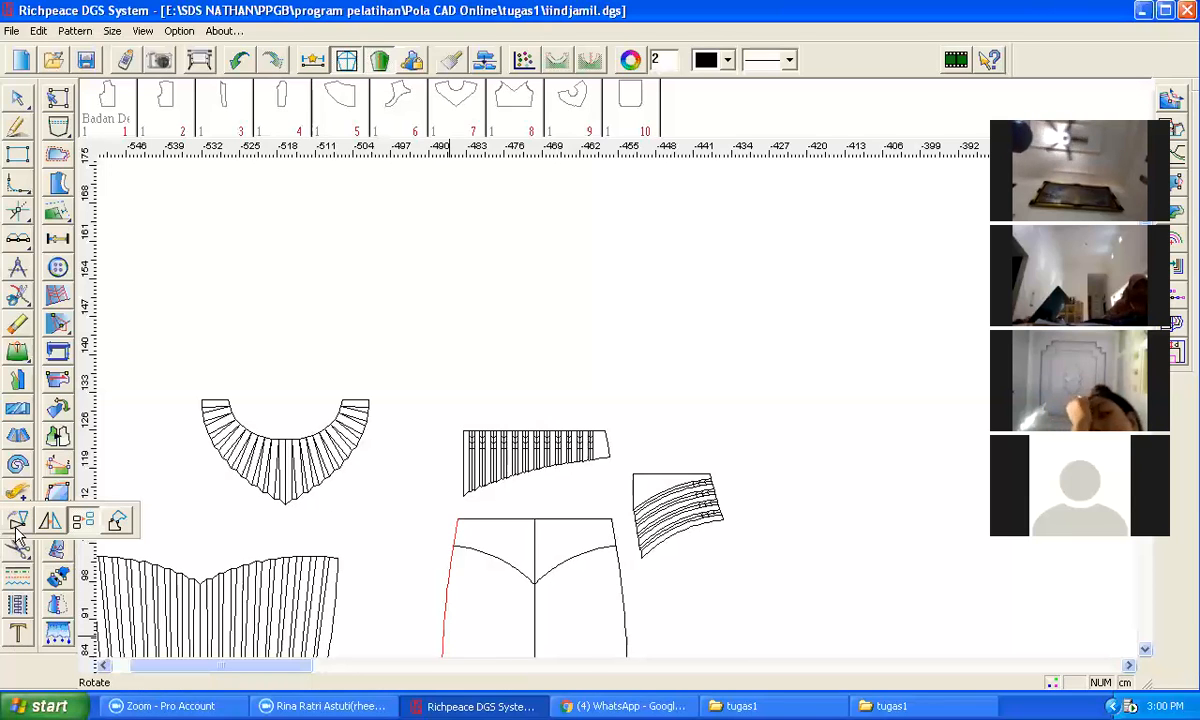
{"action": "left_click", "coordinate": [82, 521]}
{"action": "left_click", "coordinate": [537, 545]}
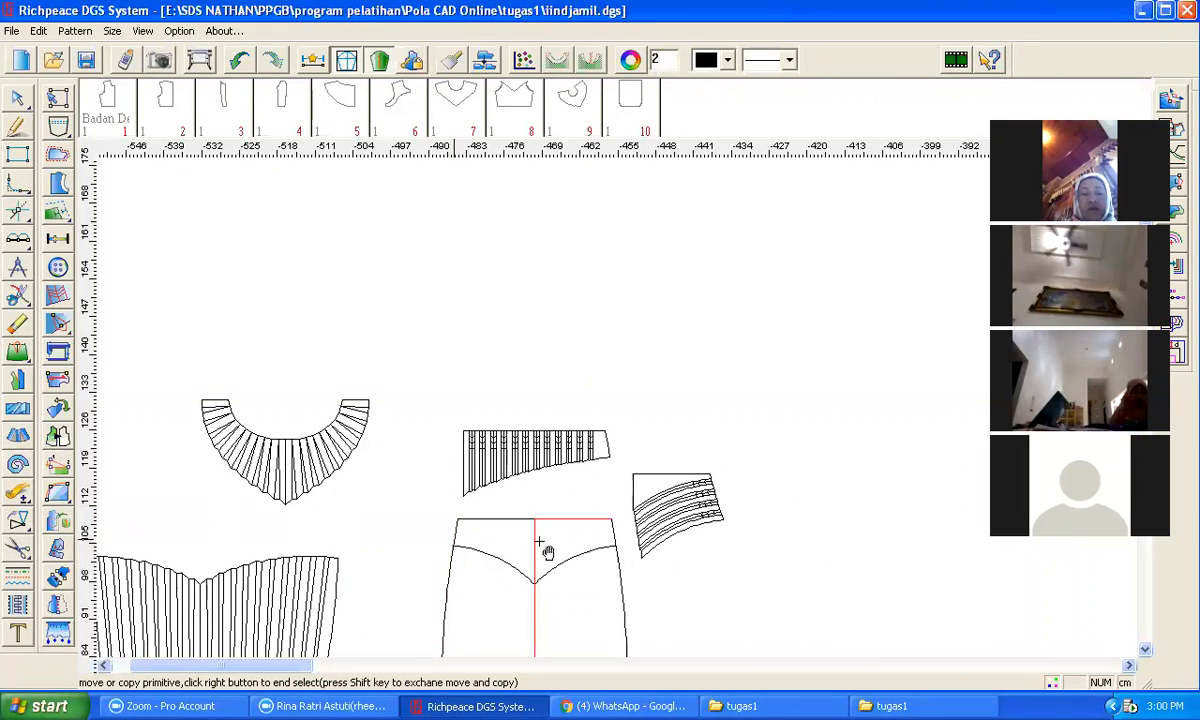
{"action": "left_click", "coordinate": [619, 575]}
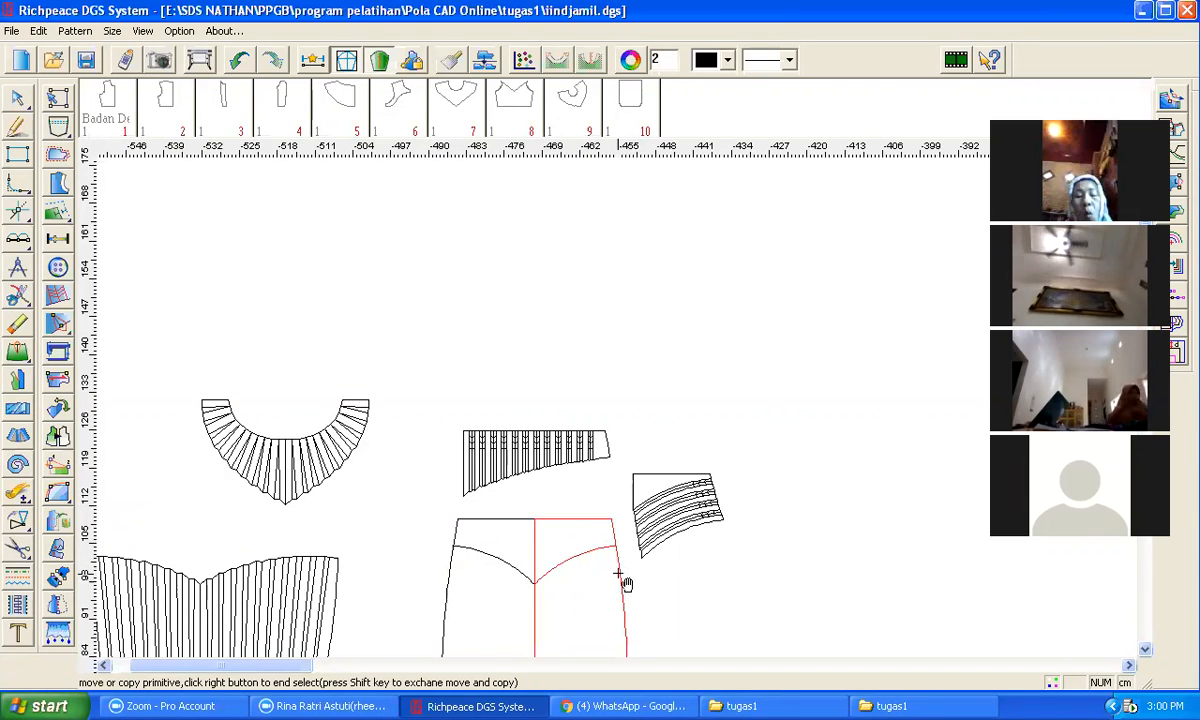
{"action": "right_click", "coordinate": [637, 575]}
{"action": "left_click", "coordinate": [535, 519]}
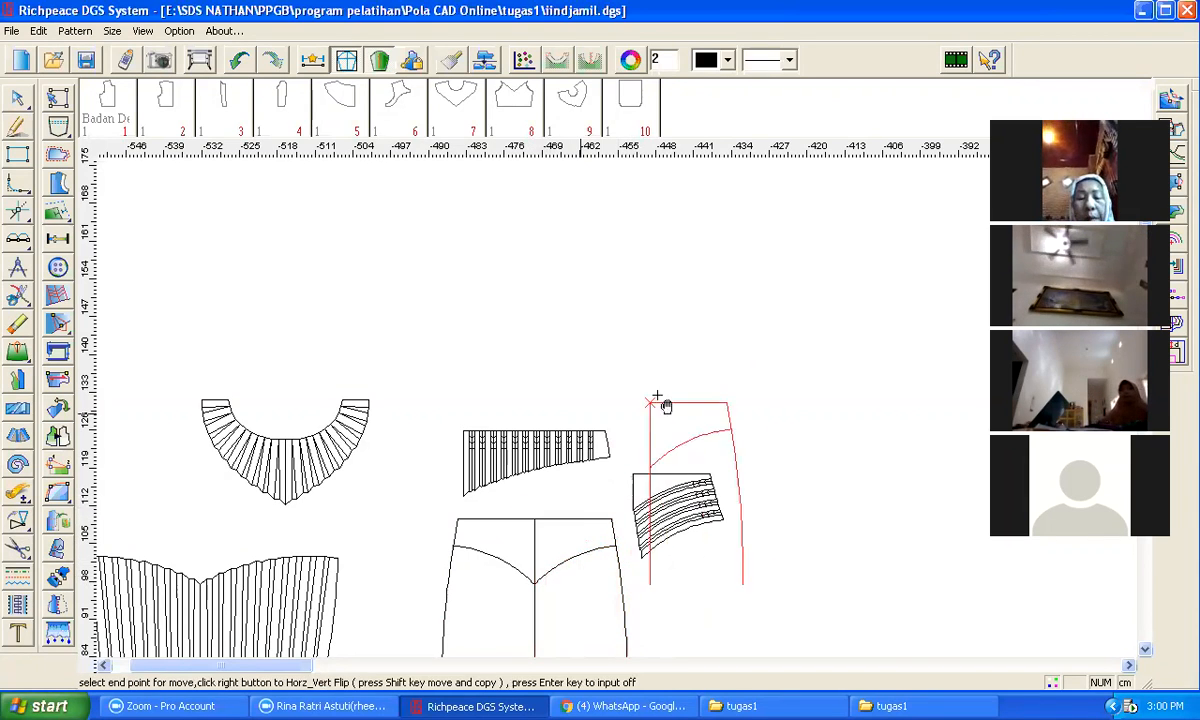
{"action": "left_click", "coordinate": [736, 271]}
Step: Trim the moved lines into a closed upper yoke piece with the corner tool
{"action": "key", "text": "v"}
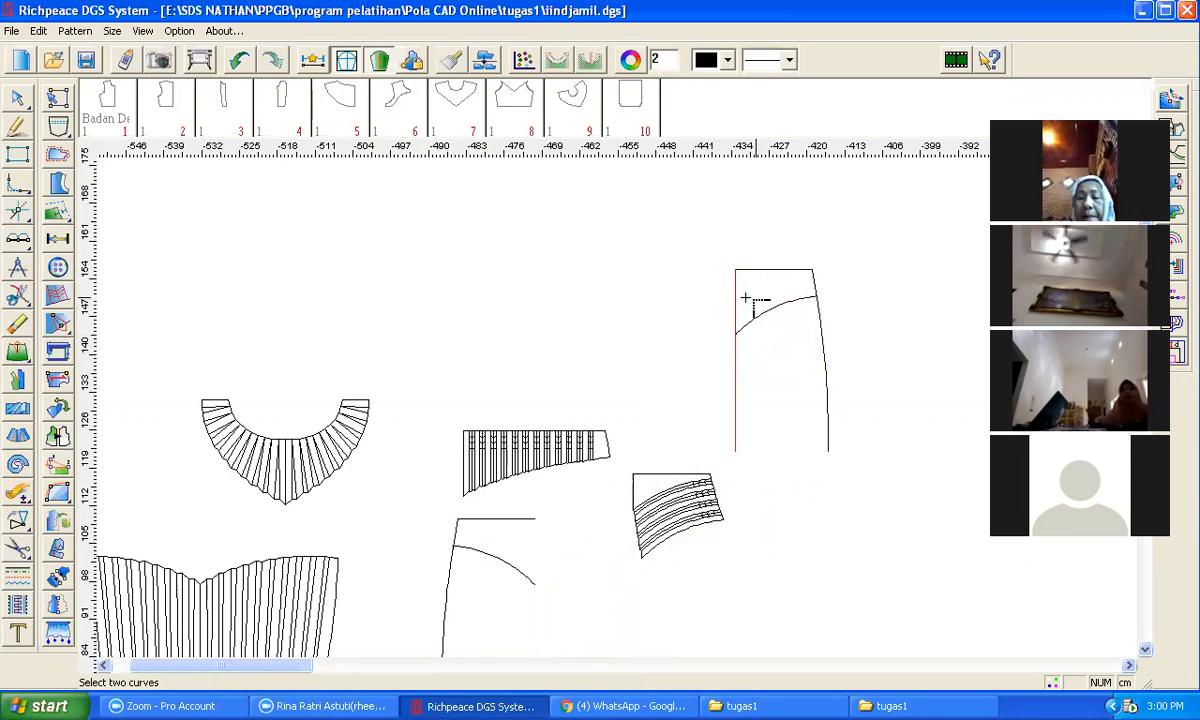
{"action": "left_click", "coordinate": [752, 306]}
{"action": "left_click", "coordinate": [817, 282]}
{"action": "left_click", "coordinate": [805, 297]}
{"action": "right_click", "coordinate": [809, 367]}
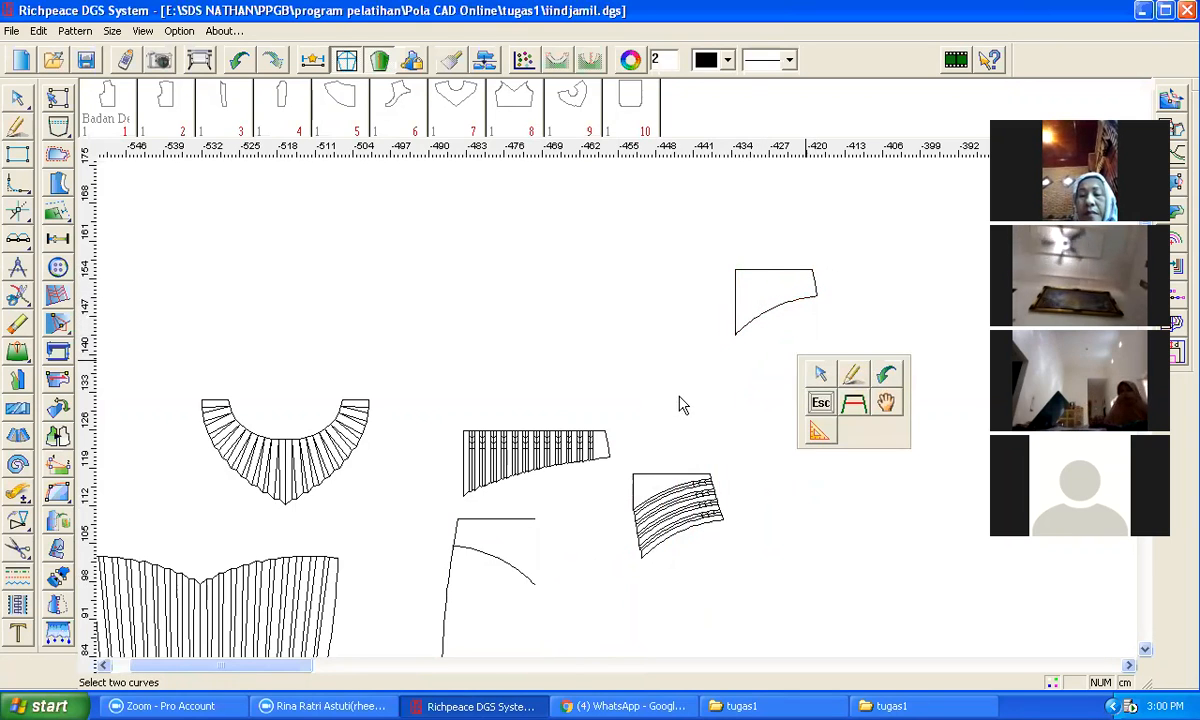
{"action": "left_click", "coordinate": [683, 405]}
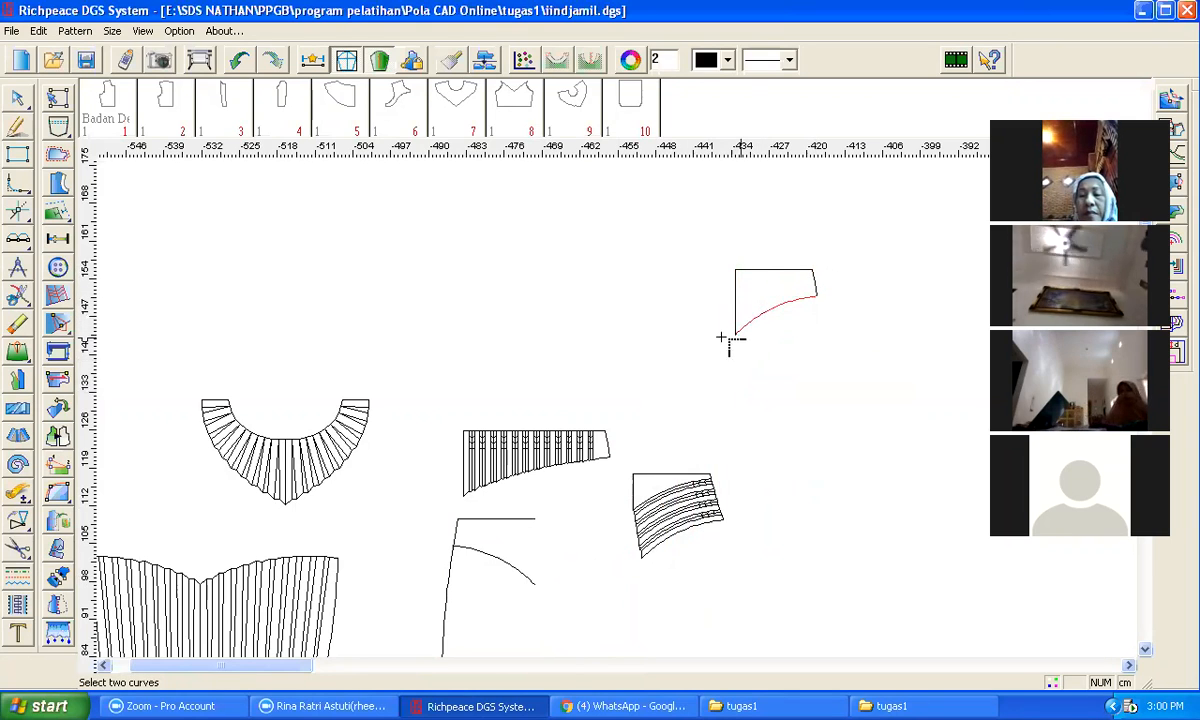
Step: Start a pleat on the new upper yoke piece by selecting its top edge and side lines
{"action": "right_click", "coordinate": [483, 277]}
{"action": "left_click", "coordinate": [527, 310]}
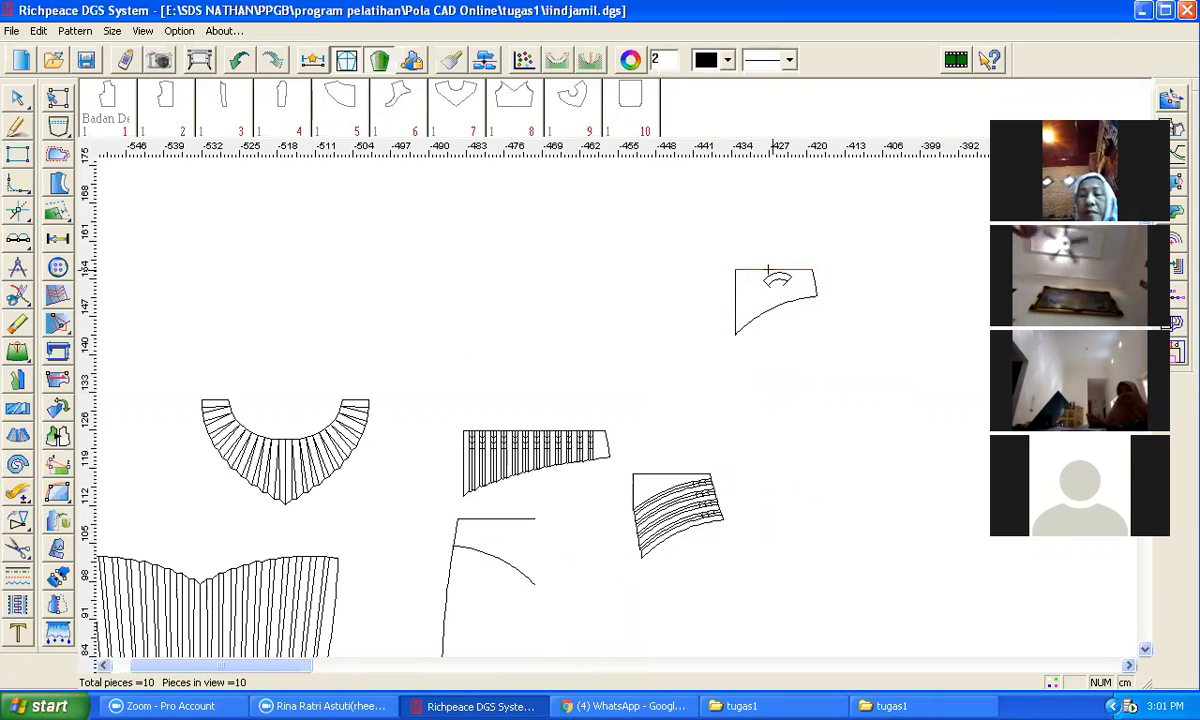
{"action": "left_click", "coordinate": [739, 290]}
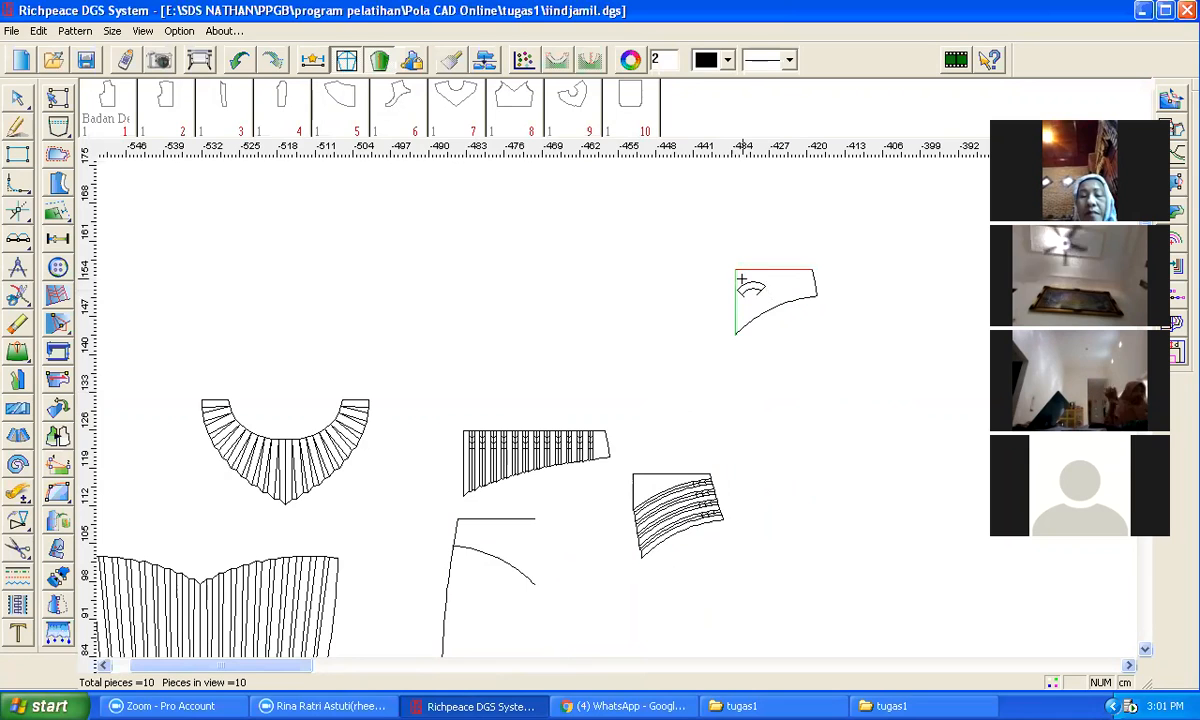
{"action": "left_click", "coordinate": [816, 280]}
{"action": "left_click", "coordinate": [829, 322]}
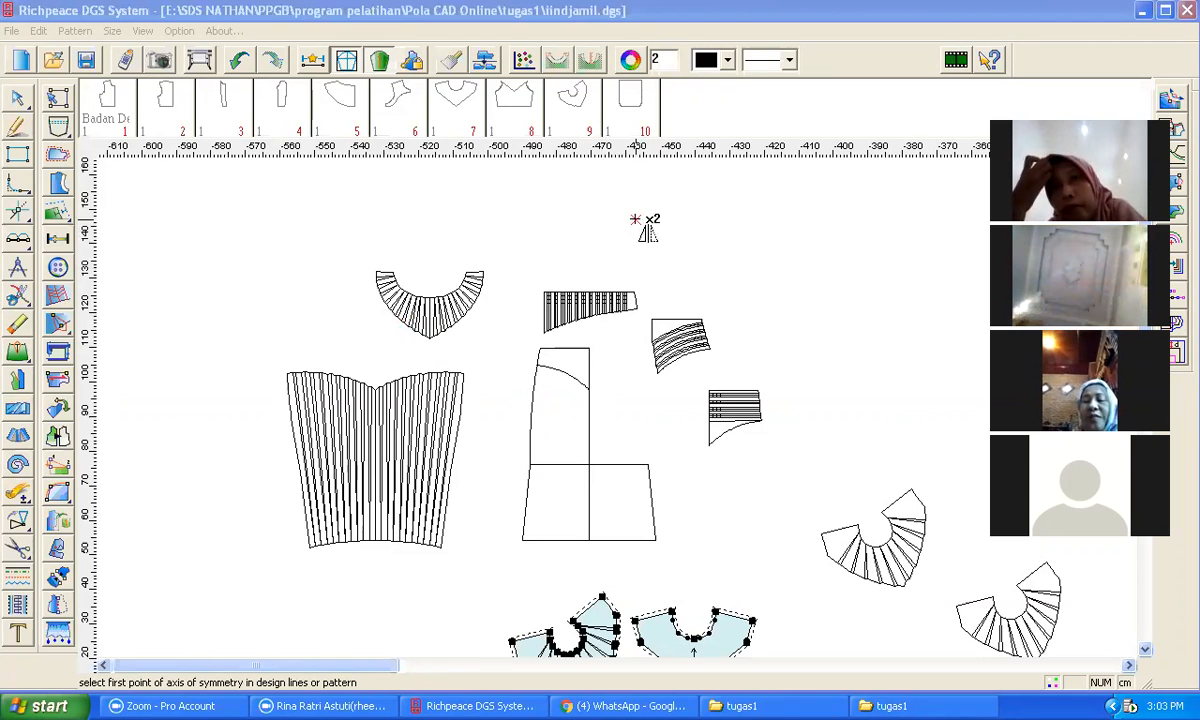
Step: Try to mirror a pattern piece about an axis drawn across the layout
{"action": "left_click", "coordinate": [729, 286]}
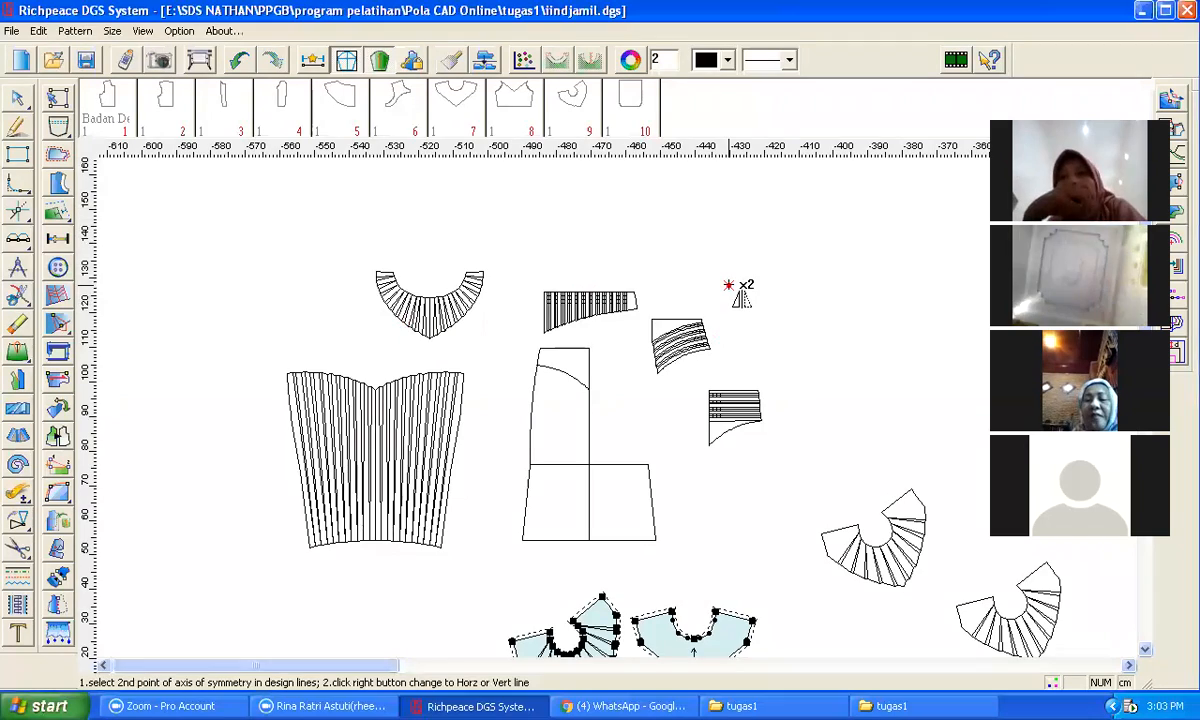
{"action": "scroll", "coordinate": [729, 286], "scroll_direction": "up", "scroll_amount": 5}
{"action": "scroll", "coordinate": [618, 411], "scroll_direction": "down", "scroll_amount": 10}
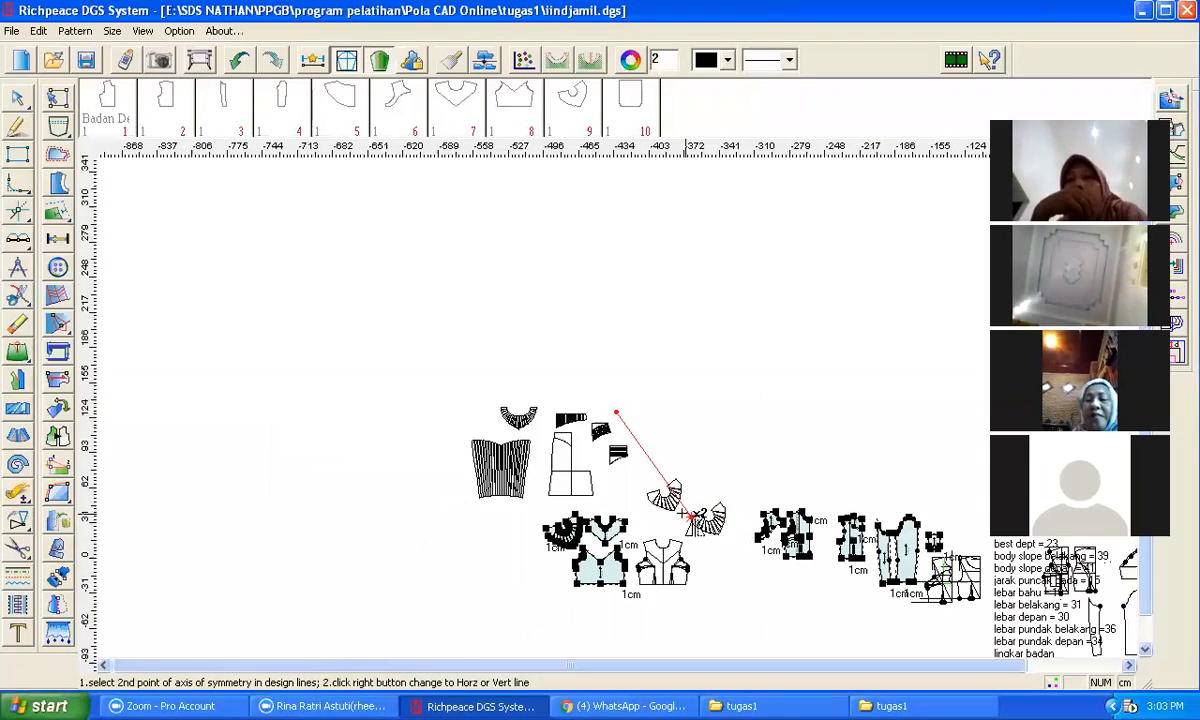
{"action": "scroll", "coordinate": [690, 515], "scroll_direction": "up", "scroll_amount": 4}
{"action": "left_click", "coordinate": [585, 292]}
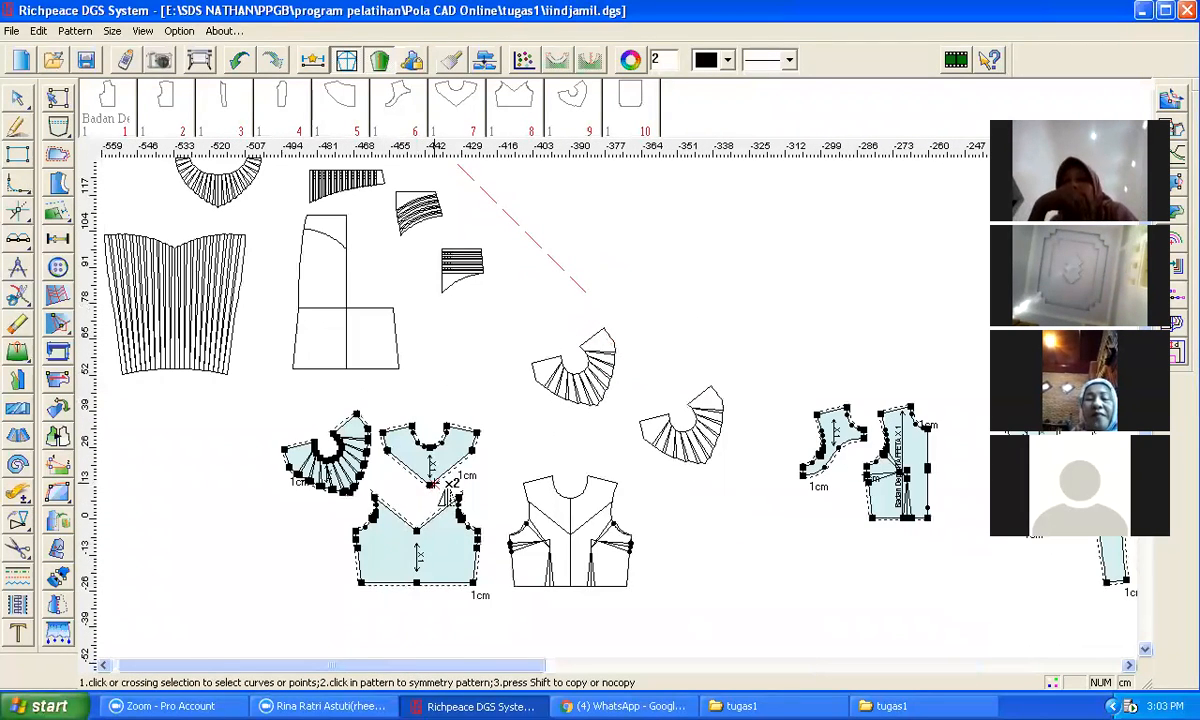
{"action": "scroll", "coordinate": [450, 483], "scroll_direction": "down", "scroll_amount": 2}
{"action": "scroll", "coordinate": [615, 392], "scroll_direction": "down", "scroll_amount": 2}
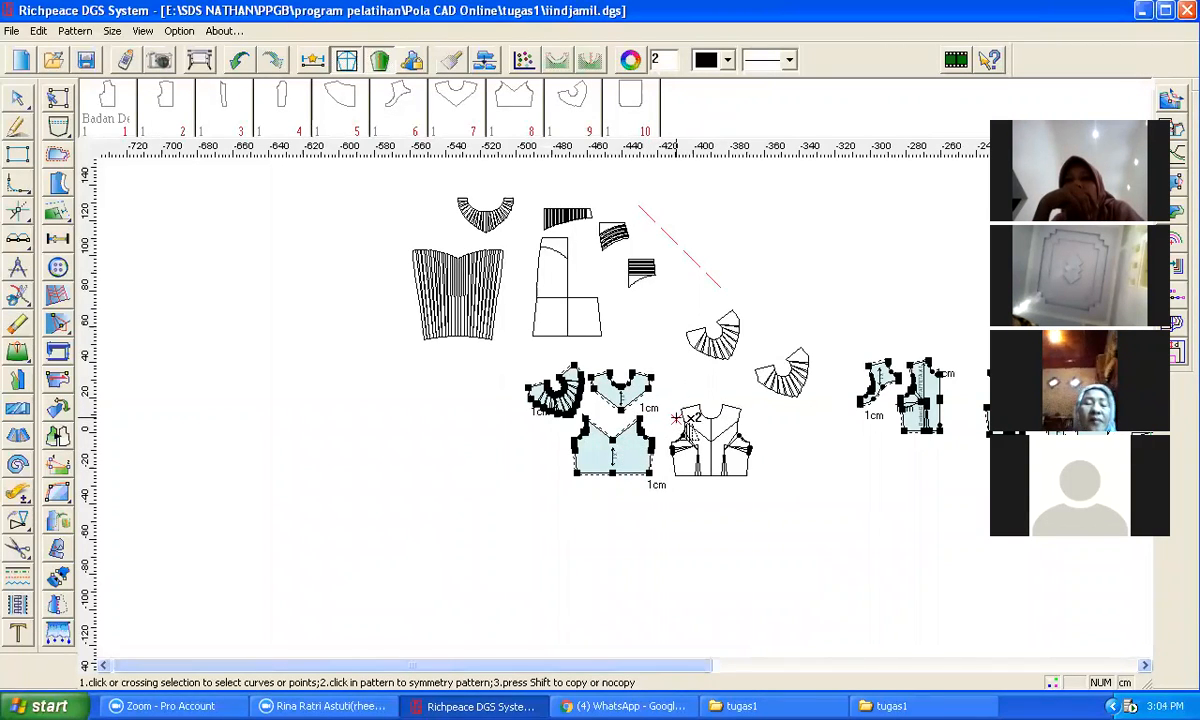
{"action": "scroll", "coordinate": [676, 418], "scroll_direction": "down", "scroll_amount": 3}
{"action": "scroll", "coordinate": [632, 396], "scroll_direction": "up", "scroll_amount": 6}
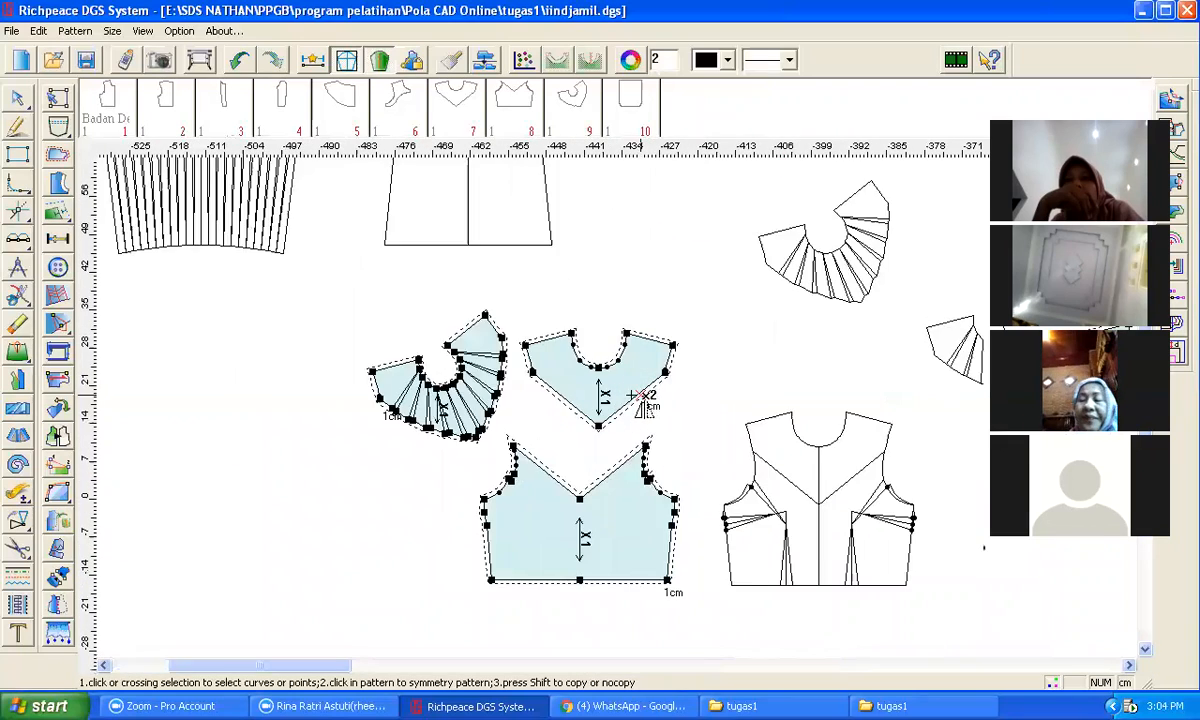
{"action": "scroll", "coordinate": [640, 398], "scroll_direction": "up", "scroll_amount": 1}
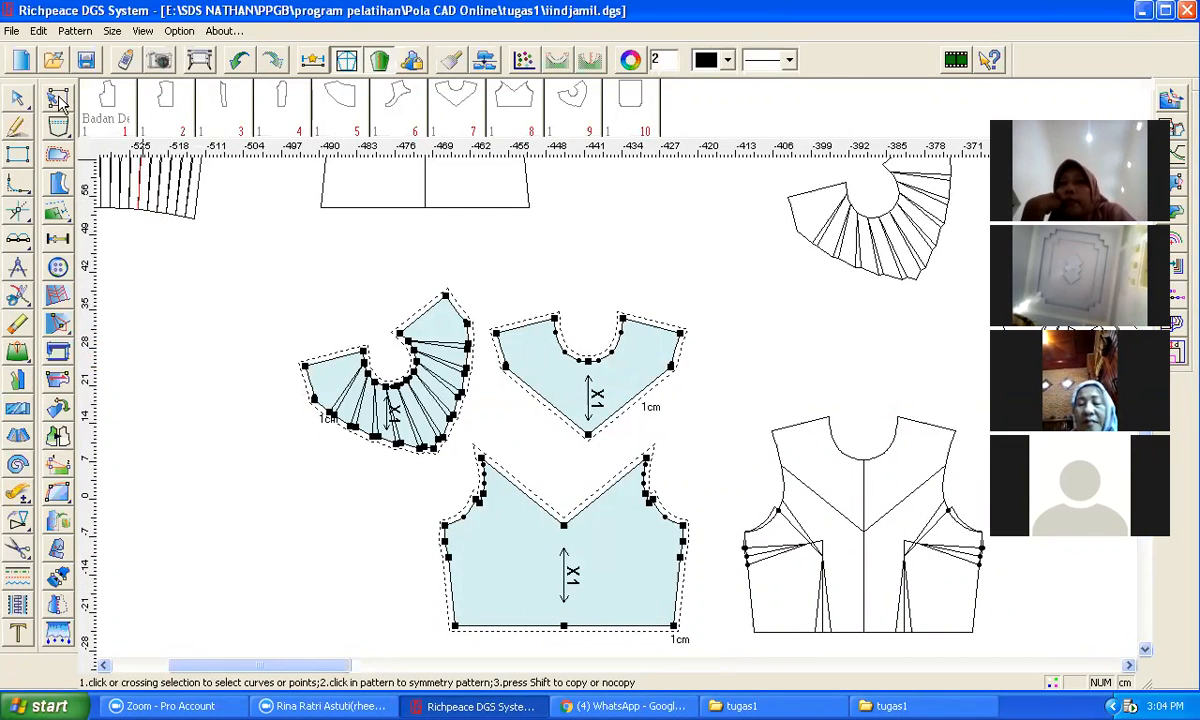
{"action": "right_click", "coordinate": [599, 238]}
{"action": "left_click", "coordinate": [679, 278]}
Step: Rearrange the front yoke, flared yoke and lower bodice pieces by moving them around the layout
{"action": "left_click_drag", "start_coordinate": [623, 368], "coordinate": [597, 423]}
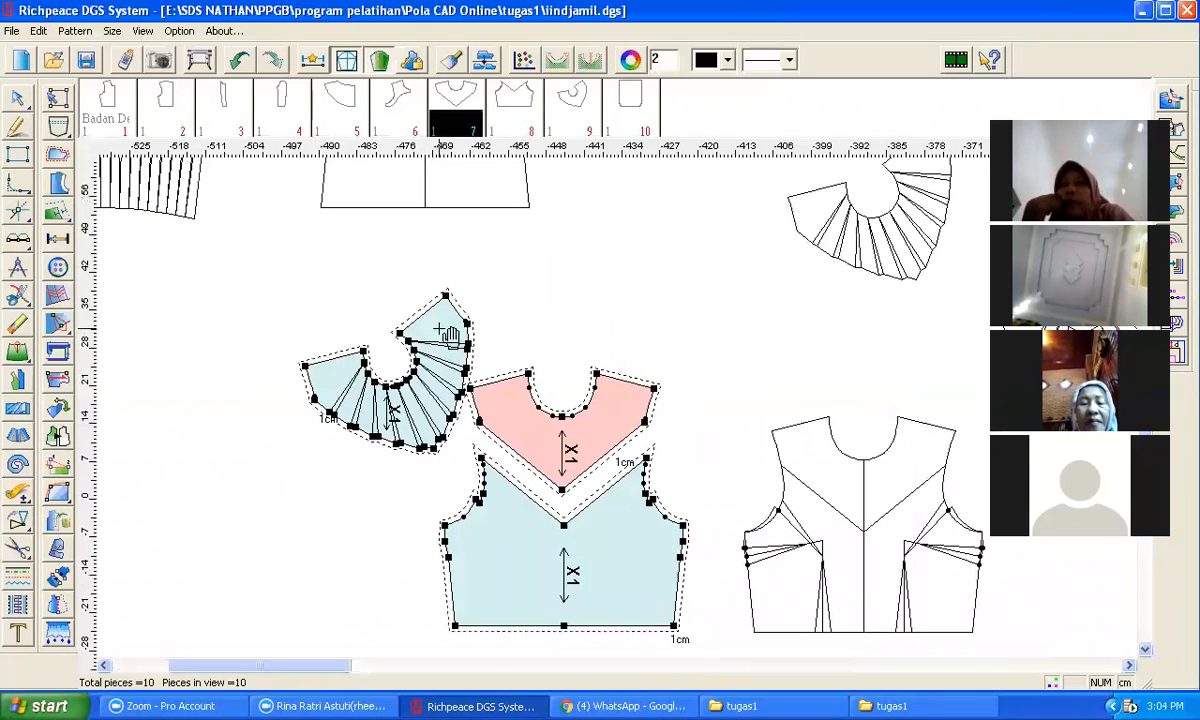
{"action": "left_click_drag", "start_coordinate": [420, 318], "coordinate": [287, 353]}
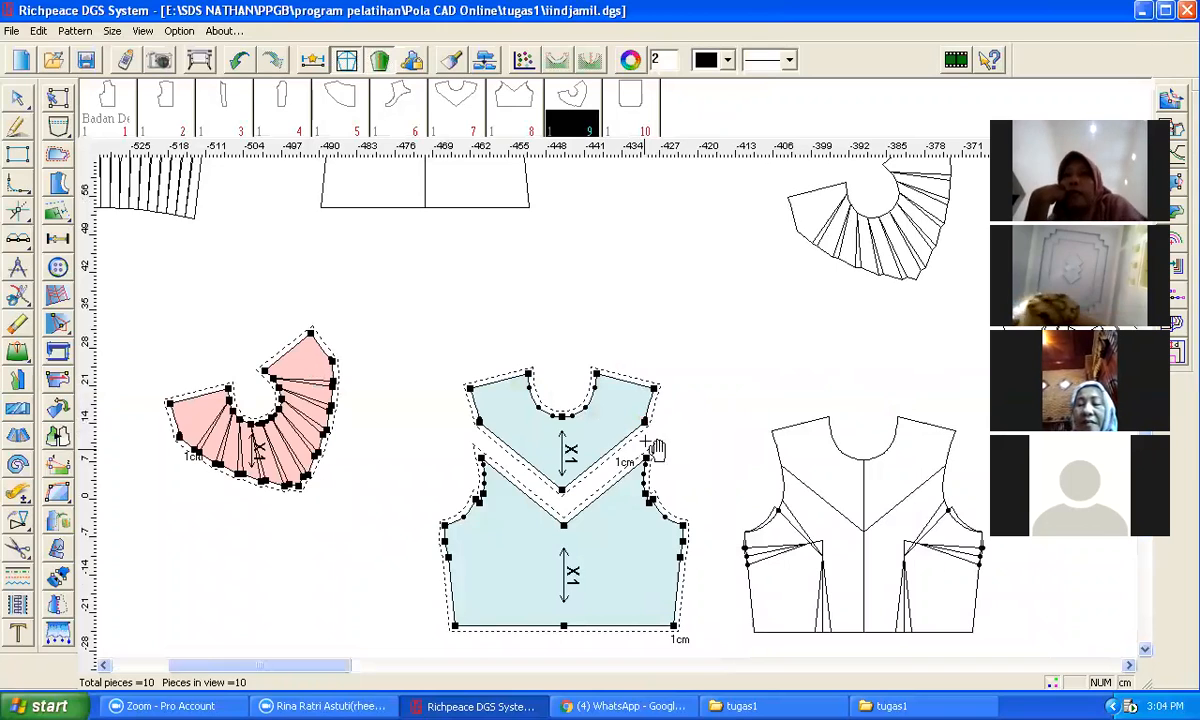
{"action": "scroll", "coordinate": [664, 470], "scroll_direction": "up", "scroll_amount": 2}
{"action": "left_click_drag", "start_coordinate": [598, 292], "coordinate": [621, 388]}
{"action": "scroll", "coordinate": [621, 388], "scroll_direction": "down", "scroll_amount": 2}
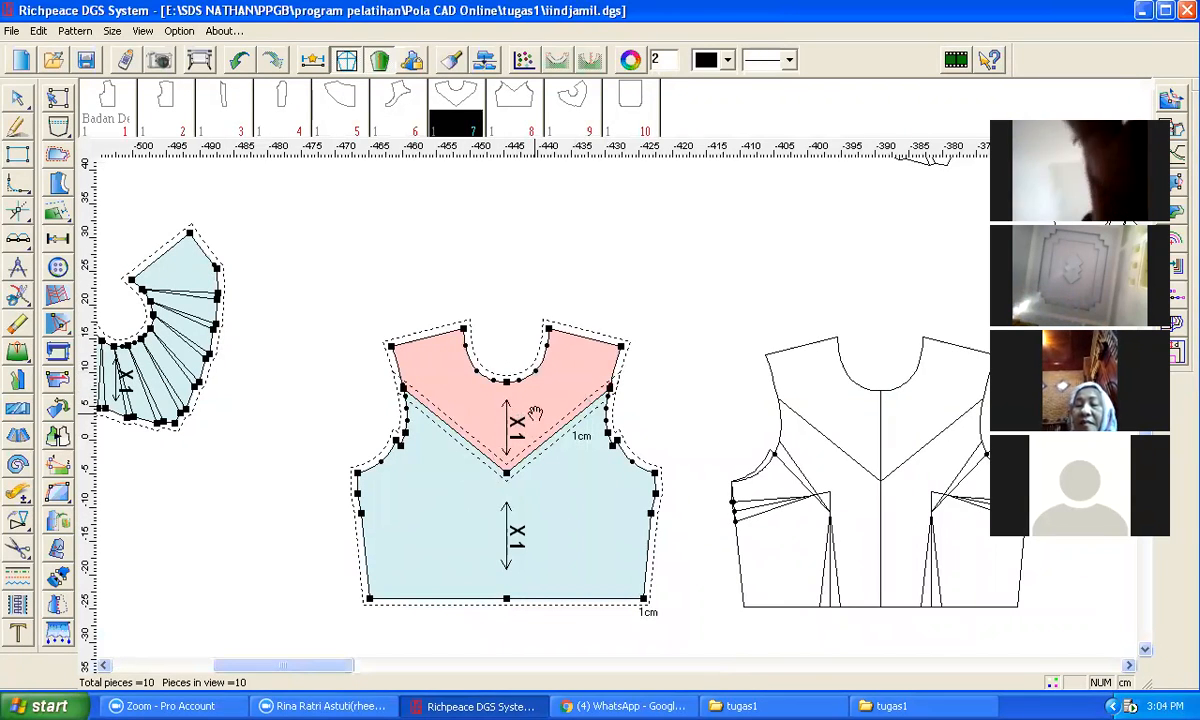
{"action": "left_click_drag", "start_coordinate": [518, 420], "coordinate": [516, 333]}
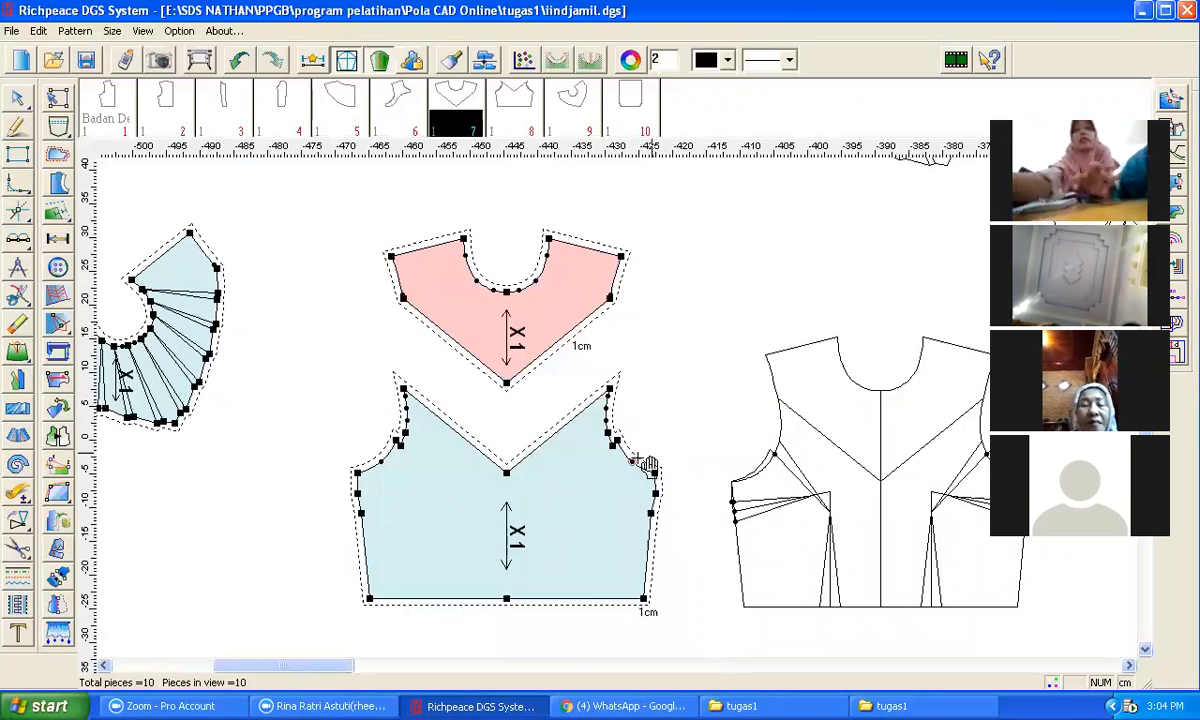
{"action": "key", "text": "minus"}
{"action": "left_click_drag", "start_coordinate": [605, 425], "coordinate": [745, 478]}
{"action": "key", "text": "minus"}
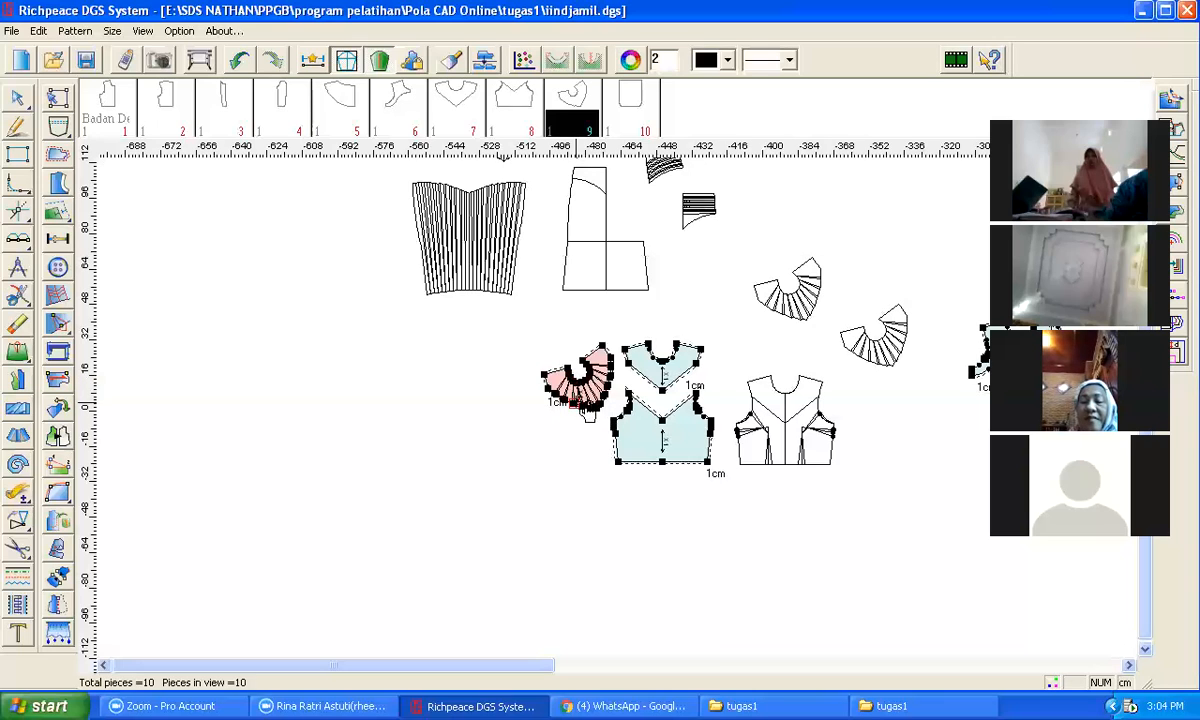
Step: Nudge the pink flared yoke piece slightly down and right beside the front yoke
{"action": "mouse_move", "coordinate": [579, 395]}
{"action": "left_mouse_down"}
{"action": "mouse_move", "coordinate": [580, 420]}
{"action": "mouse_move", "coordinate": [584, 401]}
{"action": "left_mouse_up"}
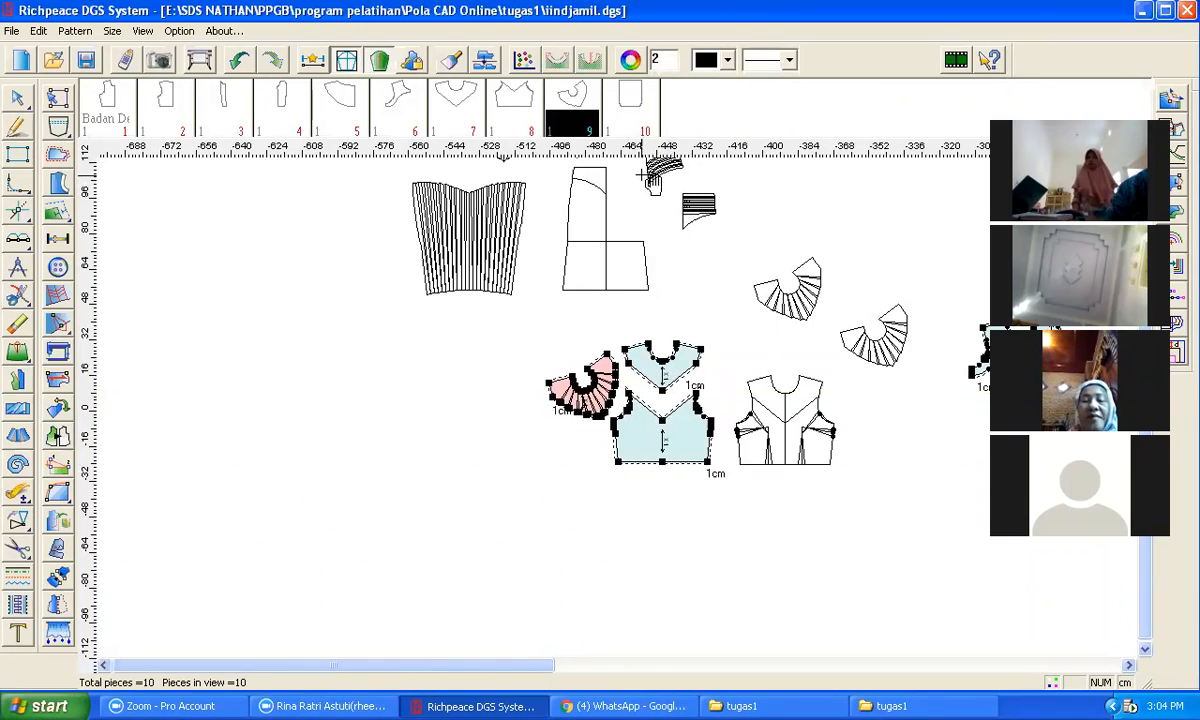
Step: Zoom in and out to examine the pleated and flared pieces in the upper part of the layout
{"action": "scroll", "coordinate": [642, 176], "scroll_direction": "up", "scroll_amount": 2}
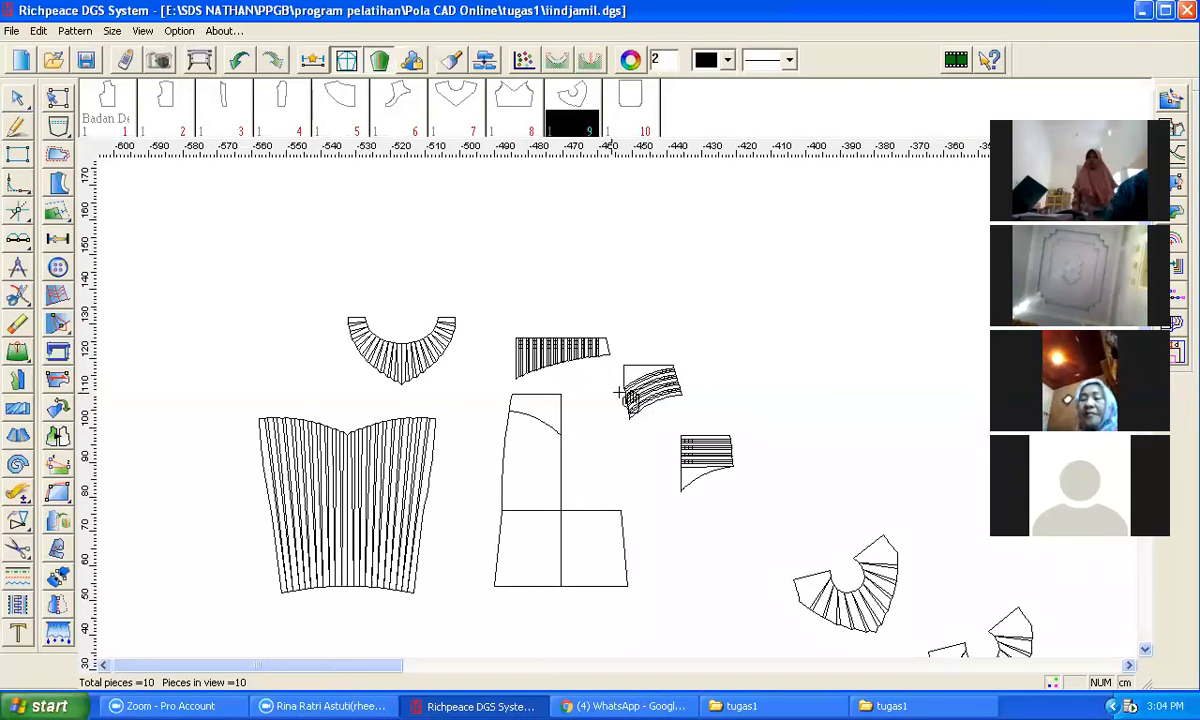
{"action": "scroll", "coordinate": [624, 412], "scroll_direction": "up", "scroll_amount": 4}
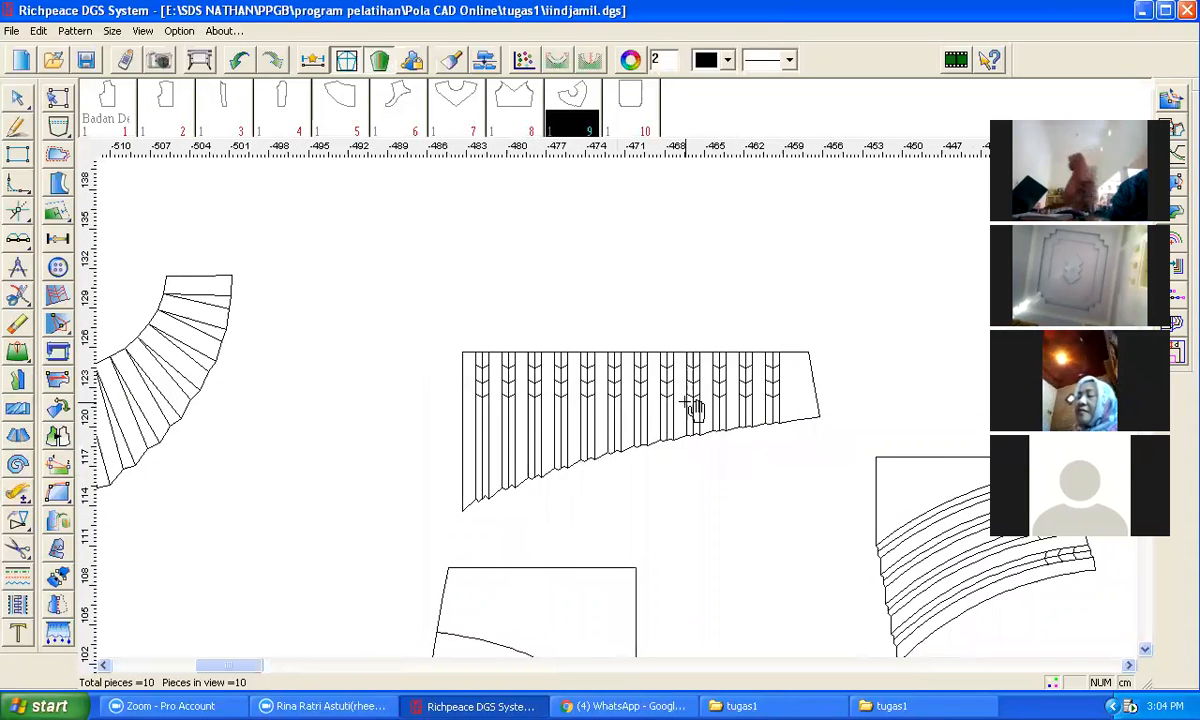
{"action": "scroll", "coordinate": [626, 415], "scroll_direction": "down", "scroll_amount": 2}
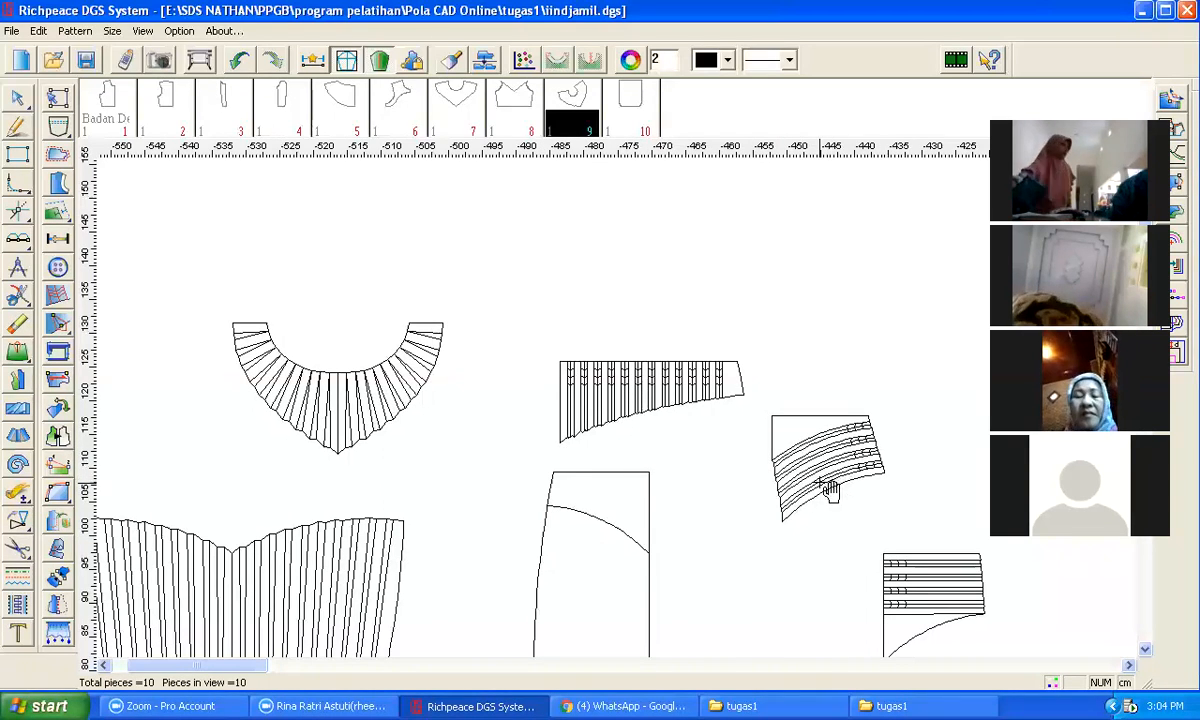
{"action": "scroll", "coordinate": [862, 468], "scroll_direction": "down", "scroll_amount": 2}
{"action": "scroll", "coordinate": [620, 412], "scroll_direction": "up", "scroll_amount": 7}
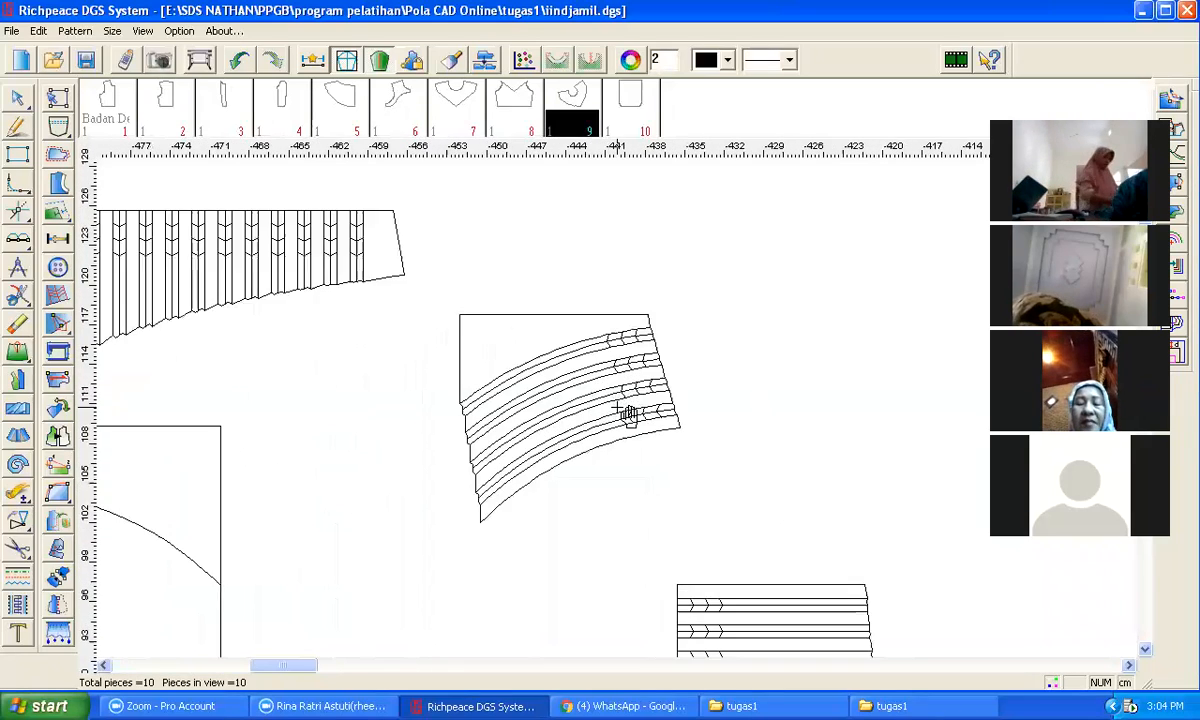
{"action": "scroll", "coordinate": [620, 412], "scroll_direction": "down", "scroll_amount": 3}
{"action": "scroll", "coordinate": [352, 318], "scroll_direction": "down", "scroll_amount": 1}
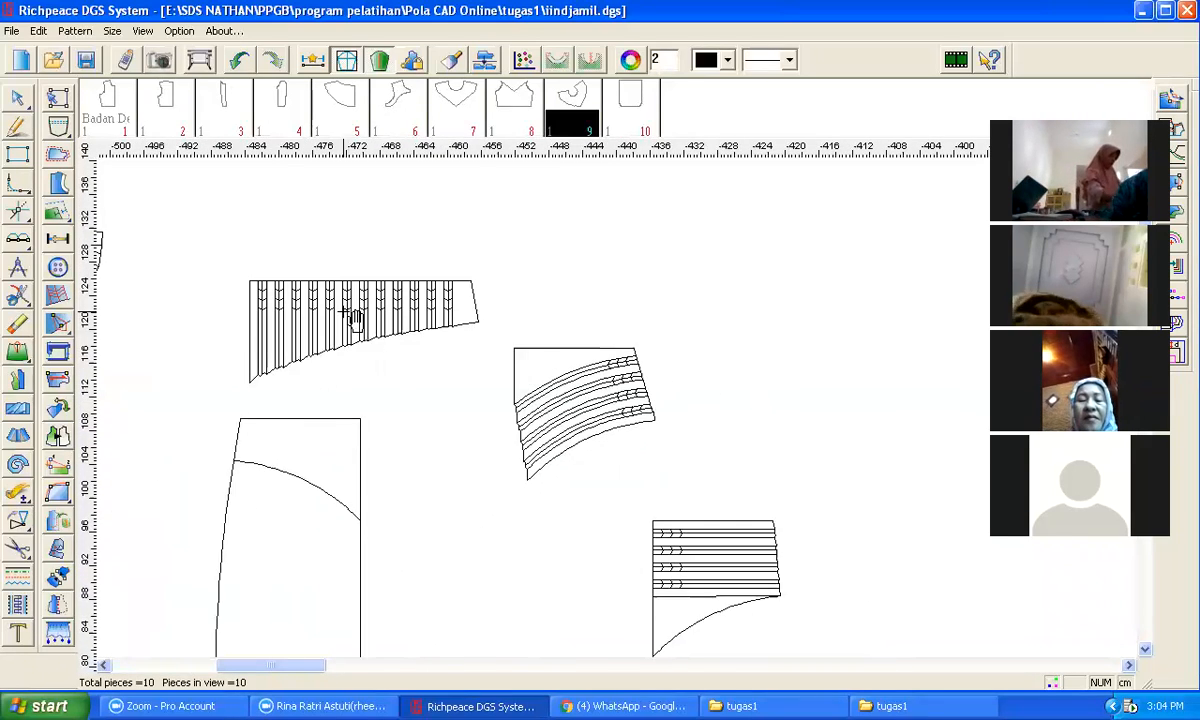
{"action": "scroll", "coordinate": [346, 315], "scroll_direction": "up", "scroll_amount": 1}
{"action": "scroll", "coordinate": [873, 590], "scroll_direction": "down", "scroll_amount": 1}
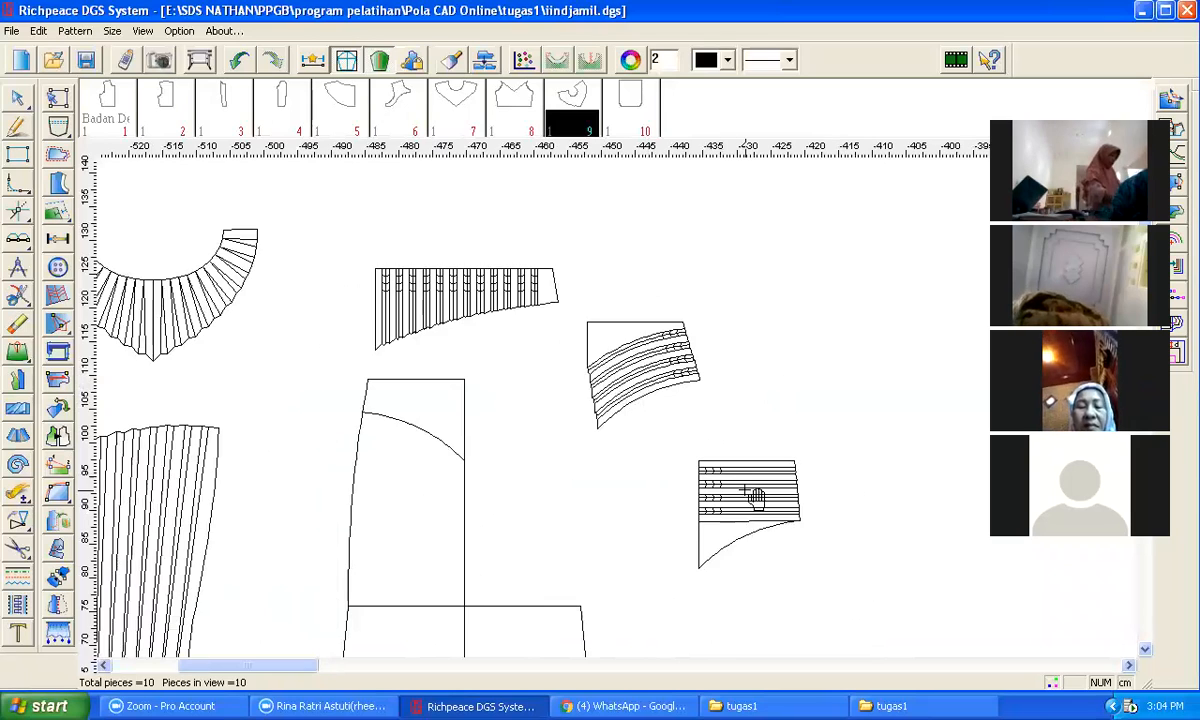
{"action": "scroll", "coordinate": [753, 493], "scroll_direction": "up", "scroll_amount": 2}
{"action": "scroll", "coordinate": [609, 402], "scroll_direction": "down", "scroll_amount": 1}
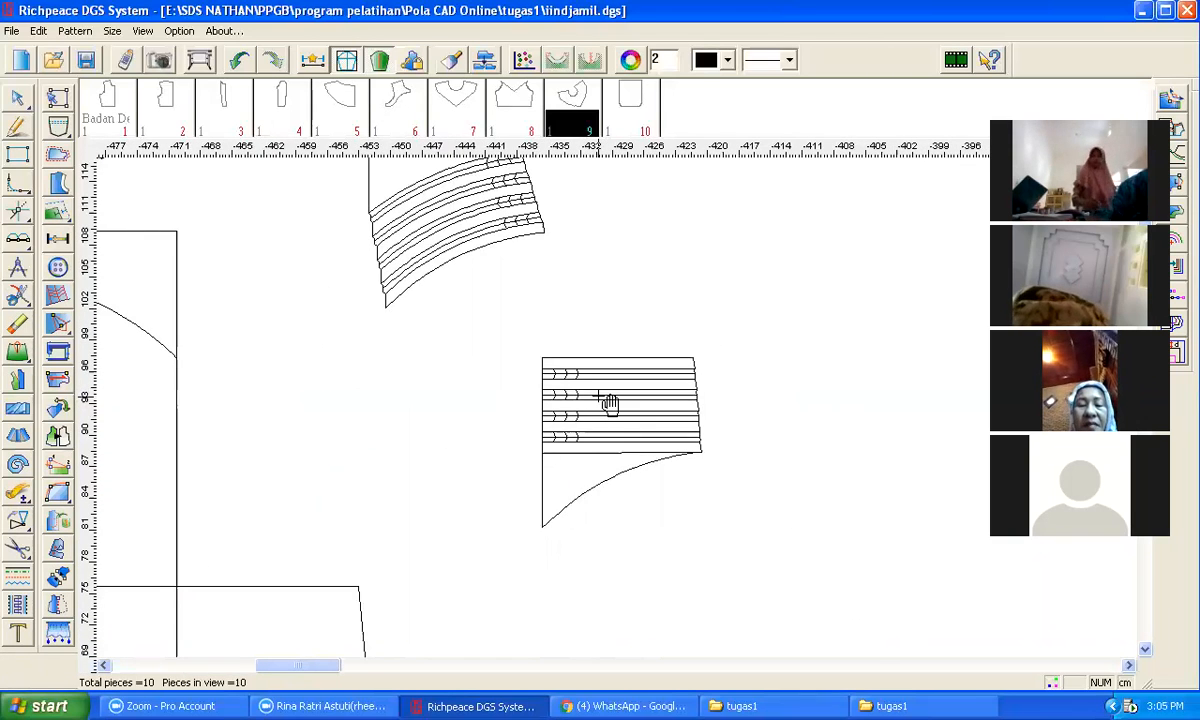
{"action": "scroll", "coordinate": [609, 402], "scroll_direction": "down", "scroll_amount": 2}
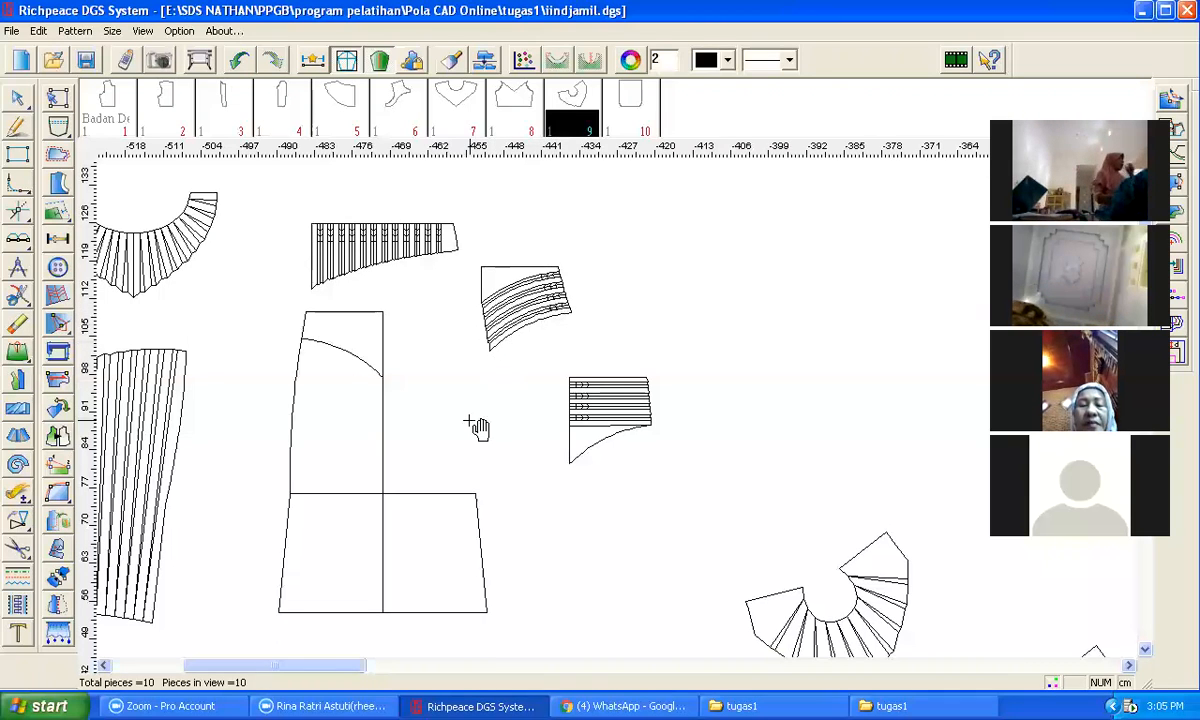
{"action": "scroll", "coordinate": [491, 421], "scroll_direction": "down", "scroll_amount": 2}
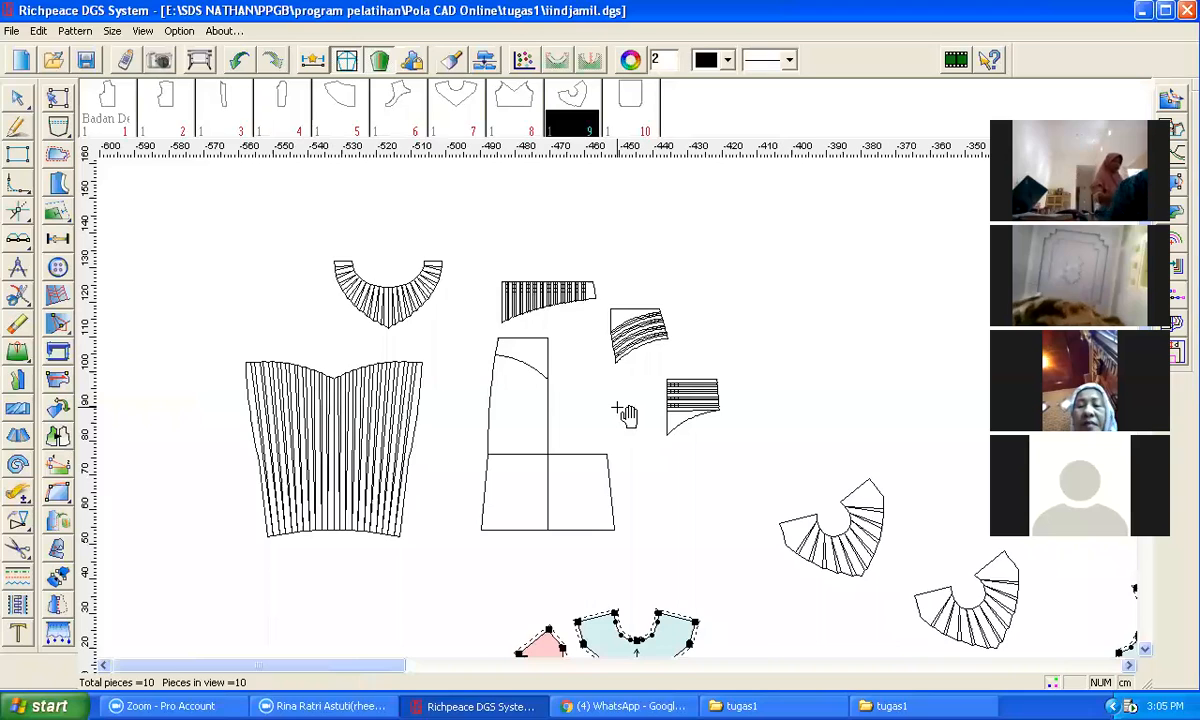
{"action": "scroll", "coordinate": [622, 412], "scroll_direction": "down", "scroll_amount": 1}
{"action": "scroll", "coordinate": [690, 420], "scroll_direction": "down", "scroll_amount": 1}
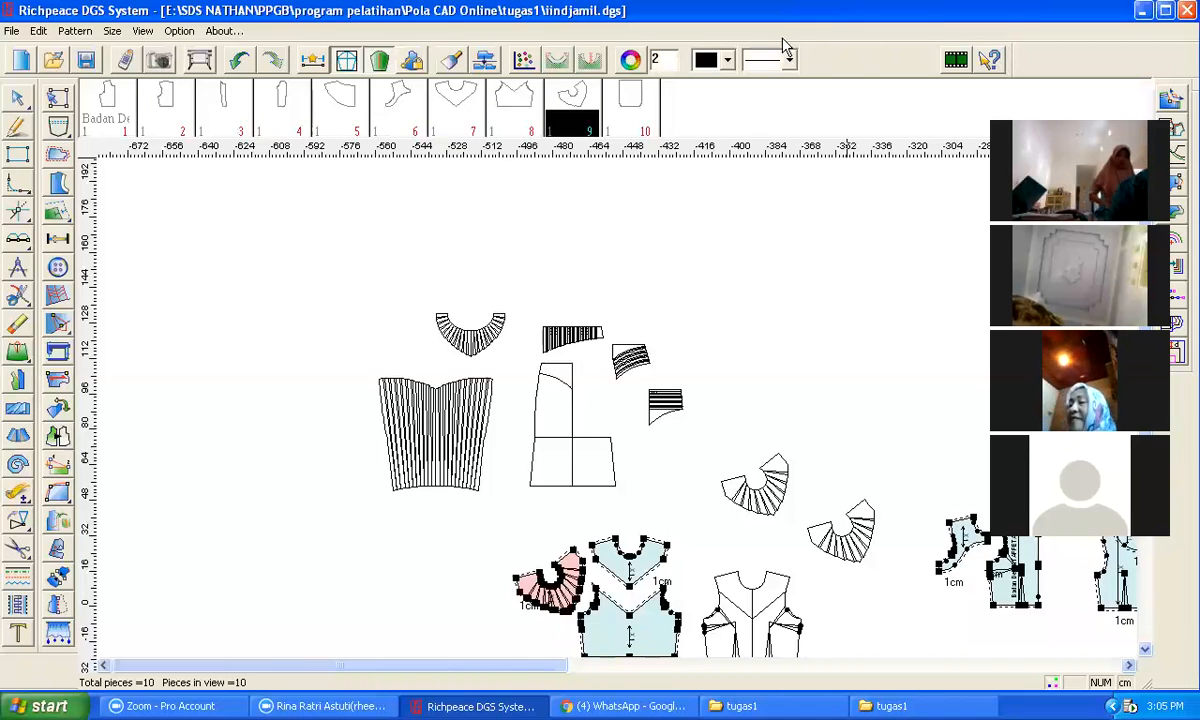
{"action": "left_click", "coordinate": [606, 34]}
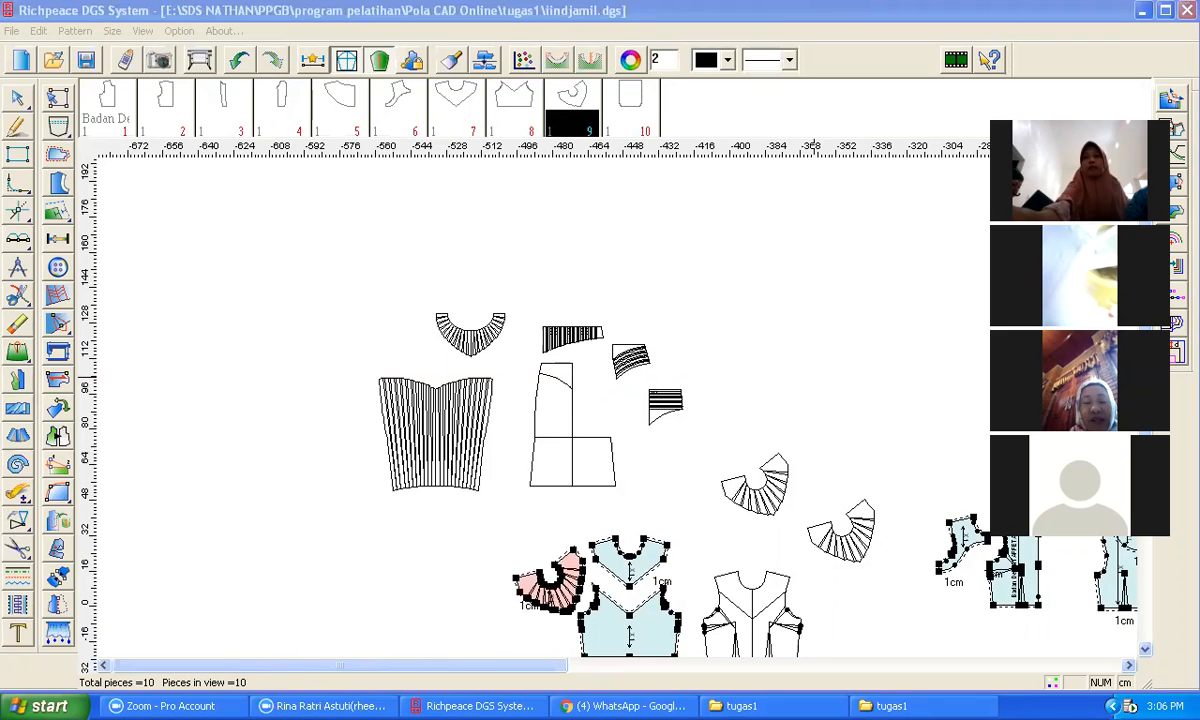
{"action": "key", "text": "alt+q"}
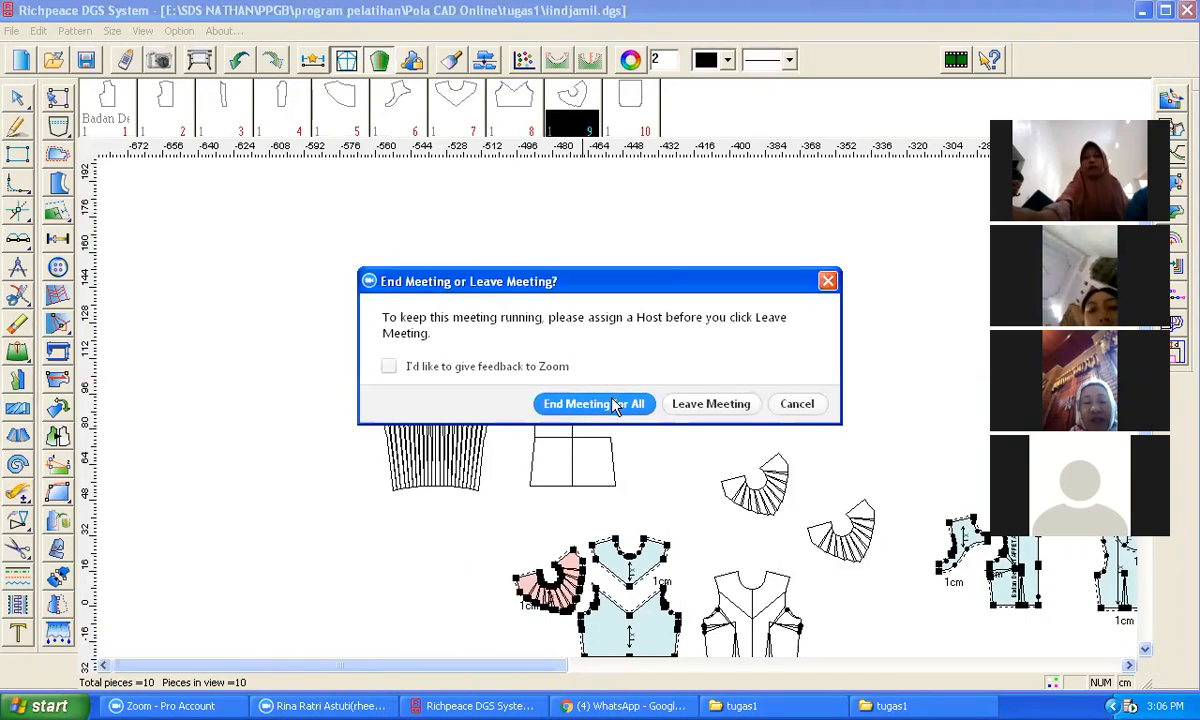